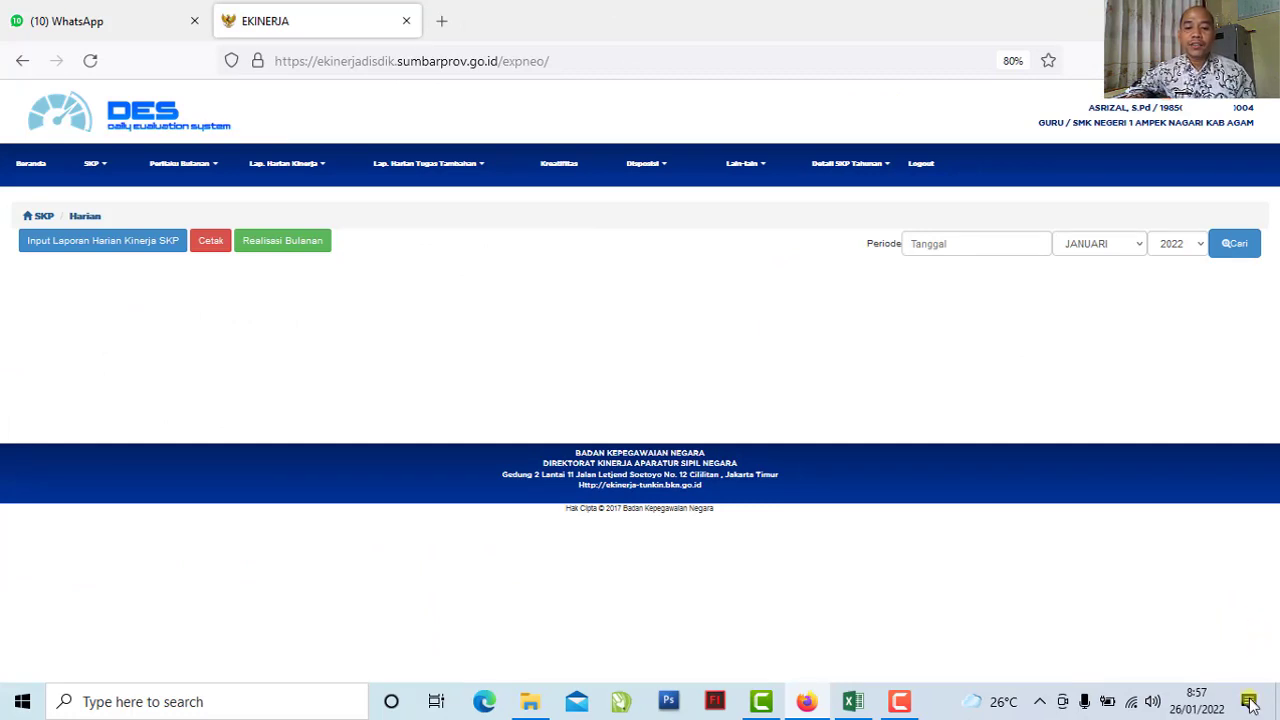
Switch to the January 2022 daily report workbook in Excel and examine the Hari and Tanggal columns of the journal
left_click(852, 703)
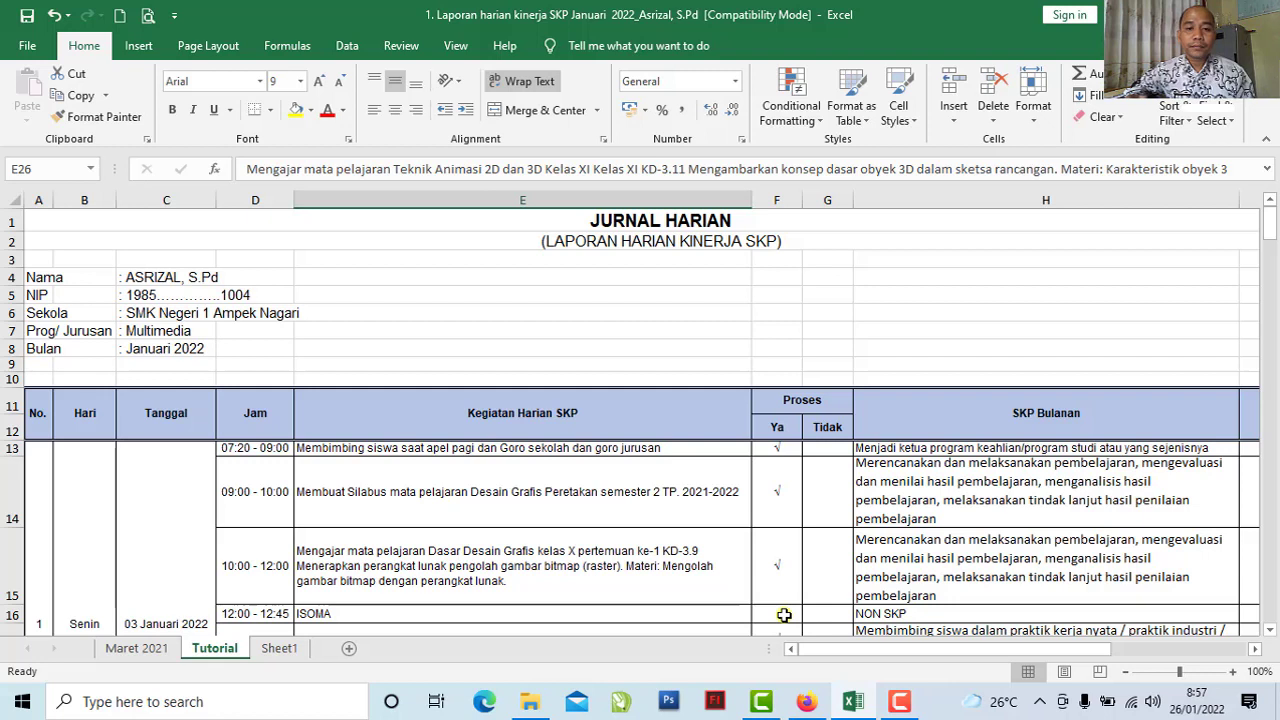
key("ctrl+Home")
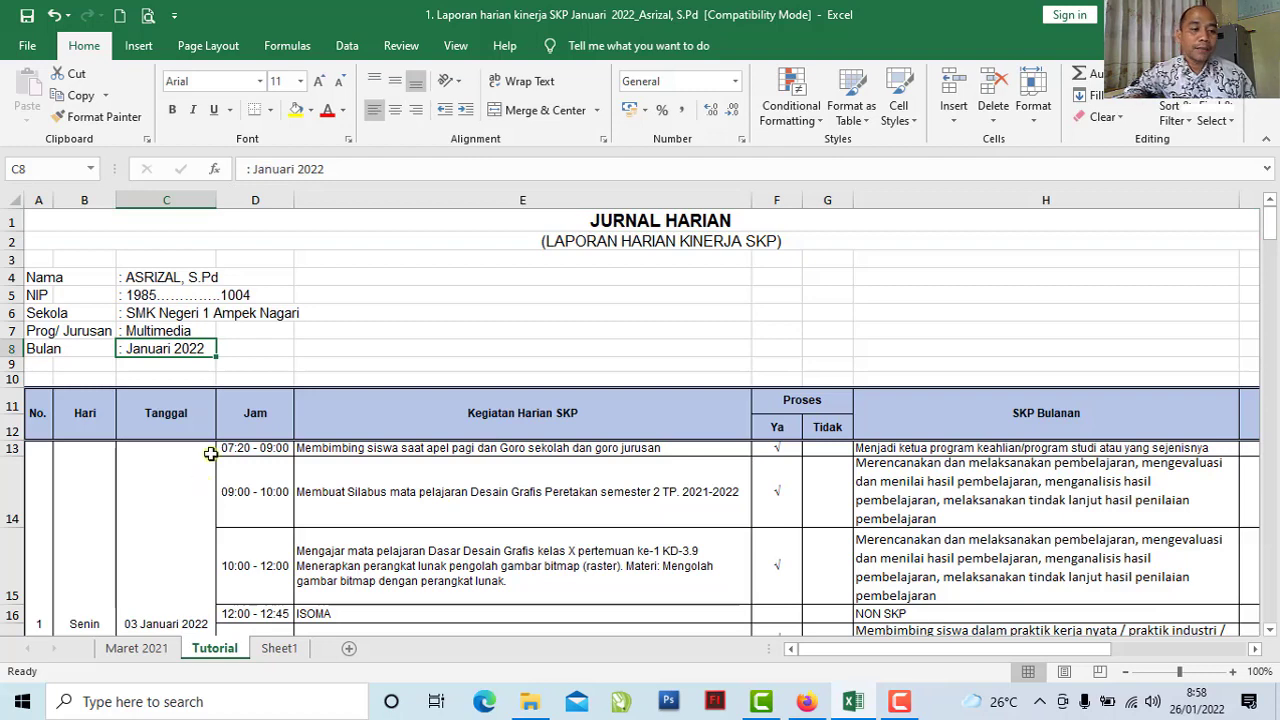
scroll(140, 480, "down", 1)
left_click(84, 349)
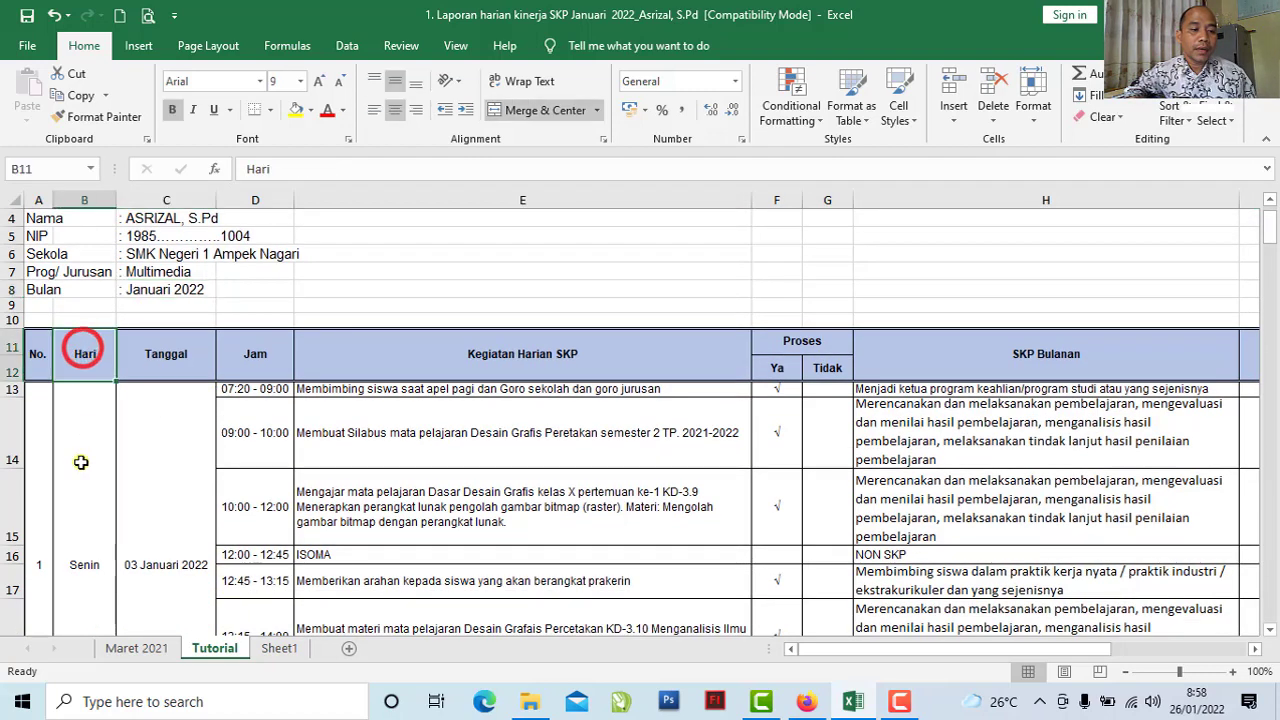
left_click(81, 464)
left_click(158, 360)
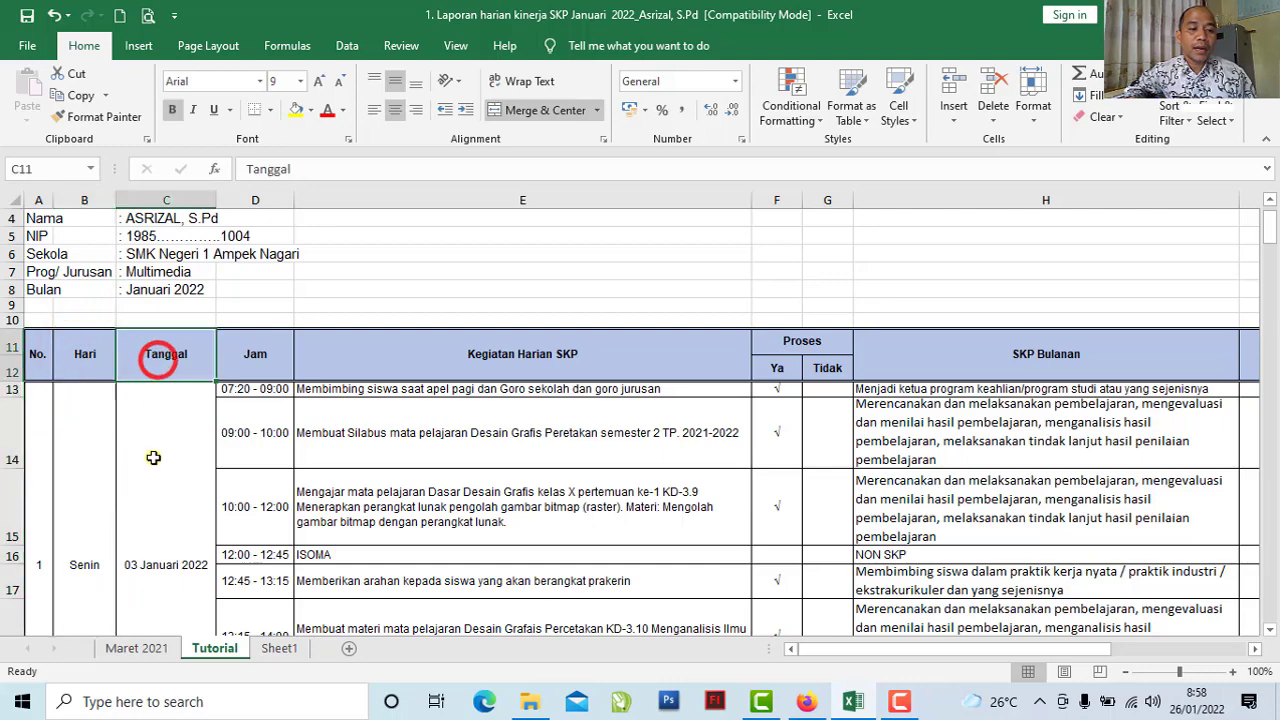
left_click(154, 456)
scroll(160, 478, "down", 1)
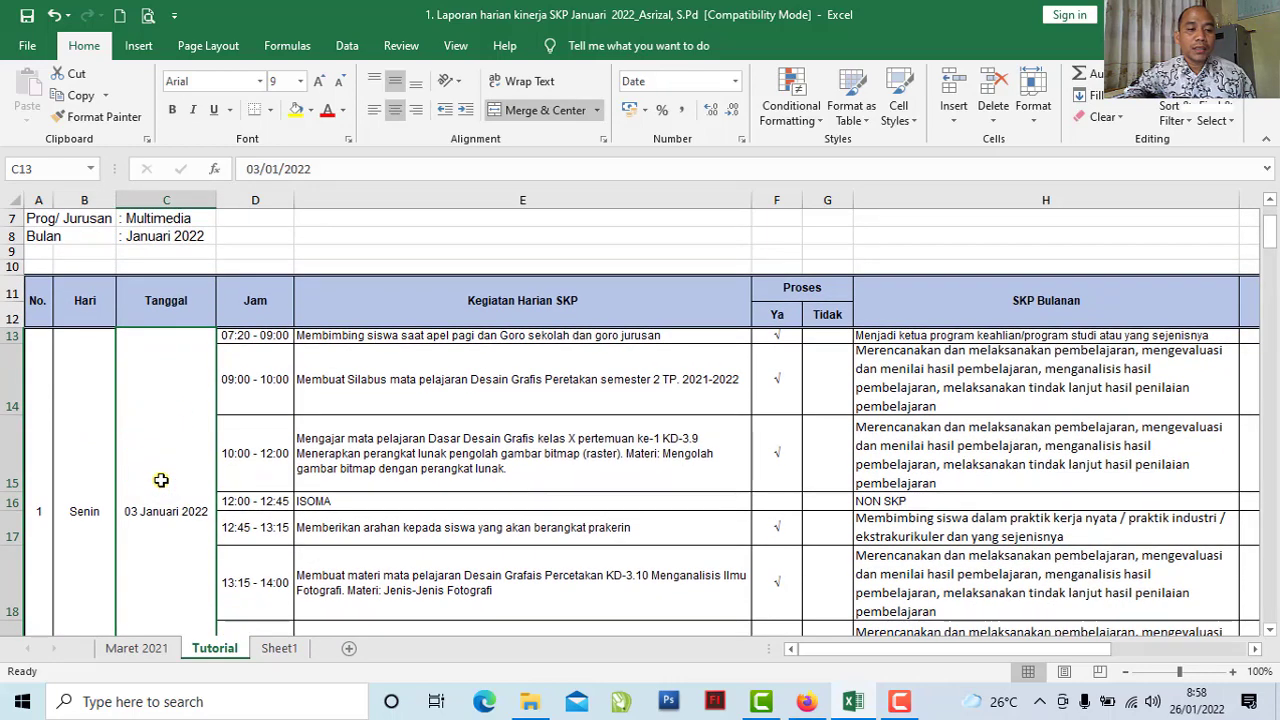
scroll(161, 480, "up", 2)
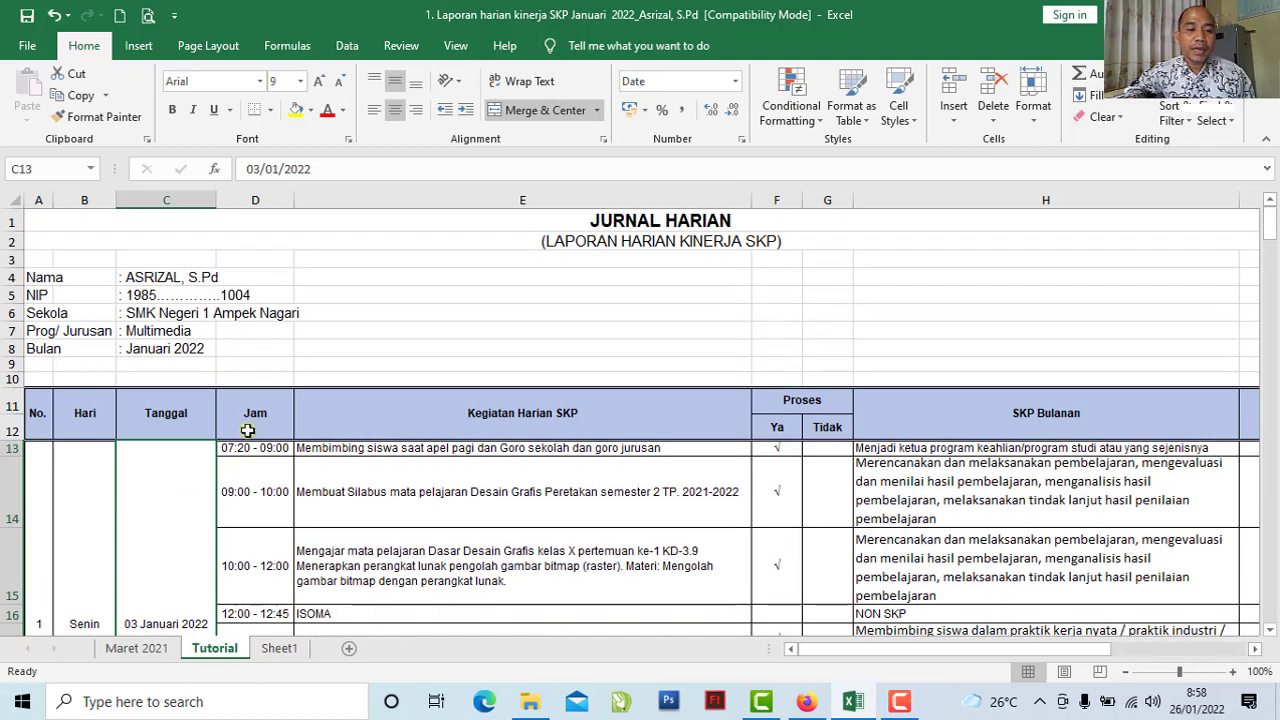
Examine the time ranges in the Jam column for the first day of the journal
left_click(255, 418)
left_click(251, 447)
left_click(250, 487)
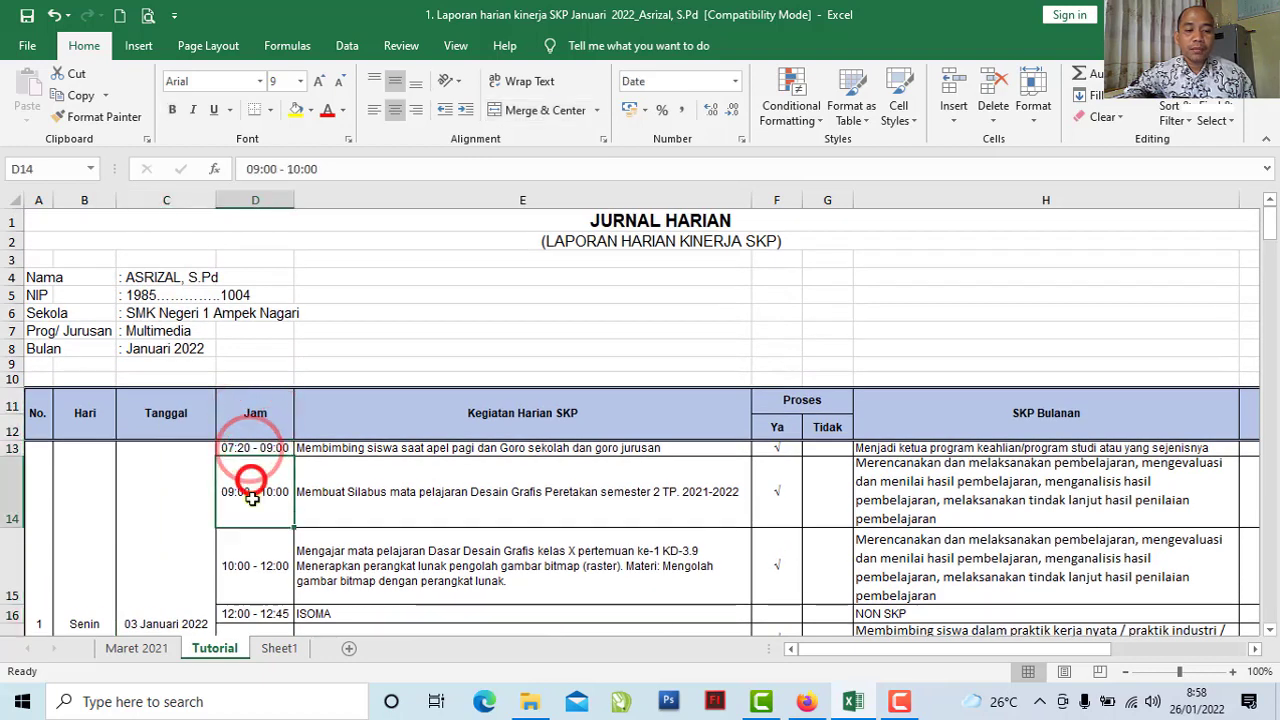
scroll(252, 498, "down", 1)
left_click(252, 505)
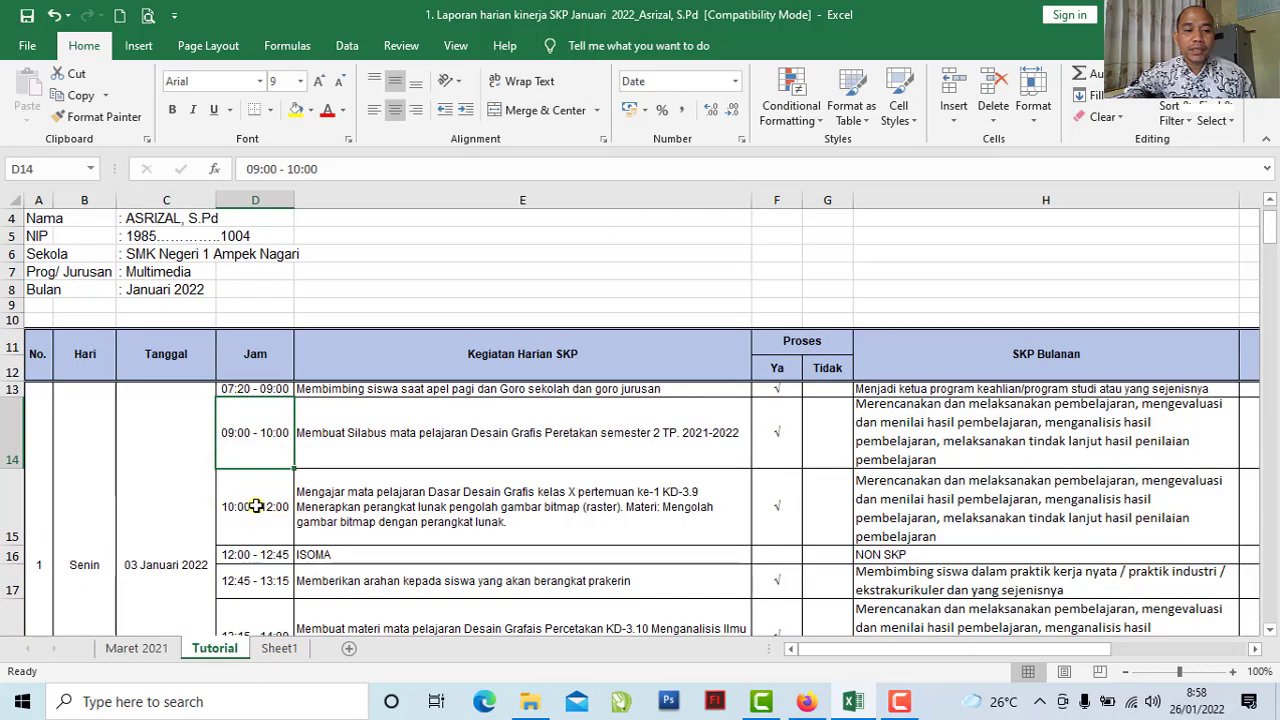
left_click(248, 573)
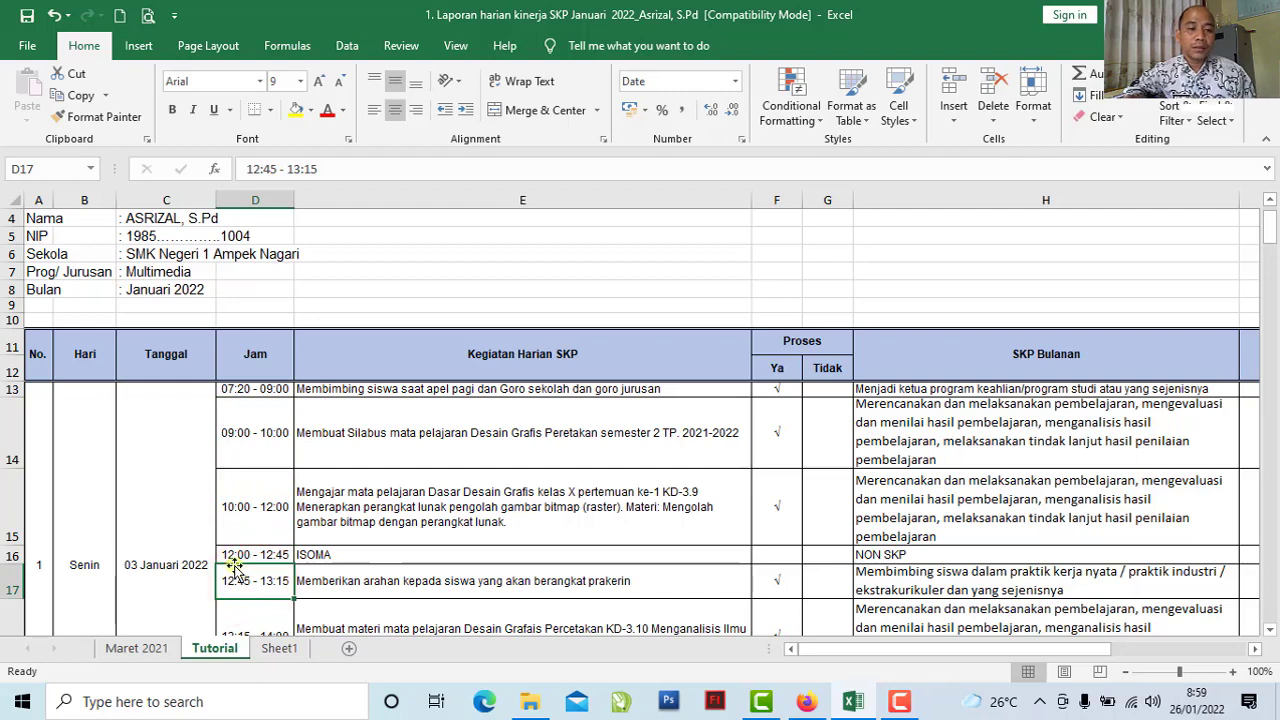
scroll(233, 566, "up", 1)
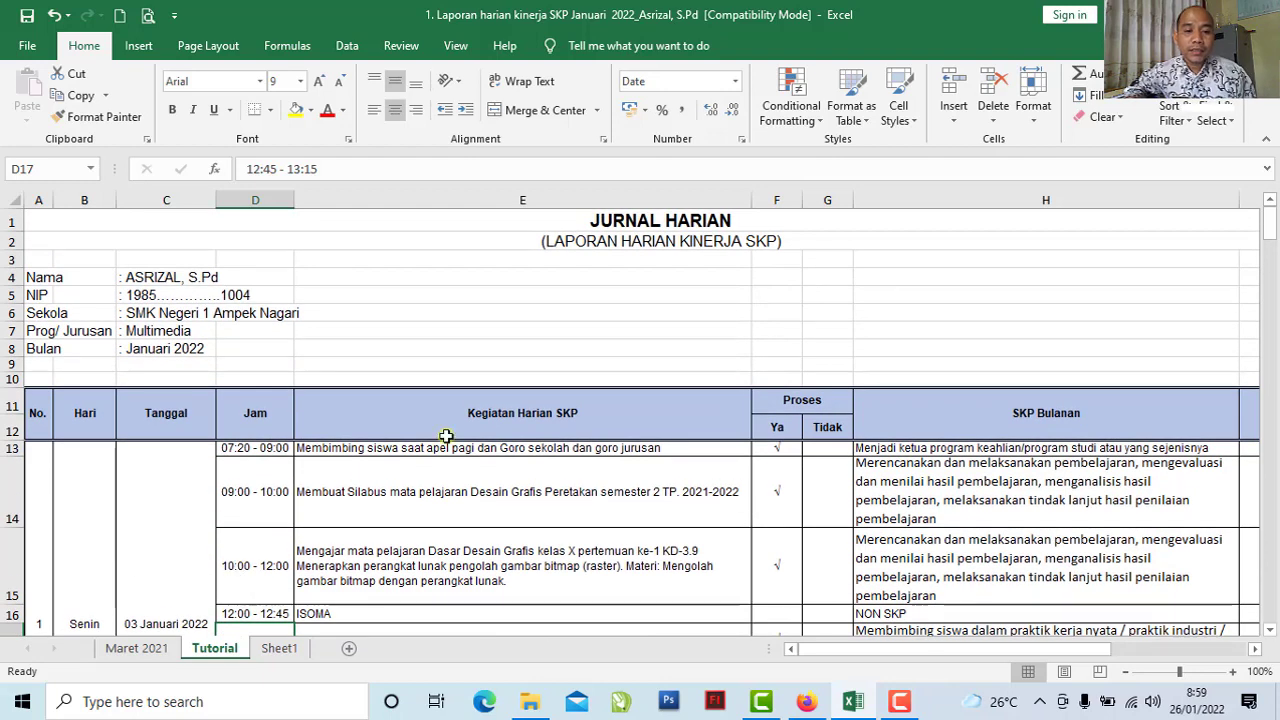
Examine the activity descriptions in the Kegiatan Harian SKP column for the first day
left_click(531, 418)
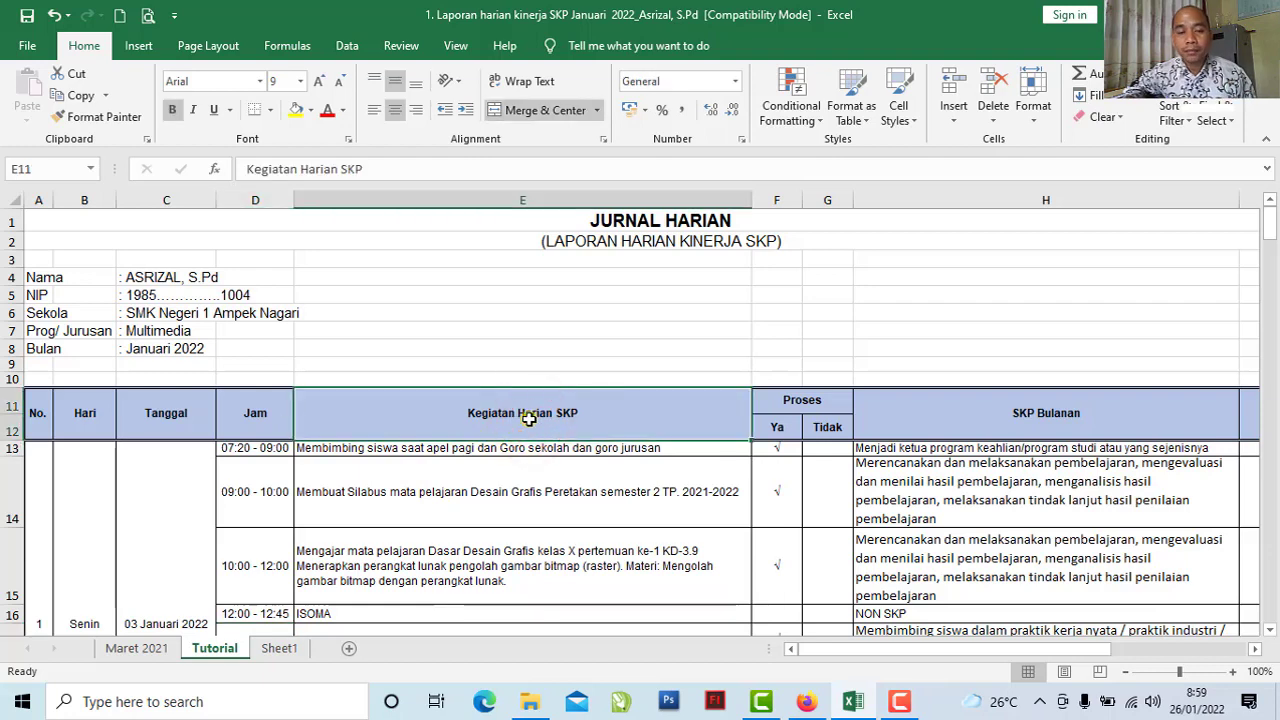
left_click(458, 488)
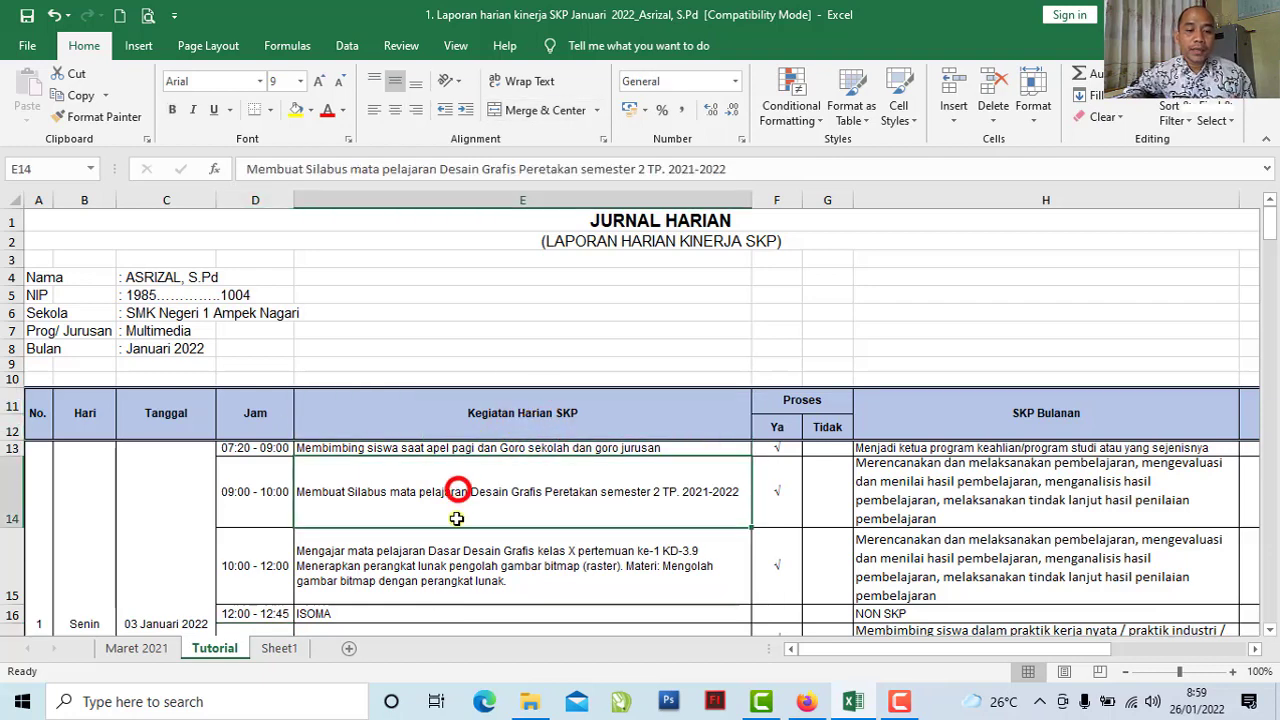
scroll(456, 561, "down", 1)
left_click(452, 510)
left_click(440, 566)
scroll(438, 558, "down", 2)
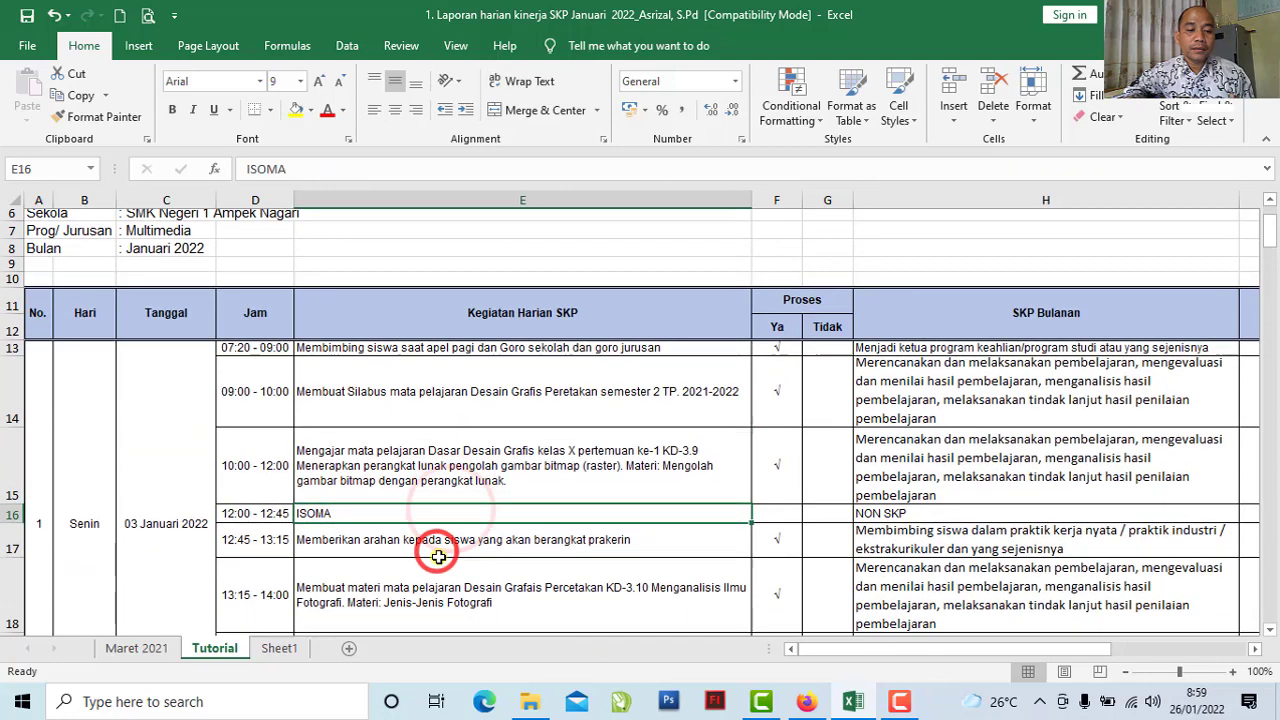
left_click(427, 533)
left_click(409, 560)
scroll(412, 555, "up", 1)
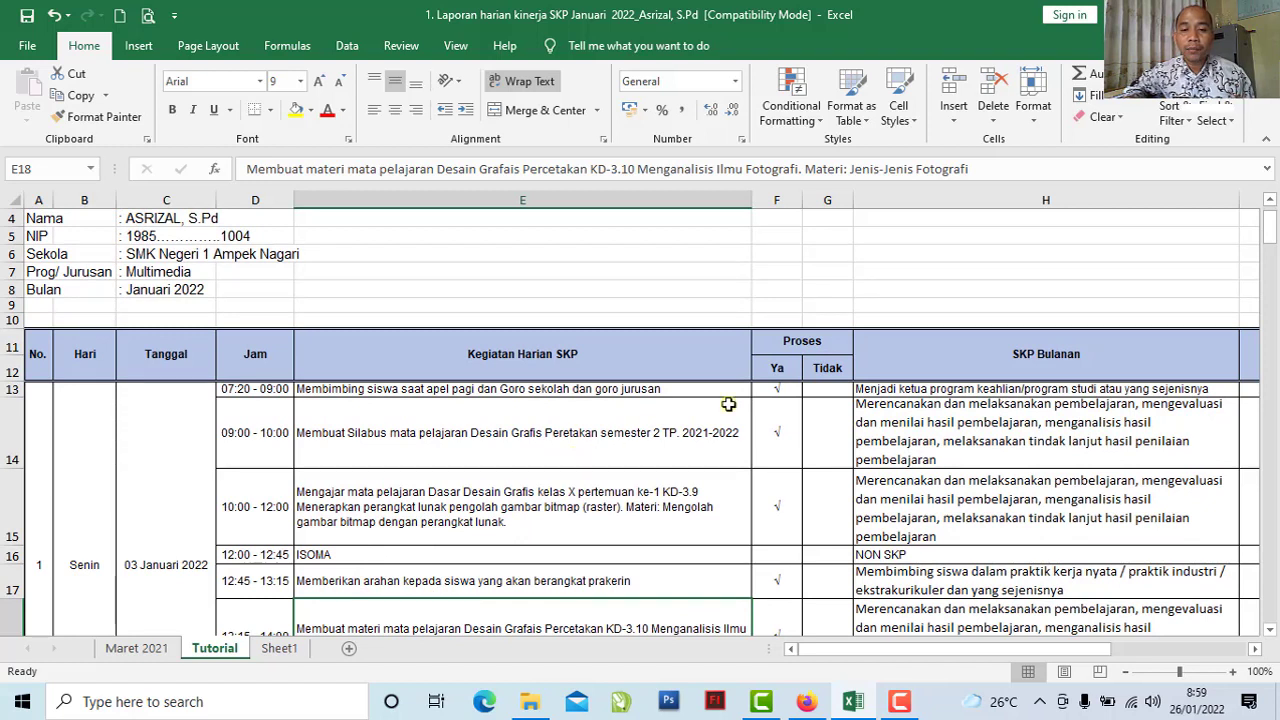
Examine the Proses column and its Ya check marks for the first day's activities
left_click(796, 350)
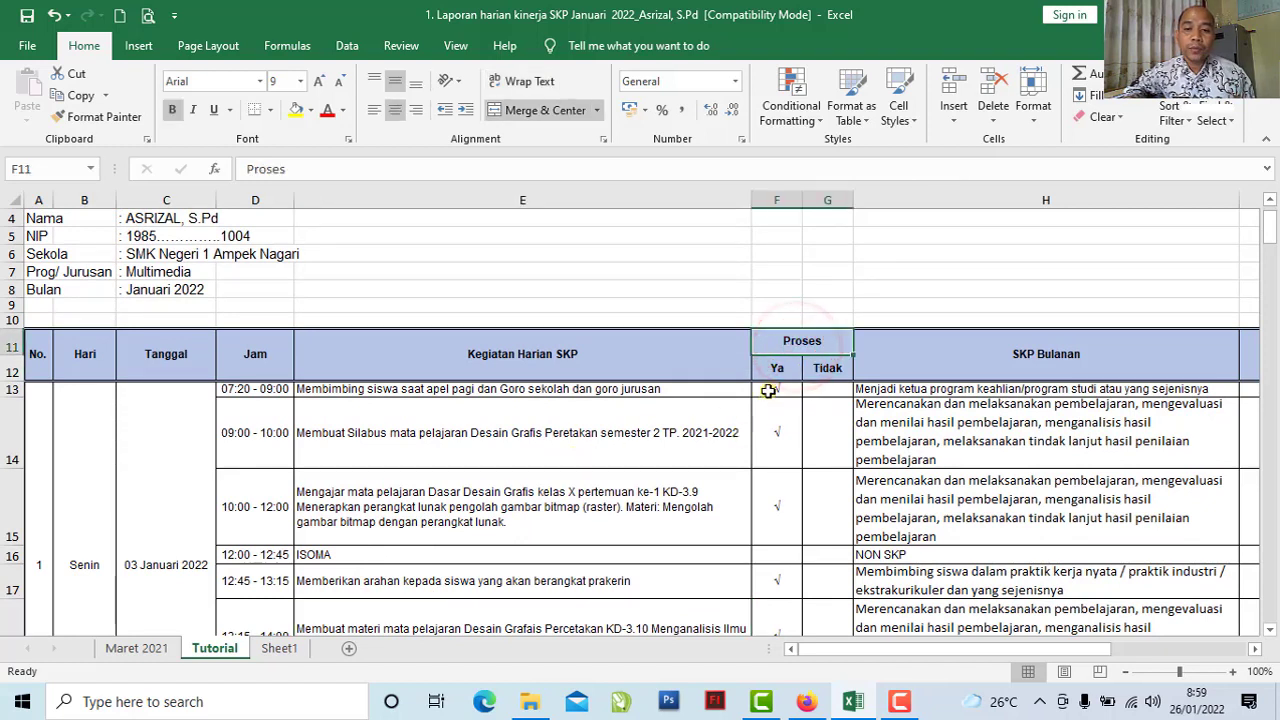
left_click(772, 390)
left_click(770, 433)
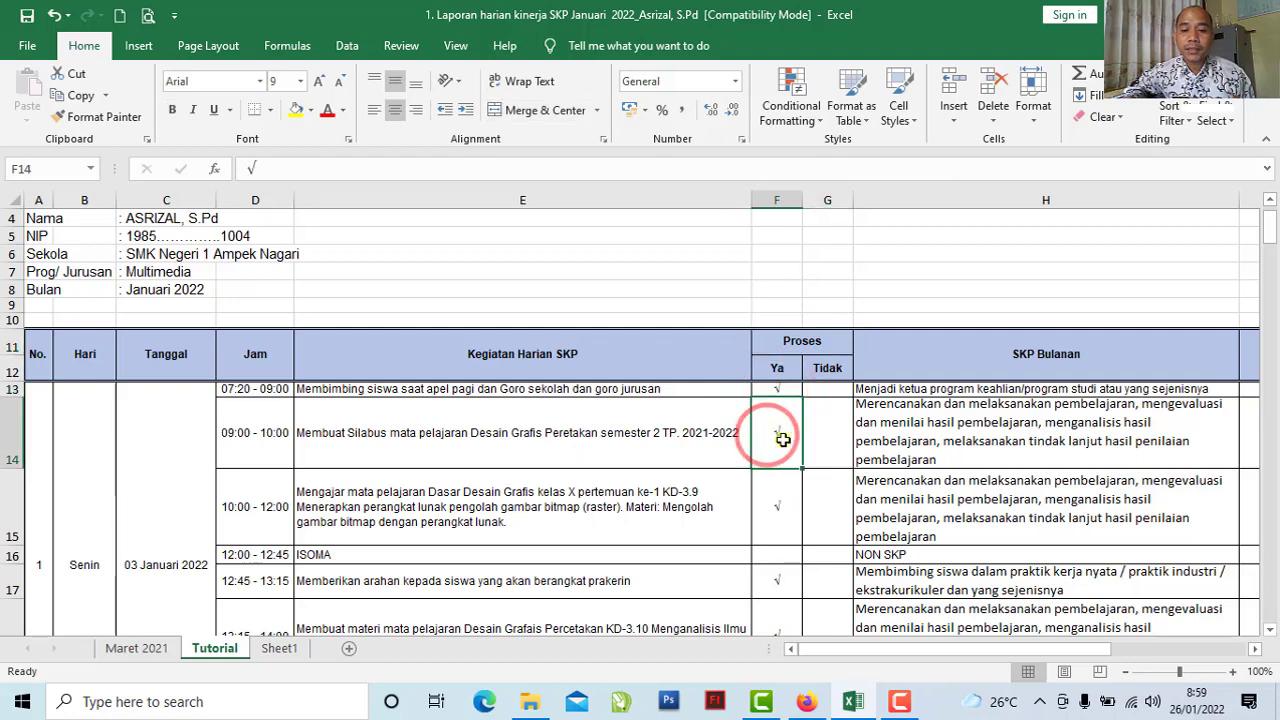
left_click(778, 371)
left_click(778, 452)
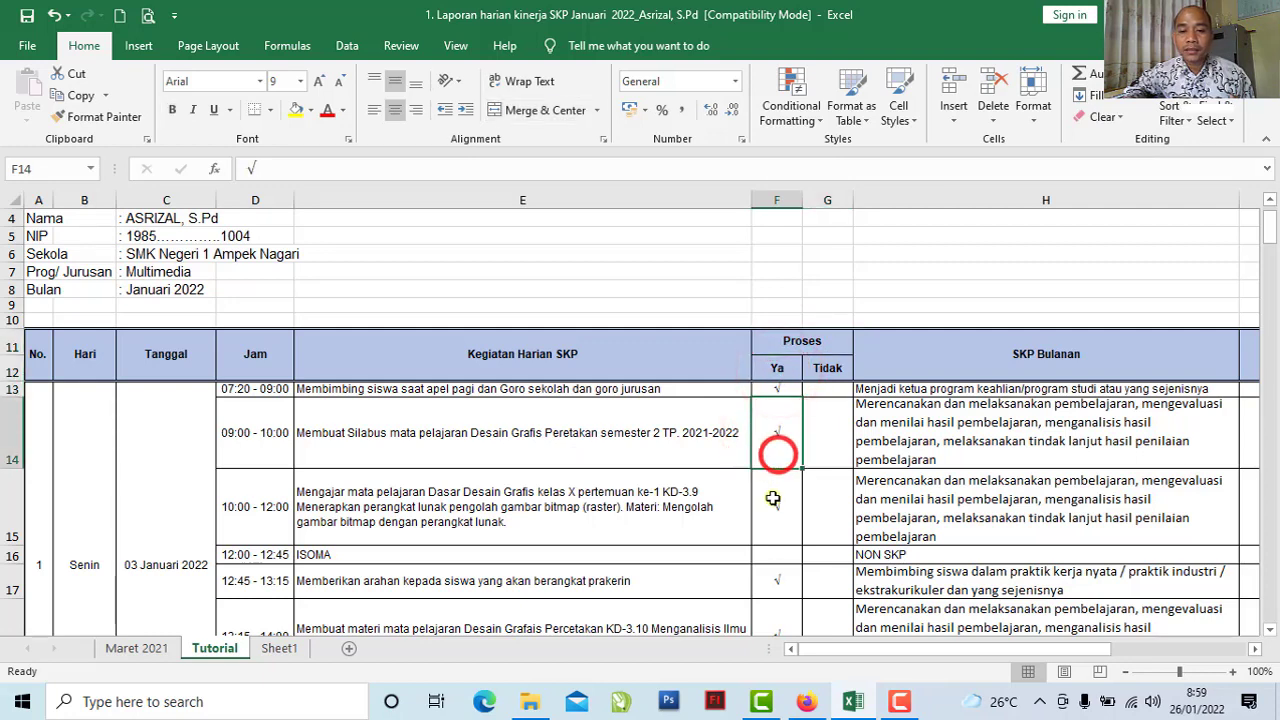
left_click(772, 497)
scroll(780, 522, "down", 1)
left_click(777, 523)
scroll(780, 530, "down", 1)
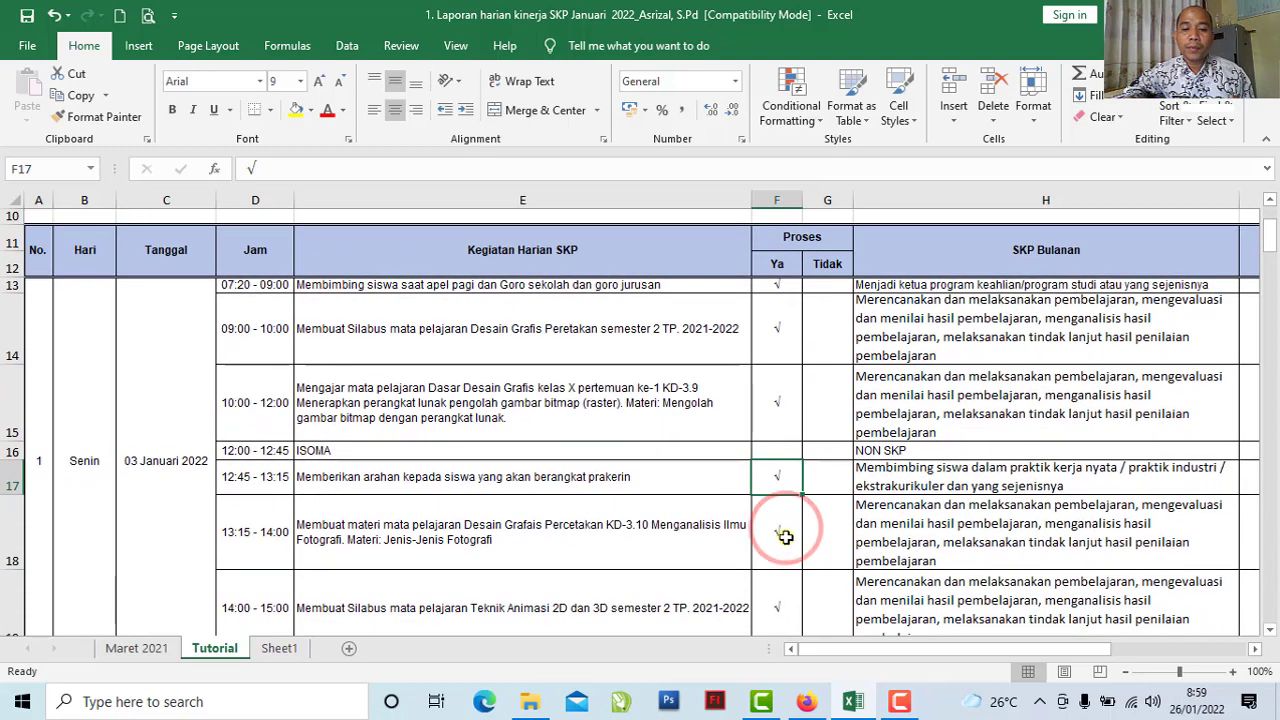
left_click(781, 531)
left_click(775, 590)
scroll(778, 586, "up", 1)
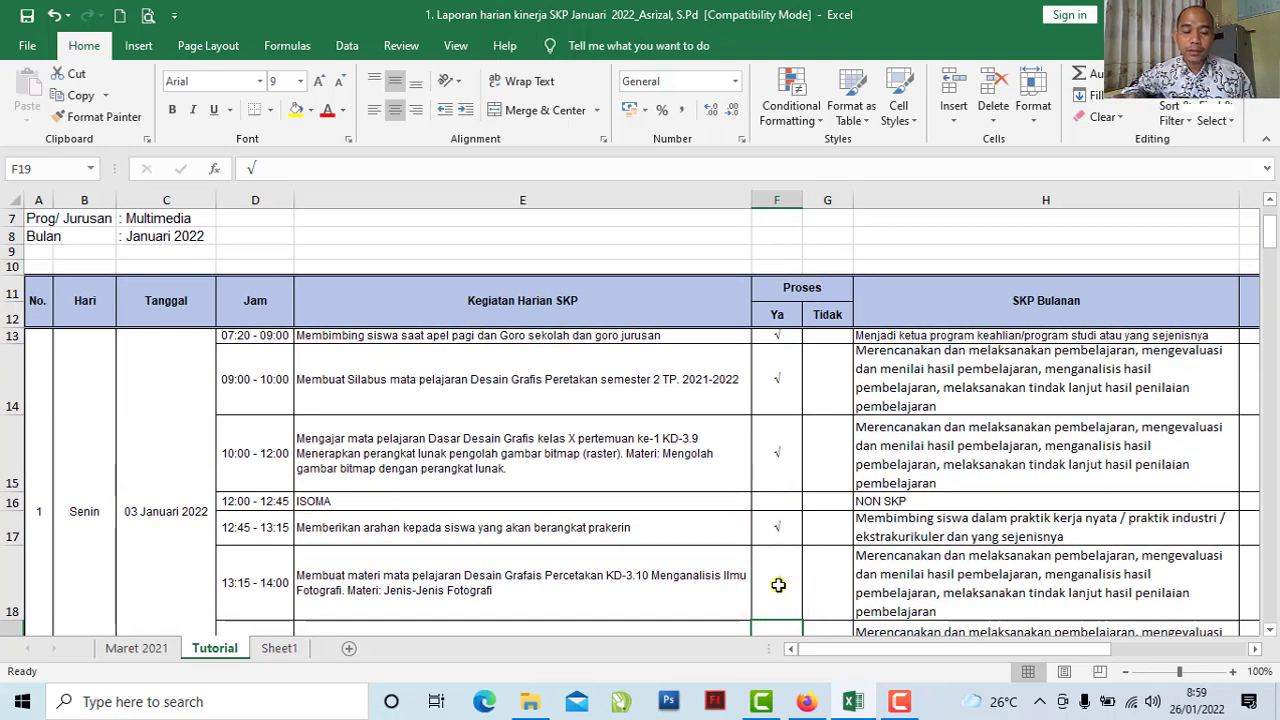
scroll(778, 585, "up", 1)
left_click(777, 379)
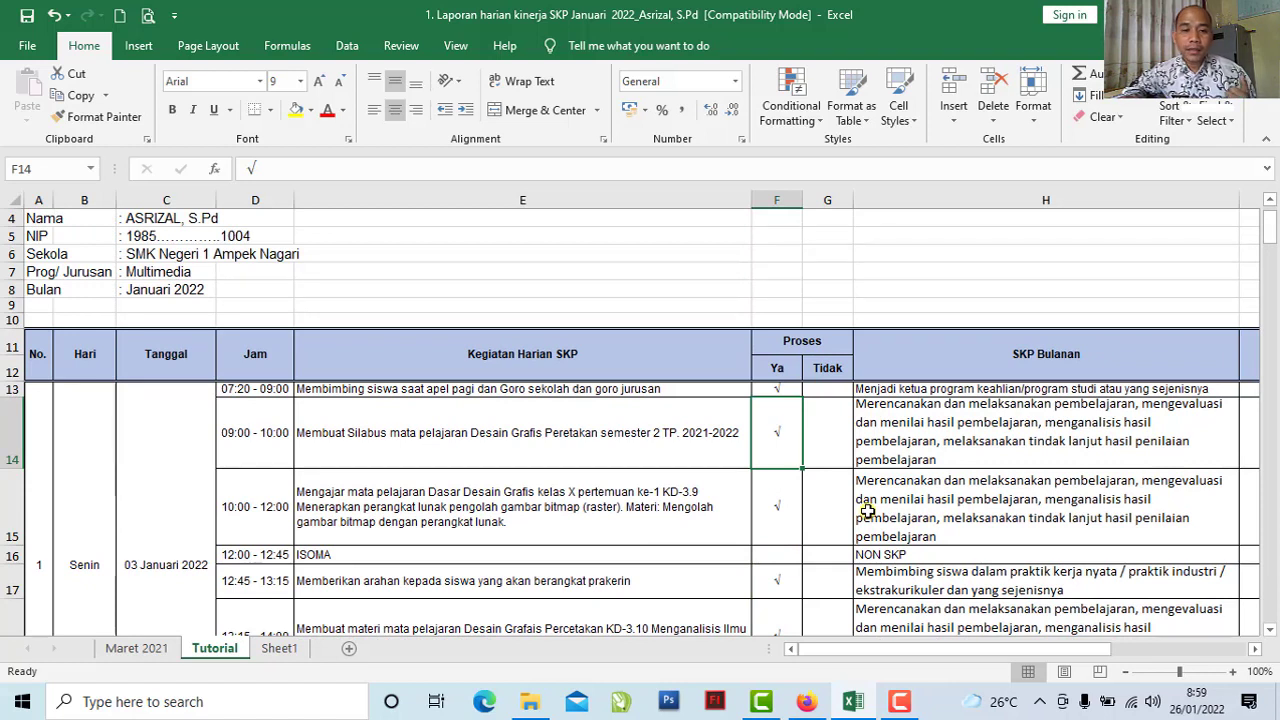
Compare the Kegiatan Harian SKP column with the SKP Bulanan column of the journal
left_click(563, 368)
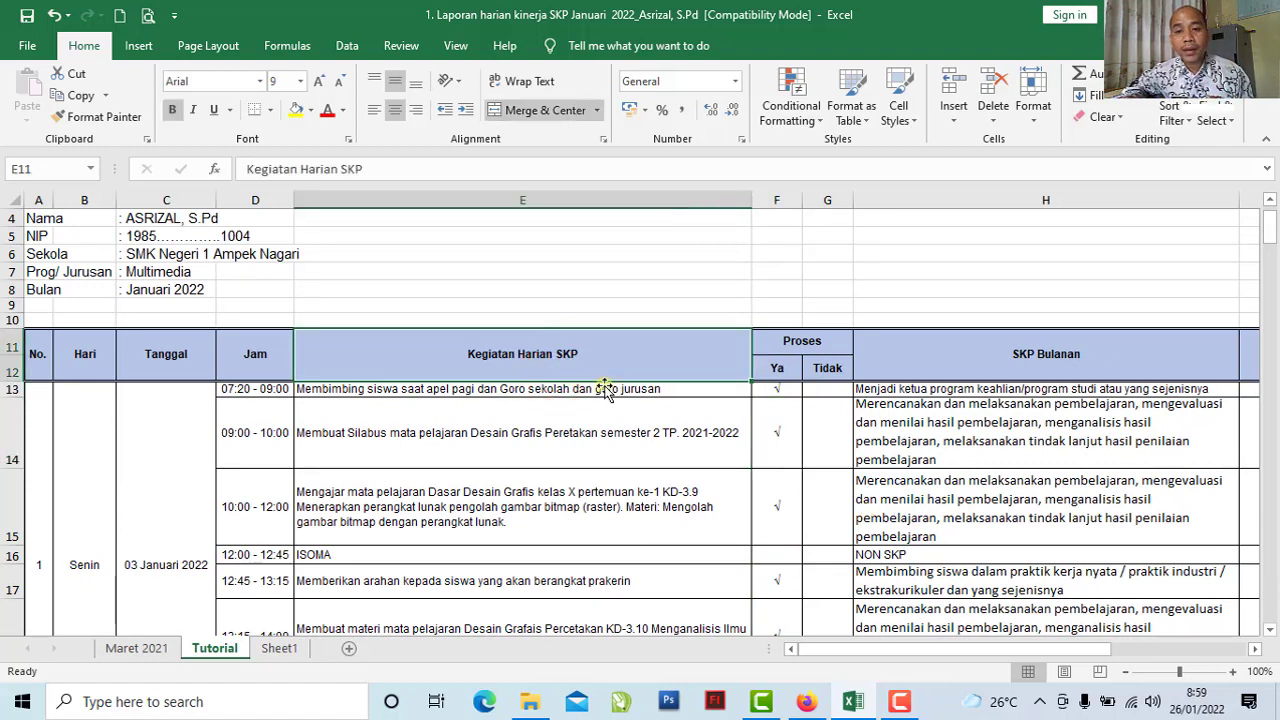
left_click(978, 364)
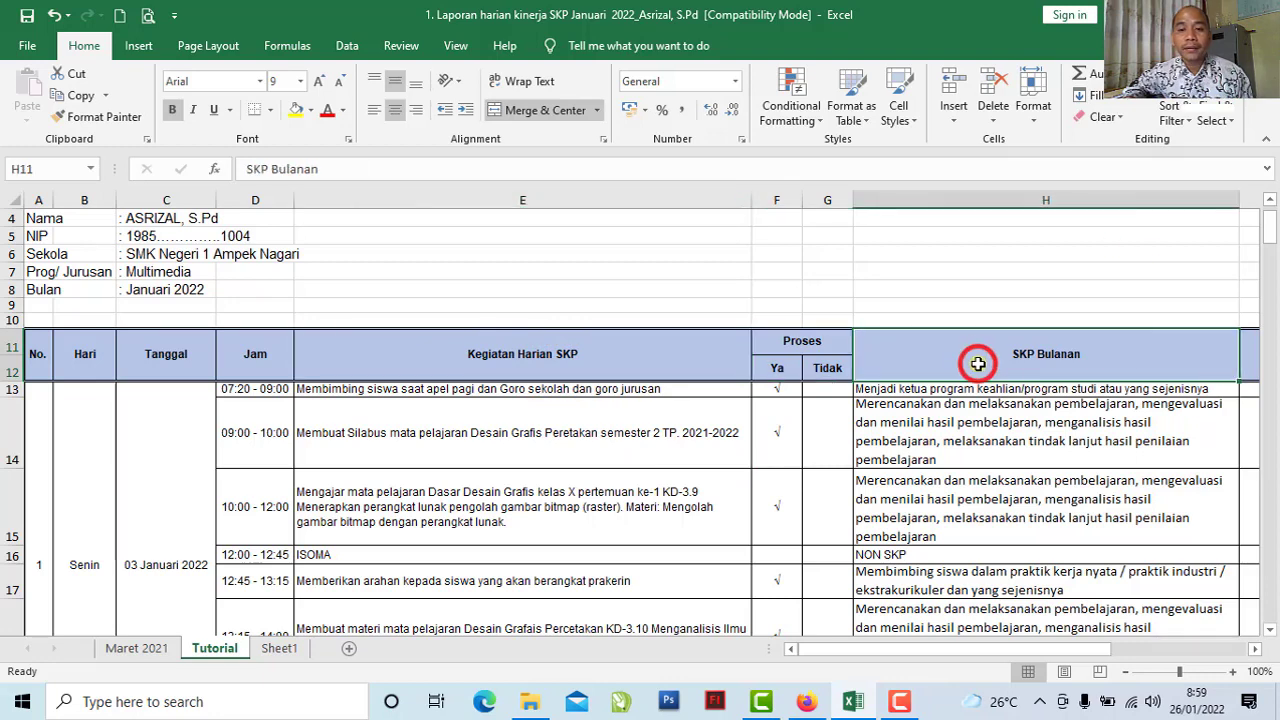
scroll(975, 362, "up", 1)
key("Down")
key("Down")
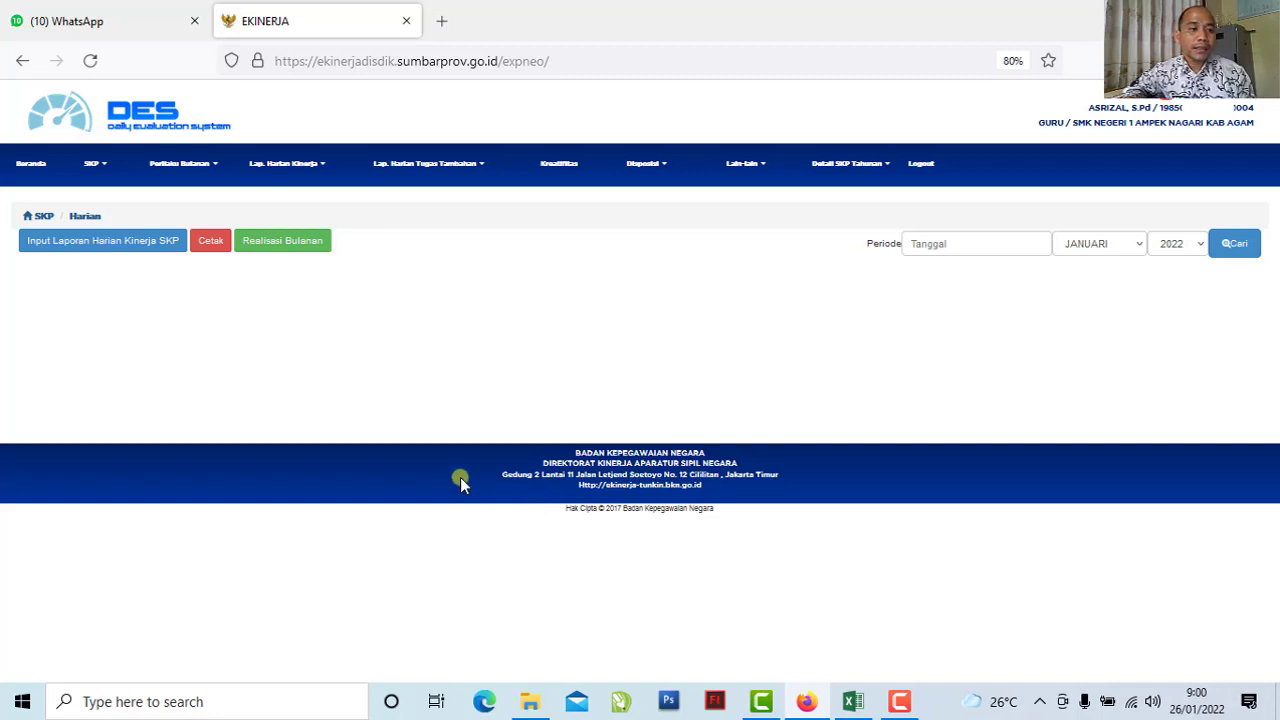
Switch to the EKINERJA site in the browser, return to Beranda and open the Lap. Harian Kinerja SKP page
left_click(32, 170)
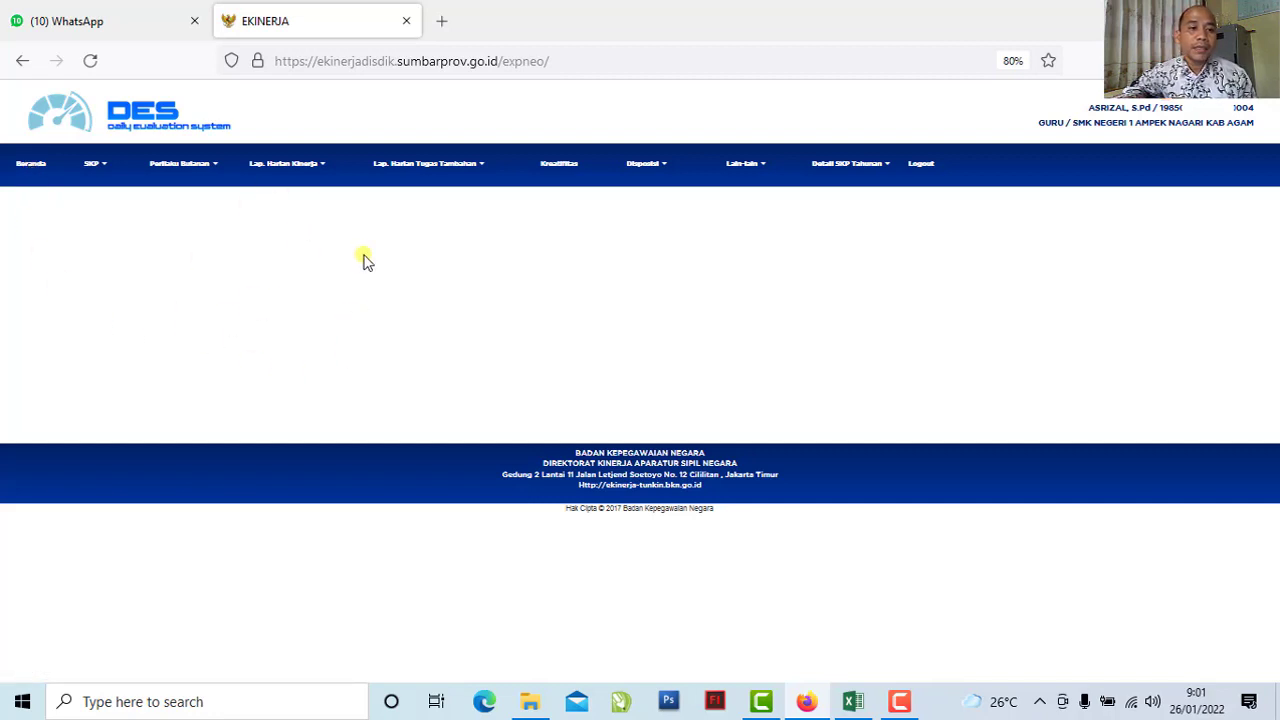
left_click(271, 170)
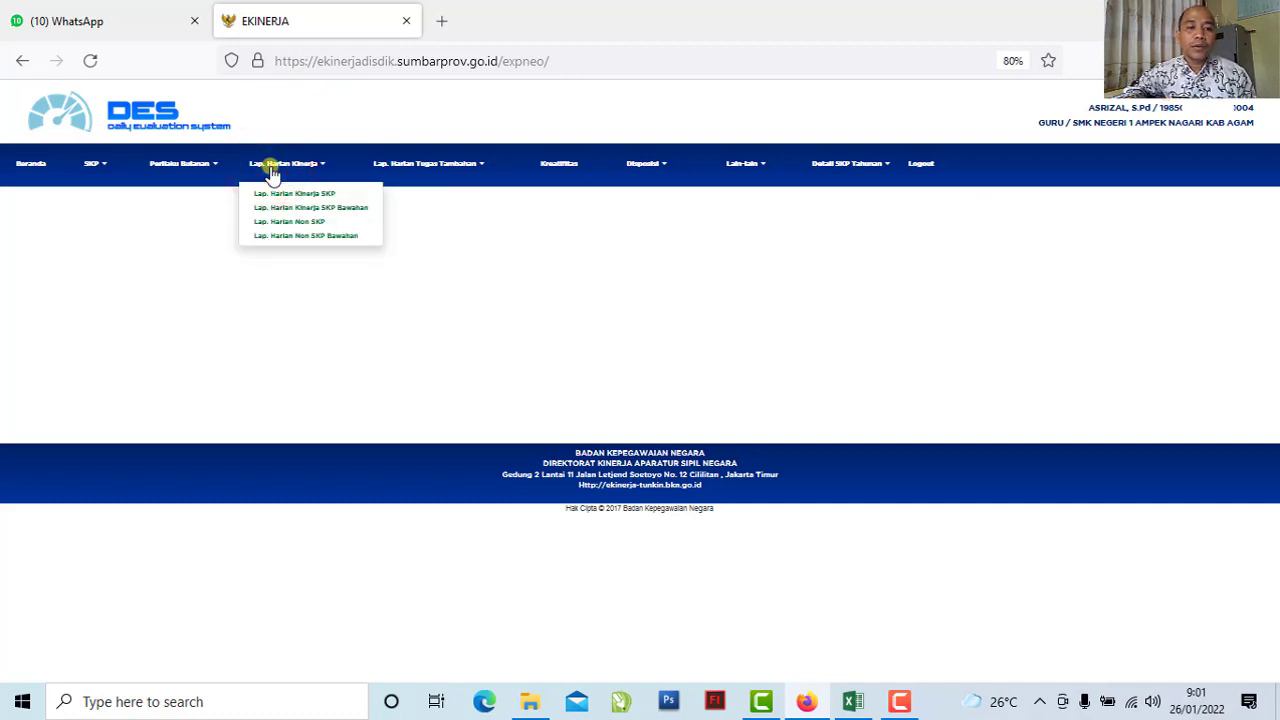
left_click(330, 195)
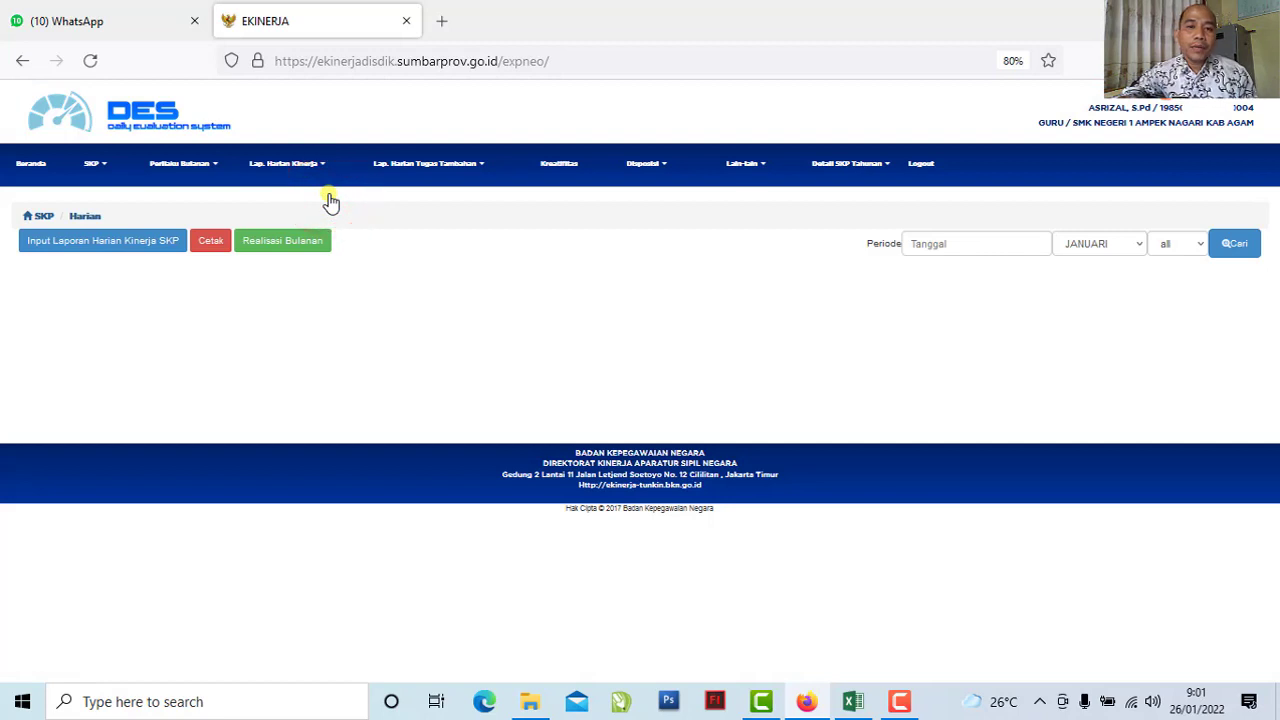
Set the daily report's period to JANUARI 2022
left_click(1198, 246)
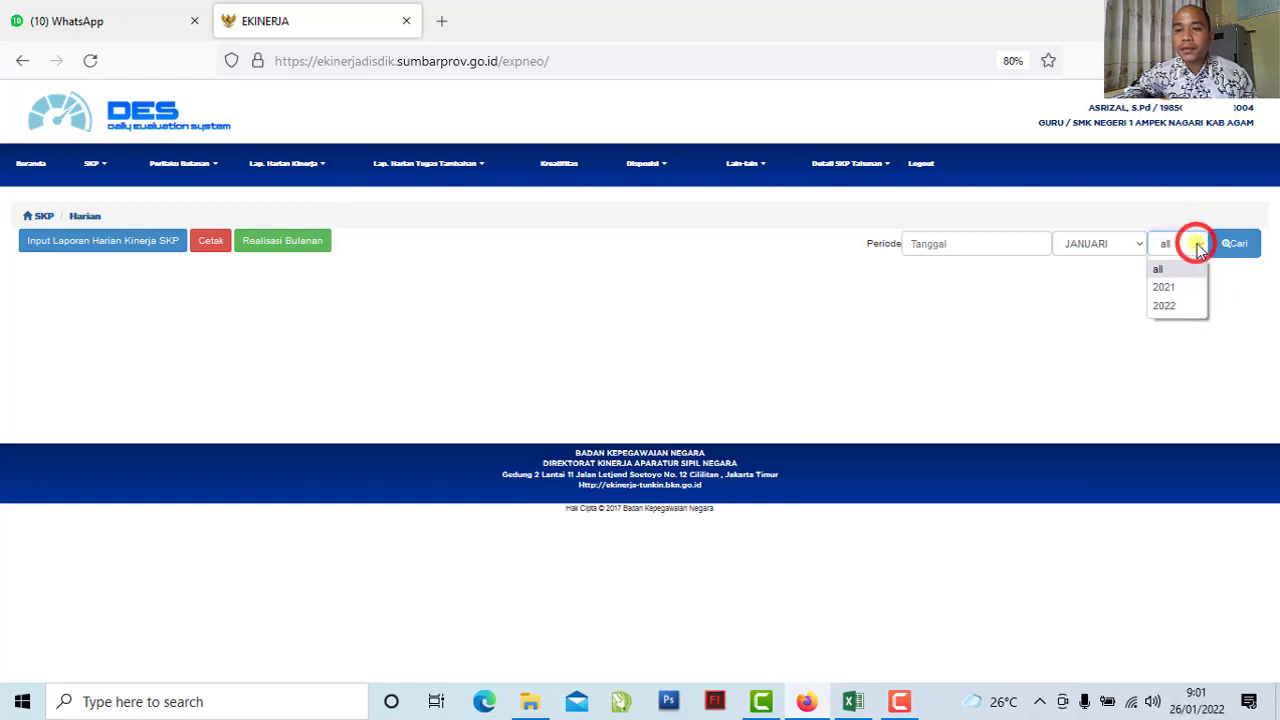
left_click(1177, 307)
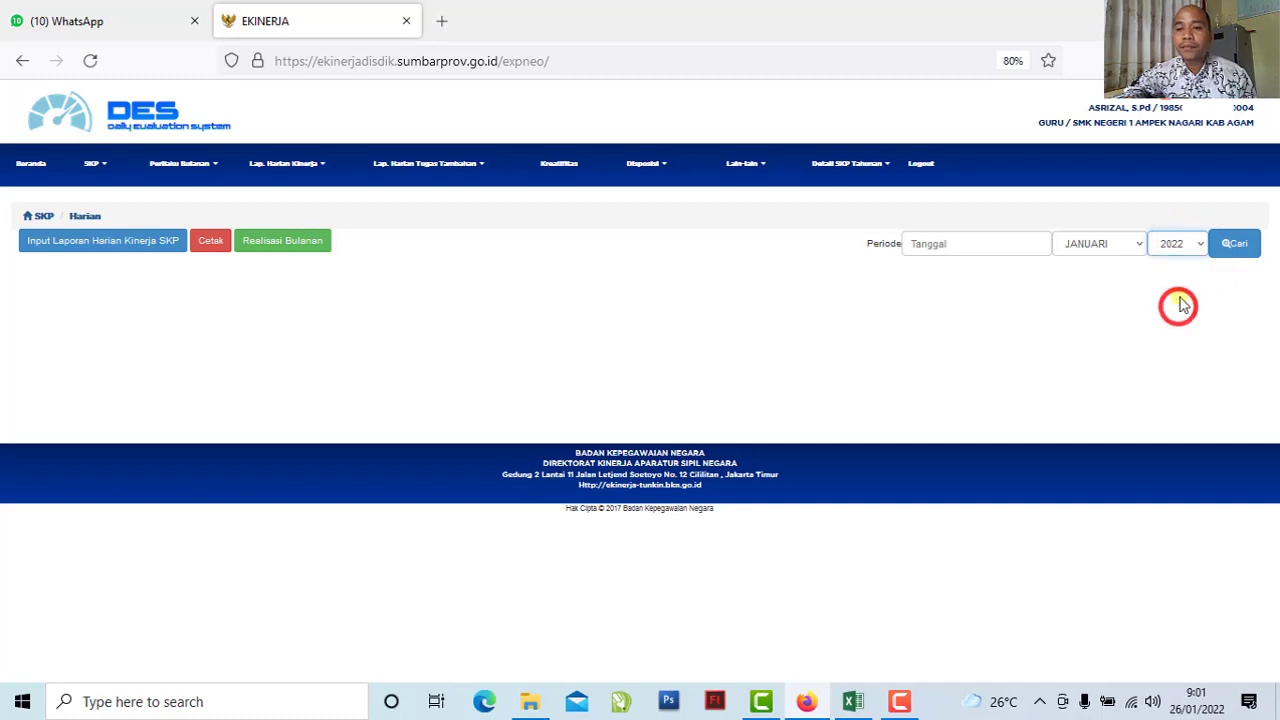
left_click(1138, 246)
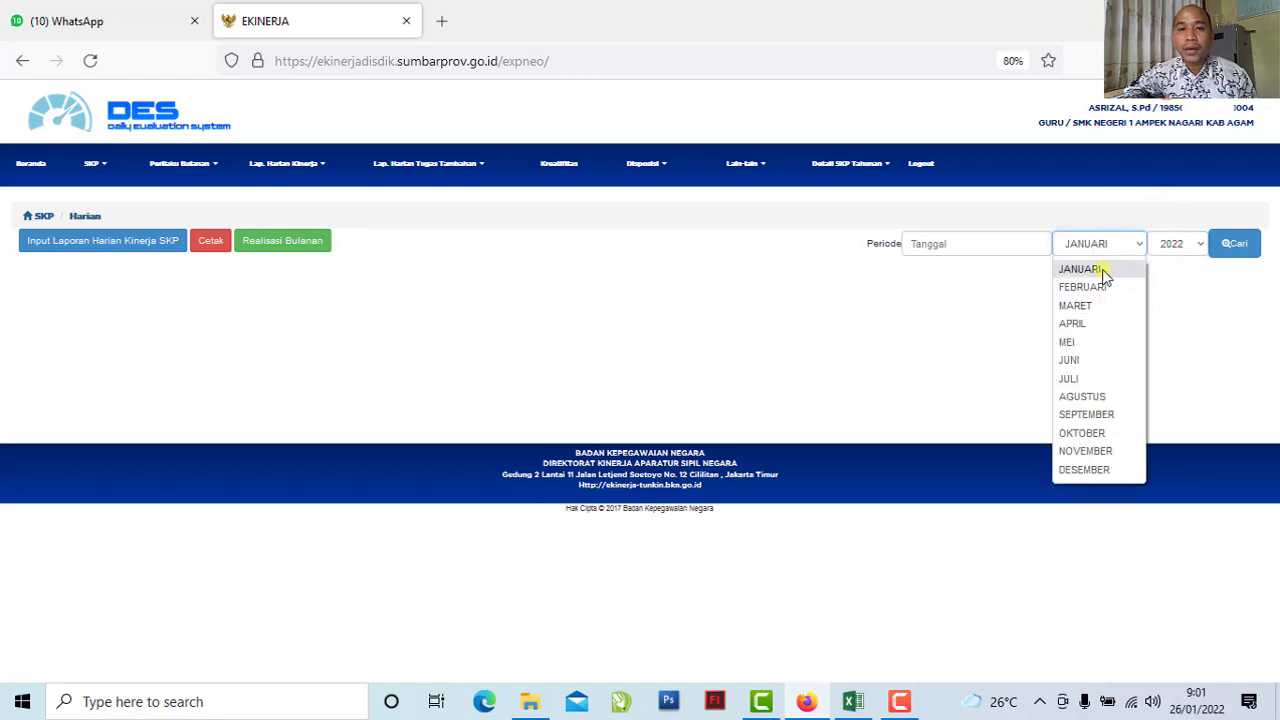
left_click(1103, 271)
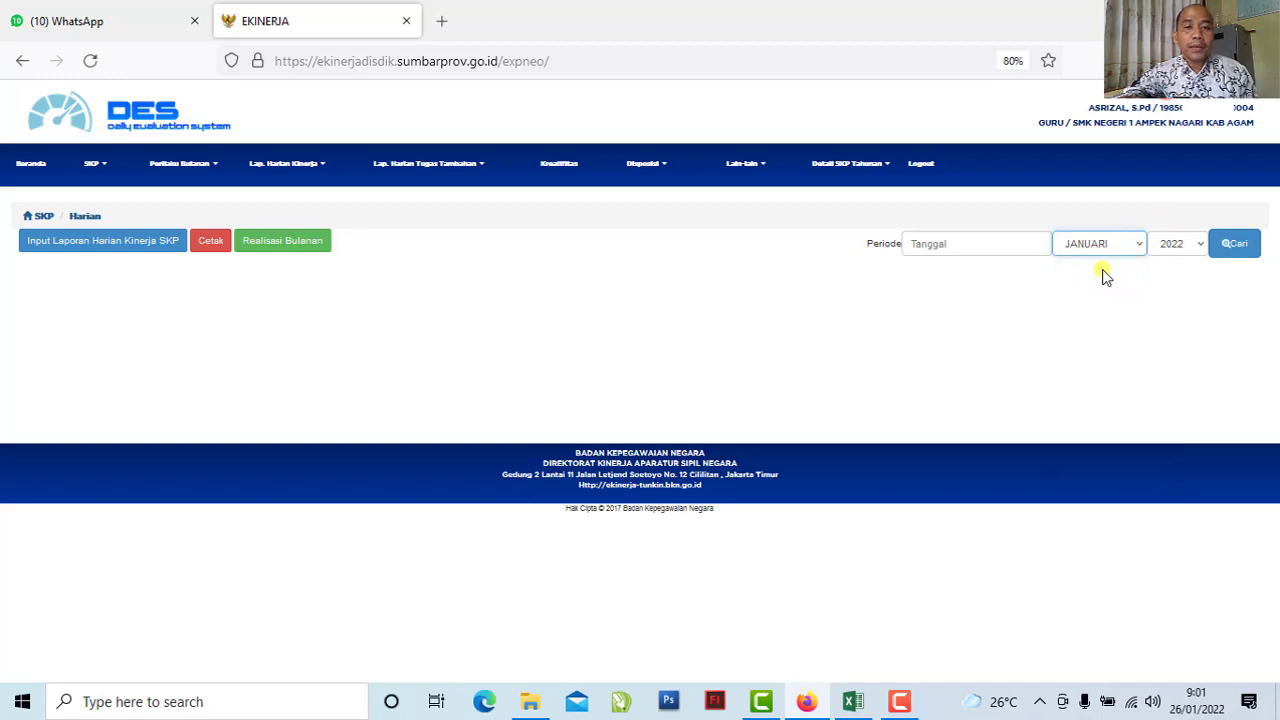
left_click(137, 281)
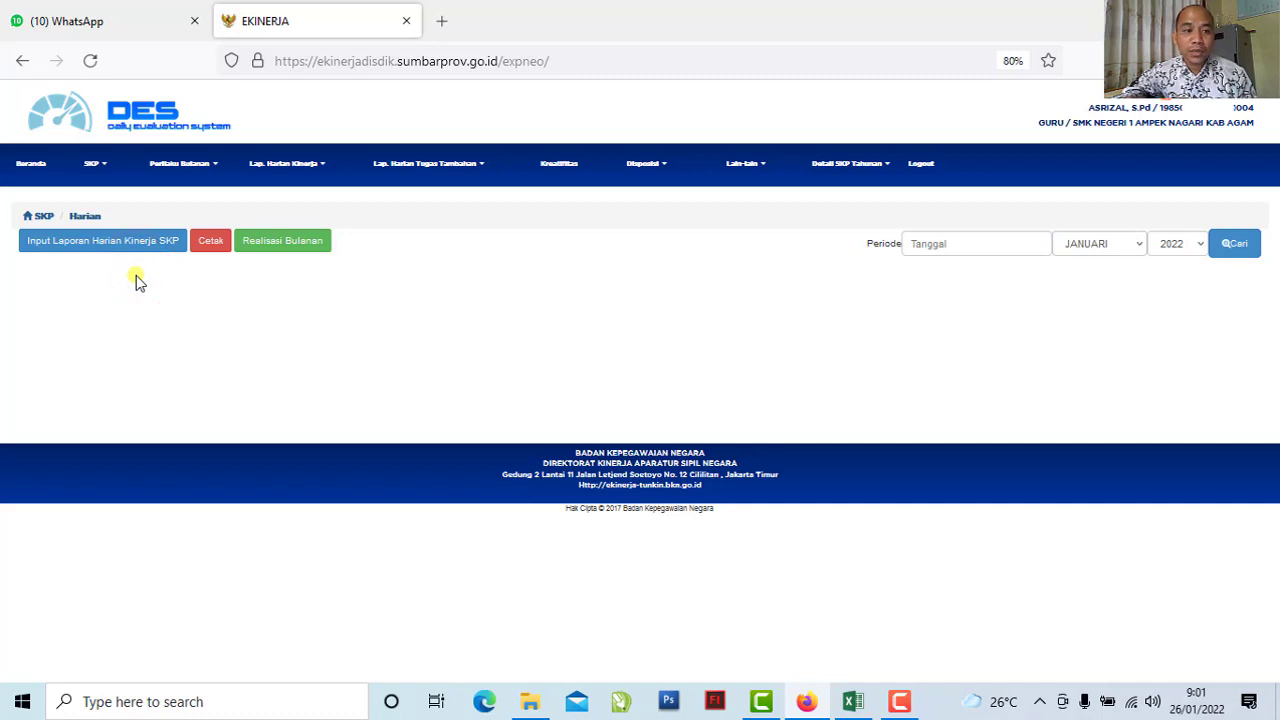
left_click(128, 393)
left_click(137, 335)
left_click(136, 294)
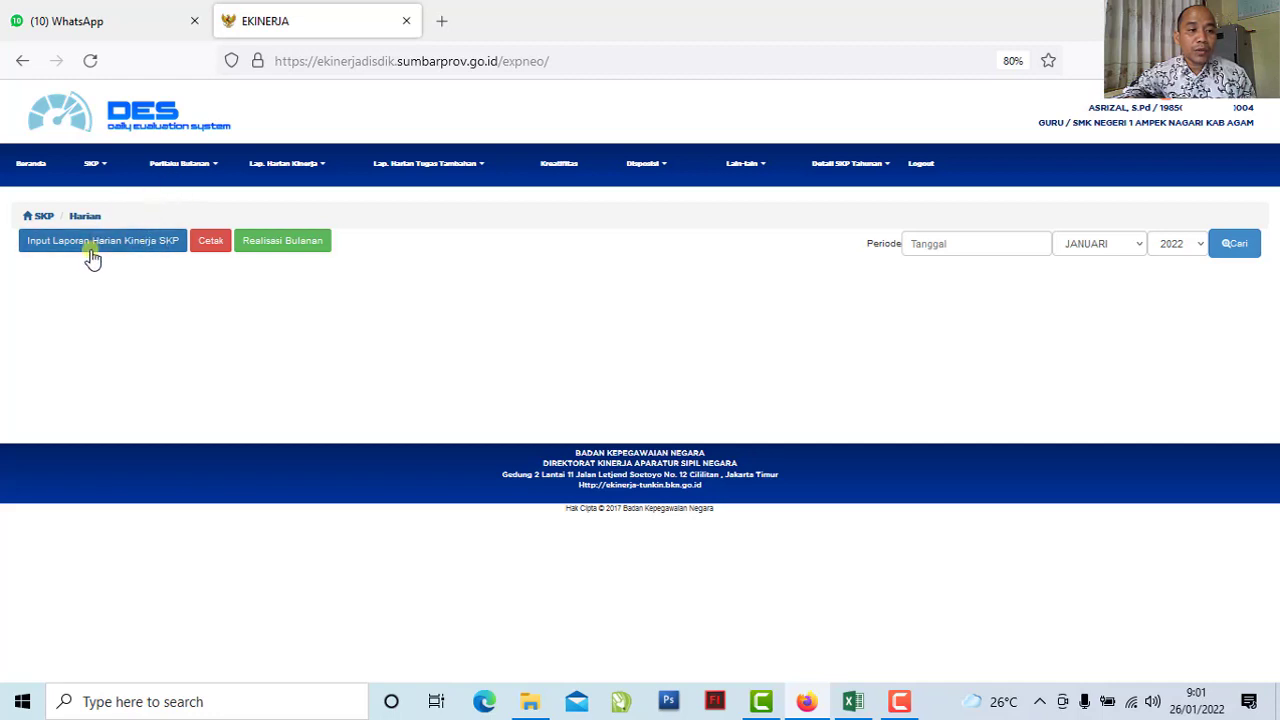
left_click(47, 264)
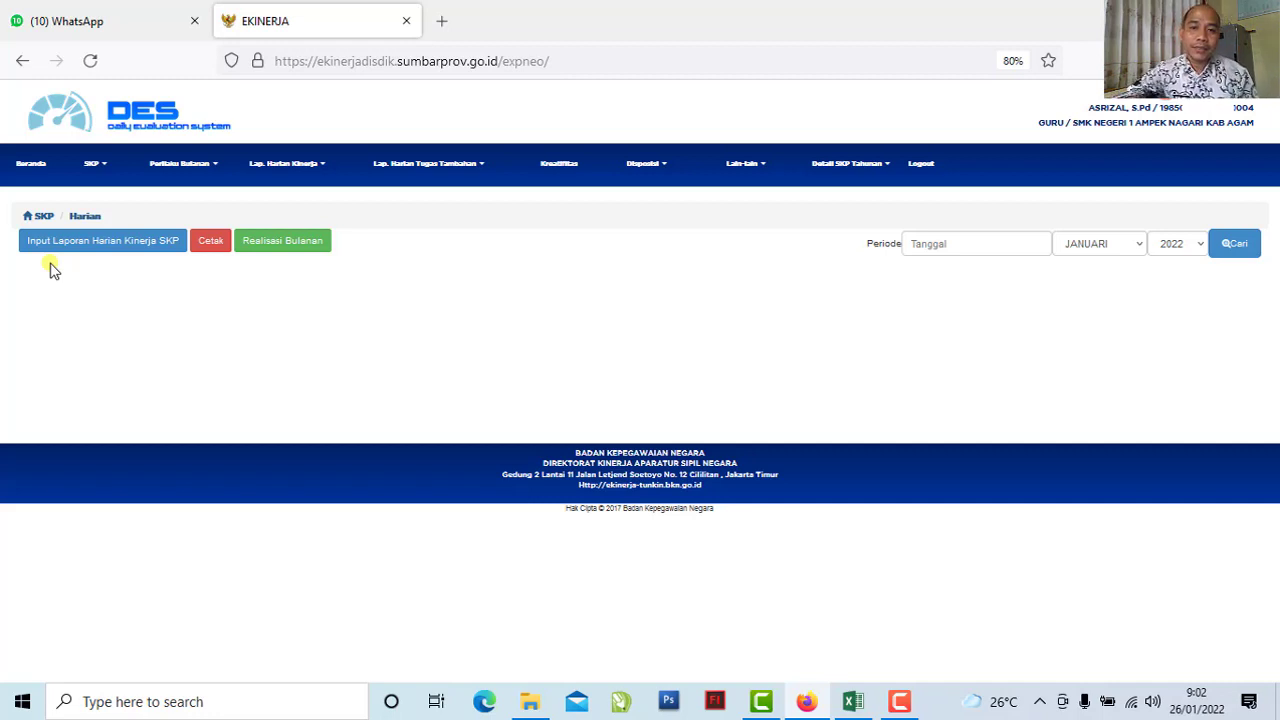
Filter the daily SKP reports to date 3 of JANUARI 2022 and run the search
left_click(1196, 249)
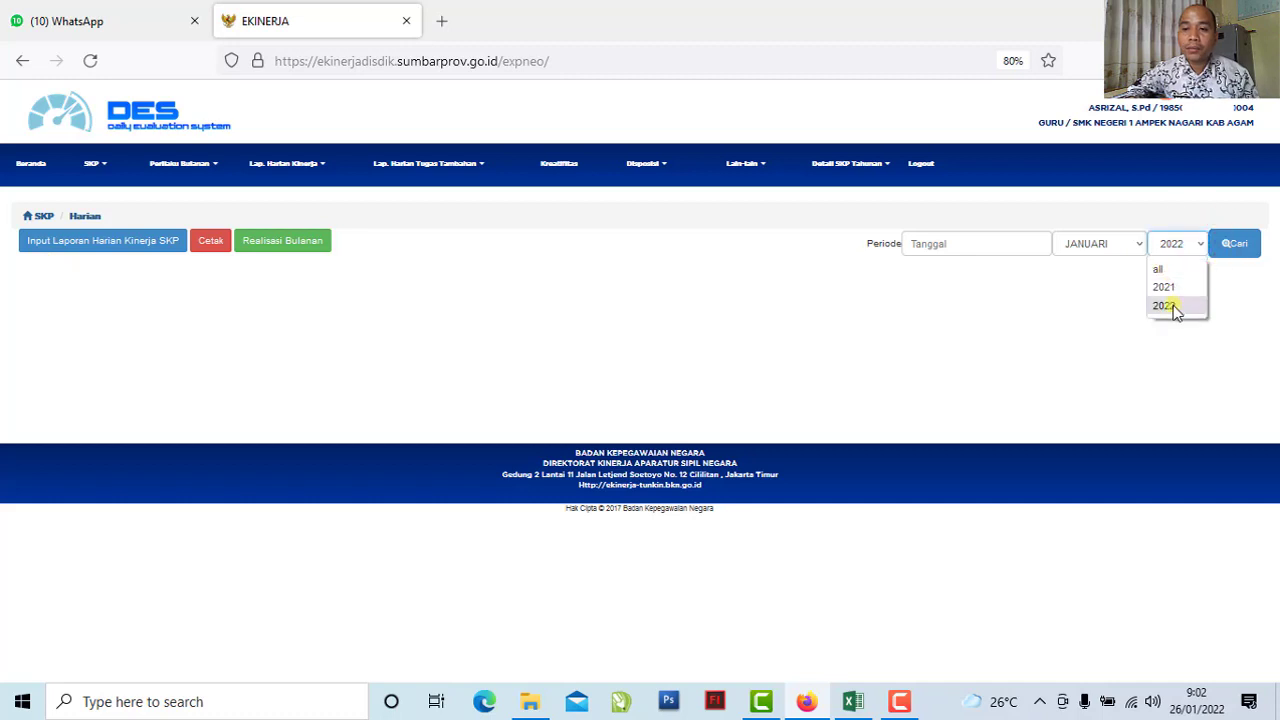
left_click(1170, 306)
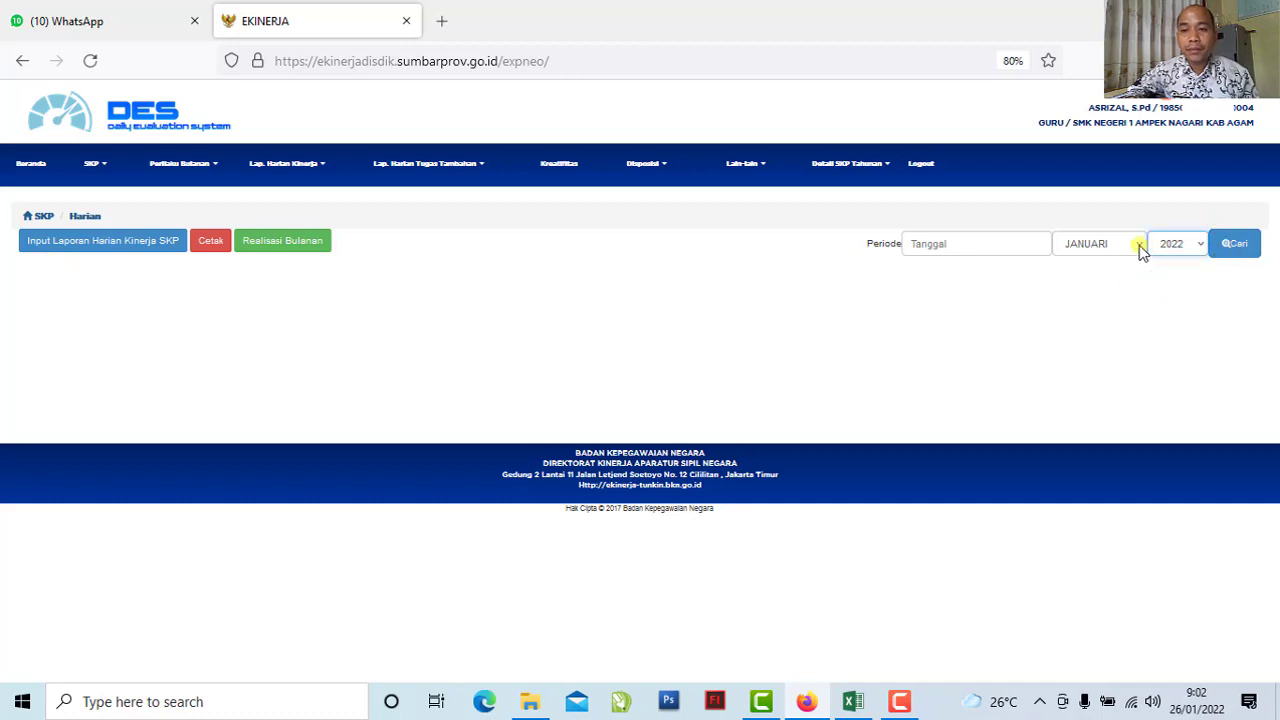
left_click(1139, 246)
left_click(1100, 268)
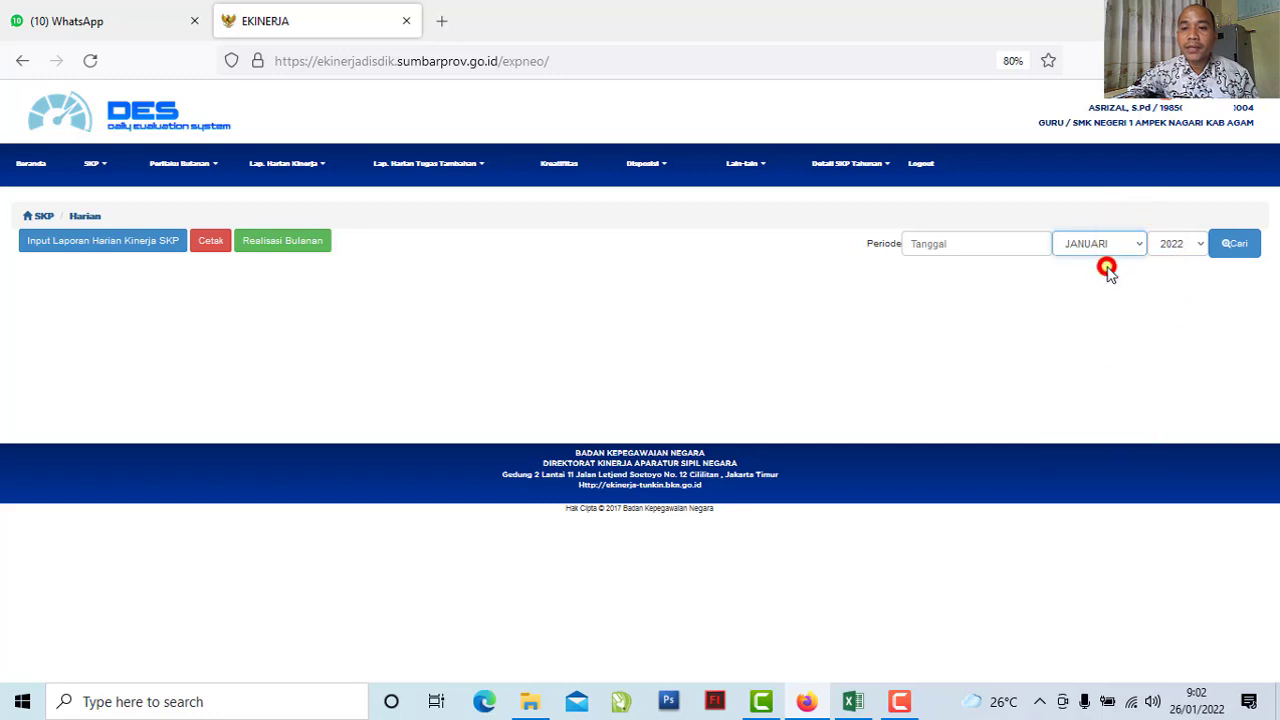
left_click(952, 244)
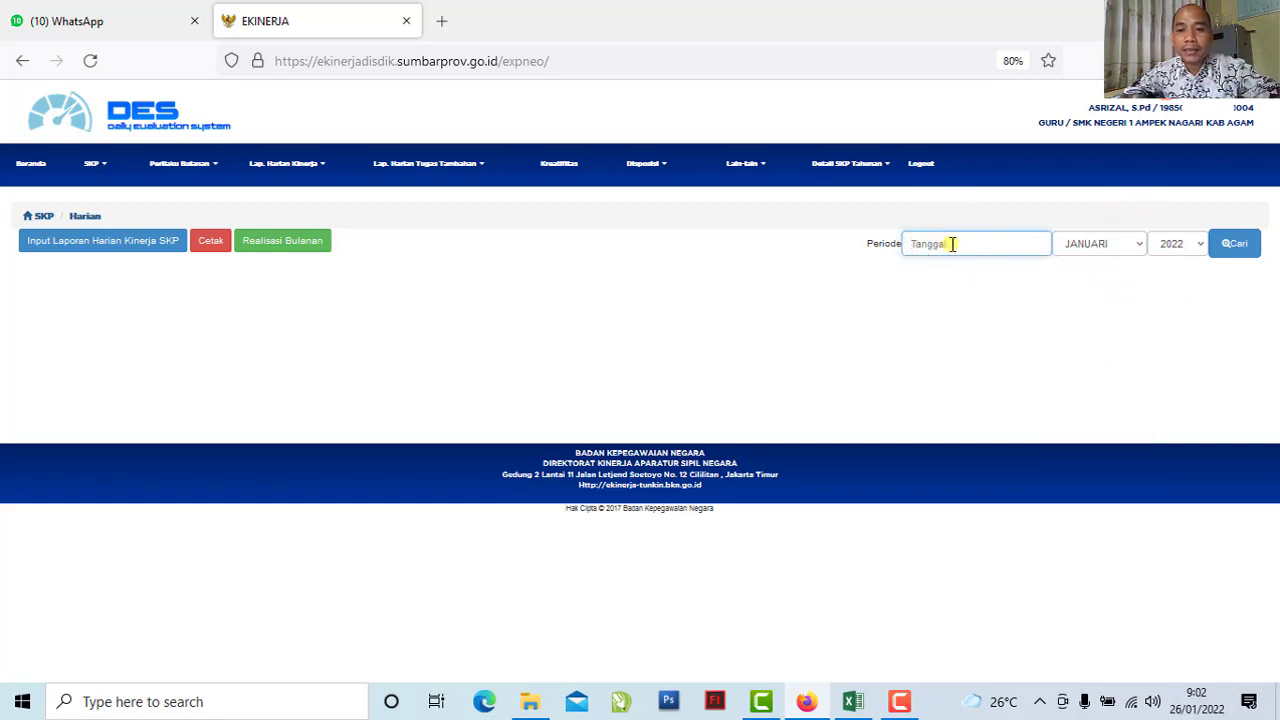
type("3")
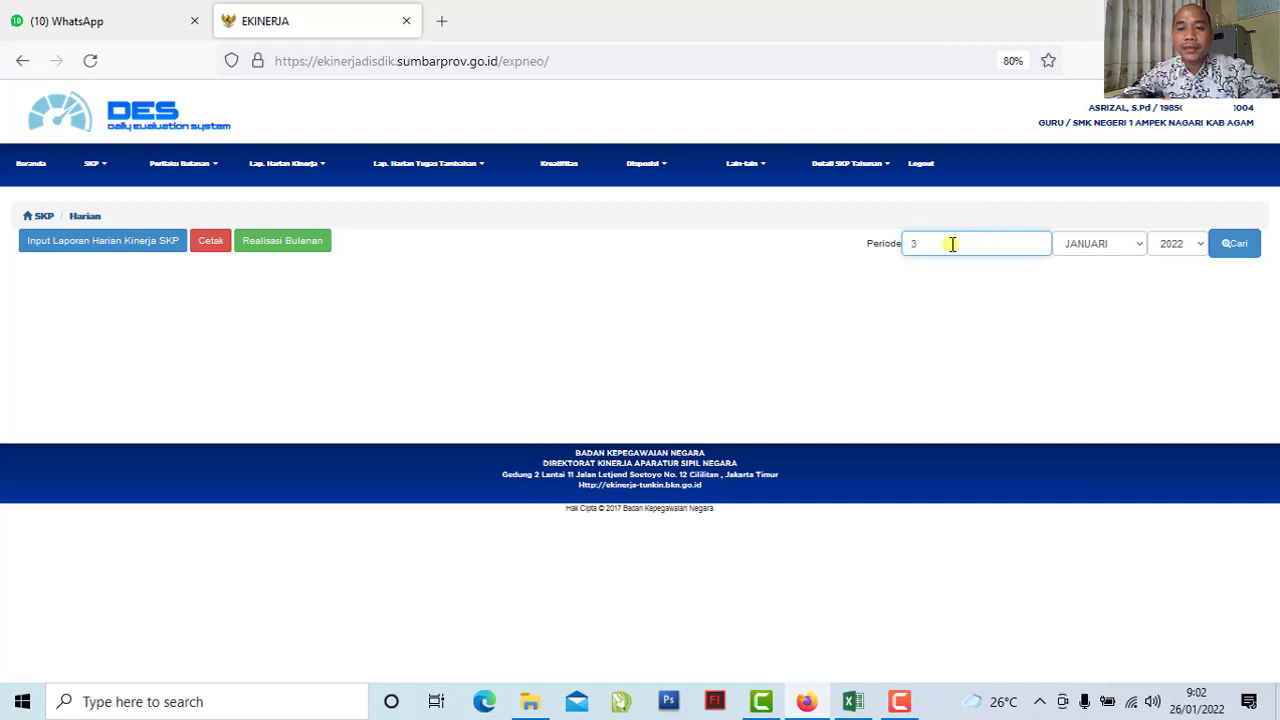
left_click(1230, 252)
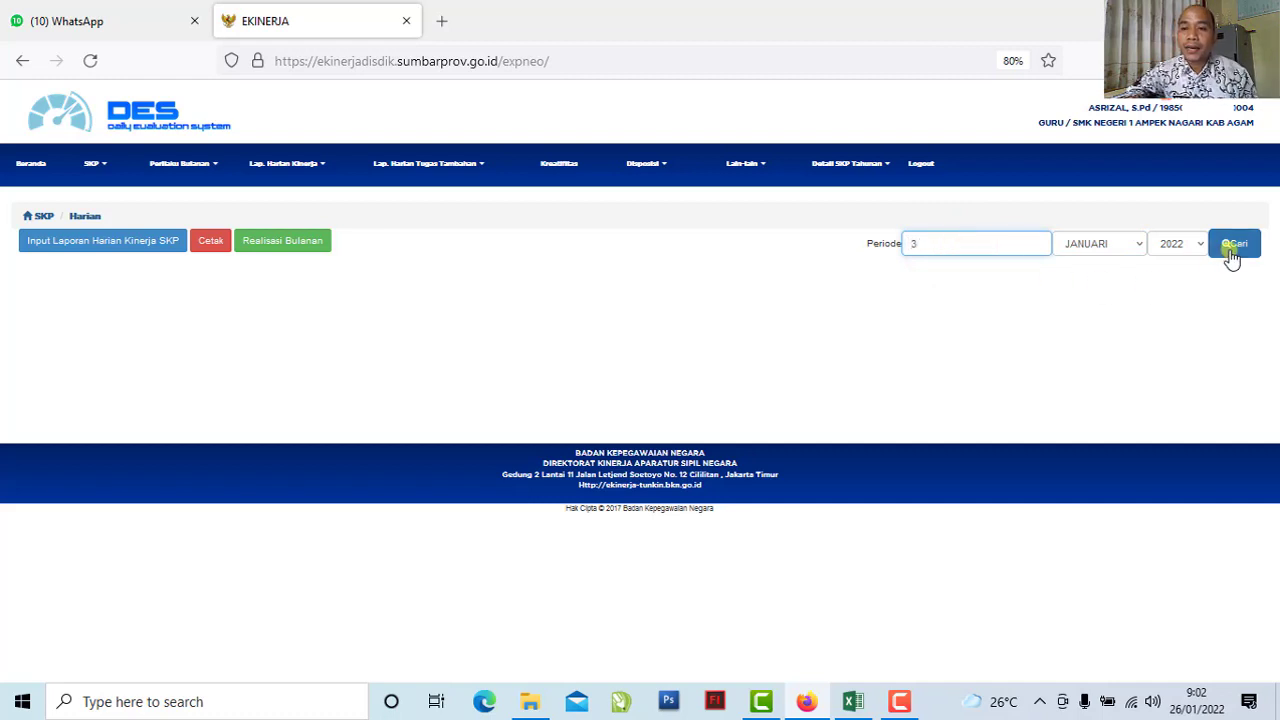
left_click(1230, 252)
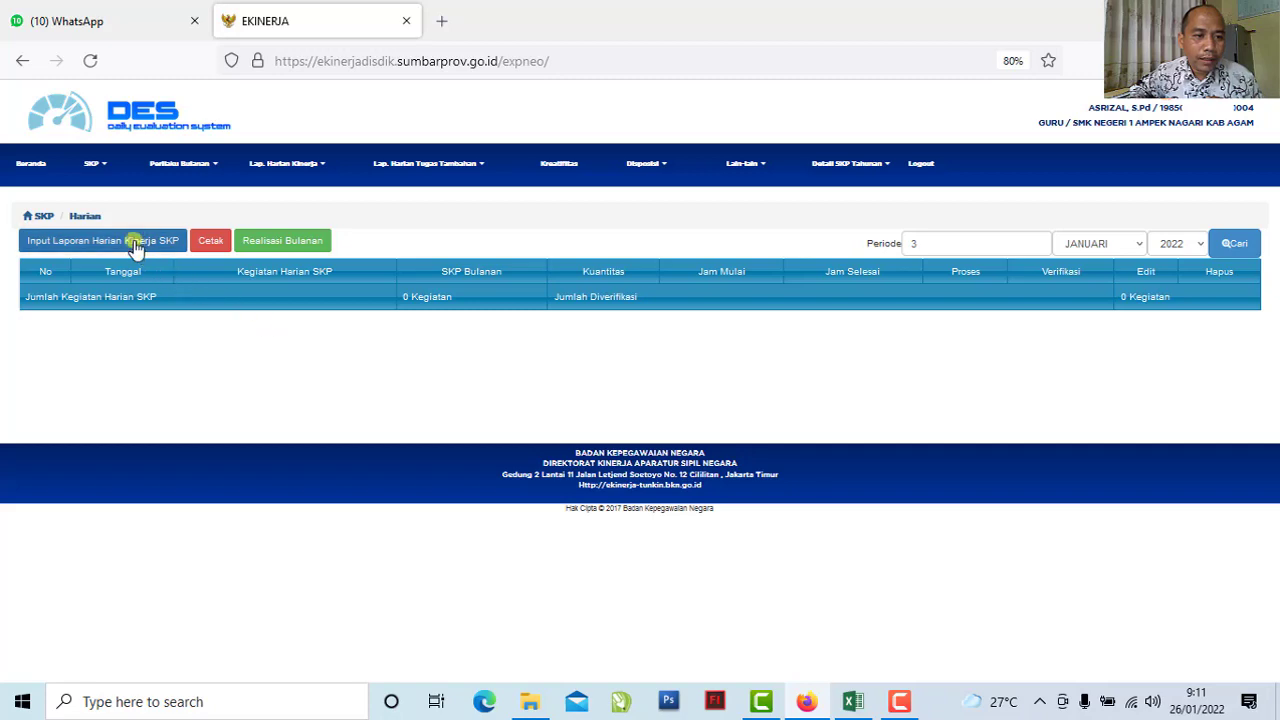
Start a new daily SKP performance report and set its Tanggal to 2022-01-03
left_click(134, 244)
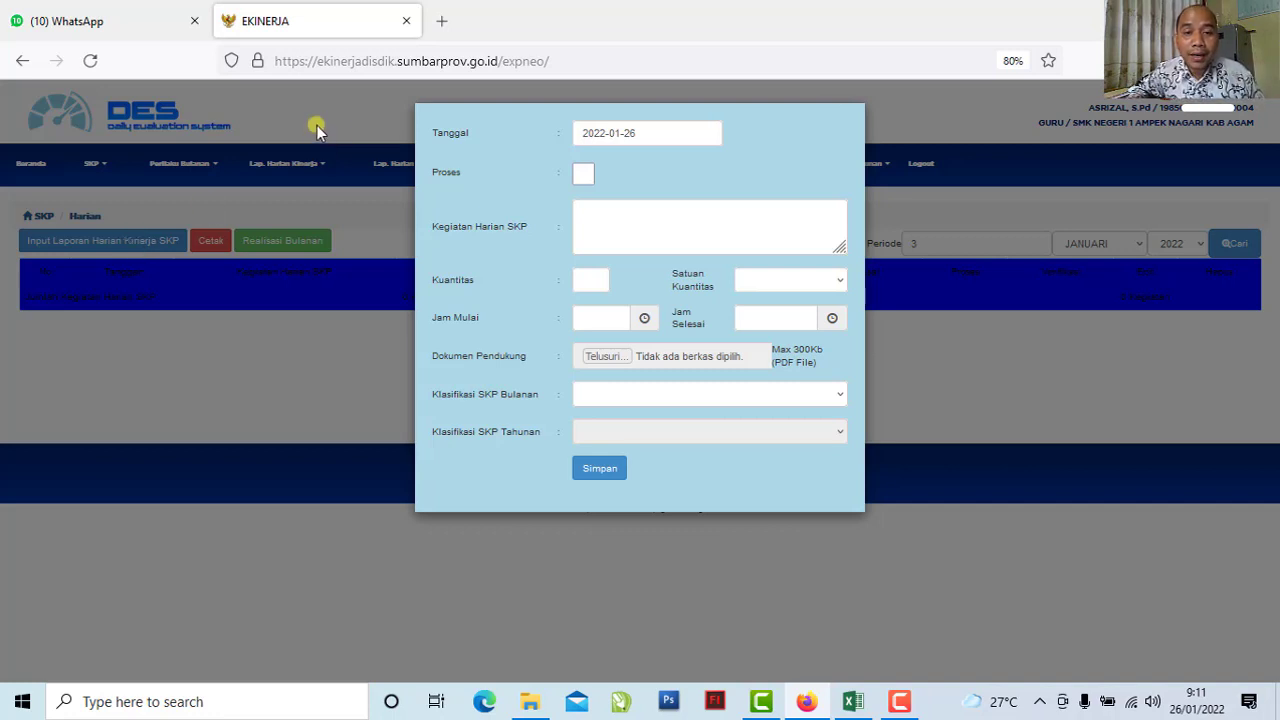
left_click(666, 133)
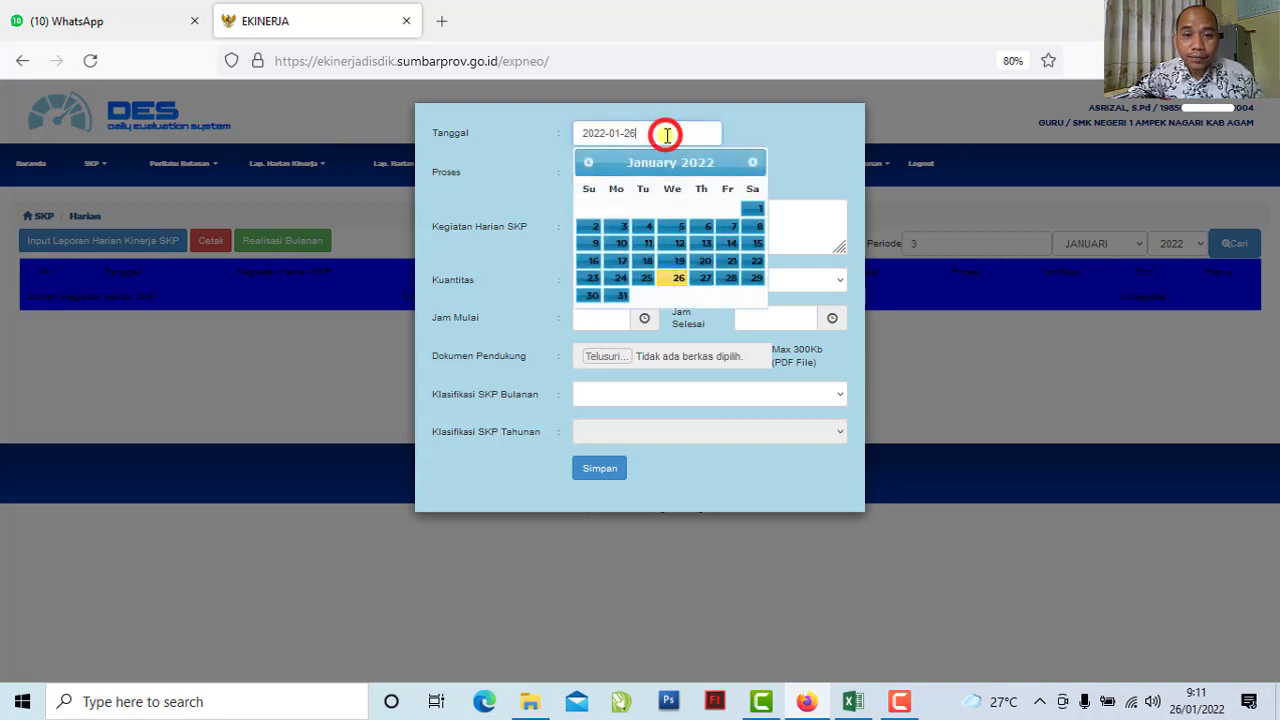
left_click(621, 229)
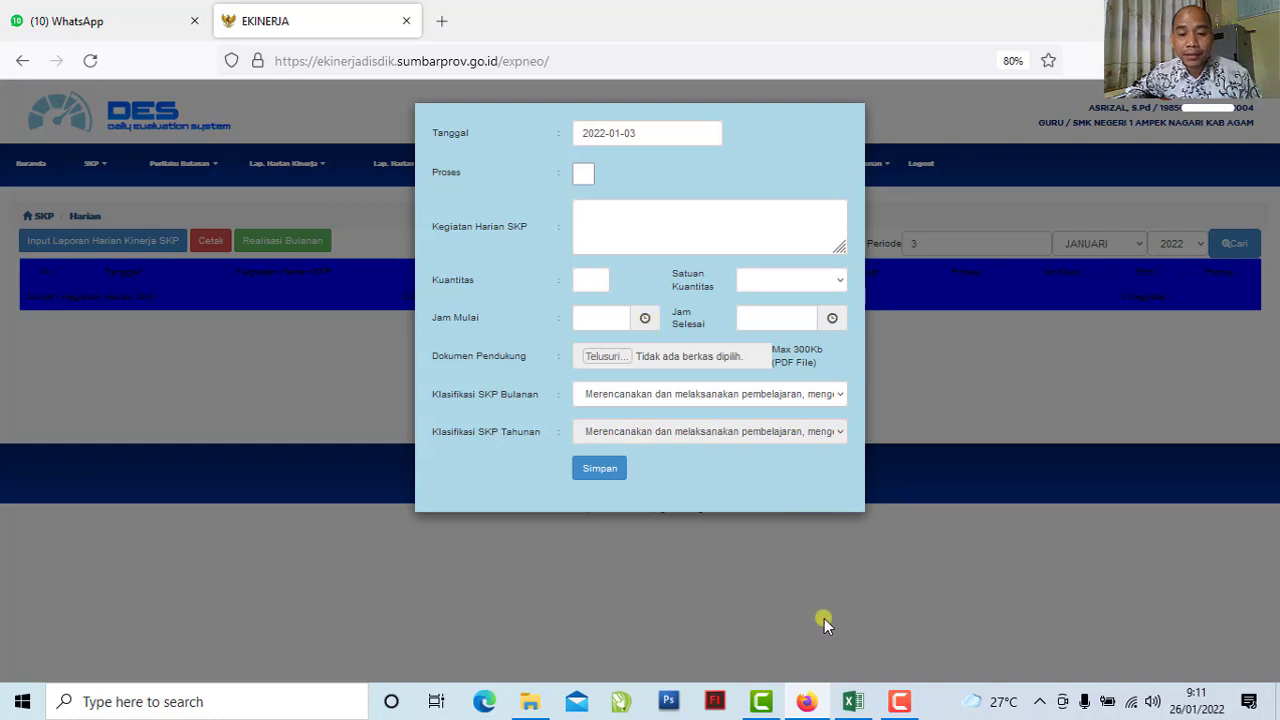
Switch to the Excel journal and copy the 07:20 - 09:00 activity text "Membimbing siswa saat apel pagi dan Goro sekolah dan goro jurusan"
left_click(853, 702)
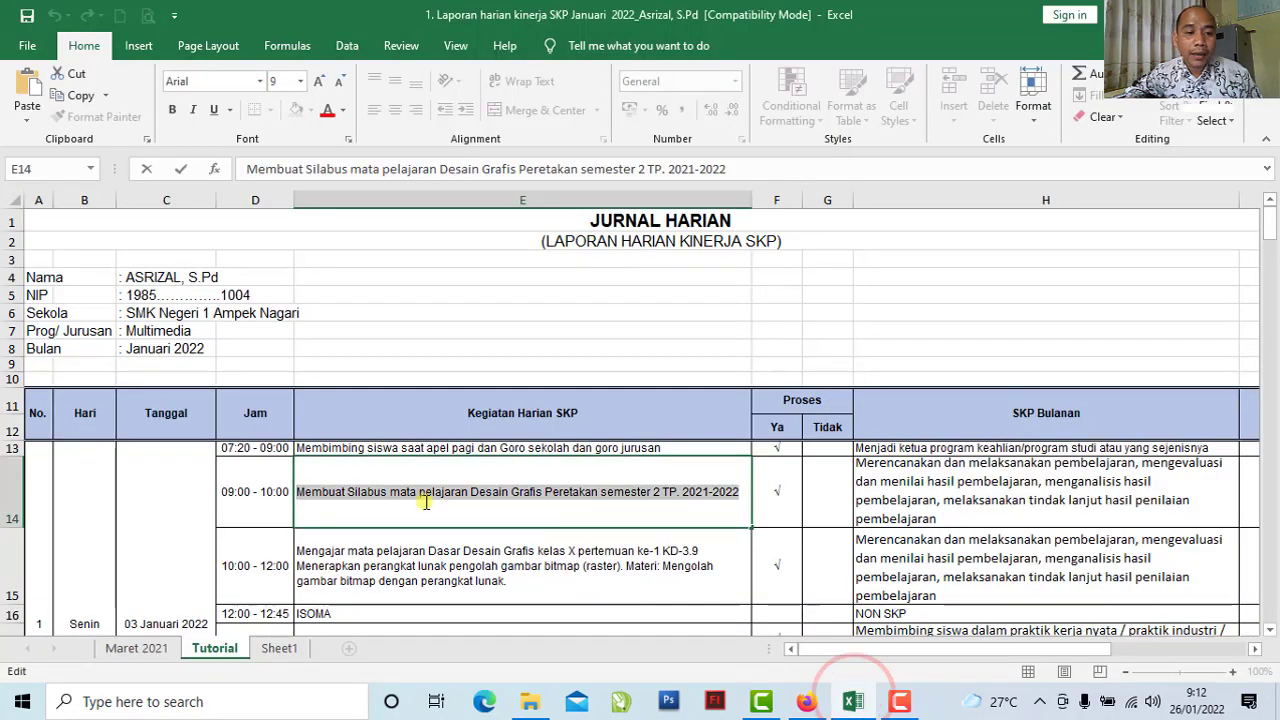
left_click(257, 448)
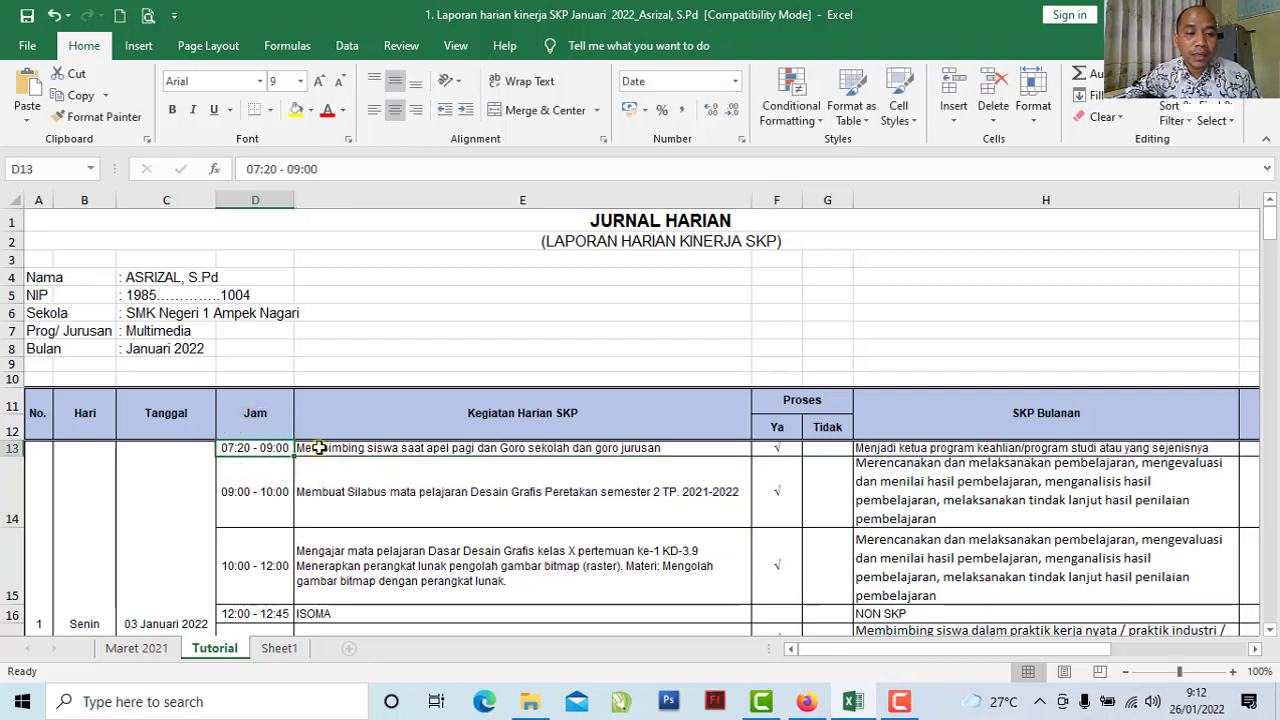
left_click(324, 448)
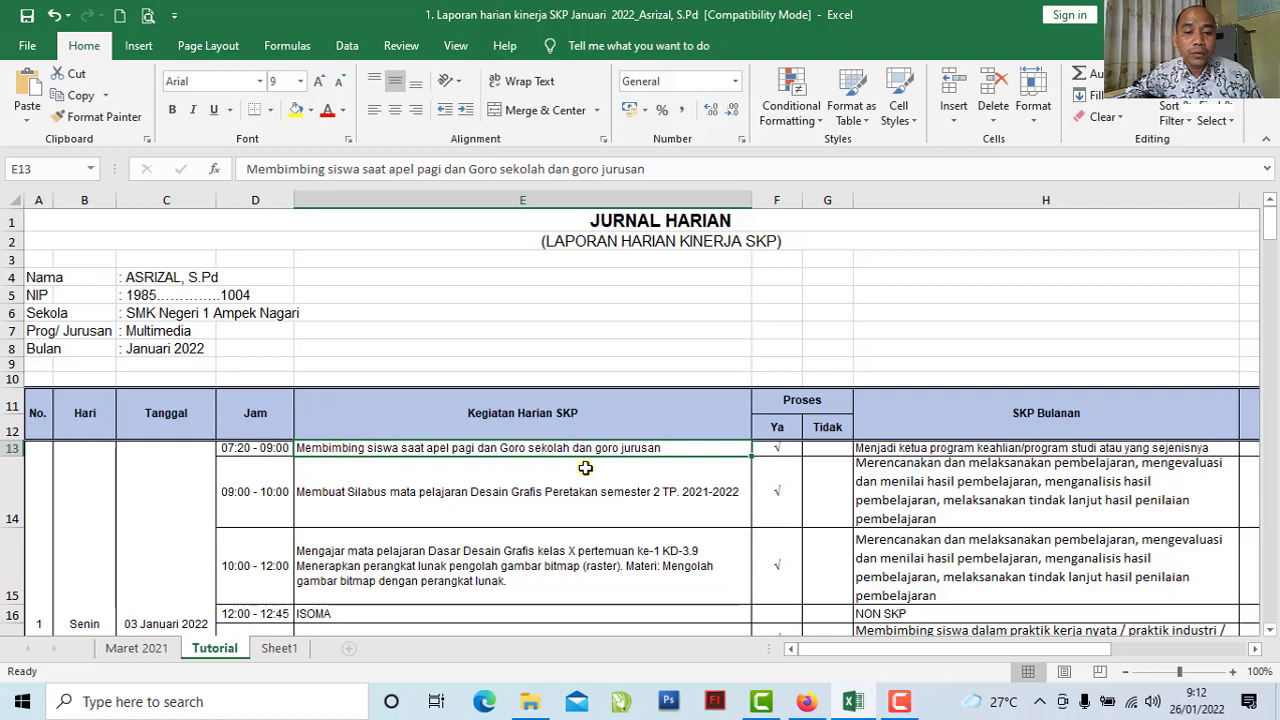
left_click(646, 450)
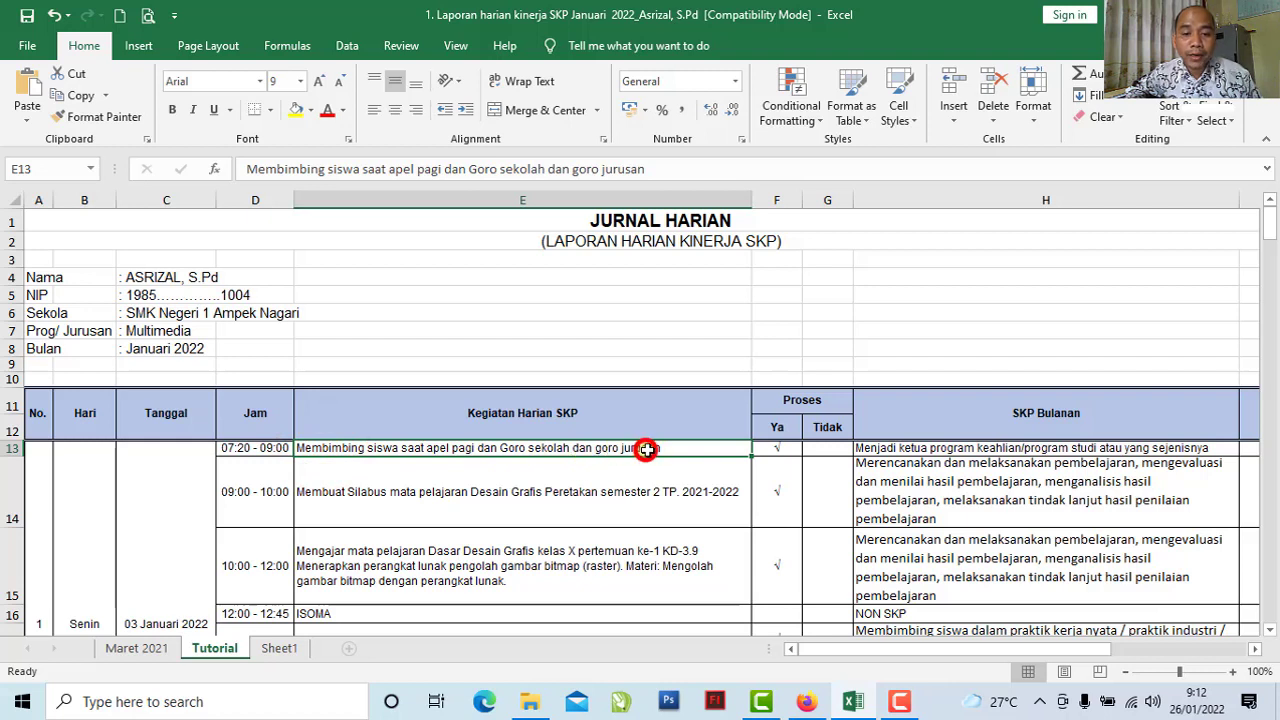
double_click(679, 448)
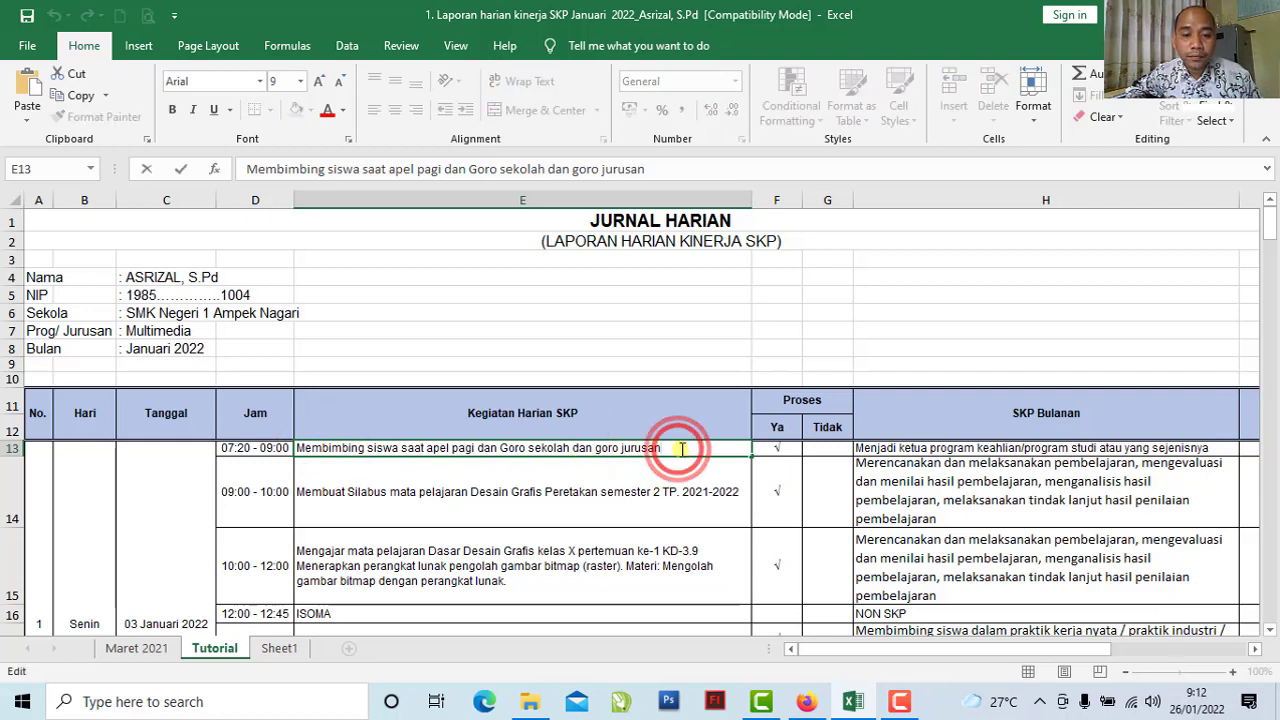
left_click_drag(679, 448, 300, 452)
key("ctrl+c")
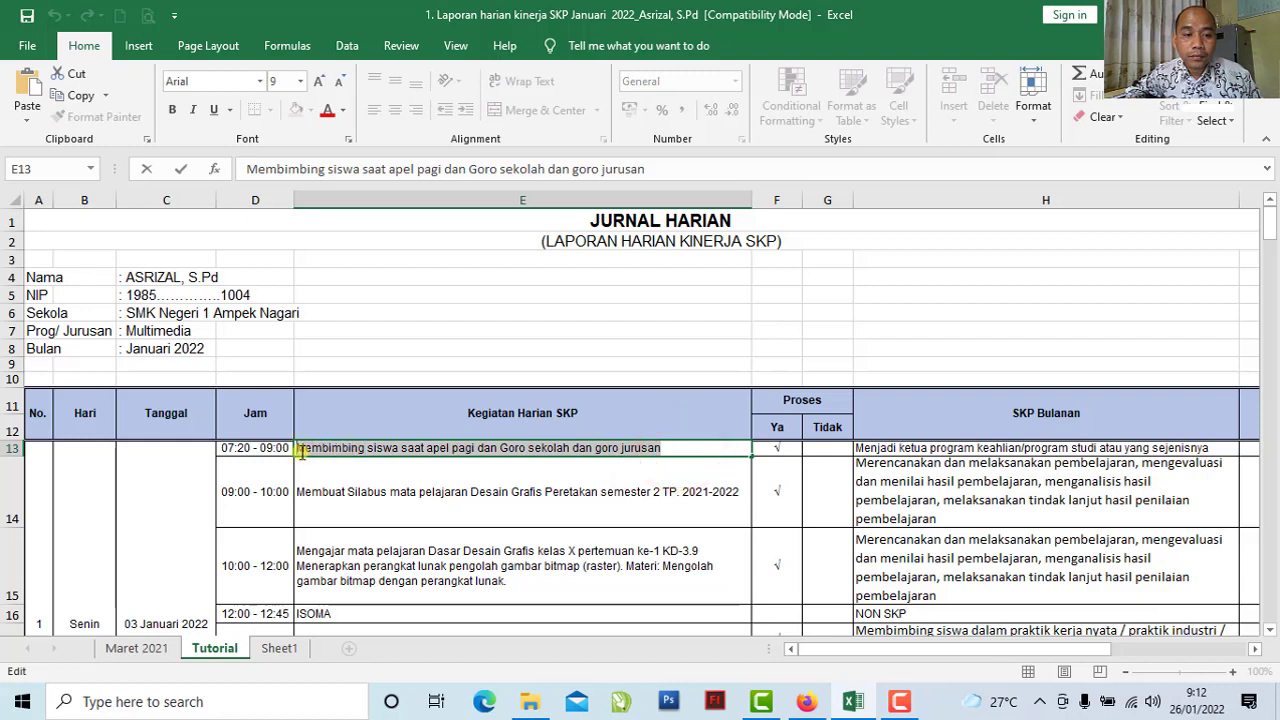
left_click(80, 95)
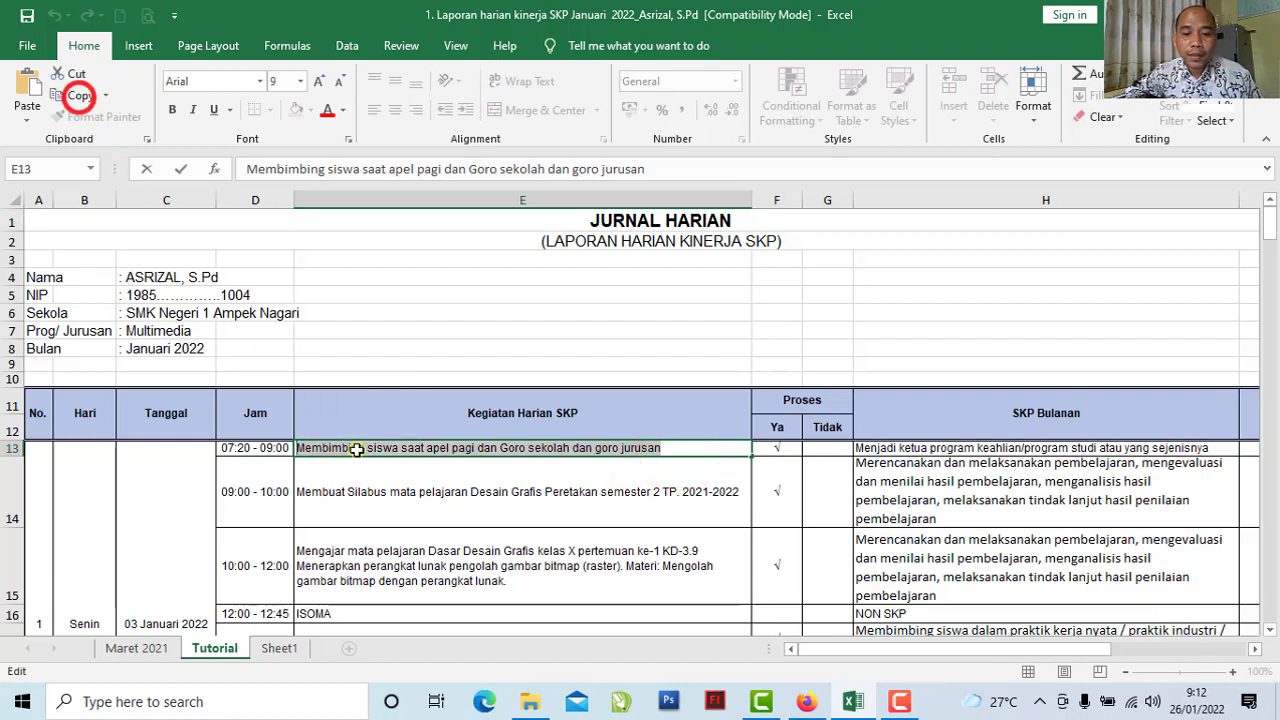
Switch back to the EKINERJA form, paste the copied activity into Kegiatan Harian SKP and mark it as Proses, confirming the choice
left_click(808, 705)
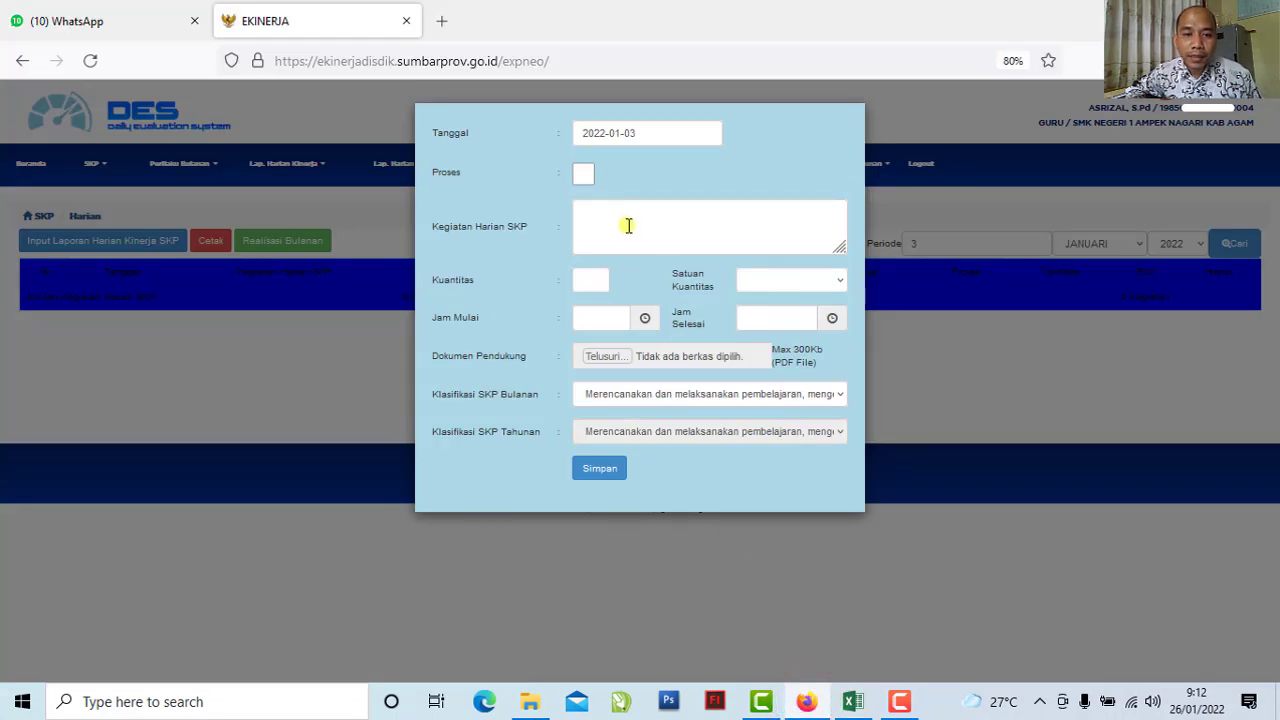
left_click_drag(433, 227, 525, 228)
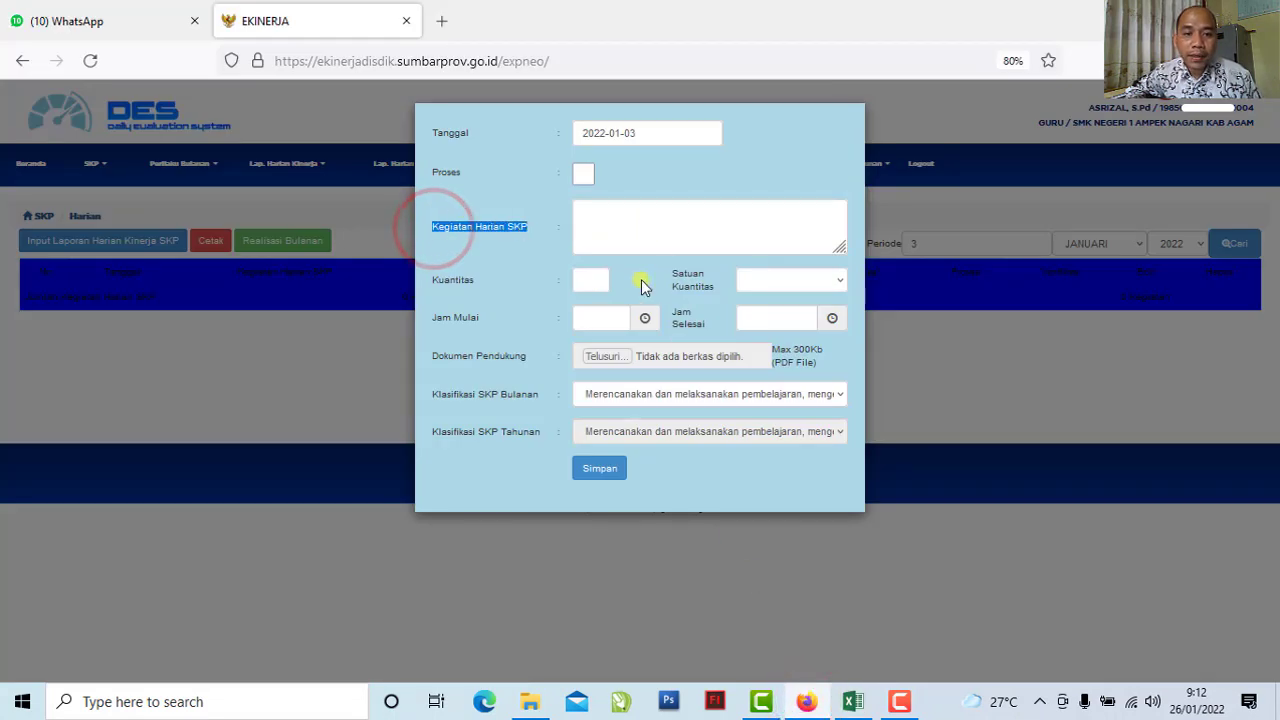
right_click(670, 231)
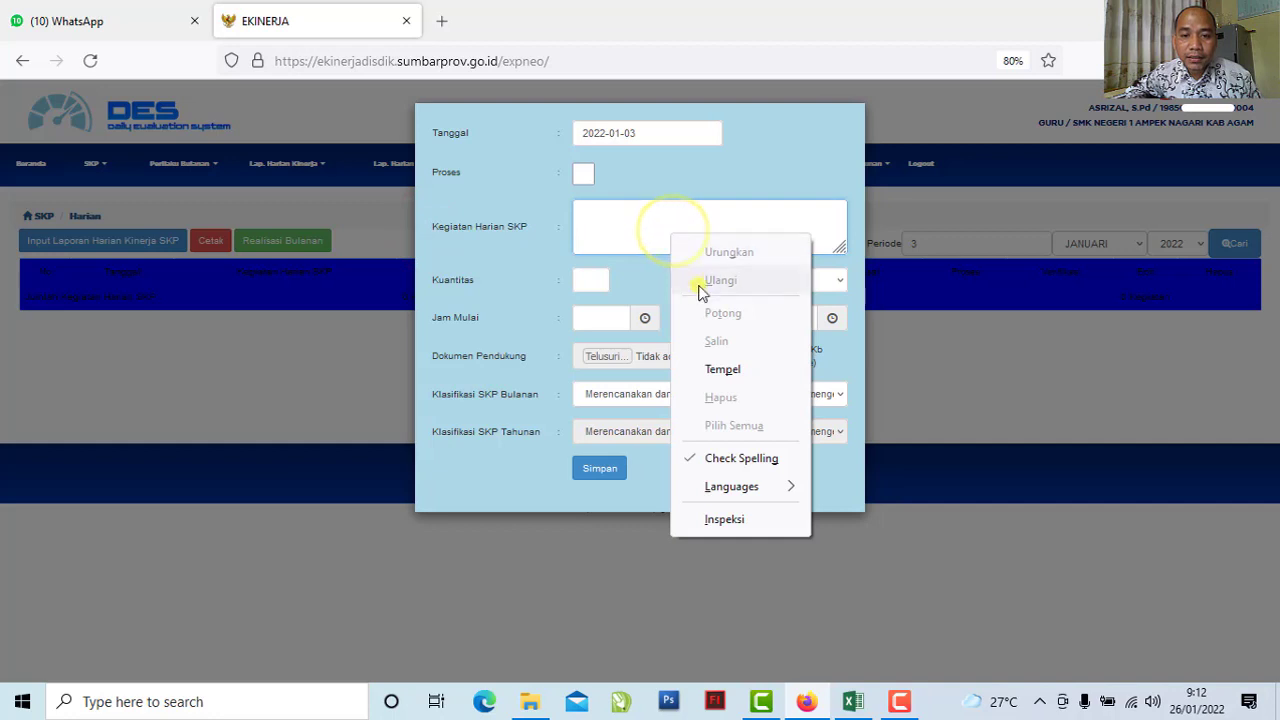
left_click(722, 369)
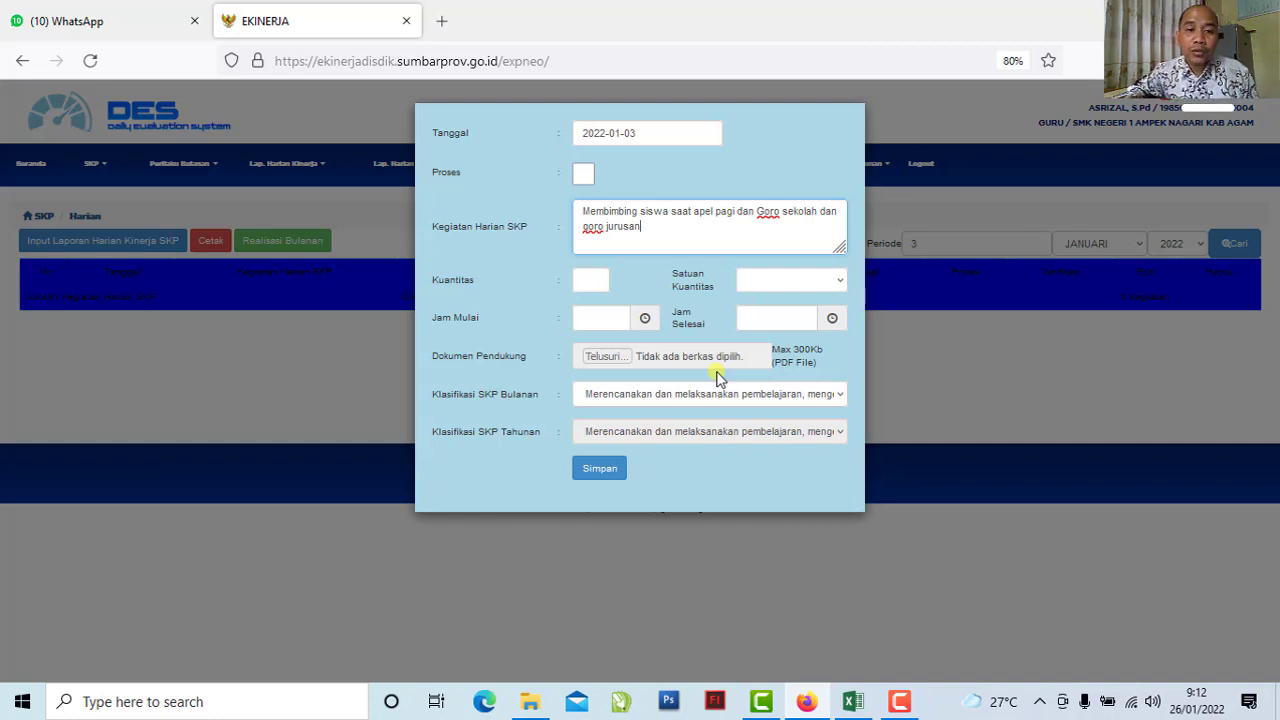
left_click(584, 177)
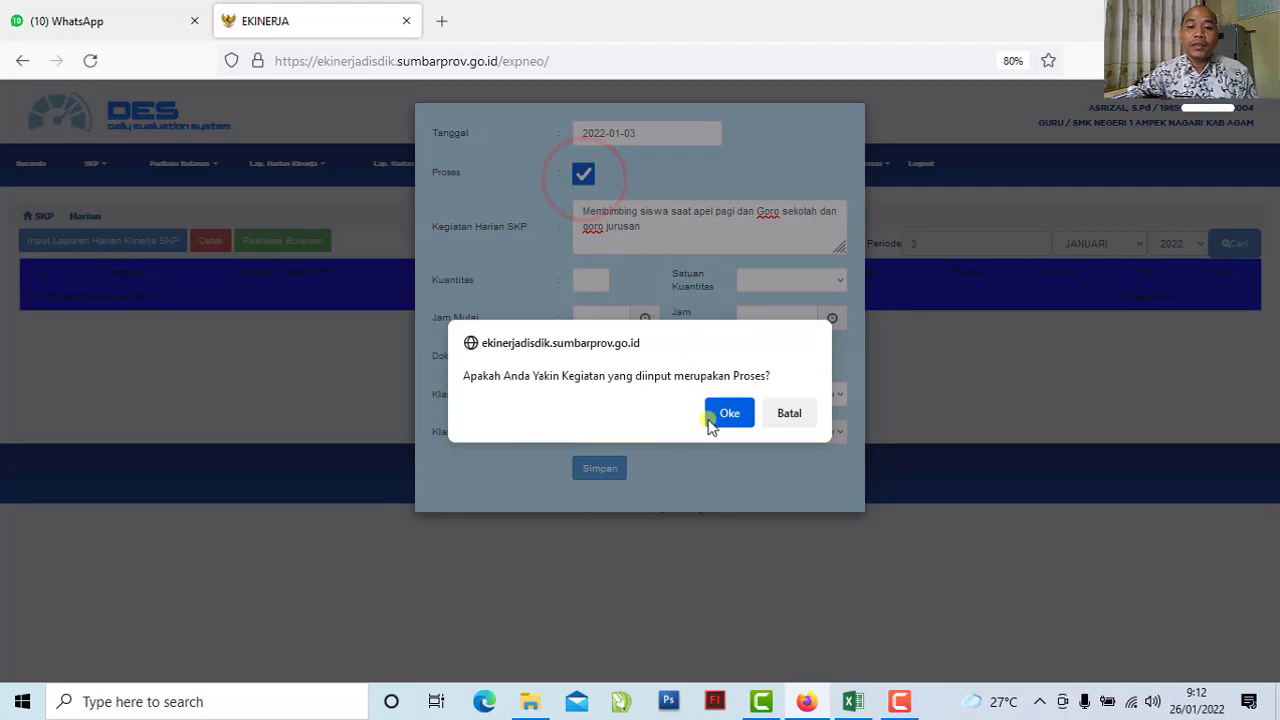
left_click(730, 414)
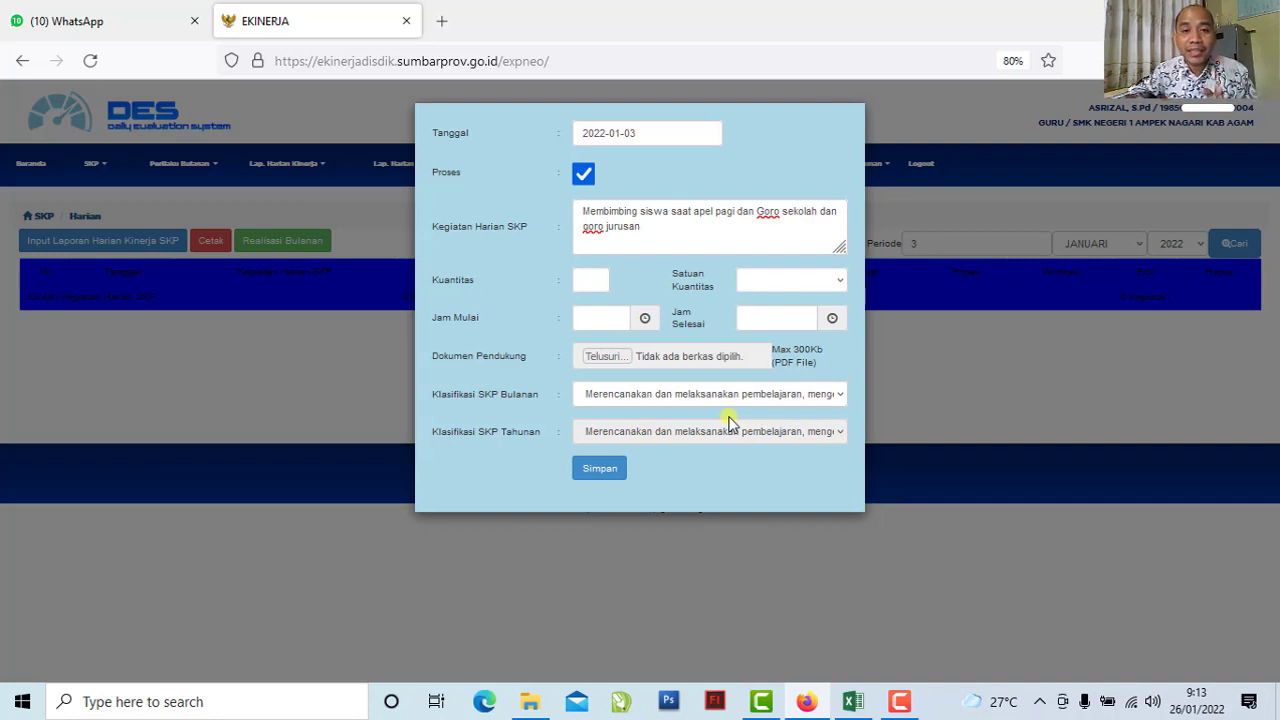
Set the report's Kuantitas to 1 and its Satuan Kuantitas to SK
left_click(593, 283)
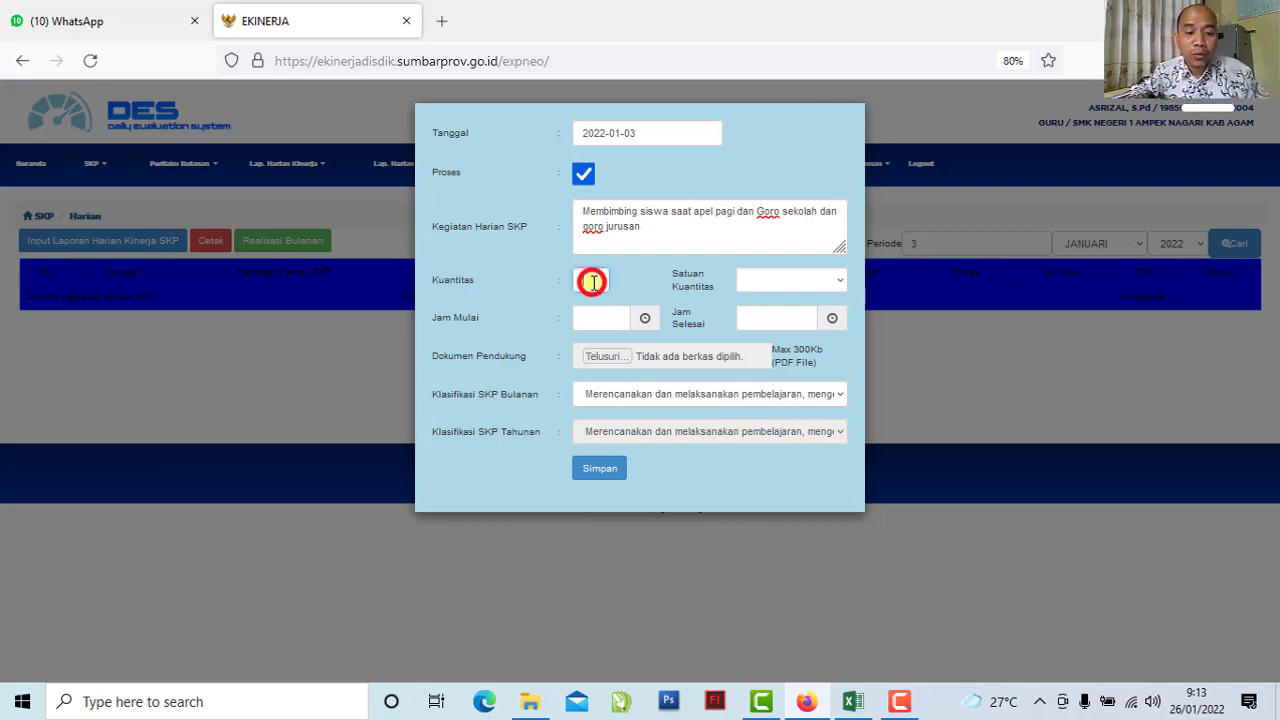
left_click(600, 302)
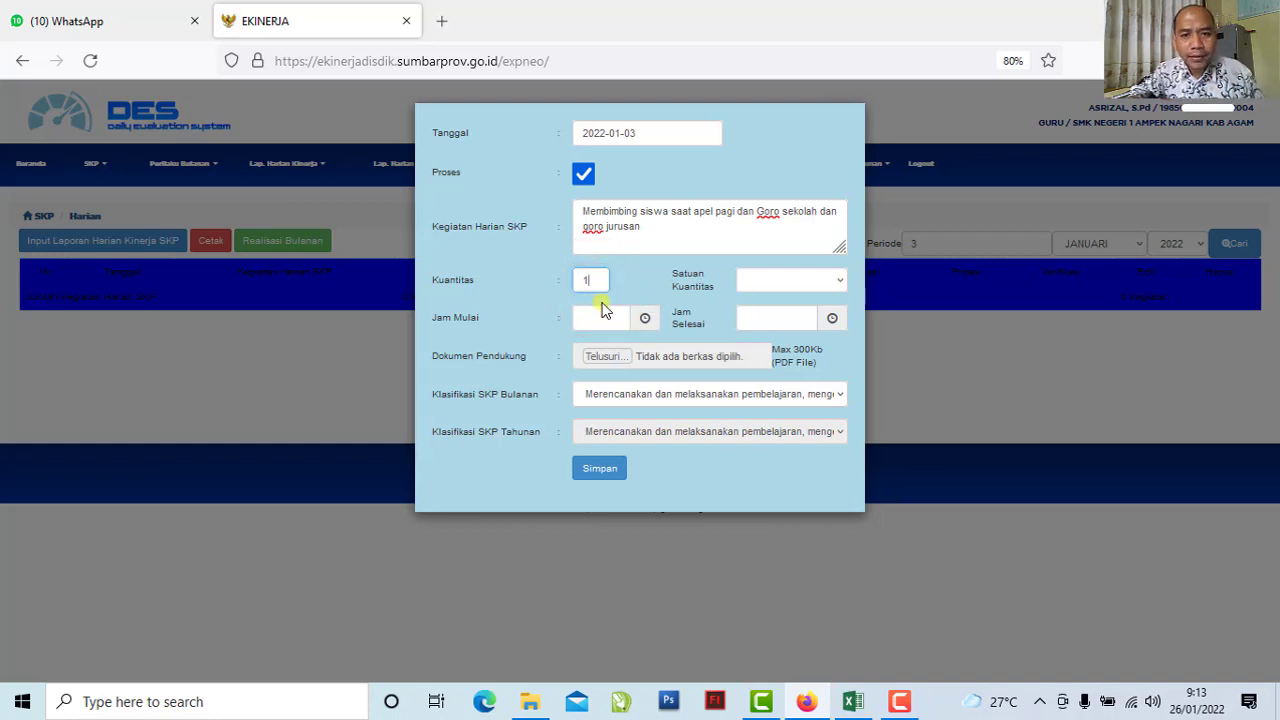
left_click(678, 280)
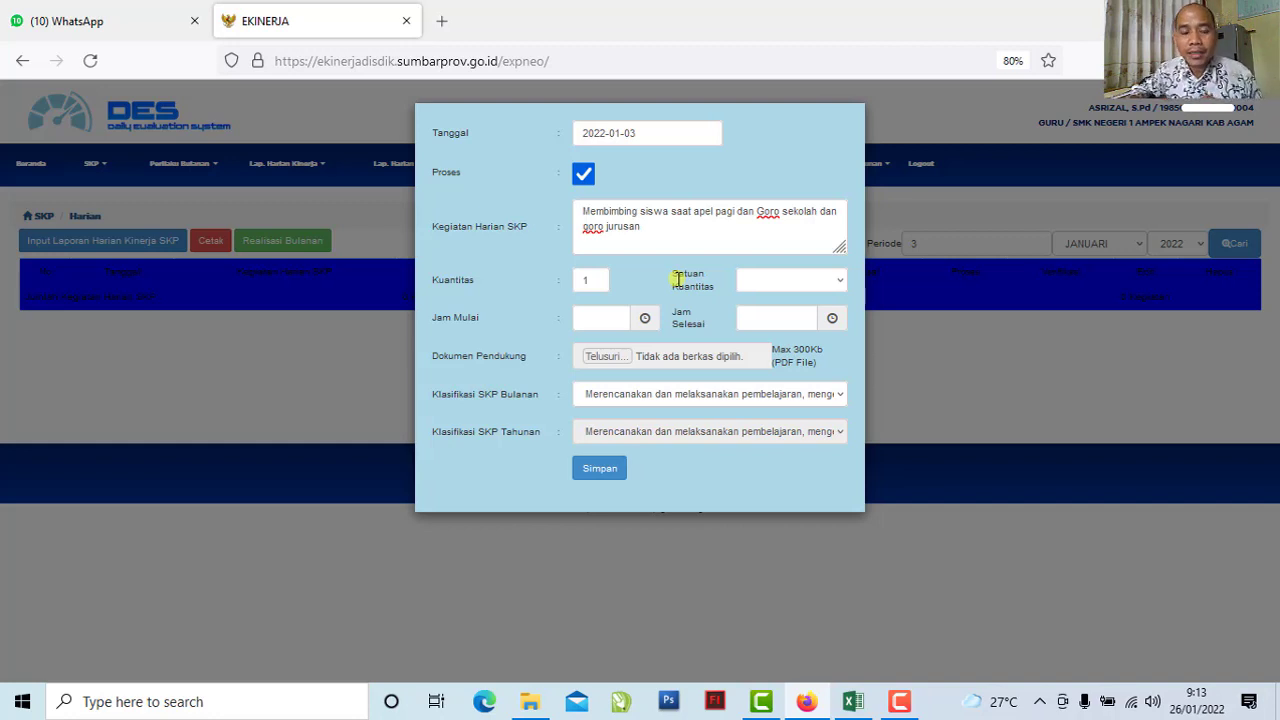
left_click(799, 285)
scroll(825, 449, "down", 8)
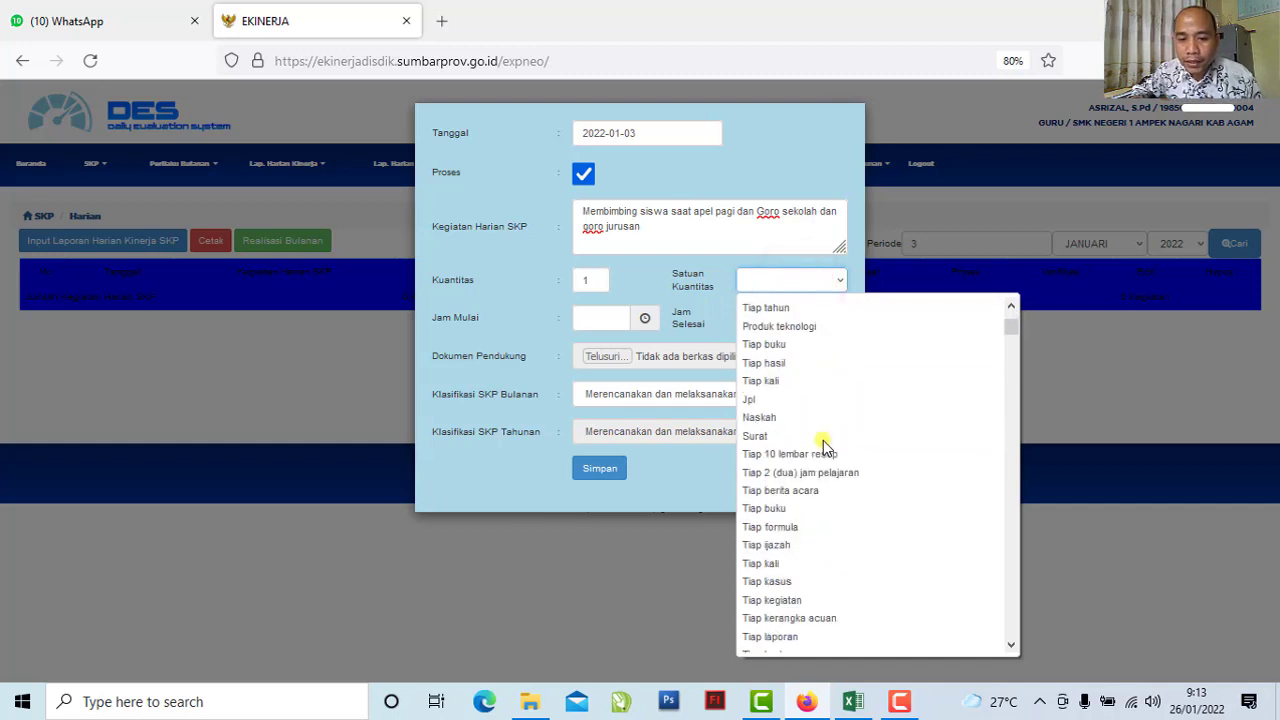
scroll(825, 449, "down", 6)
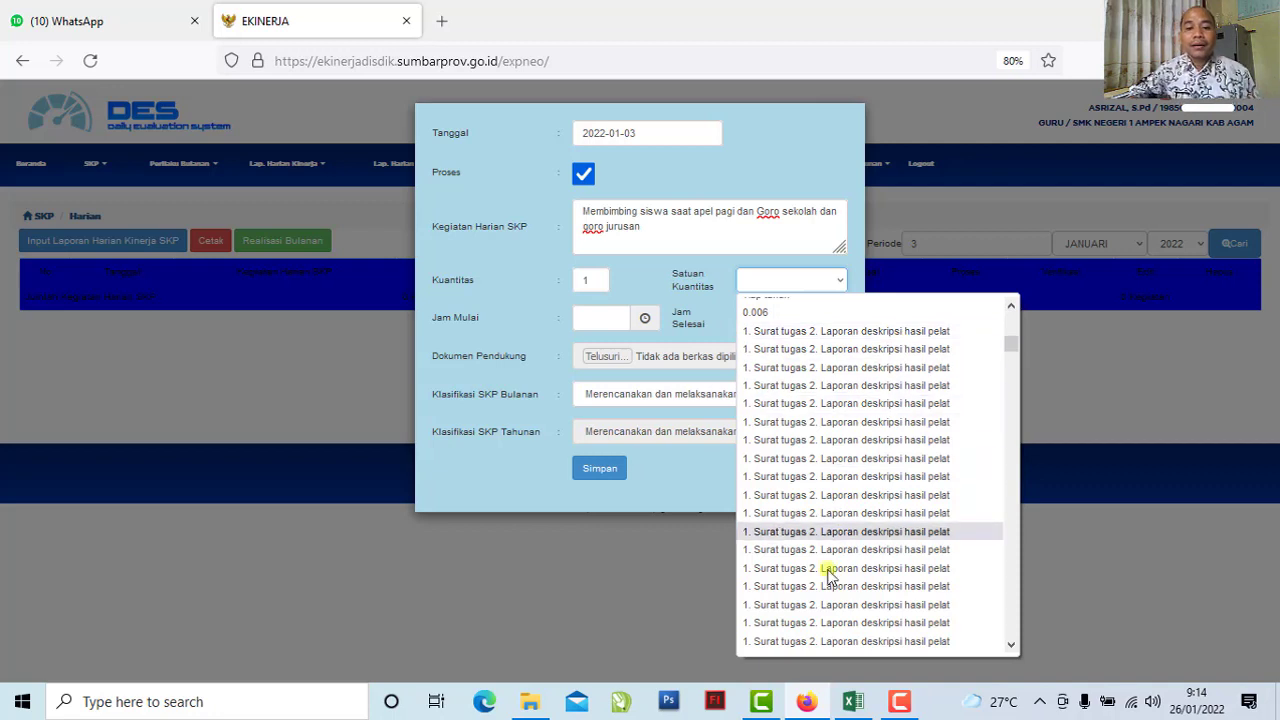
scroll(826, 583, "down", 3)
scroll(826, 583, "down", 10)
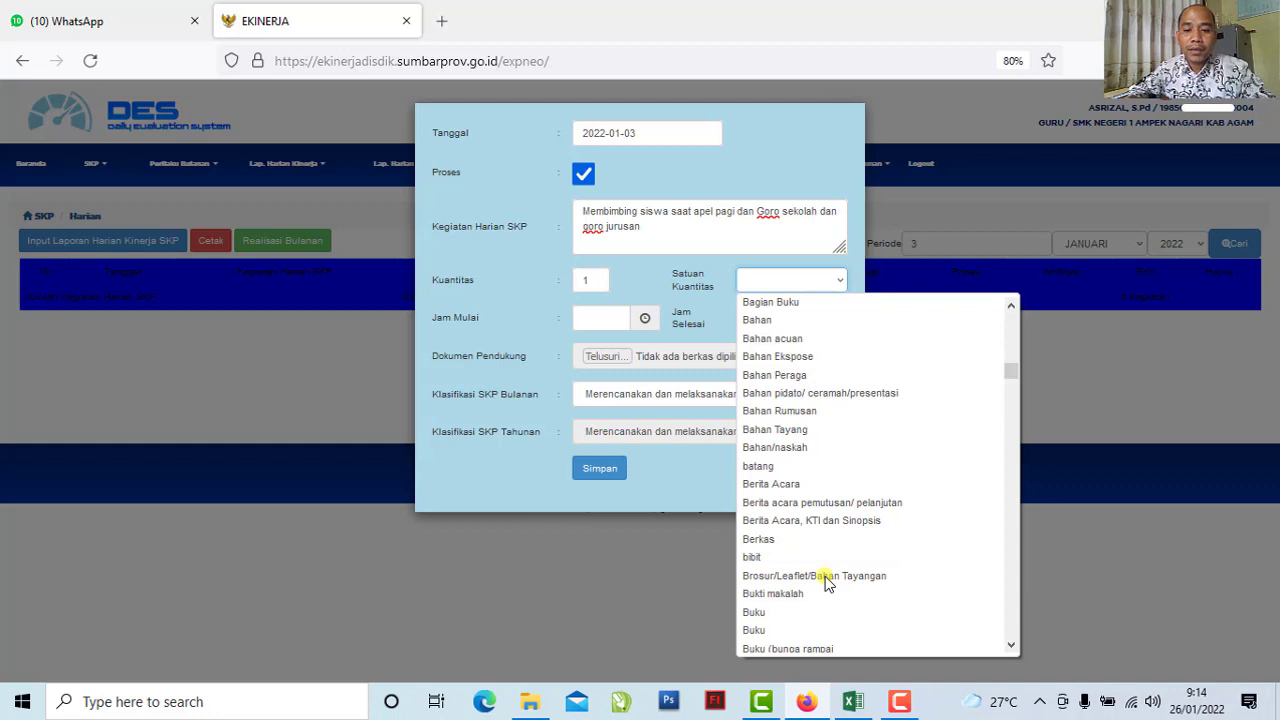
key("s")
scroll(825, 583, "down", 10)
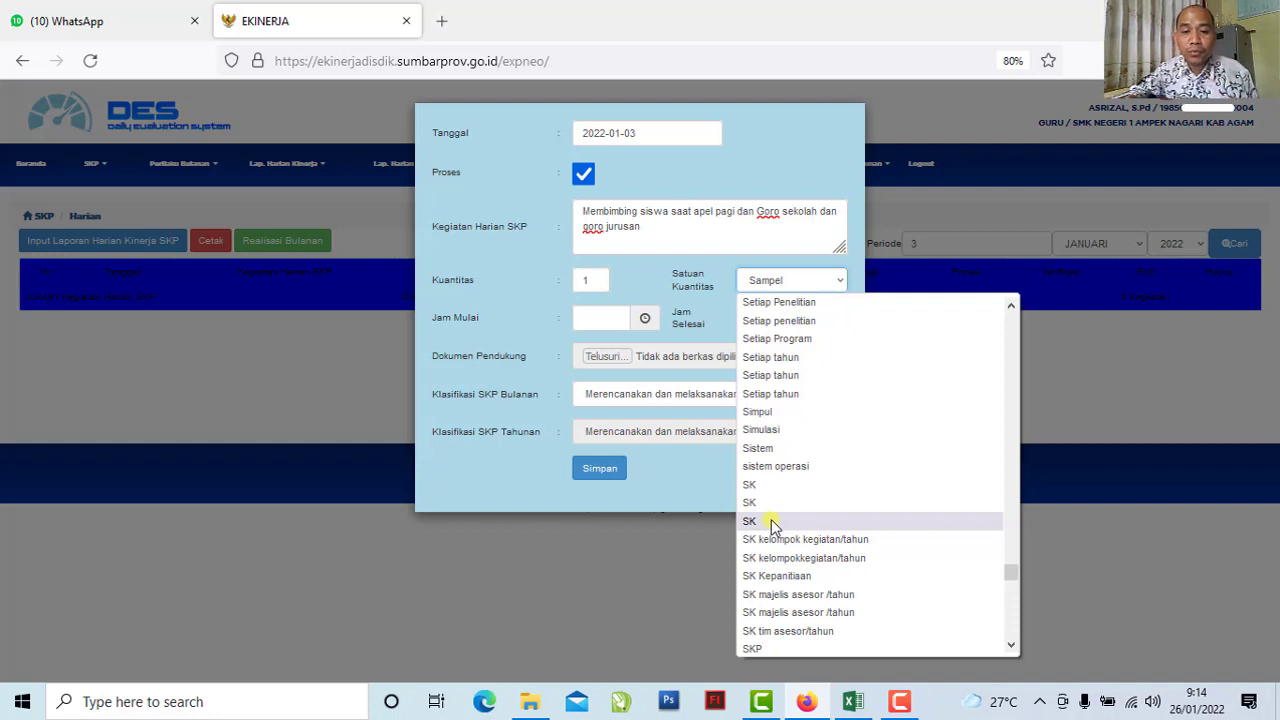
left_click(771, 521)
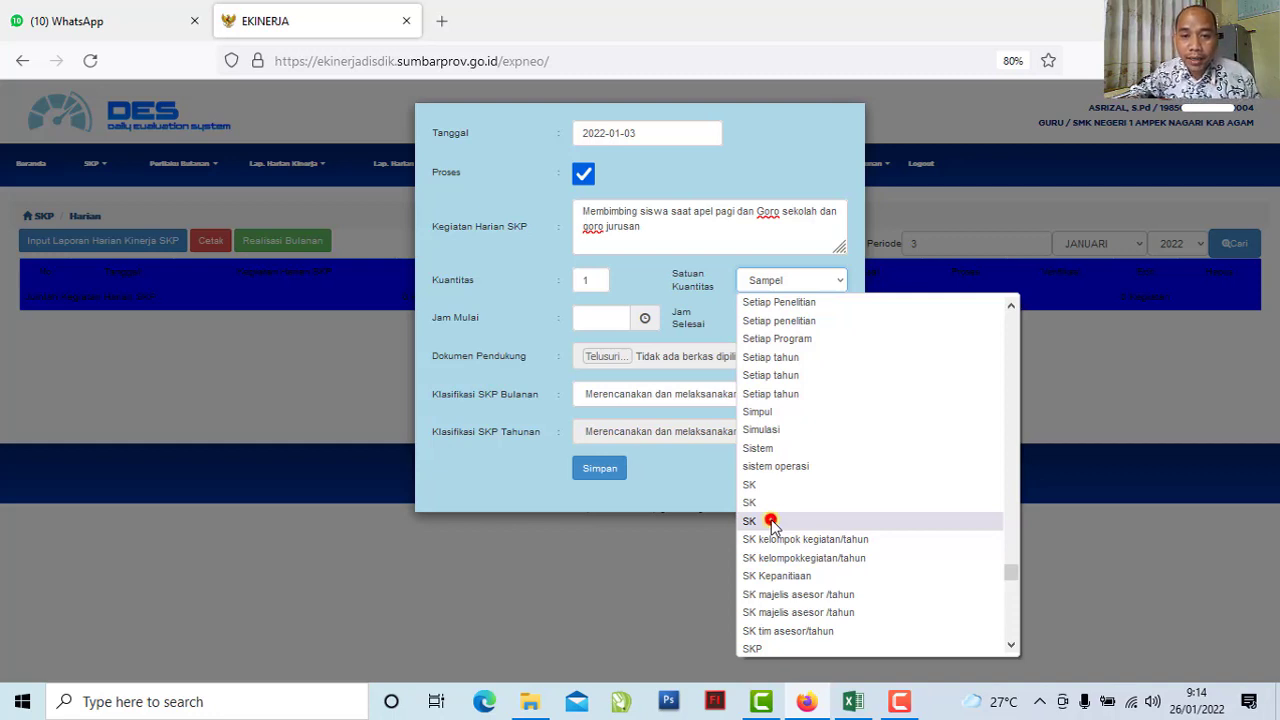
Check the first activity's hours in the Excel journal's Jam column and return to the EKINERJA form
left_click(536, 317)
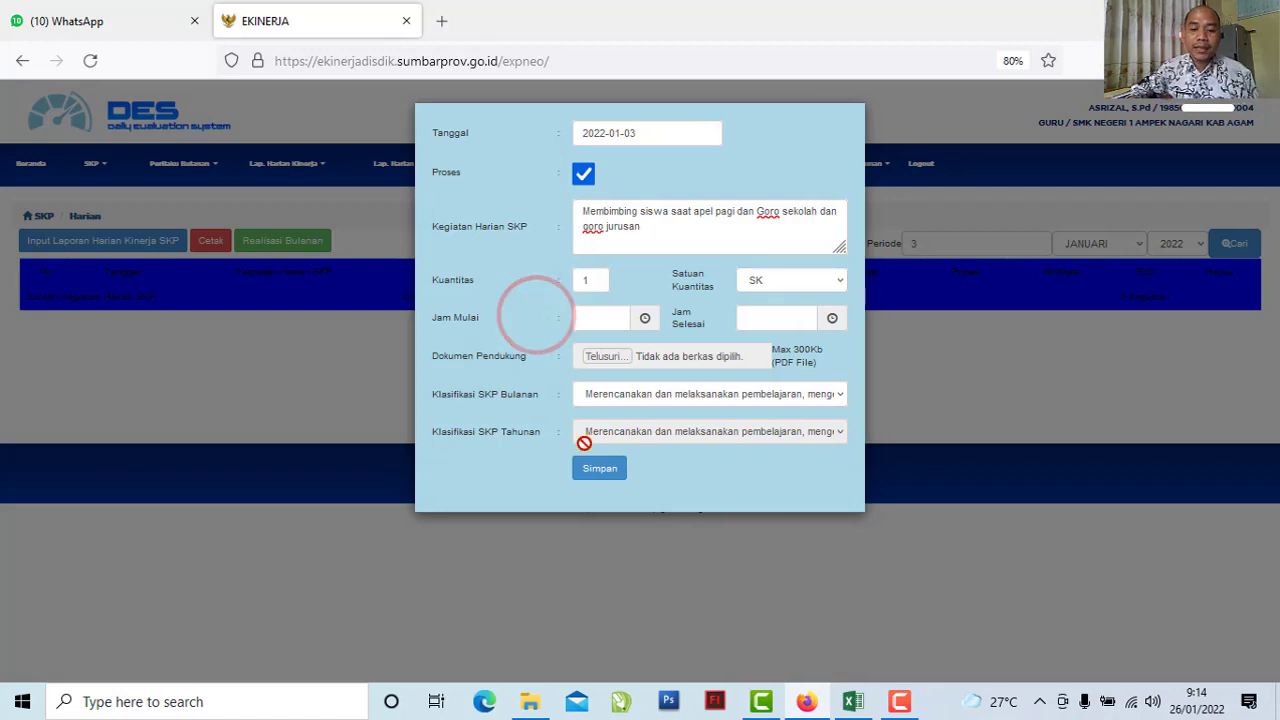
left_click(850, 700)
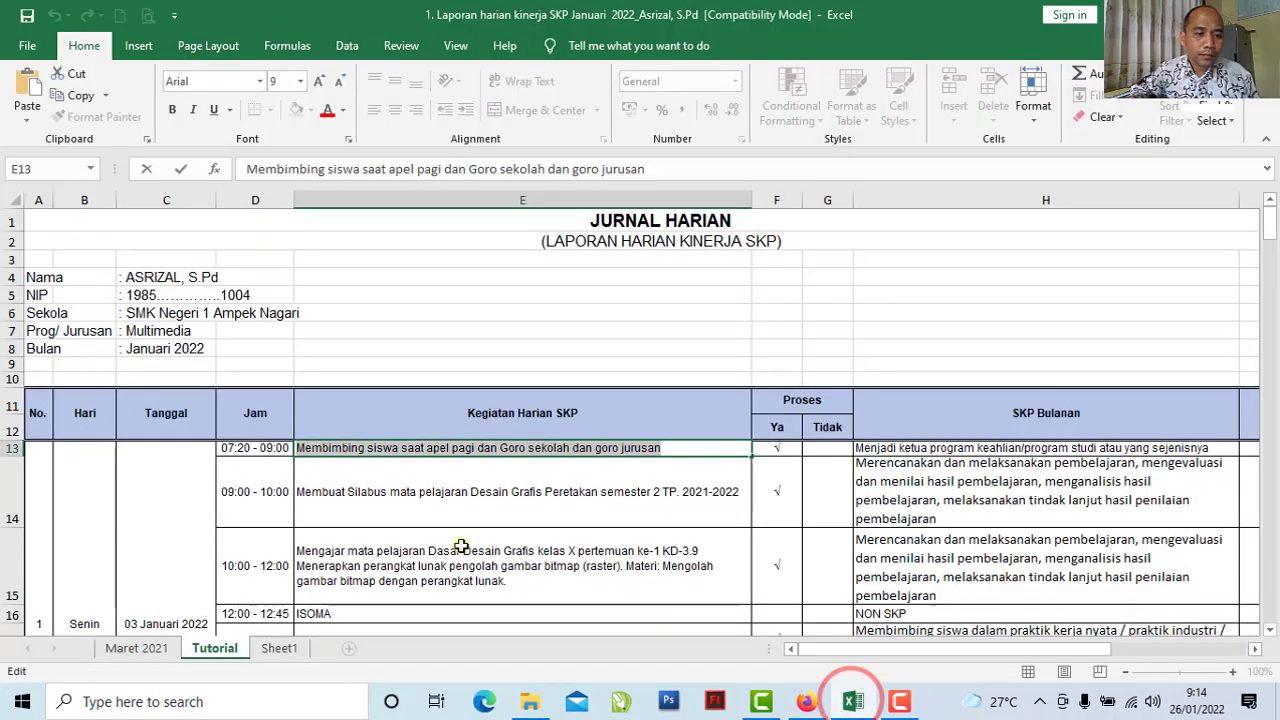
left_click(272, 447)
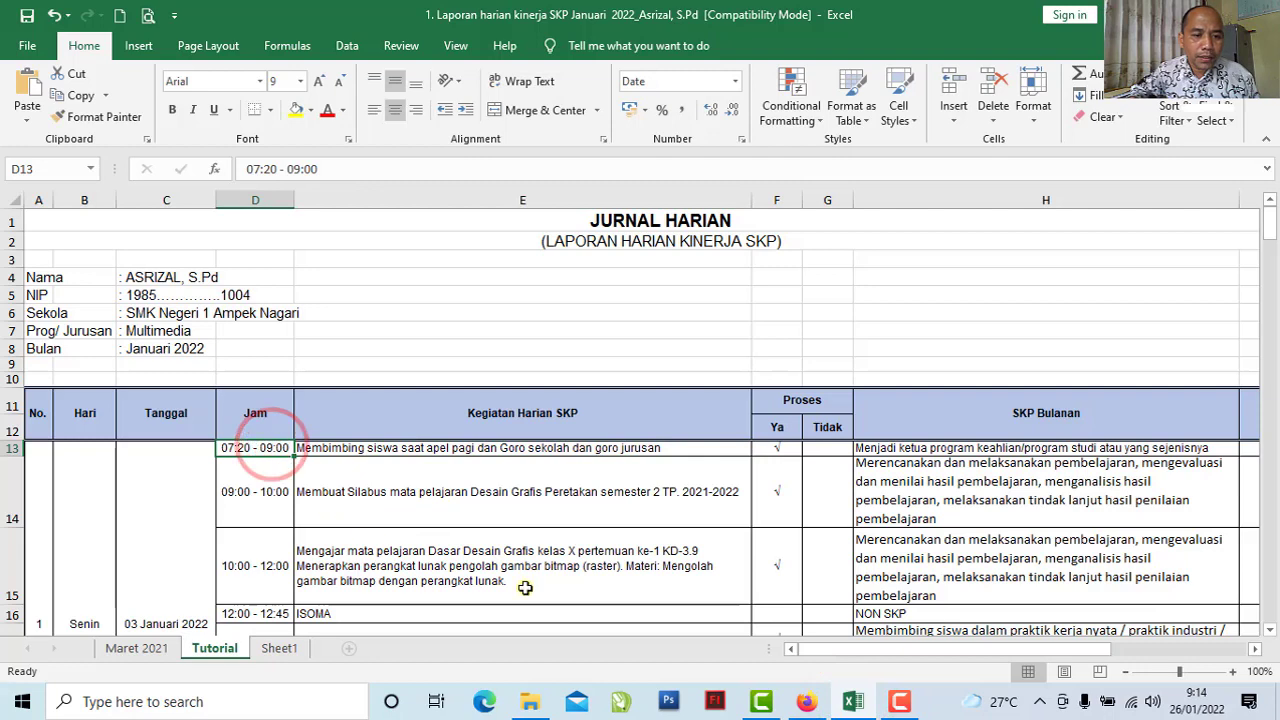
left_click(808, 703)
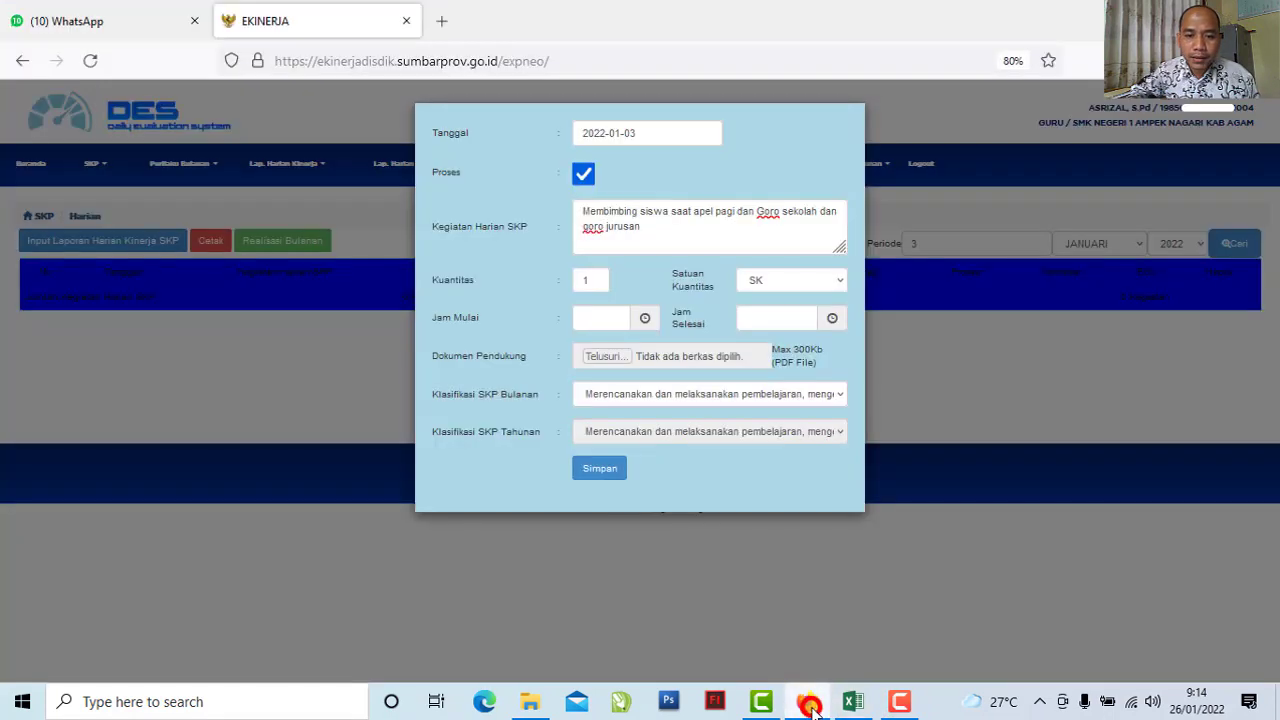
Set the report's Jam Mulai to 07:20 and its Jam Selesai to 09:00
left_click(588, 318)
left_click(636, 492)
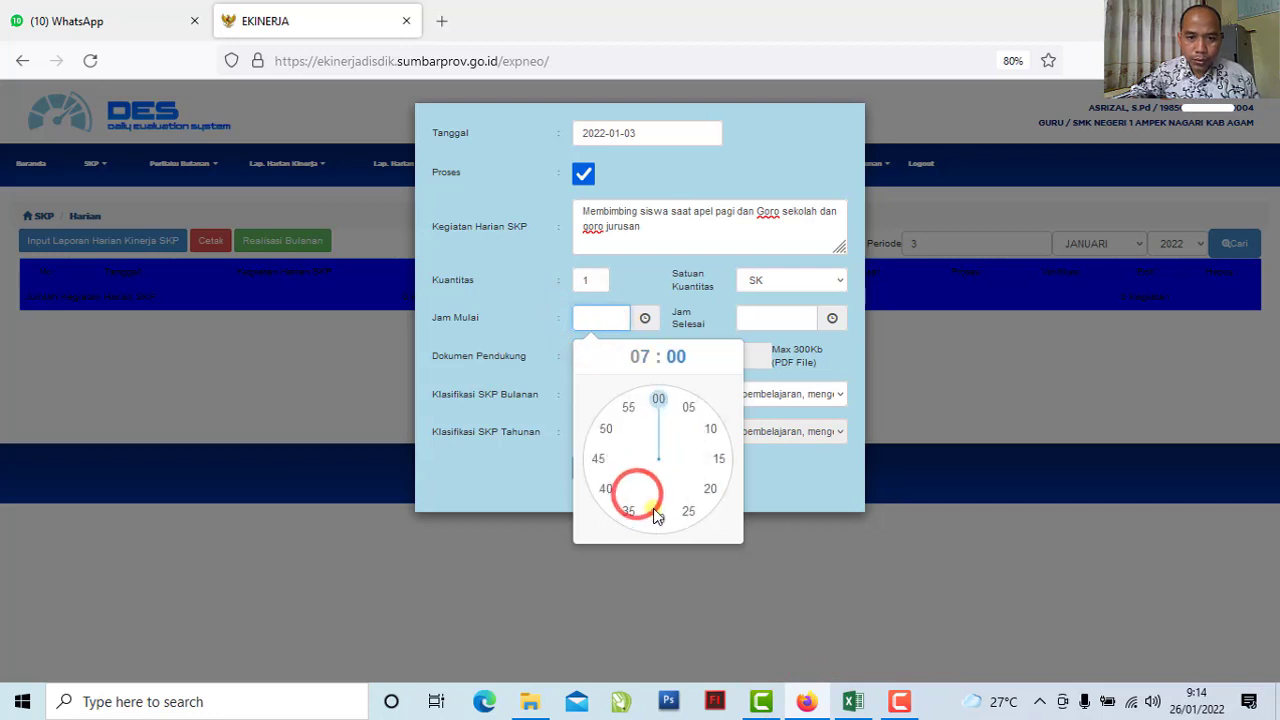
left_click(710, 488)
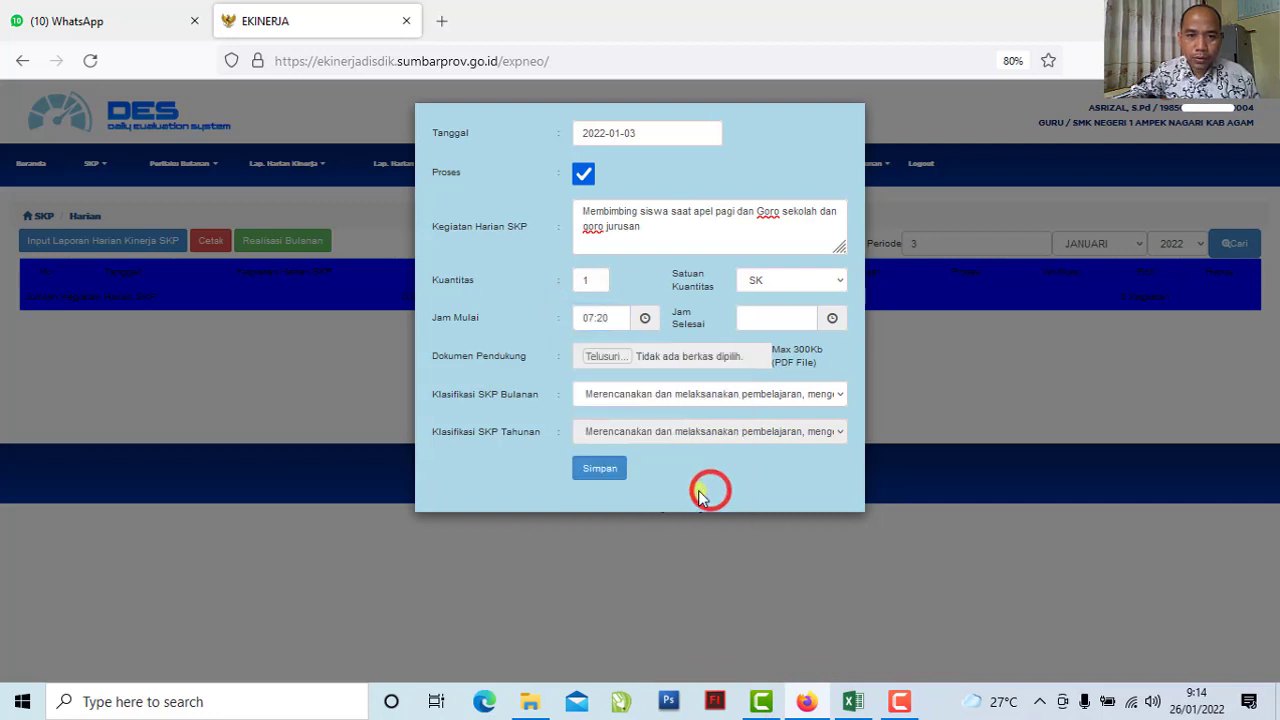
left_click(775, 318)
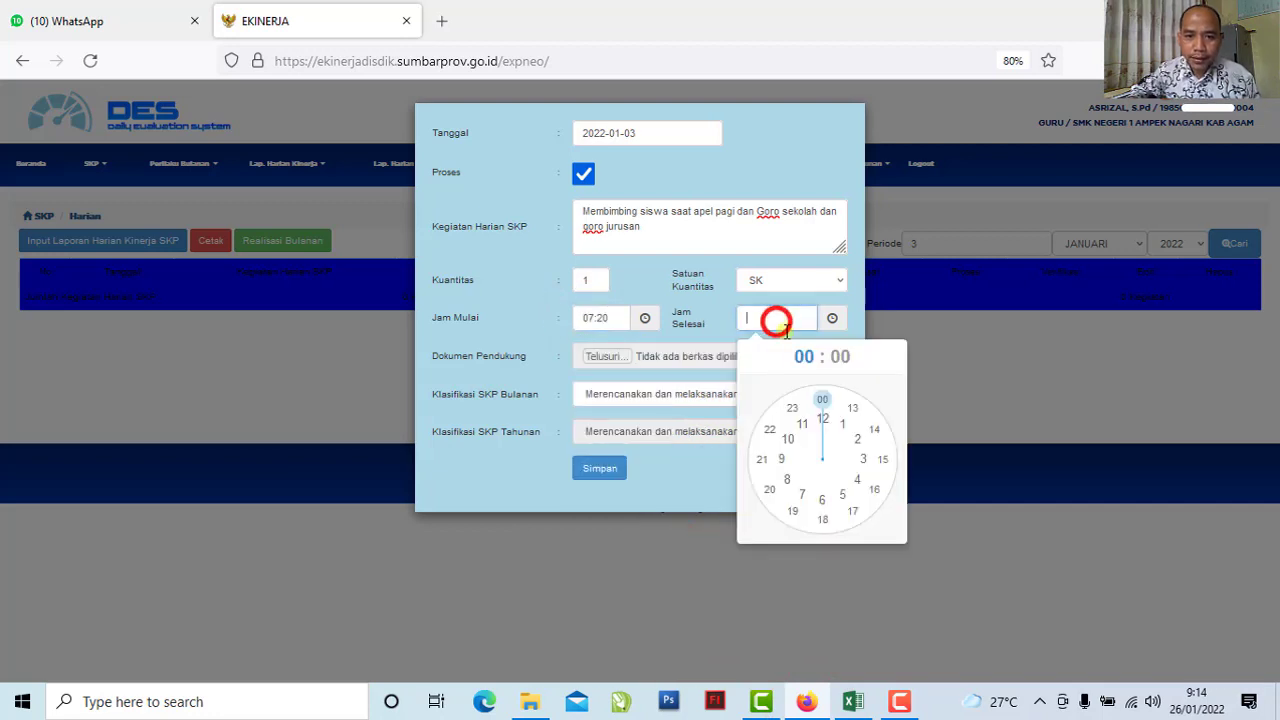
left_click(778, 462)
left_click(820, 402)
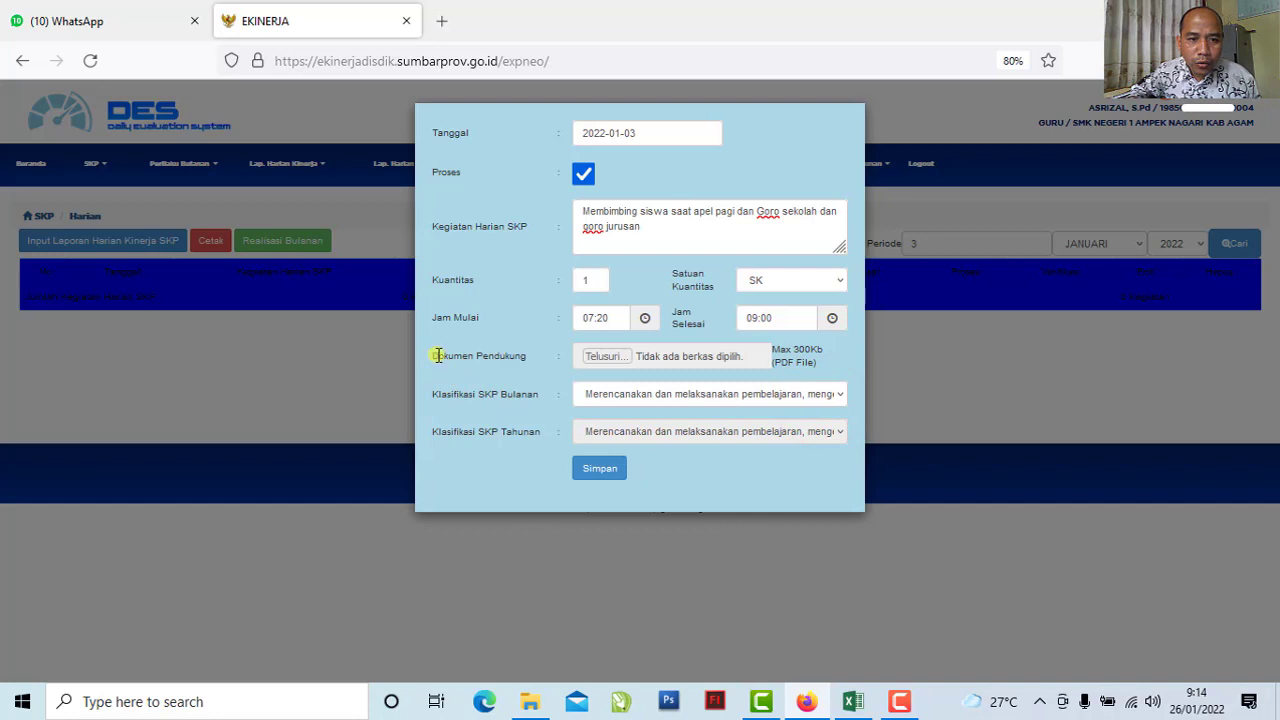
Look up the SKP Bulanan entry of the 07:20 - 09:00 activity in the Excel journal and return to the EKINERJA form
left_click_drag(438, 356, 534, 357)
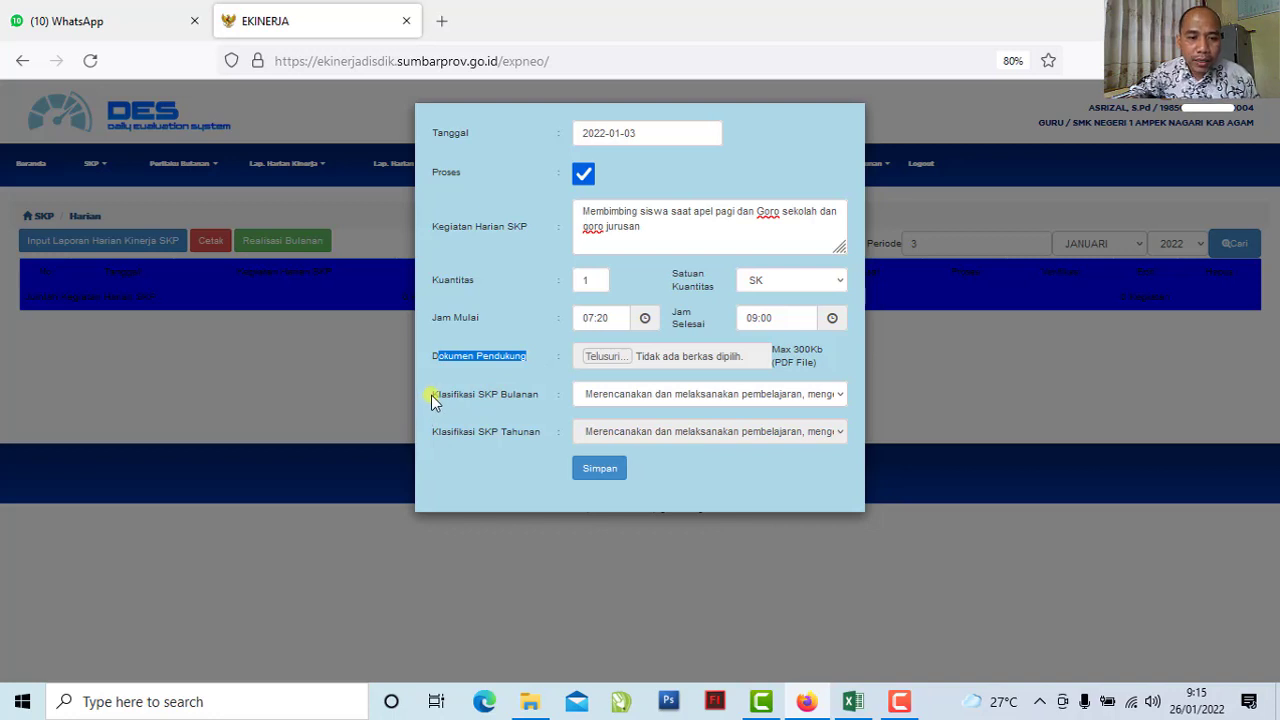
left_click_drag(431, 394, 540, 394)
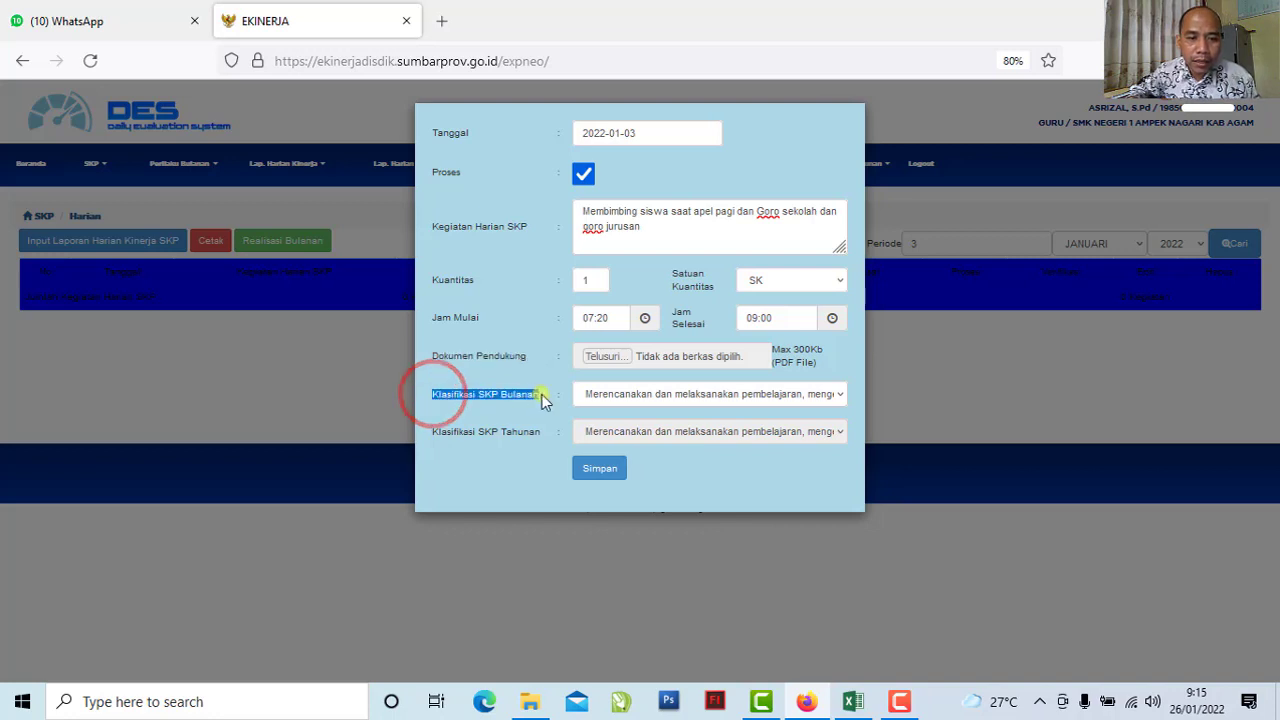
left_click(638, 228)
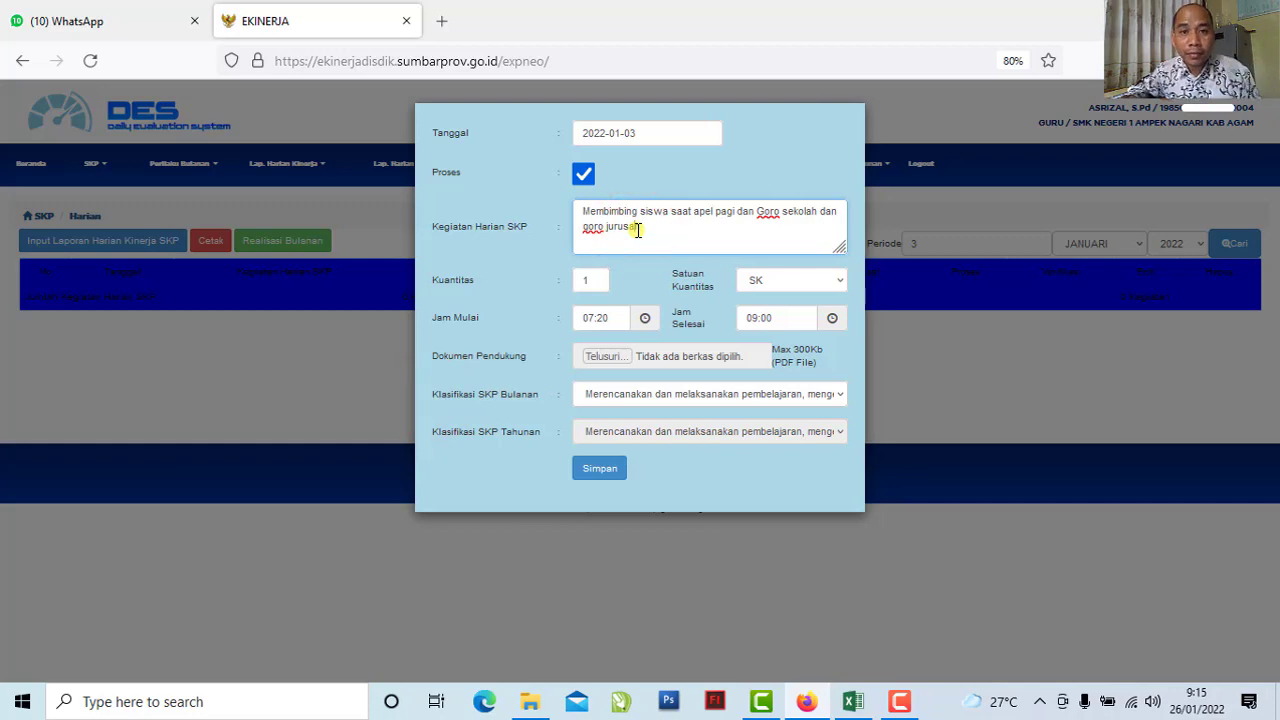
left_click(848, 703)
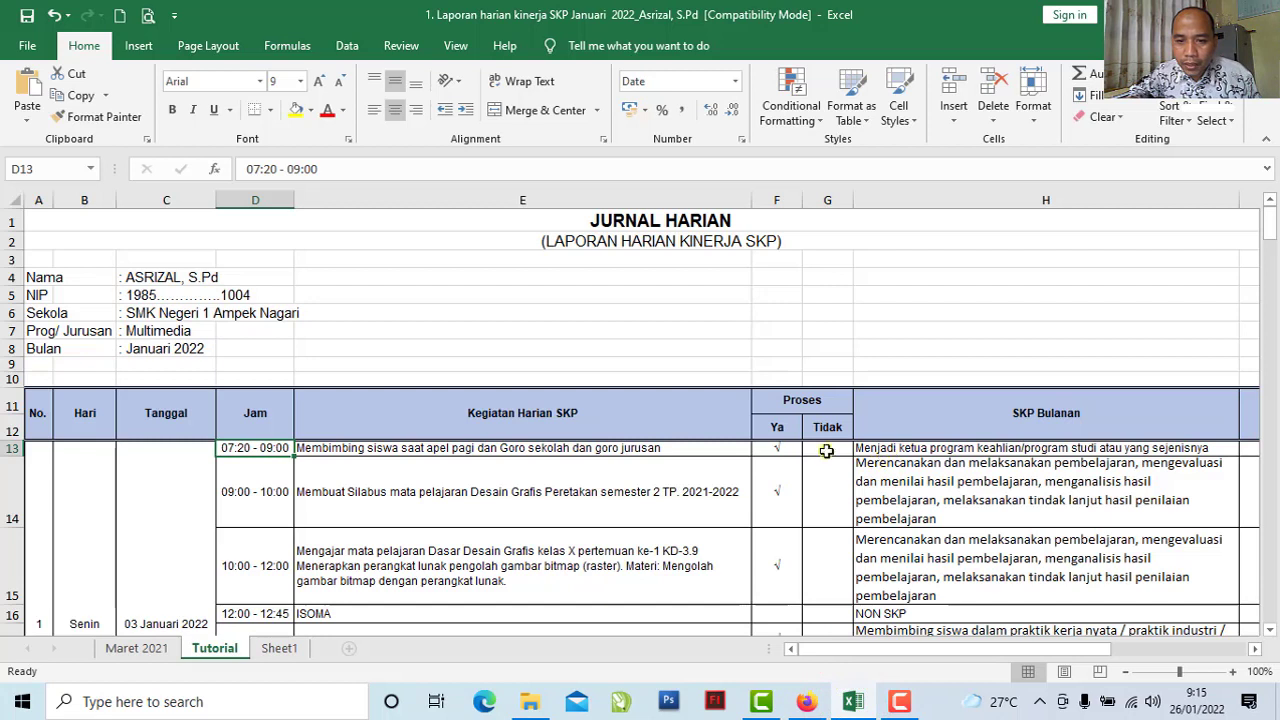
left_click(603, 421)
left_click(601, 448)
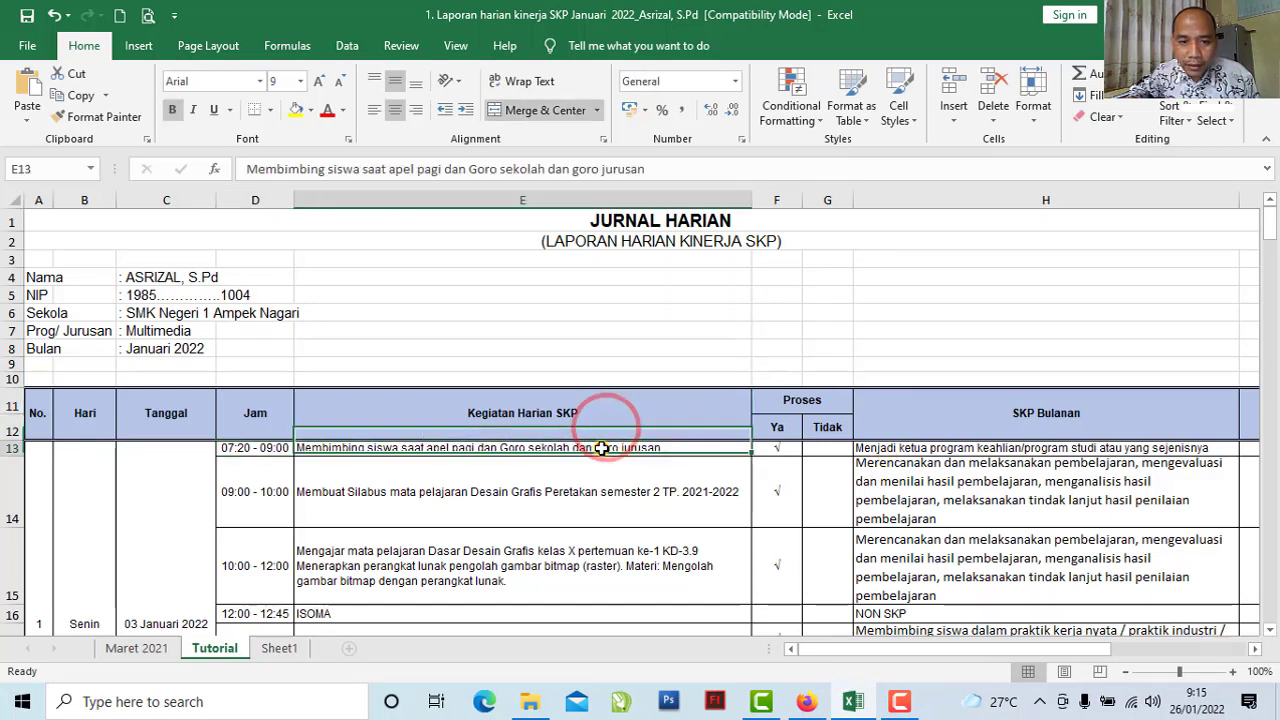
left_click(959, 414)
left_click(942, 448)
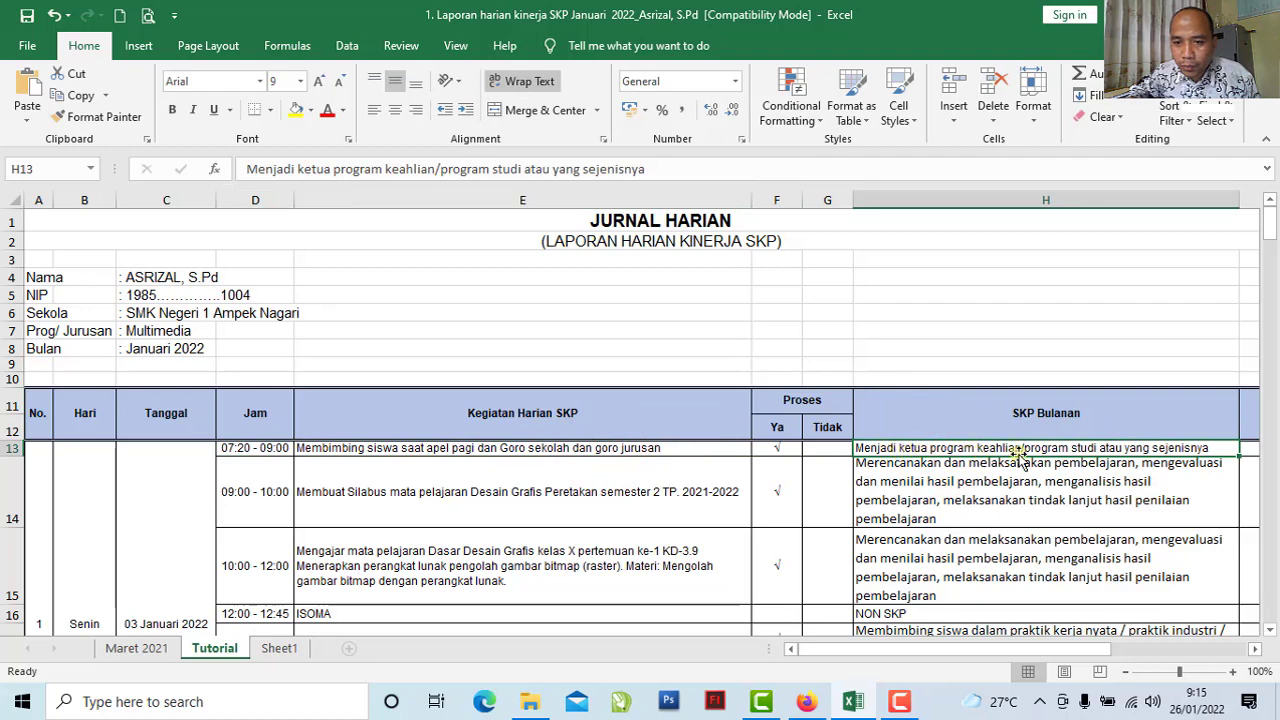
left_click(1052, 450)
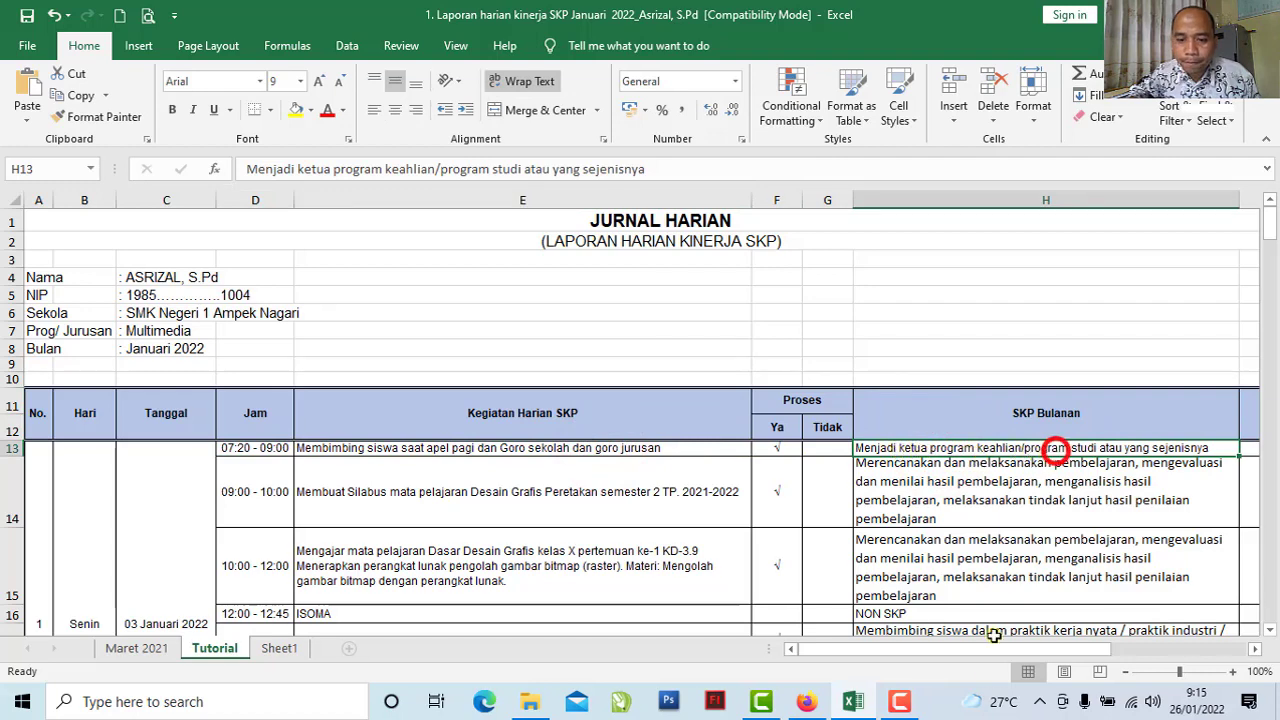
left_click(805, 703)
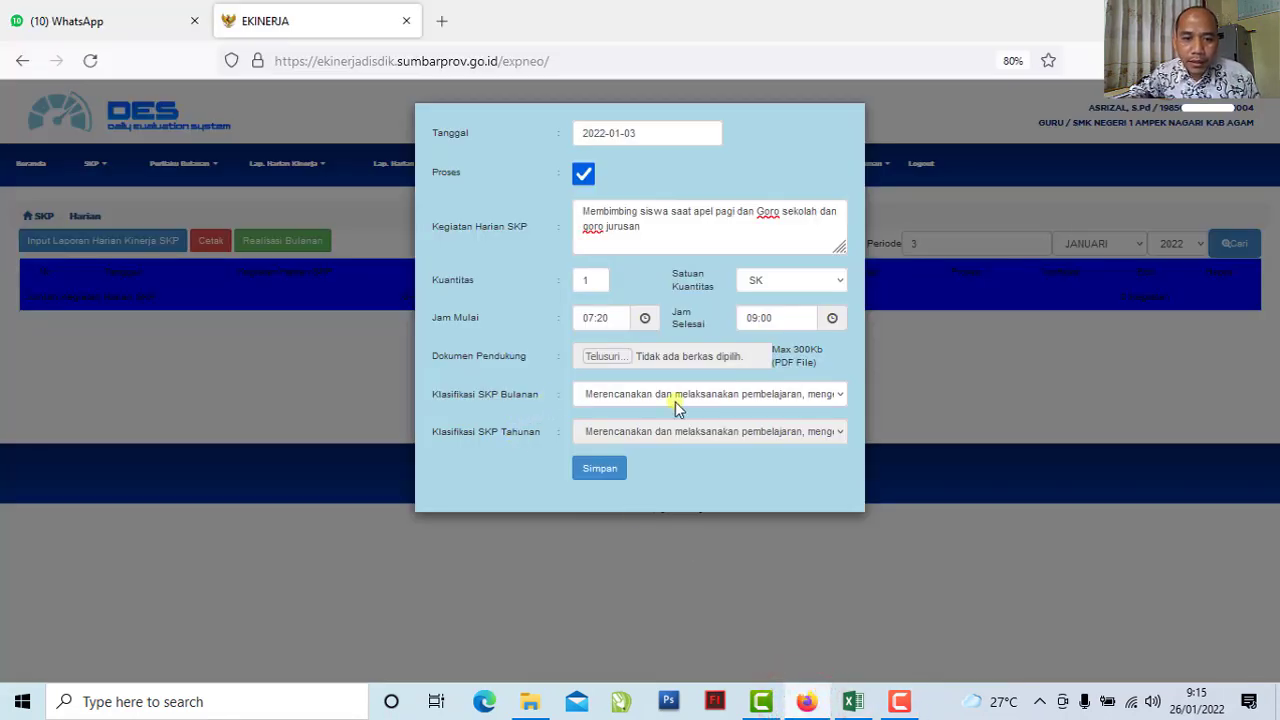
Set Klasifikasi SKP Bulanan to "Menjadi ketua program keahlian/program studi atau yang sejenisnya"
left_click(836, 400)
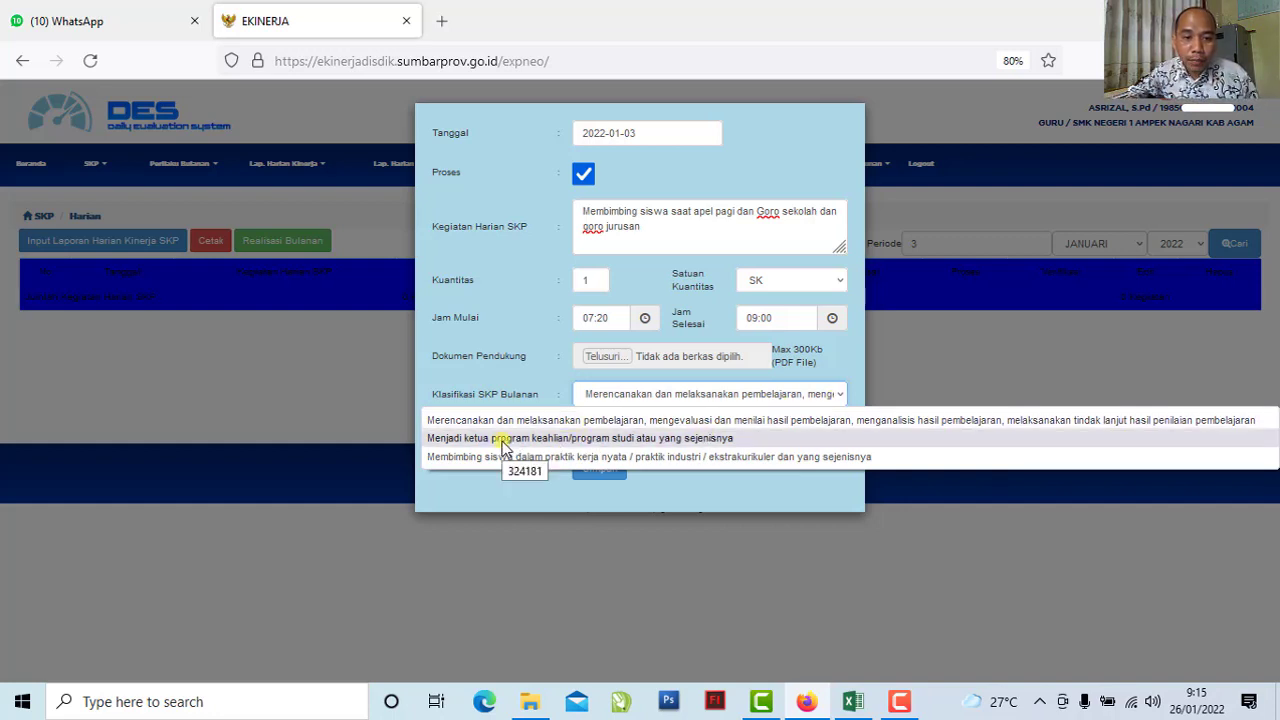
key("Escape")
left_click(615, 441)
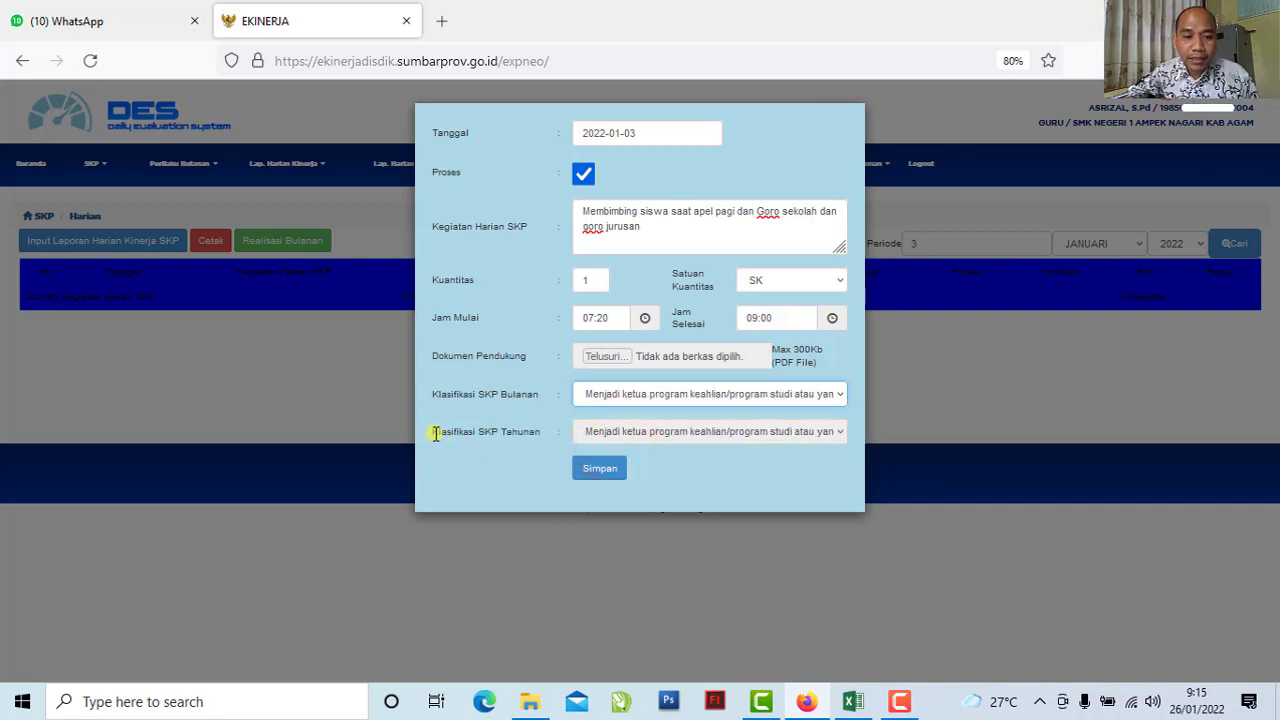
left_click_drag(433, 435, 545, 438)
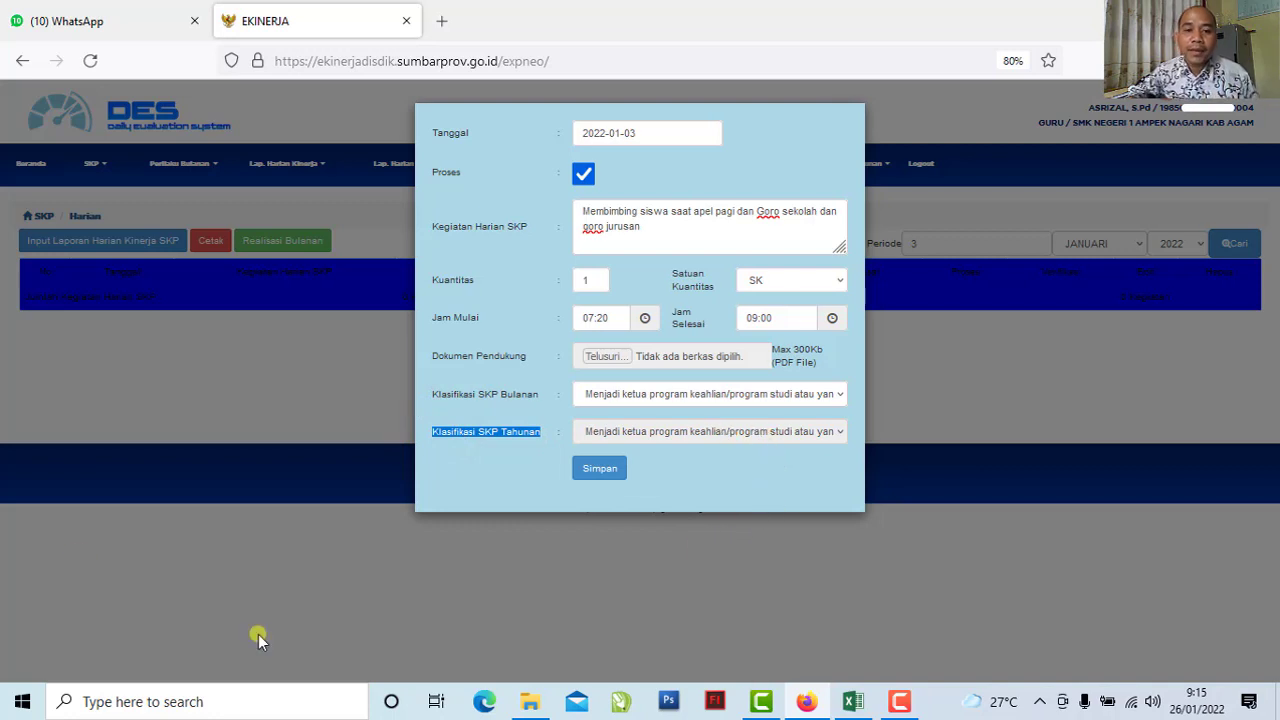
Save the first activity's daily report, confirming that the data should be processed
left_click(582, 470)
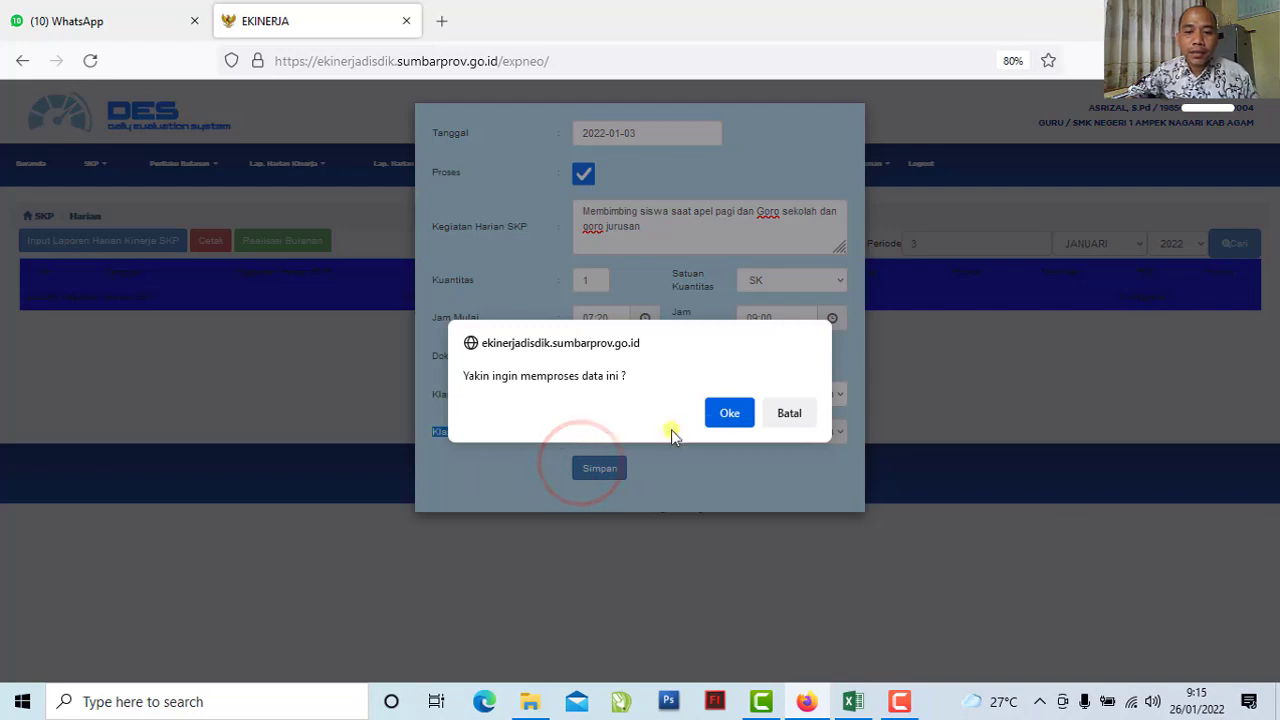
left_click(722, 417)
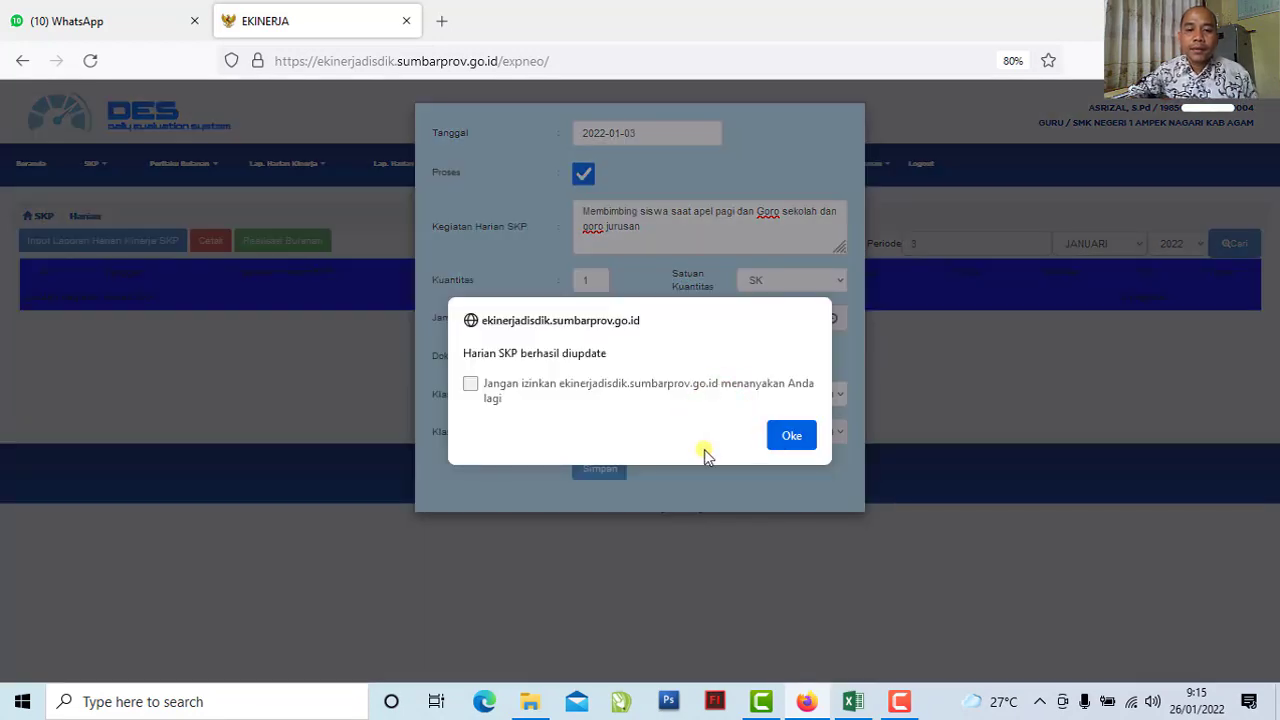
left_click(790, 437)
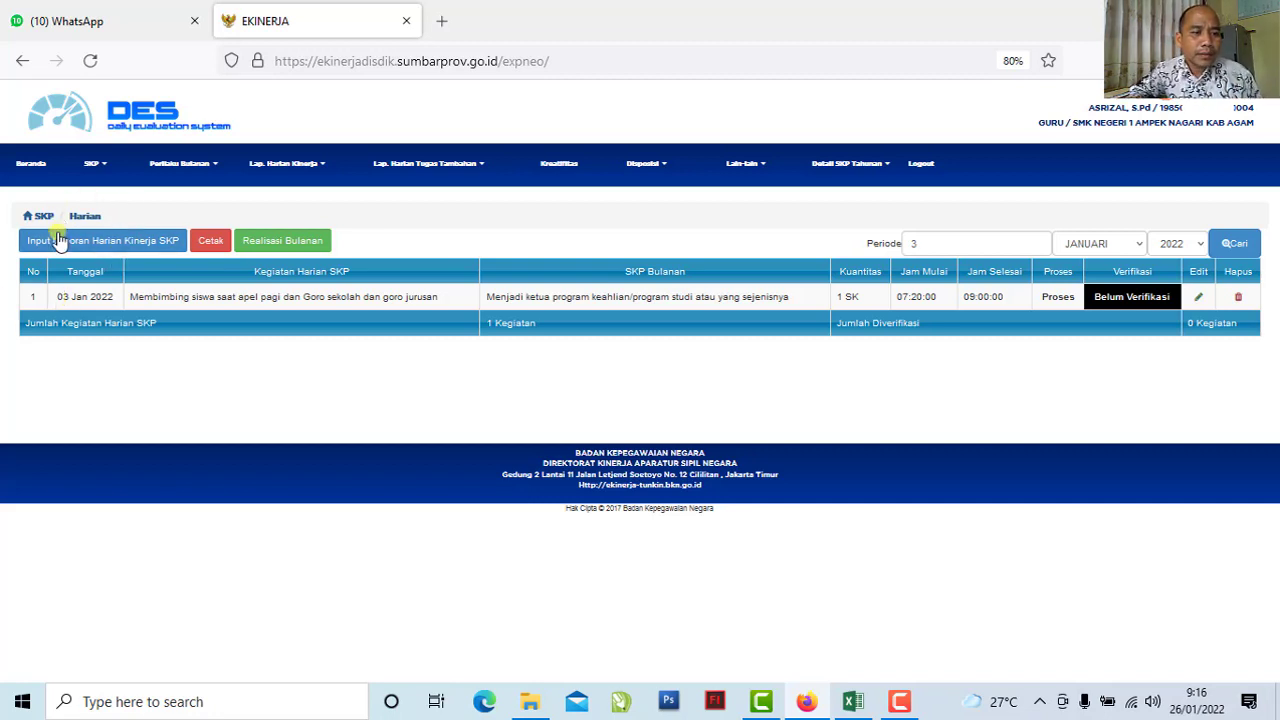
Start a new daily SKP performance report and set its Tanggal to 2022-01-03
left_click(125, 248)
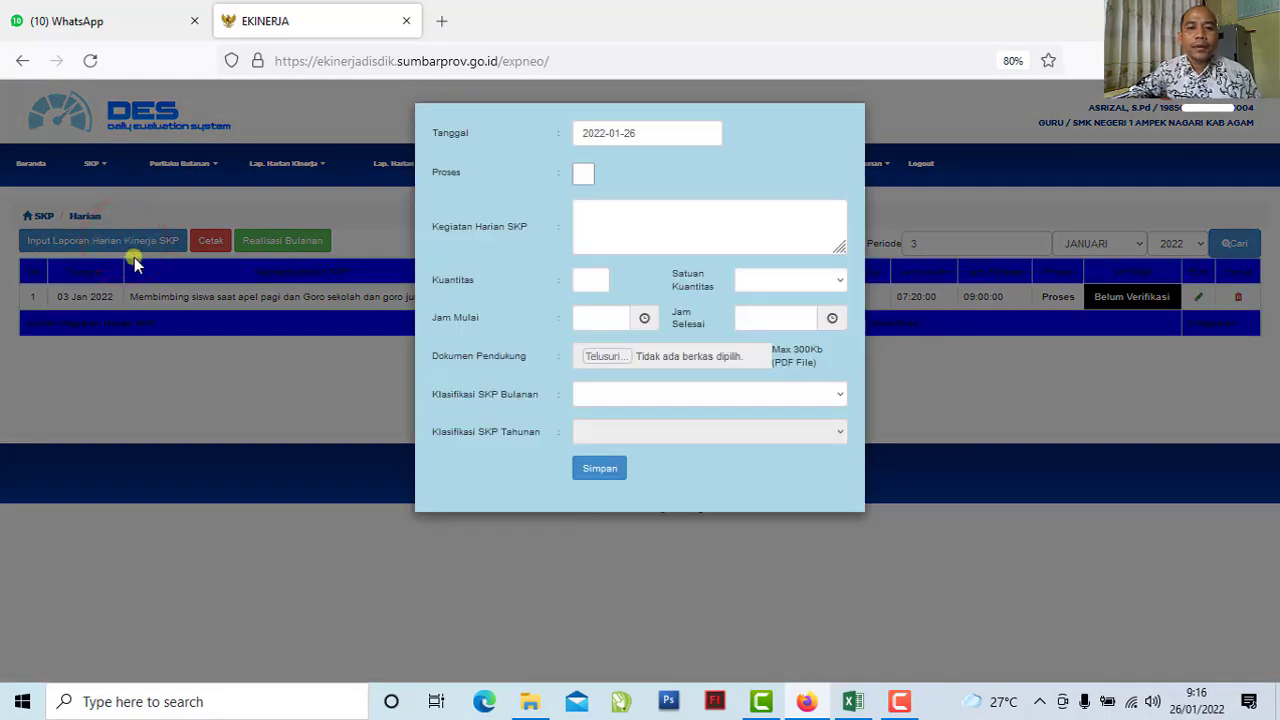
left_click(654, 133)
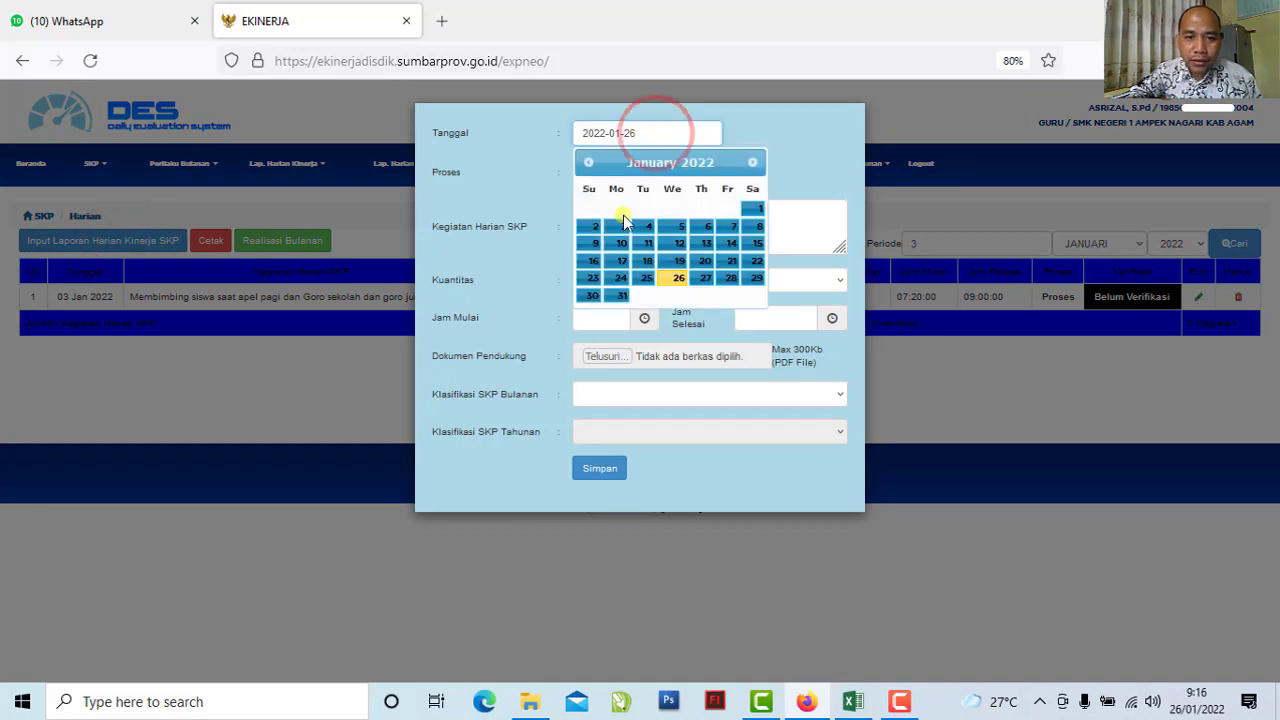
left_click(614, 226)
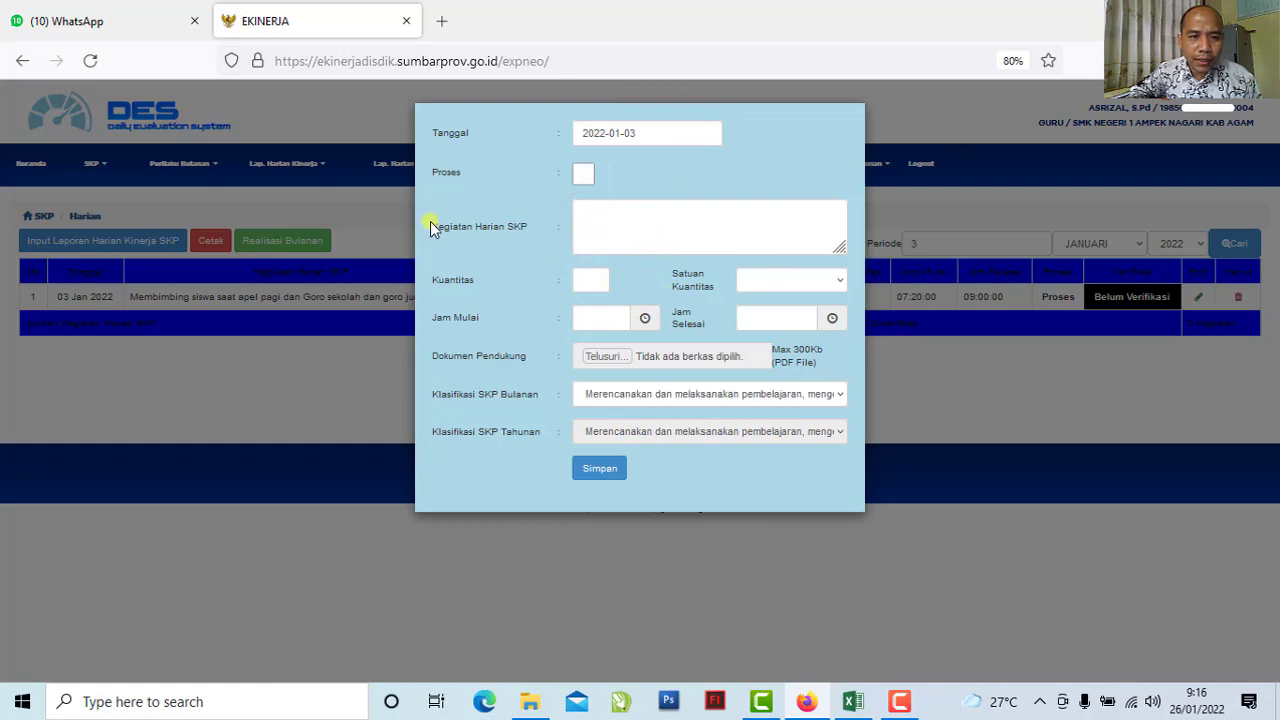
left_click_drag(434, 228, 534, 230)
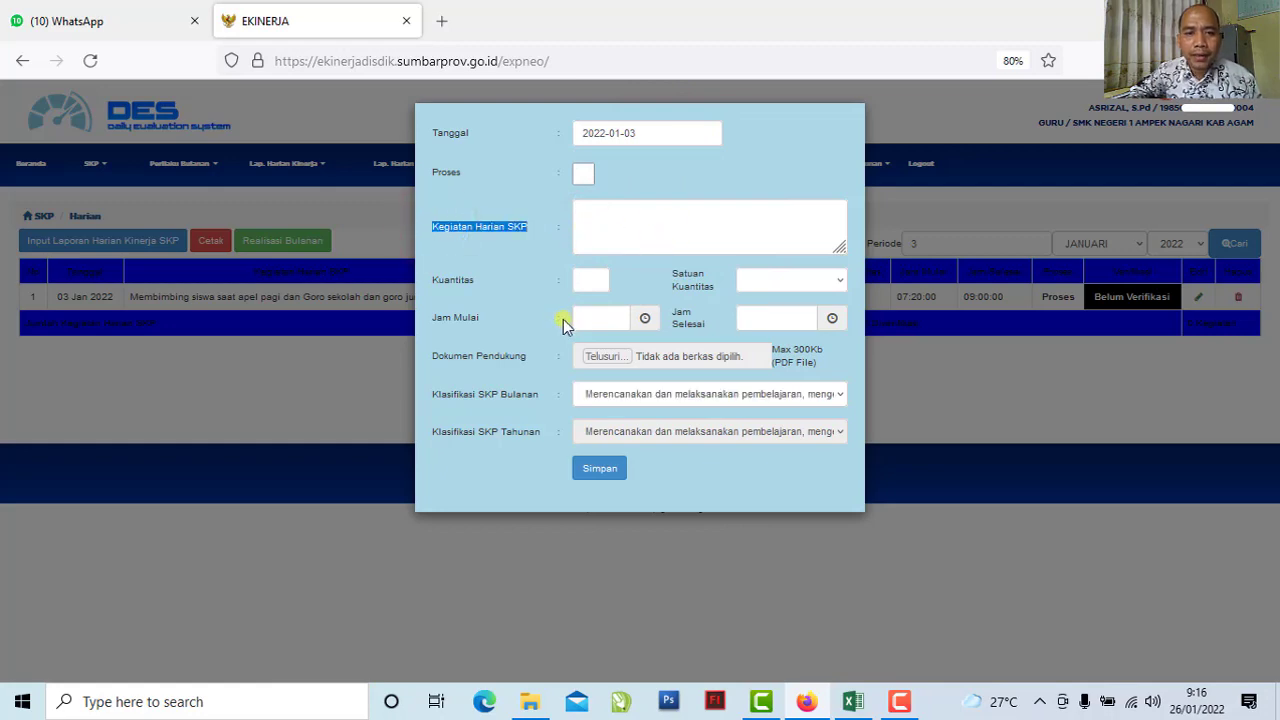
Switch to the Excel journal and copy the 09:00 - 10:00 activity text "Membuat Silabus mata pelajaran Desain Grafis Peretakan semester 2 TP. 2021-2022"
left_click(852, 700)
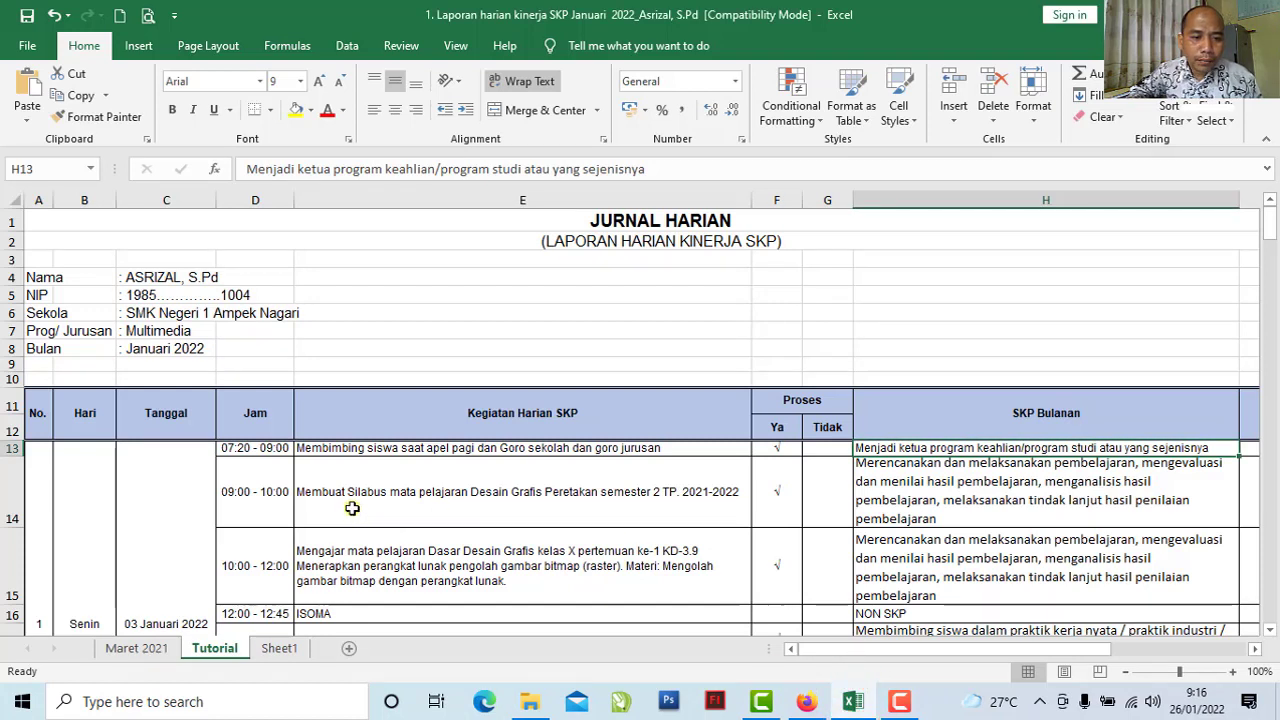
left_click(530, 508)
double_click(744, 491)
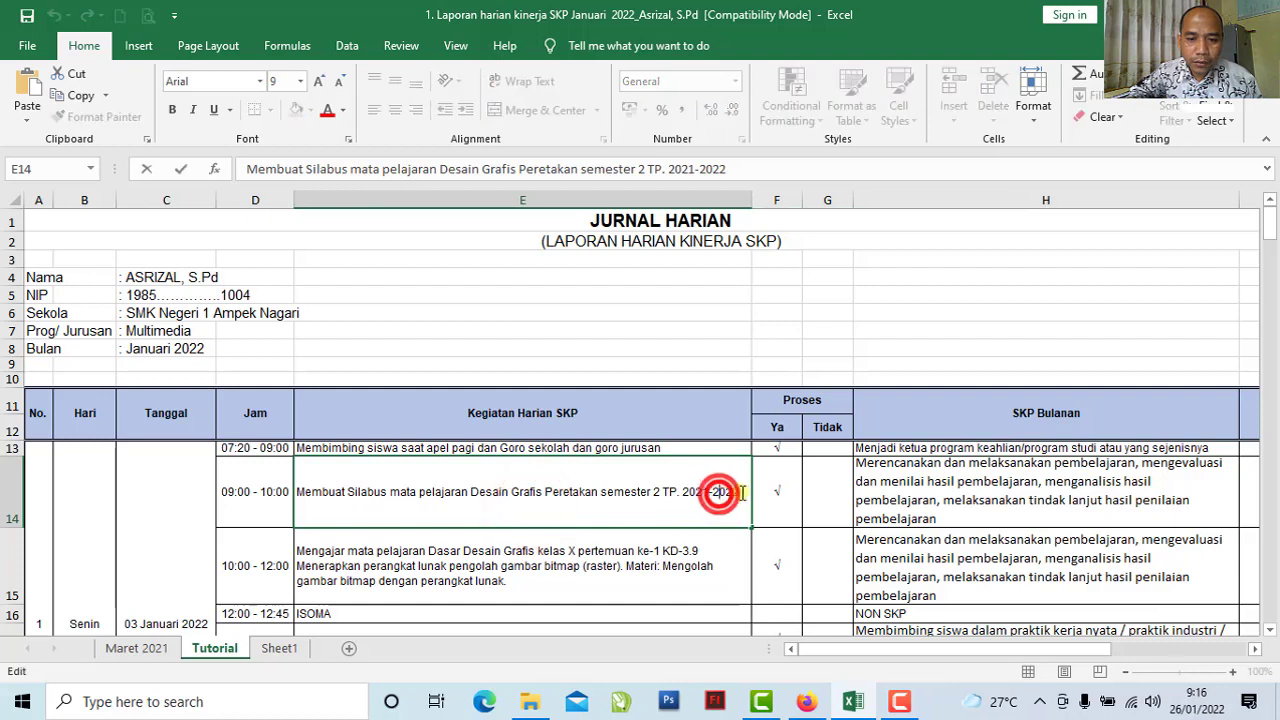
left_click_drag(744, 491, 300, 492)
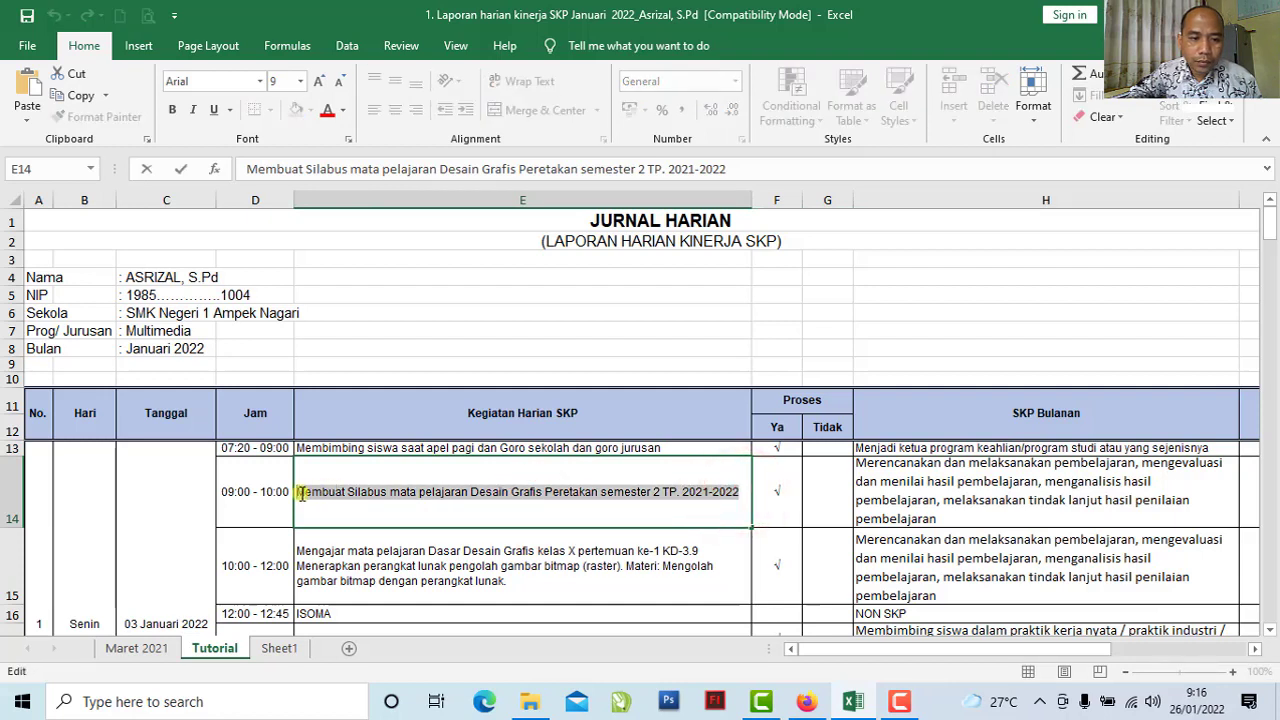
left_click(70, 95)
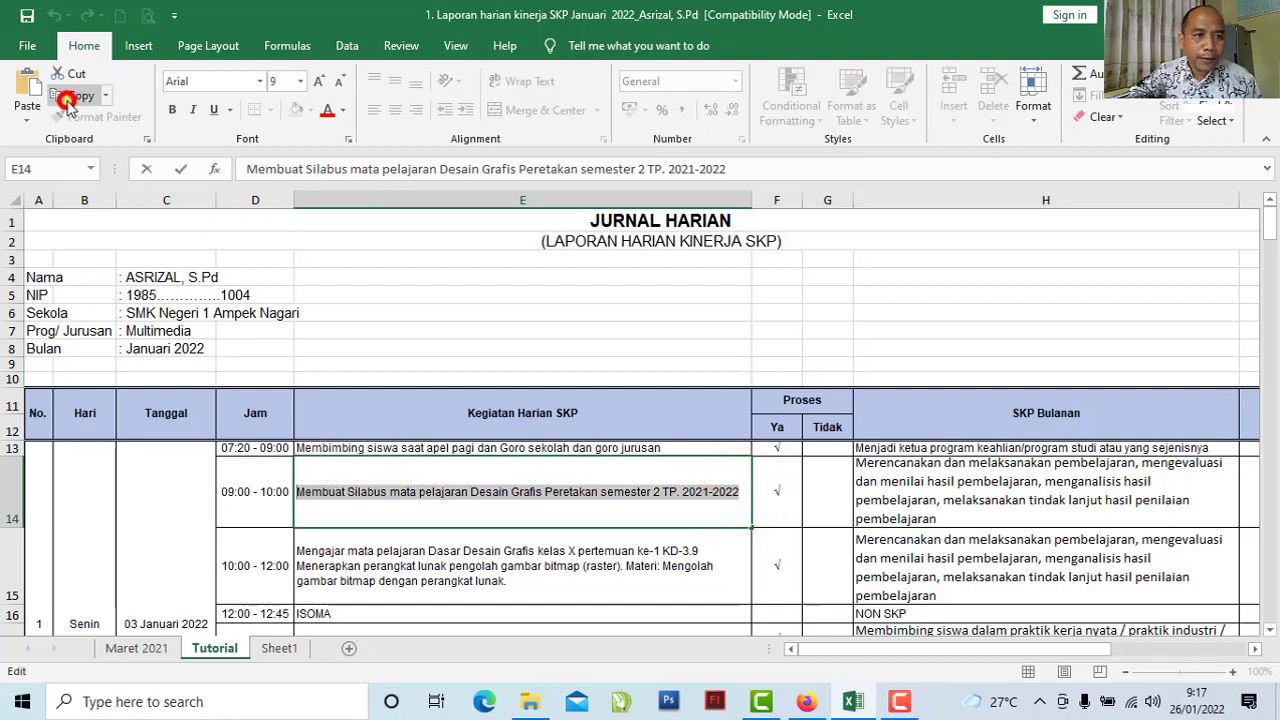
Switch back to the EKINERJA form and paste the copied syllabus activity into Kegiatan Harian SKP
left_click(806, 701)
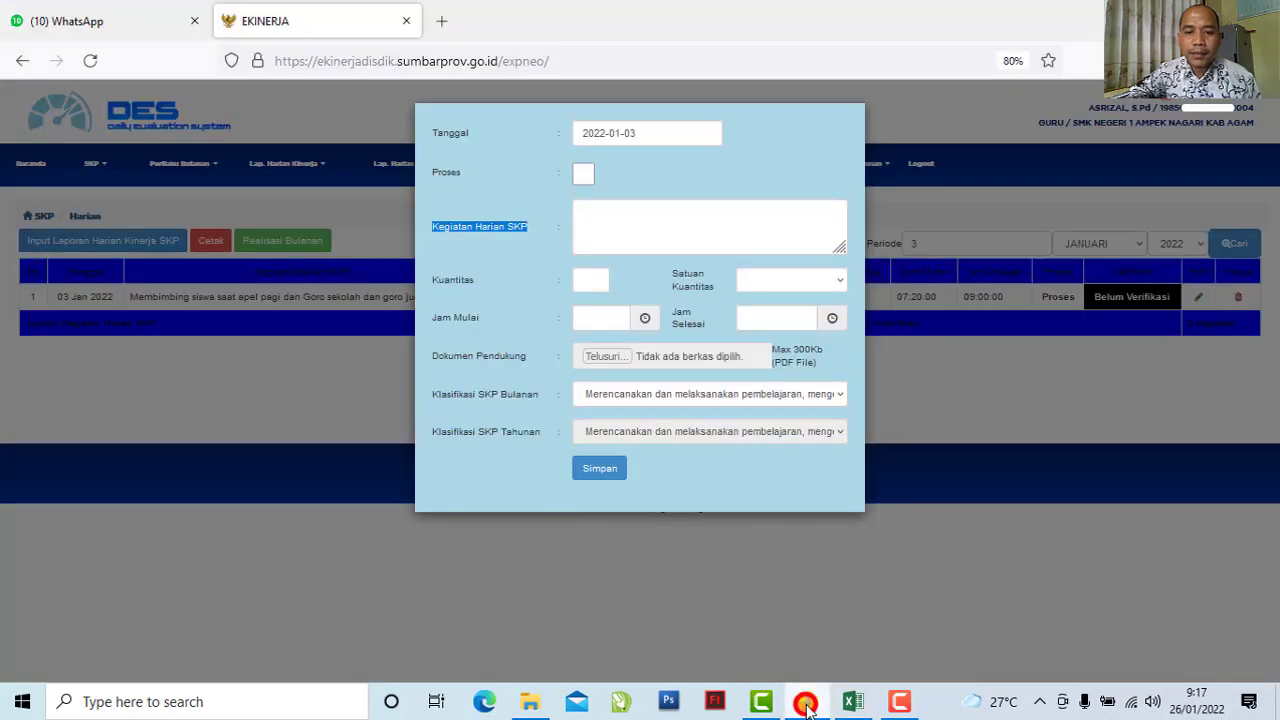
right_click(667, 223)
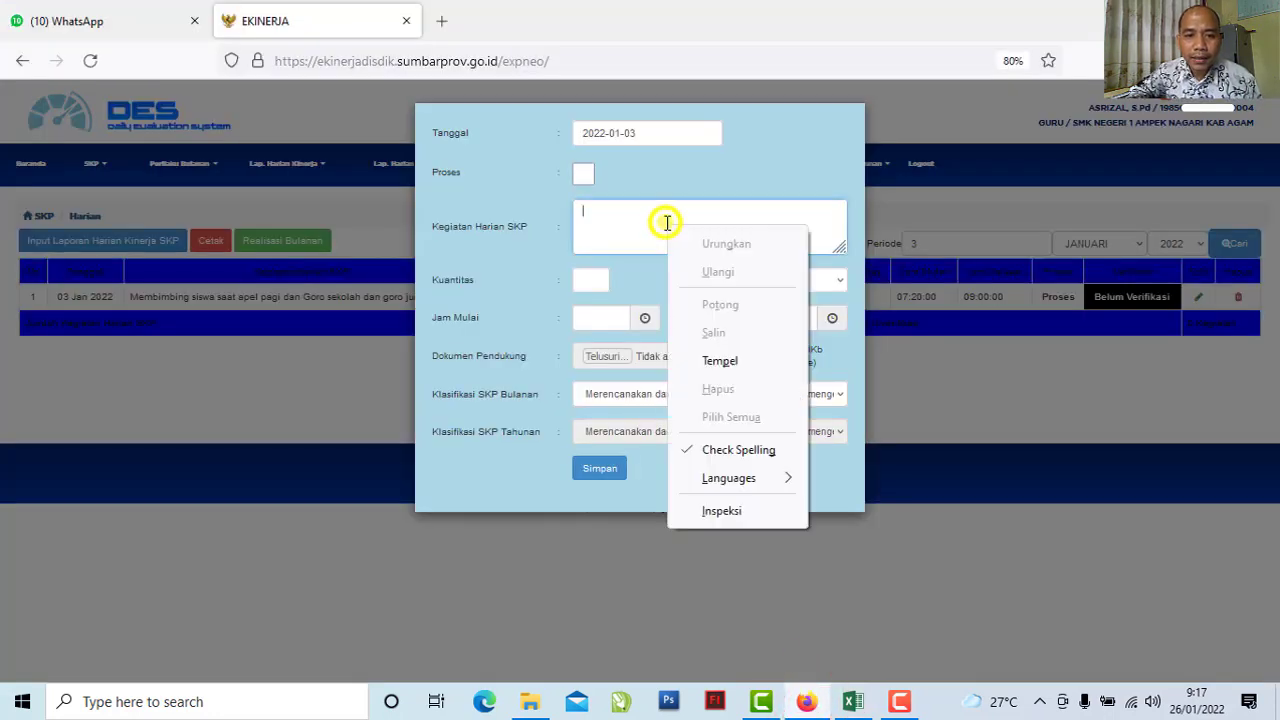
left_click(738, 364)
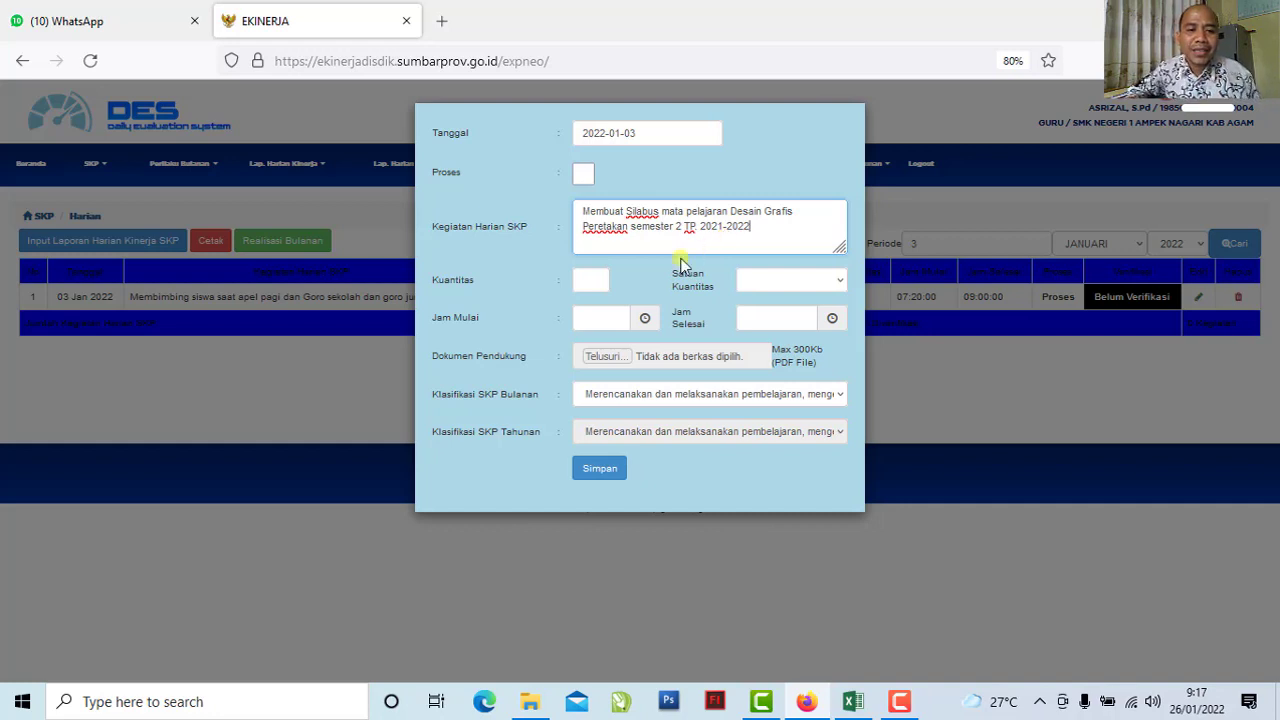
Set the report's Kuantitas to 1 and its Satuan Kuantitas to LPK
left_click(603, 282)
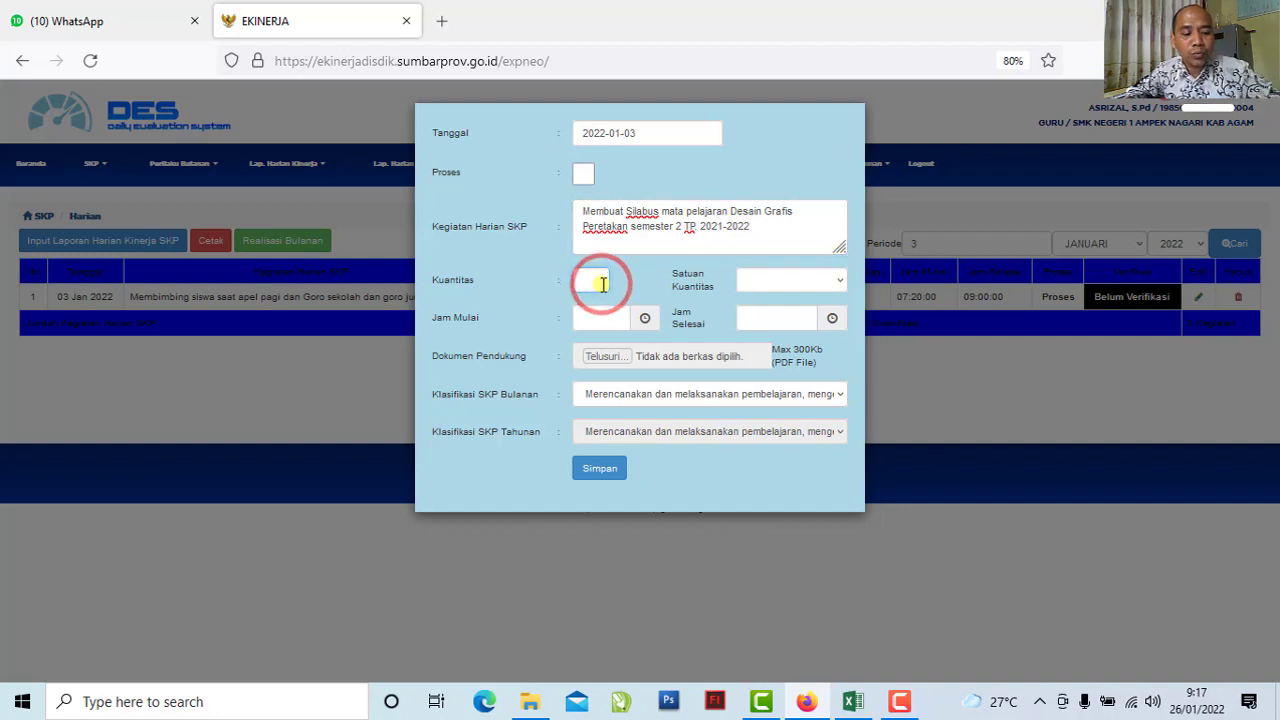
type("1")
left_click(614, 303)
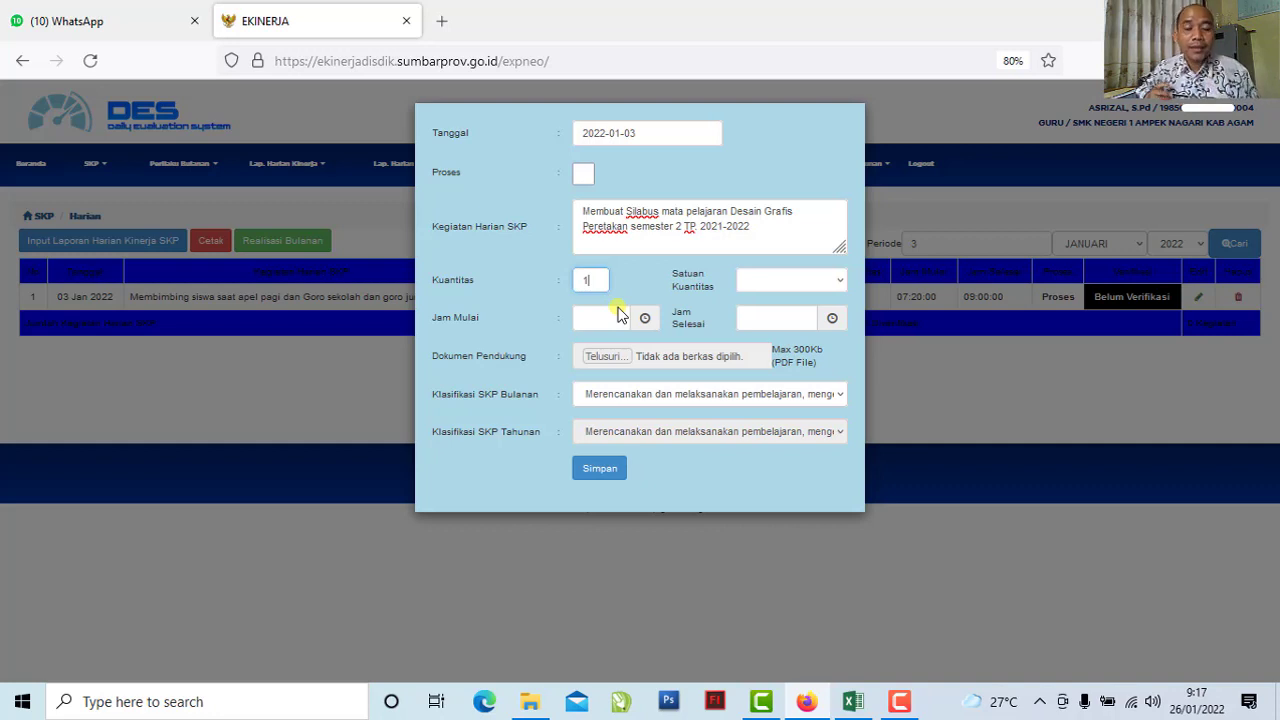
left_click_drag(672, 272, 705, 291)
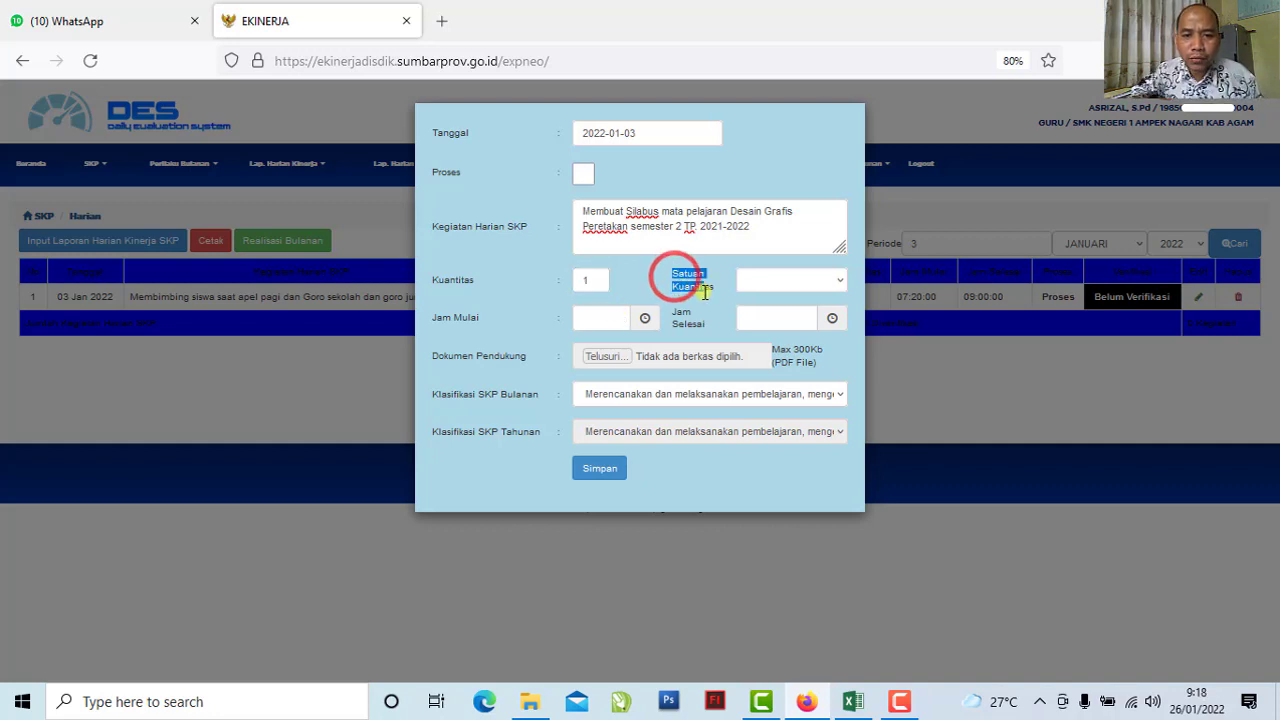
left_click(830, 283)
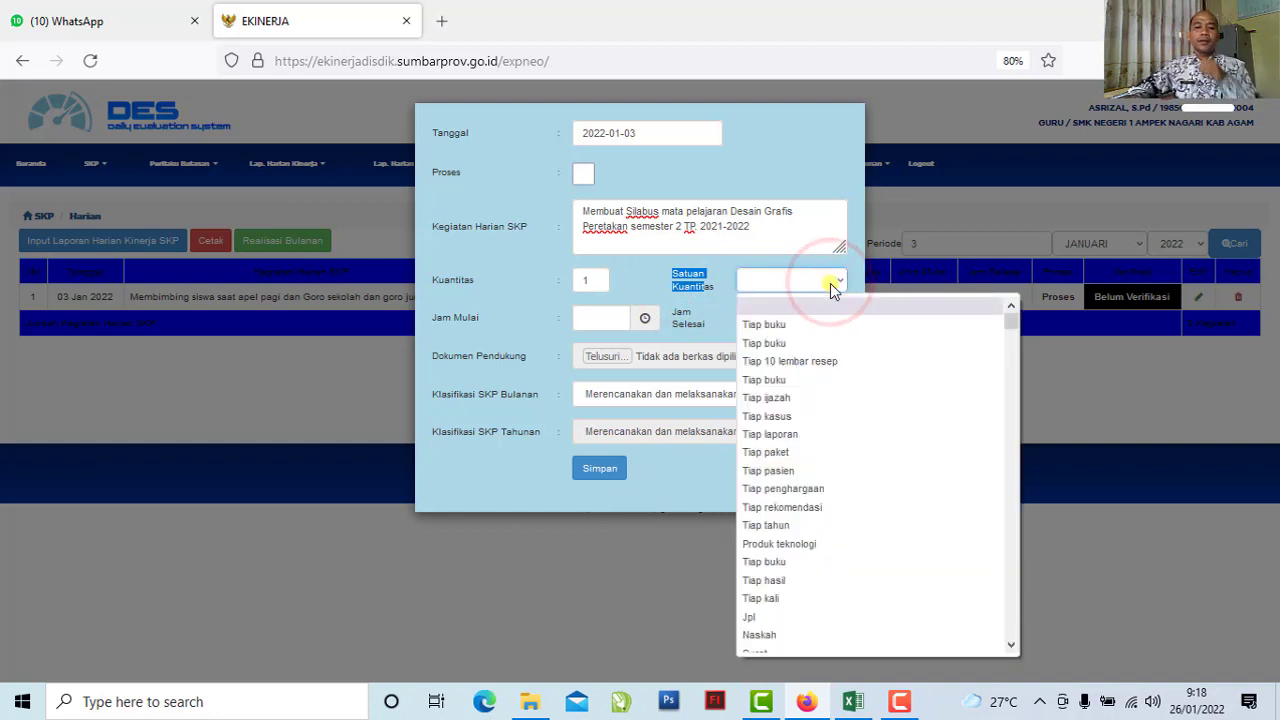
scroll(845, 398, "down", 10)
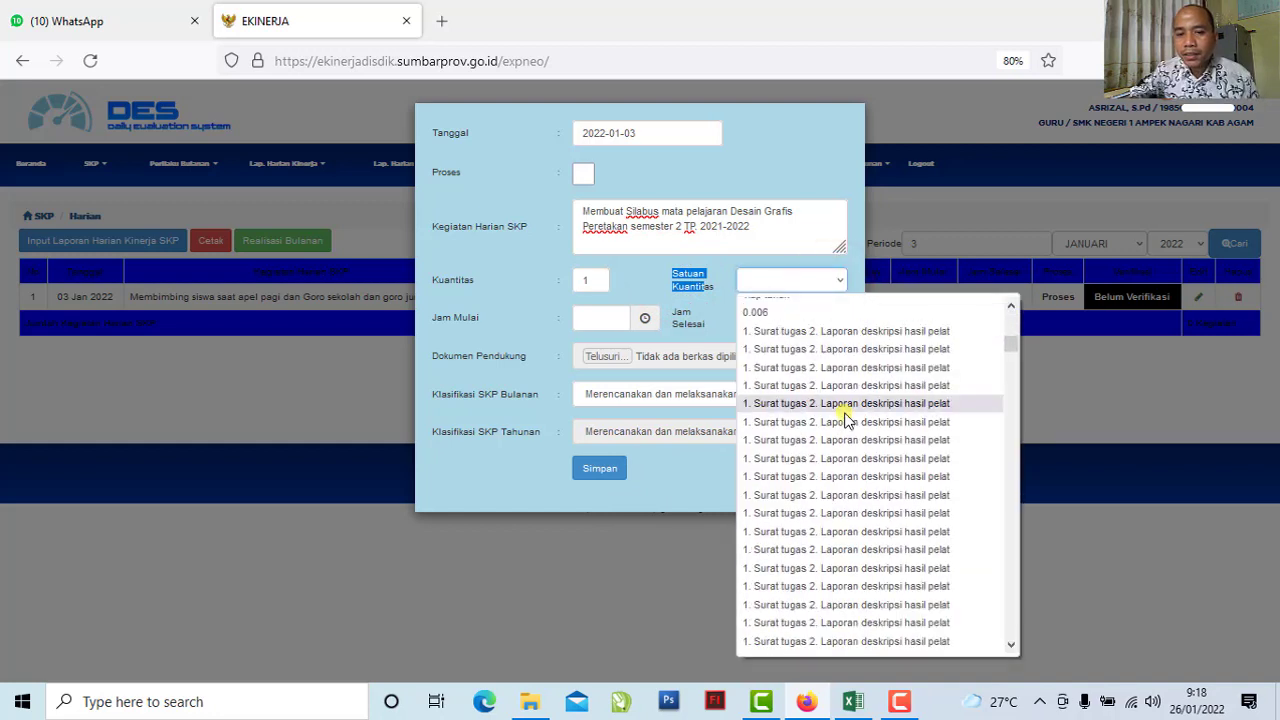
scroll(845, 420, "down", 8)
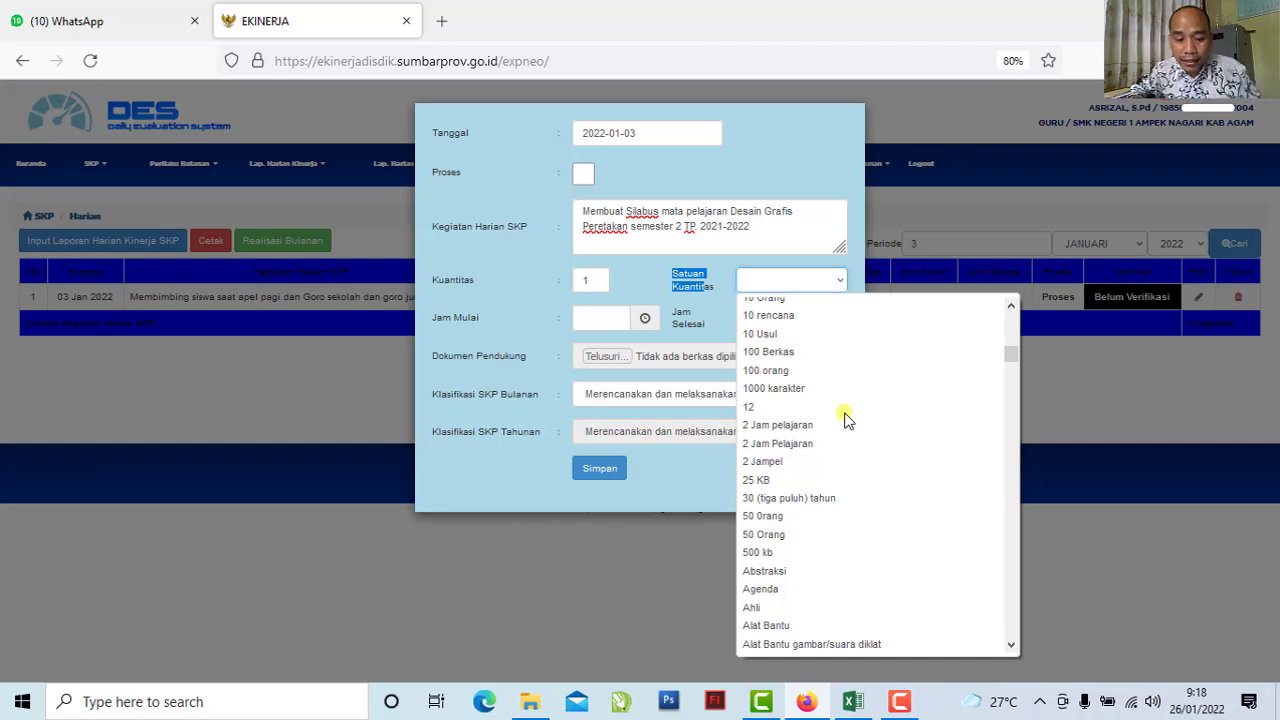
key("l")
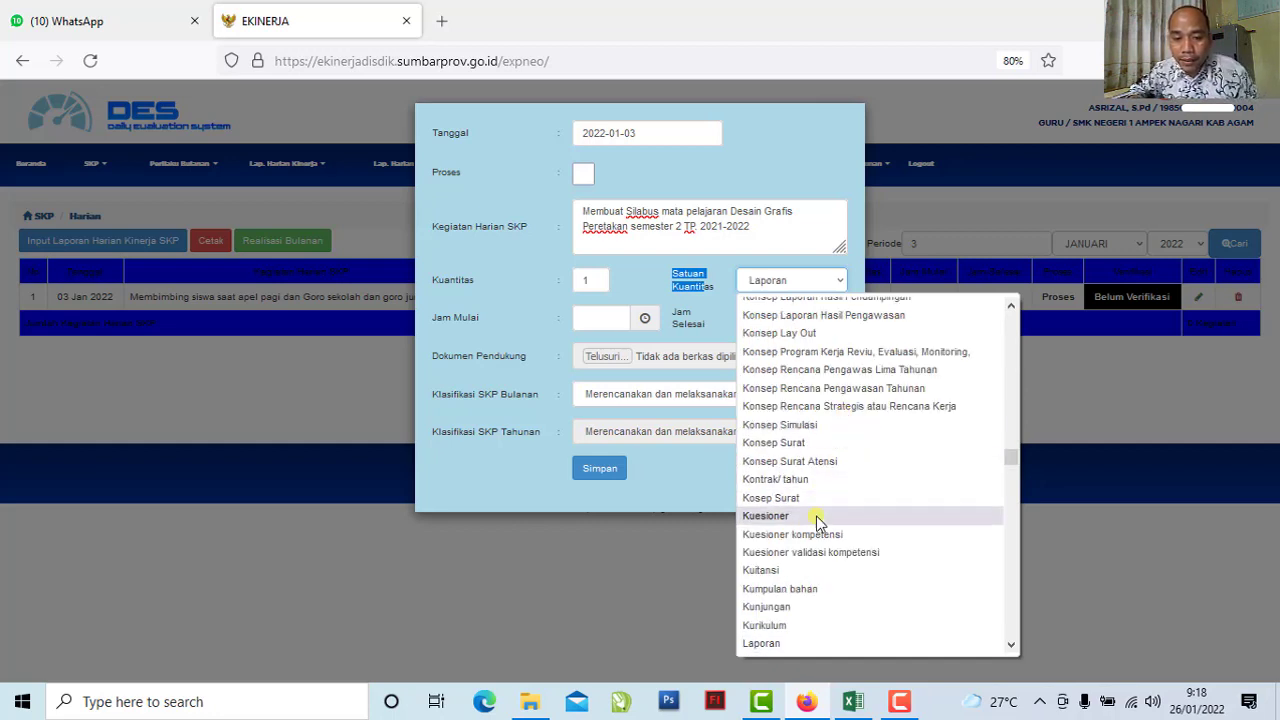
scroll(817, 523, "down", 4)
scroll(808, 598, "down", 5)
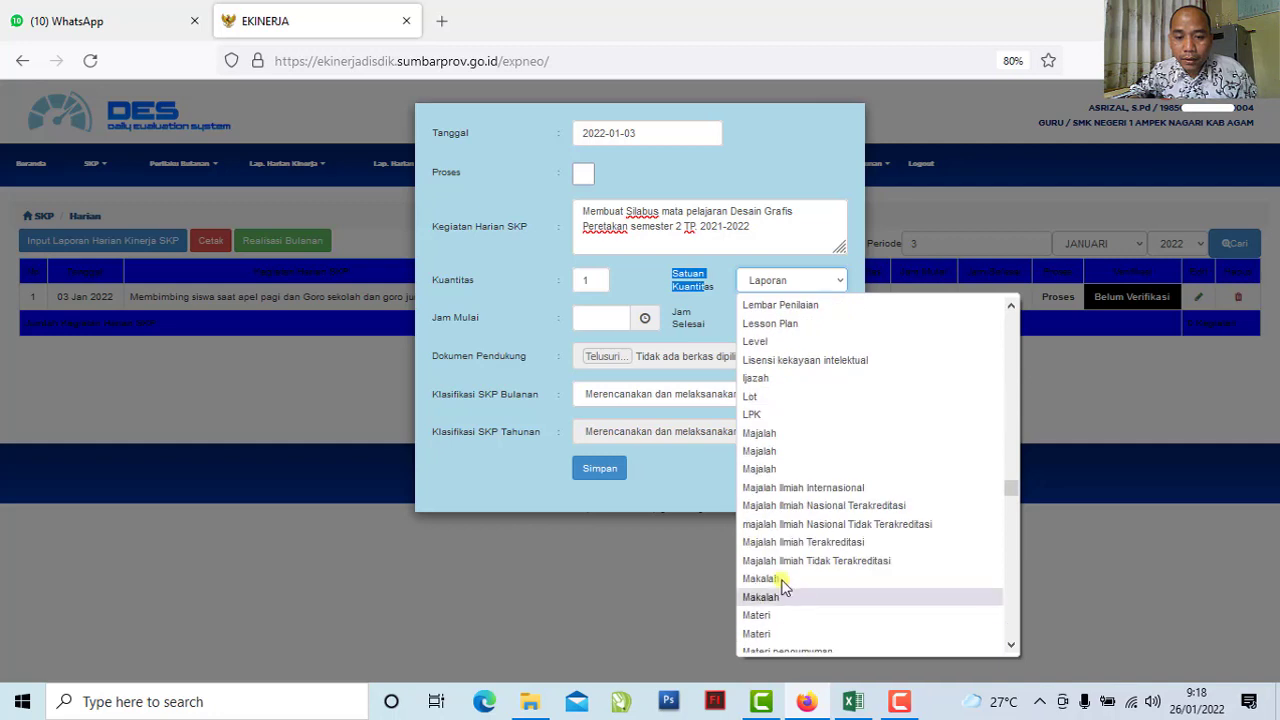
left_click(765, 418)
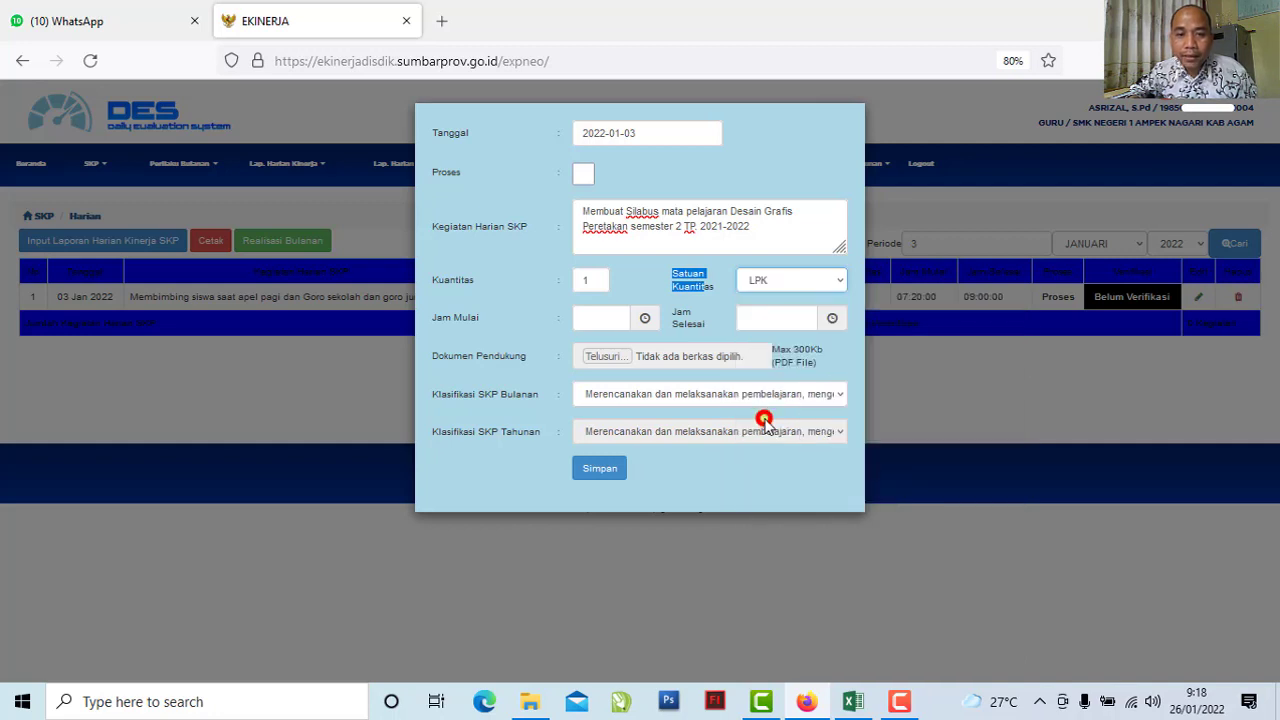
left_click(620, 279)
left_click(721, 279)
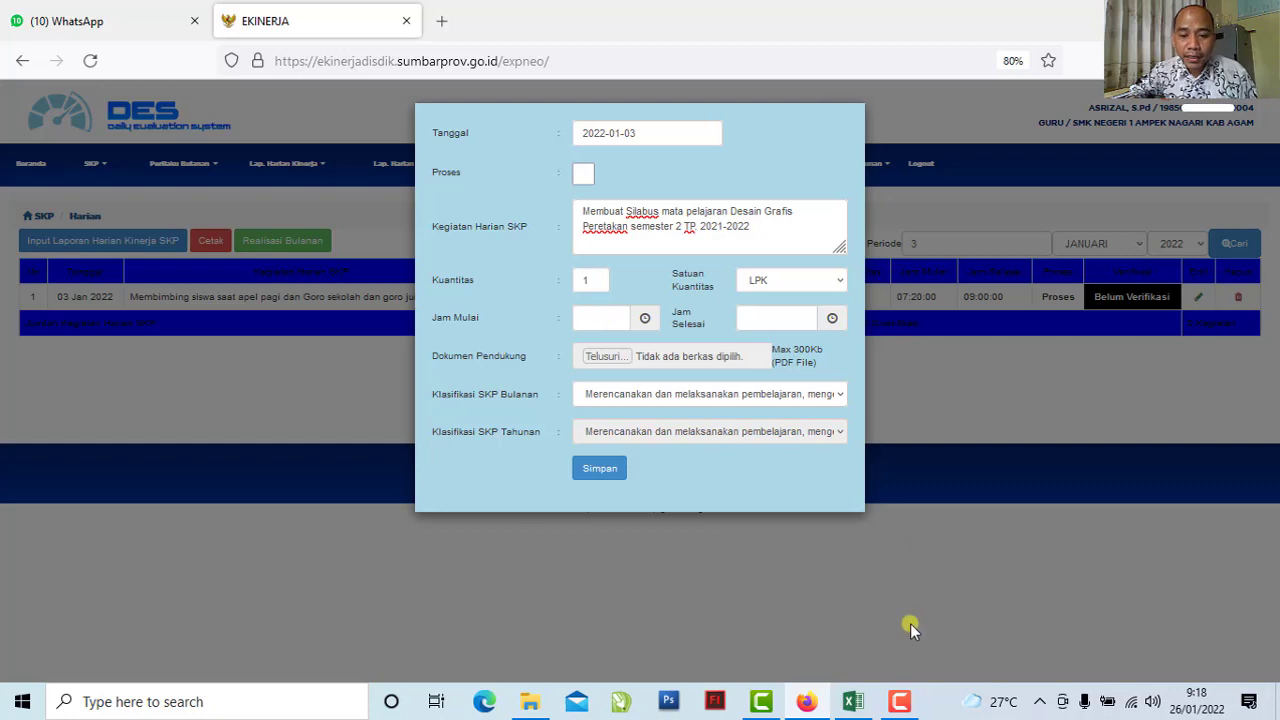
Check the syllabus activity's hours in the Excel journal and set Jam Mulai to 09:00 and Jam Selesai to 10:00 in the EKINERJA form
left_click(852, 701)
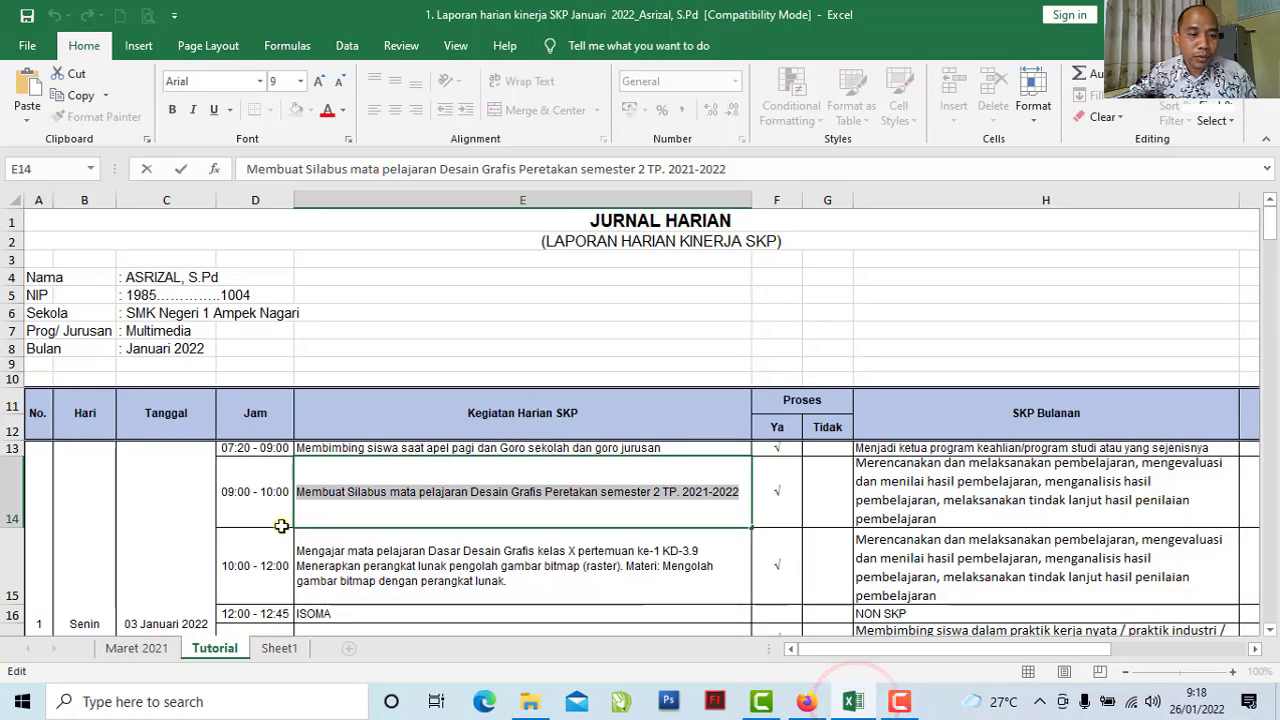
left_click(255, 510)
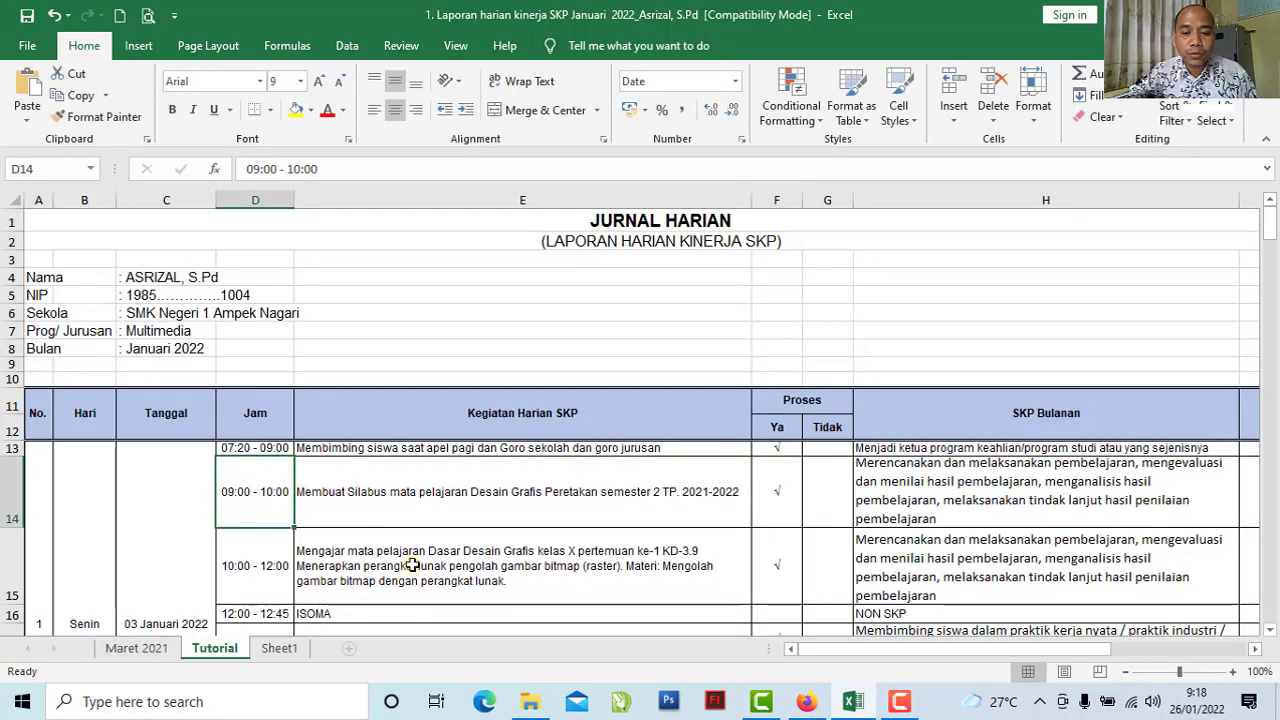
left_click(810, 703)
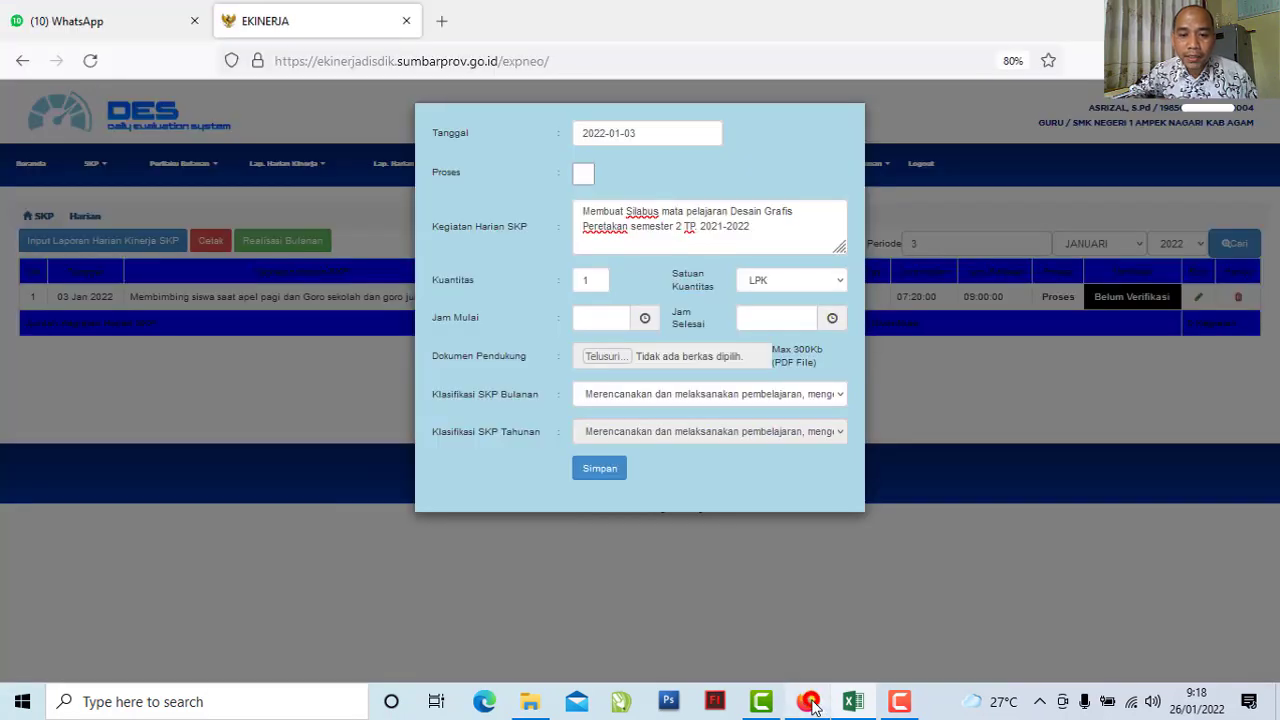
left_click(597, 318)
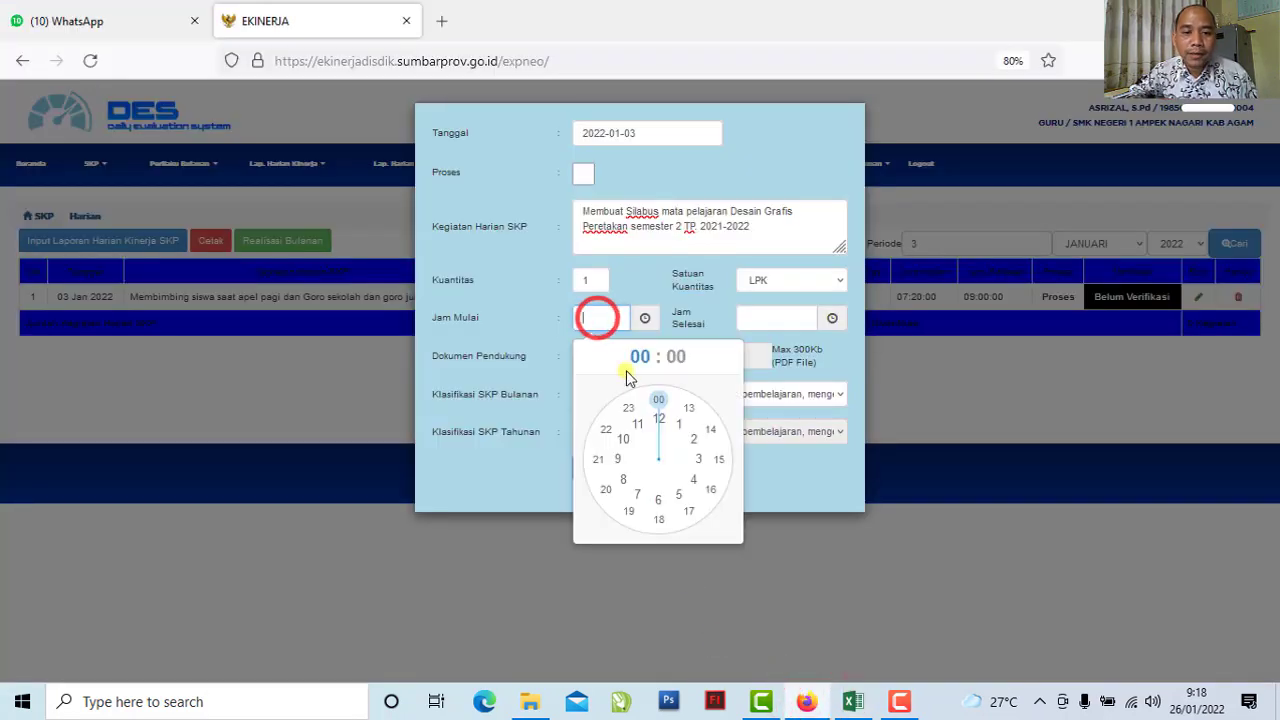
left_click(610, 459)
left_click(658, 402)
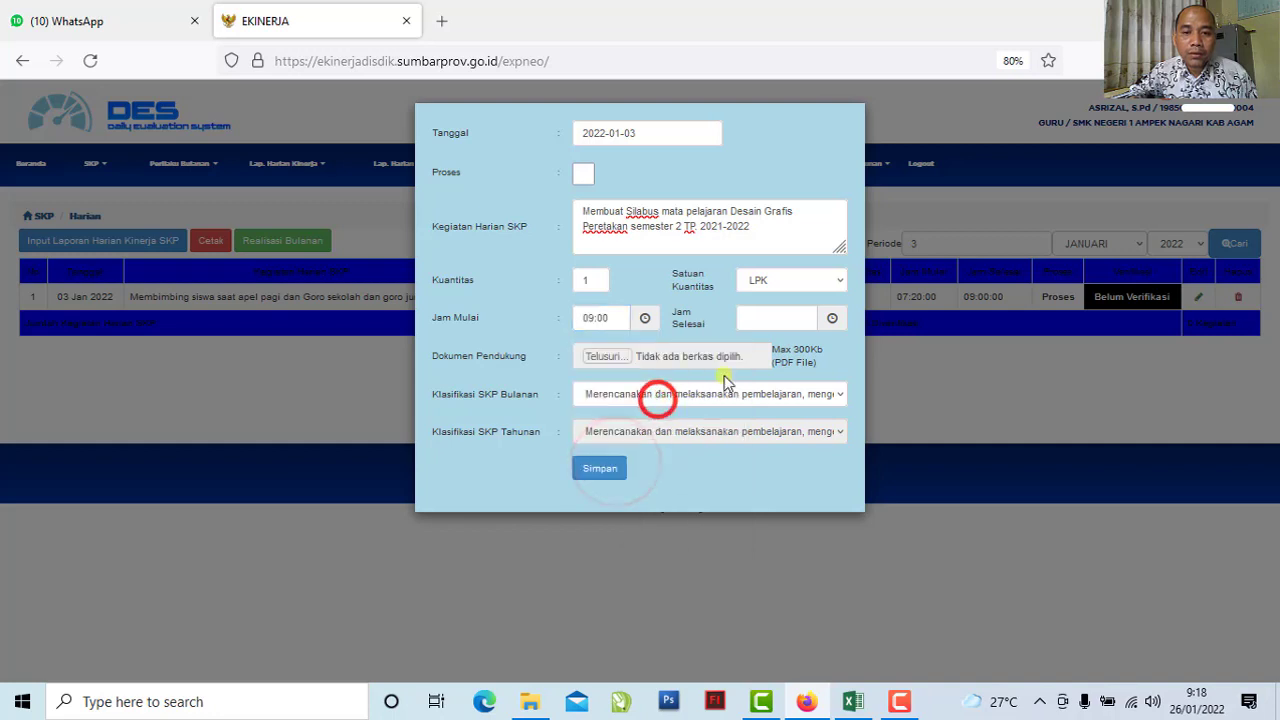
left_click(772, 317)
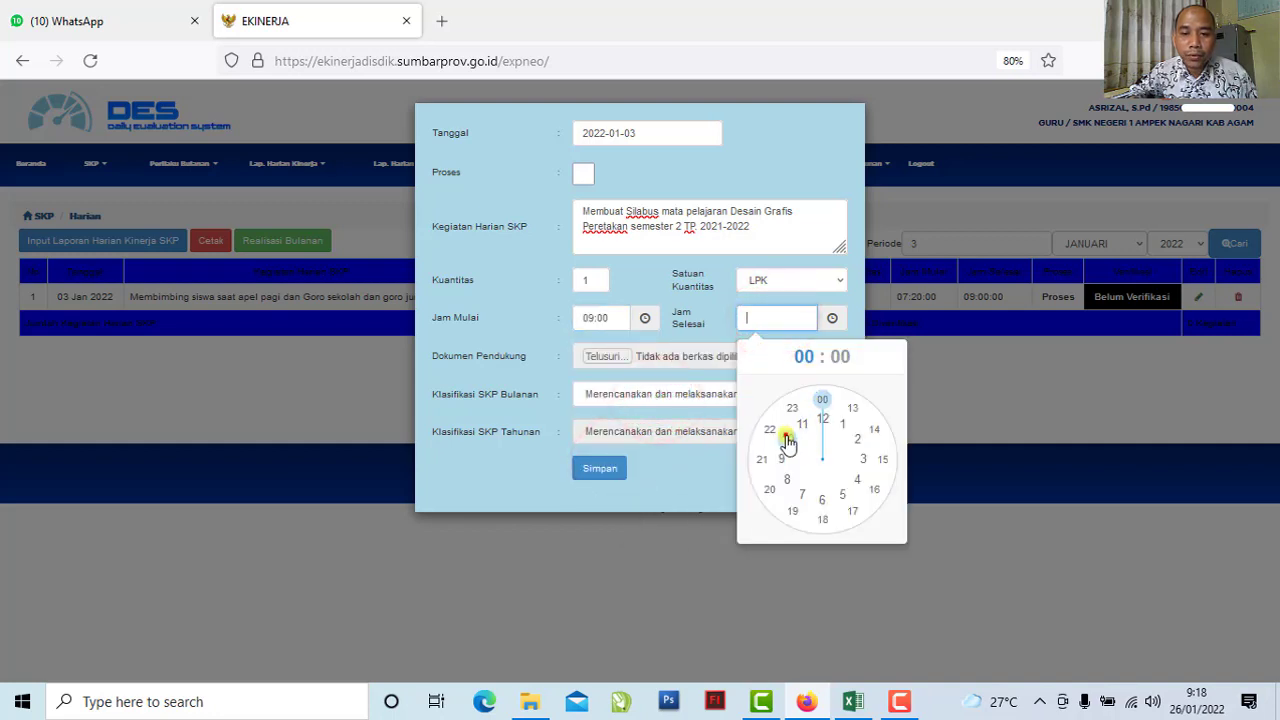
left_click(788, 437)
left_click(821, 402)
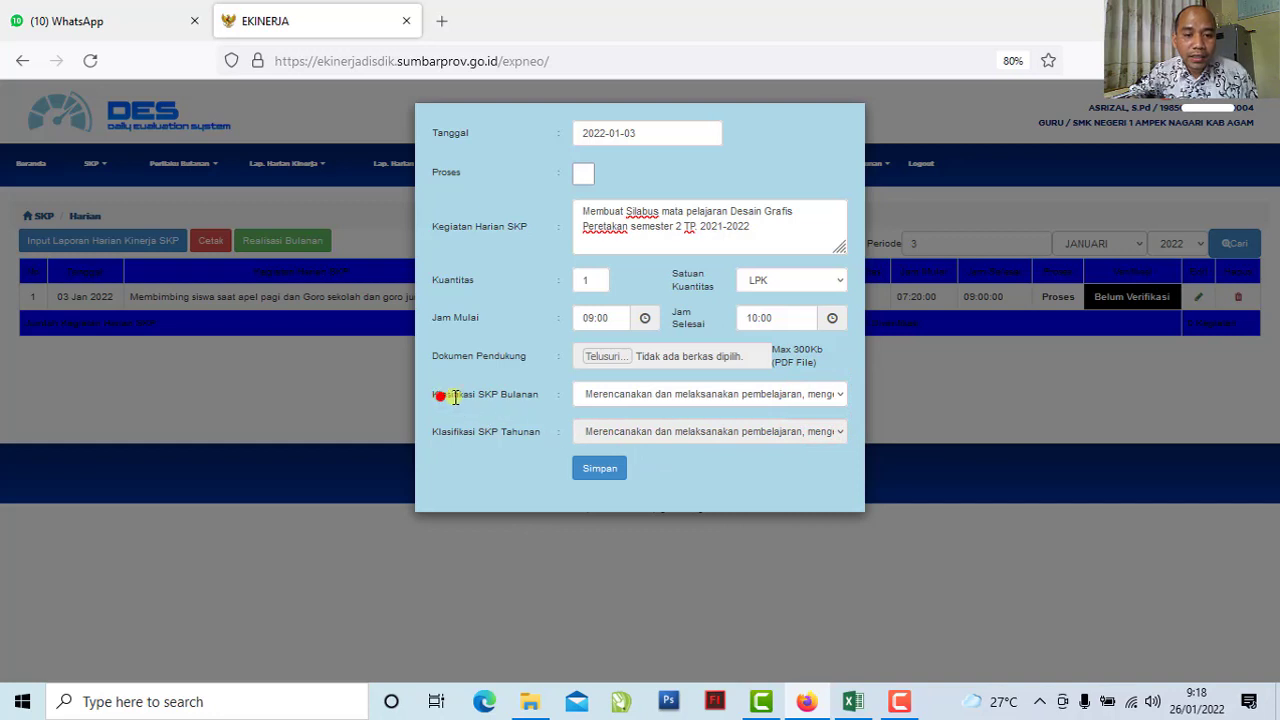
Switch to the Excel journal and look up the SKP Bulanan entry of the syllabus activity
left_click_drag(440, 395, 542, 395)
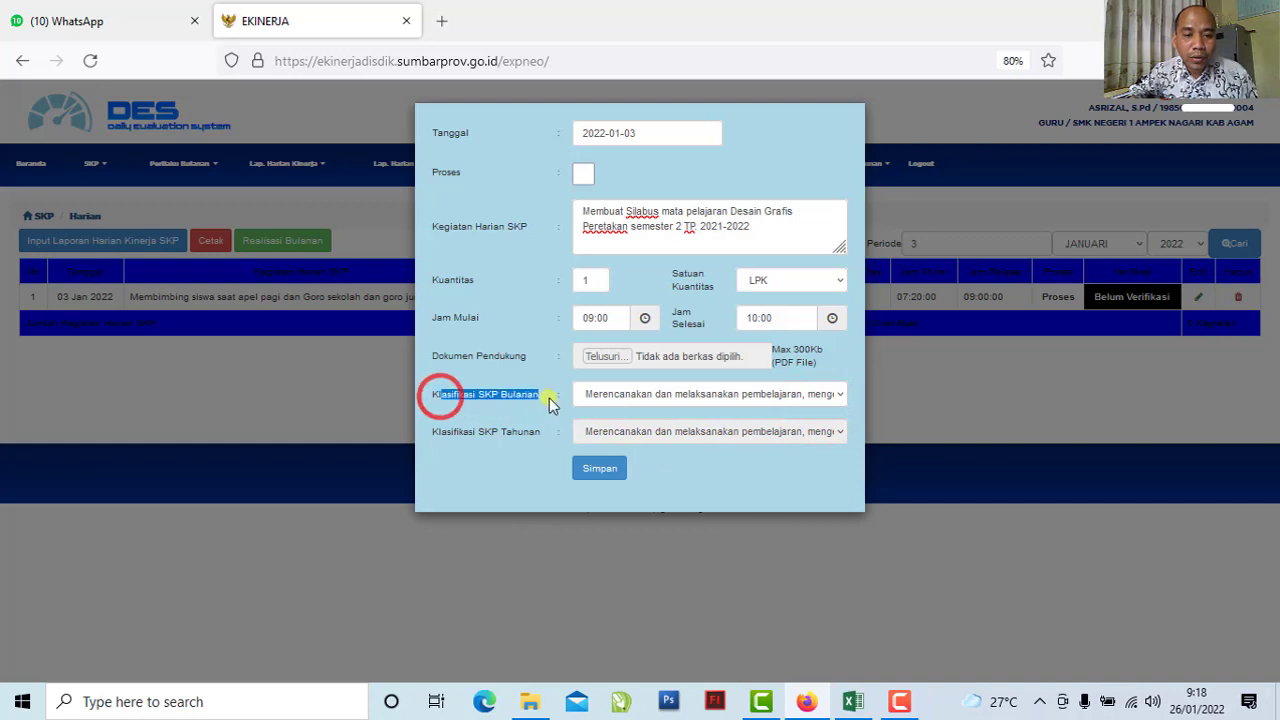
left_click(606, 220)
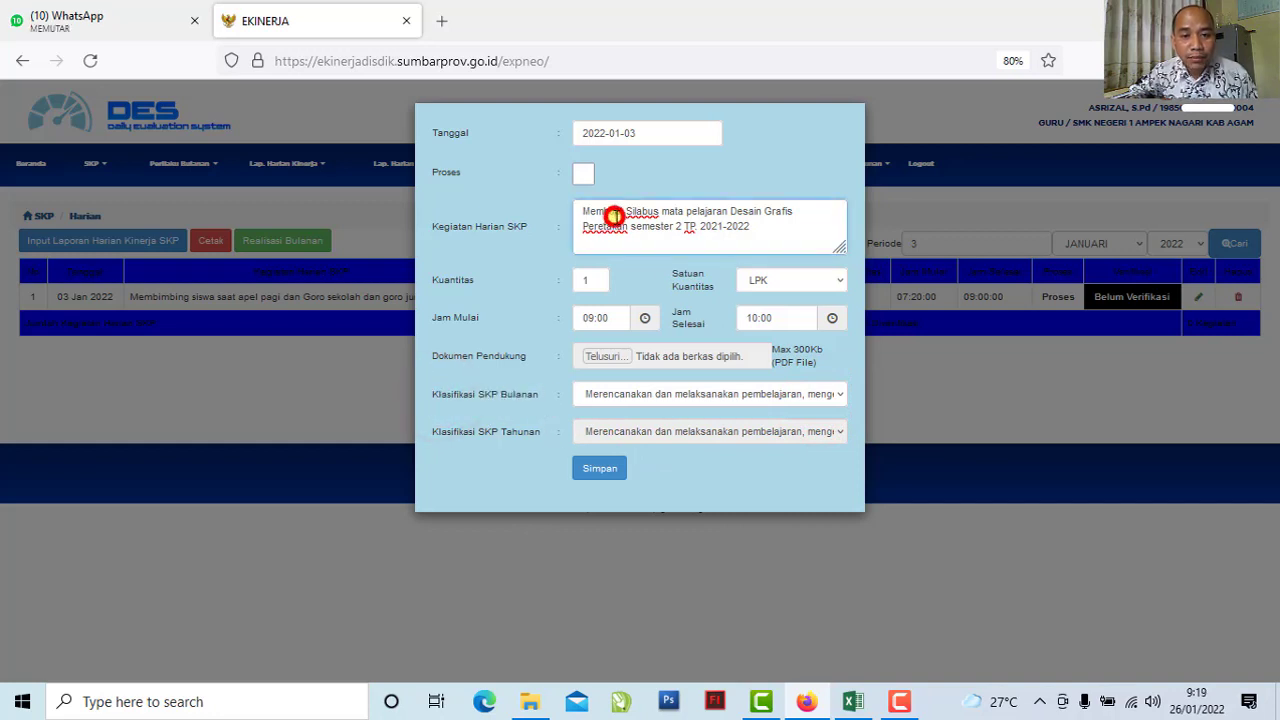
left_click(850, 704)
left_click(445, 495)
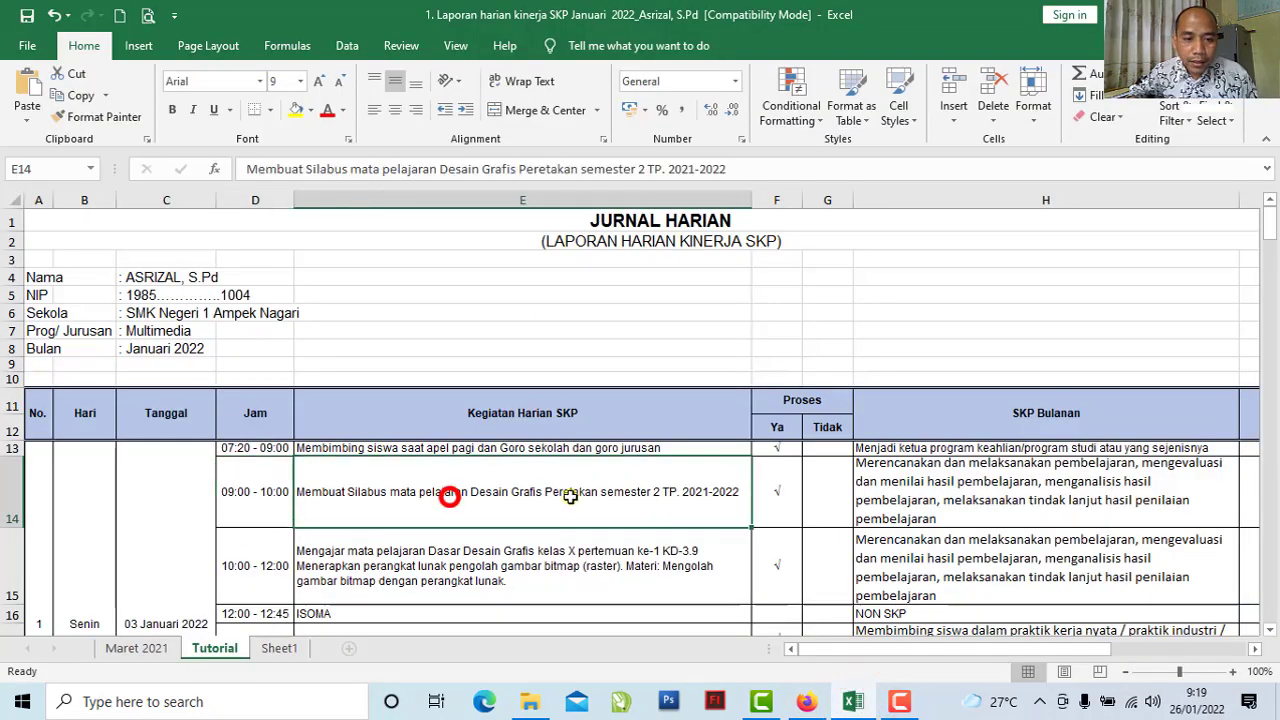
left_click(914, 482)
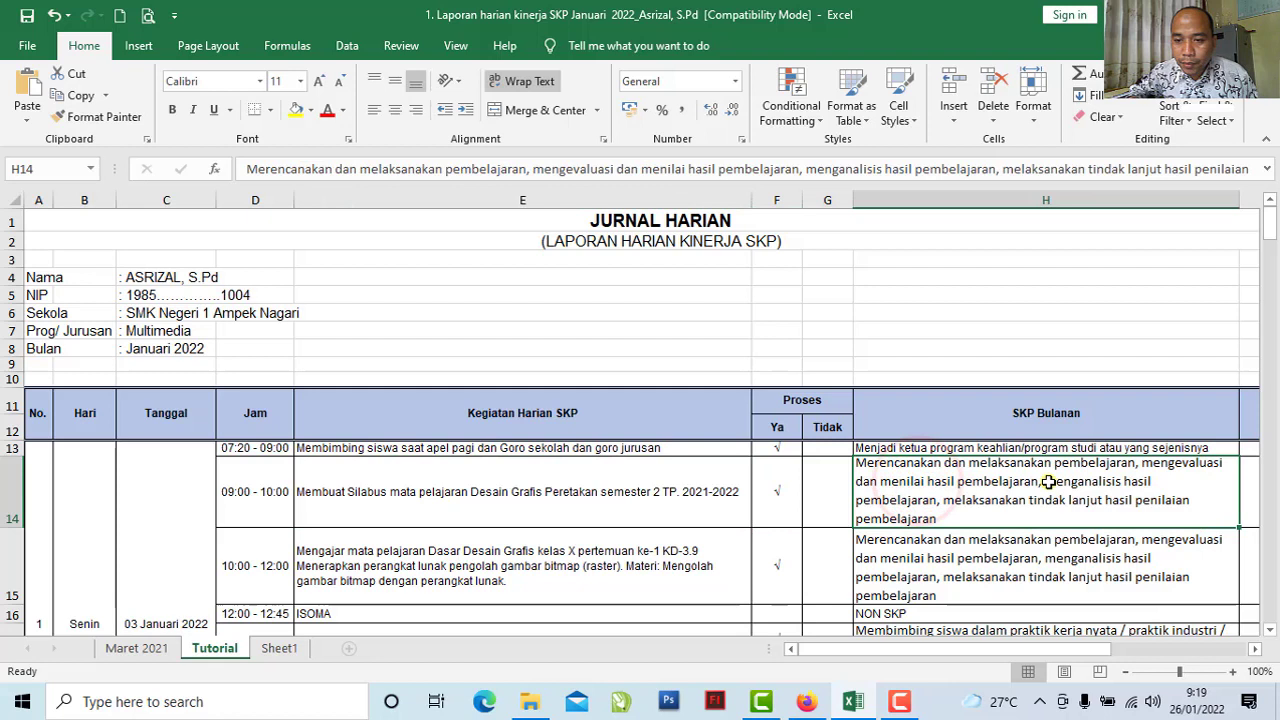
left_click(932, 486)
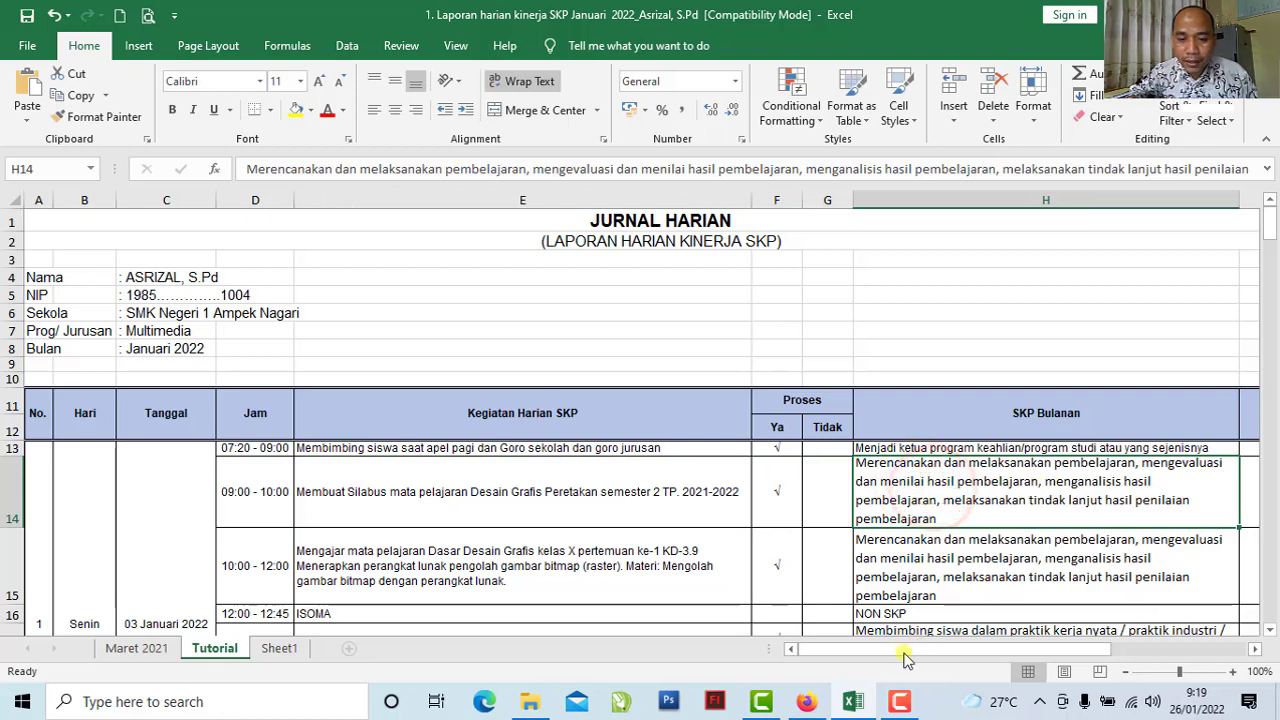
mouse_move(856, 706)
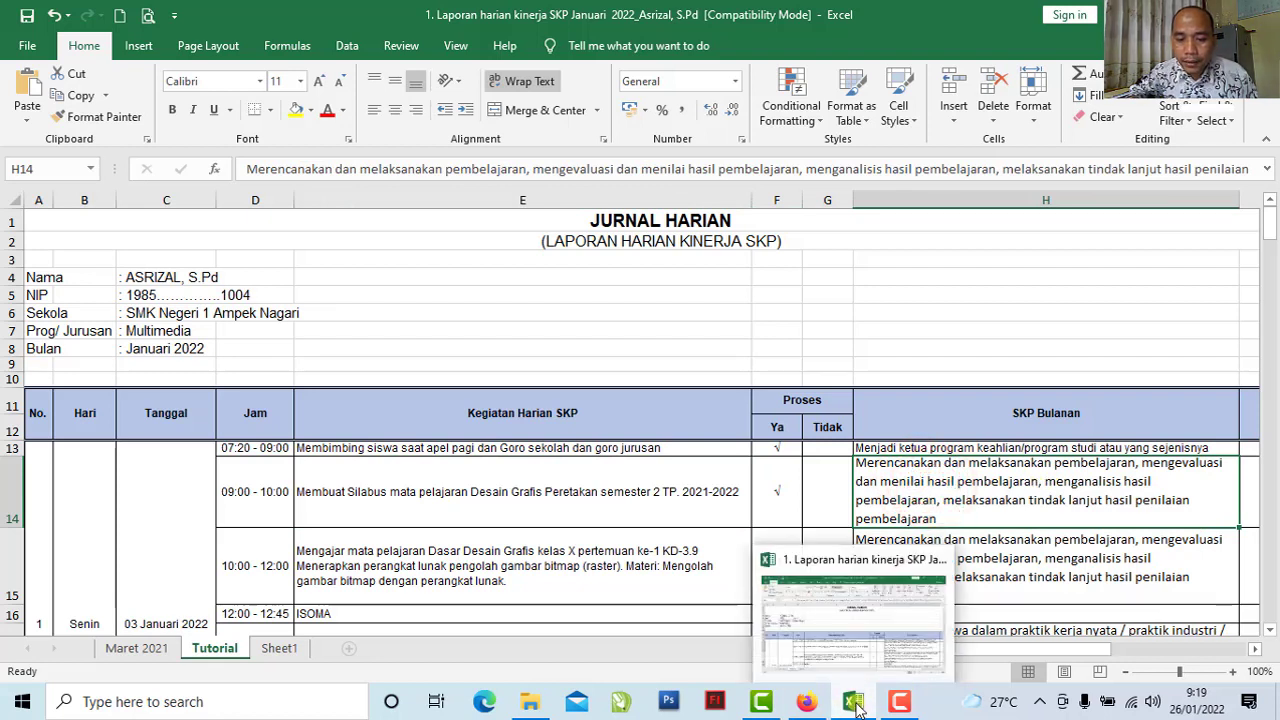
Switch back to the EKINERJA form and select "Merencanakan dan melaksanakan pembelajaran, mengevaluasi dan menilai hasil pembelajaran..." as Klasifikasi SKP Bulanan
left_click(806, 701)
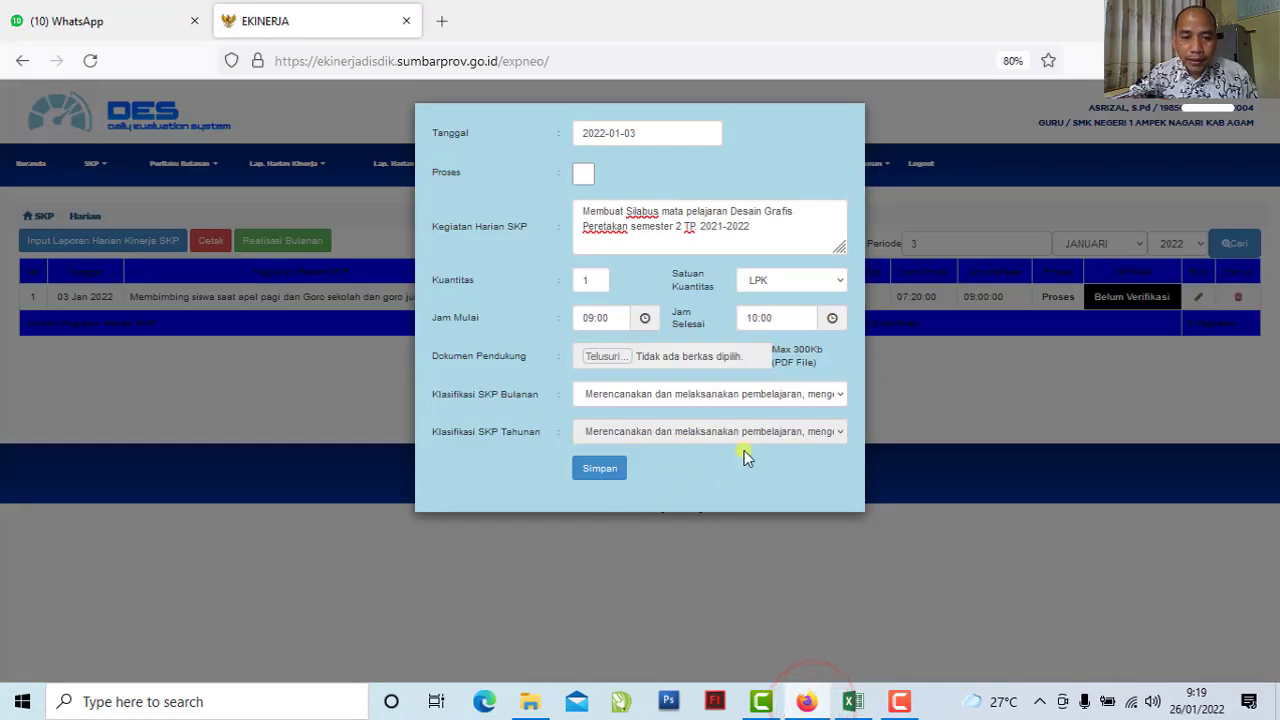
left_click(511, 396)
left_click(841, 396)
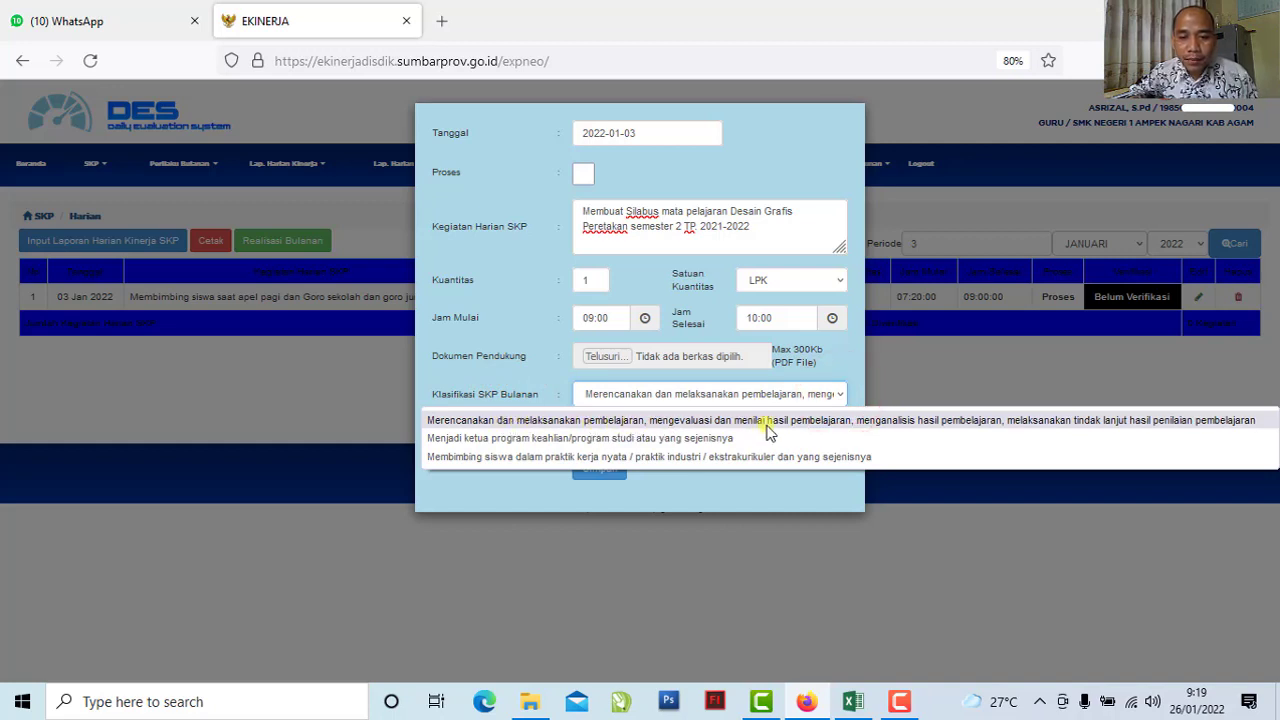
left_click(808, 424)
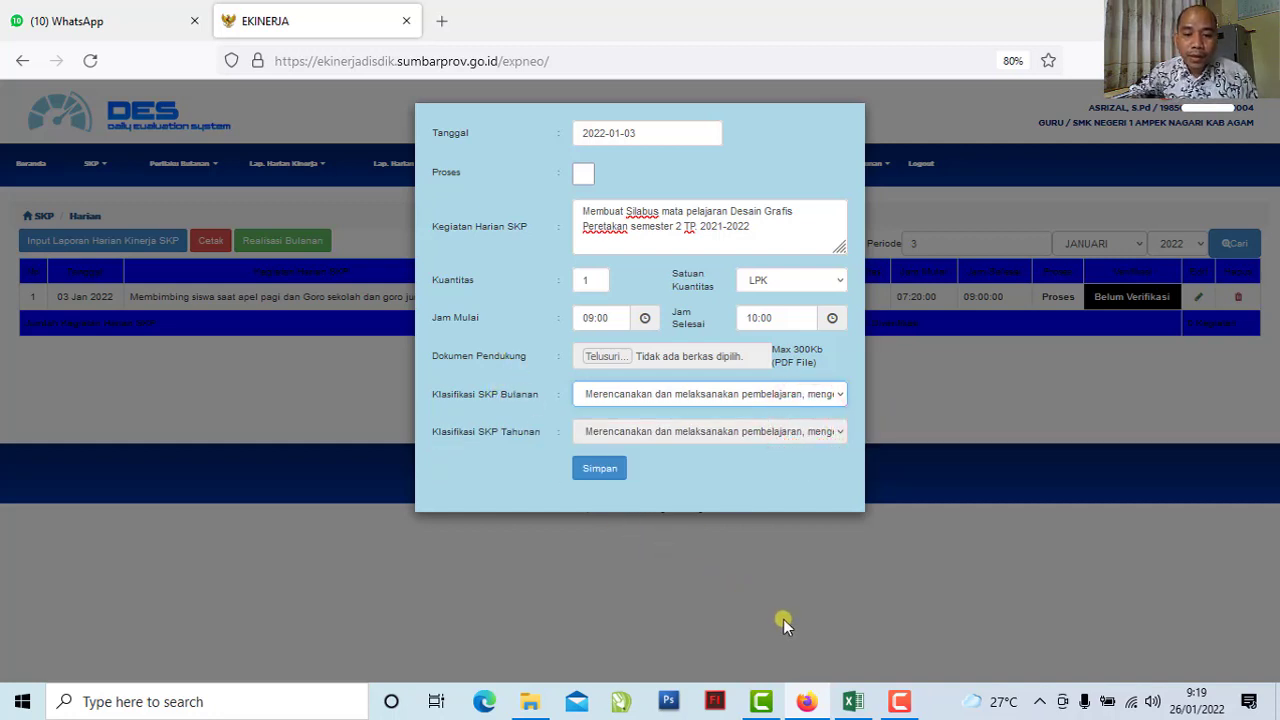
Switch to the Excel journal and check the Proses column for the syllabus activity
left_click(609, 172)
left_click(852, 701)
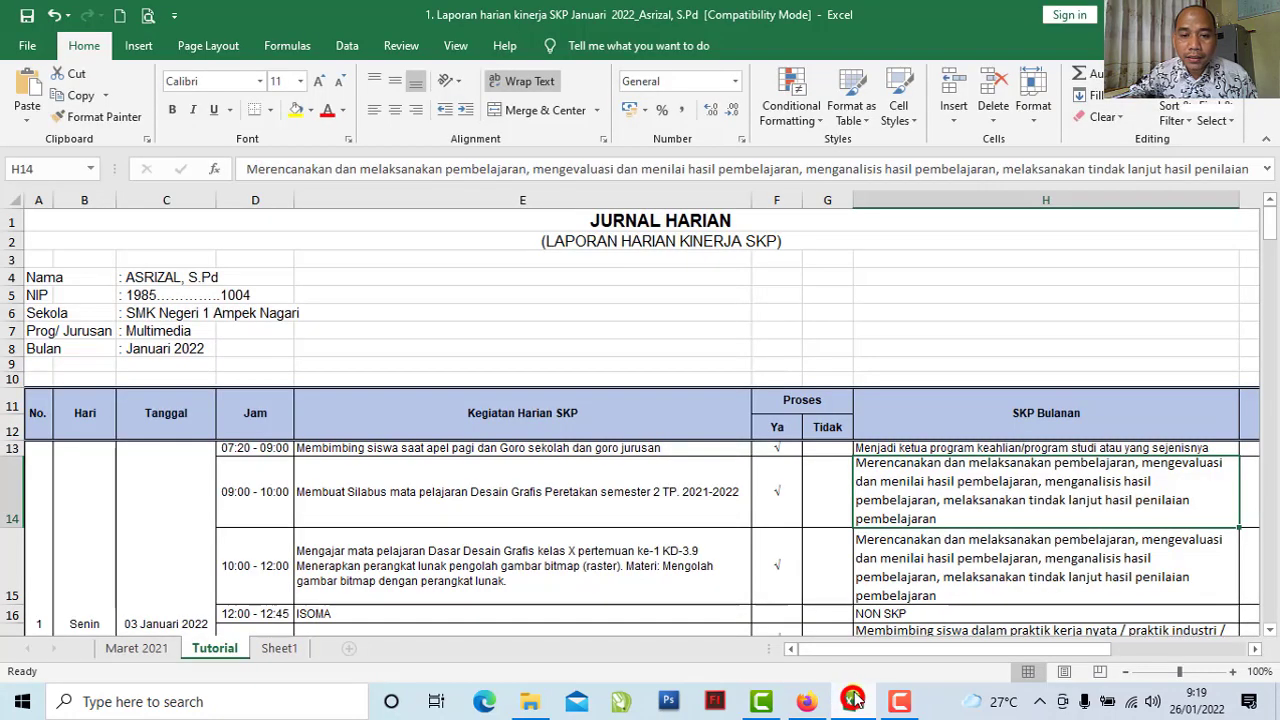
left_click(762, 450)
left_click(778, 492)
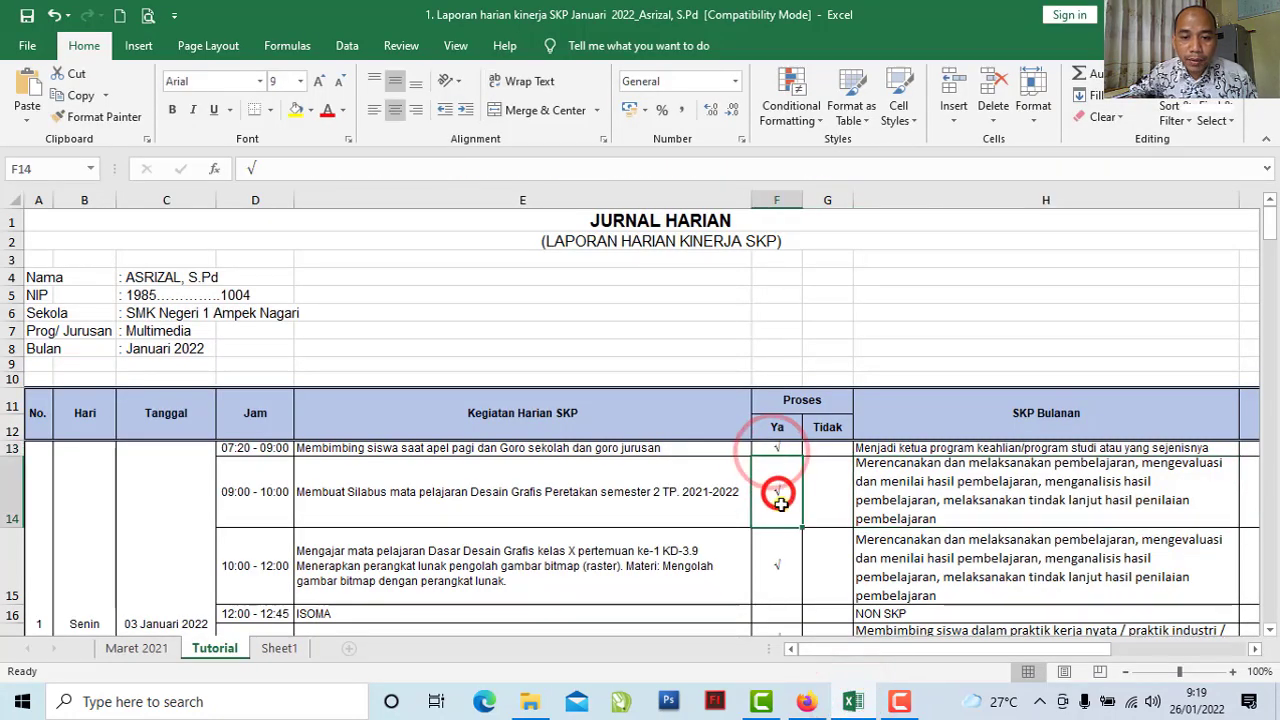
left_click(782, 401)
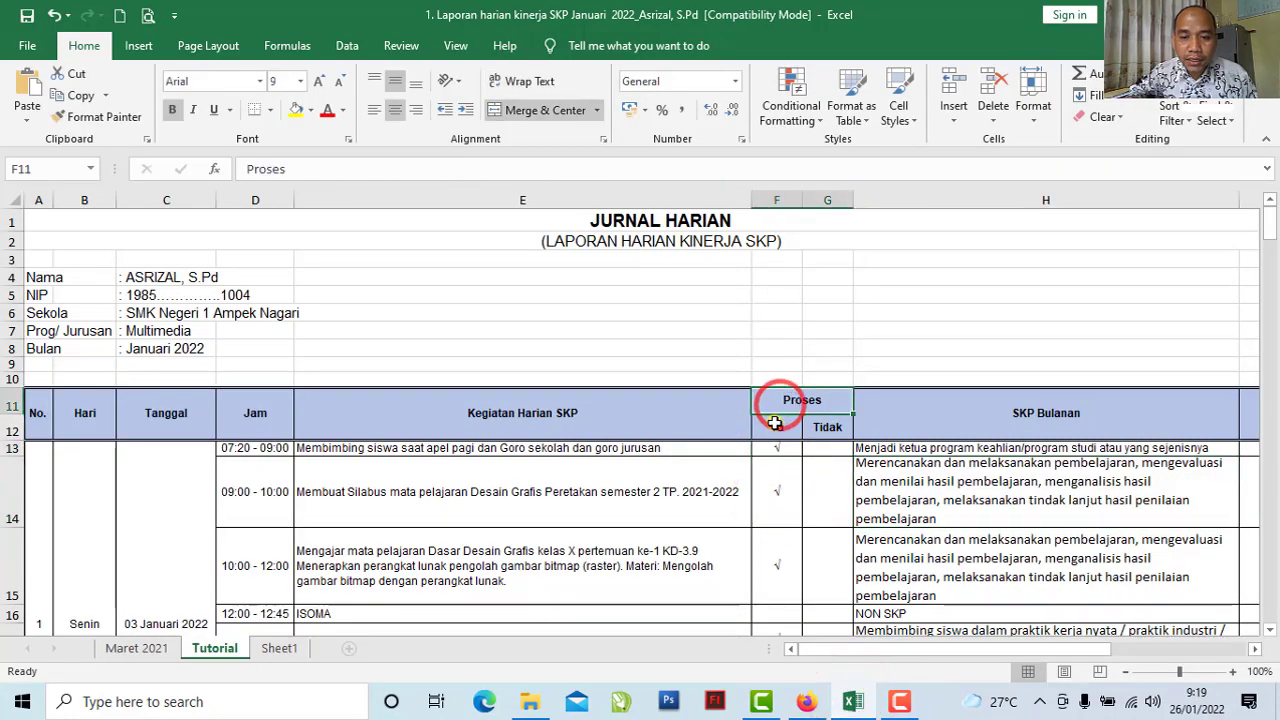
left_click(777, 426)
left_click(780, 489)
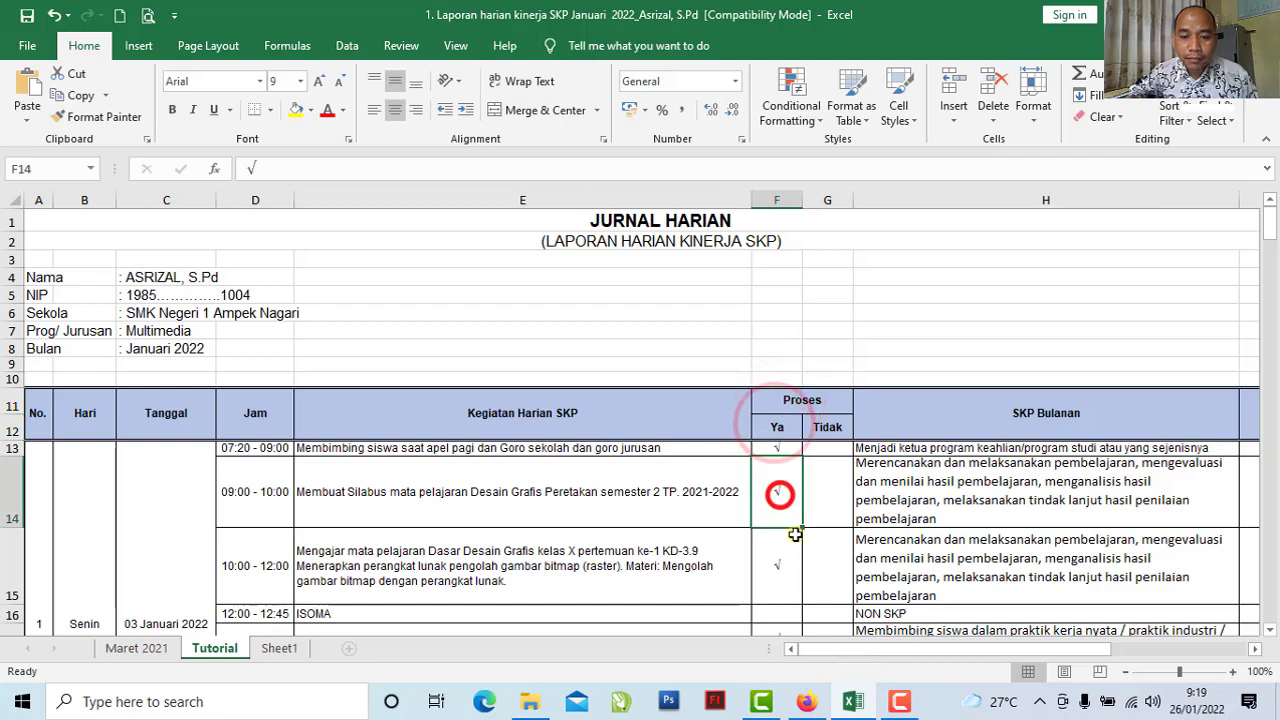
Switch back to the EKINERJA form, mark the activity as Proses, and save the daily report, confirming both questions
left_click(806, 701)
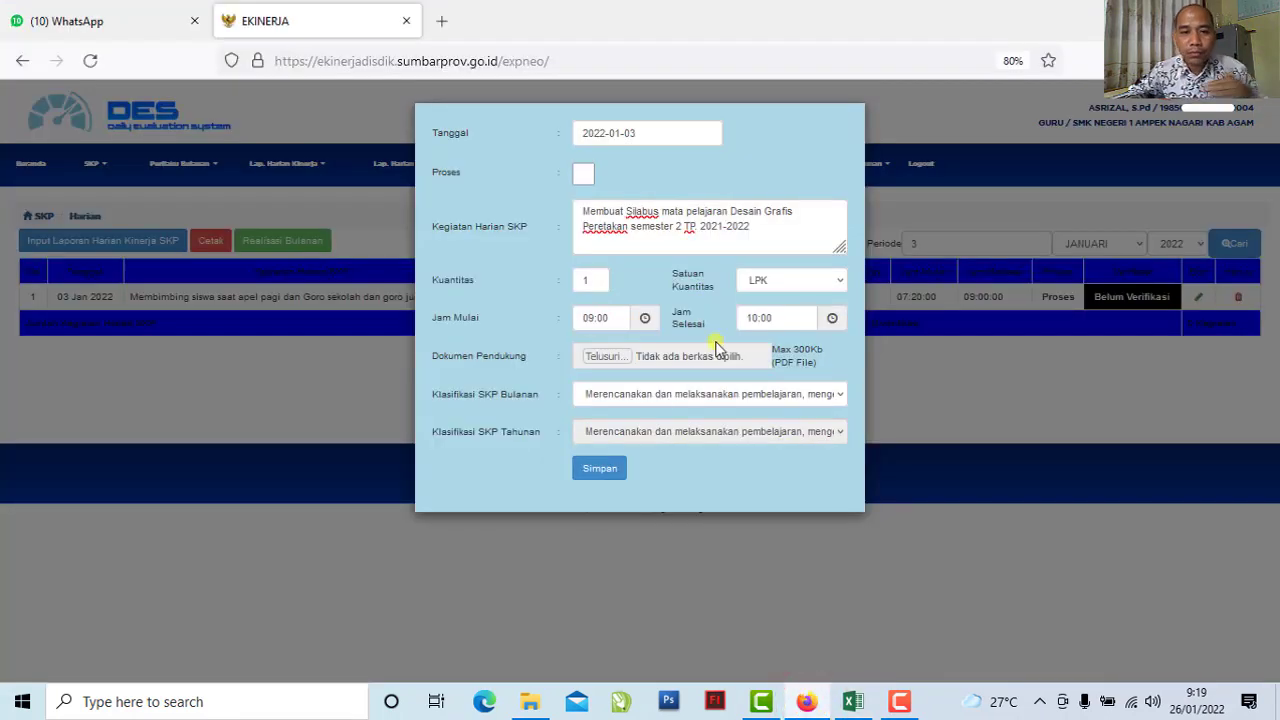
left_click(585, 177)
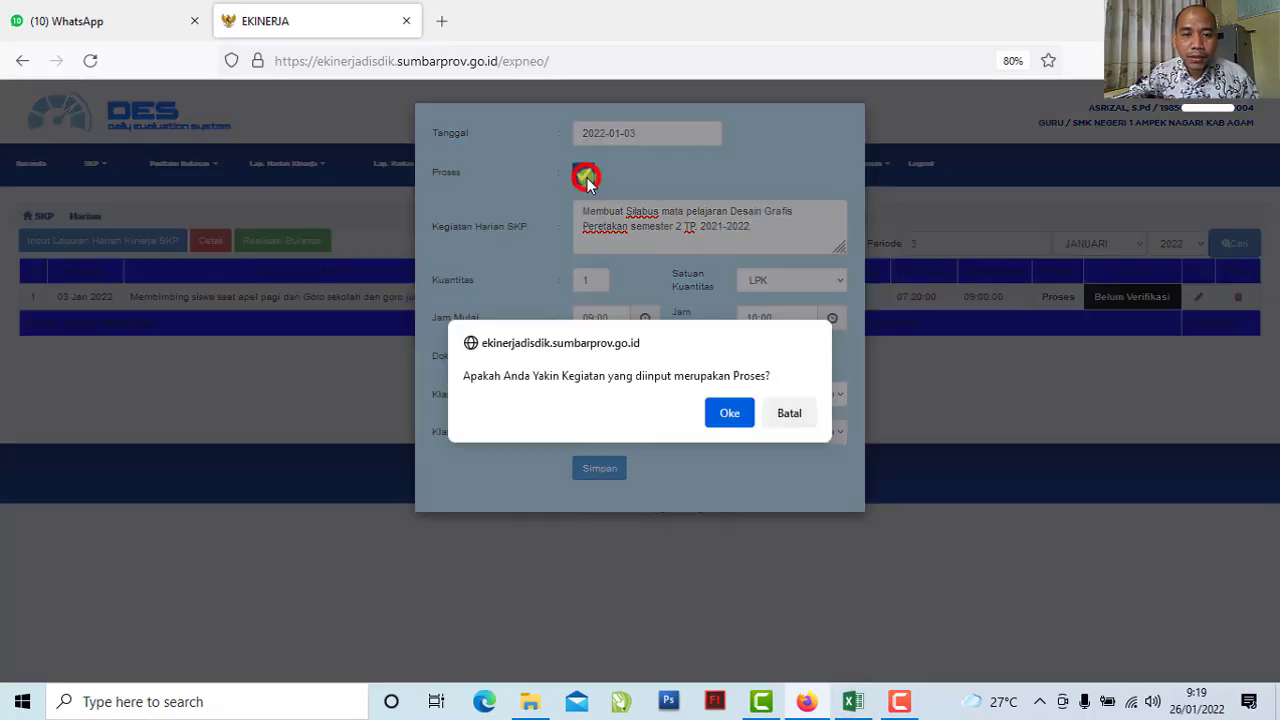
left_click(729, 413)
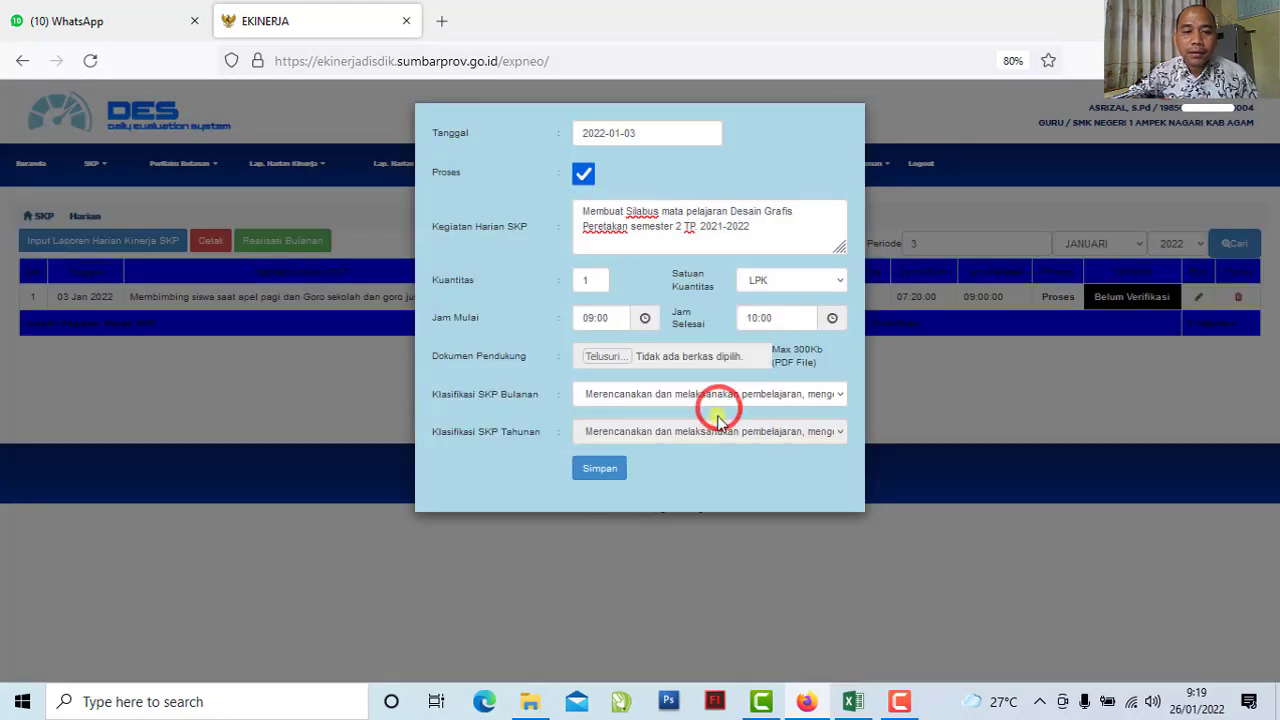
left_click(598, 468)
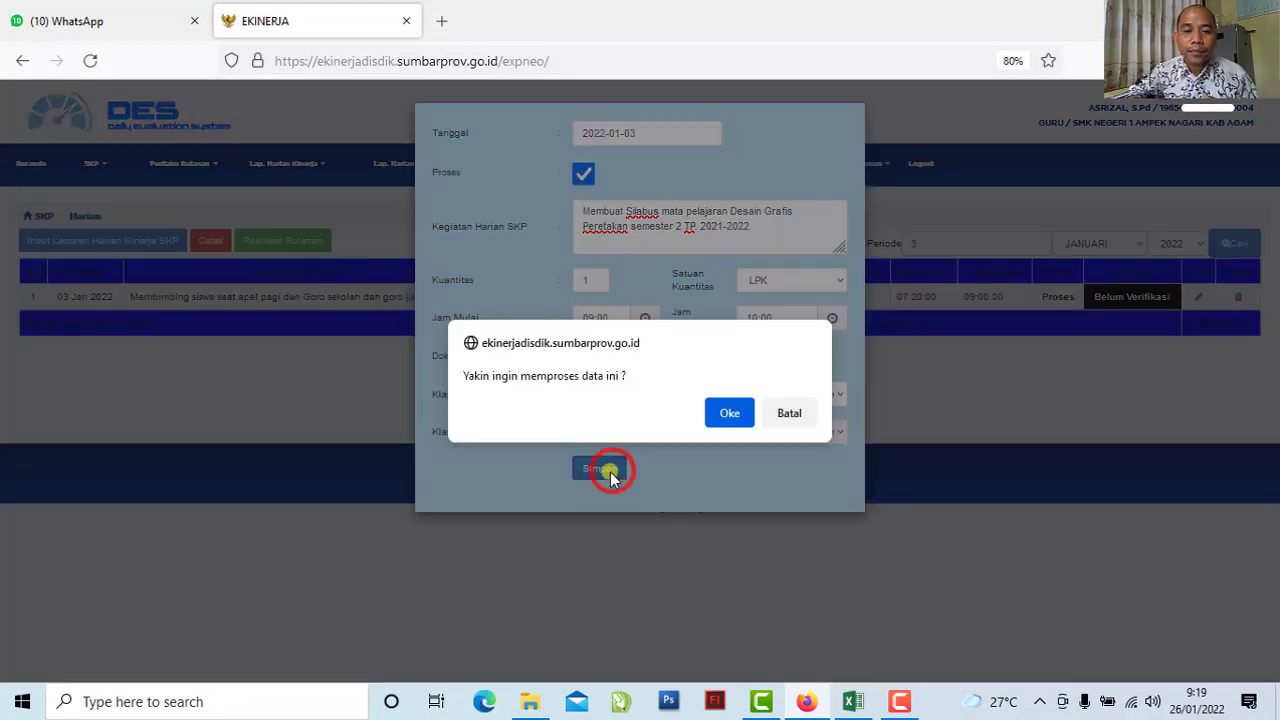
left_click(716, 418)
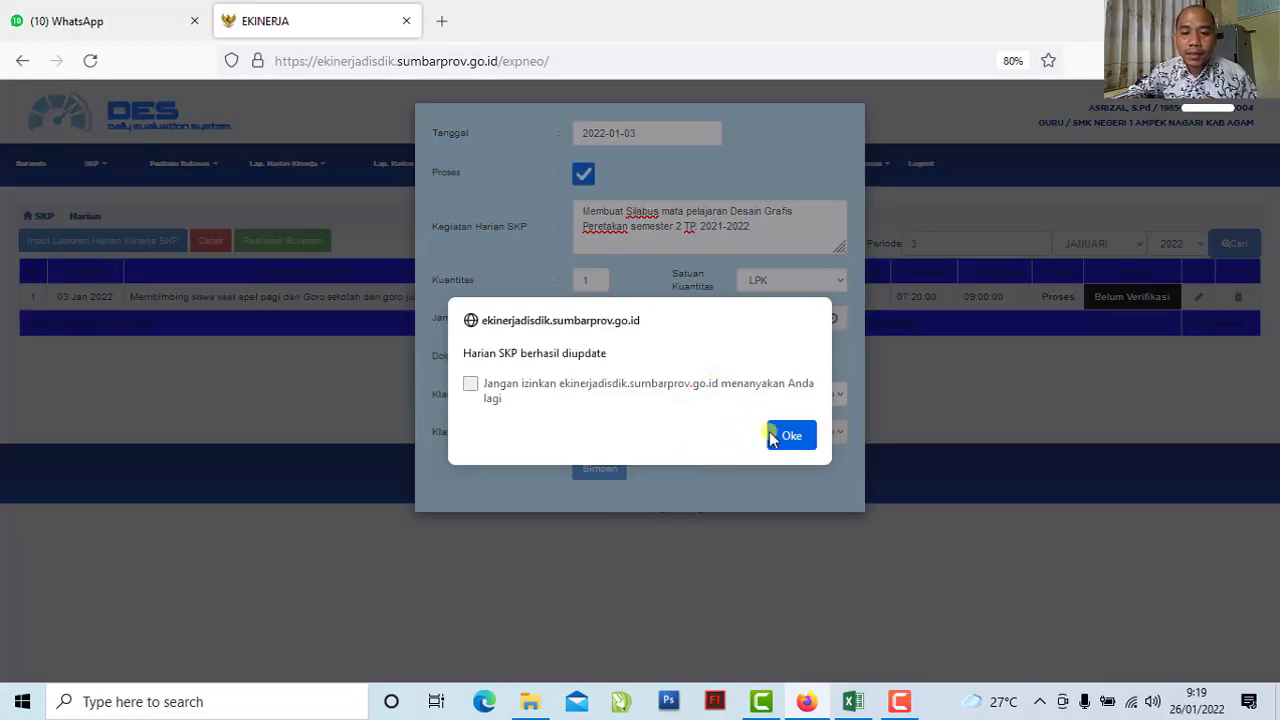
Dismiss the update notice and review the syllabus activity's row in the daily SKP report list
left_click(772, 437)
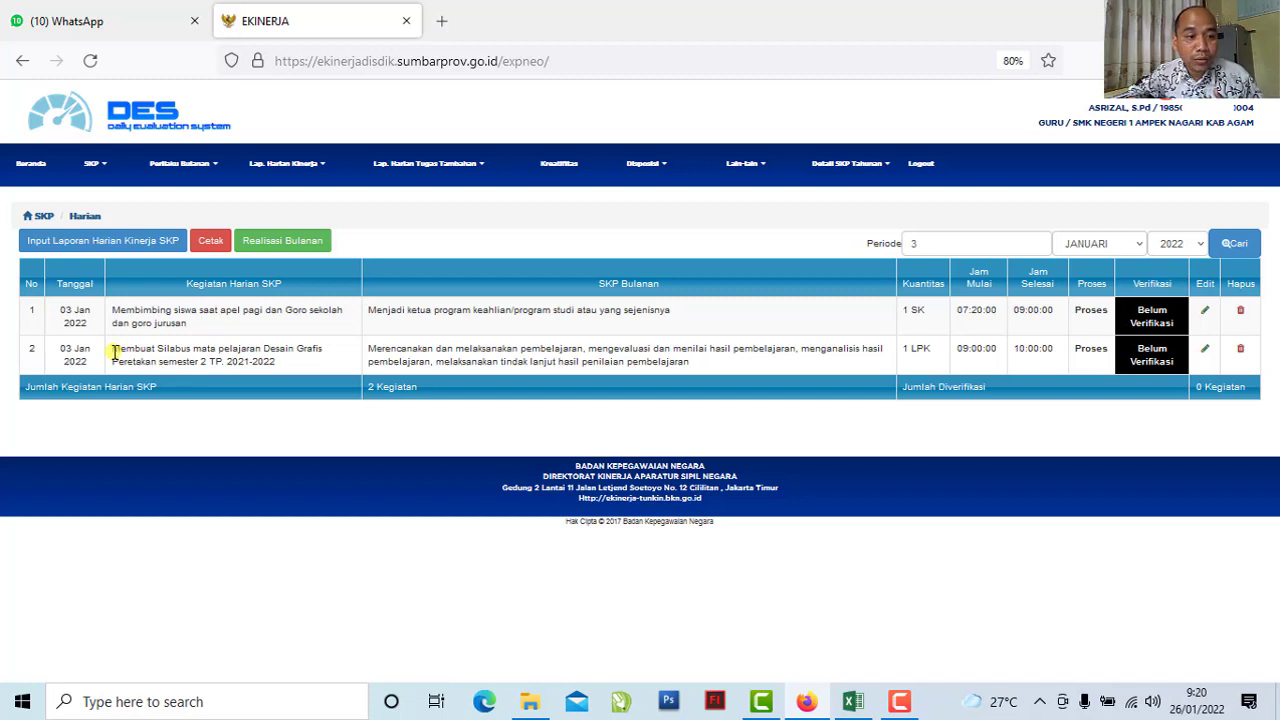
left_click_drag(70, 353, 249, 363)
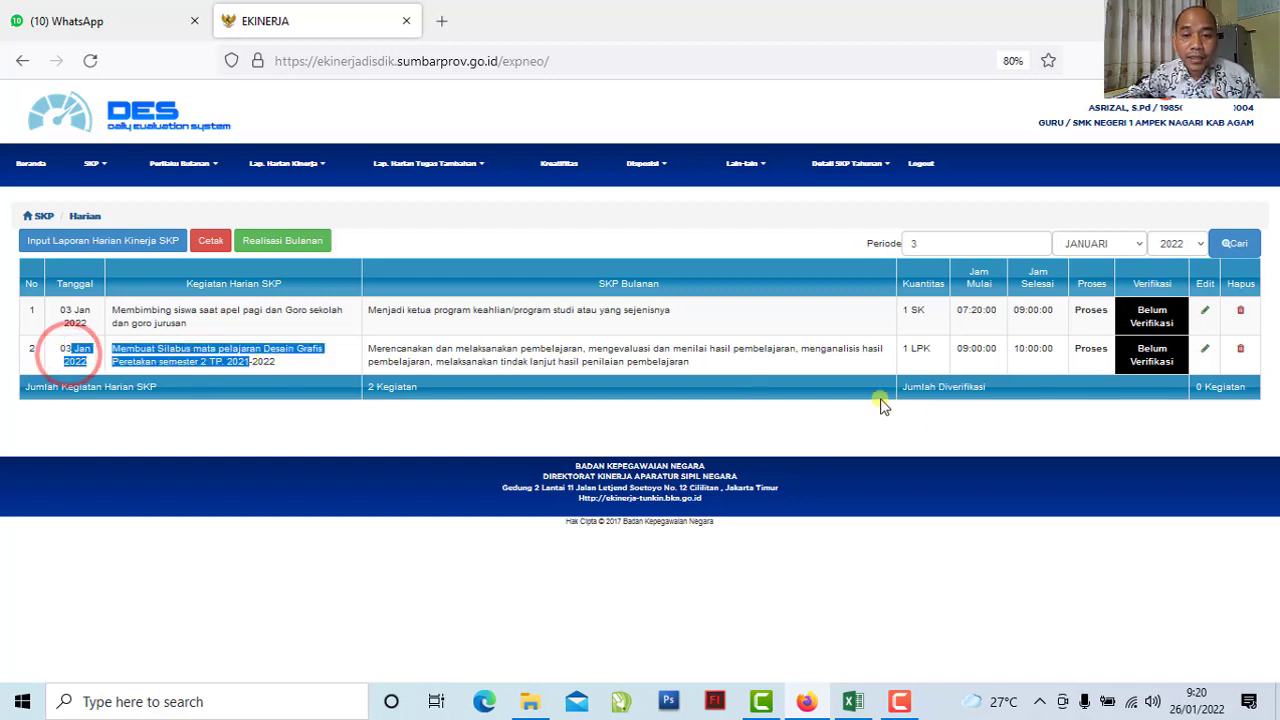
left_click(925, 352)
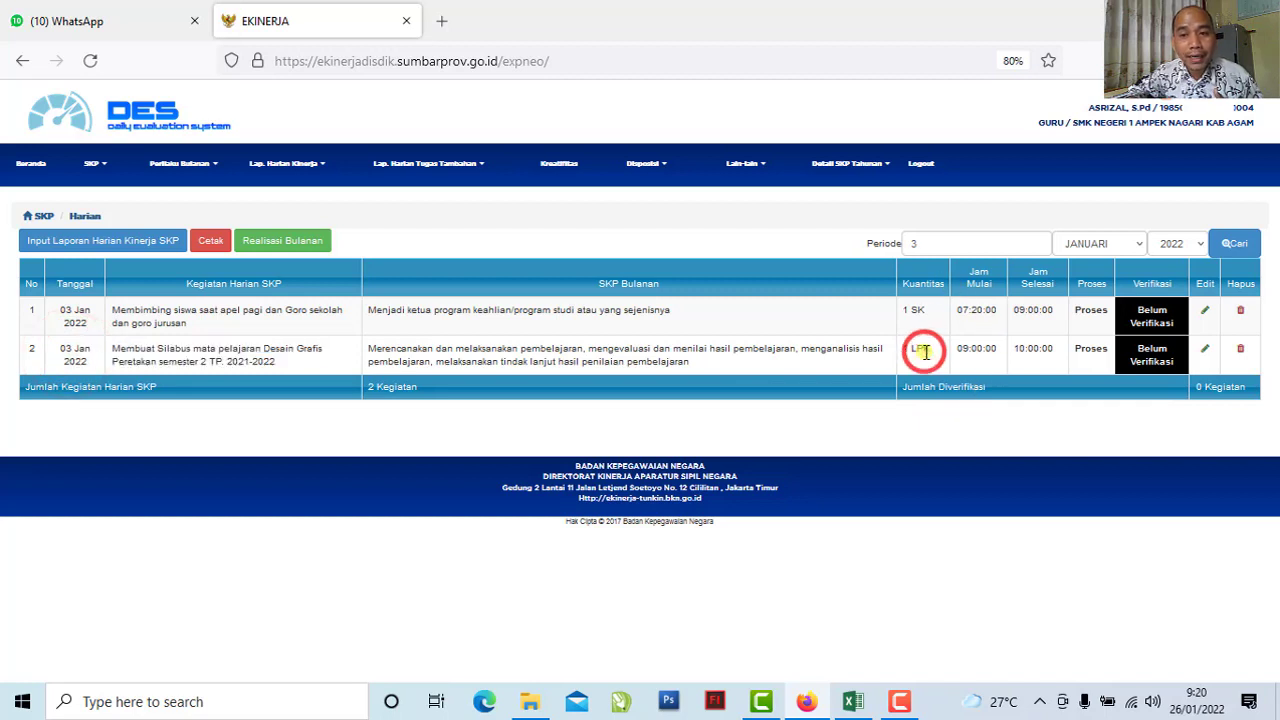
left_click(1092, 348)
left_click(1094, 313)
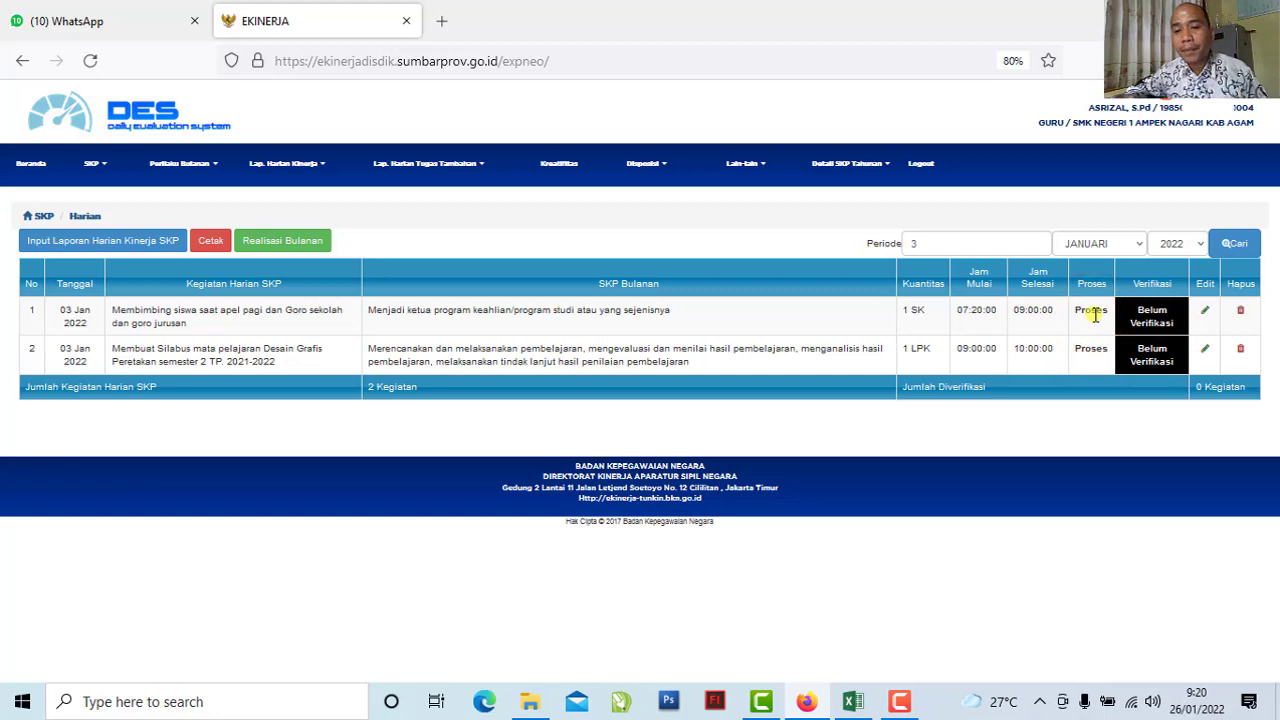
Start a new daily SKP performance report and set its Tanggal to 2022-01-03
left_click(135, 250)
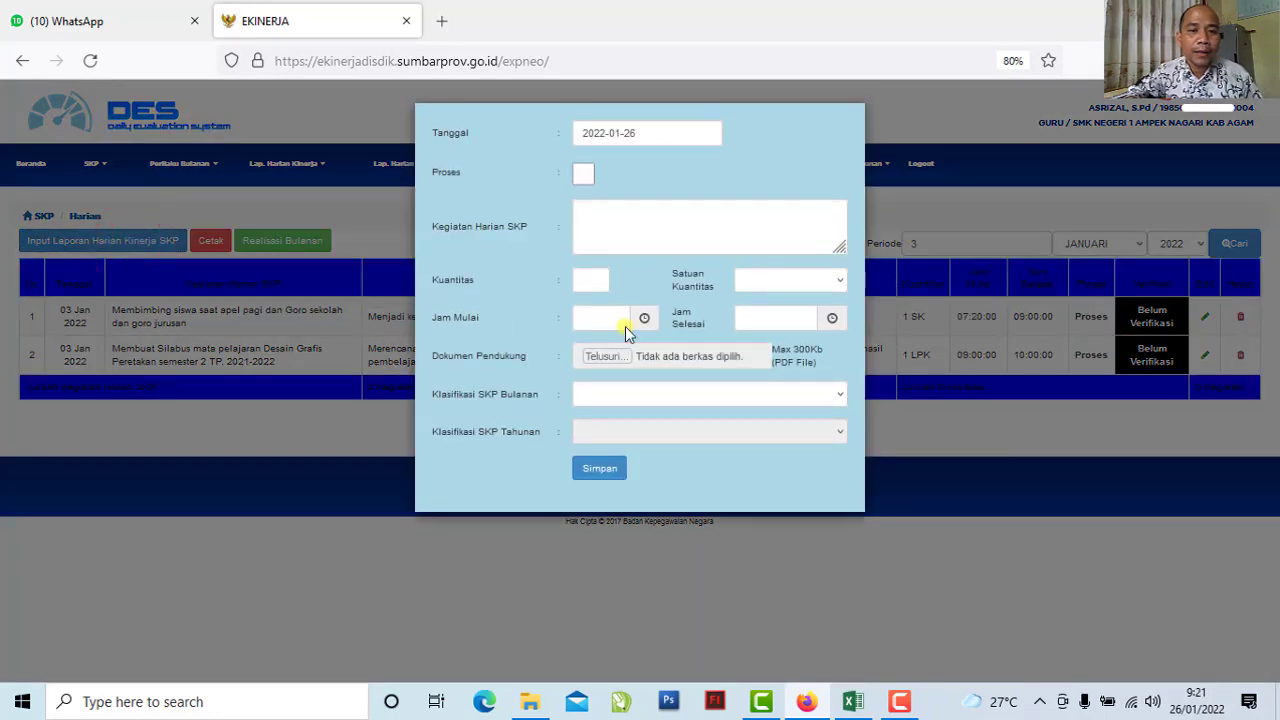
left_click(656, 134)
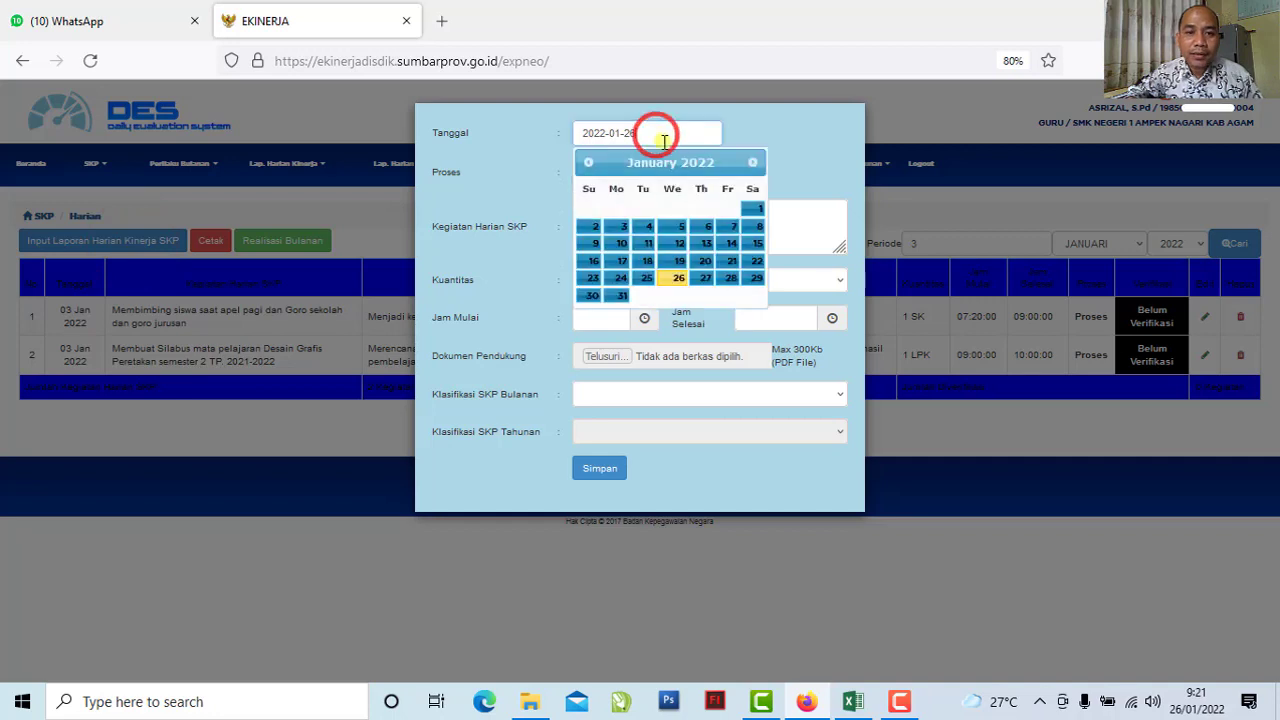
left_click(614, 230)
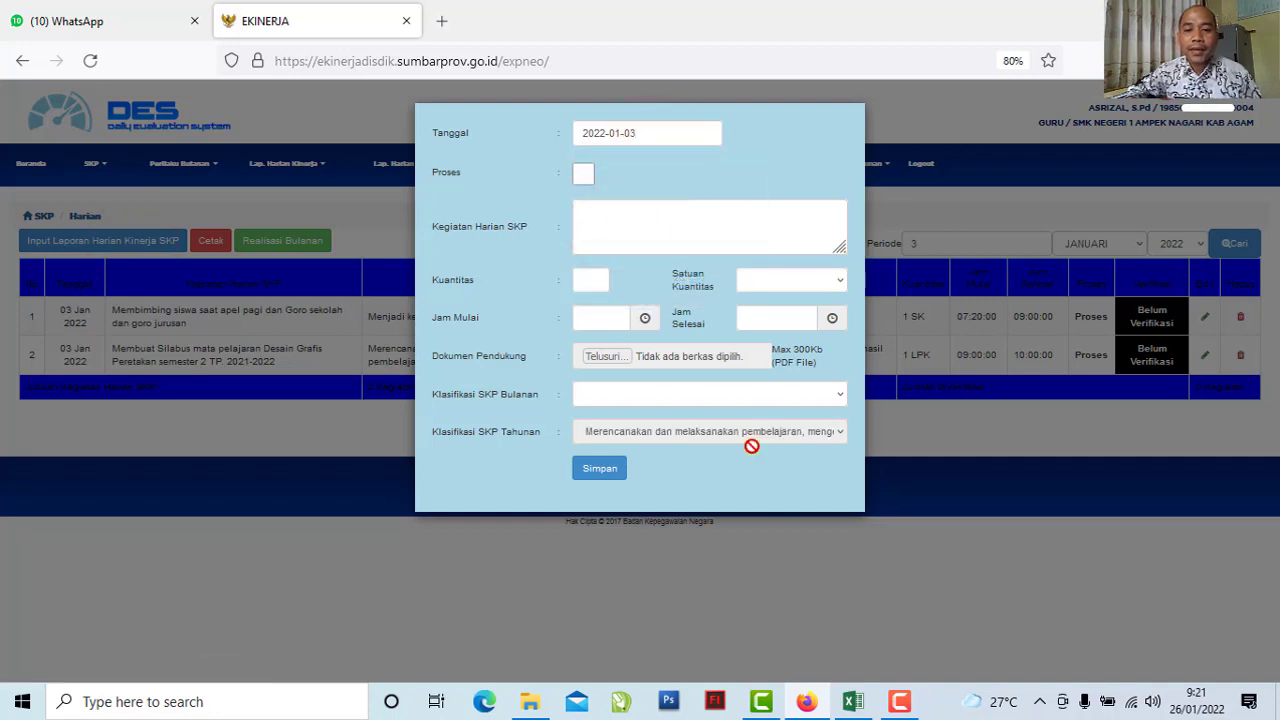
Switch to the Excel journal and copy the full text of the Dasar Desain Grafis kelas X teaching activity in cell E15
left_click(852, 701)
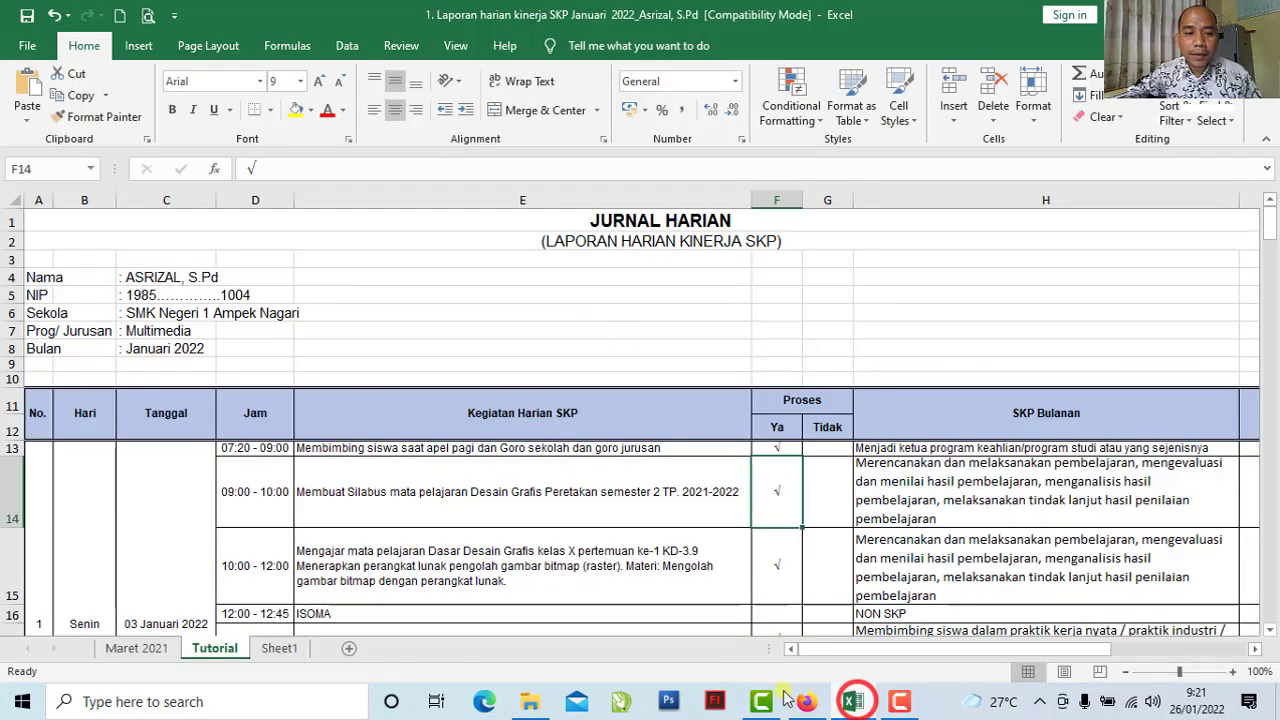
left_click(342, 567)
scroll(335, 572, "down", 2)
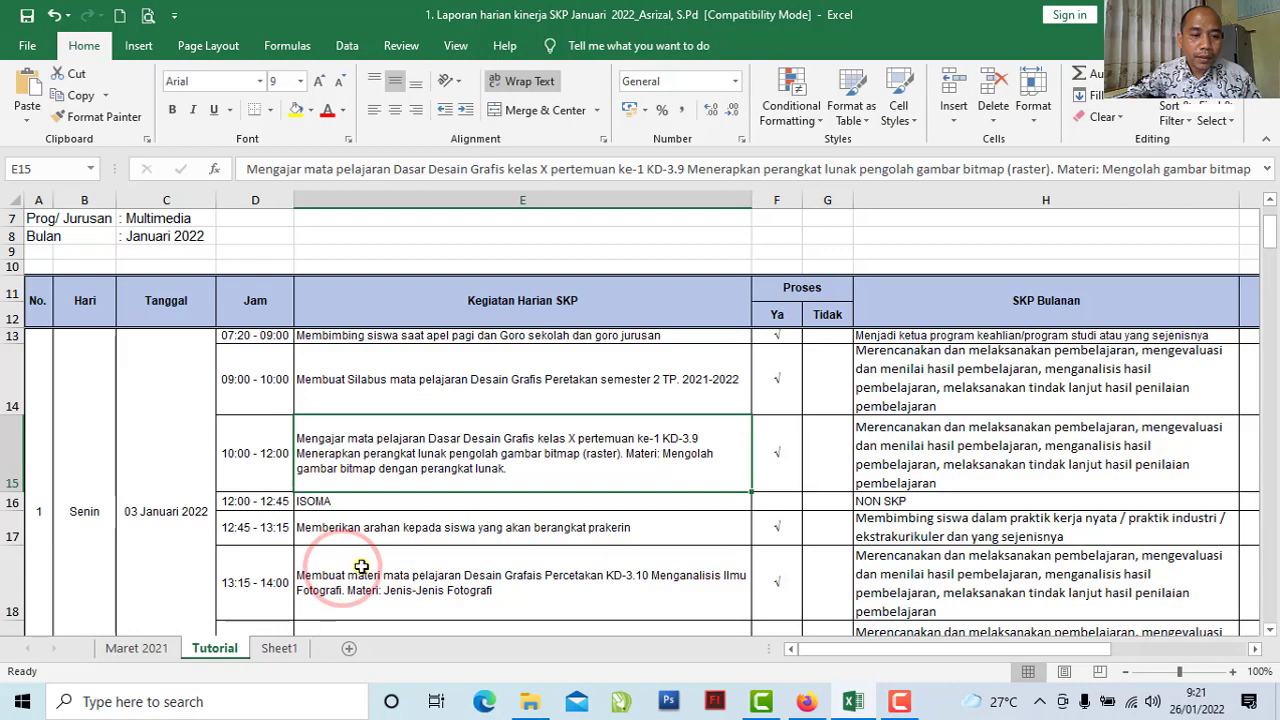
double_click(519, 470)
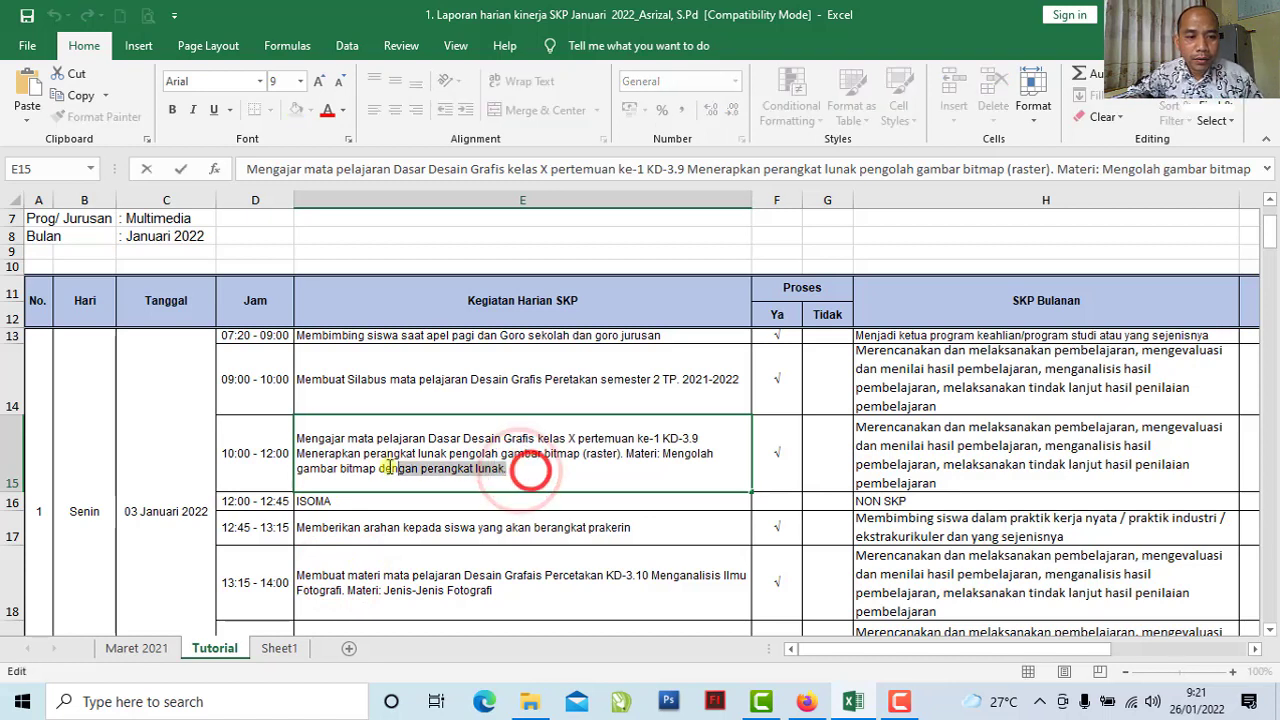
left_click_drag(519, 470, 300, 440)
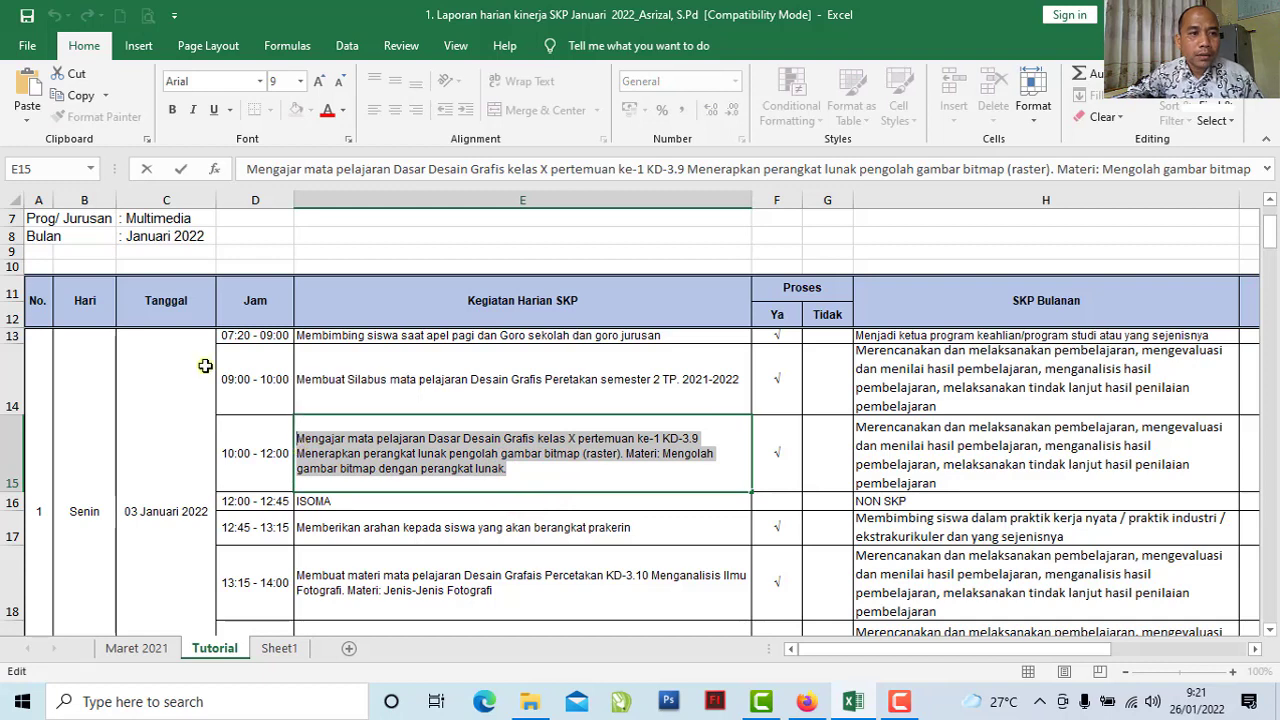
left_click(80, 96)
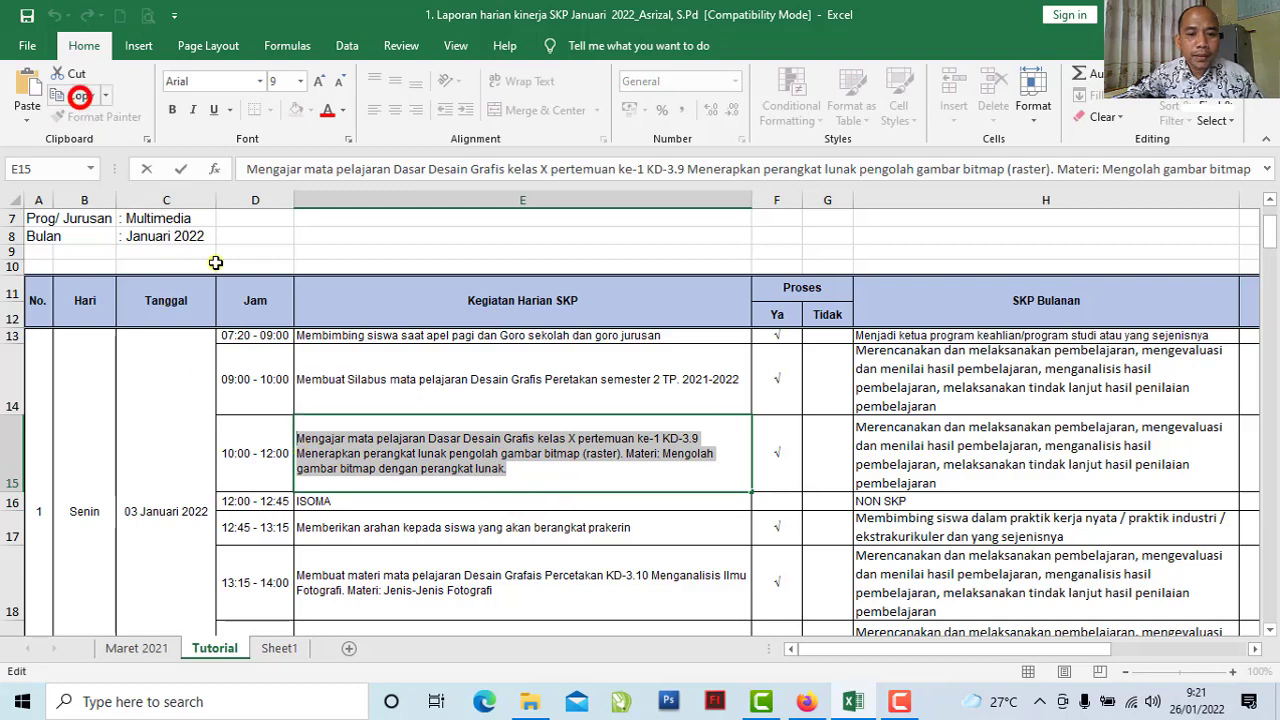
Switch back to the EKINERJA form, paste the copied activity text into Kegiatan Harian SKP, and mark the report as Proses
left_click(806, 701)
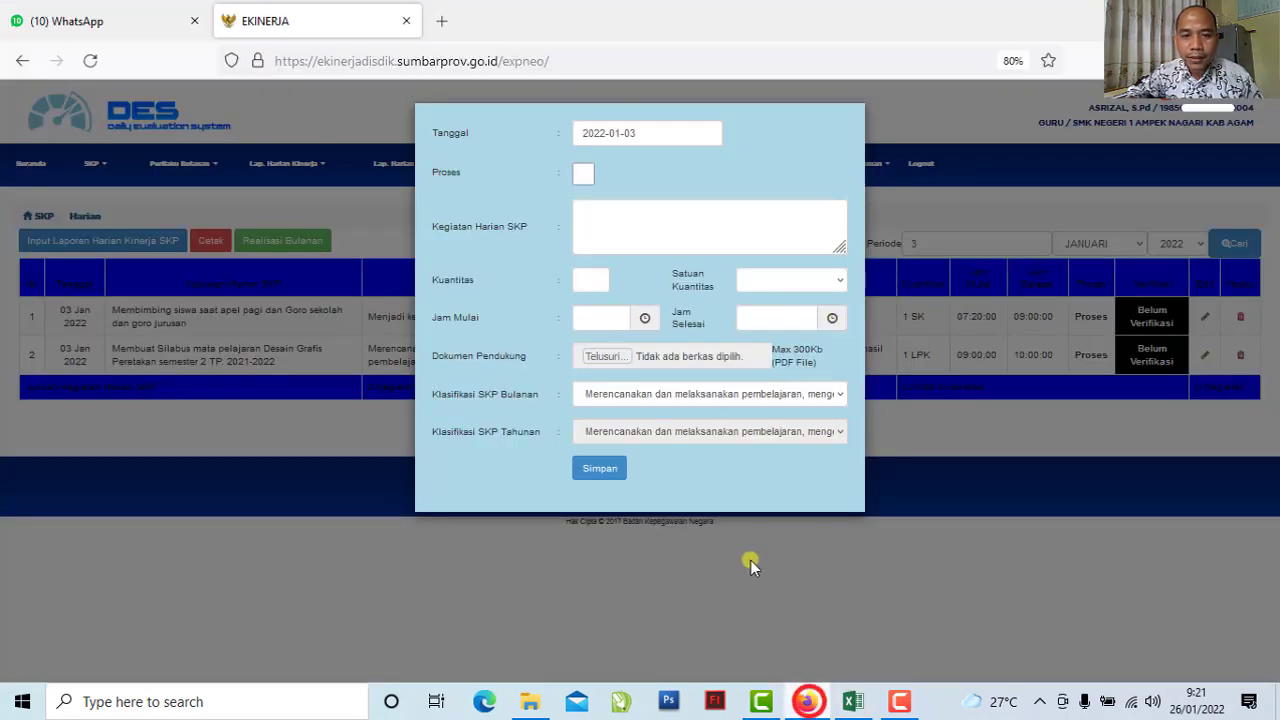
right_click(651, 226)
left_click(705, 366)
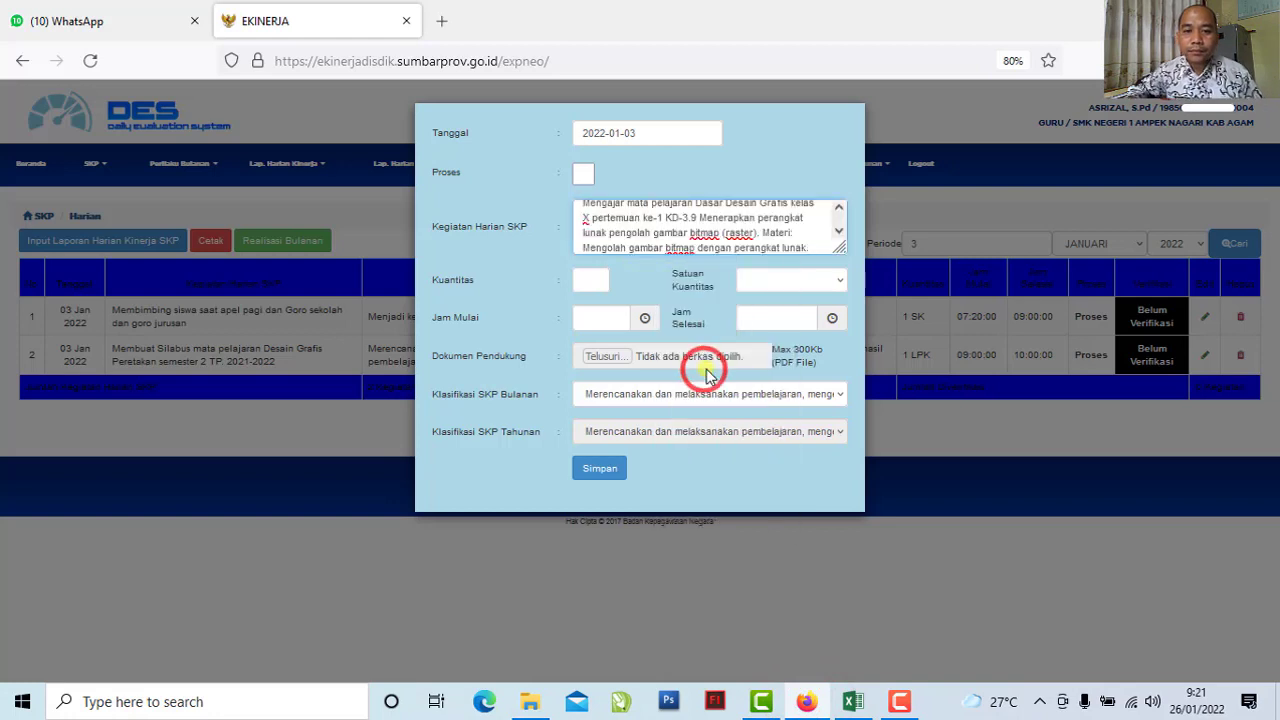
scroll(647, 226, "up", 3)
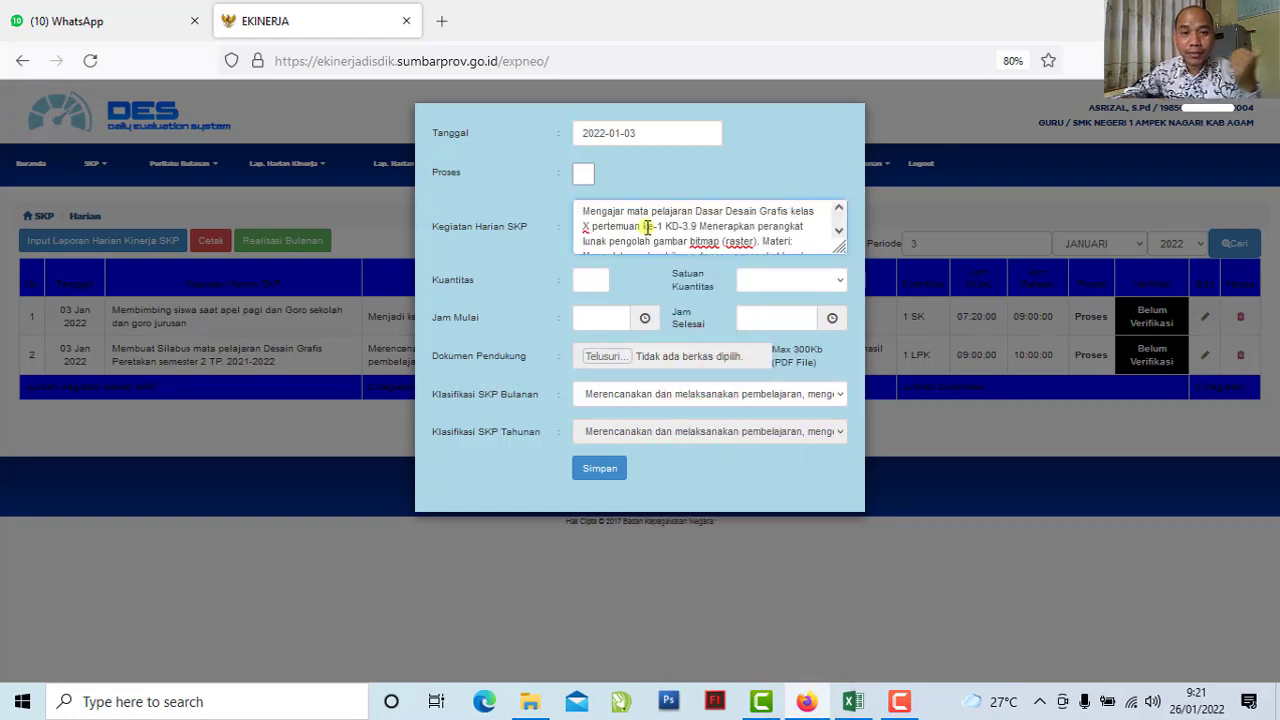
left_click(585, 175)
Set the report's Kuantitas to 0 and its Satuan Kuantitas to LPK
left_click(727, 405)
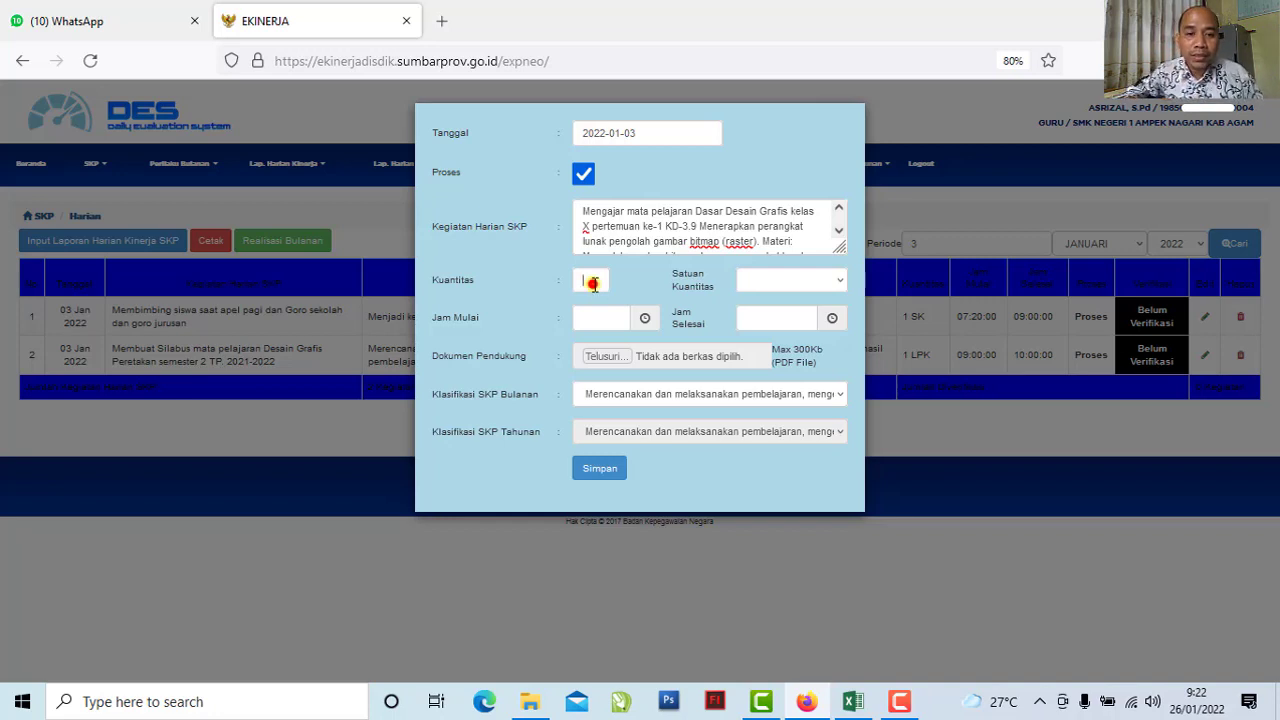
type("0")
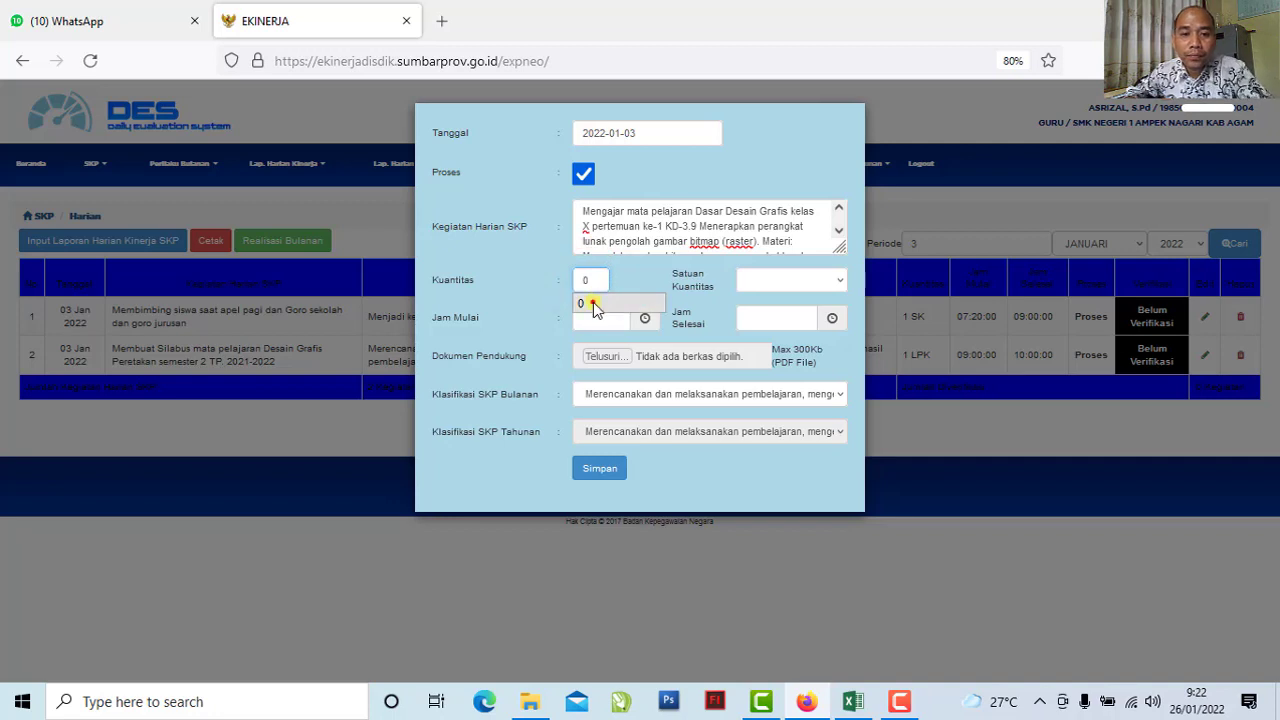
left_click(590, 303)
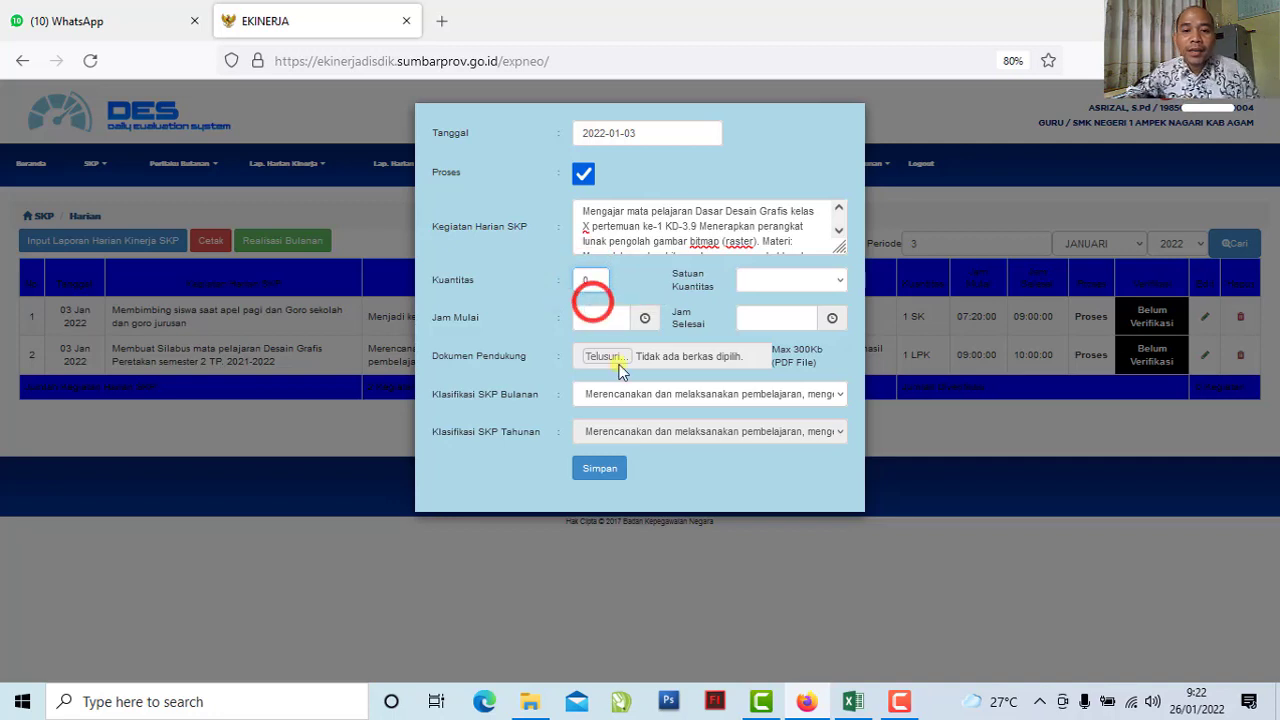
left_click(765, 281)
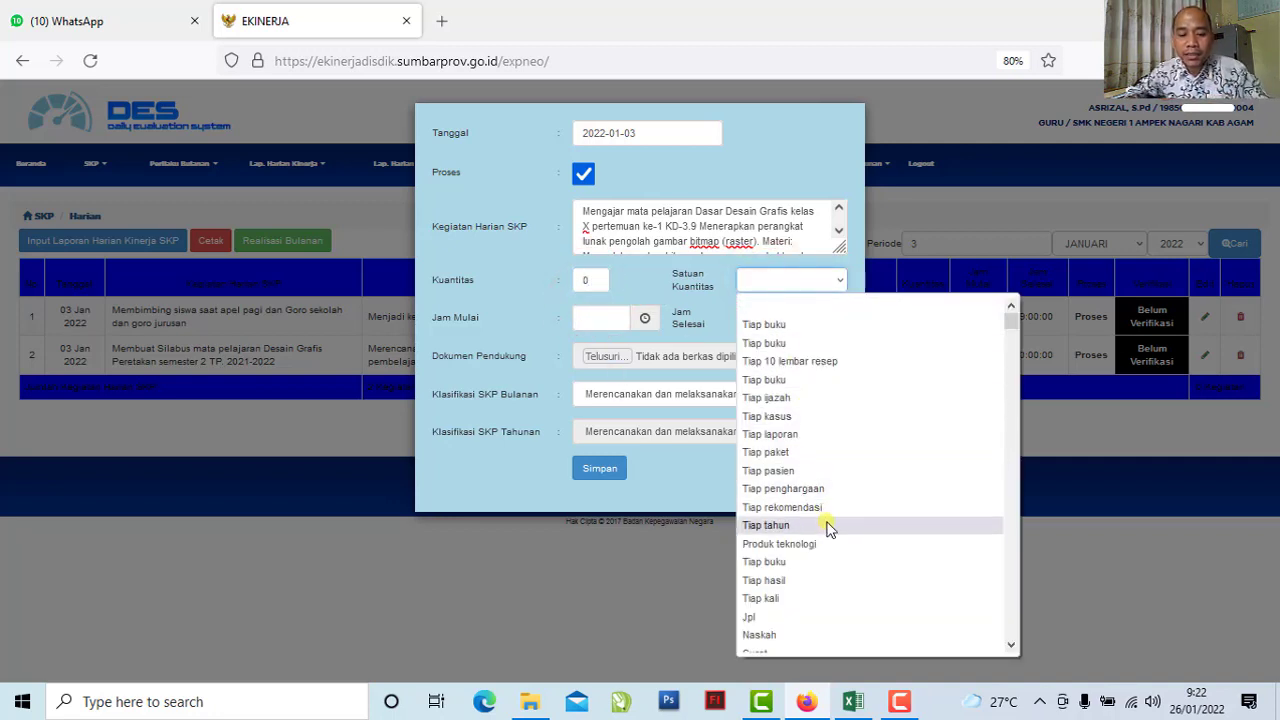
scroll(823, 520, "down", 10)
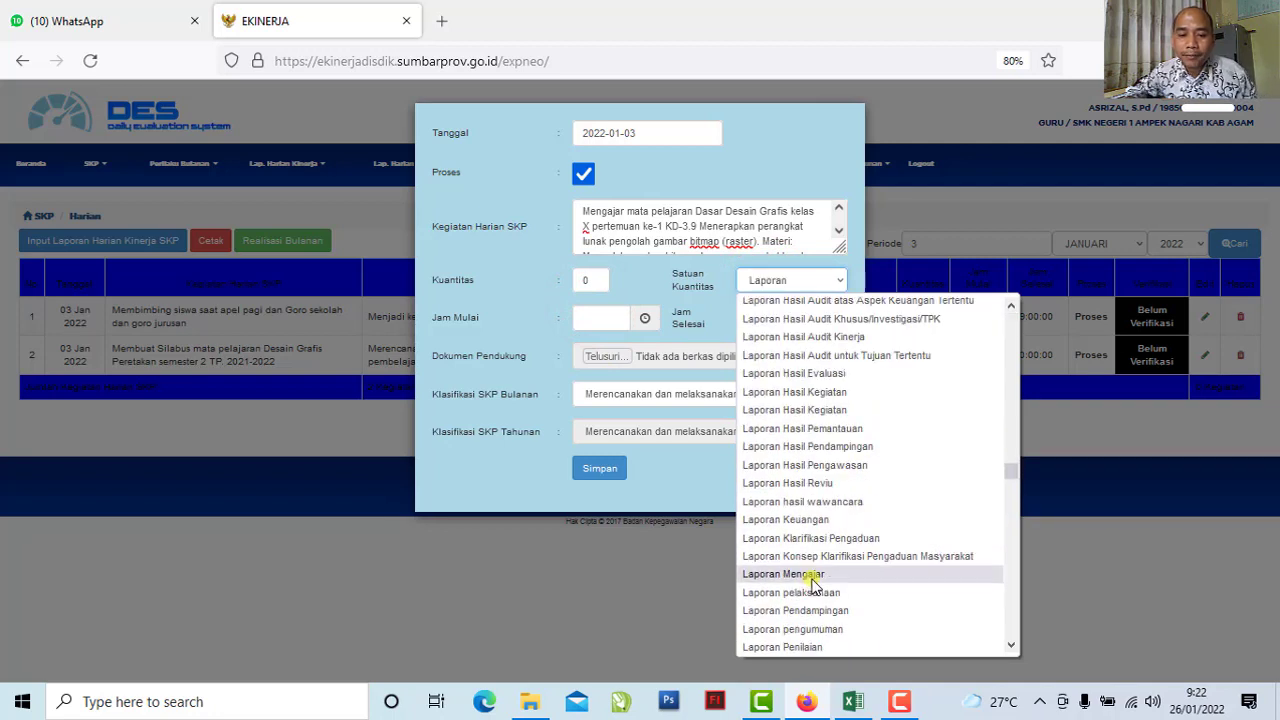
left_click(814, 574)
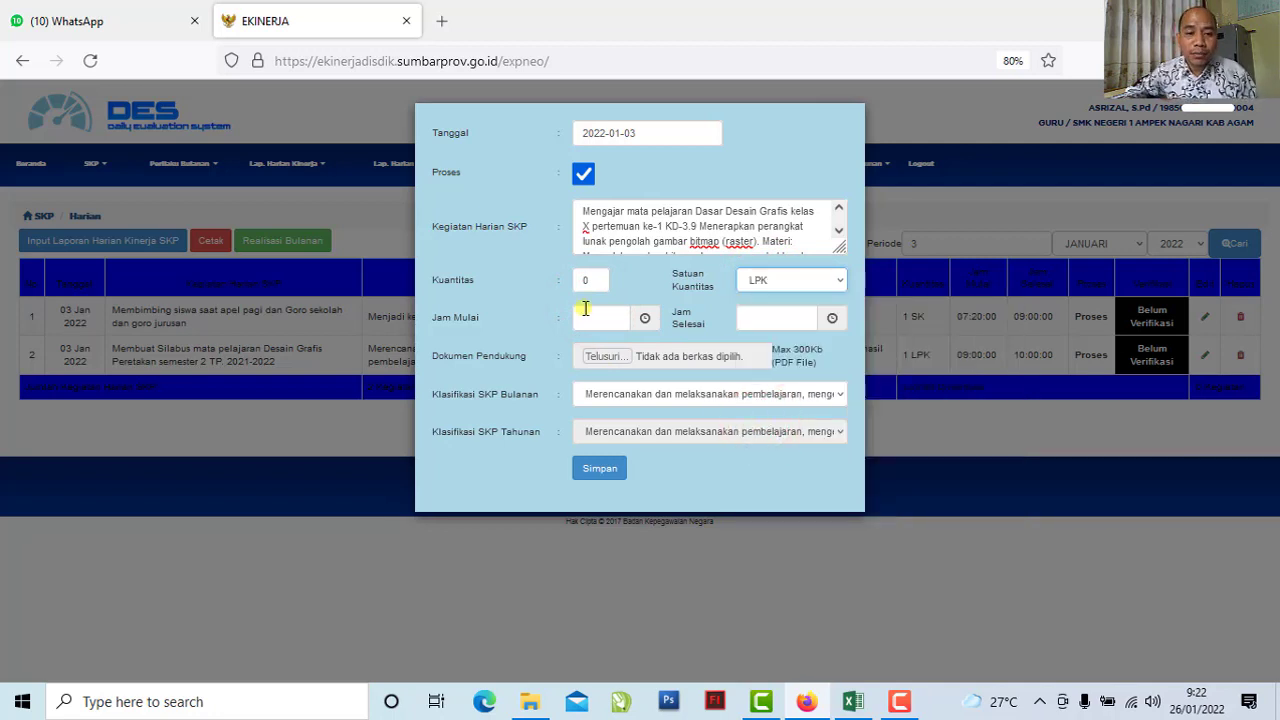
Look up the teaching activity's hours in the Excel journal and set Jam Mulai to 10:00 and Jam Selesai to 12:00 in the EKINERJA form
left_click(852, 700)
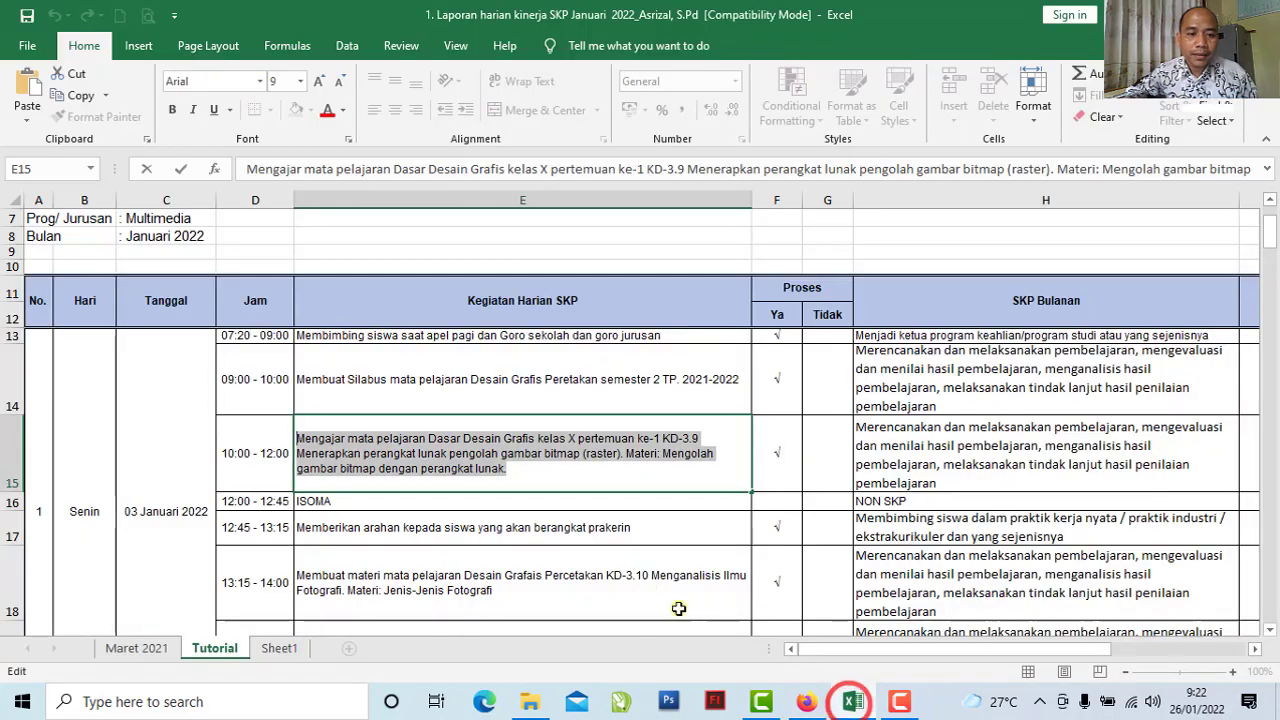
left_click(252, 476)
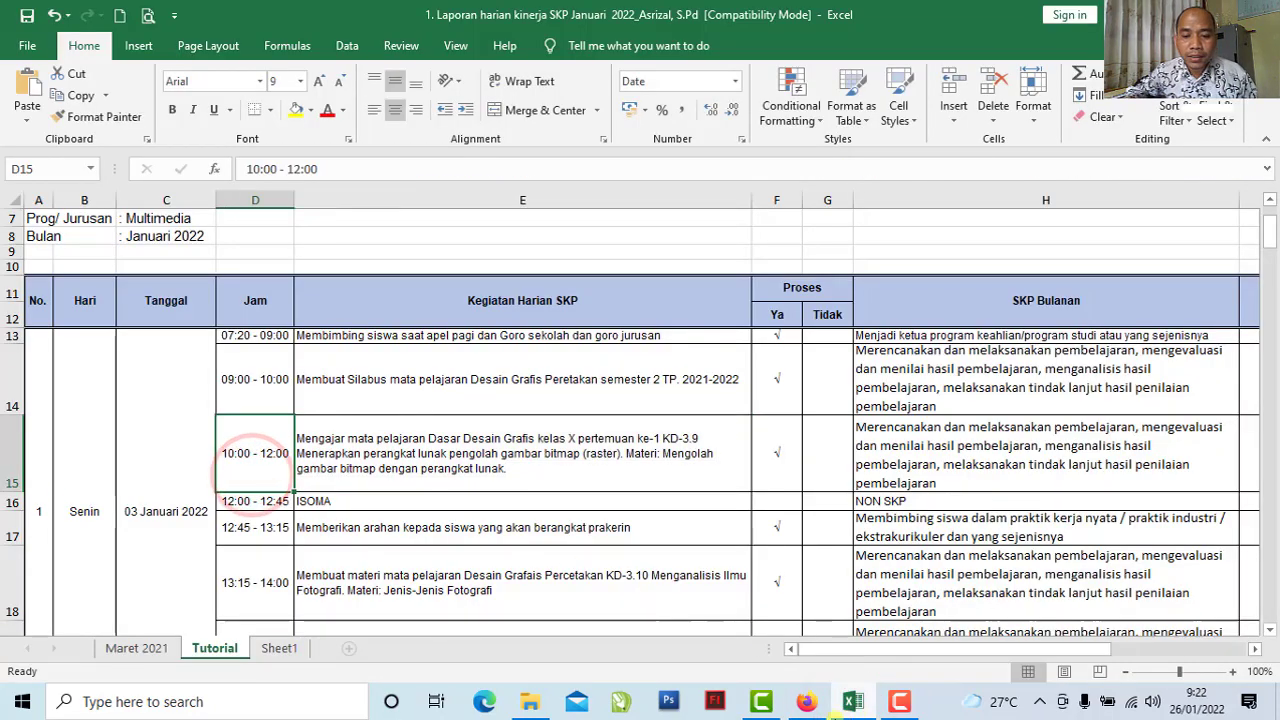
left_click(806, 703)
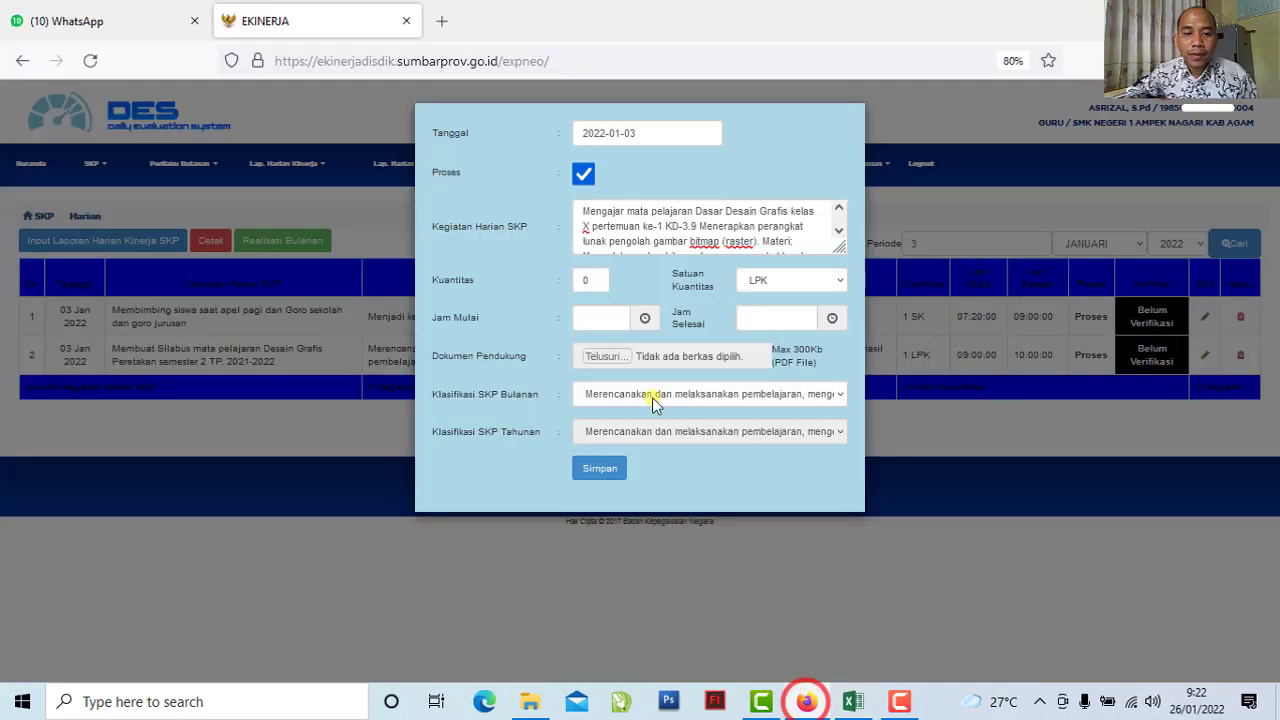
left_click(603, 318)
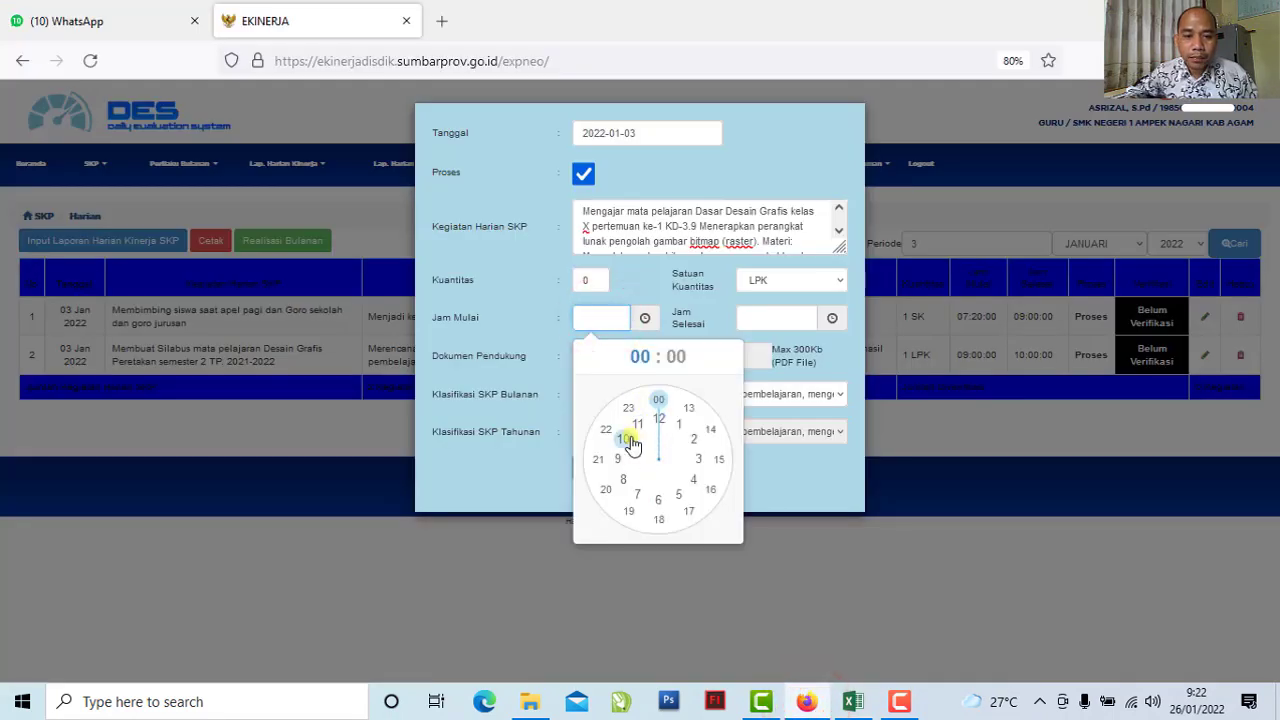
left_click(623, 437)
left_click(659, 401)
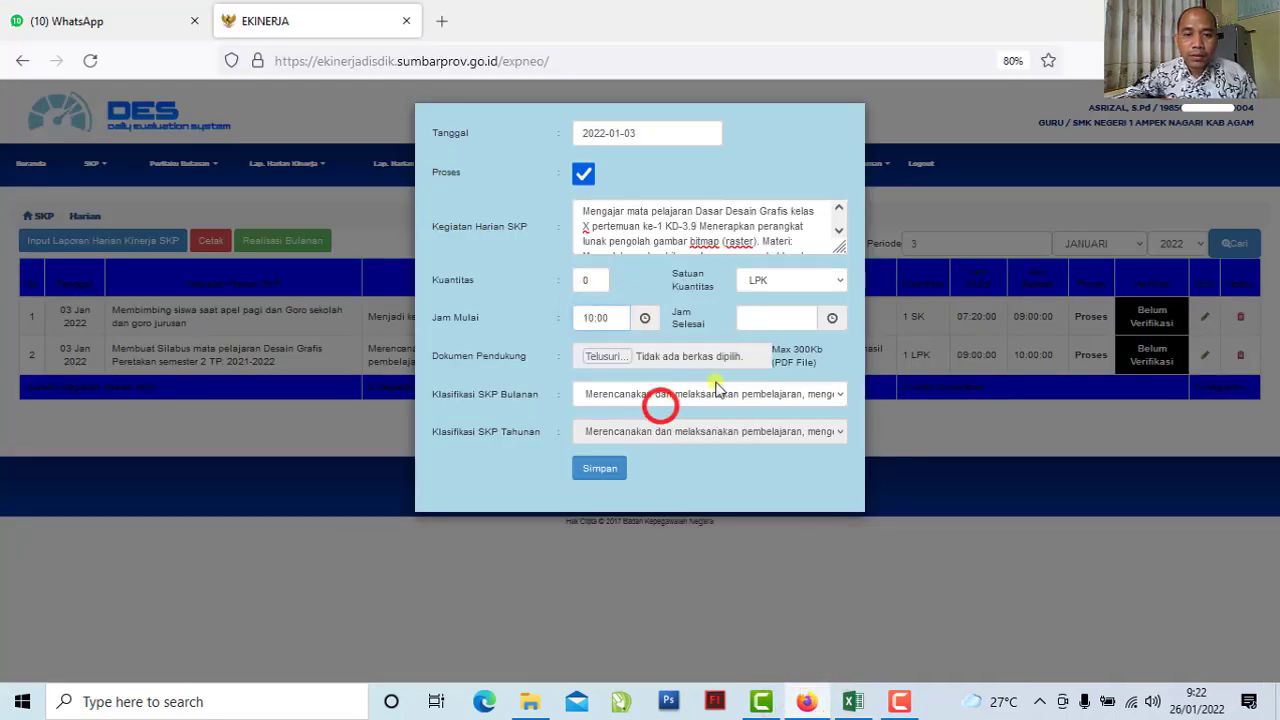
left_click(770, 320)
left_click(822, 420)
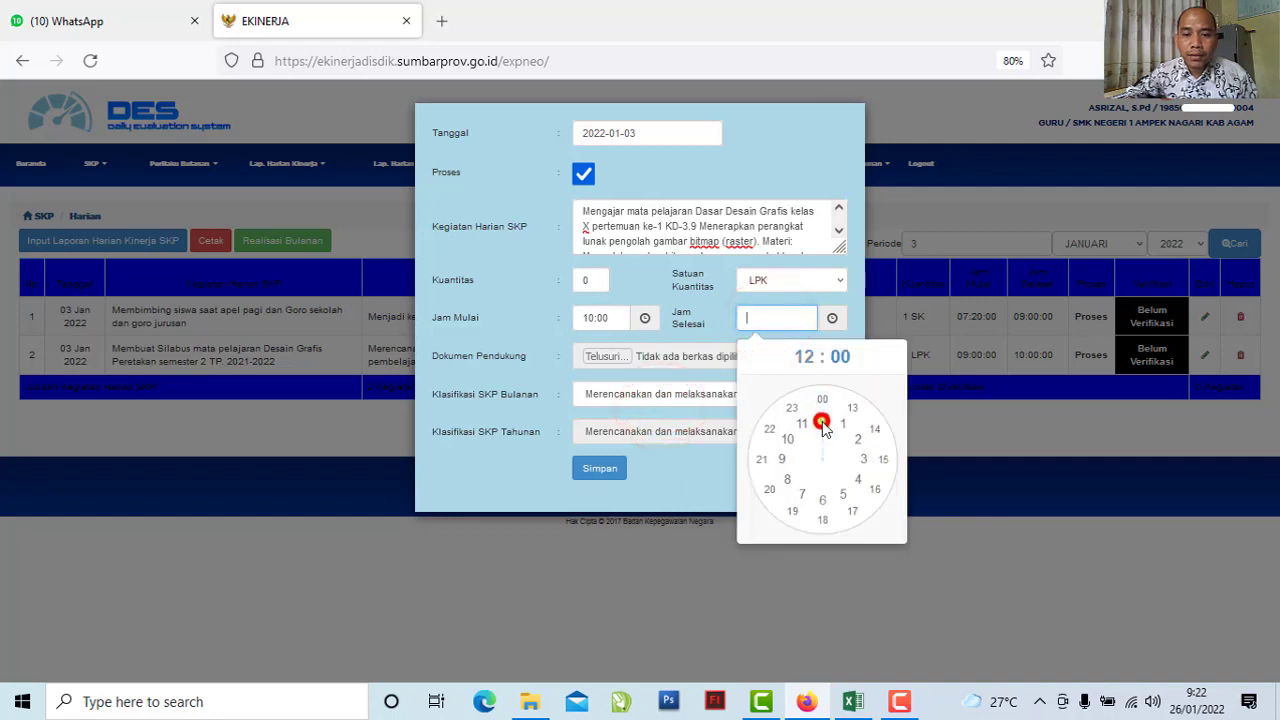
left_click(823, 404)
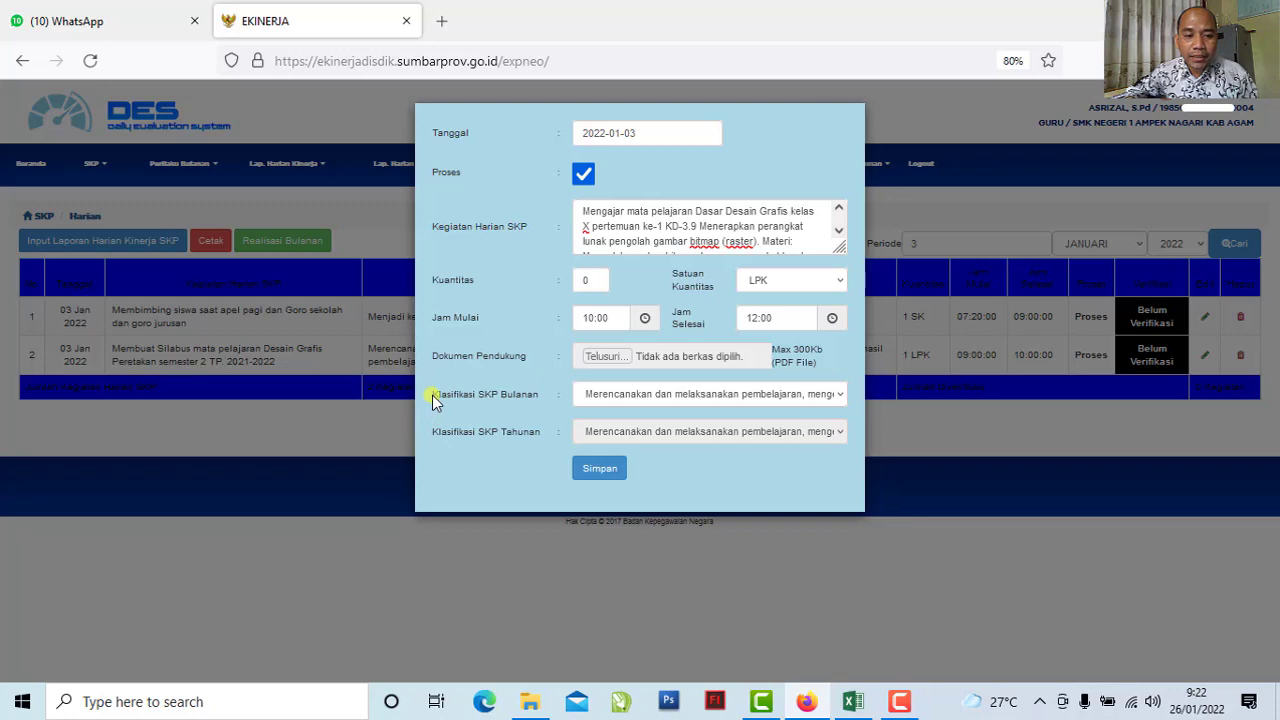
Check the activity's SKP Bulanan entry in the Excel journal and select "Merencanakan dan melaksanakan pembelajaran, mengevaluasi..." as Klasifikasi SKP Bulanan in EKINERJA
left_click_drag(431, 395, 546, 402)
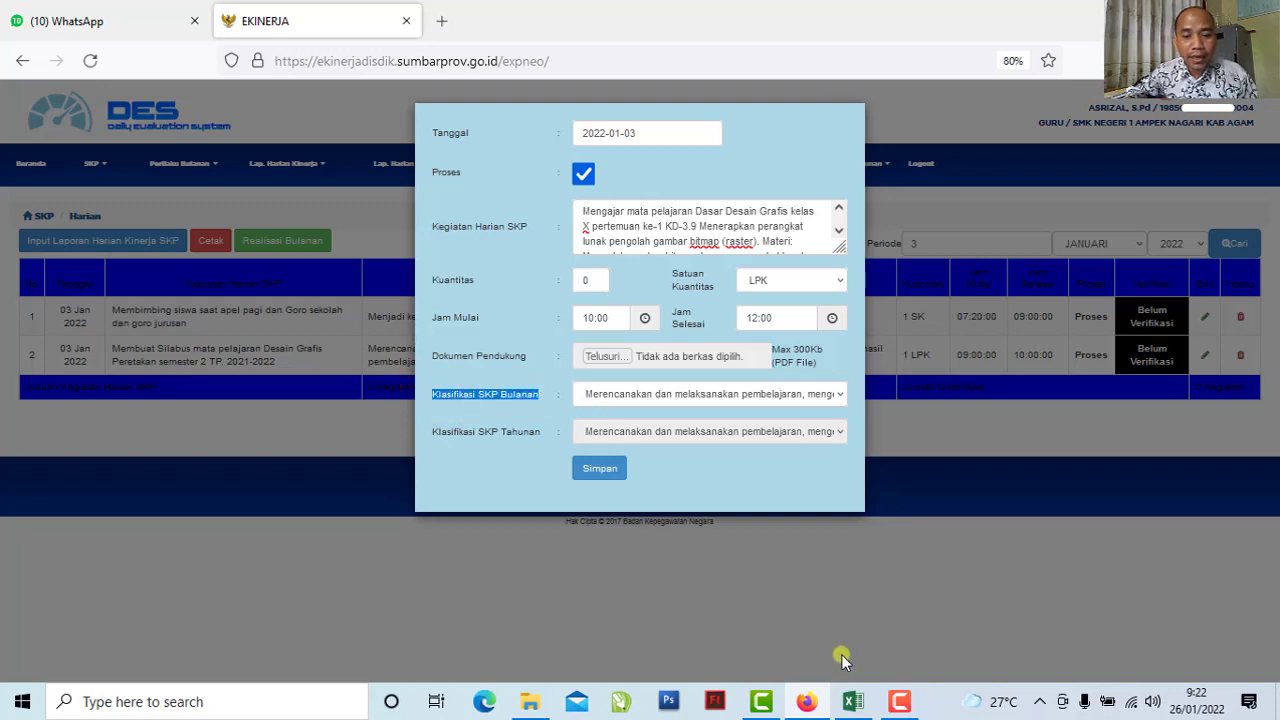
left_click(853, 701)
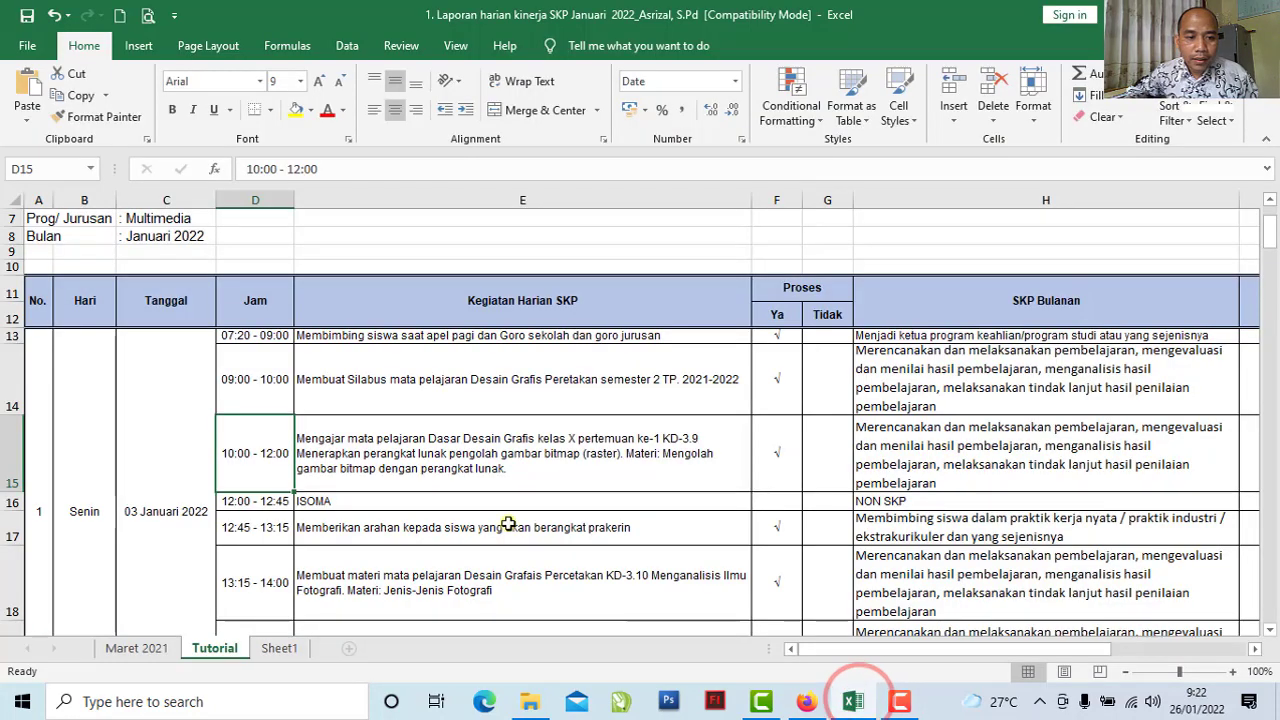
left_click(484, 464)
left_click(903, 456)
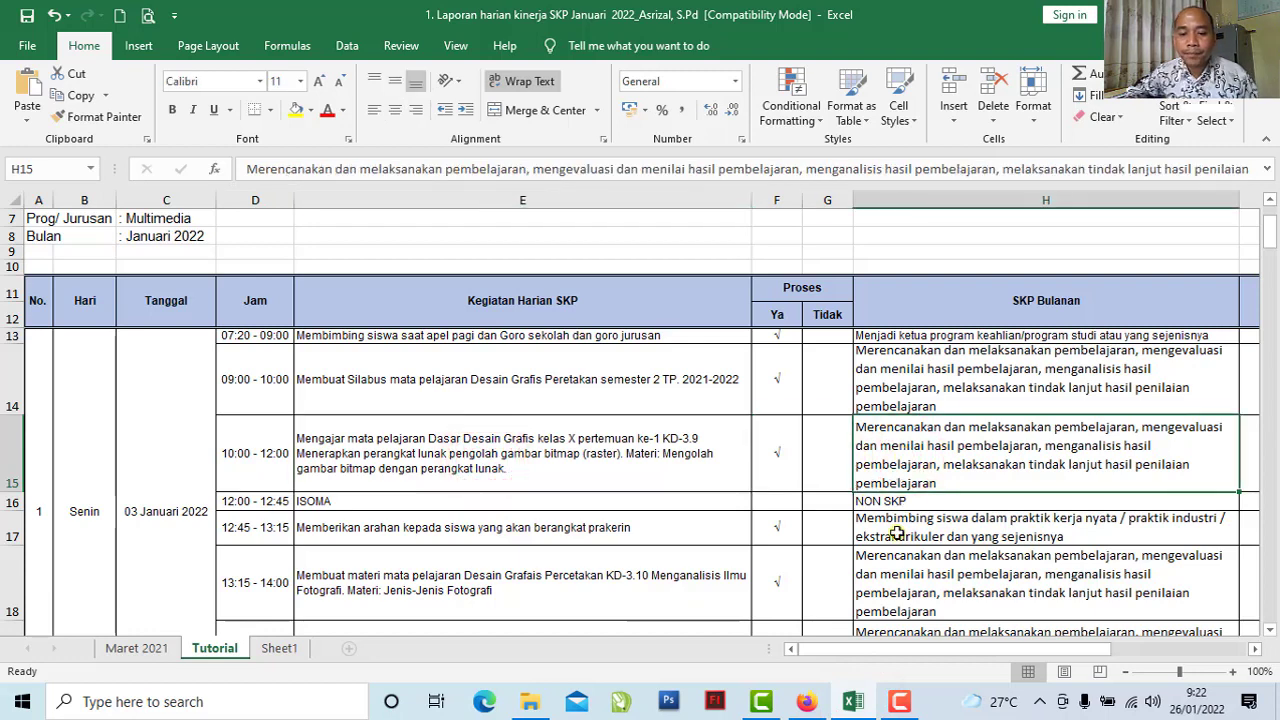
left_click(806, 701)
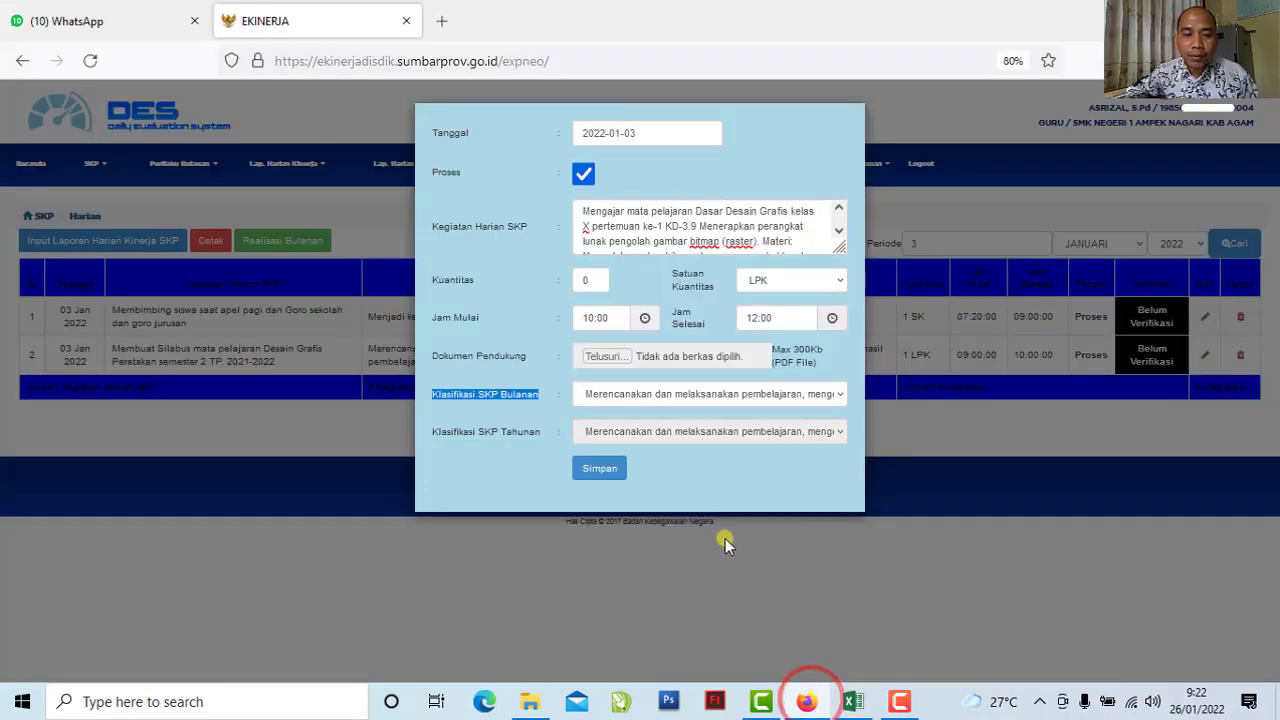
left_click(843, 398)
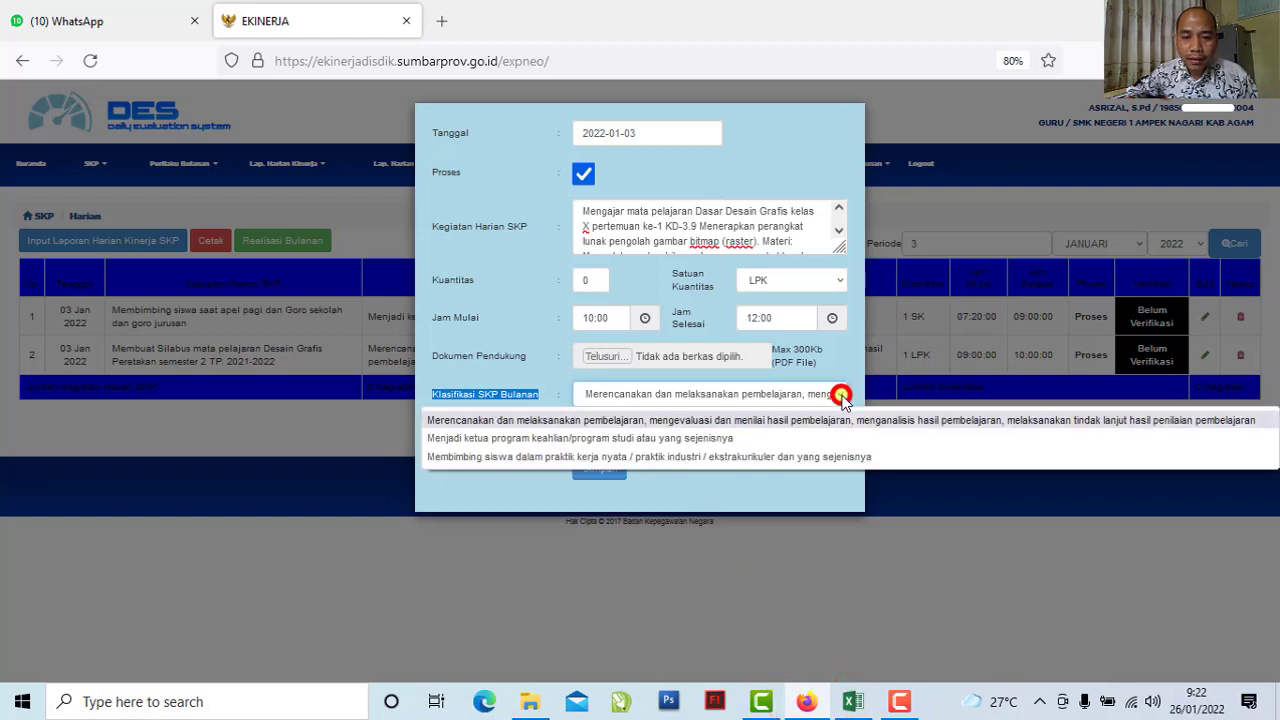
left_click(509, 421)
Save the teaching activity's daily report, confirm processing it, and check its entry in the daily report list
left_click_drag(434, 432, 550, 433)
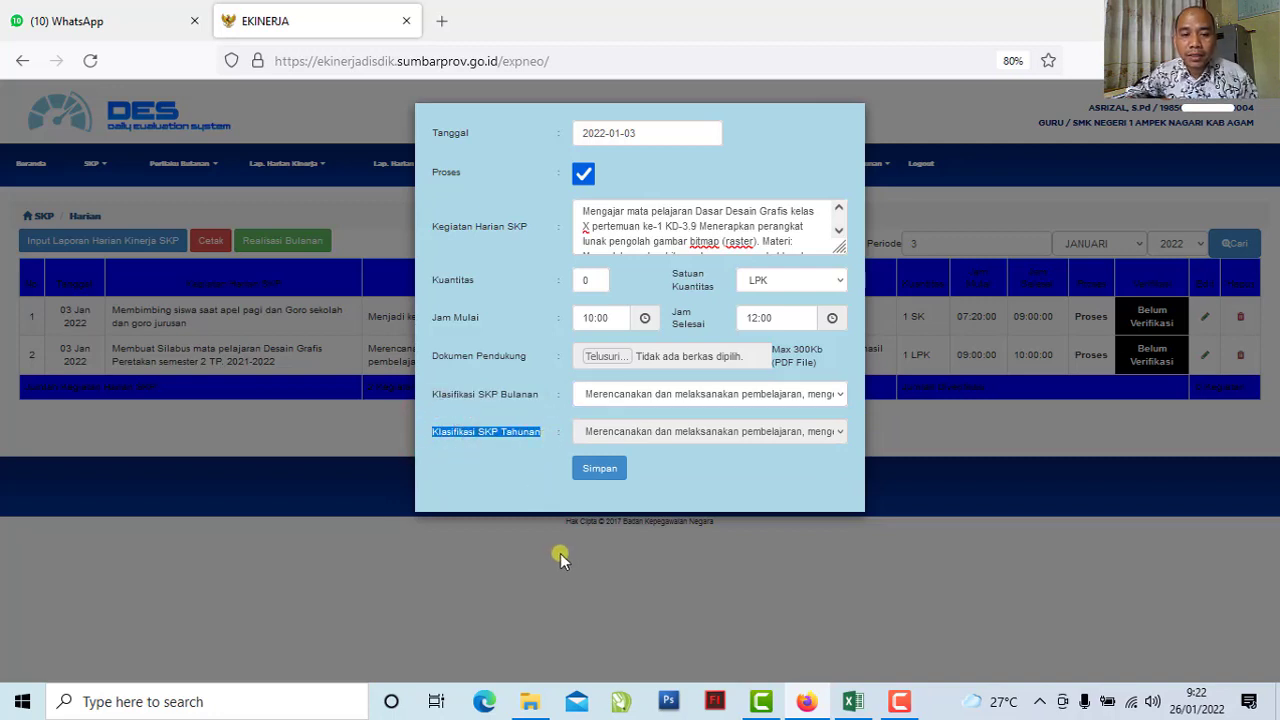
left_click(611, 476)
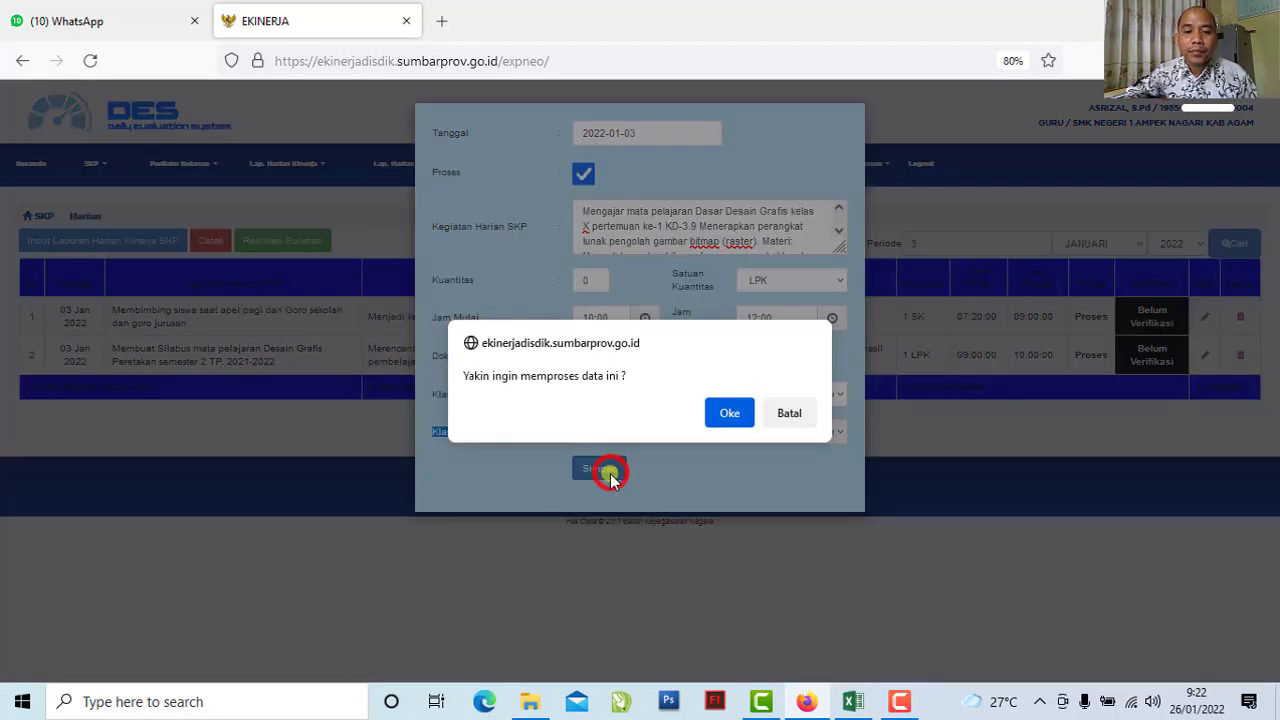
left_click(720, 415)
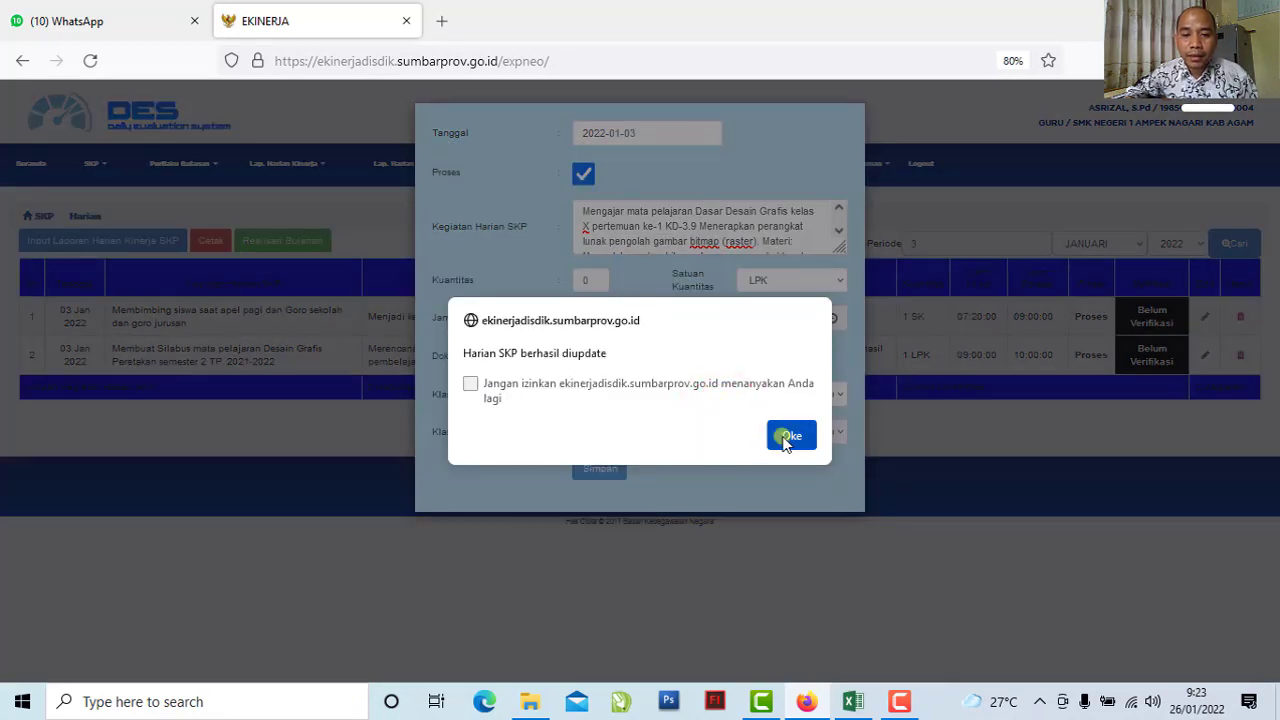
left_click(786, 437)
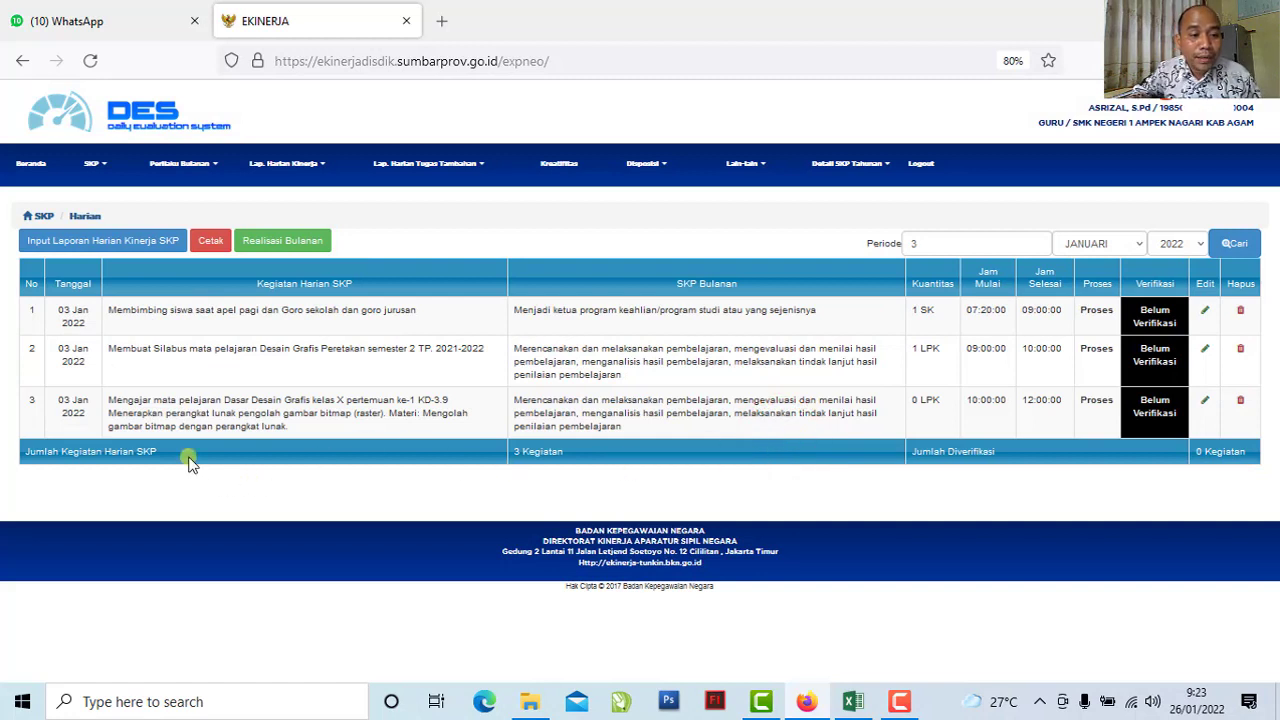
left_click_drag(113, 401, 590, 426)
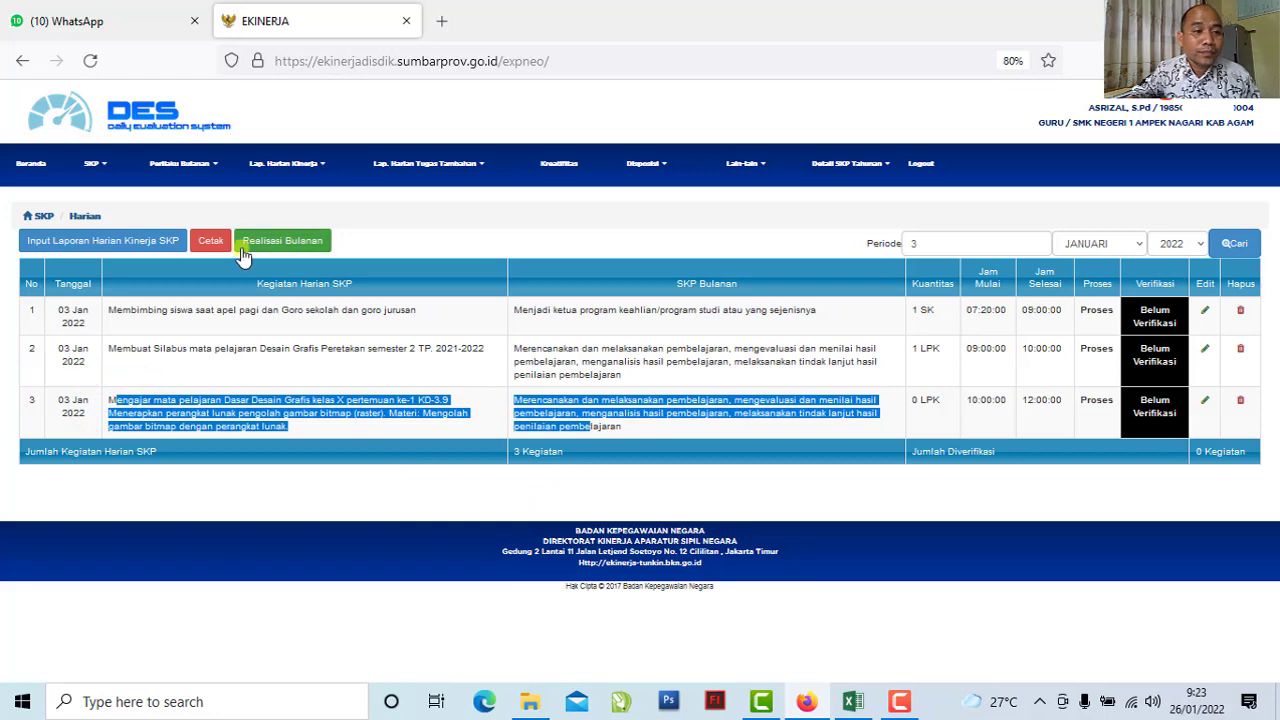
Start a new daily SKP performance report and set its Tanggal to 2022-01-03
left_click(97, 245)
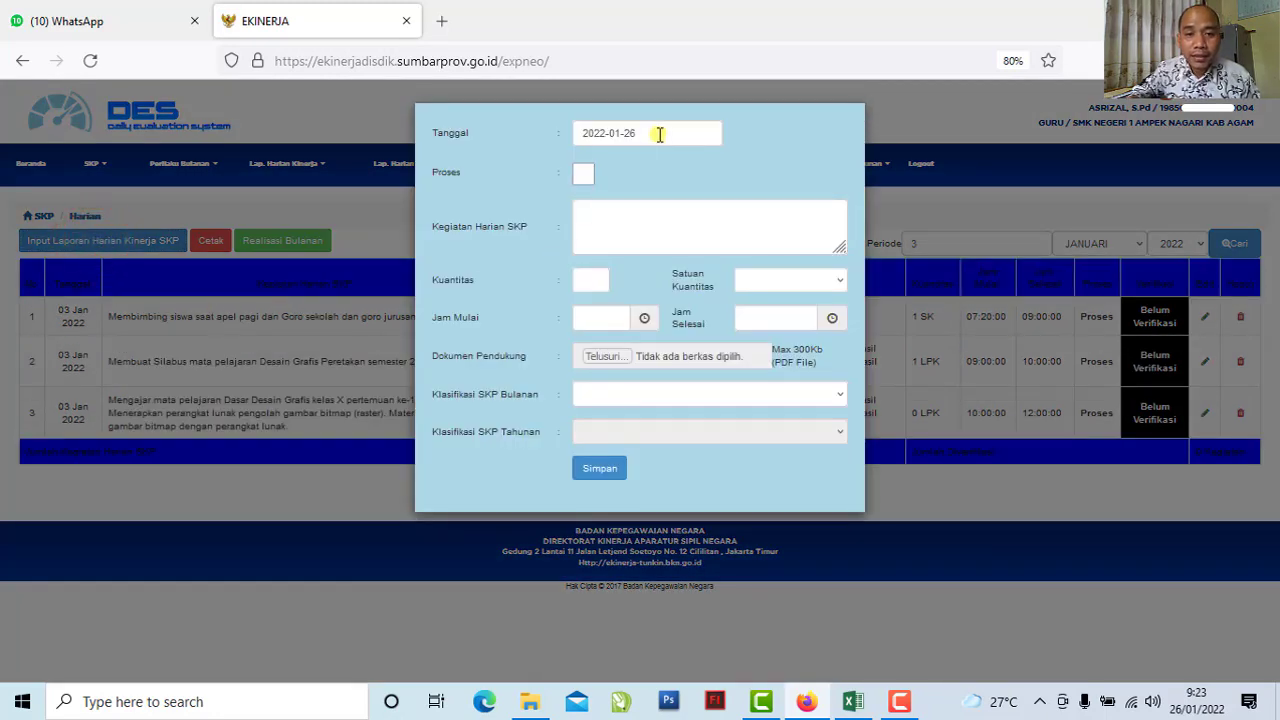
left_click(658, 133)
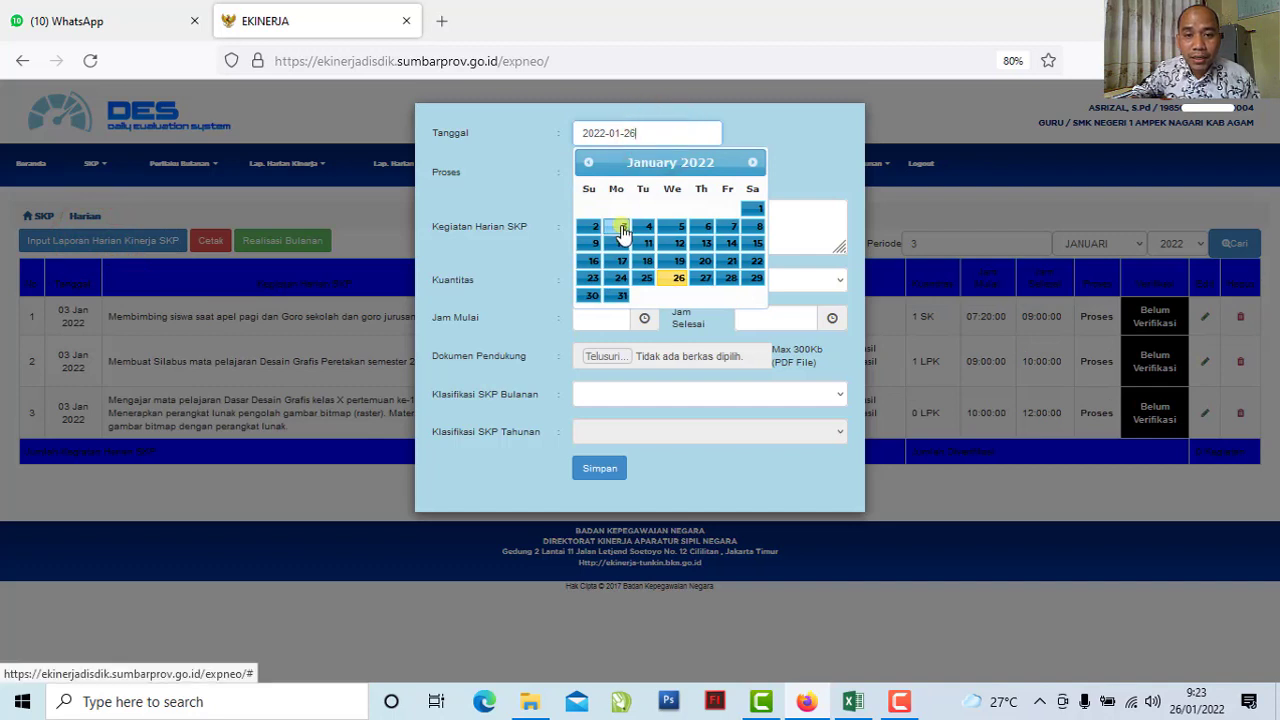
left_click(620, 227)
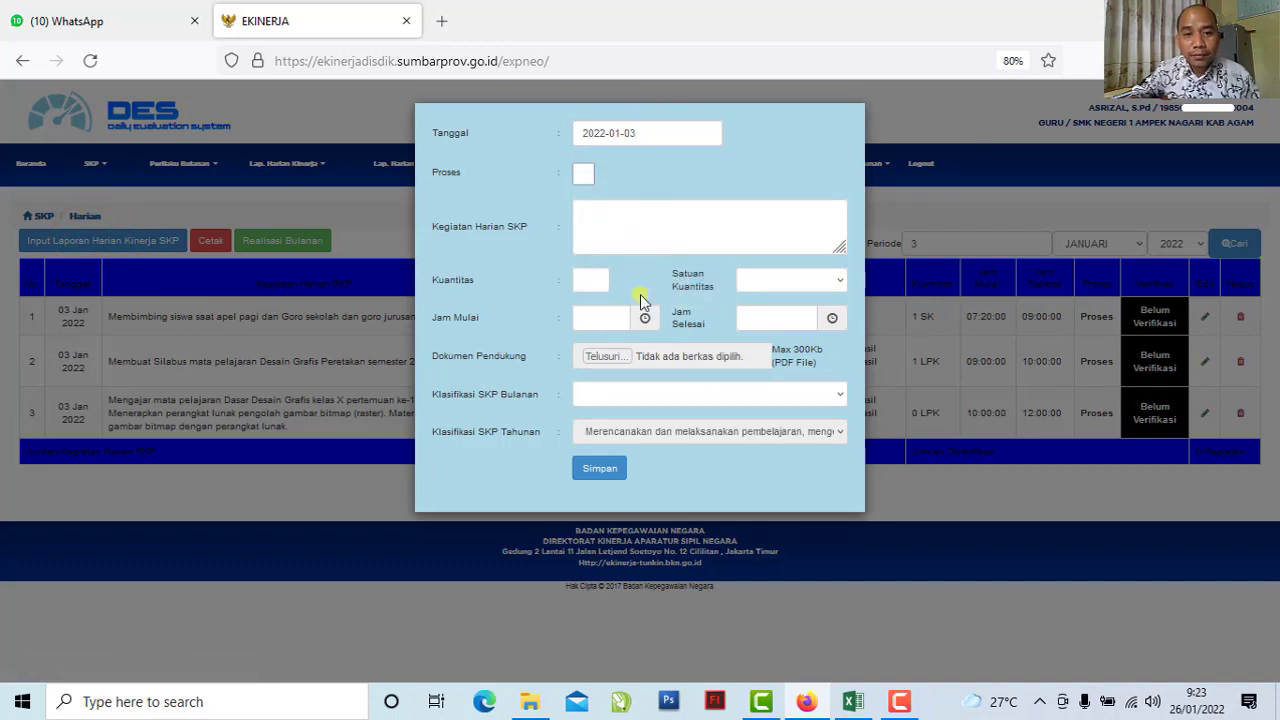
left_click(639, 187)
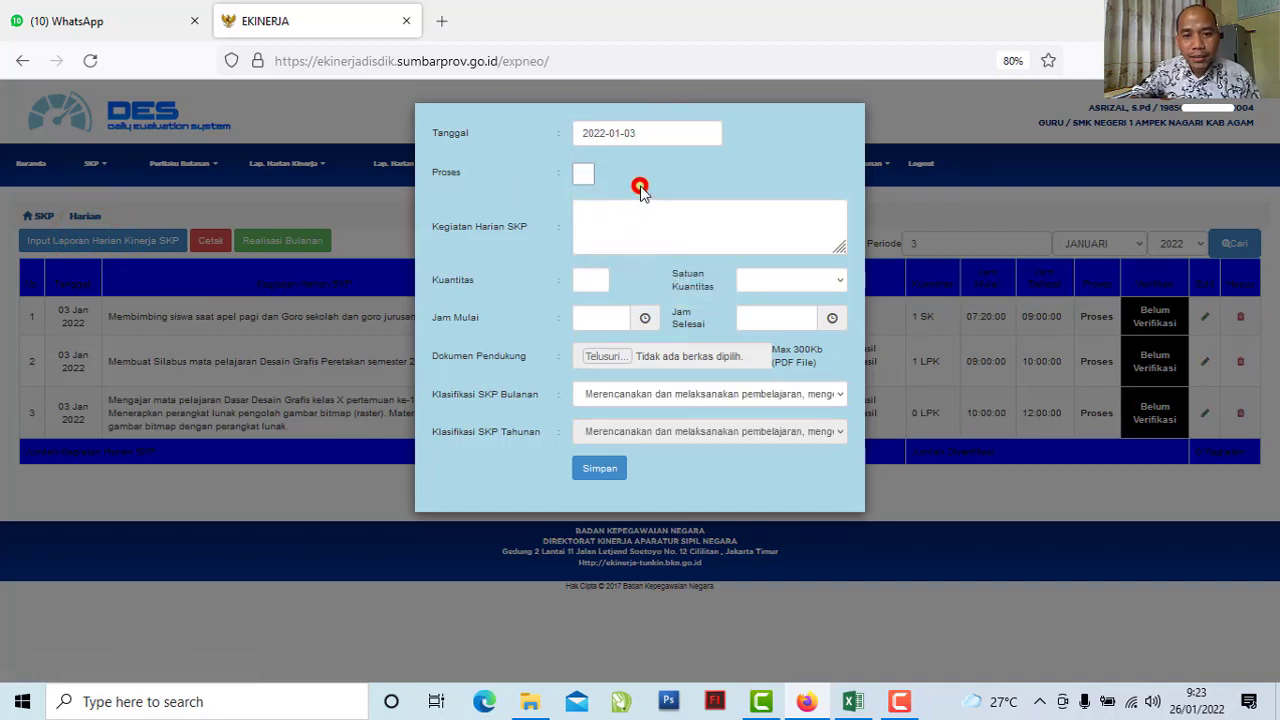
Switch to the Excel journal, check the ISOMA row, and copy the activity text "Memberikan arahan kepada siswa yang akan berangkat prakerin"
left_click(853, 702)
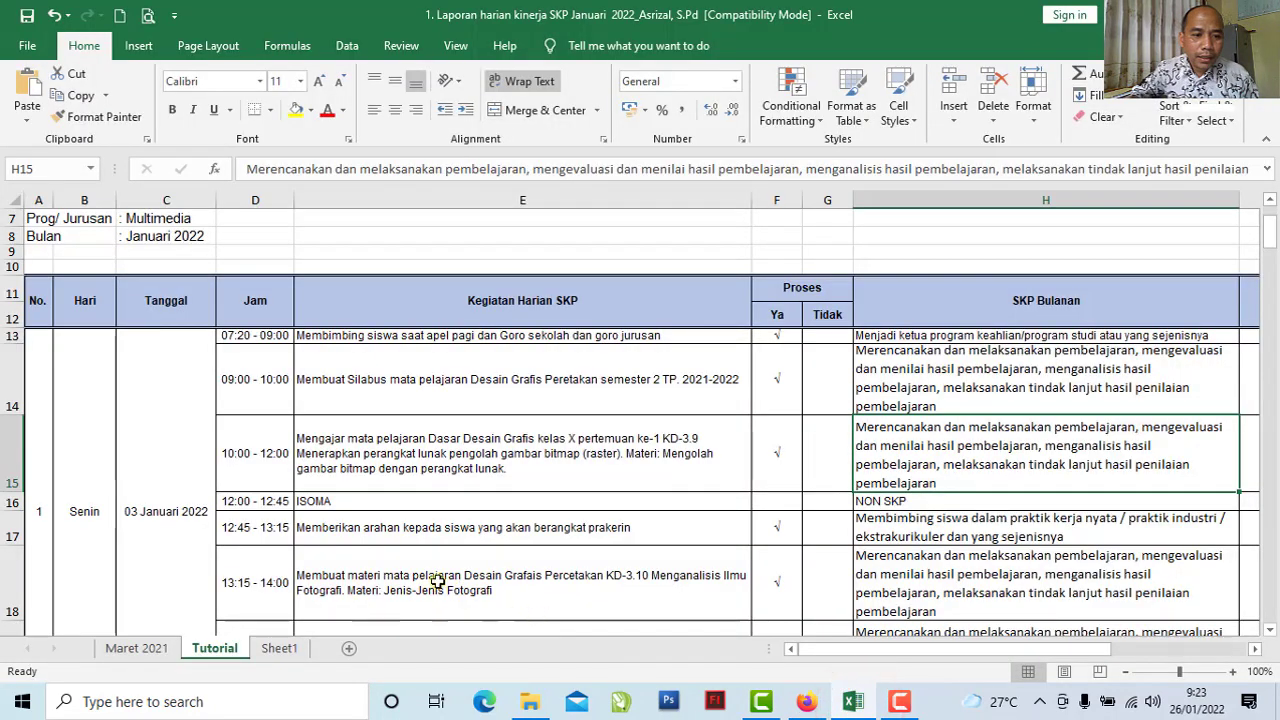
scroll(433, 562, "down", 1)
scroll(433, 562, "down", 1)
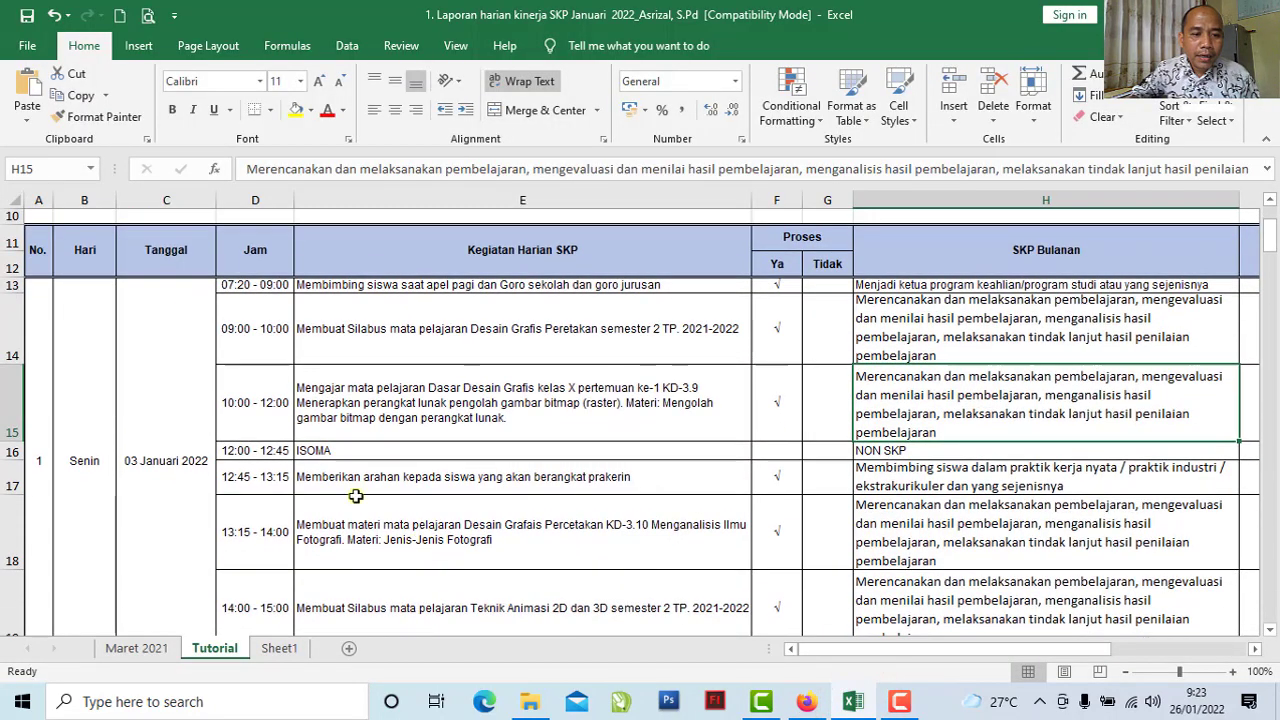
left_click(316, 451)
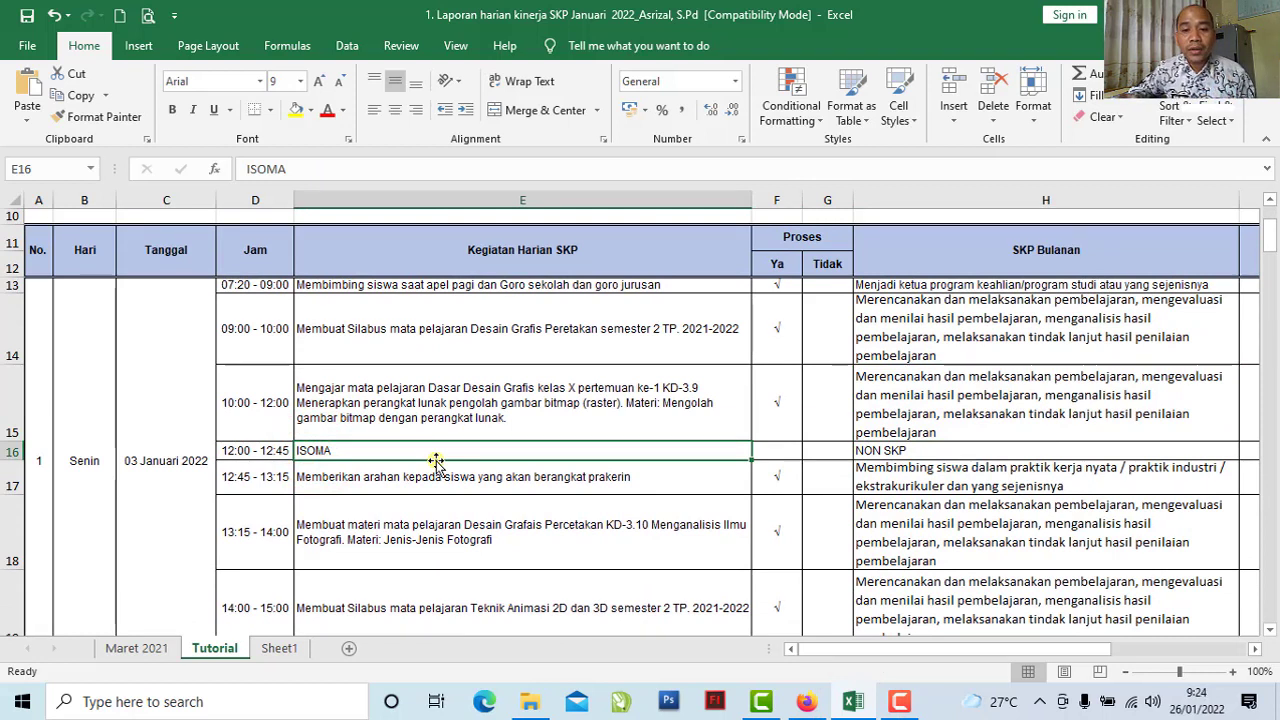
left_click(860, 450)
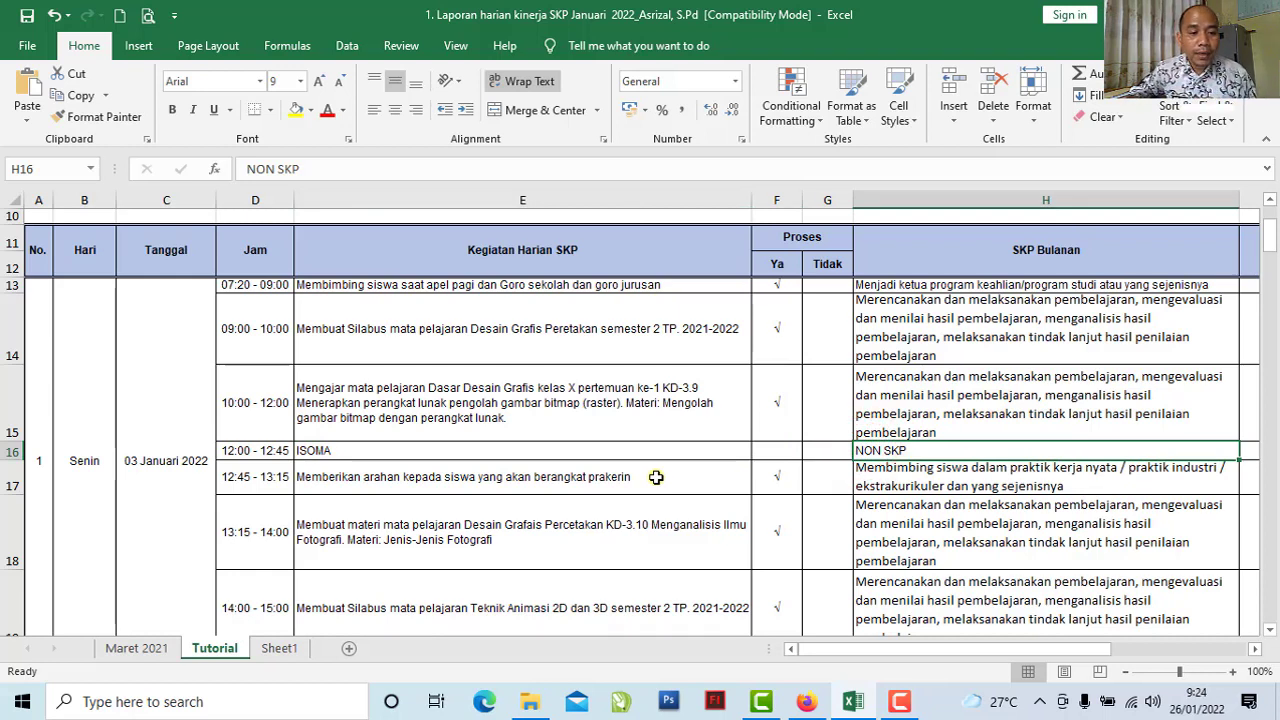
left_click(483, 481)
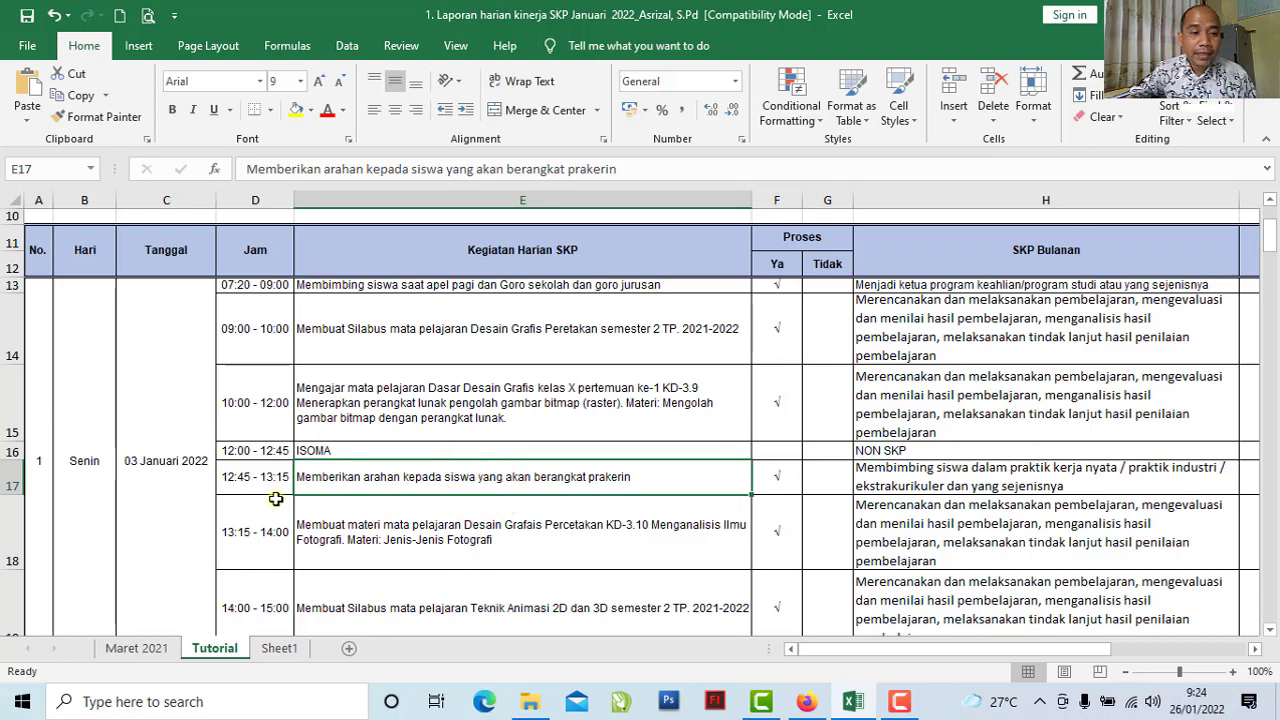
double_click(610, 477)
left_click_drag(660, 477, 296, 478)
left_click(77, 99)
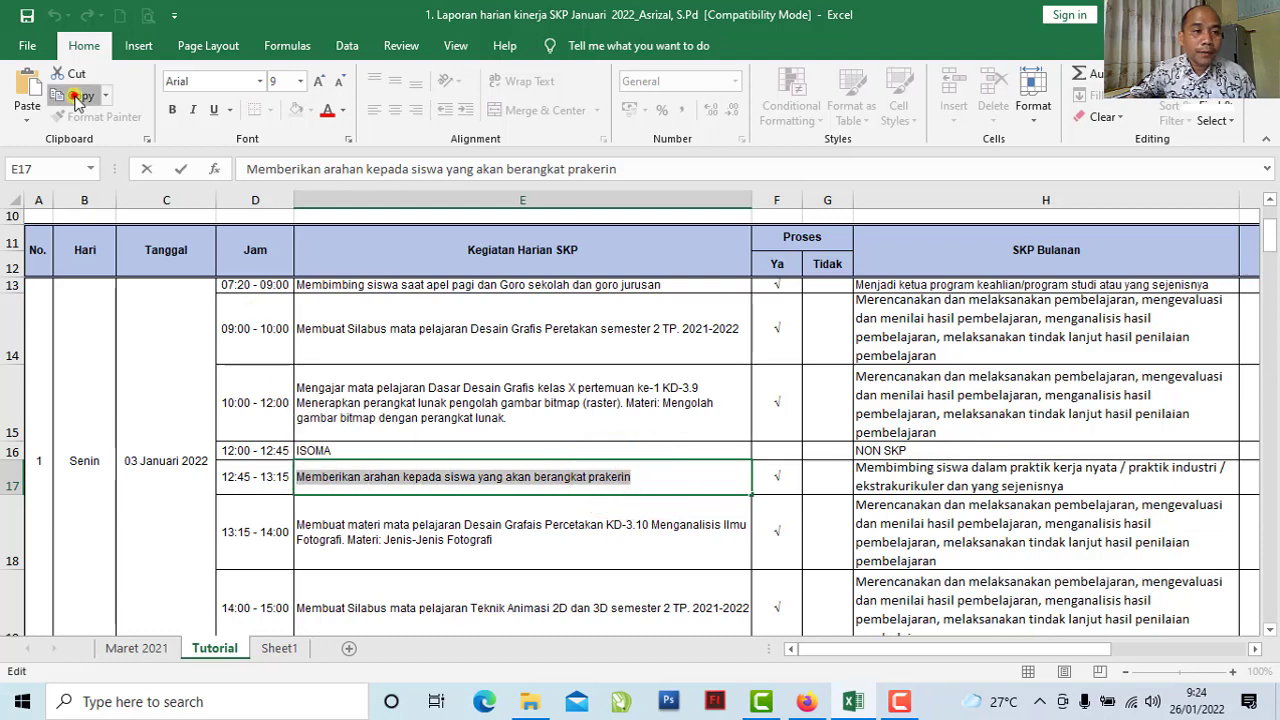
Switch back to the EKINERJA form, paste the prakerin briefing text into Kegiatan Harian SKP, and mark the report as Proses
left_click(812, 705)
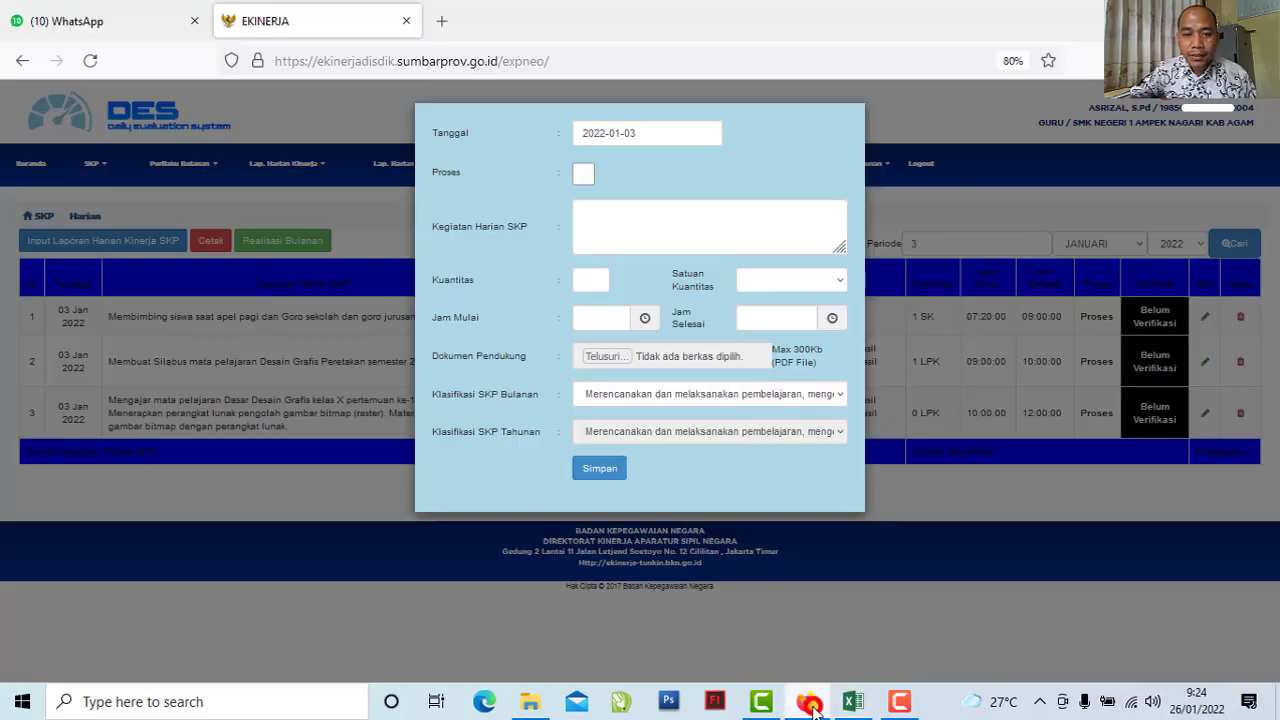
right_click(675, 223)
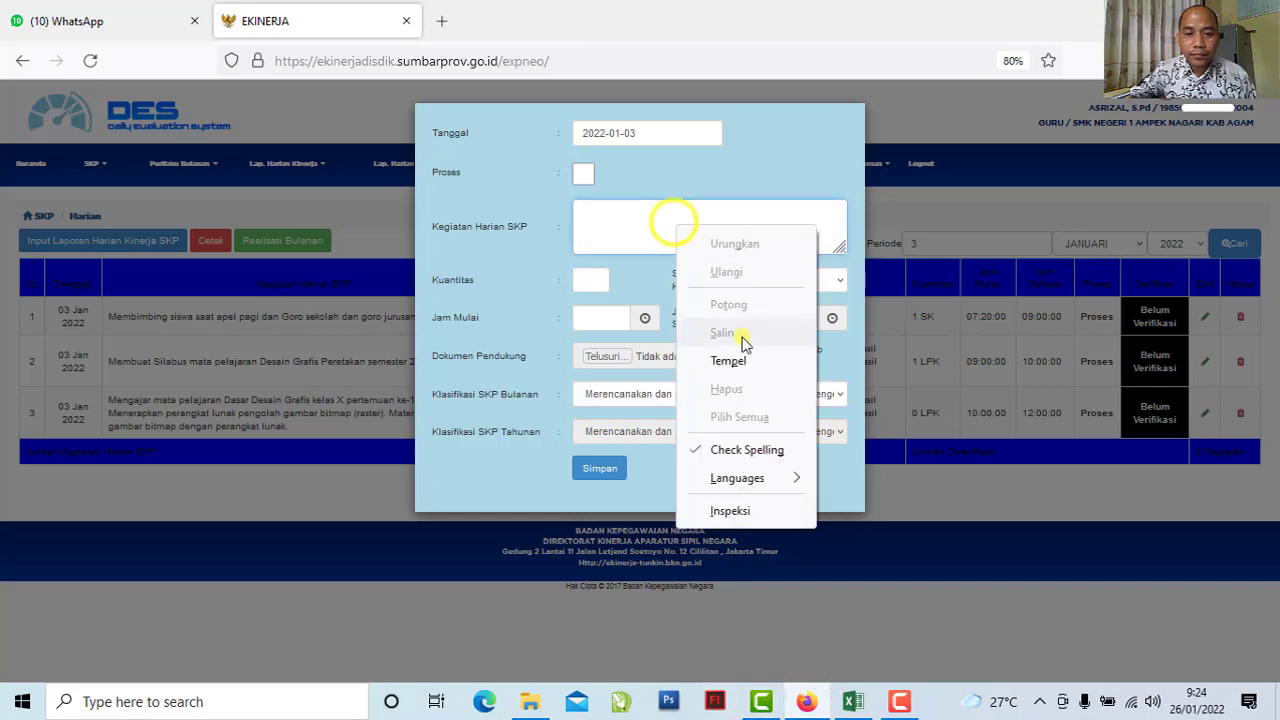
left_click(734, 361)
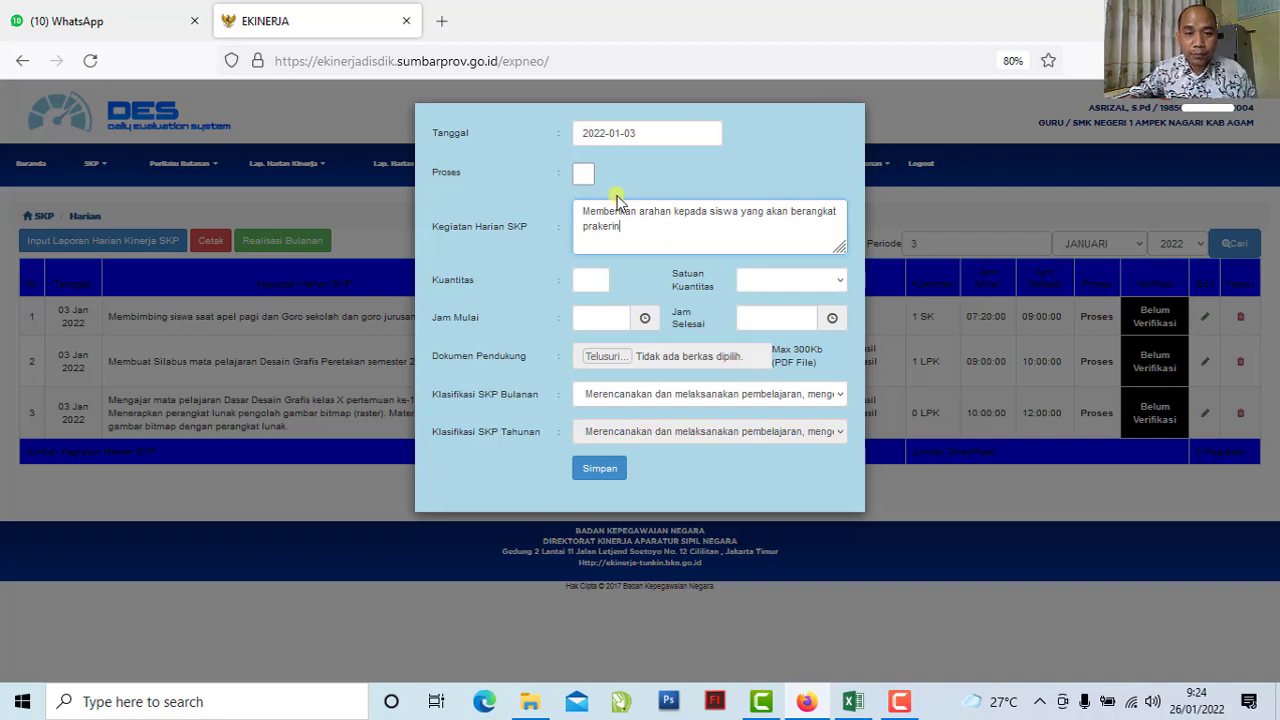
left_click(585, 176)
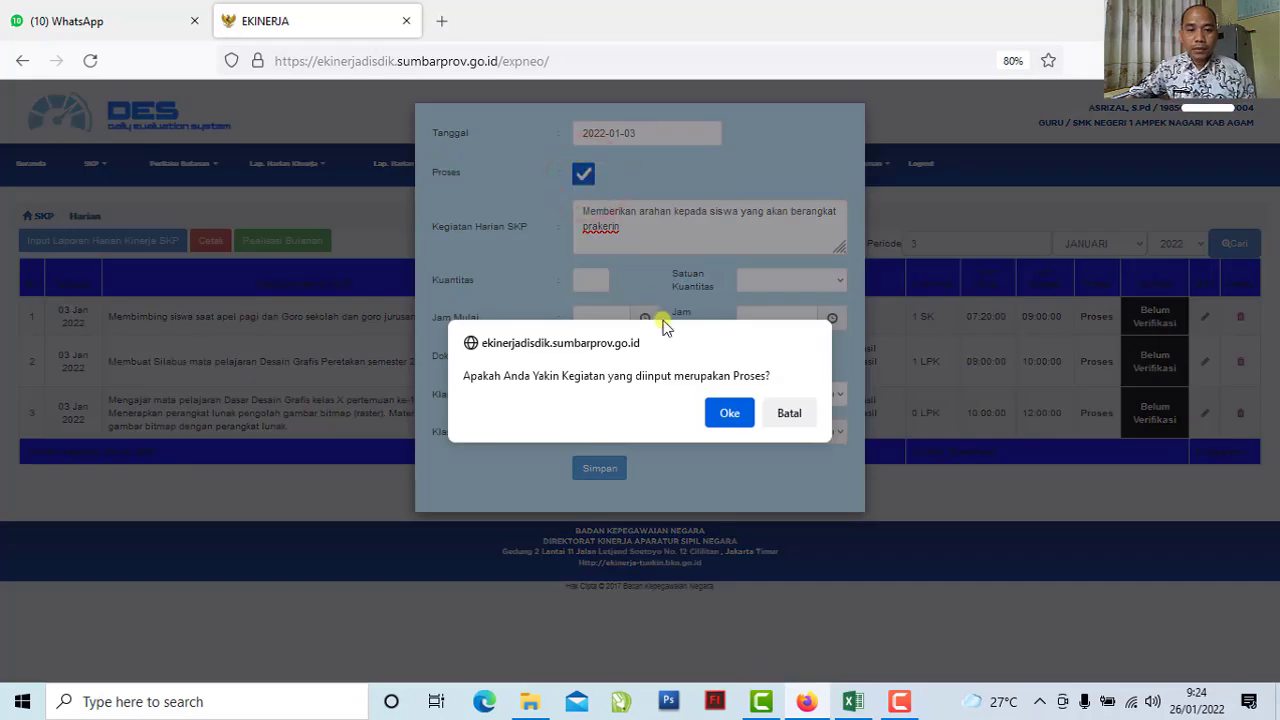
left_click(731, 415)
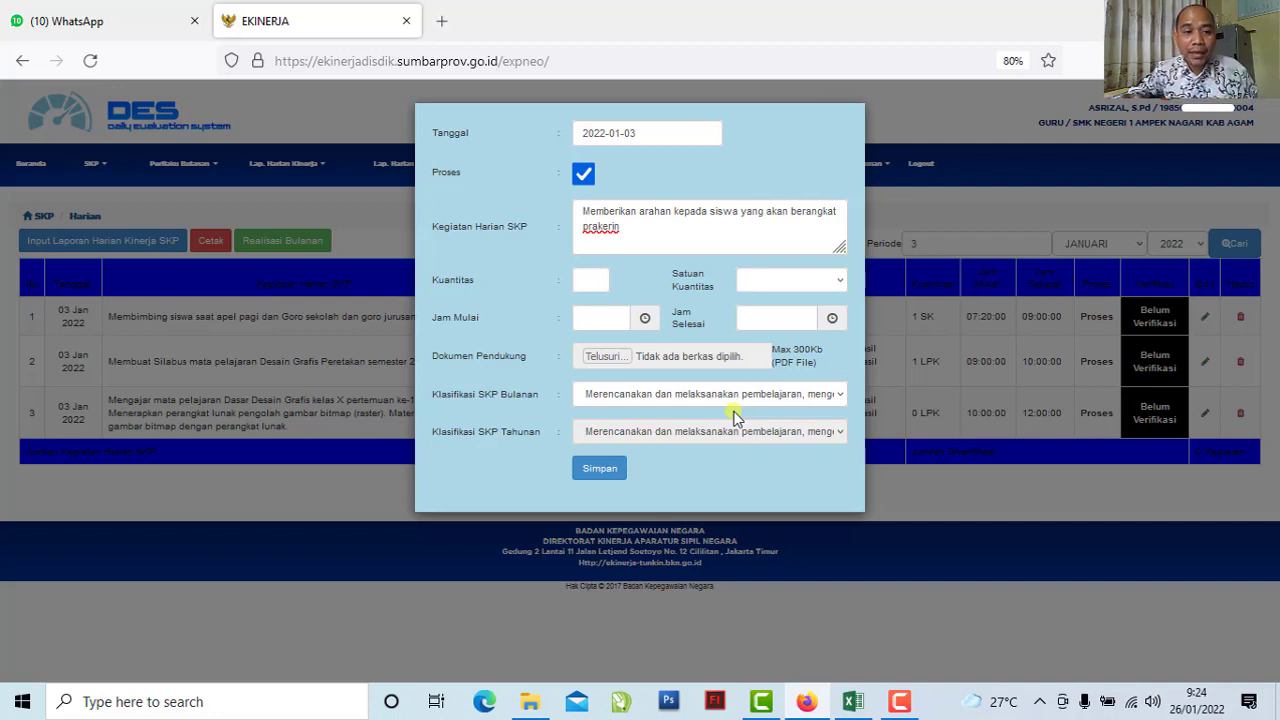
Set the prakerin briefing report's Kuantitas to 1 and its Satuan Kuantitas to SK
left_click(588, 282)
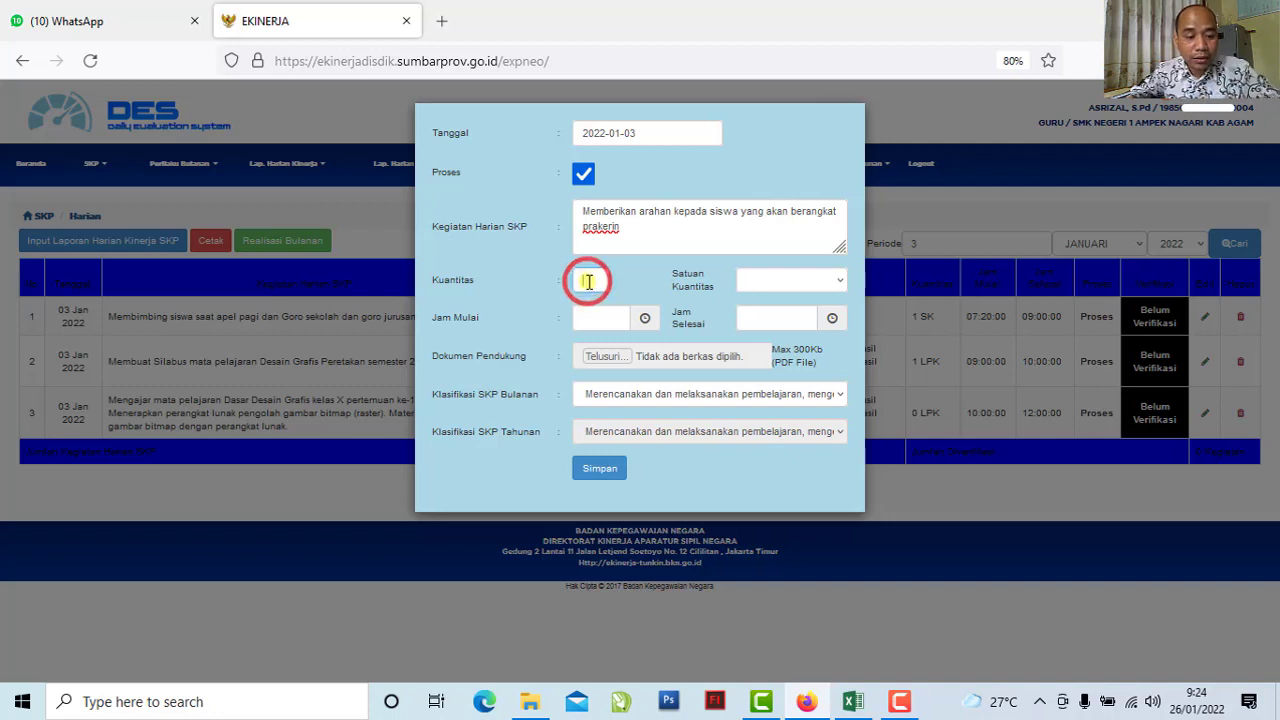
left_click(590, 282)
left_click(600, 301)
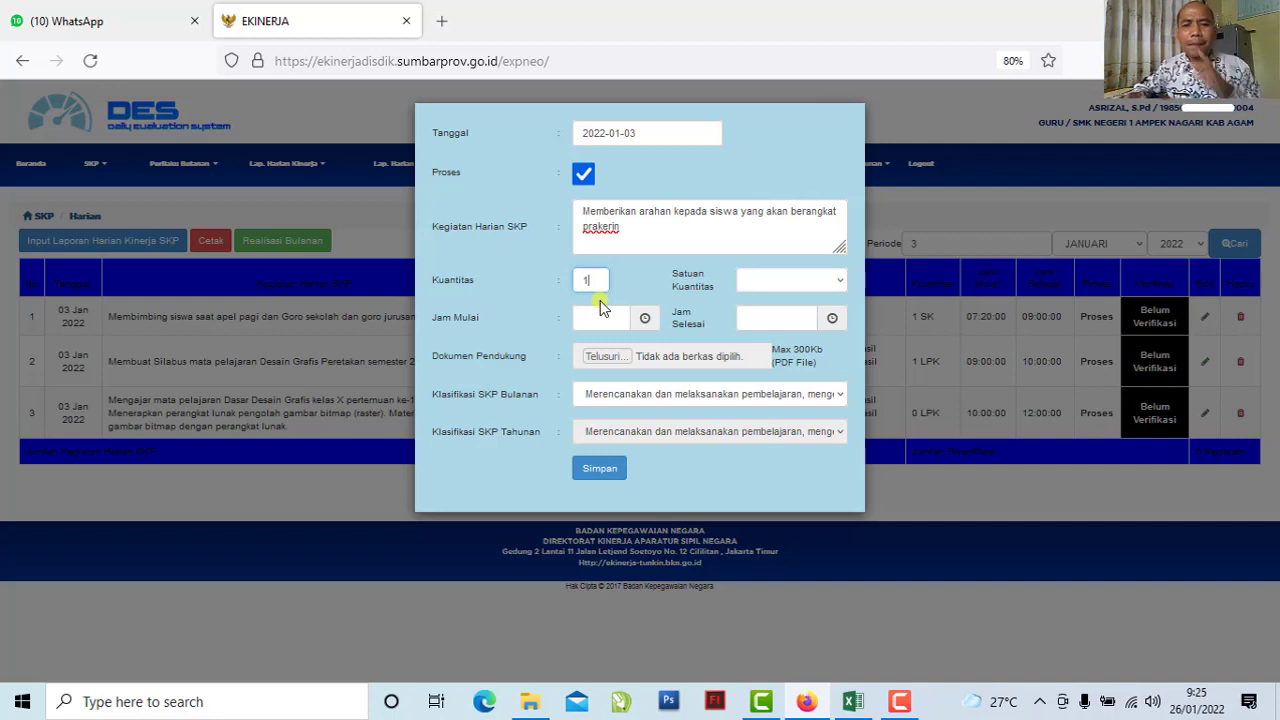
left_click_drag(666, 273, 712, 300)
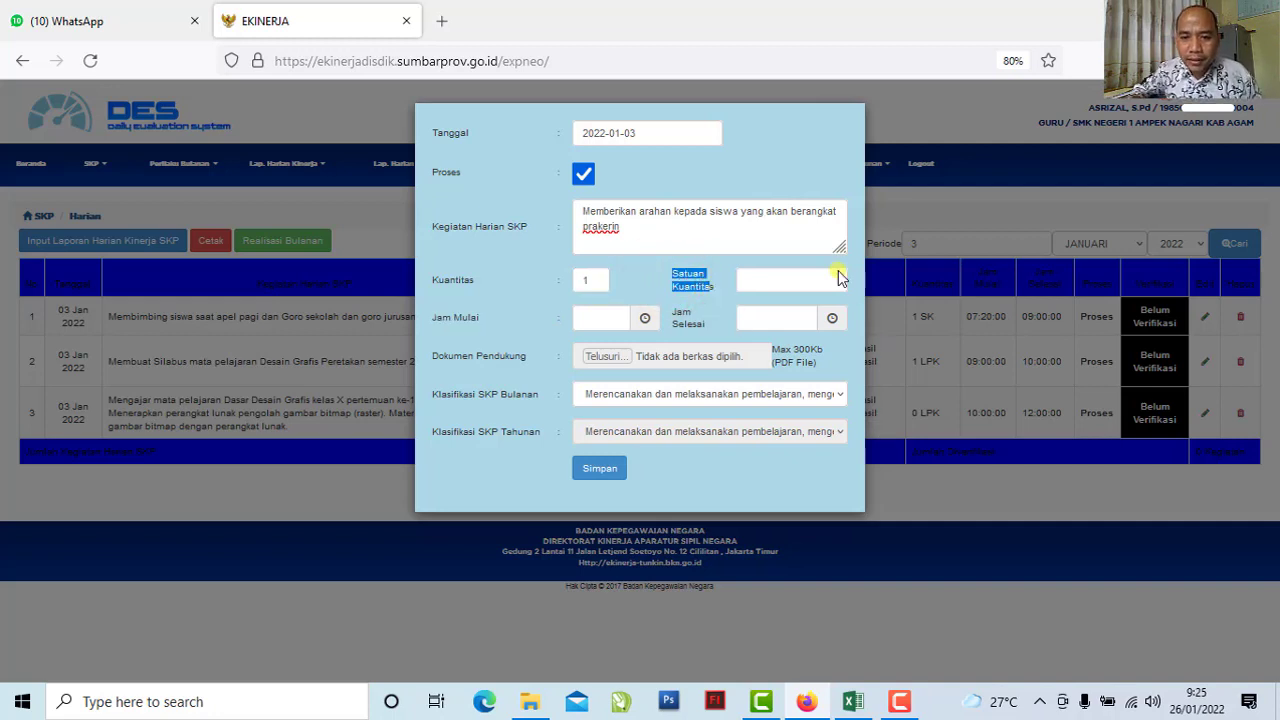
left_click(828, 282)
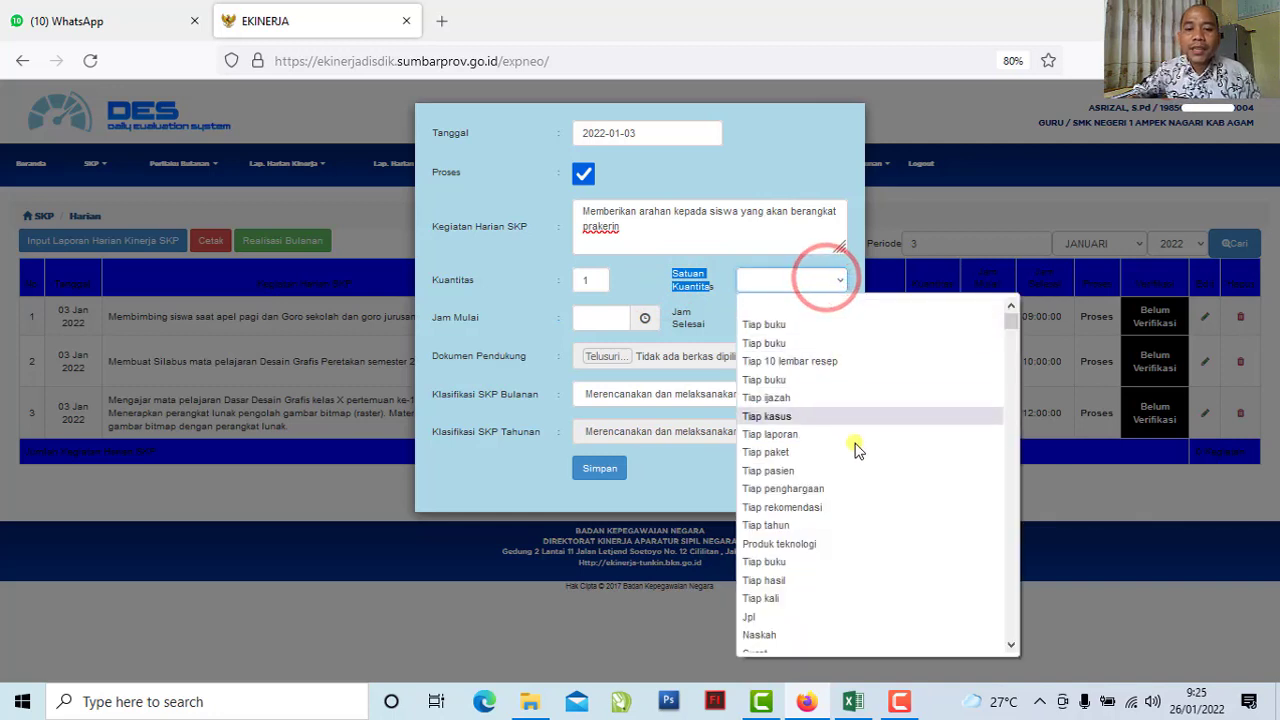
scroll(820, 529, "down", 10)
scroll(818, 557, "up", 3)
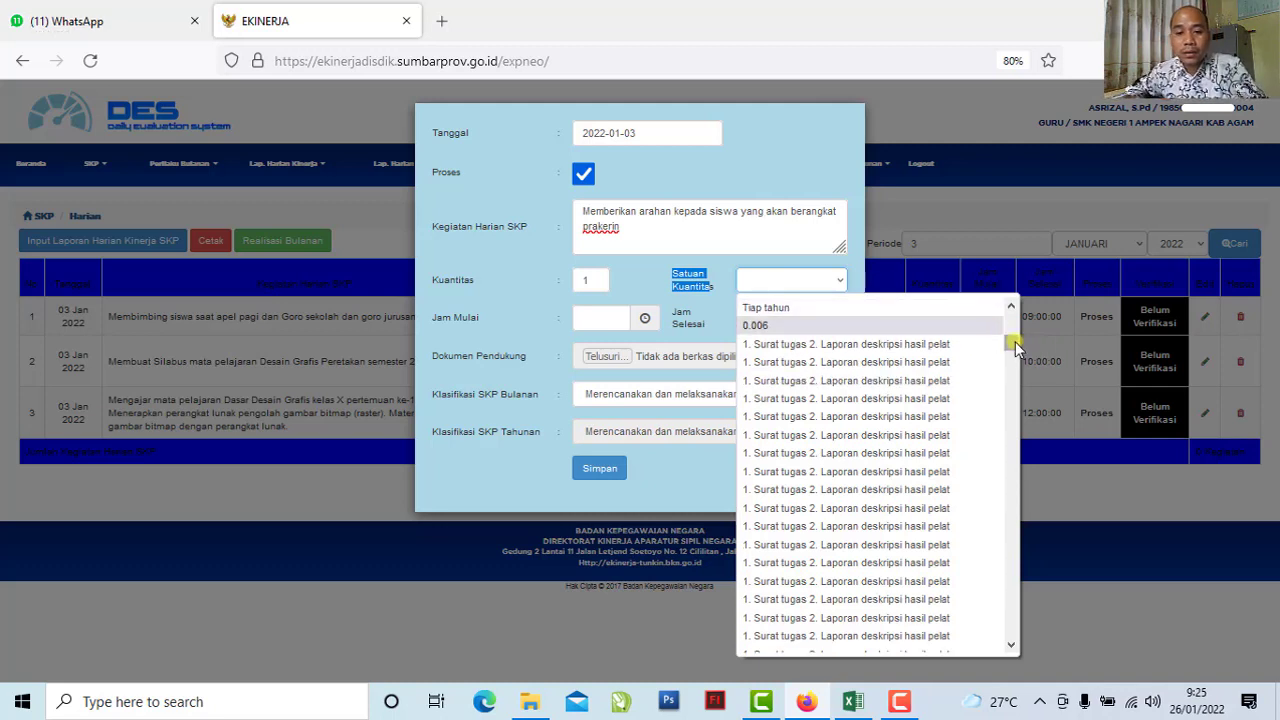
left_click_drag(1015, 345, 1013, 553)
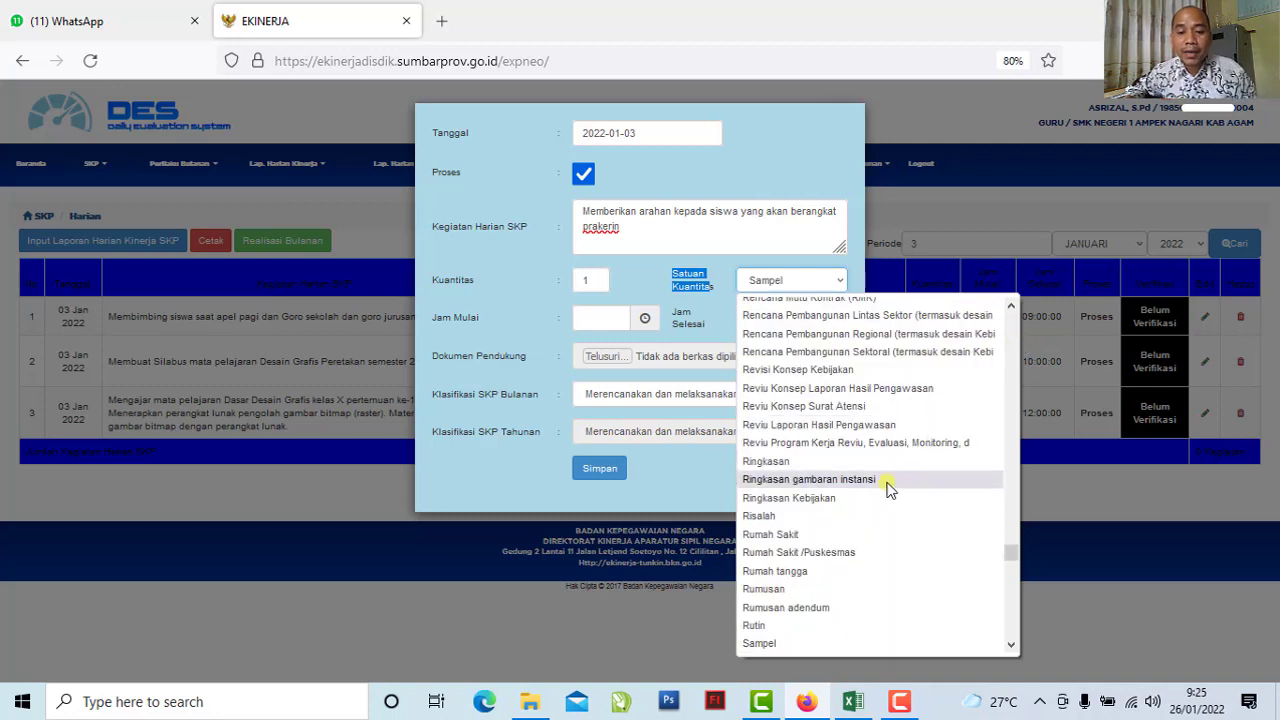
scroll(860, 514, "down", 5)
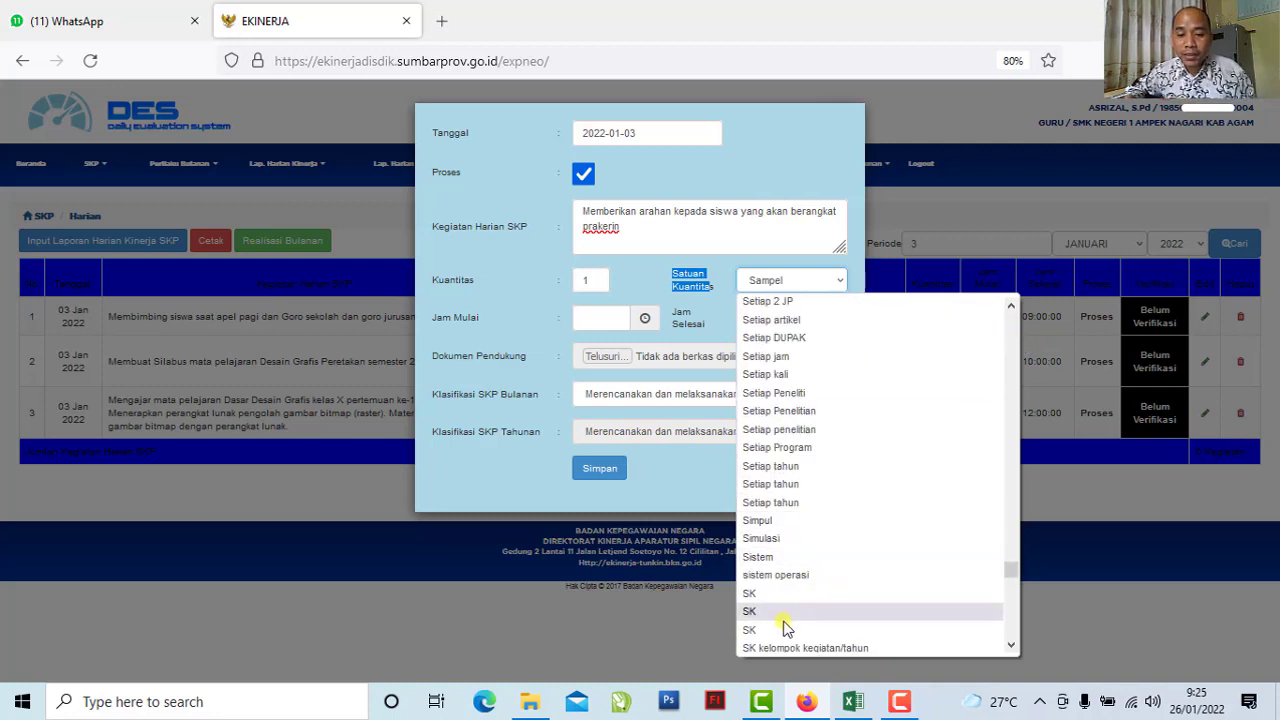
left_click(775, 630)
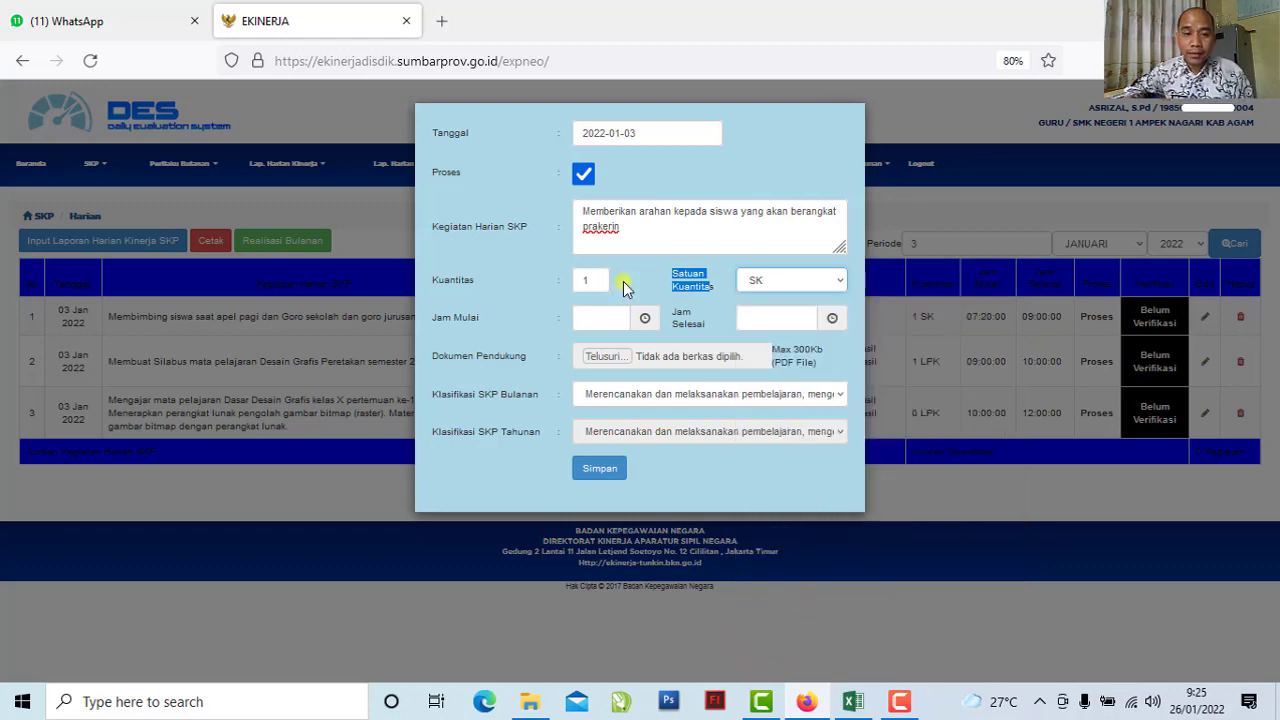
Look up the prakerin briefing's hours in the Excel journal and set Jam Mulai to 12:45 and Jam Selesai to 13:15 in EKINERJA
left_click(852, 701)
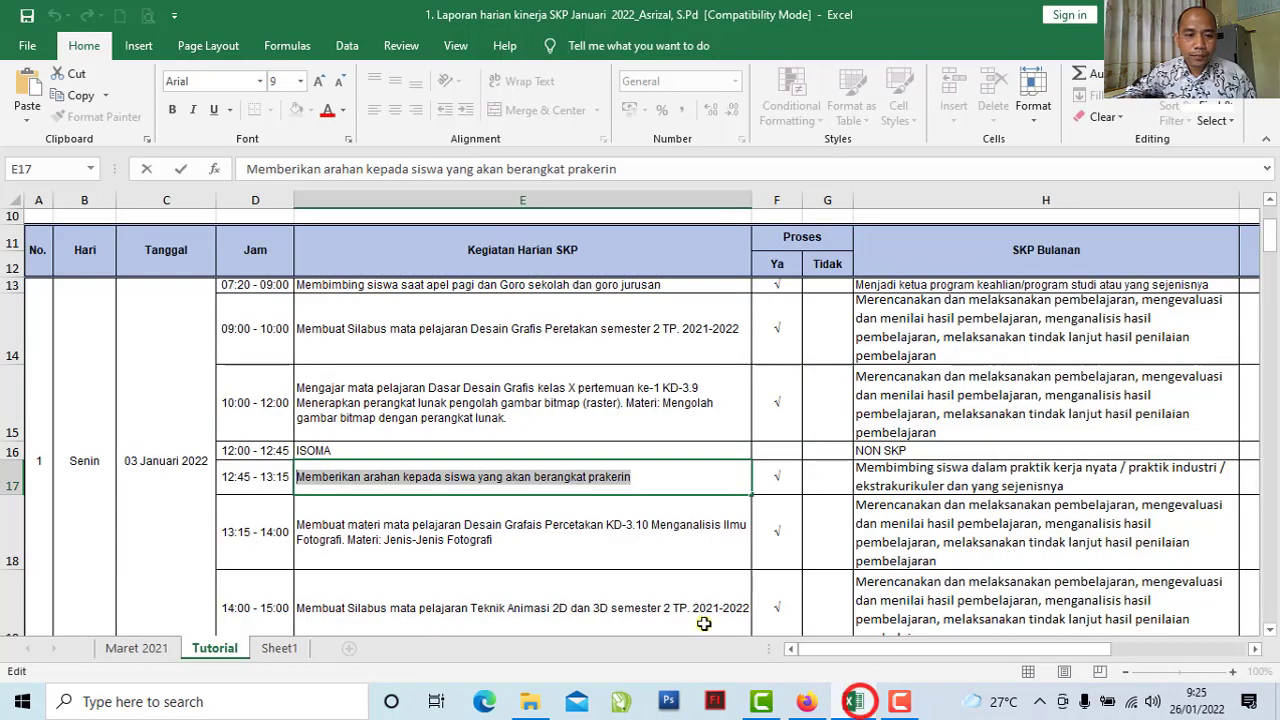
left_click(258, 487)
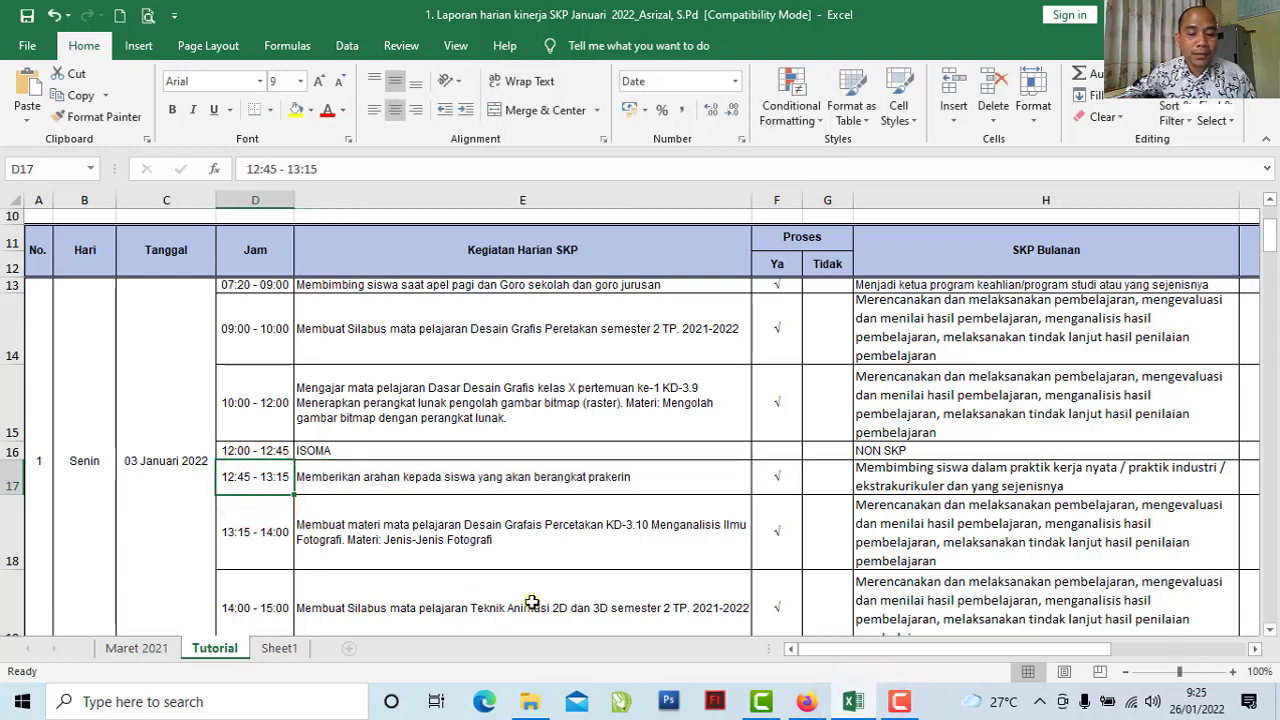
left_click(806, 701)
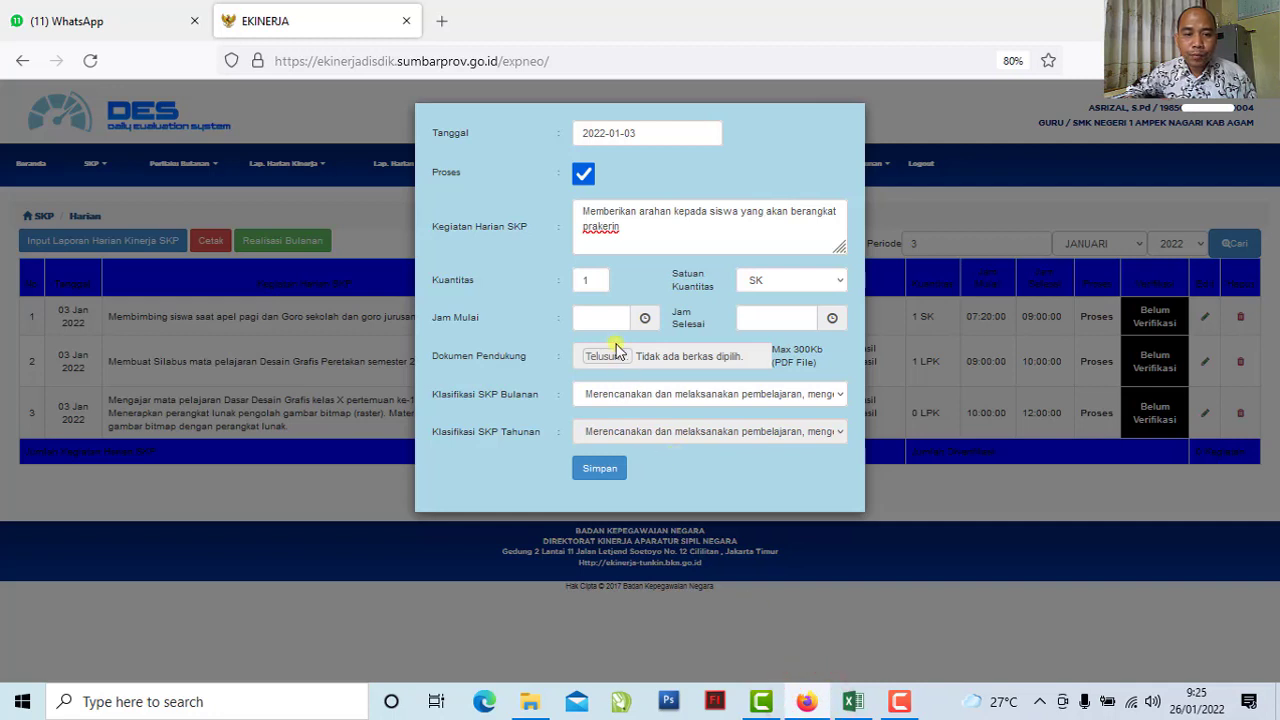
left_click(600, 318)
left_click(659, 421)
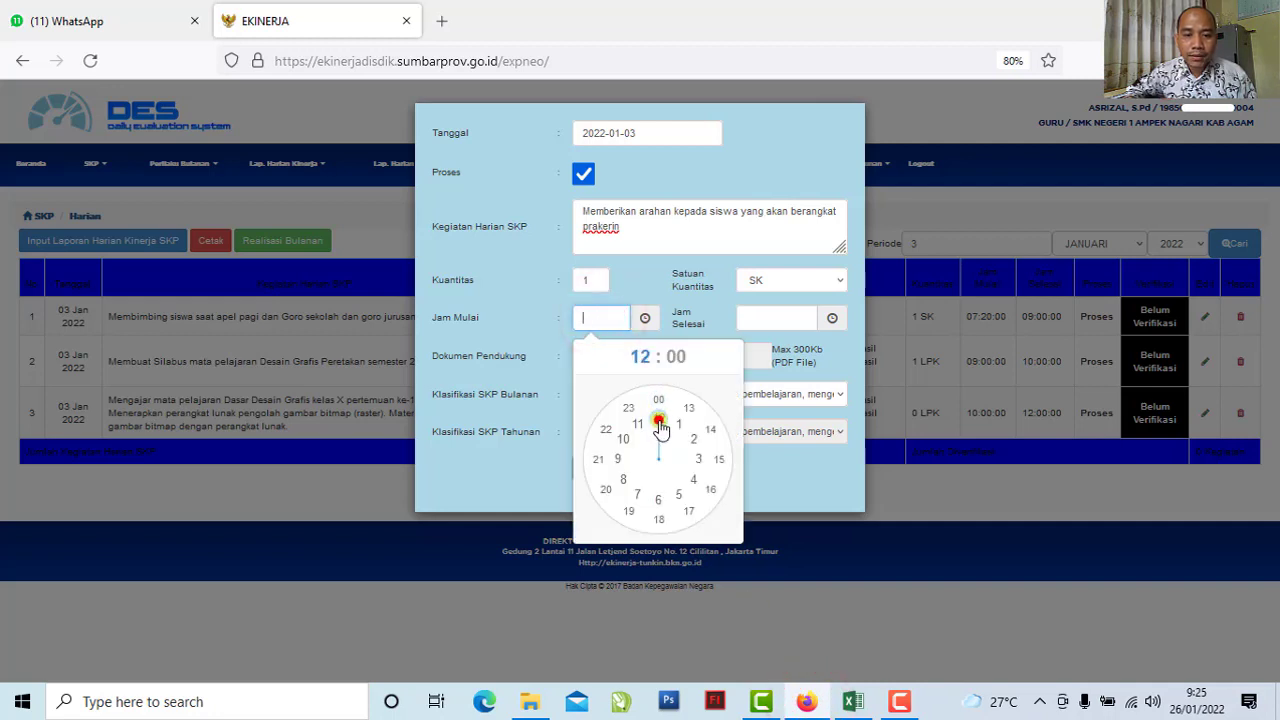
left_click(599, 458)
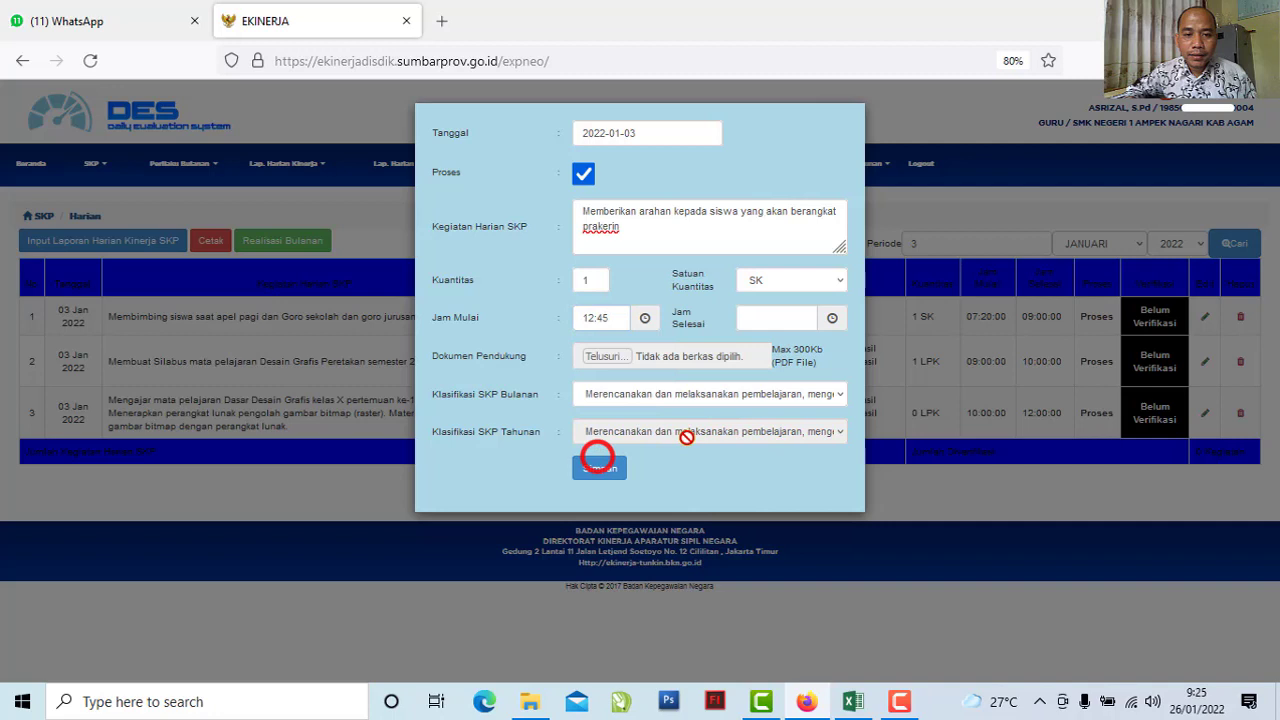
left_click(771, 320)
left_click(851, 412)
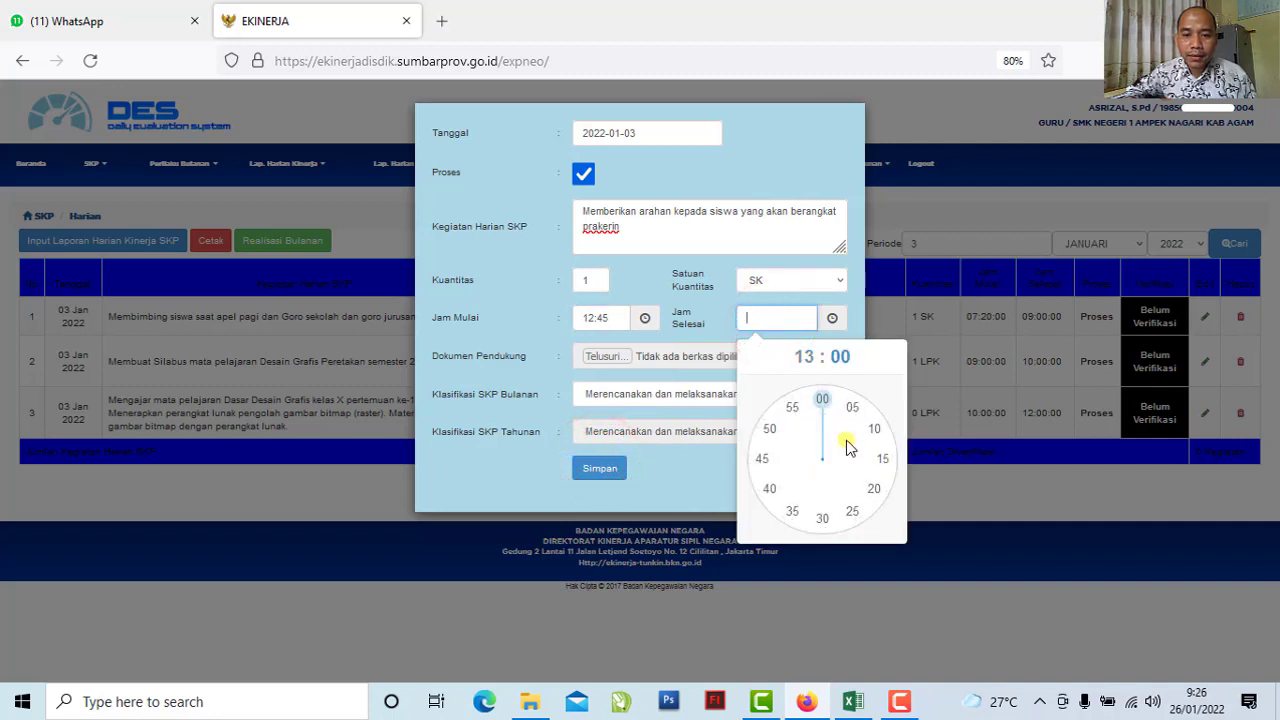
left_click(877, 461)
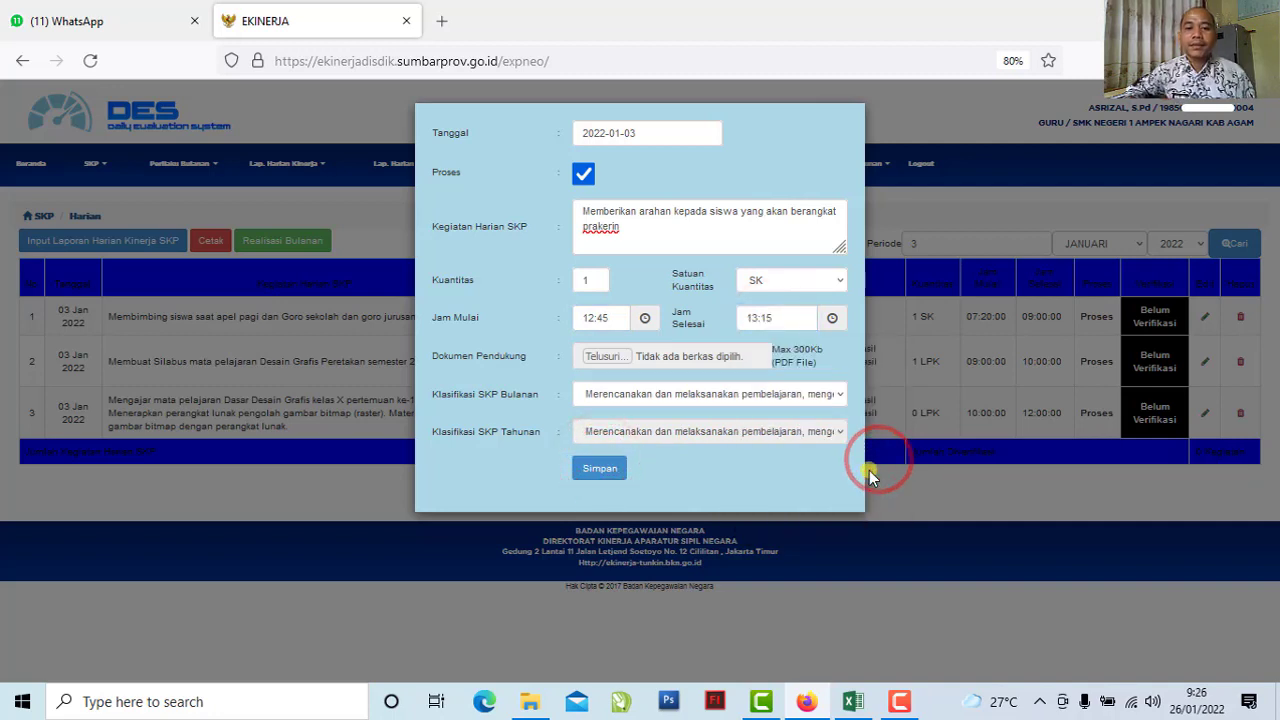
Check the briefing's row in Excel and set Klasifikasi SKP Bulanan in EKINERJA to "Membimbing siswa dalam praktik kerja nyata / praktik industri / ekstrakurikuler dan yang sejenisnya"
left_click_drag(436, 399, 540, 400)
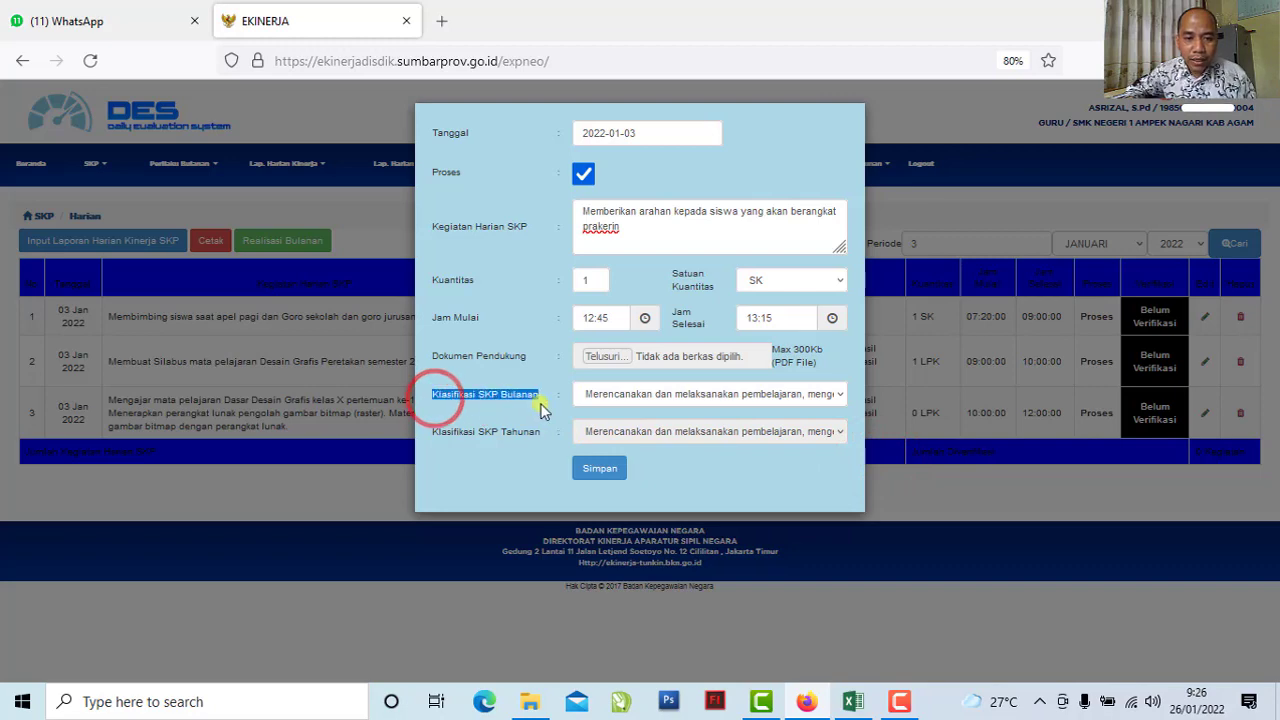
left_click(852, 702)
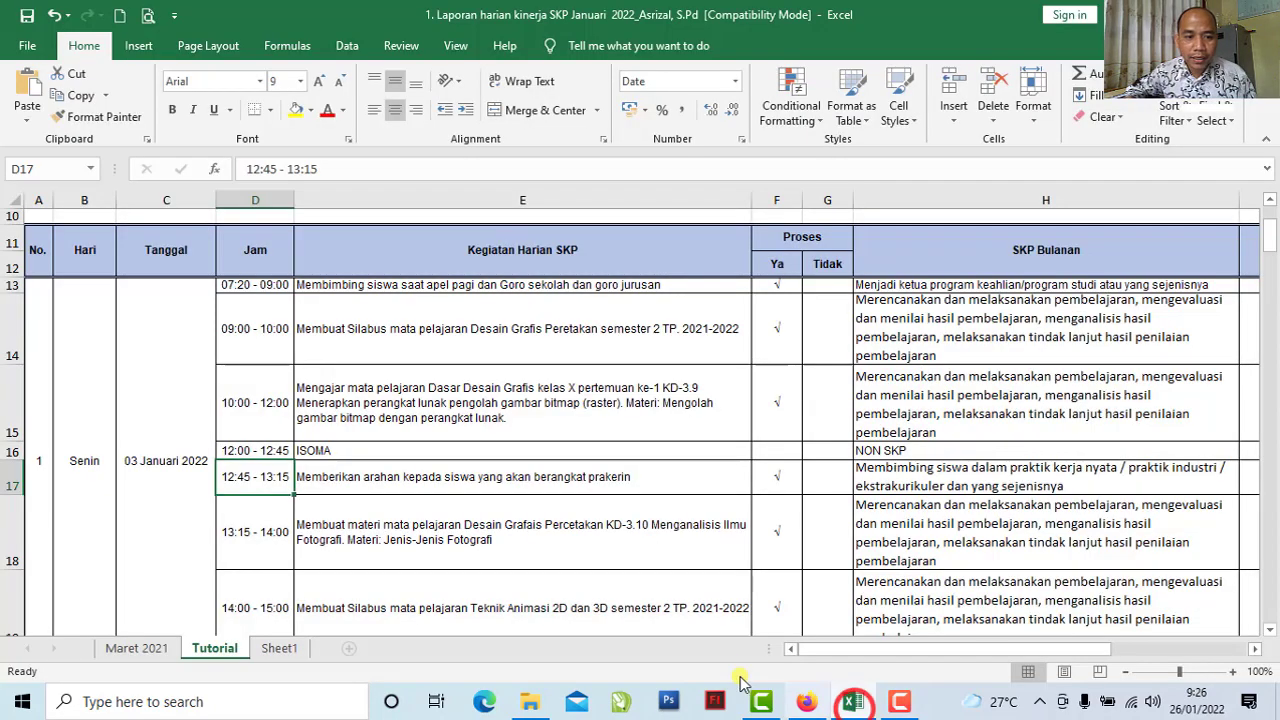
left_click(622, 476)
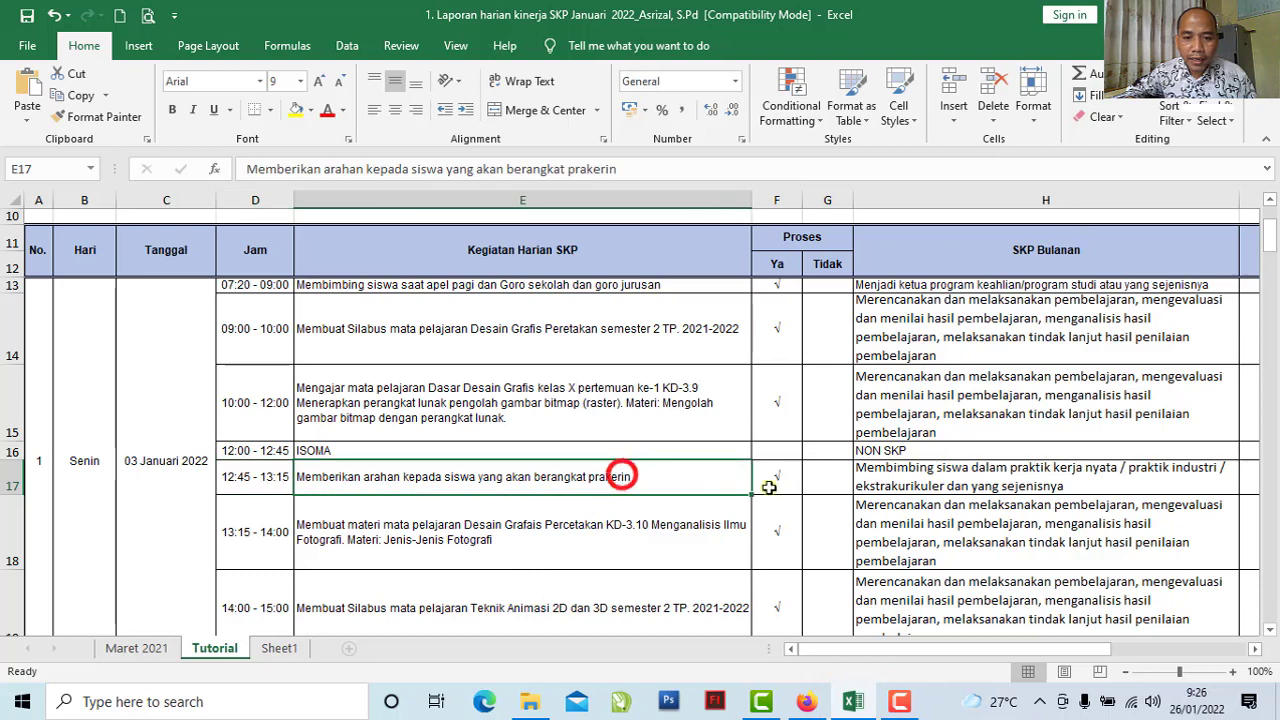
left_click(918, 483)
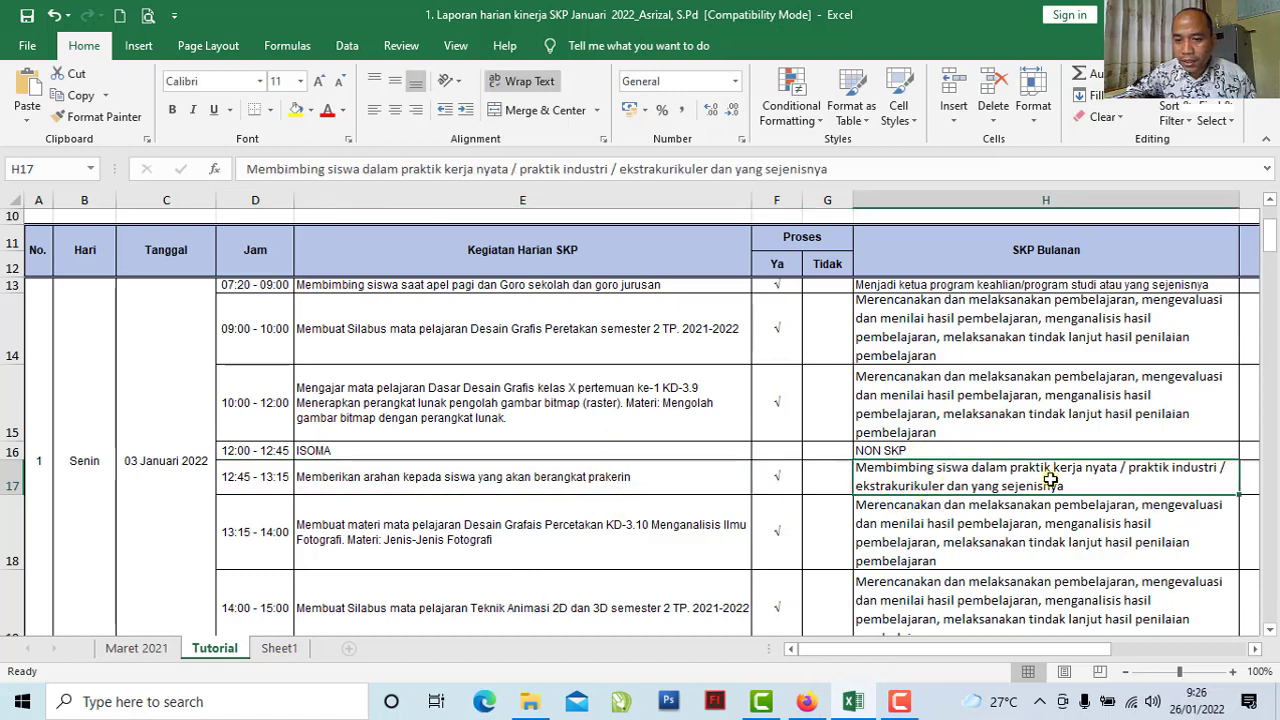
left_click(806, 703)
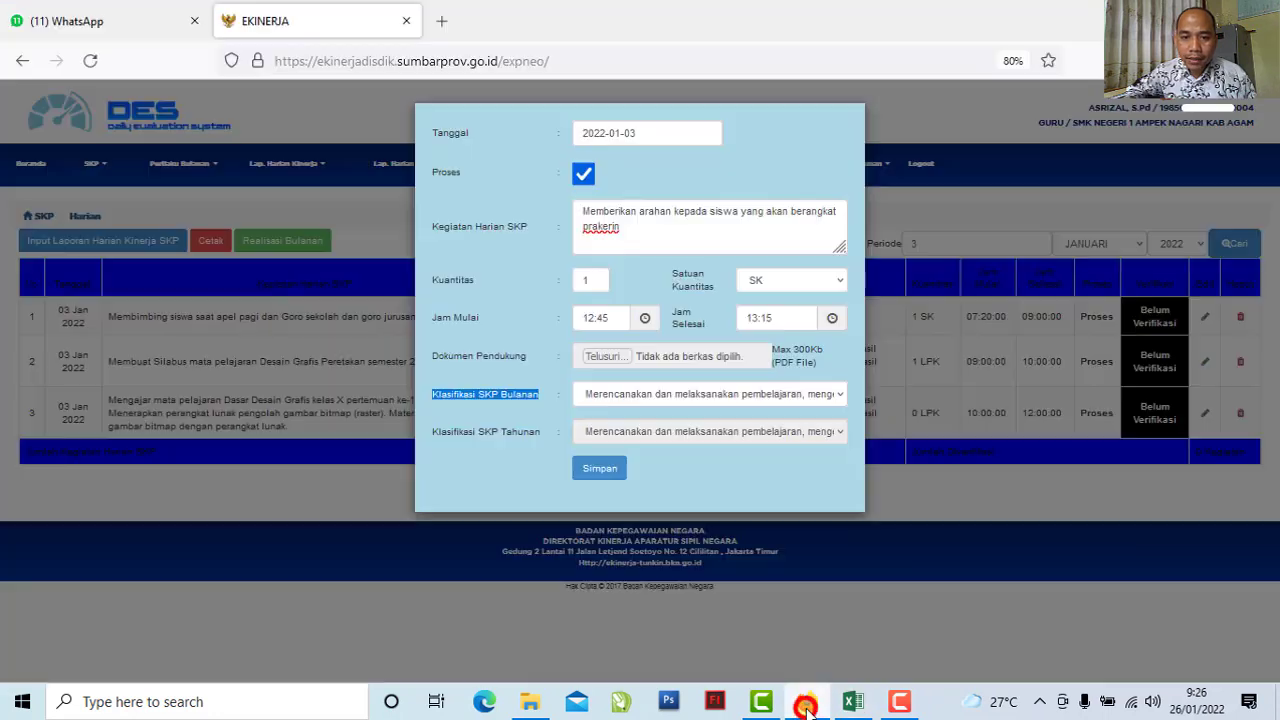
left_click(841, 397)
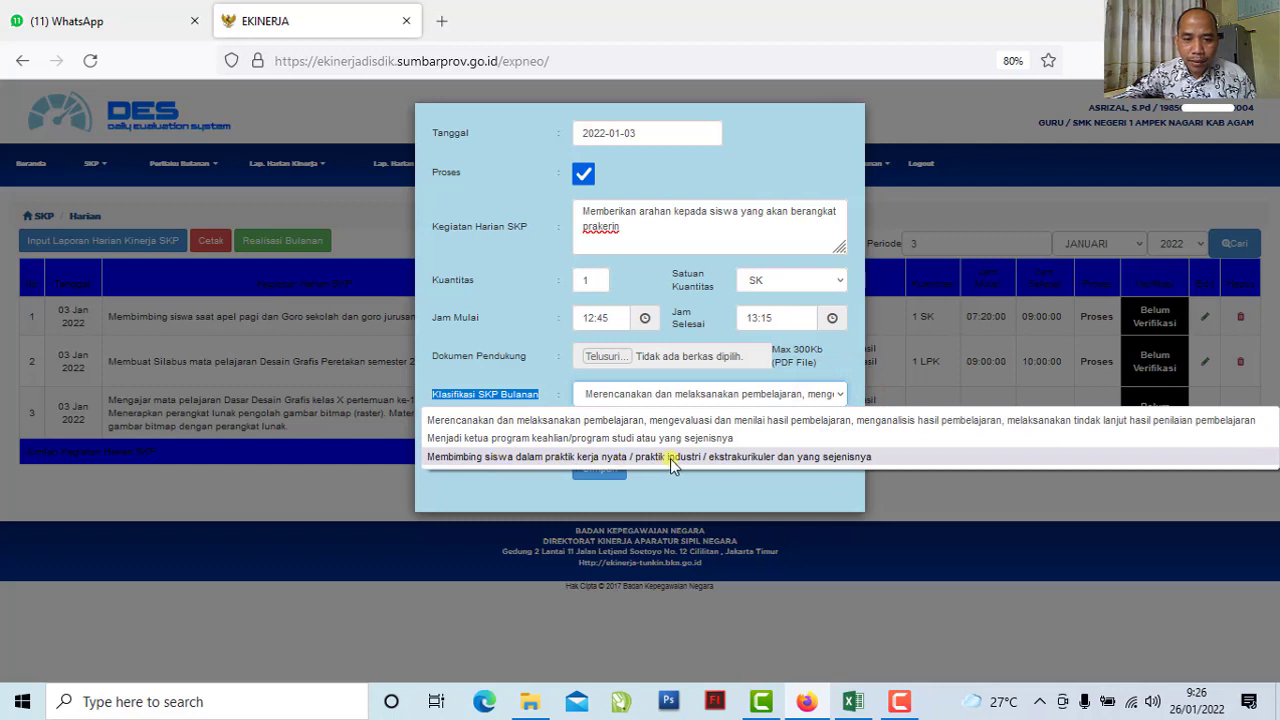
left_click(718, 458)
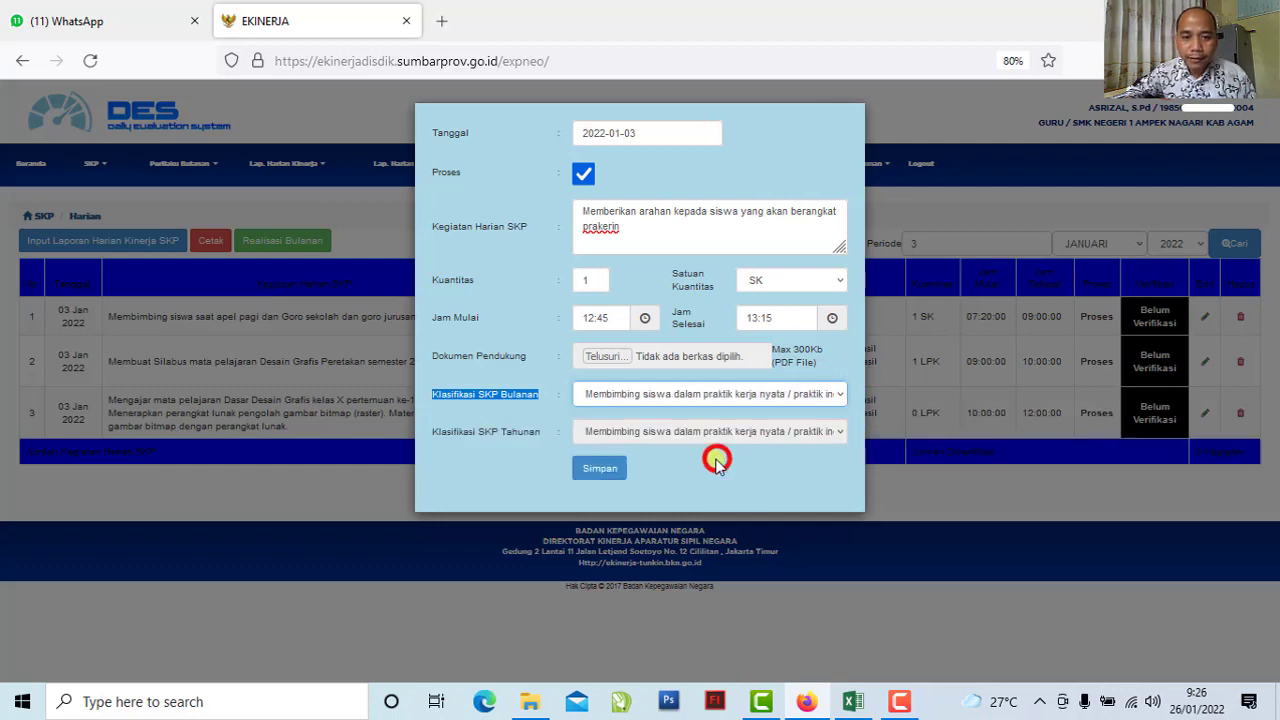
Save the prakerin briefing report and acknowledge the confirmations
left_click(602, 470)
left_click(720, 414)
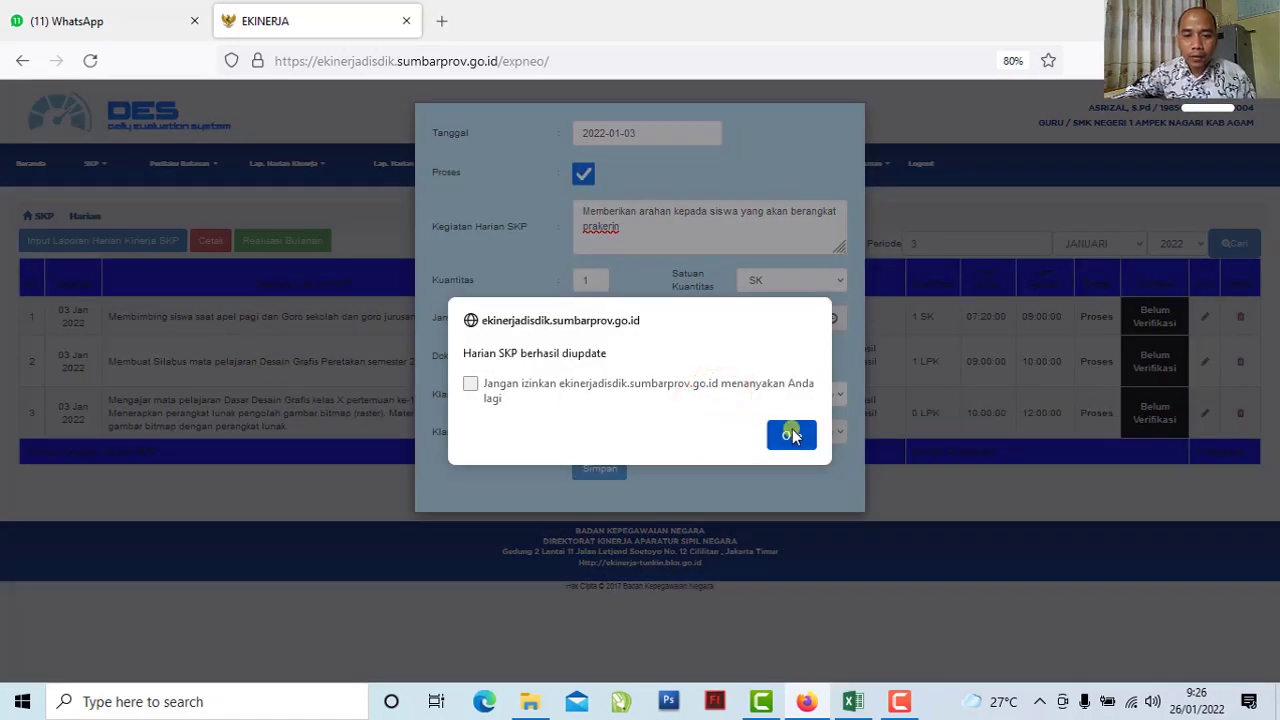
left_click(791, 433)
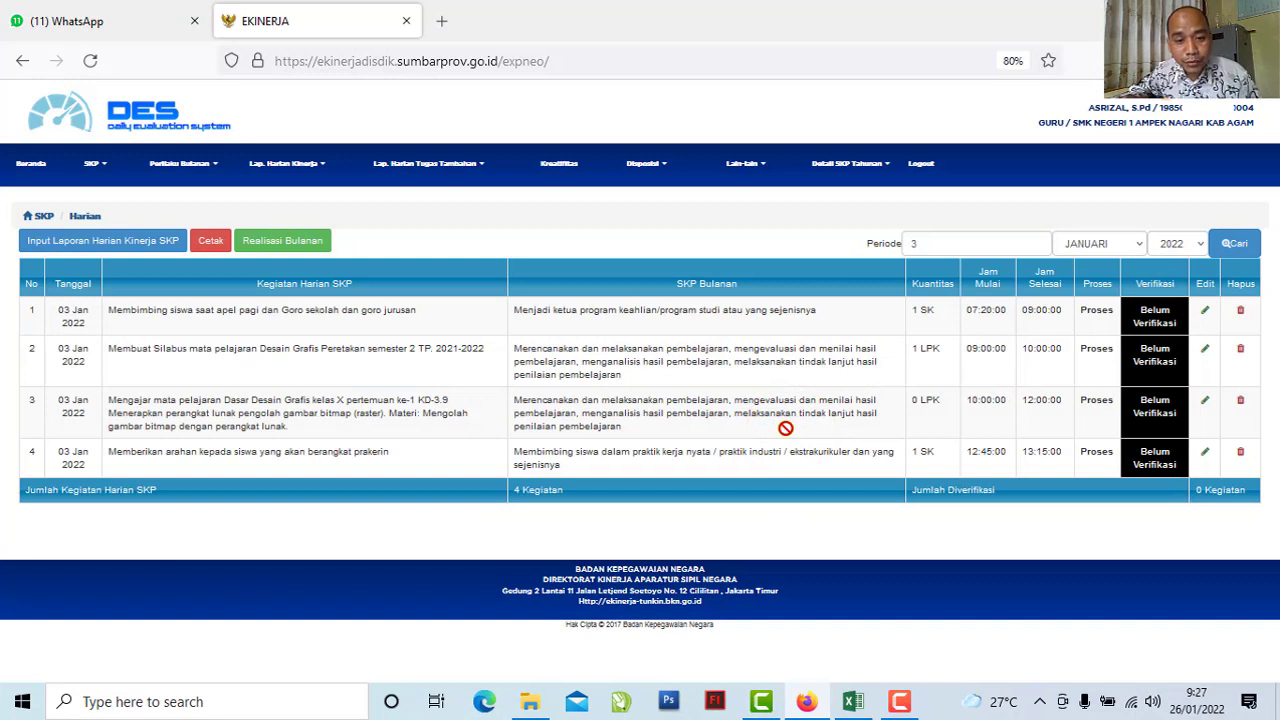
Review the prakerin briefing entry in the daily SKP list and check the Kuantitas and Proses columns of the reports
left_click(111, 453)
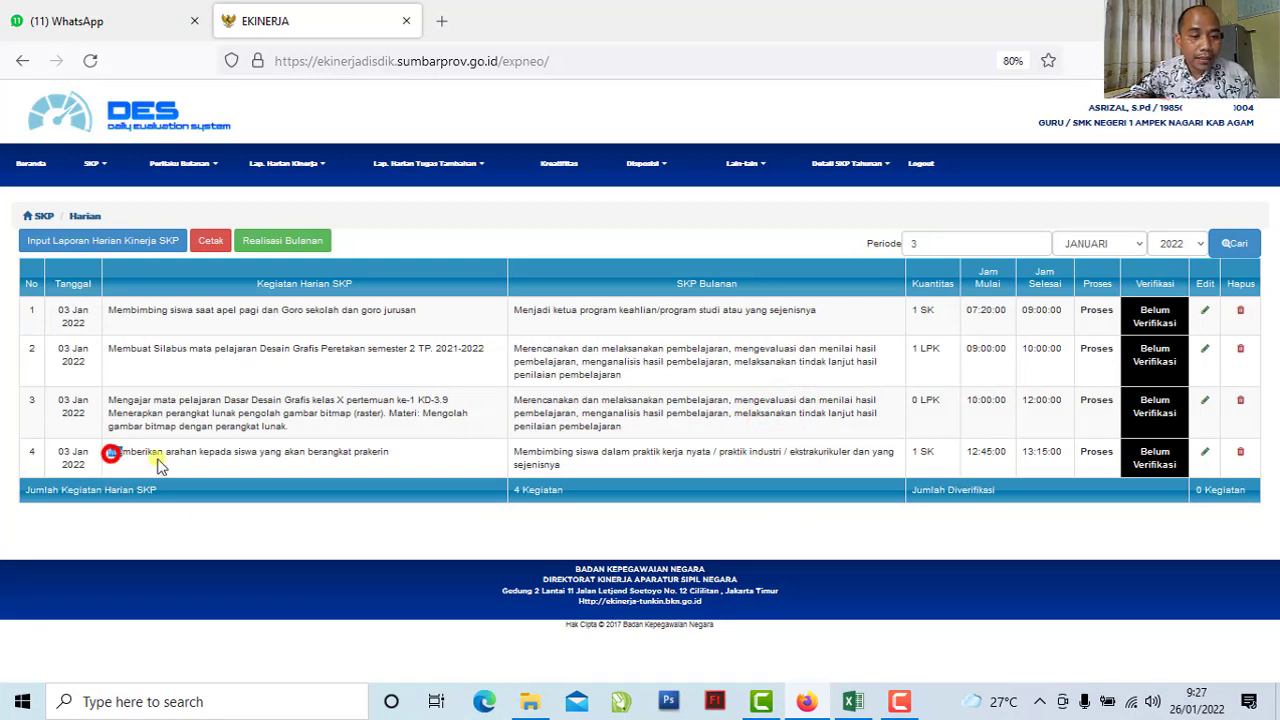
left_click_drag(159, 466, 444, 472)
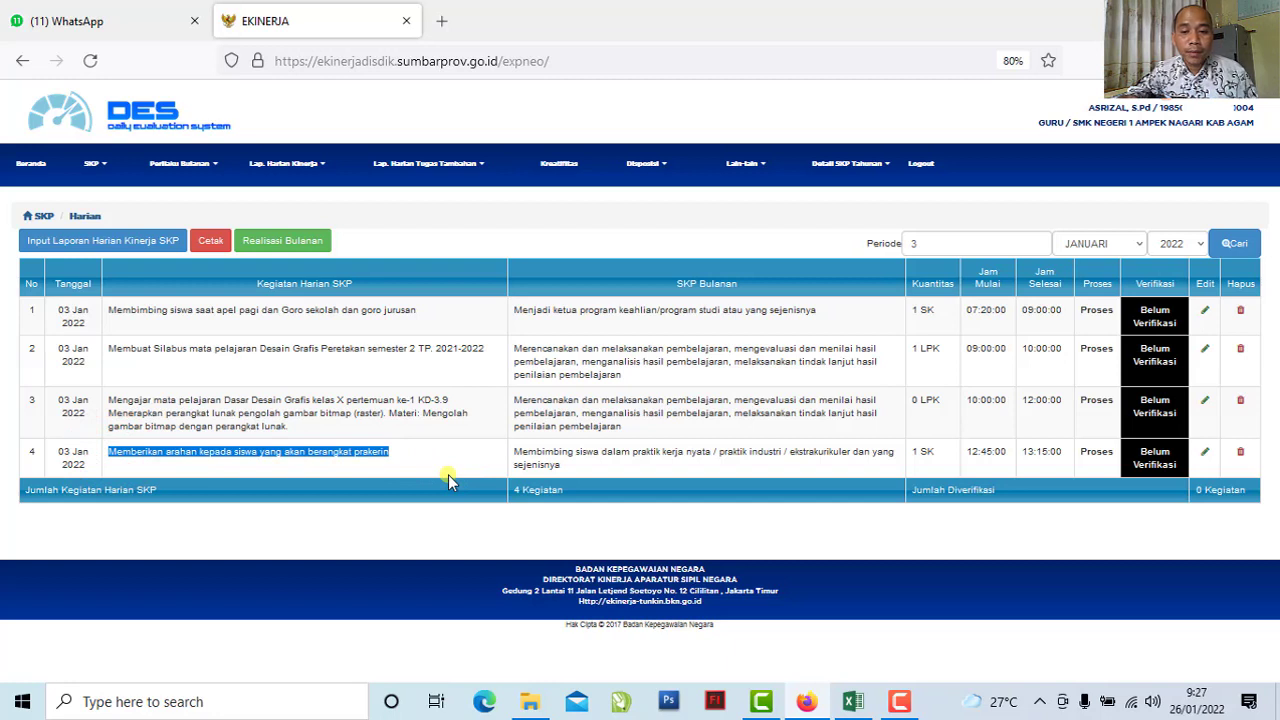
left_click(935, 458)
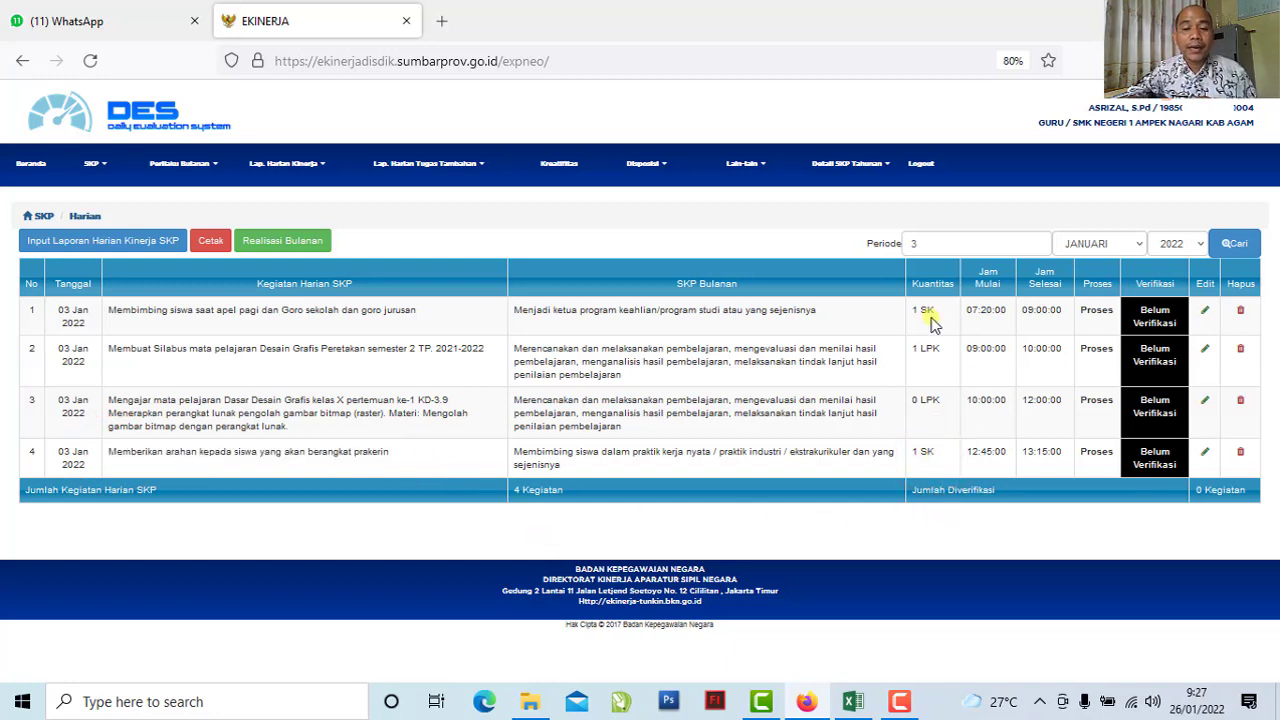
left_click(1094, 340)
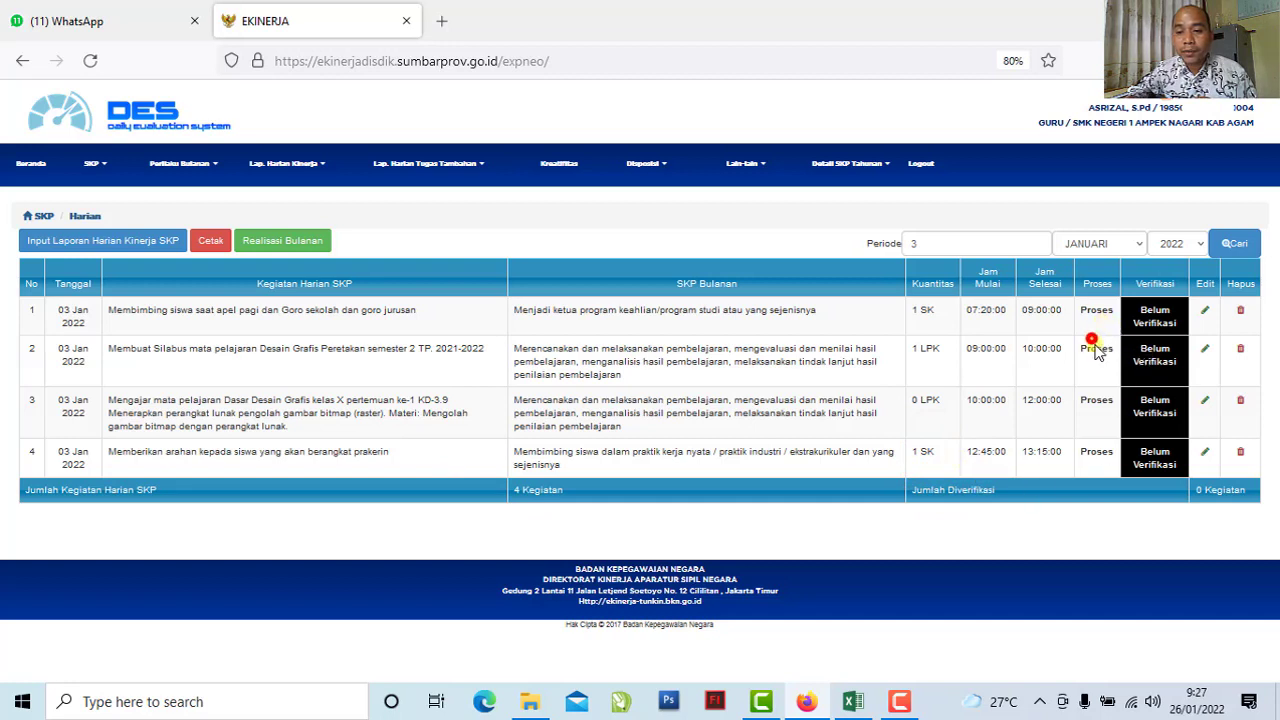
left_click(1099, 399)
left_click(1095, 439)
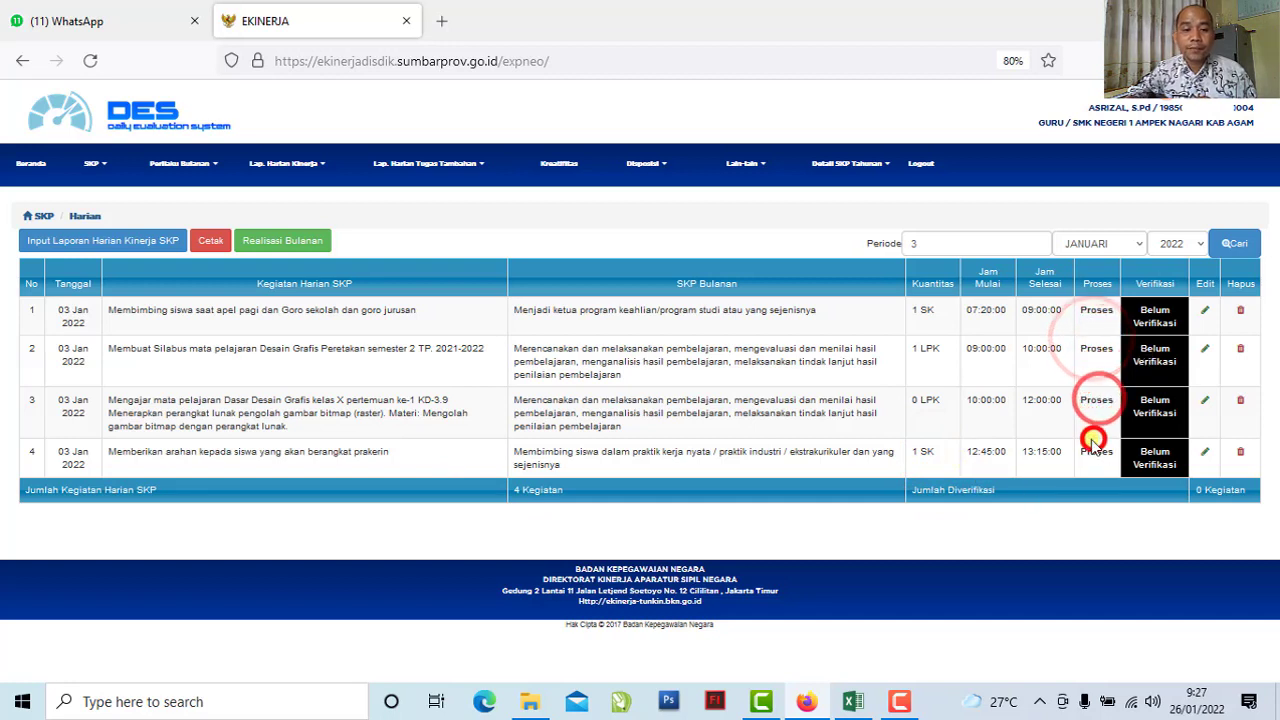
Start a new daily SKP performance report and set its Tanggal to 2022-01-03
left_click(145, 248)
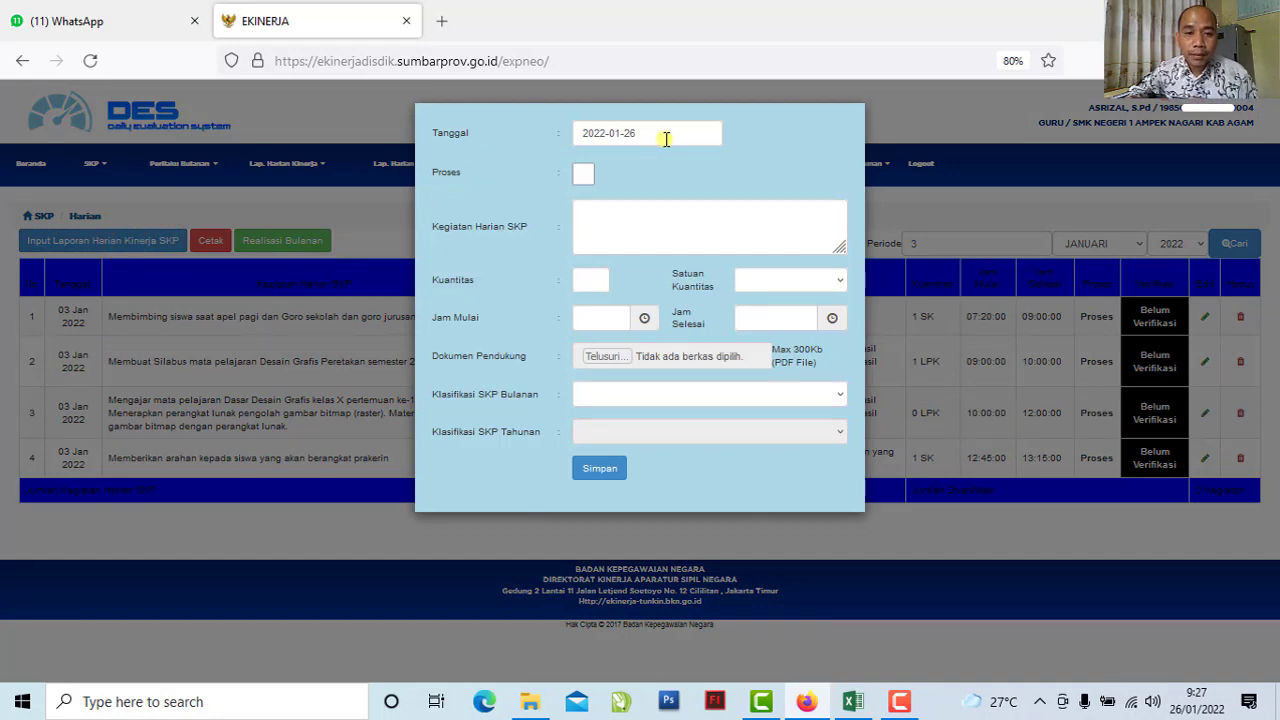
left_click(657, 135)
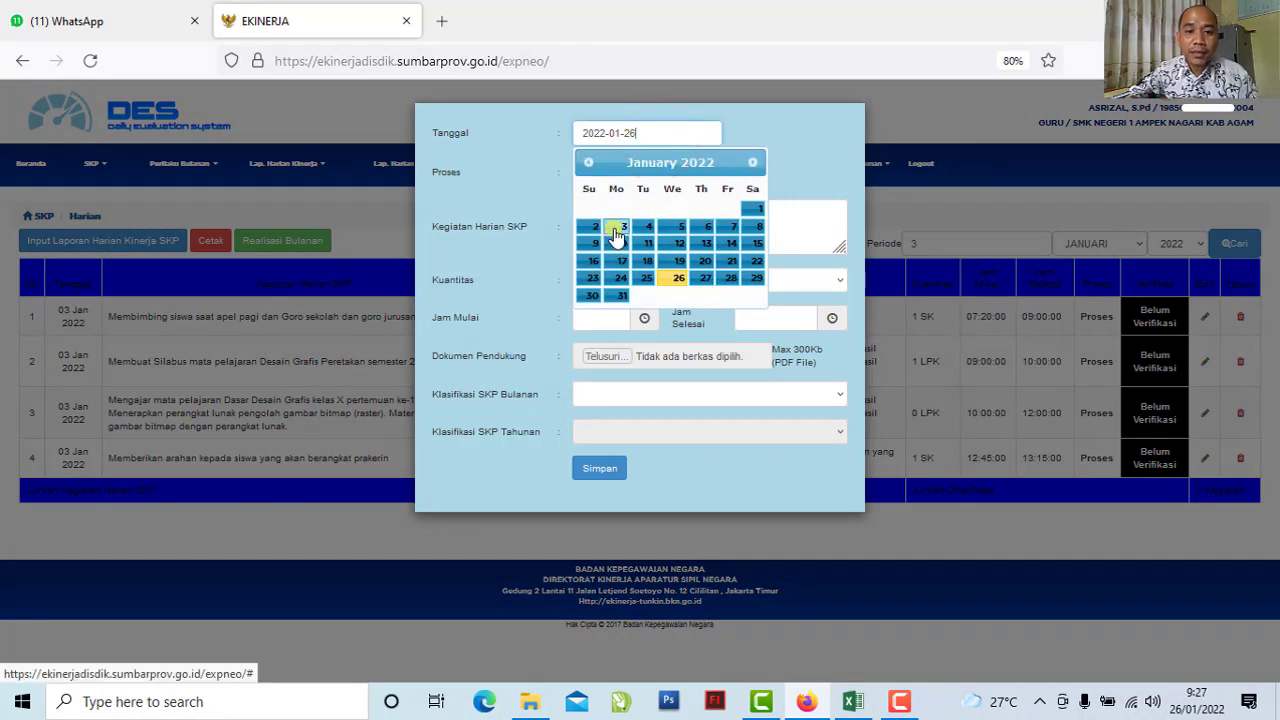
left_click(617, 232)
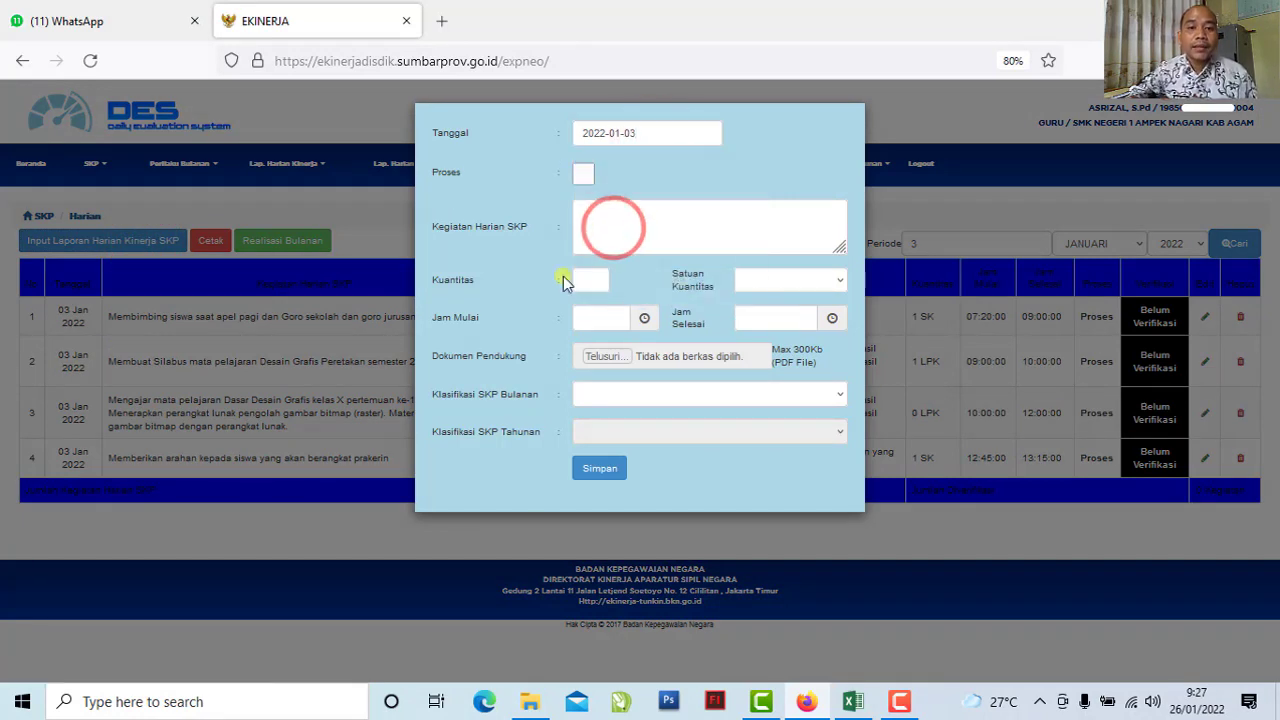
left_click(655, 182)
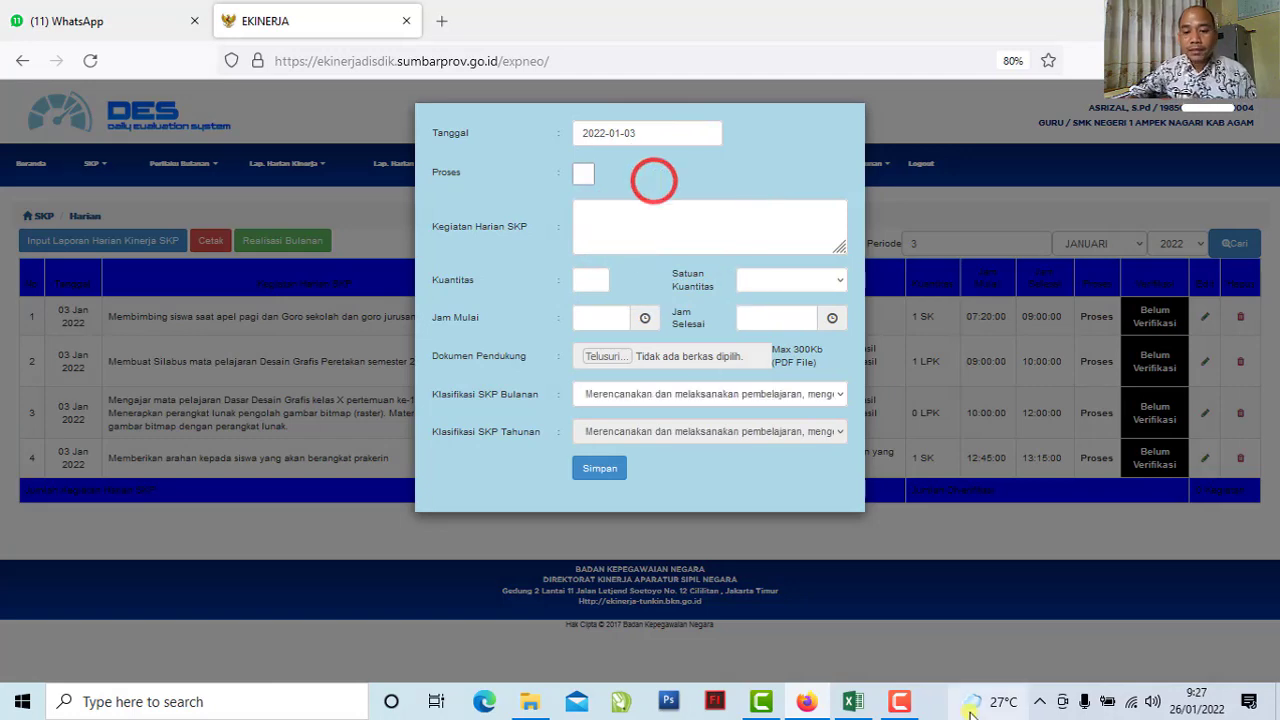
Switch to the Excel journal and copy the activity text "Membuat materi mata pelajaran Desain Grafais Percetakan KD-3.10 Menganalisis Ilmu Fotografi. Materi: Jenis-Jenis Fotografi"
left_click(867, 706)
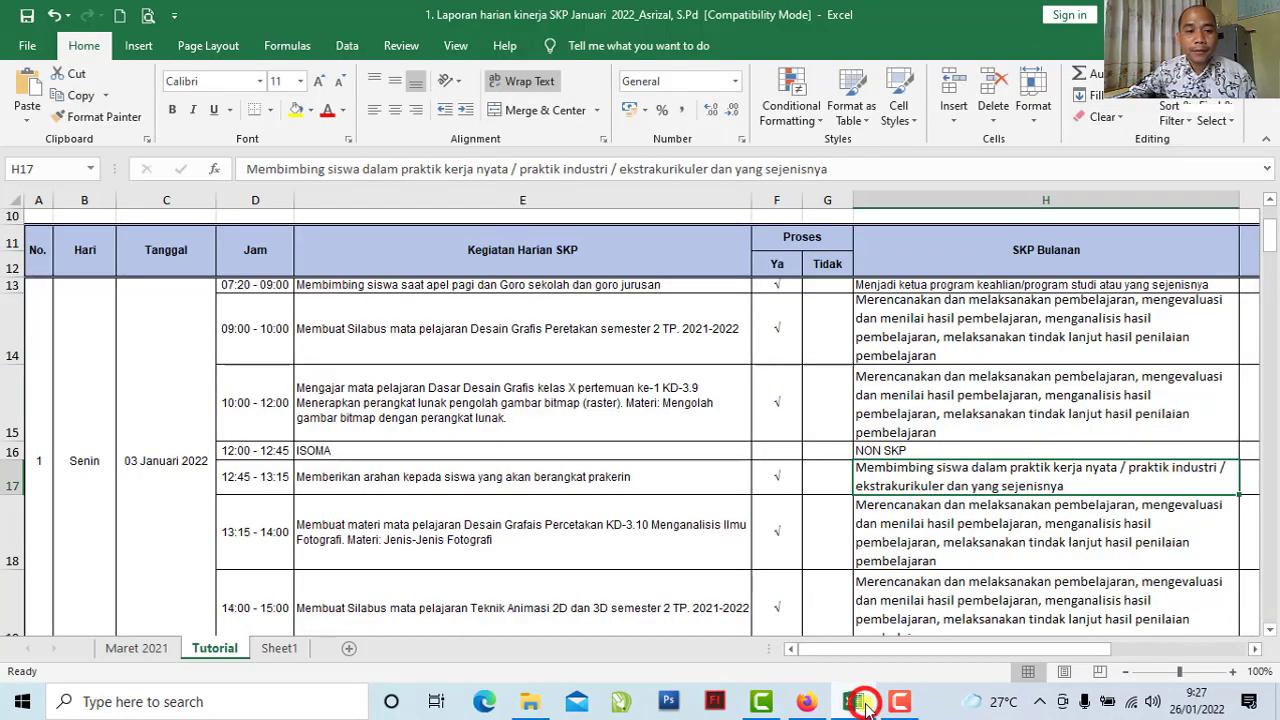
scroll(475, 622, "down", 1)
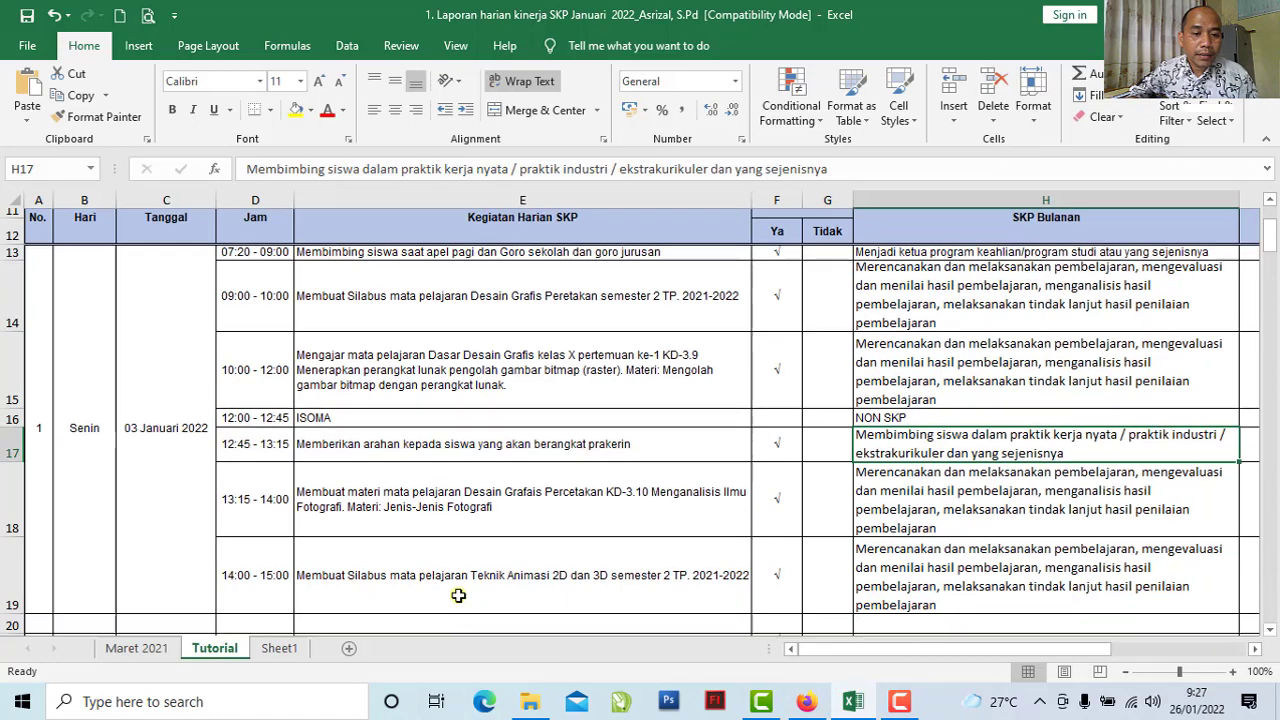
left_click(385, 471)
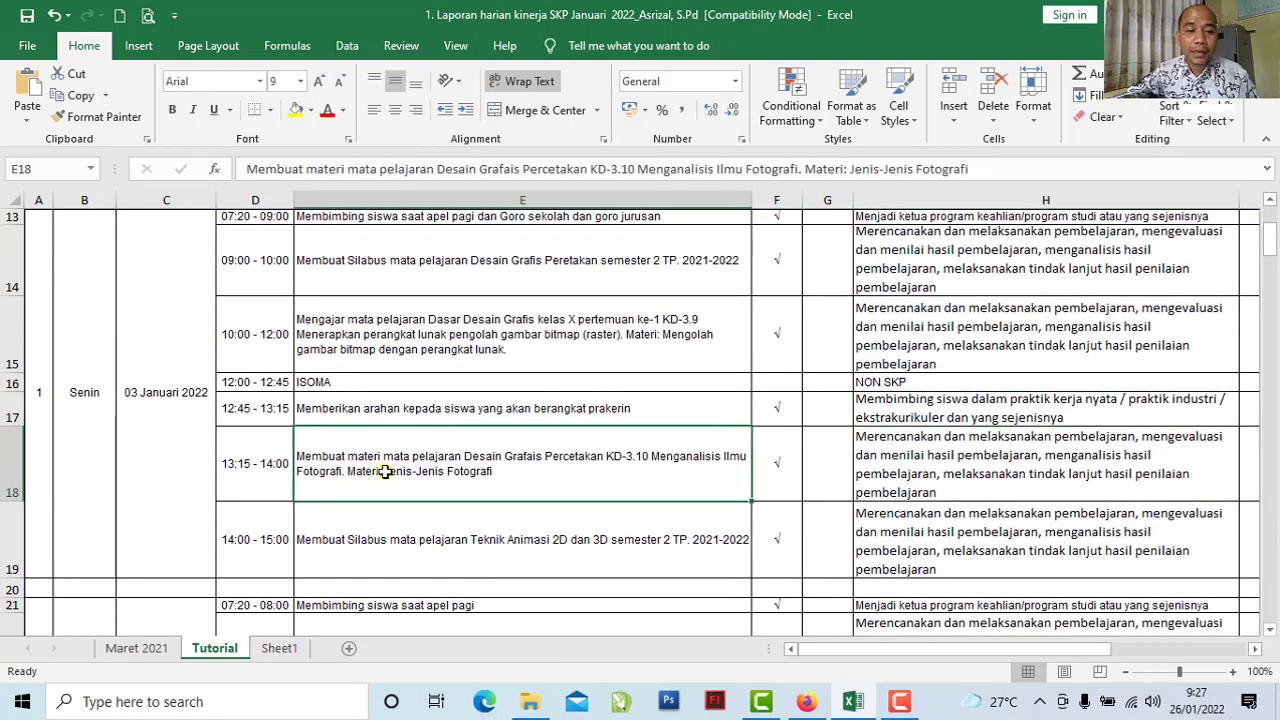
key("Right")
key("Right")
key("Right")
double_click(514, 470)
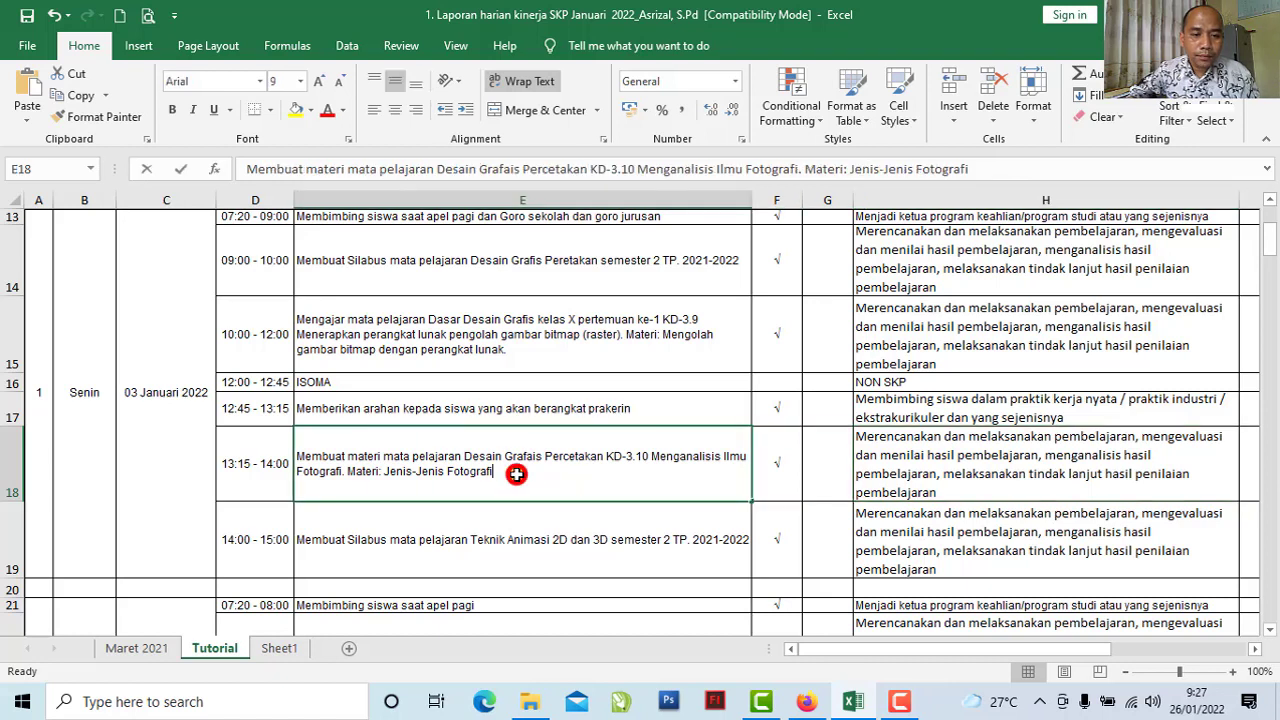
left_click_drag(514, 470, 296, 458)
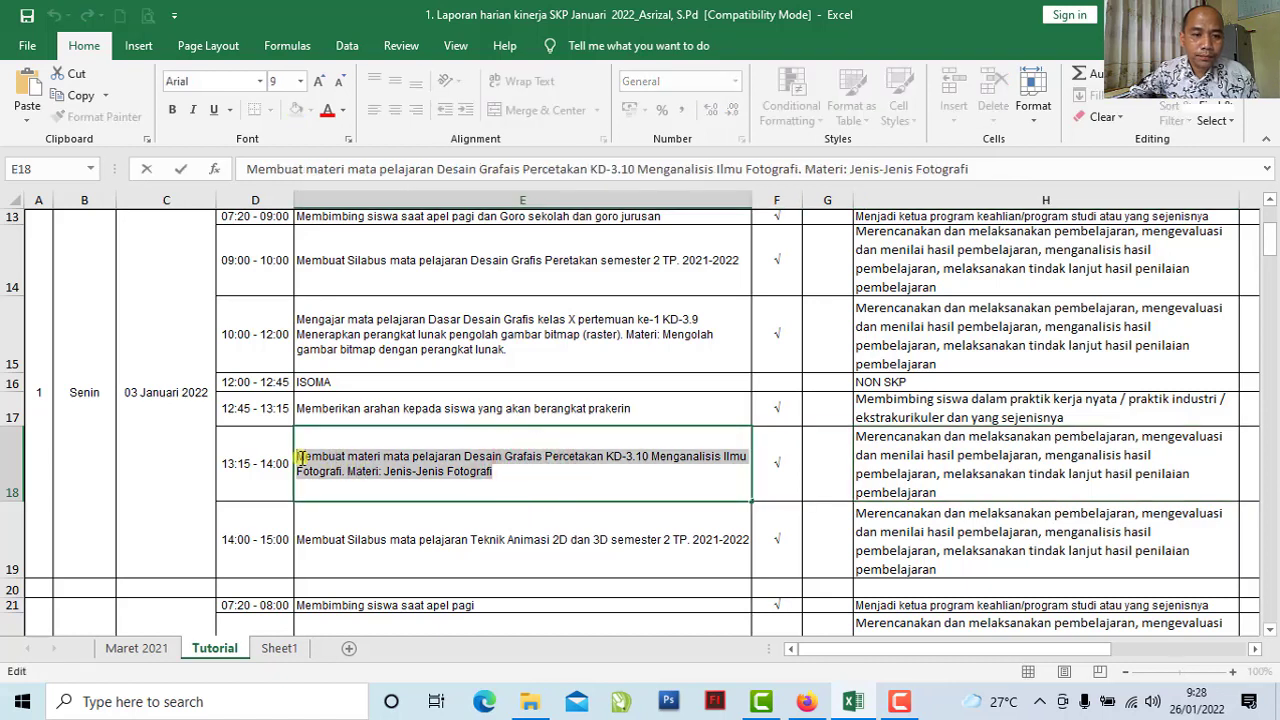
left_click(75, 95)
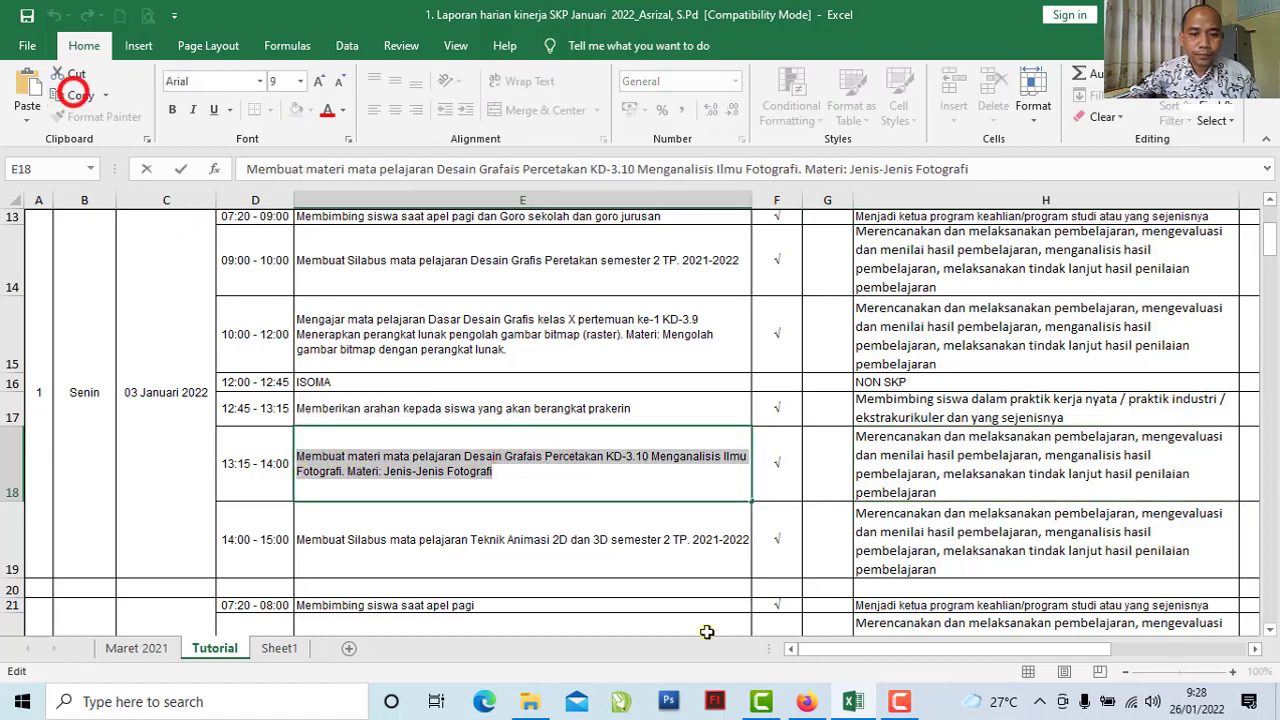
Switch back to the EKINERJA form, paste the photography material text into Kegiatan Harian SKP, and mark the report as Proses
left_click(808, 705)
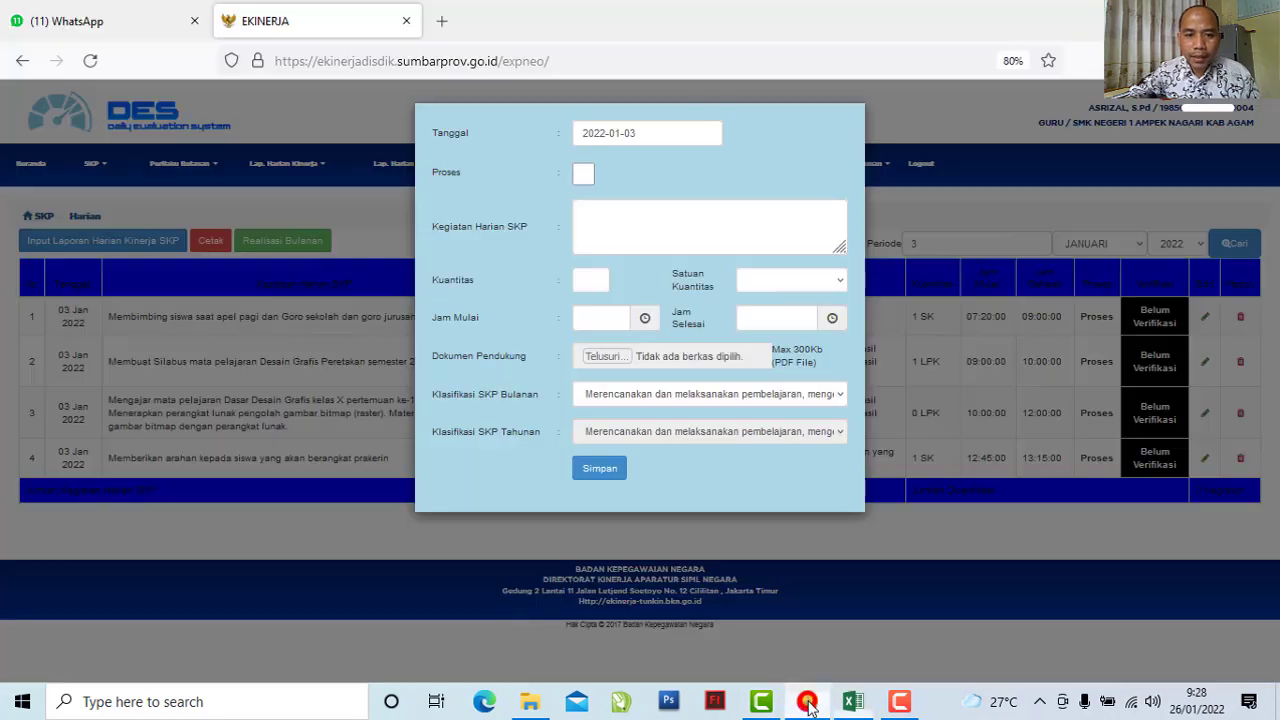
left_click(648, 223)
right_click(648, 223)
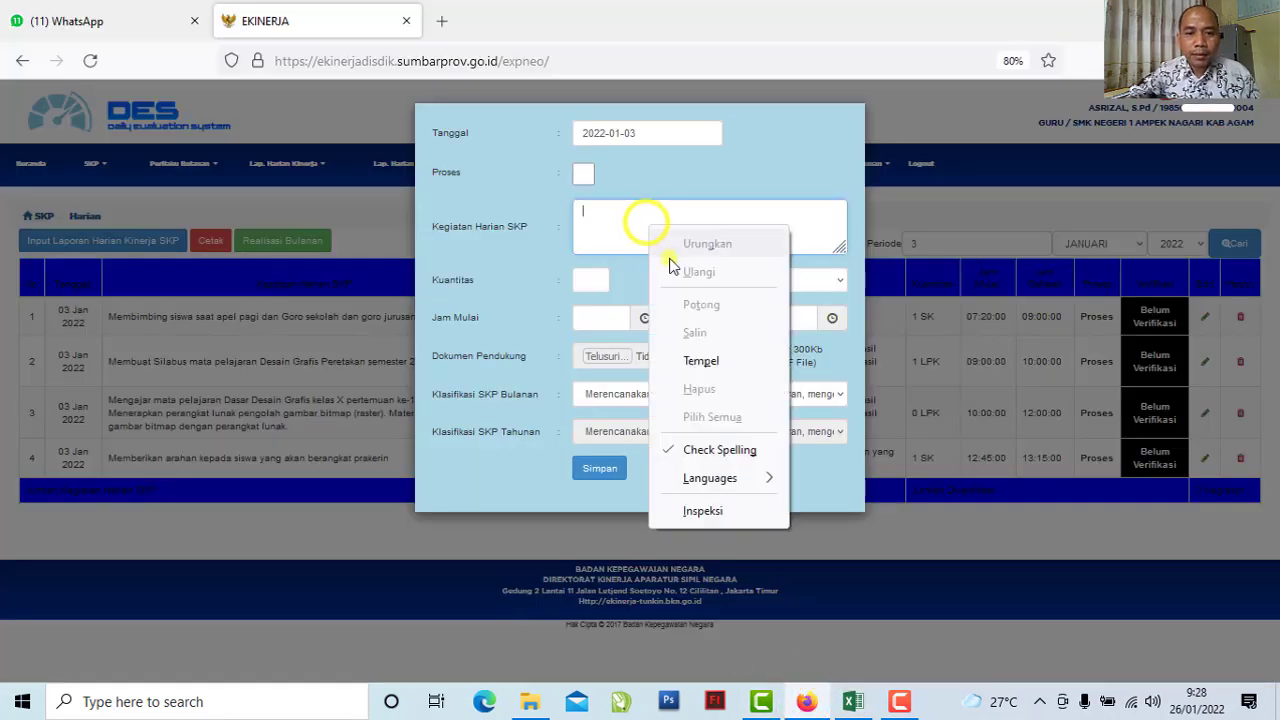
left_click(700, 360)
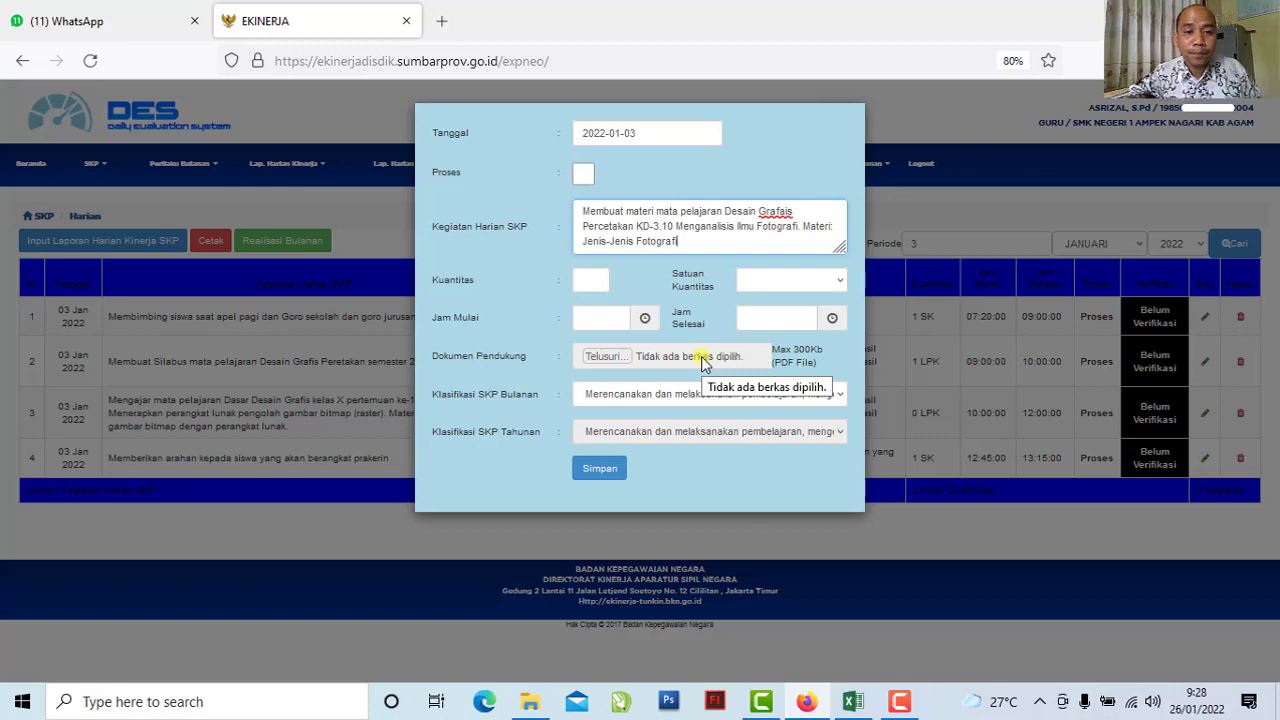
left_click(586, 174)
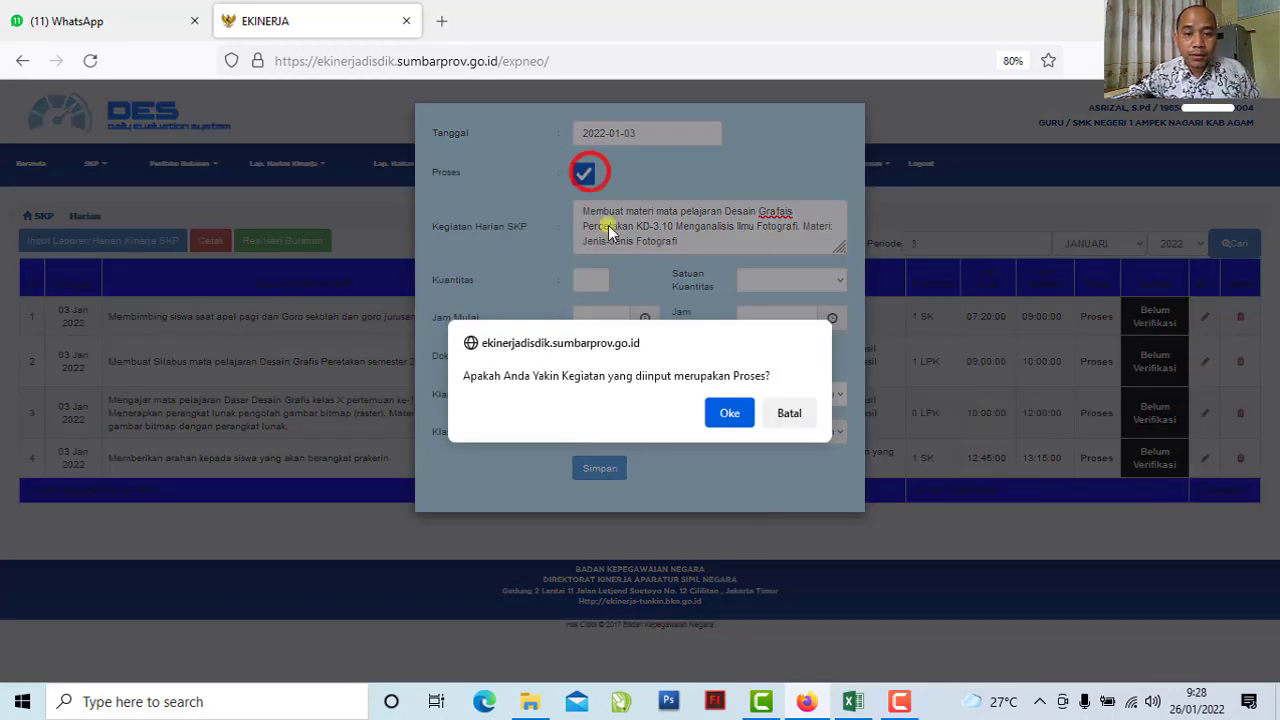
left_click(732, 406)
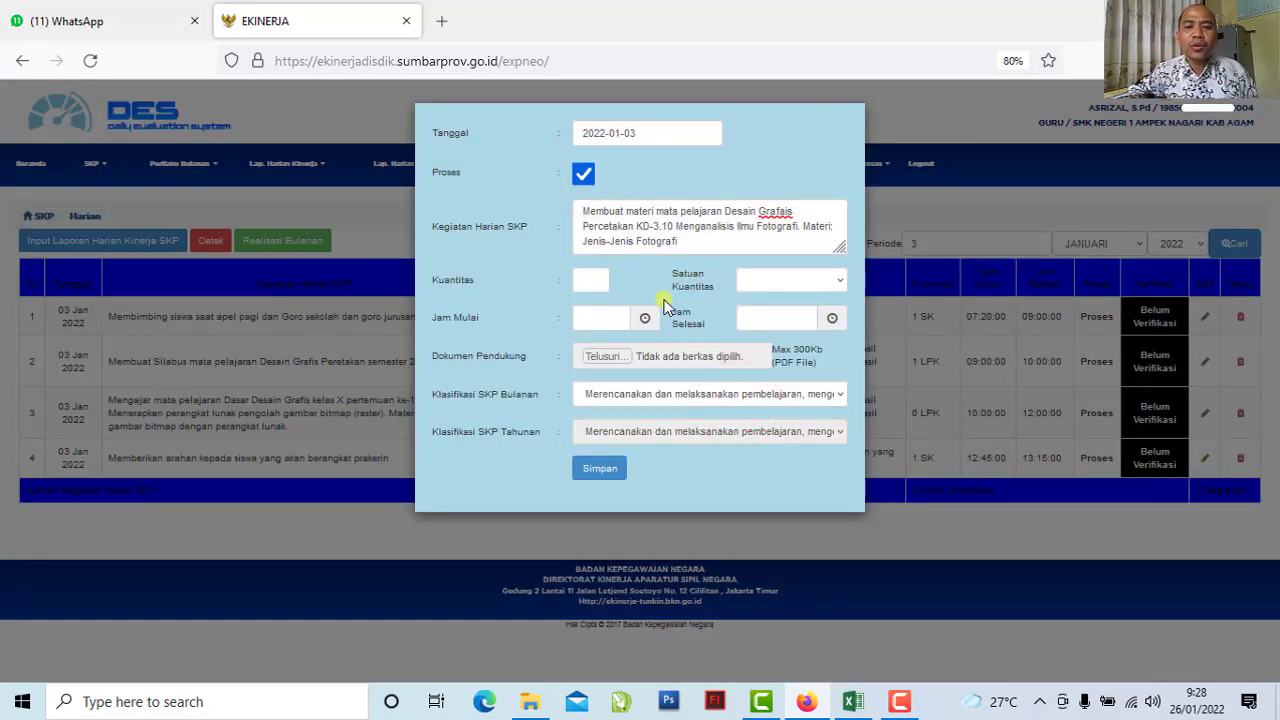
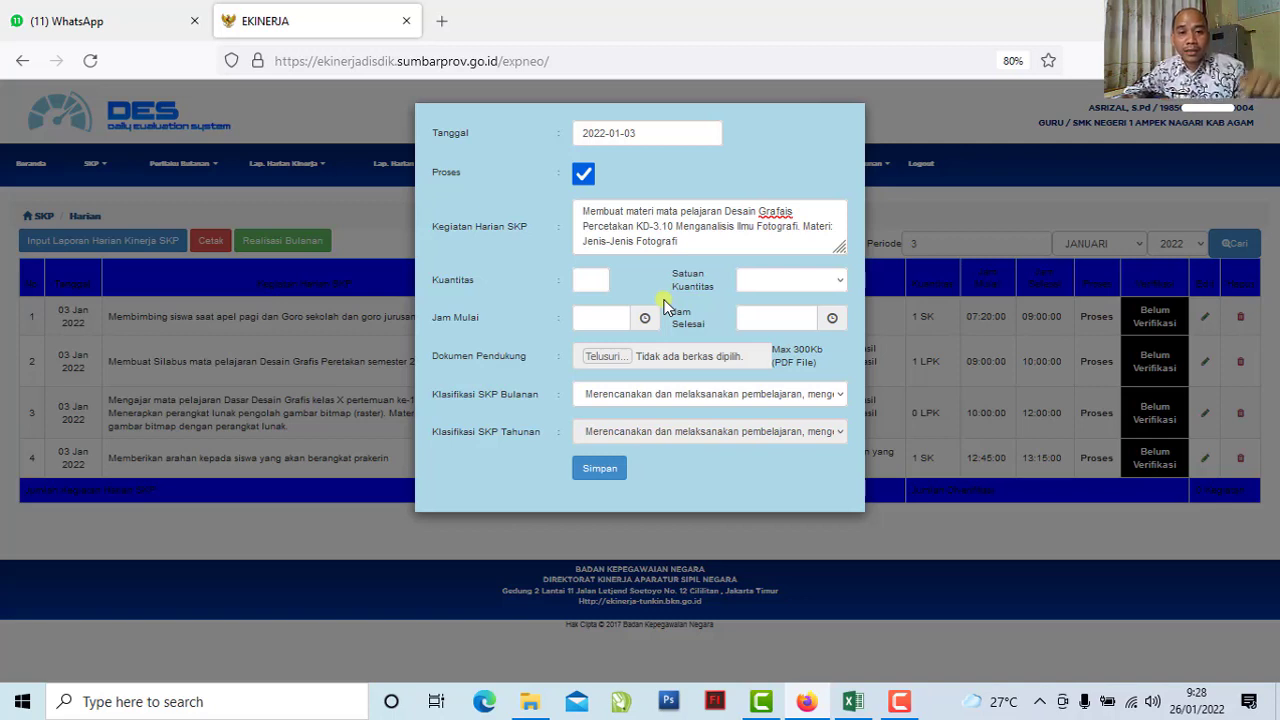
Set the photography material report's Kuantitas to 0 and its Satuan Kuantitas to LPK
type("0")
left_click(595, 303)
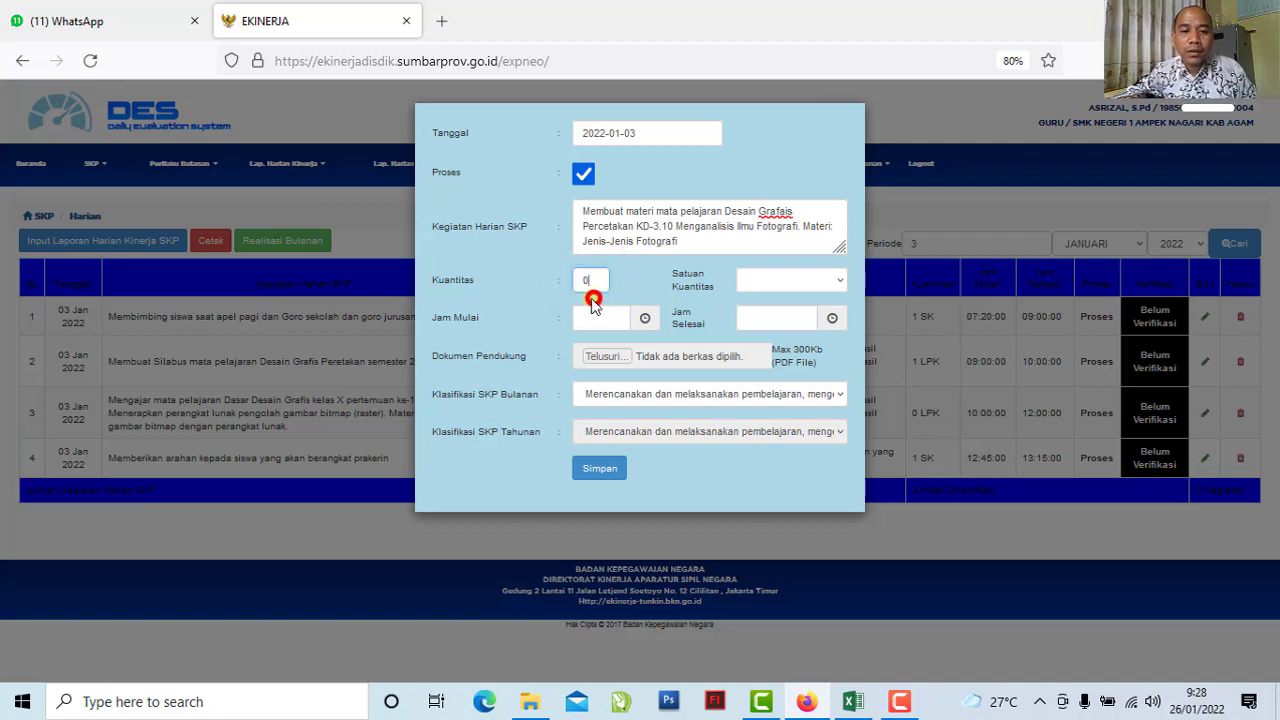
left_click(764, 283)
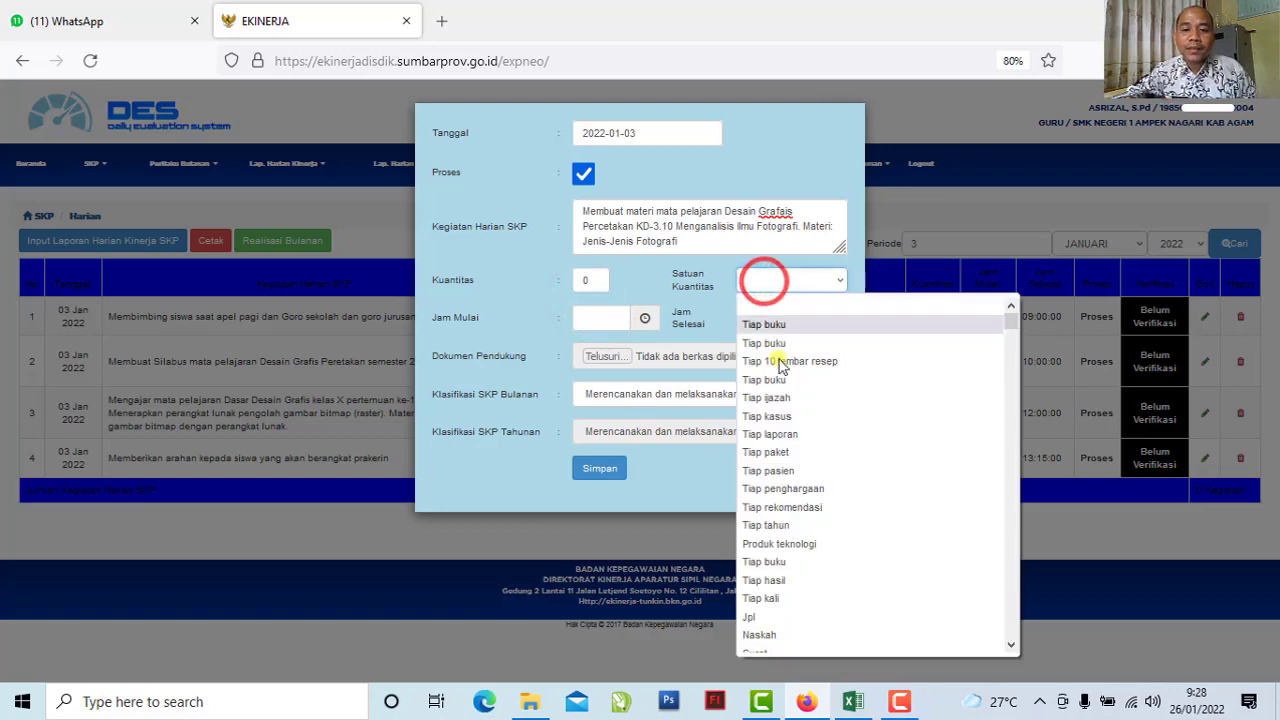
key("l")
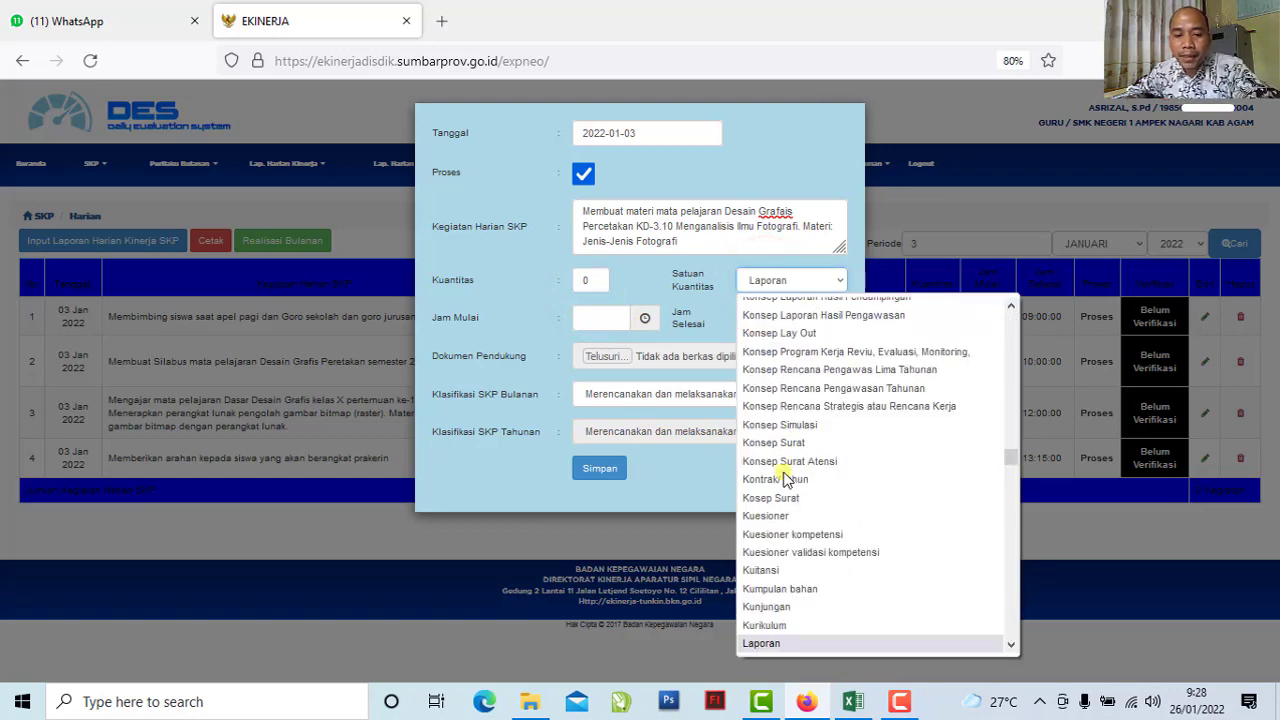
scroll(770, 450, "down", 9)
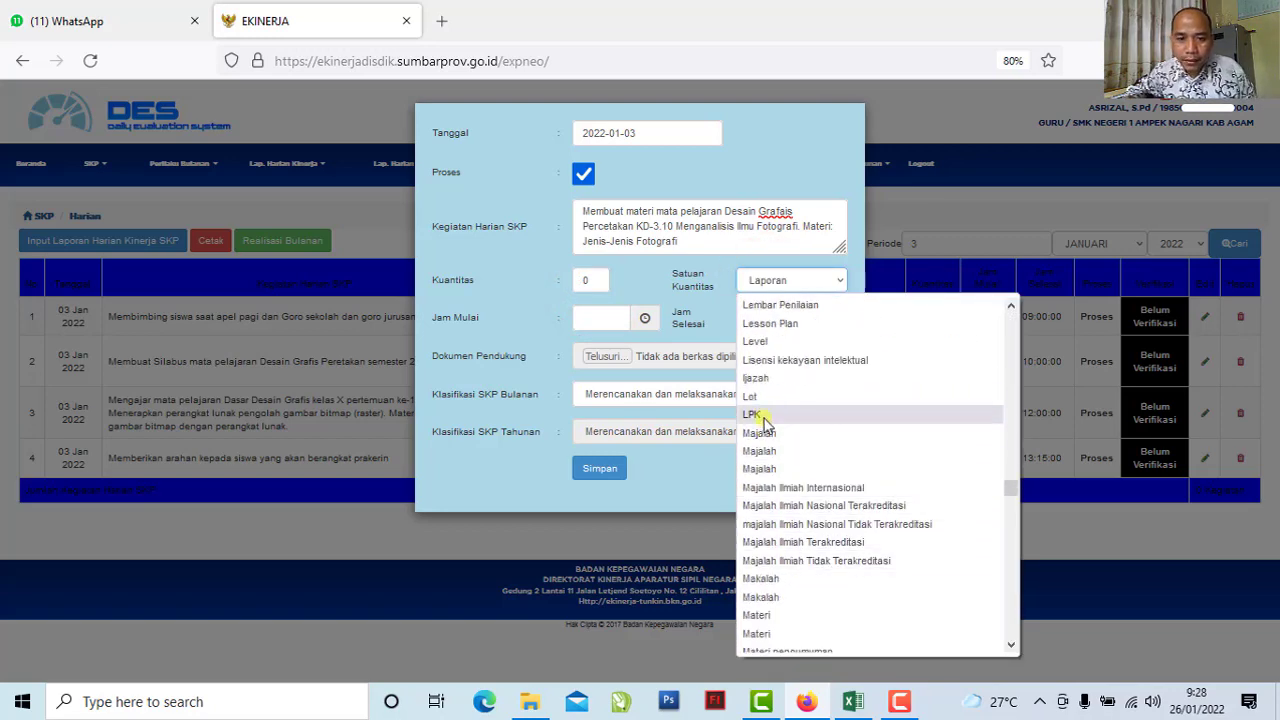
left_click(762, 415)
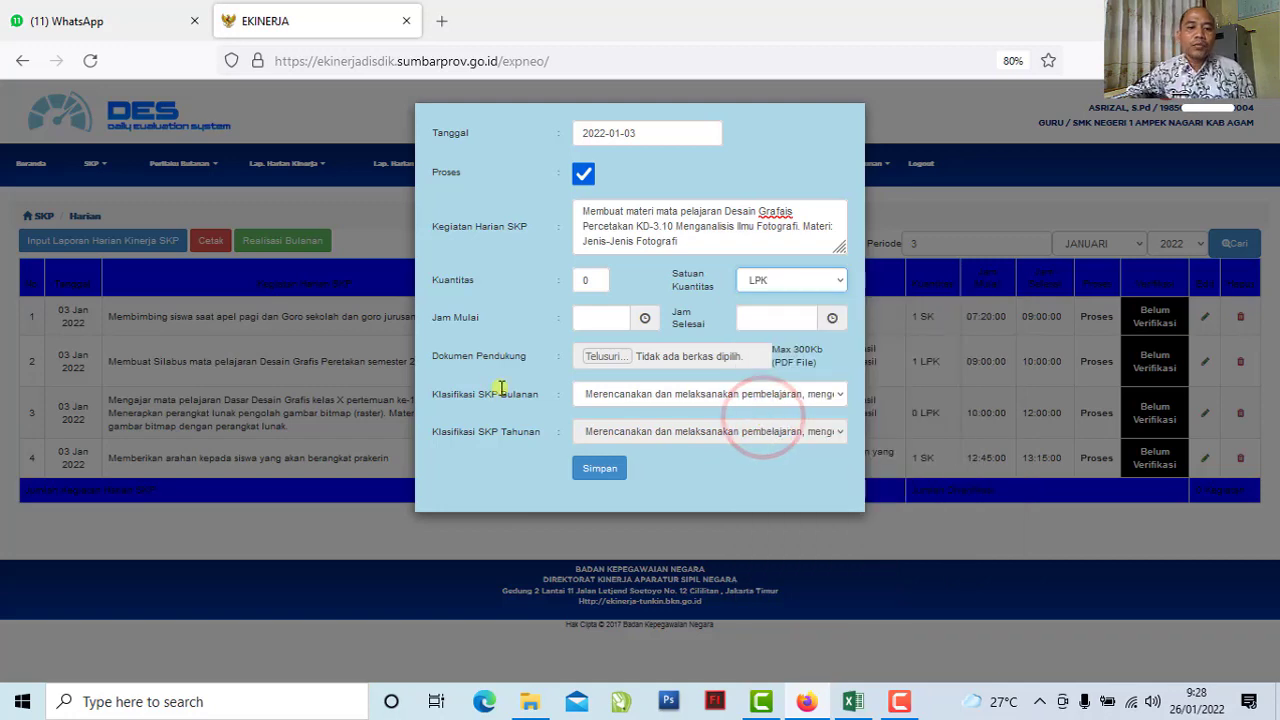
Check the photography activity's classification in the Excel journal, then set Klasifikasi SKP Bulanan in EKINERJA to the "Merencanakan dan melaksanakan pembelajaran" option
left_click_drag(434, 394, 537, 394)
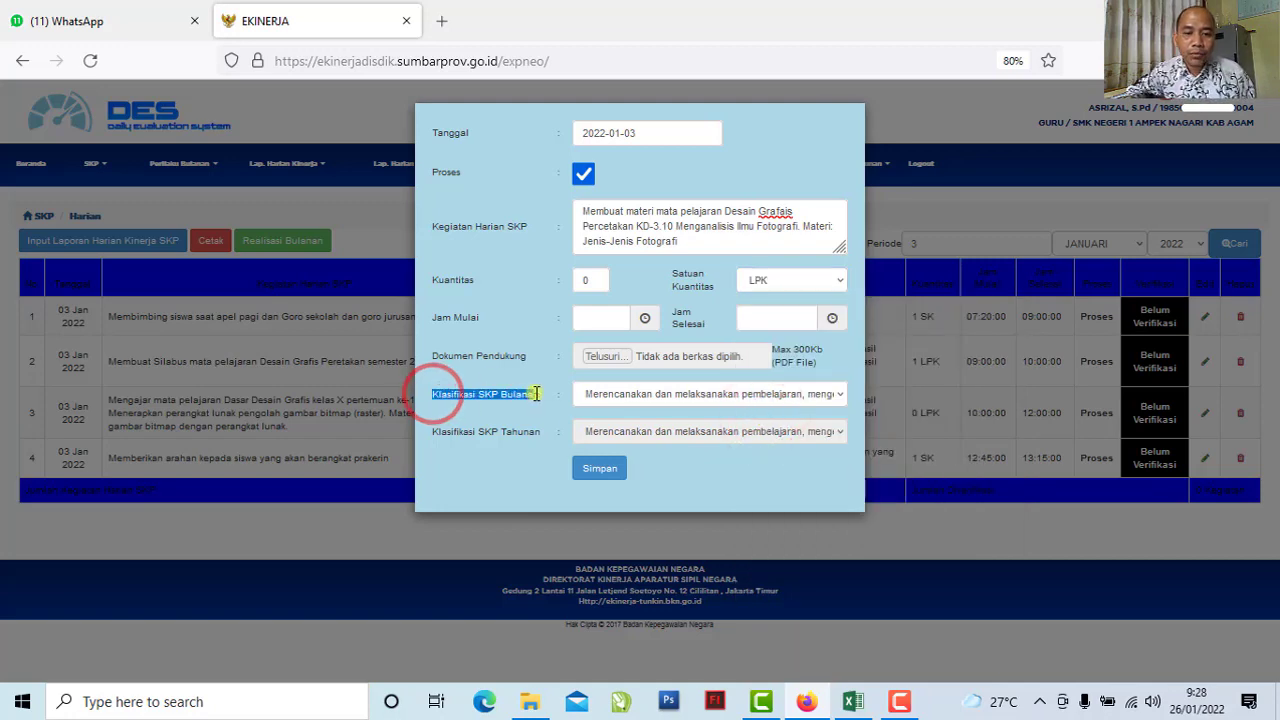
left_click(853, 703)
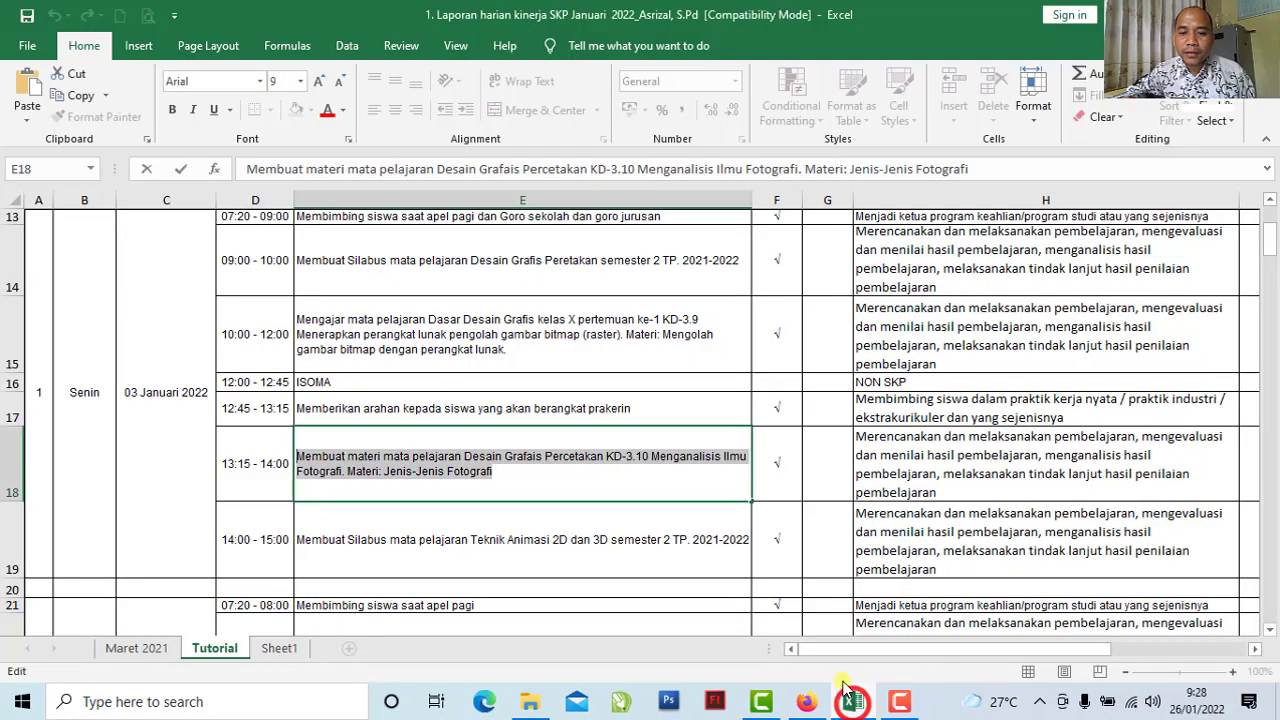
left_click(890, 462)
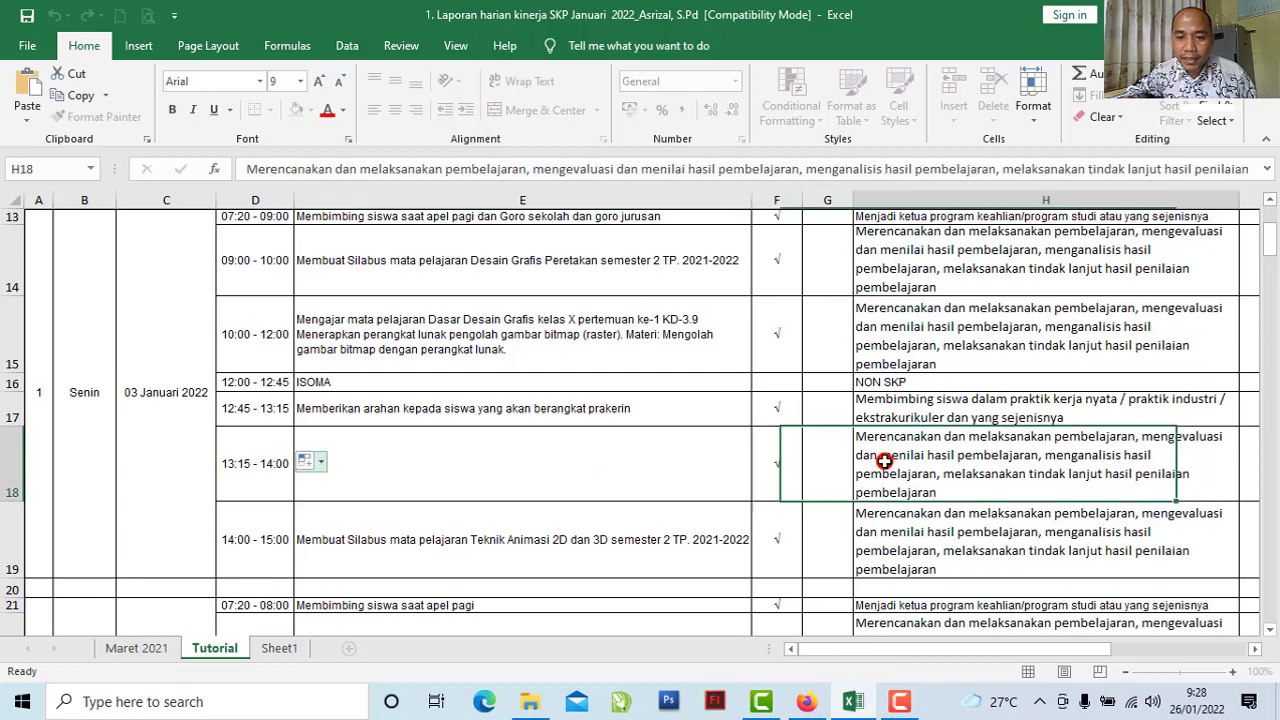
left_click(805, 703)
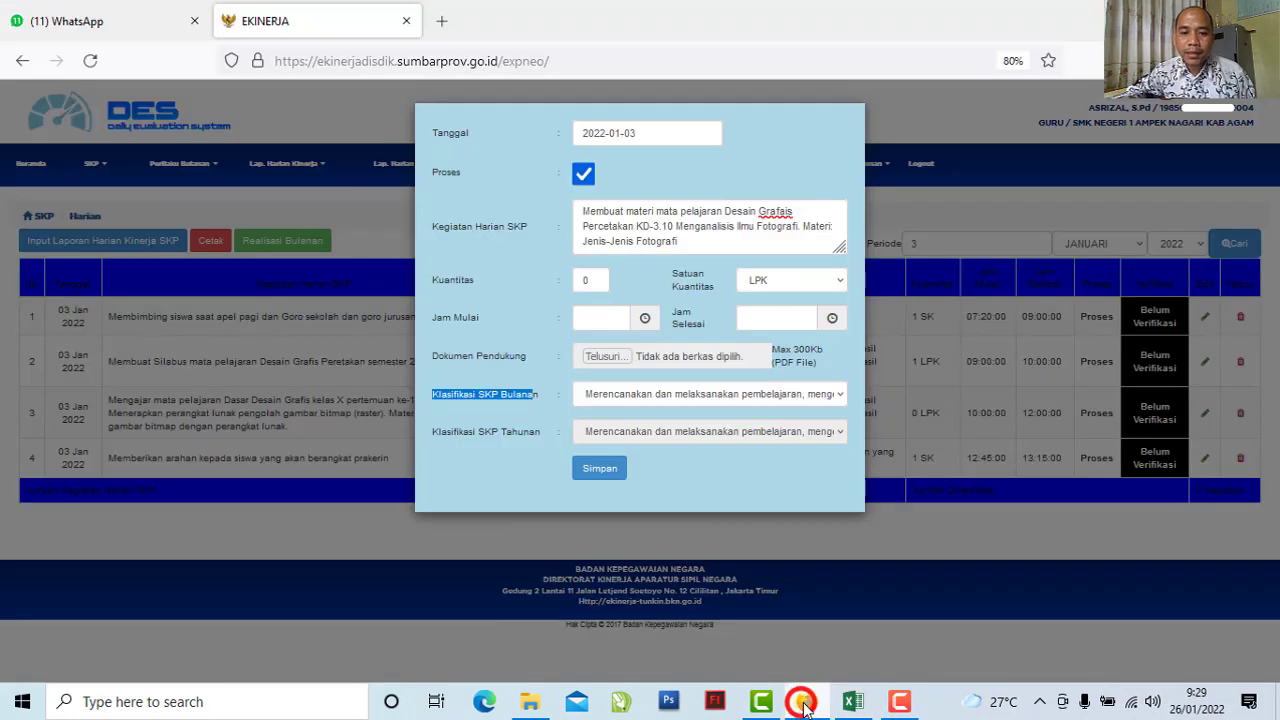
left_click(836, 395)
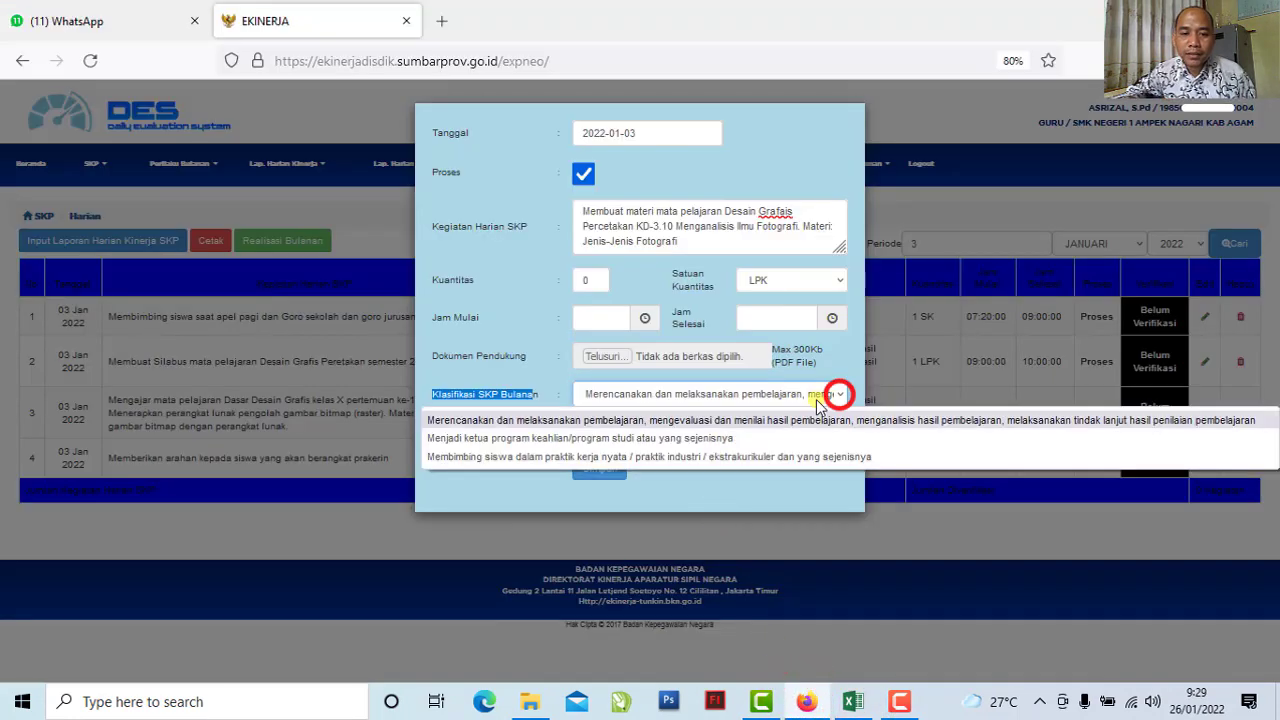
left_click(474, 420)
Save the photography material report, confirm its processing, and review its SKP Bulanan entry in the daily list
left_click(607, 477)
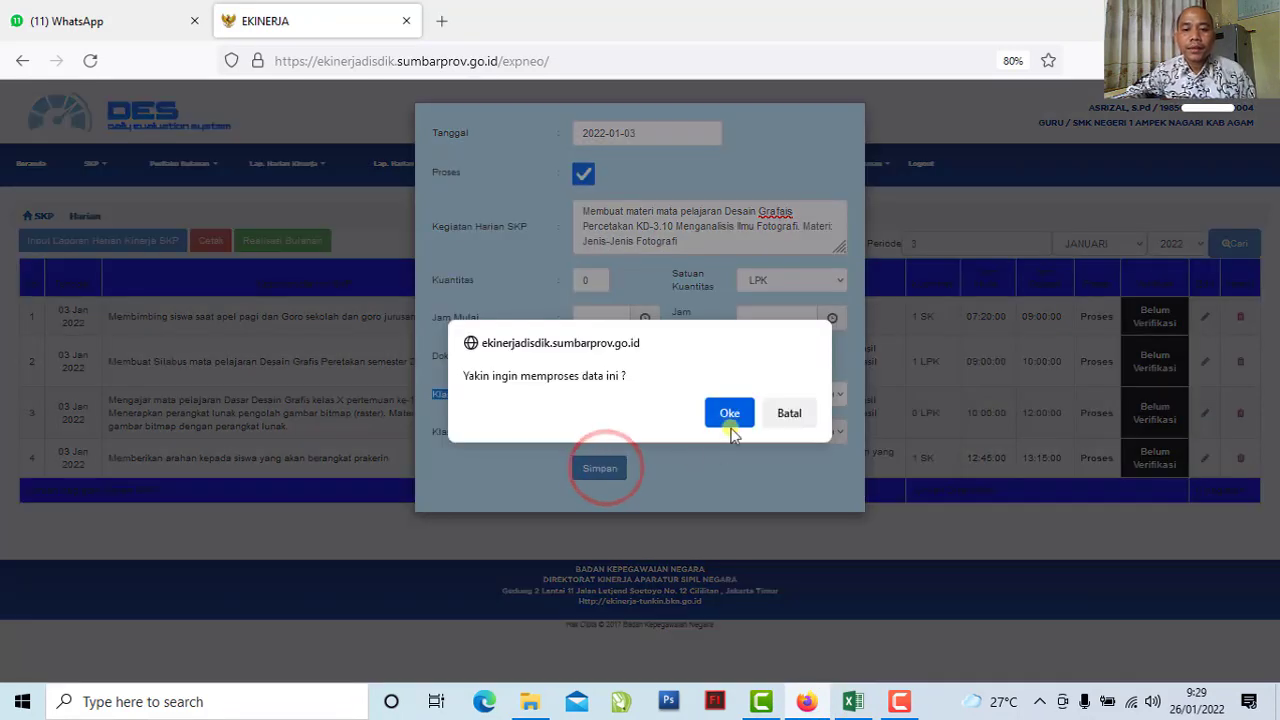
left_click(728, 414)
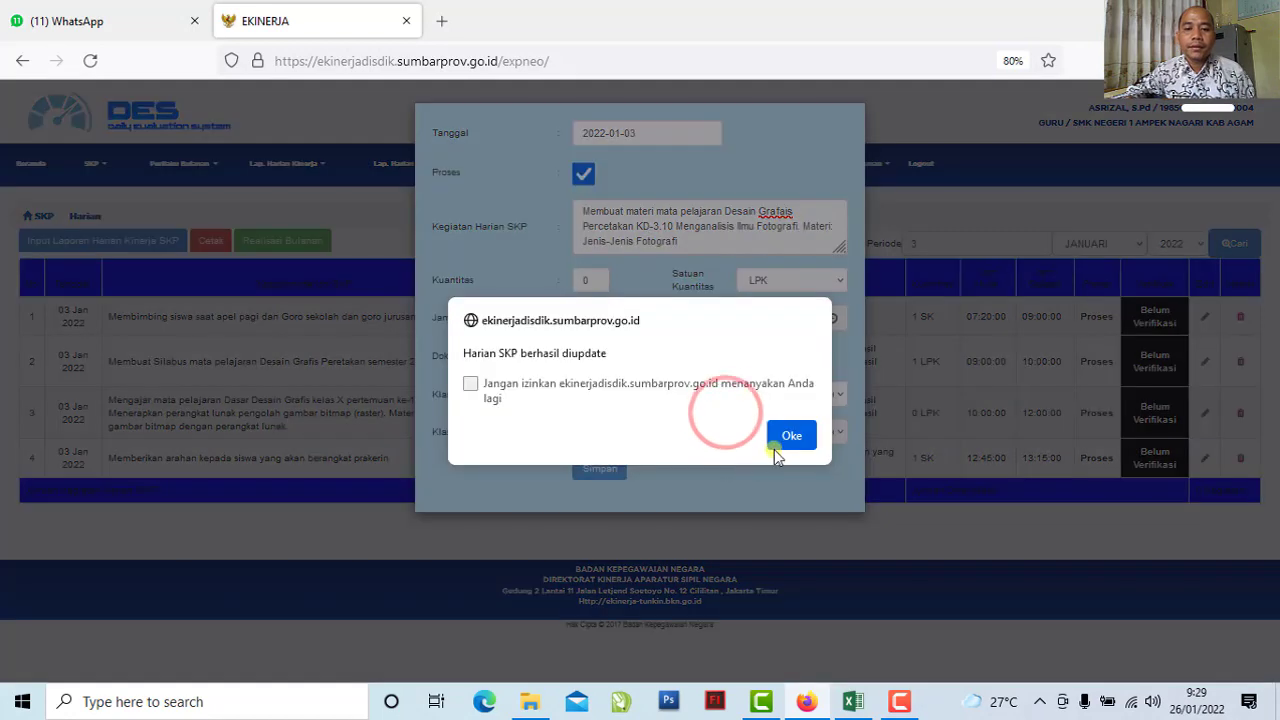
left_click(779, 440)
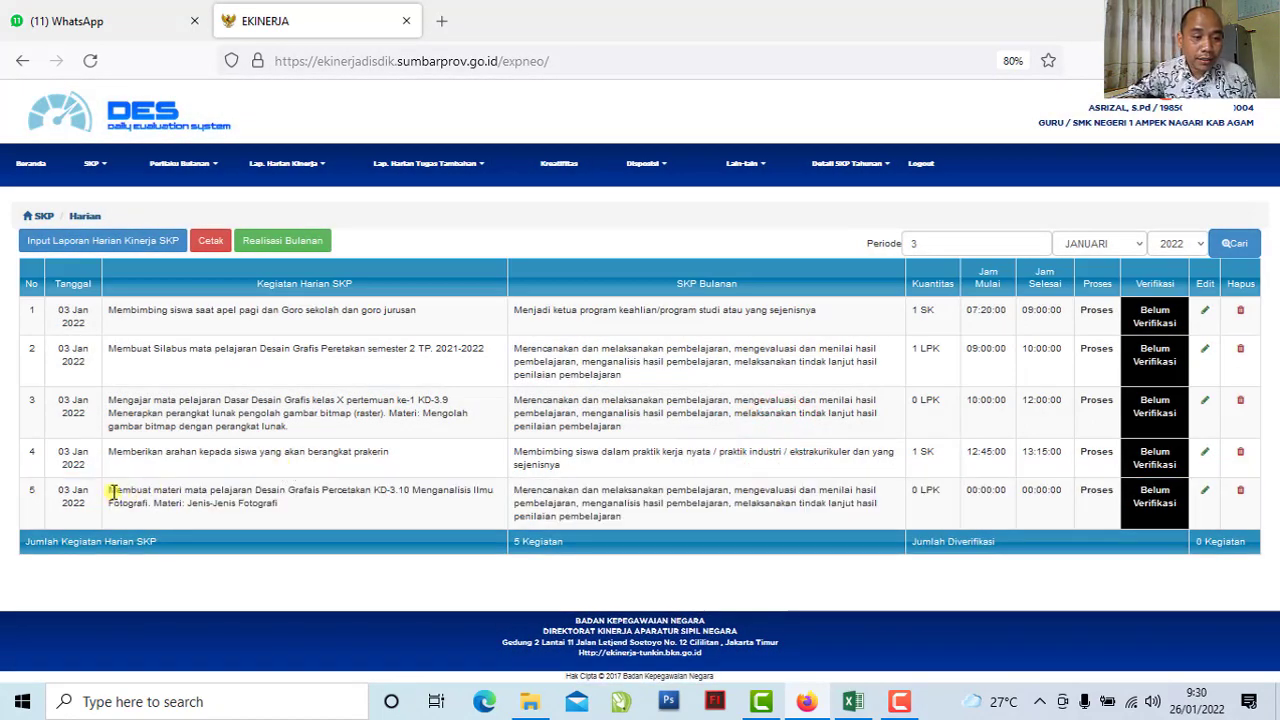
left_click_drag(113, 491, 612, 516)
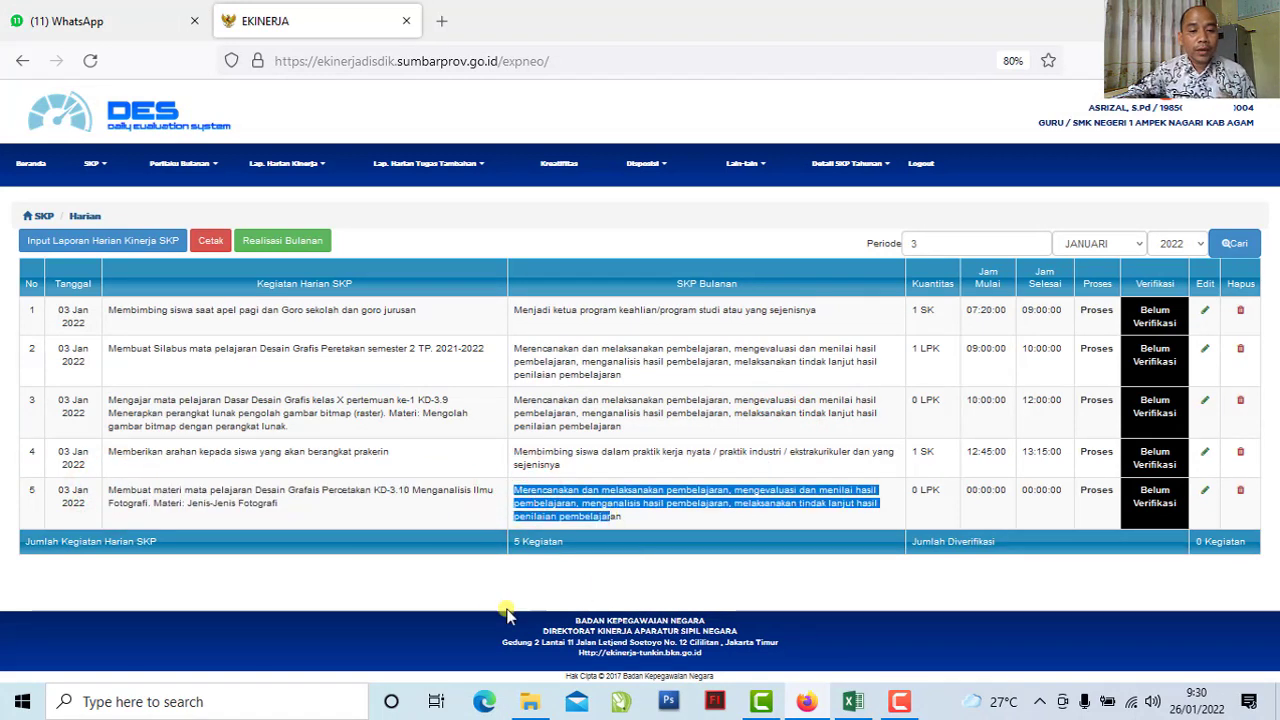
Start another daily SKP performance report and set its Tanggal to 2022-01-03
left_click(127, 251)
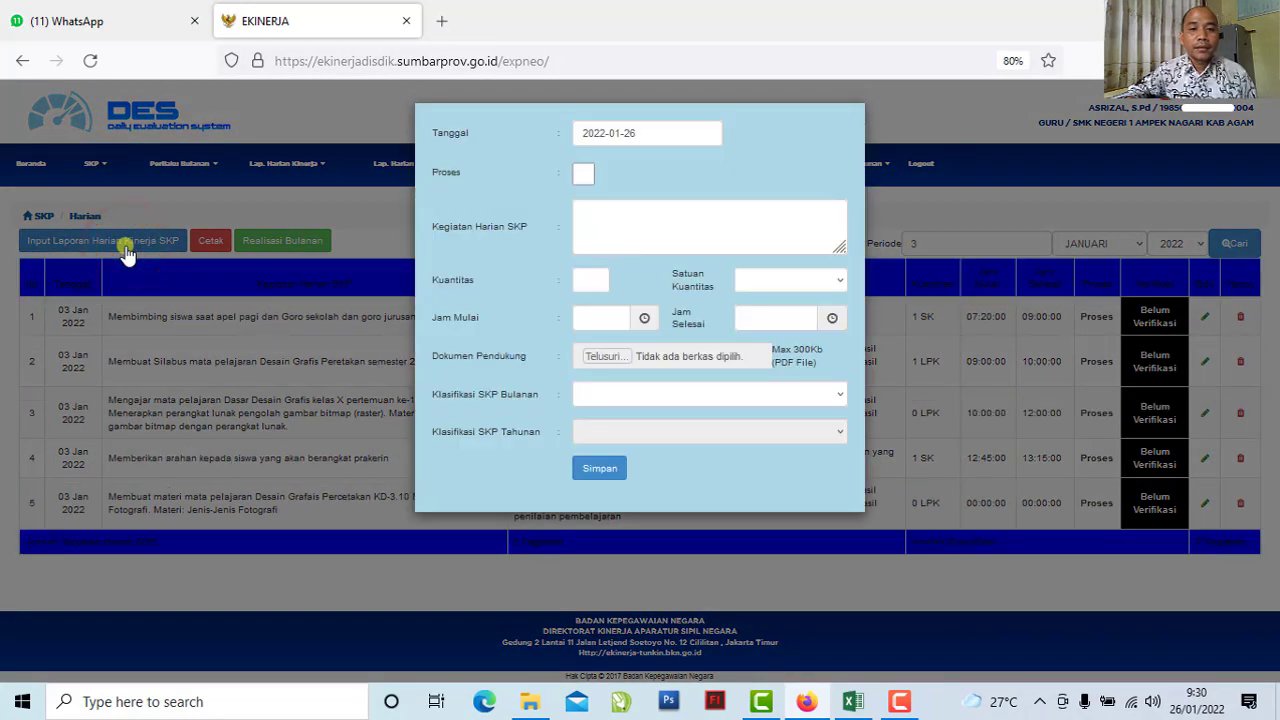
left_click(648, 135)
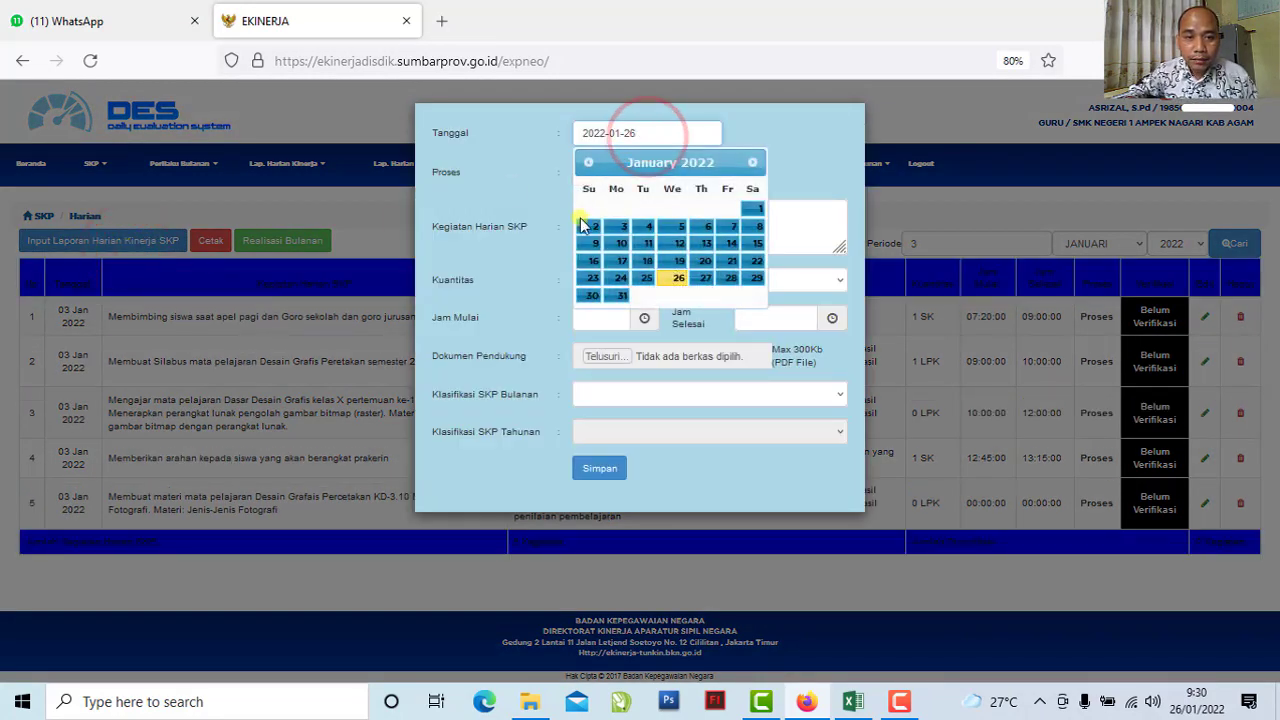
left_click(610, 225)
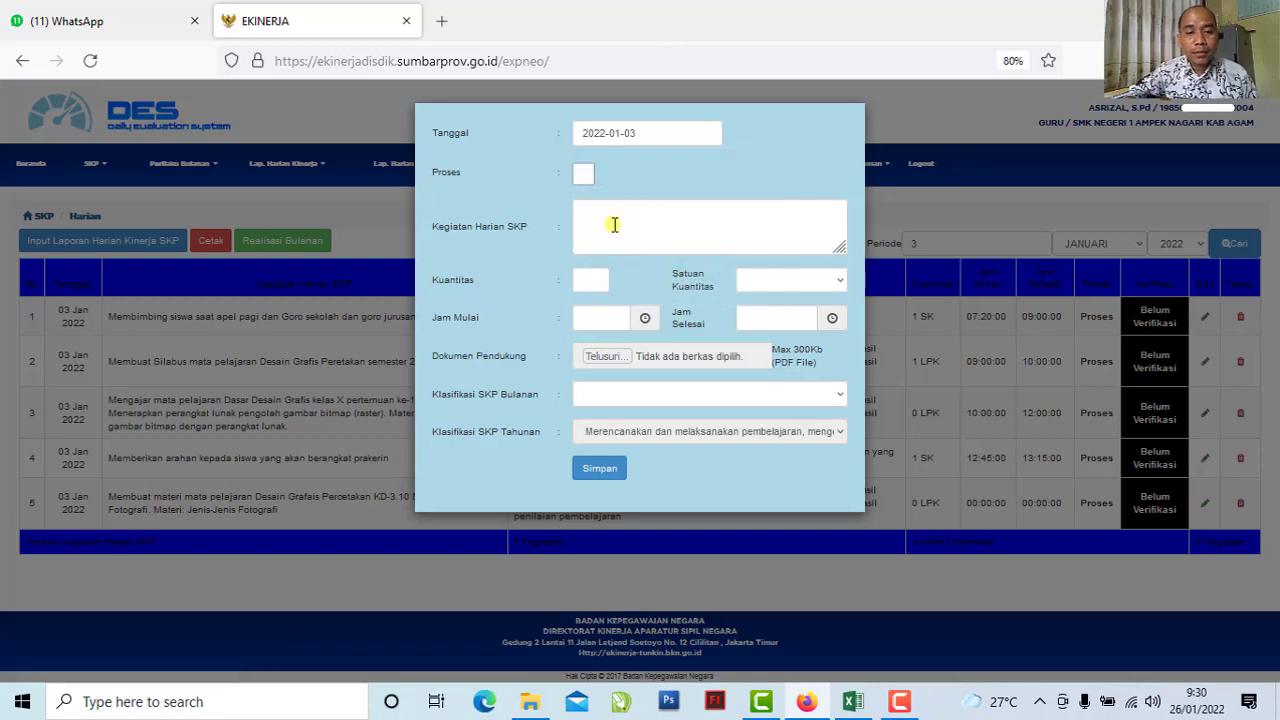
left_click(641, 190)
Switch to the Excel journal and copy the activity text "Membuat Silabus mata pelajaran Teknik Animasi 2D dan 3D semester 2 TP. 2021-2022"
left_click(852, 701)
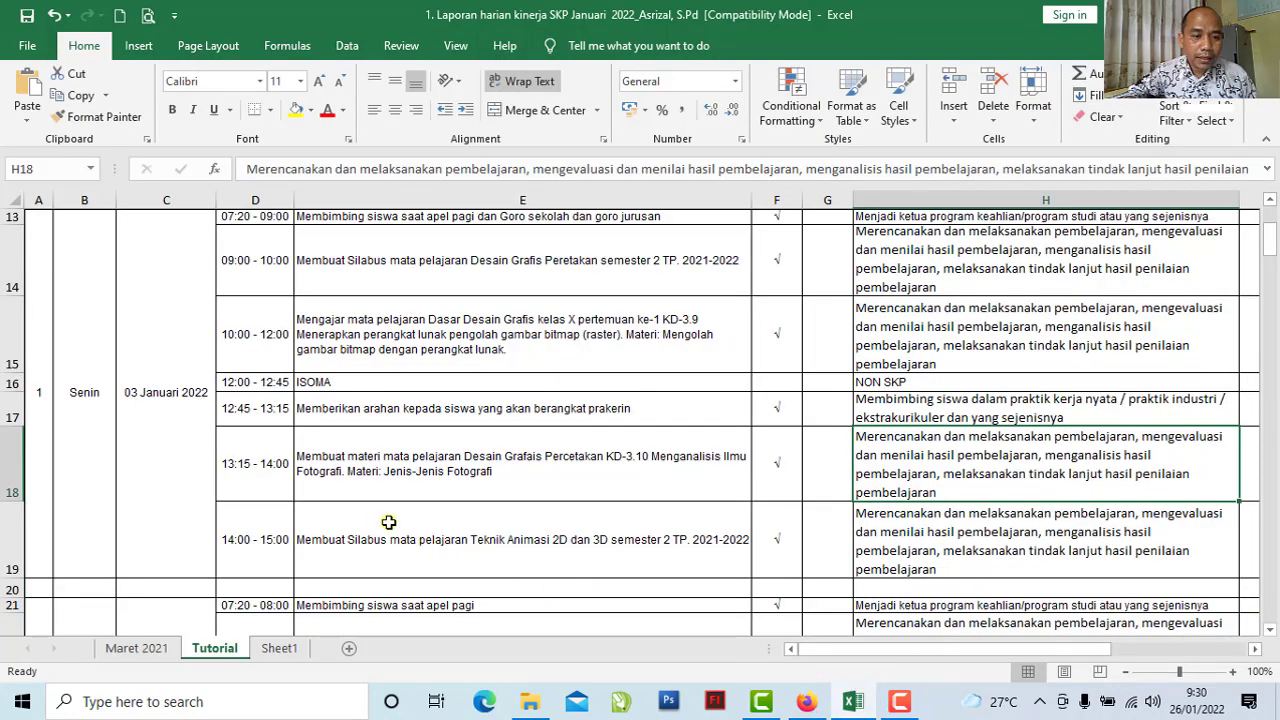
left_click(326, 526)
scroll(328, 528, "down", 1)
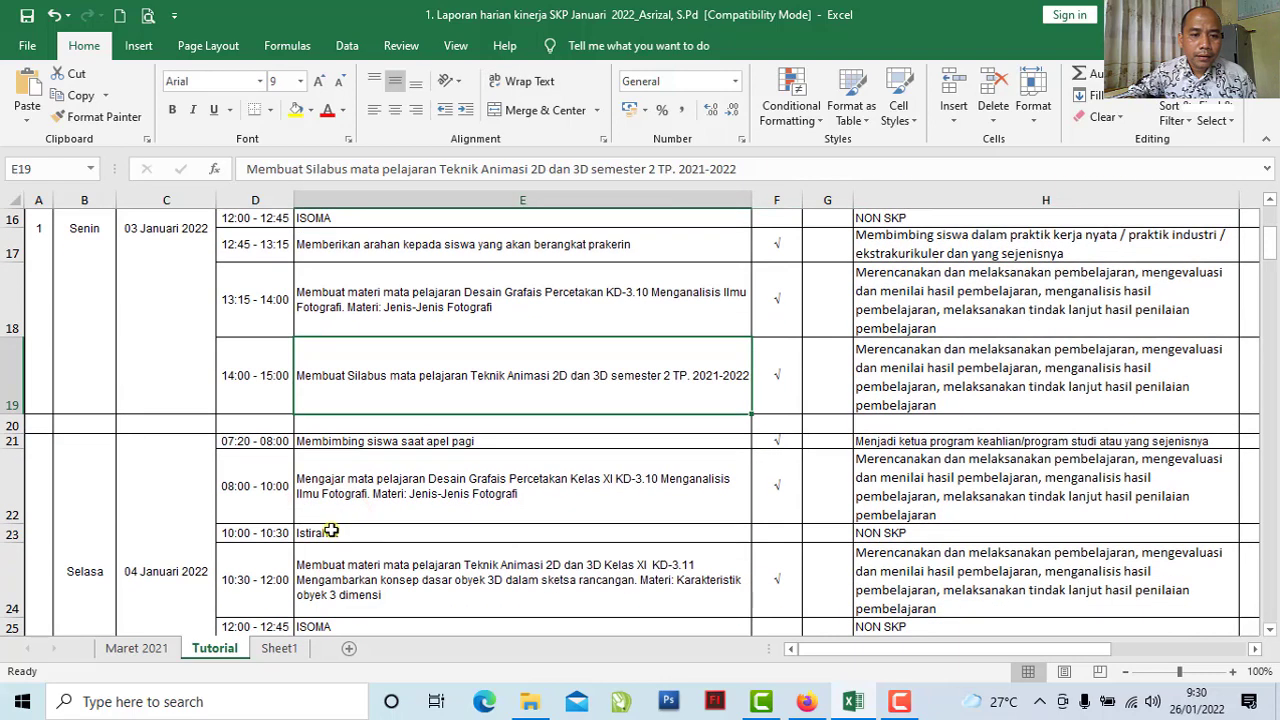
double_click(640, 384)
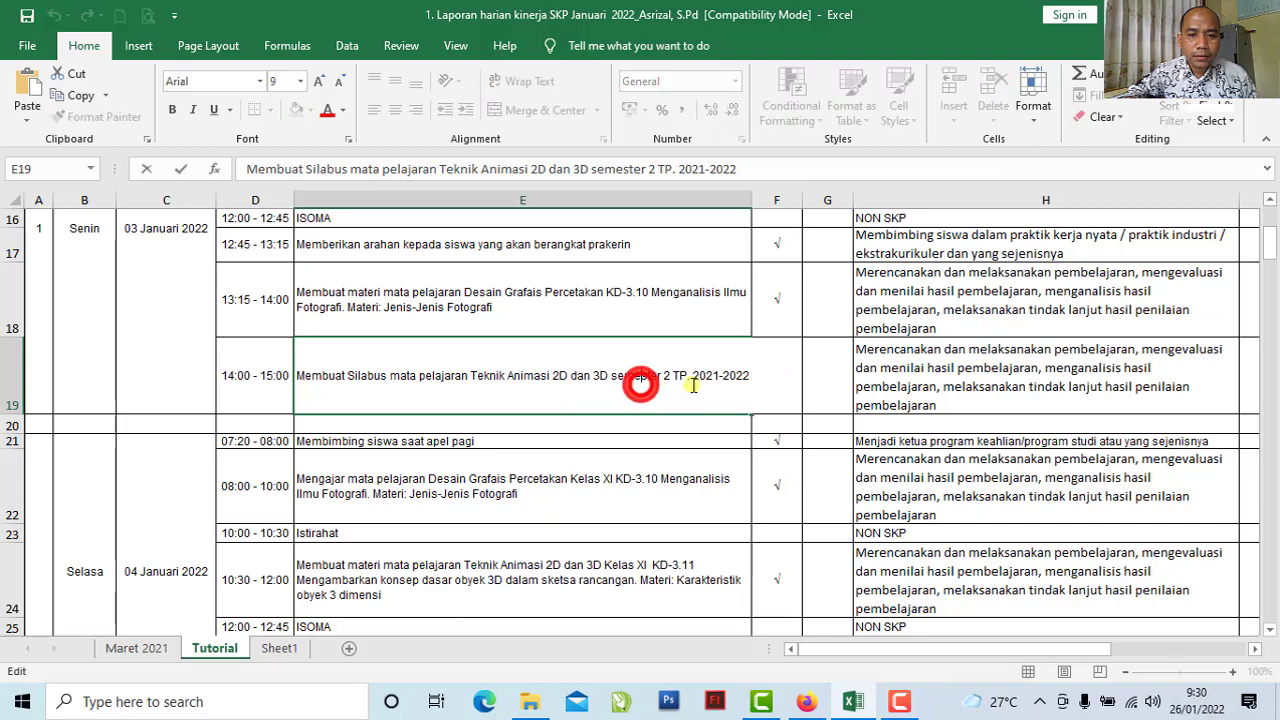
left_click_drag(749, 376, 305, 378)
left_click(523, 375)
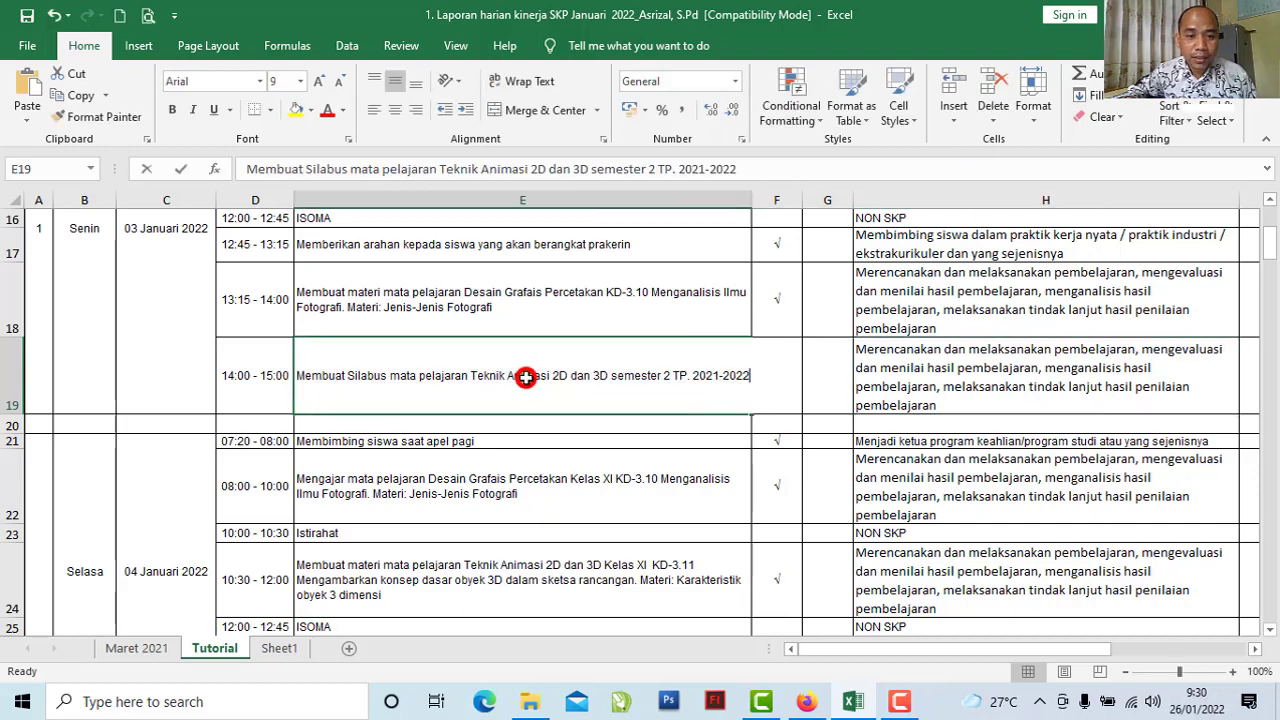
left_click_drag(749, 375, 288, 372)
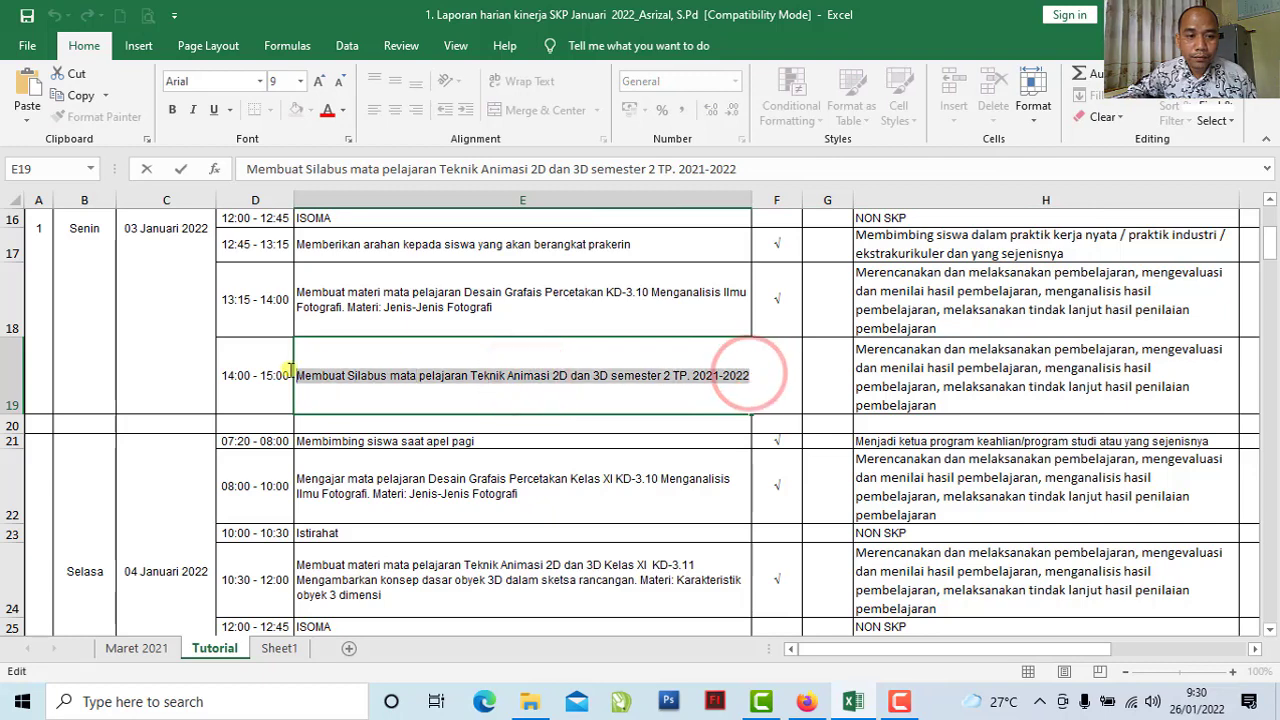
left_click(73, 98)
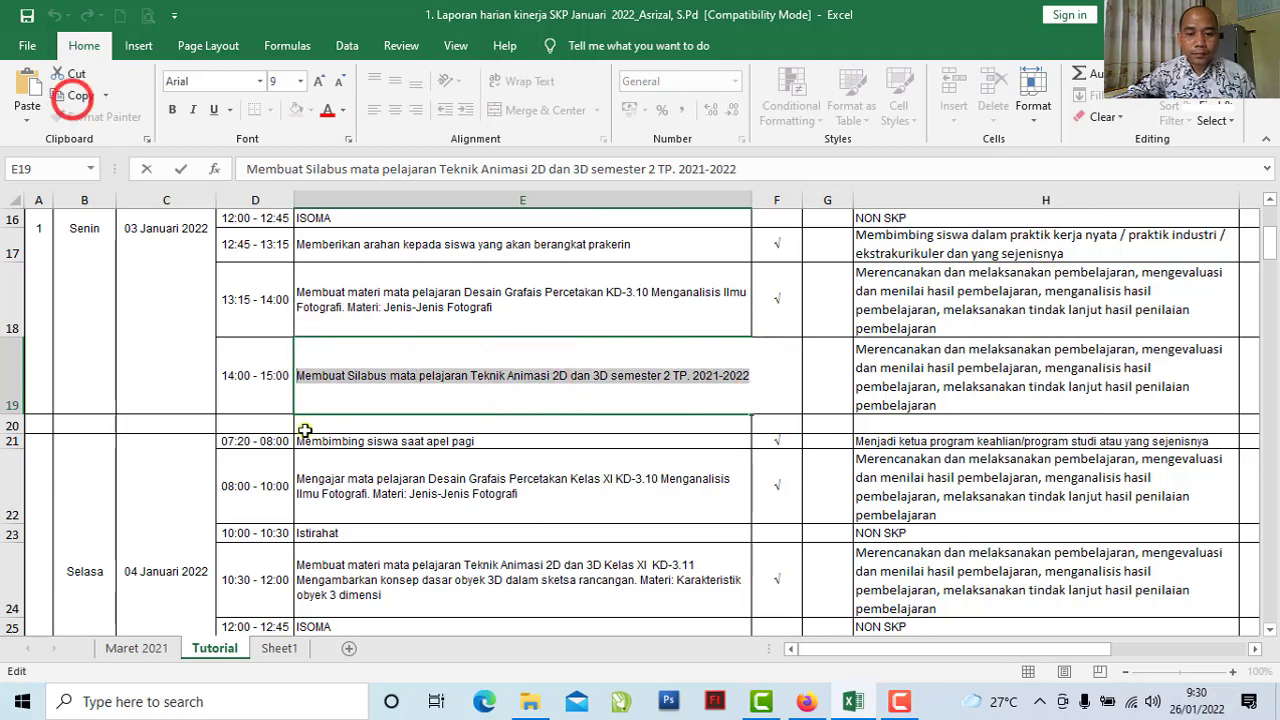
Switch back to the EKINERJA form, paste the Teknik Animasi syllabus text into Kegiatan Harian SKP, and mark the report as Proses
left_click(806, 700)
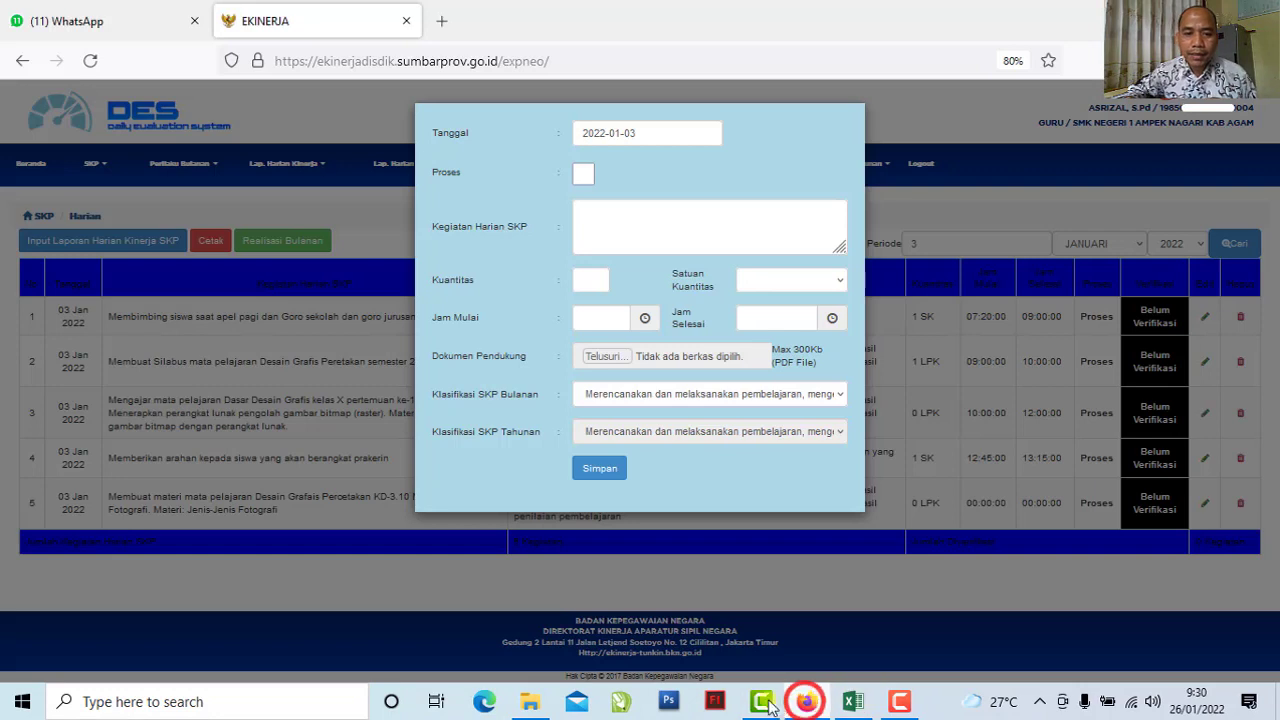
right_click(666, 227)
left_click(710, 360)
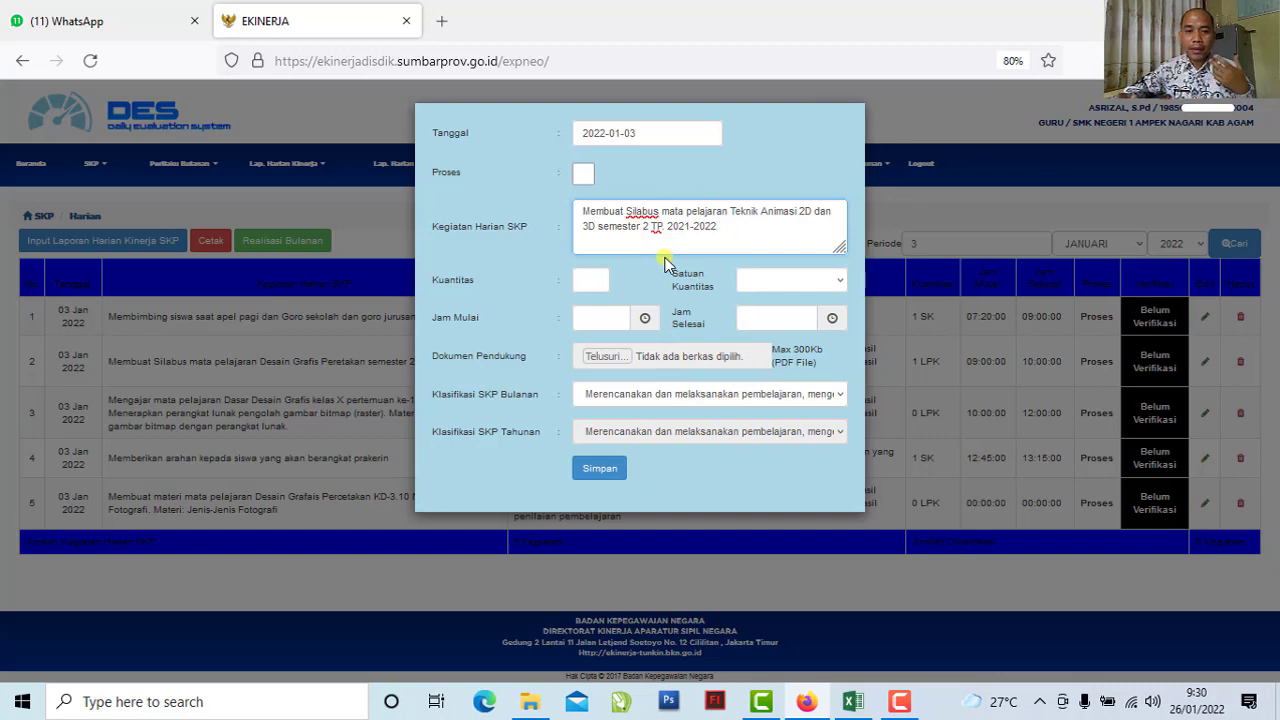
left_click(585, 177)
left_click(731, 410)
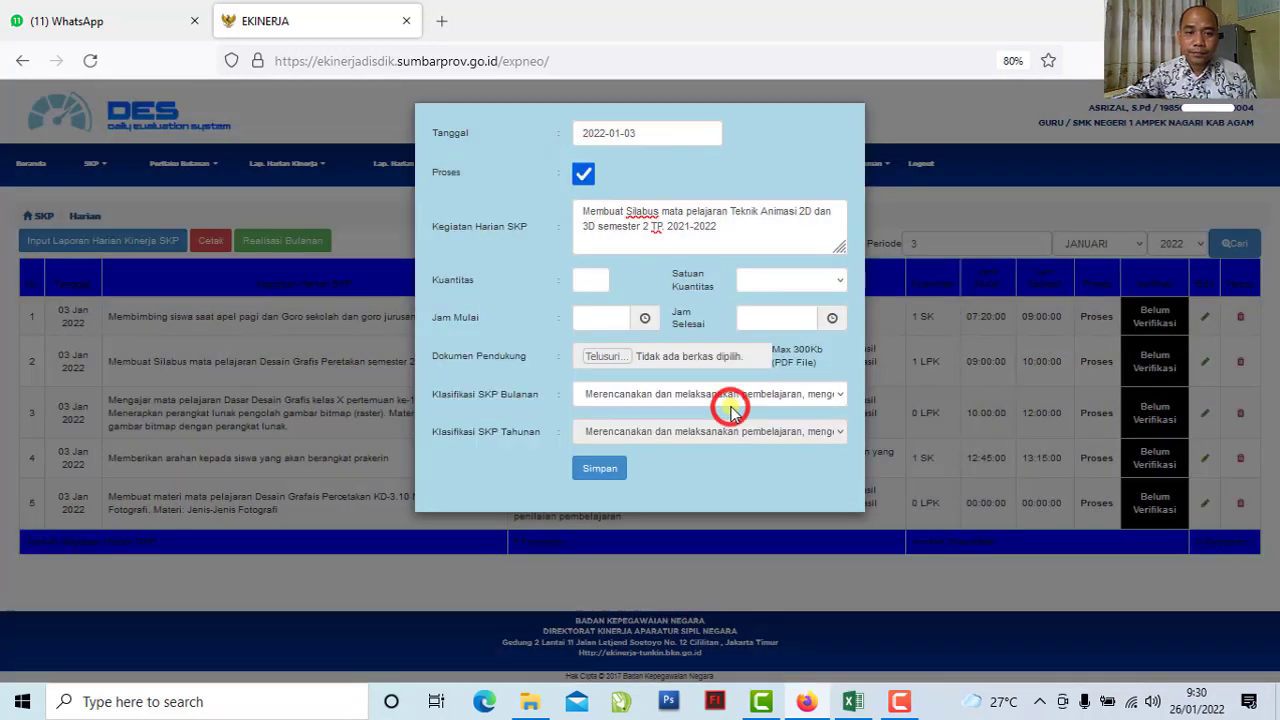
Set the Teknik Animasi syllabus report's Kuantitas to 0 and its Satuan Kuantitas to LPK
left_click(601, 280)
type("0")
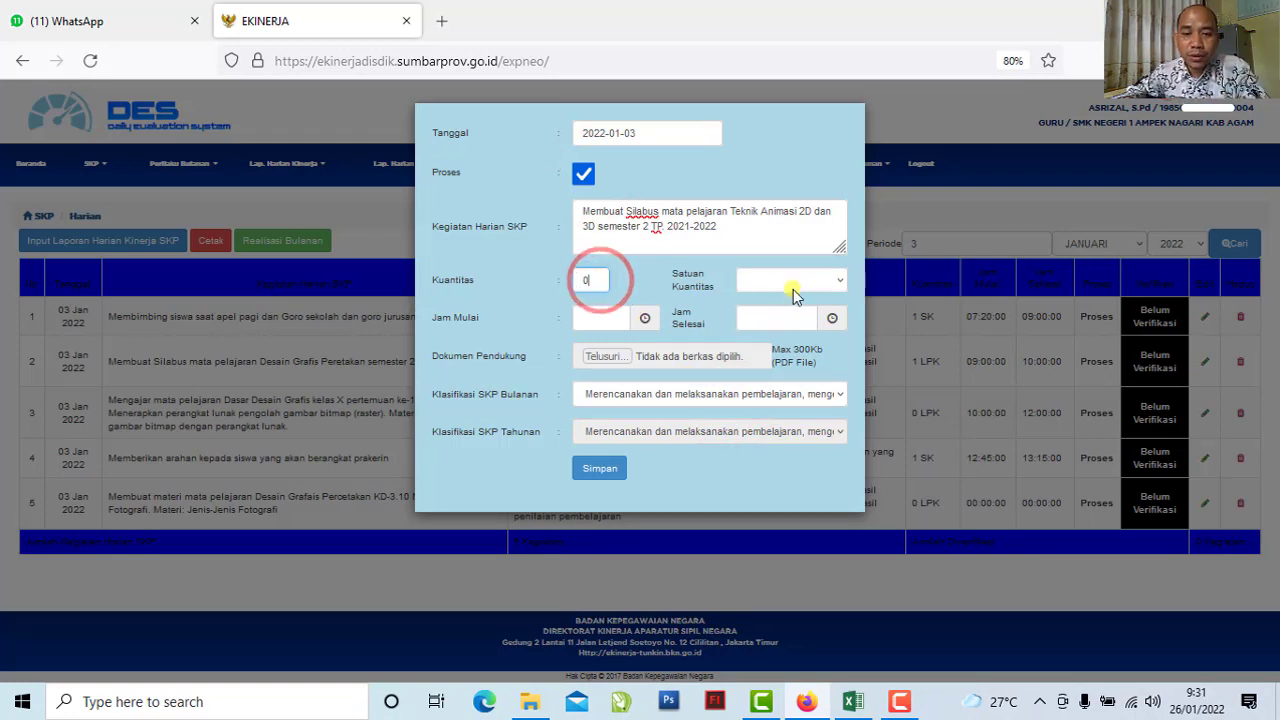
left_click(792, 283)
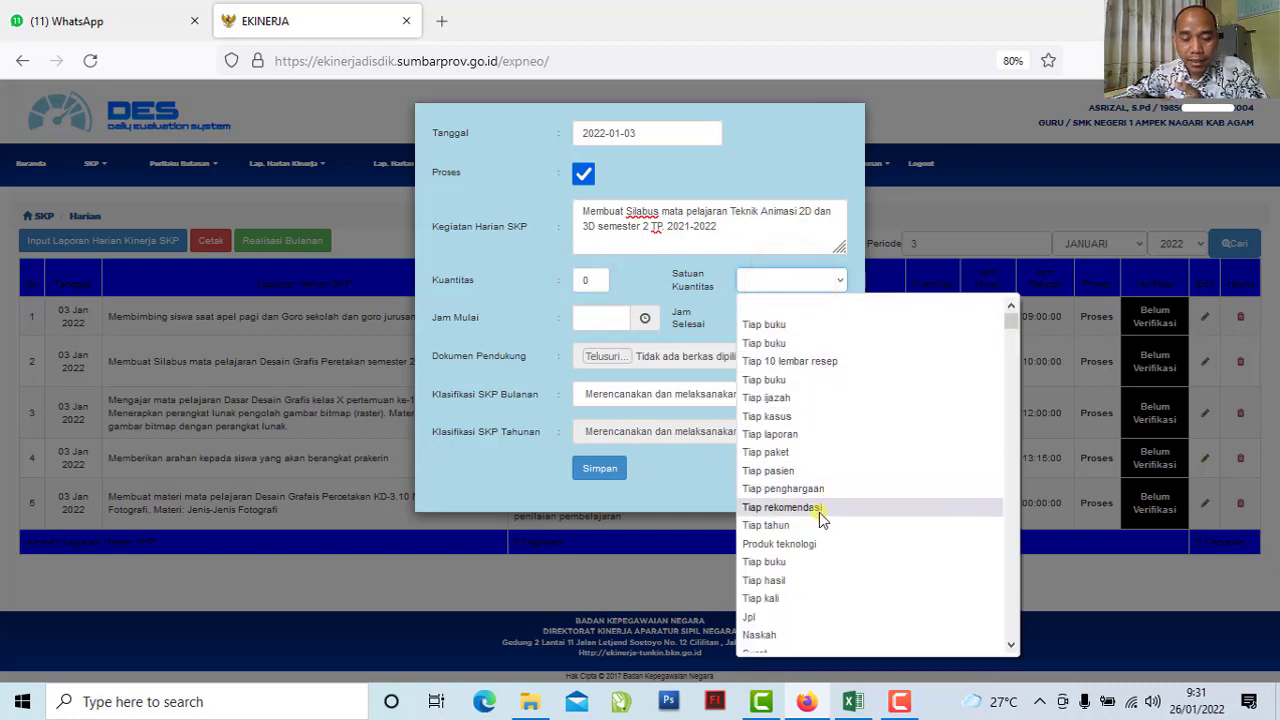
scroll(820, 528, "down", 6)
key("l")
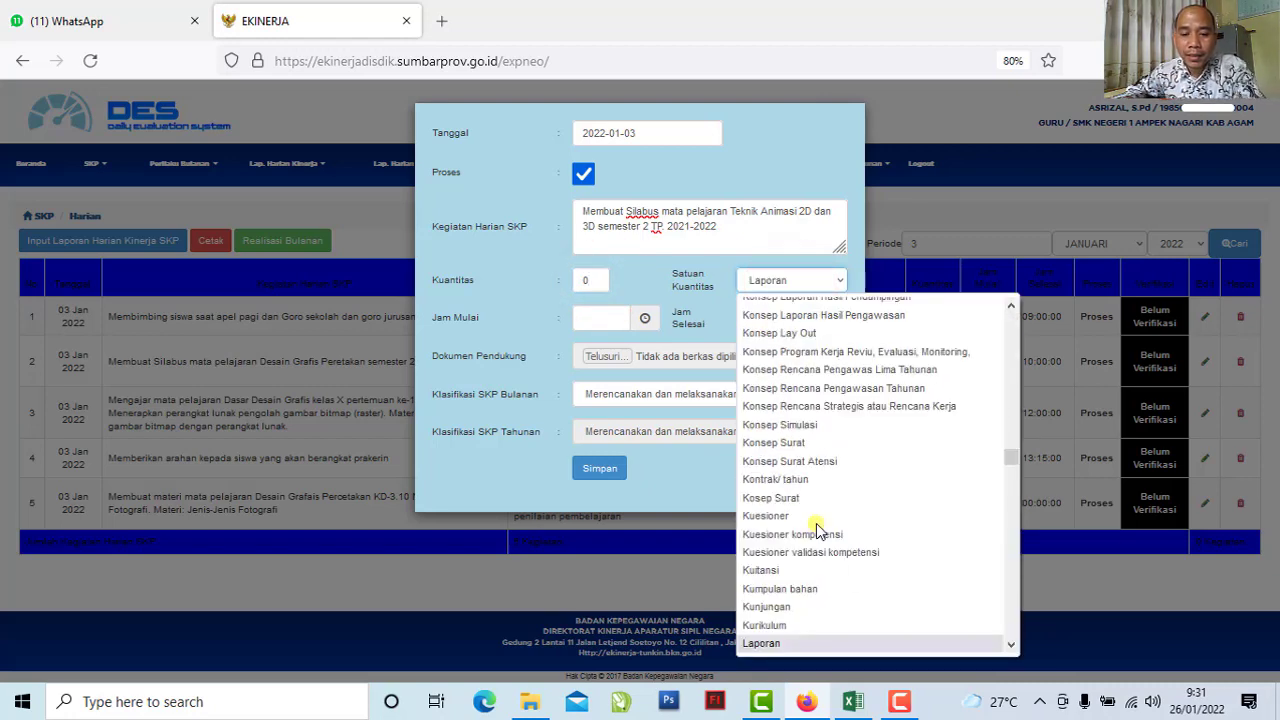
scroll(816, 523, "down", 20)
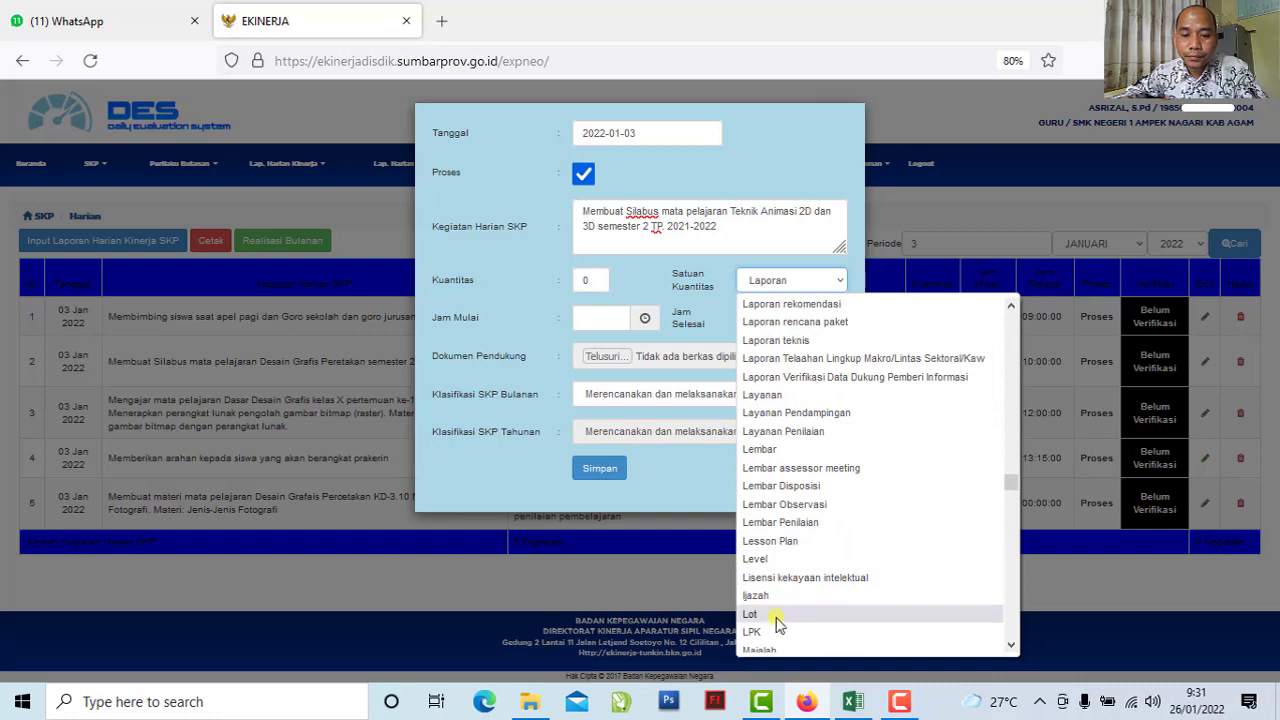
left_click(758, 631)
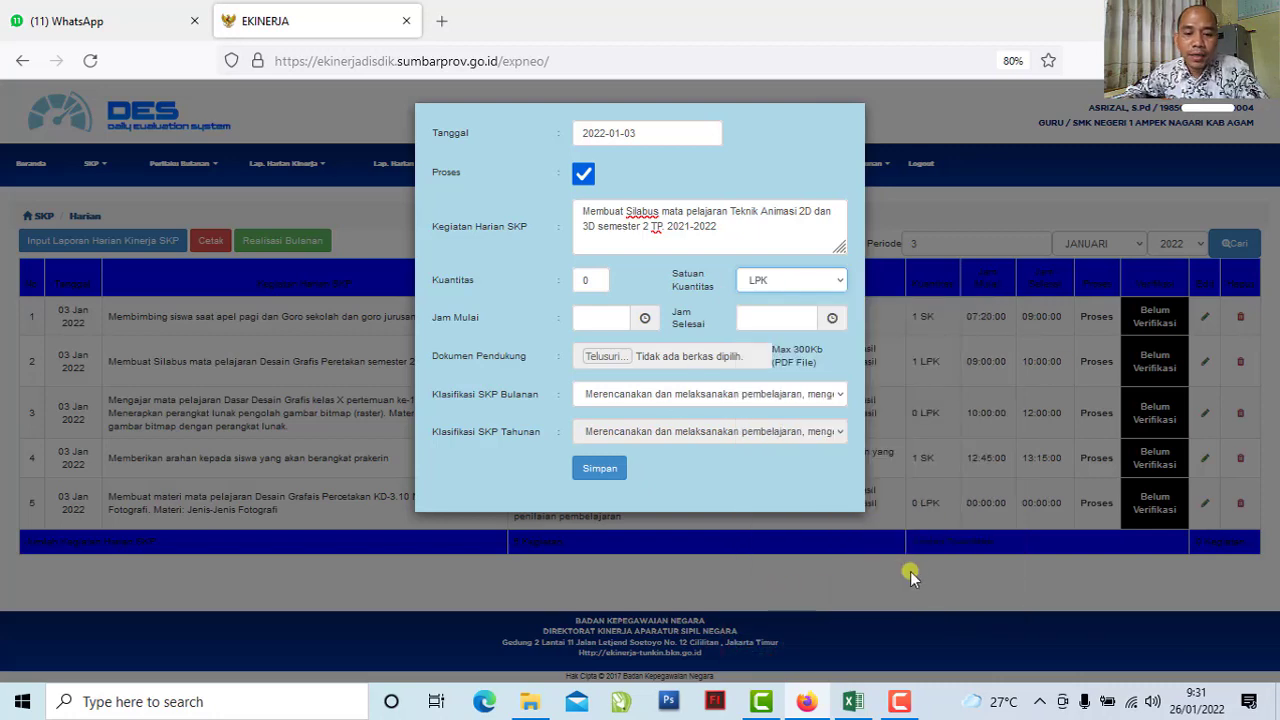
Check the Teknik Animasi syllabus activity's hours in the Excel journal, then open the Jam Mulai time picker in the EKINERJA form
mouse_move(848, 702)
left_click(848, 668)
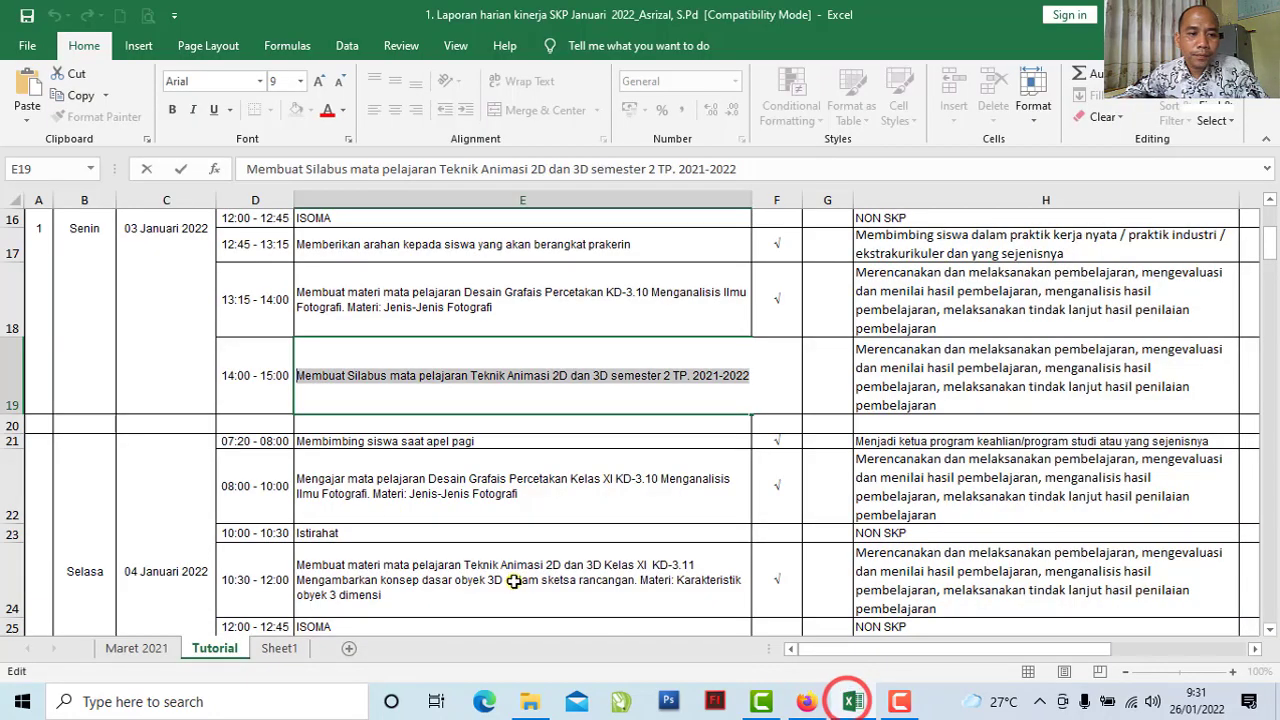
left_click(255, 397)
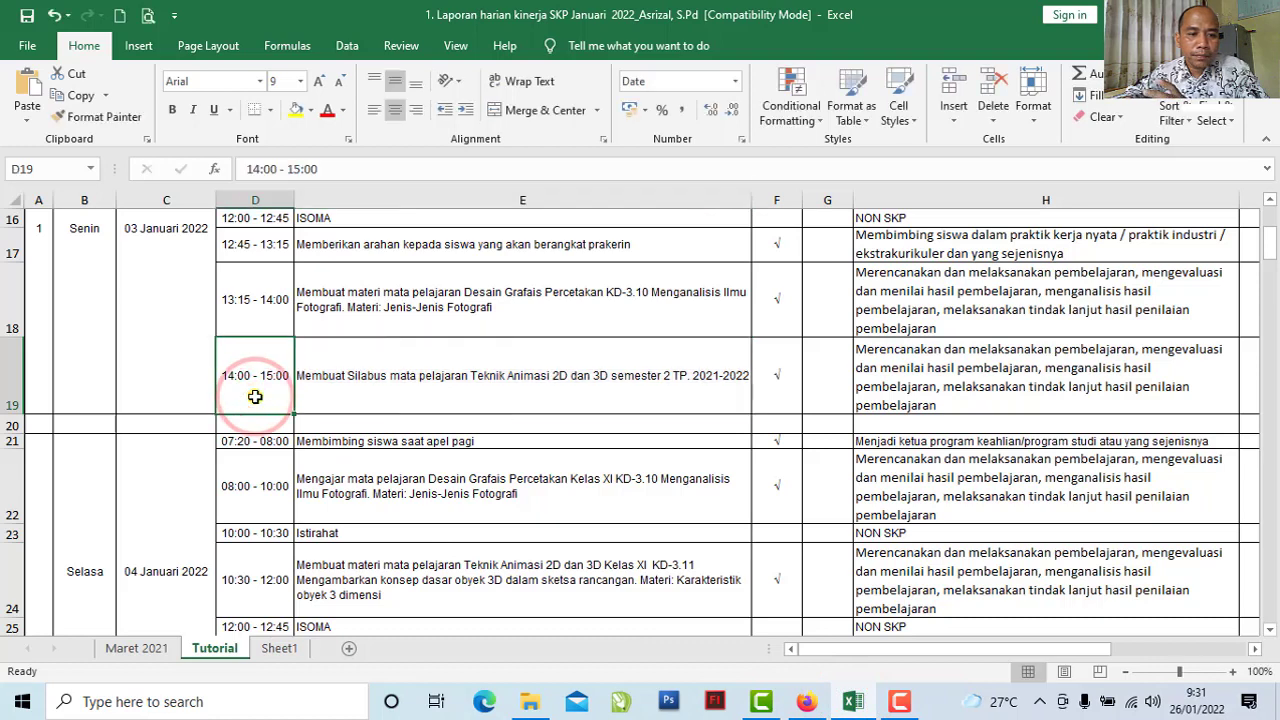
left_click(806, 702)
left_click(606, 321)
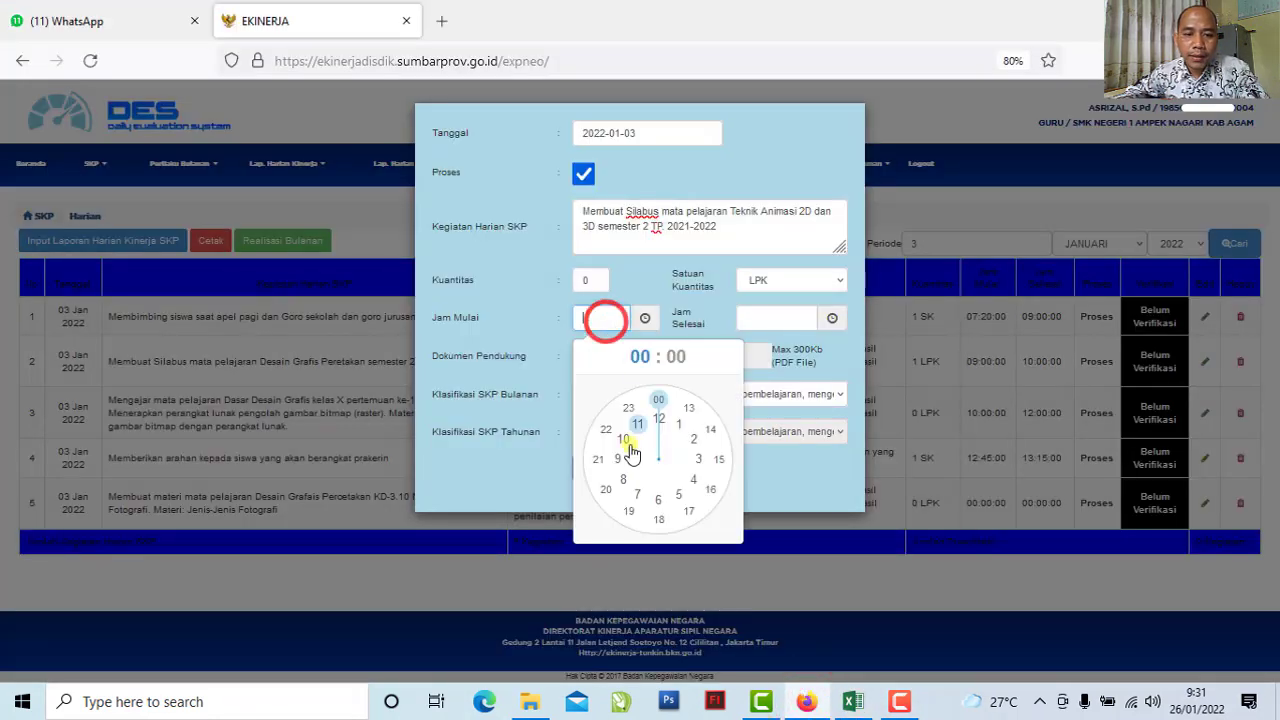
Set the activity's start time (Jam Mulai) to 14:00 and its end time (Jam Selesai) to 15:00
left_click(710, 430)
left_click(660, 404)
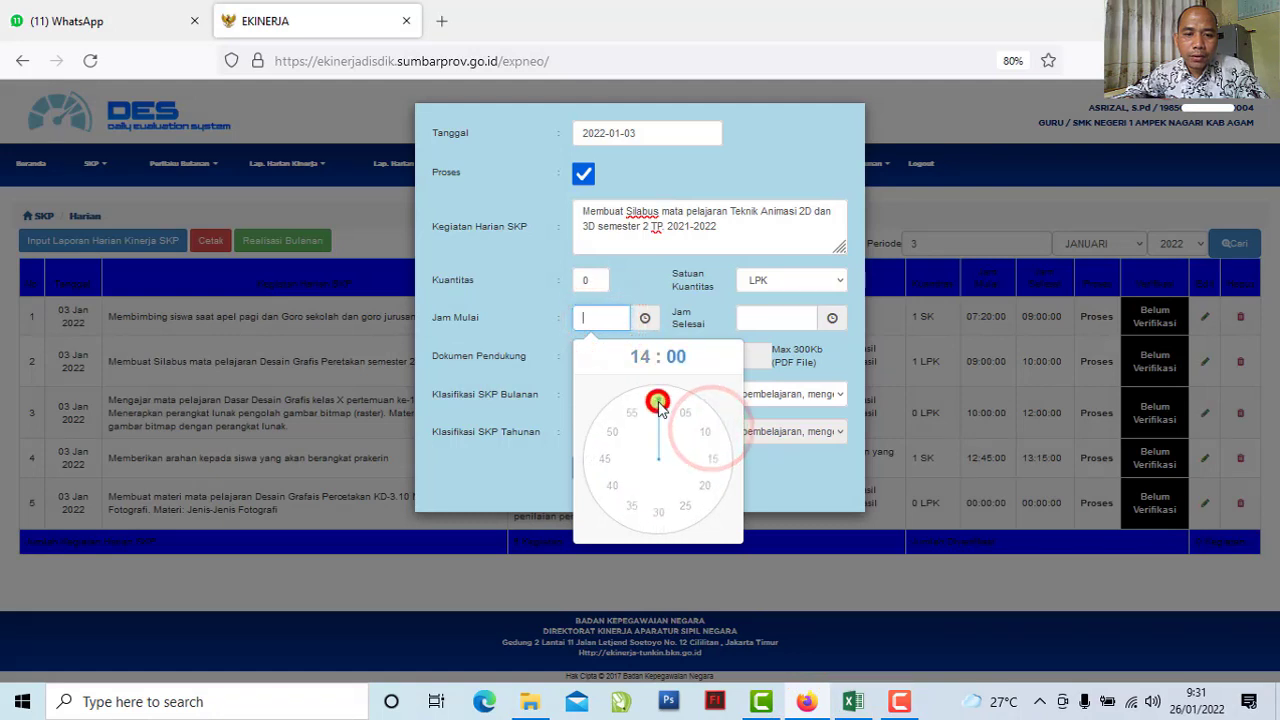
left_click(764, 318)
left_click(880, 462)
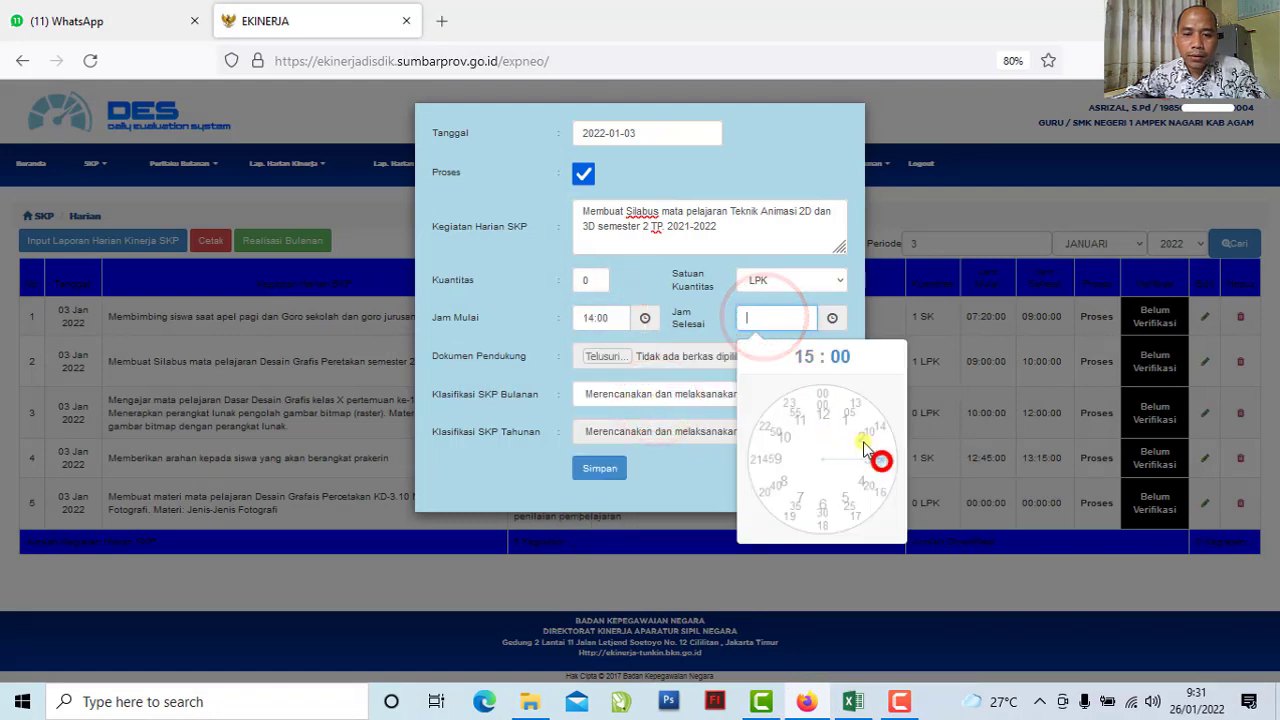
left_click(822, 400)
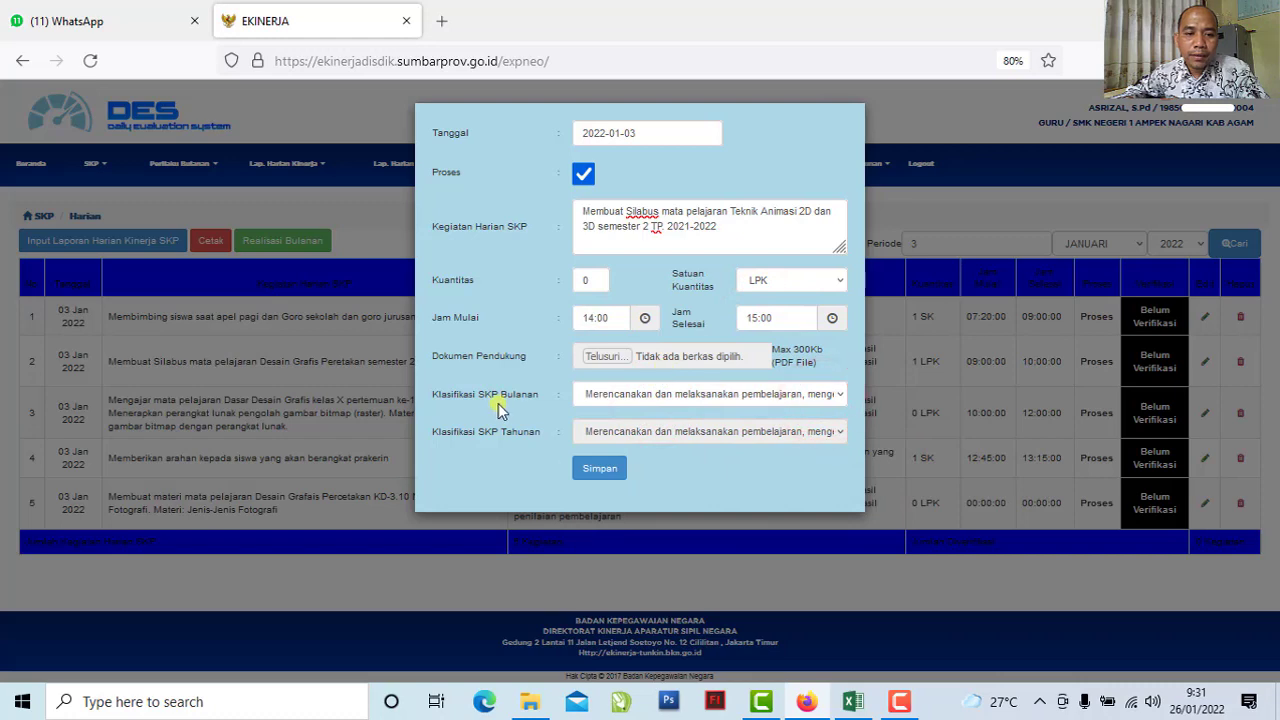
Check the 14:00 - 15:00 activity's monthly SKP in the Excel workbook and set Klasifikasi SKP Bulanan in EKINERJA to the "Merencanakan dan melaksanakan pembelajaran" option
left_click(853, 703)
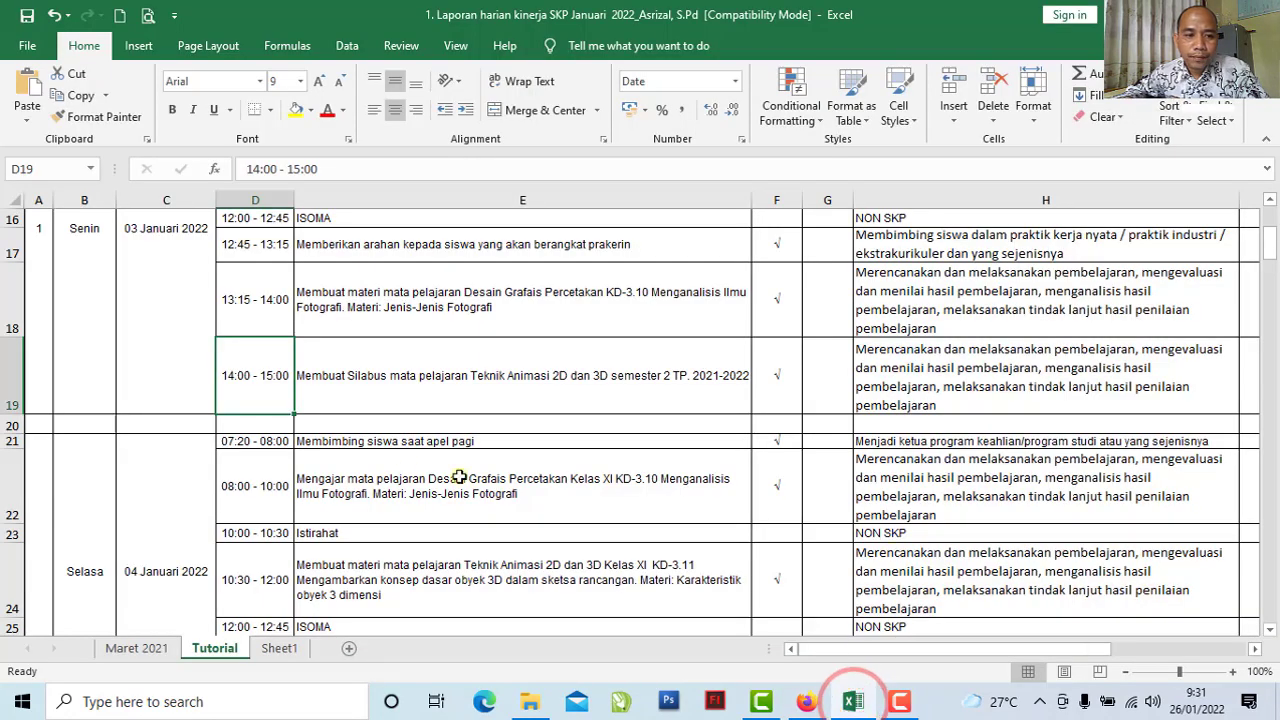
left_click(393, 383)
left_click(905, 381)
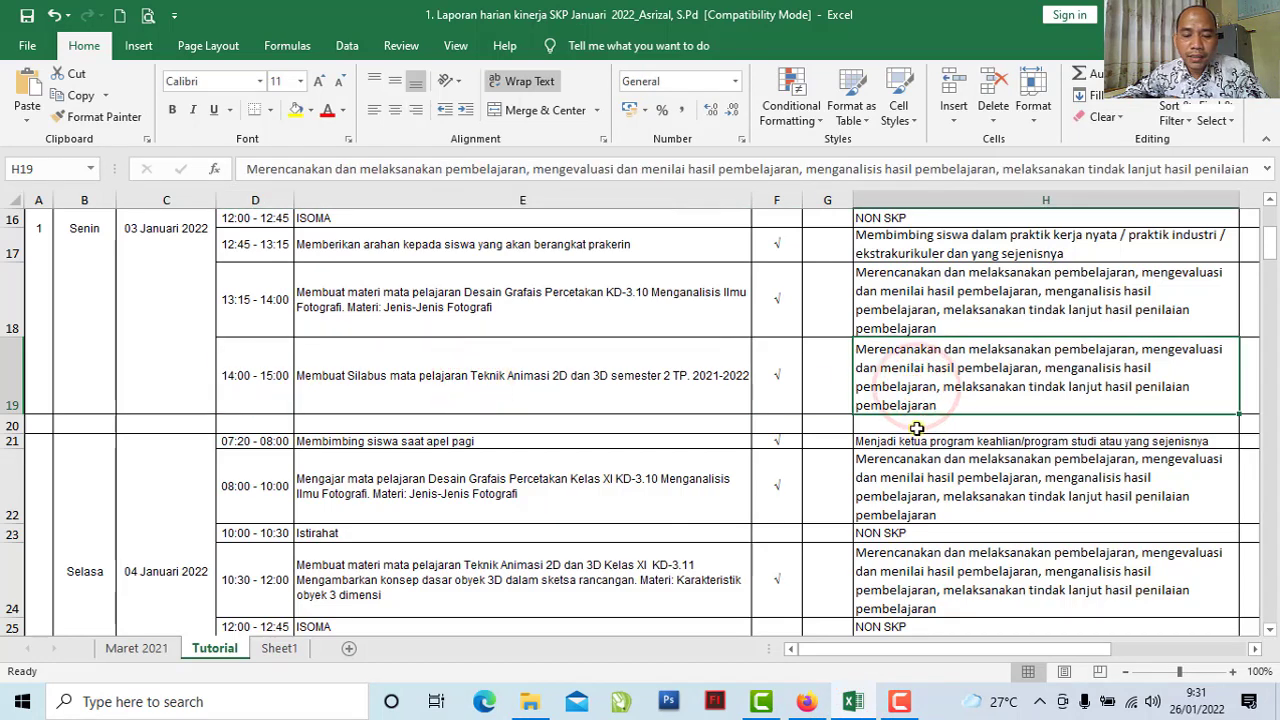
left_click(806, 703)
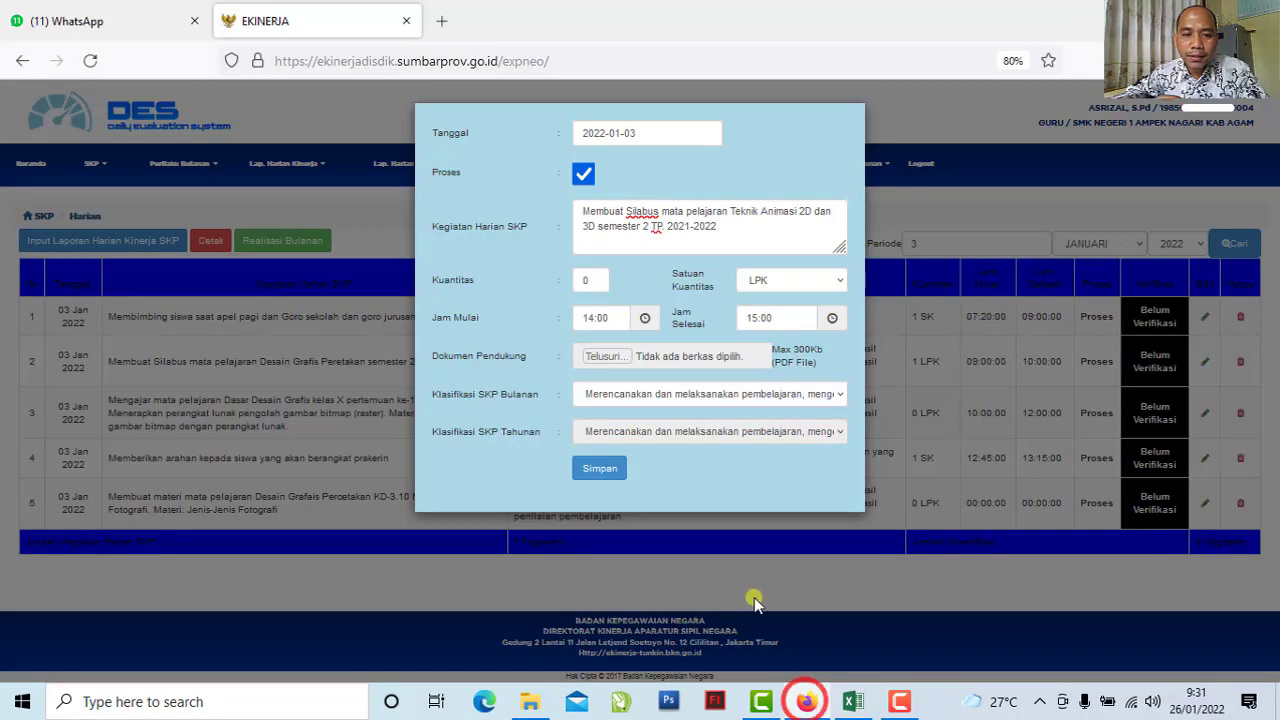
left_click(835, 398)
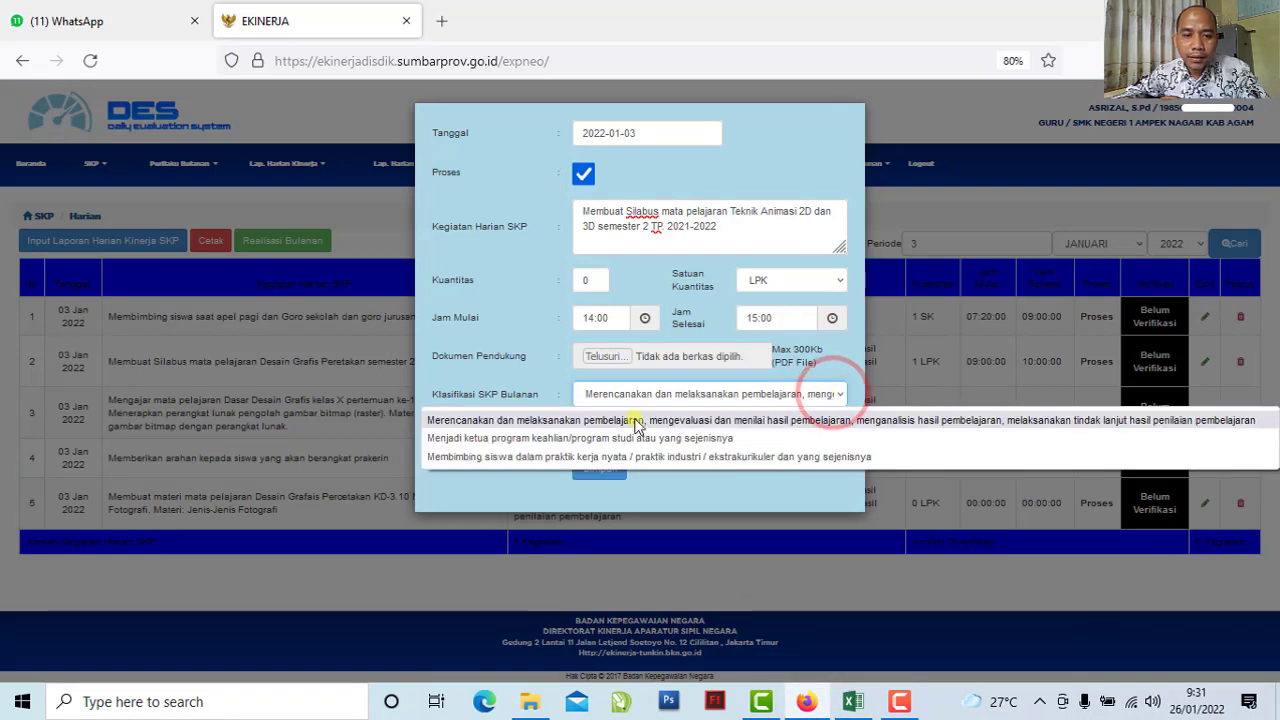
left_click(473, 421)
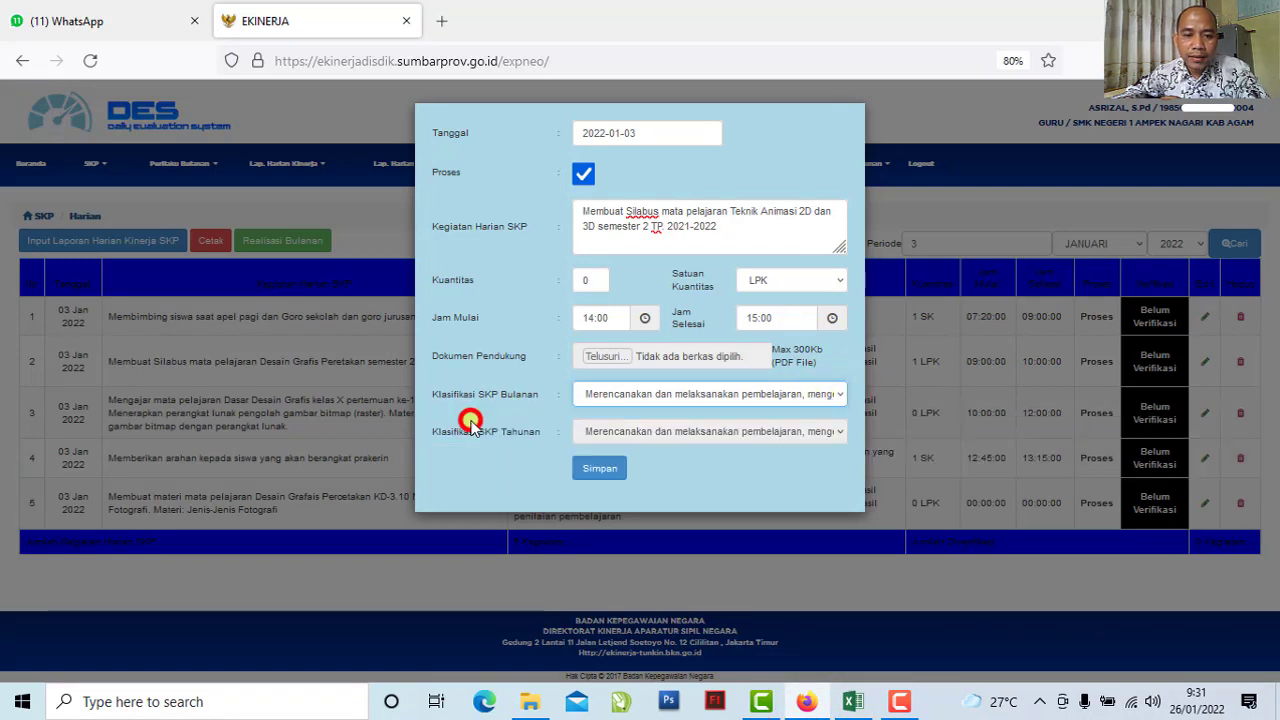
Save the daily SKP entry for the Teknik Animasi 2D dan 3D syllabus and accept the confirmations
left_click(606, 470)
left_click(717, 414)
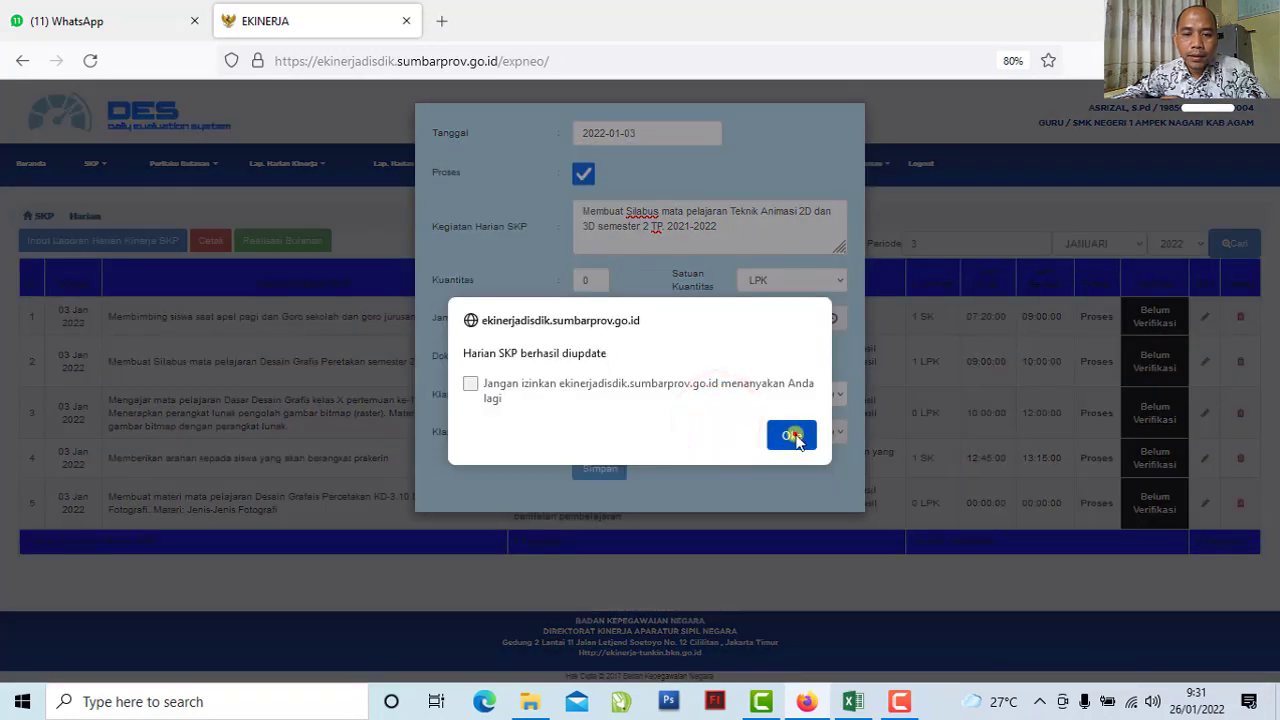
left_click(789, 434)
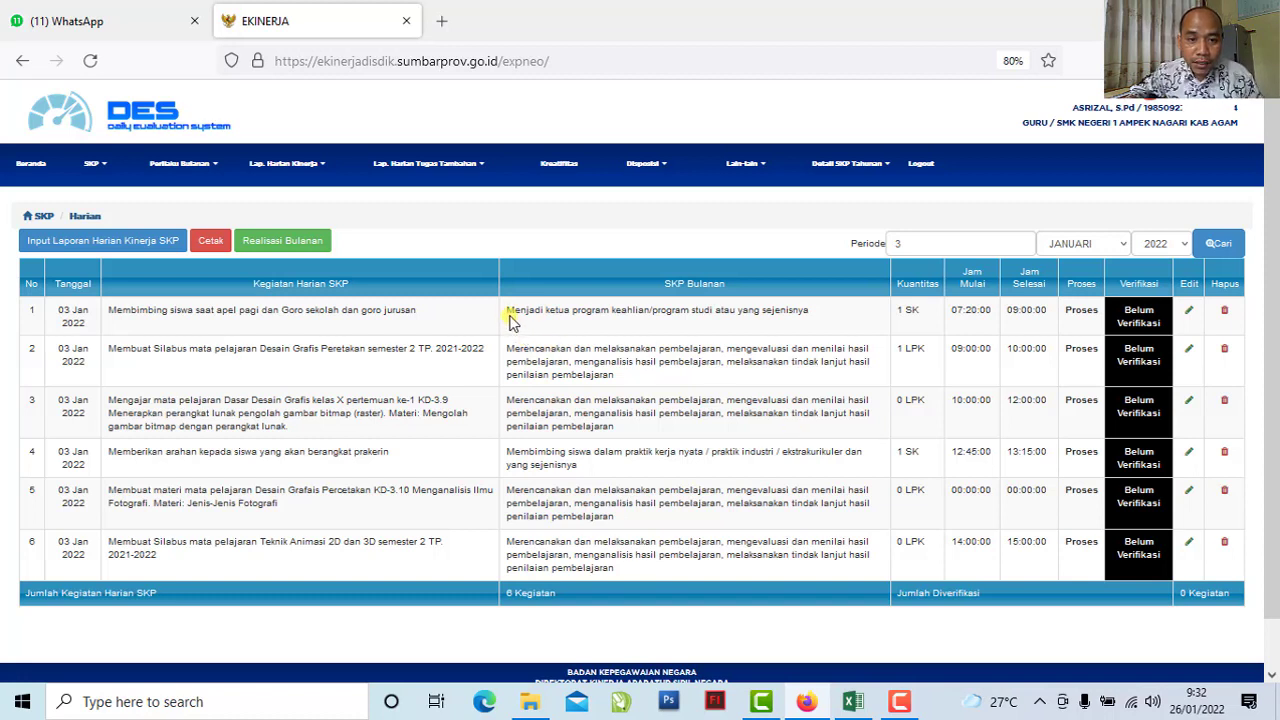
Review the monthly SKP classification and quantity of each daily entry listed for 03 Jan 2022
left_click_drag(509, 313, 810, 328)
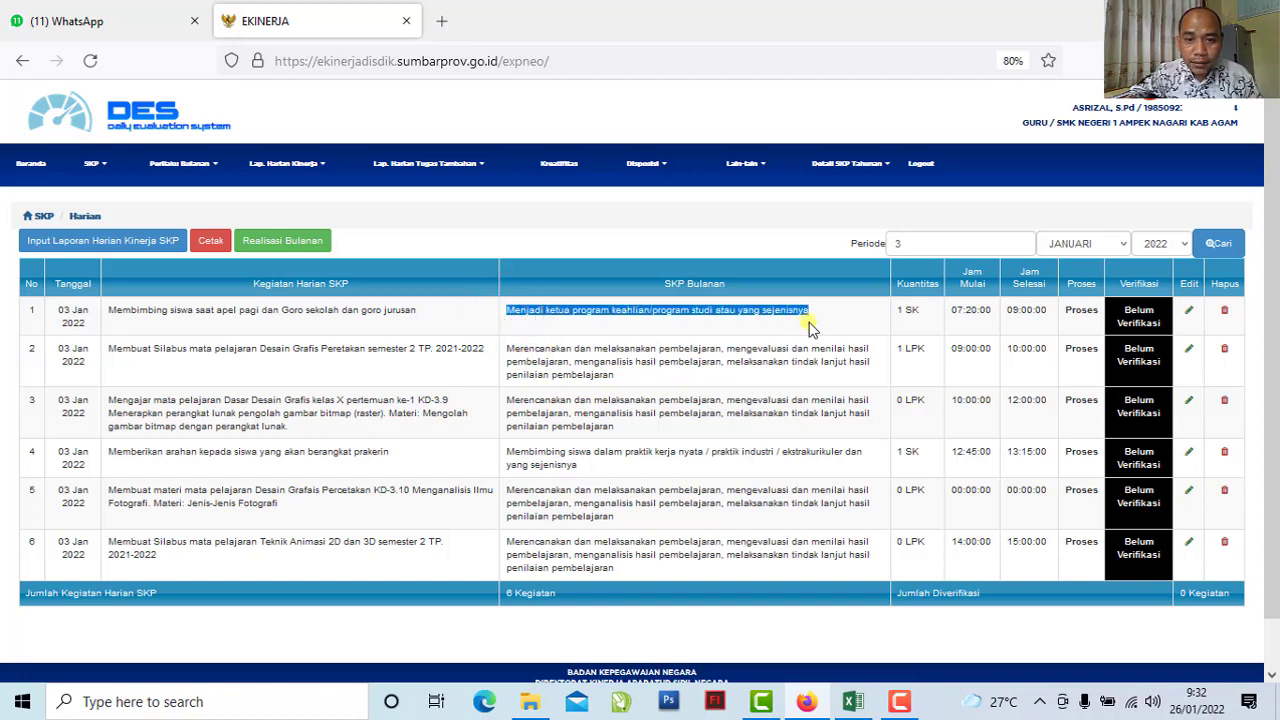
left_click(918, 328)
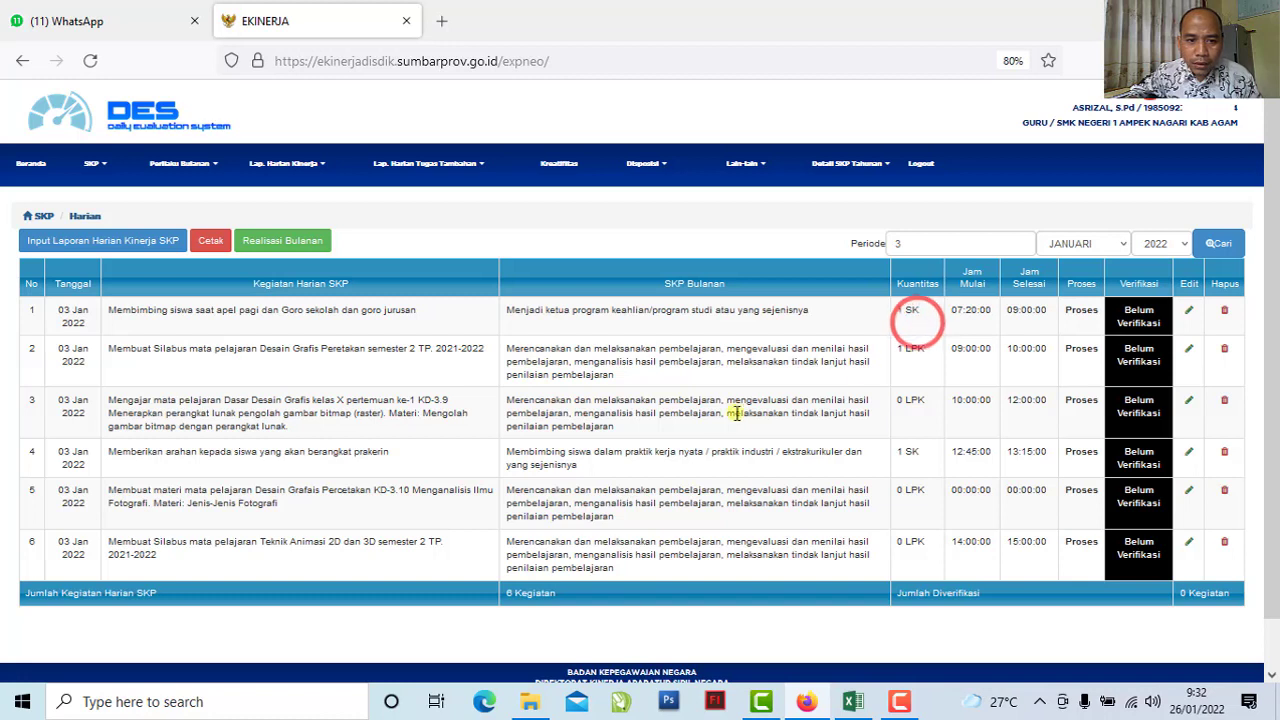
left_click_drag(511, 350, 671, 371)
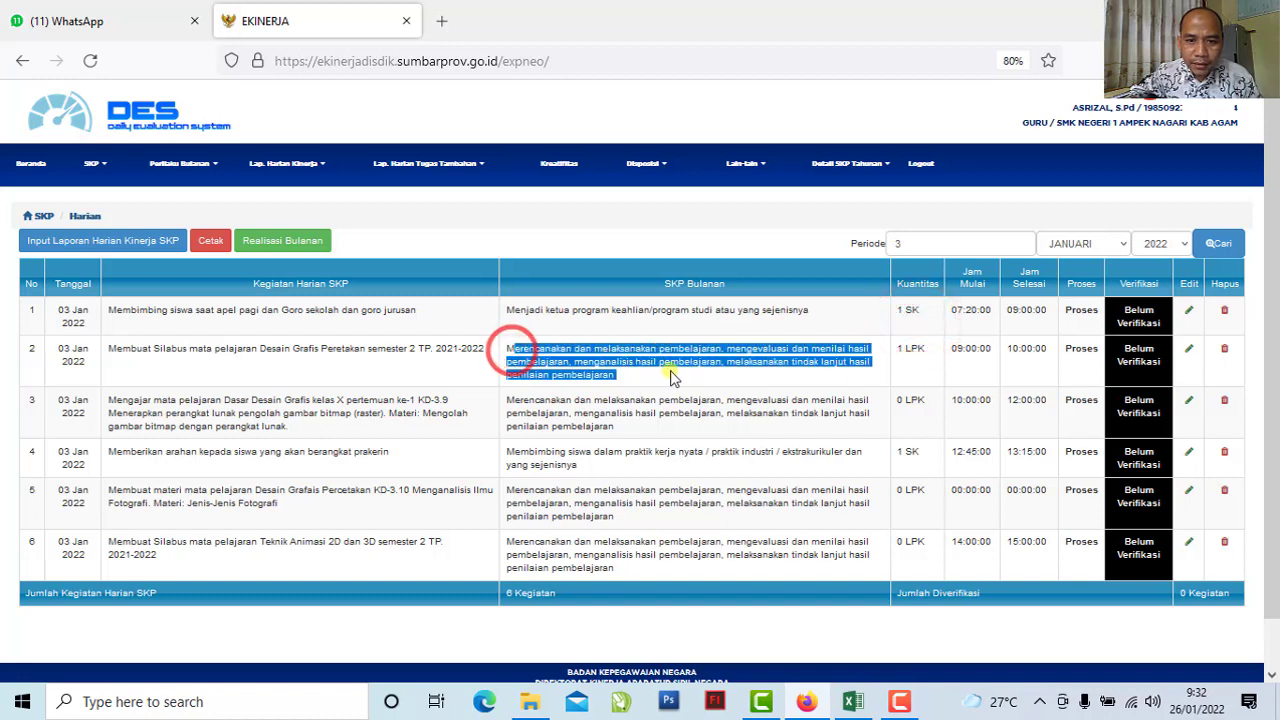
left_click(904, 348)
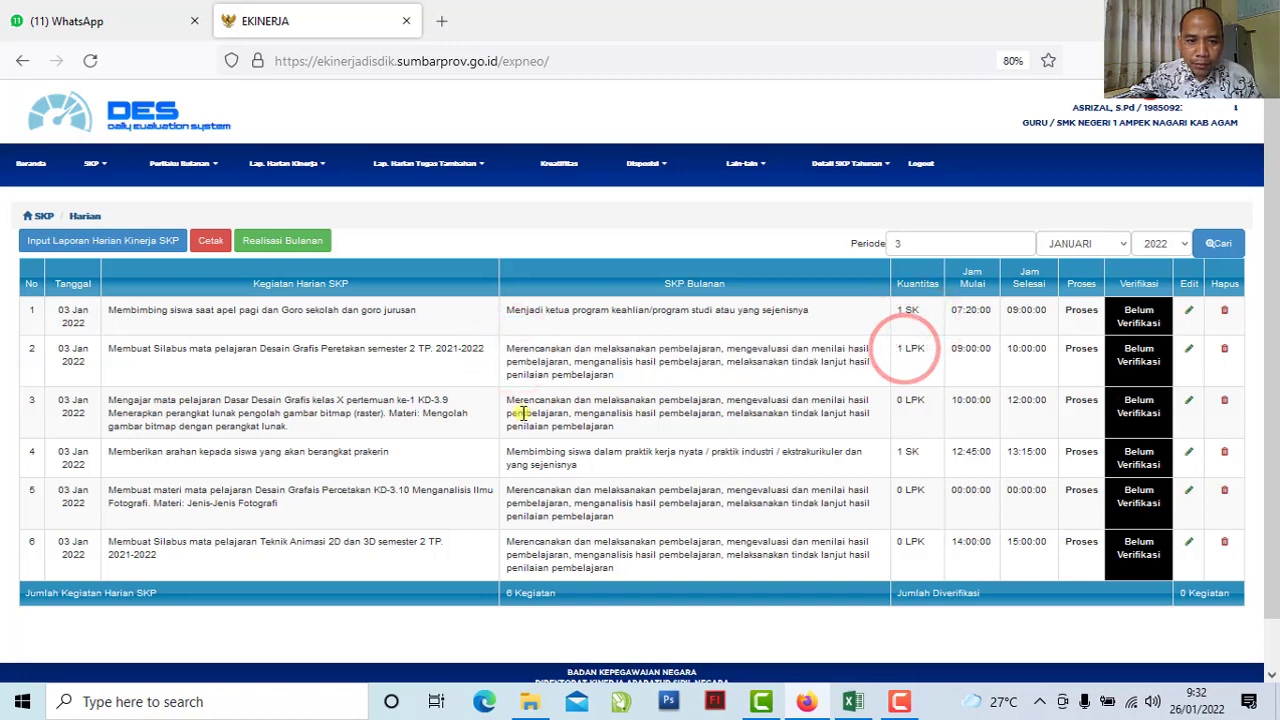
left_click_drag(512, 400, 910, 425)
left_click(910, 425)
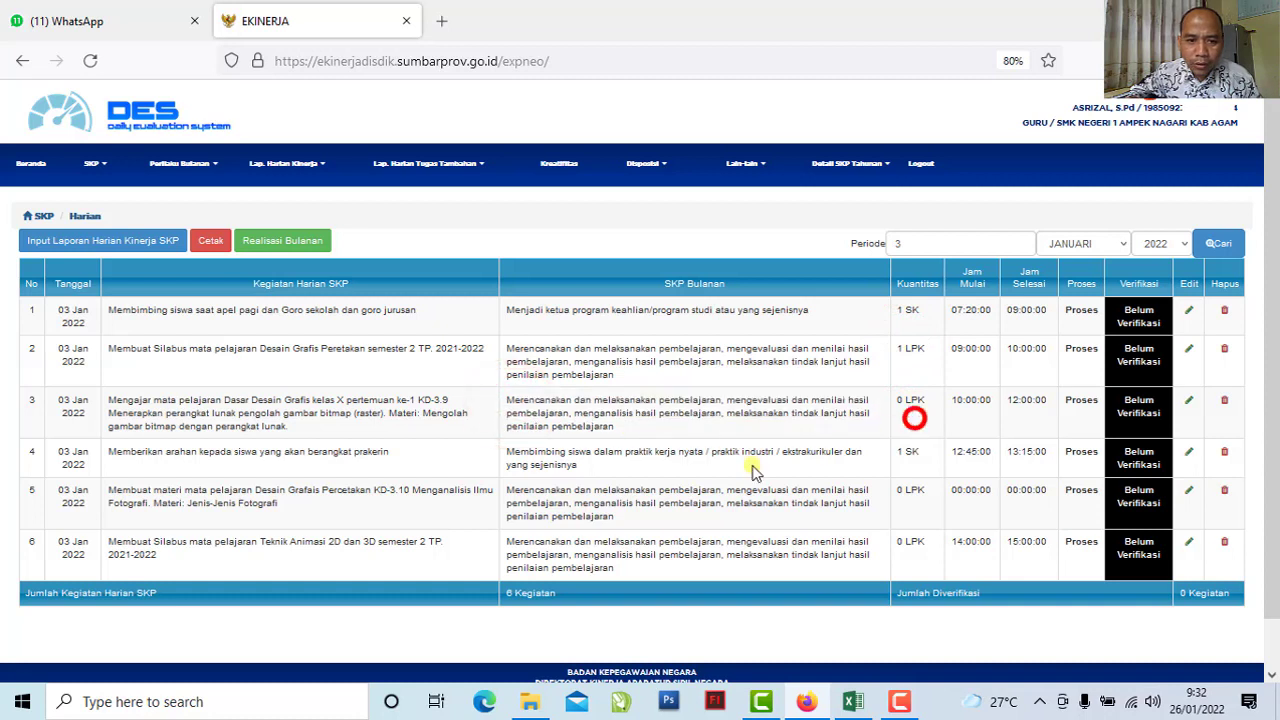
left_click_drag(508, 452, 598, 472)
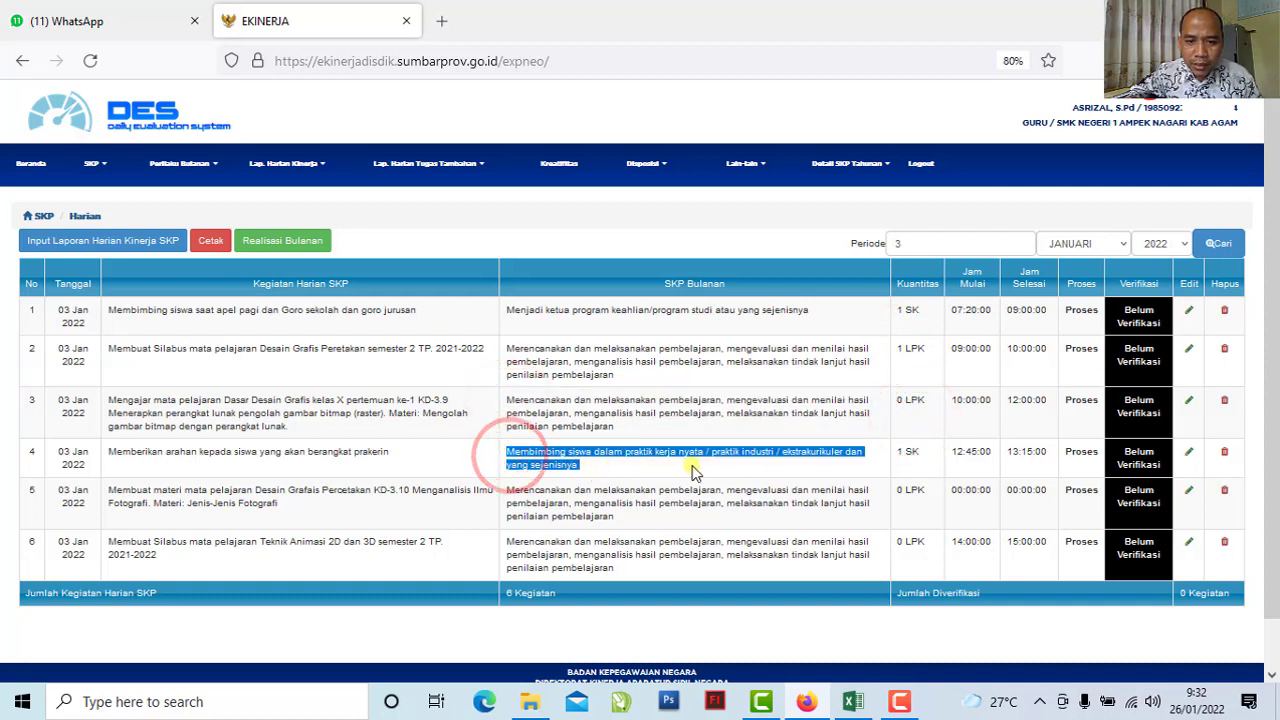
left_click(918, 456)
left_click(508, 491)
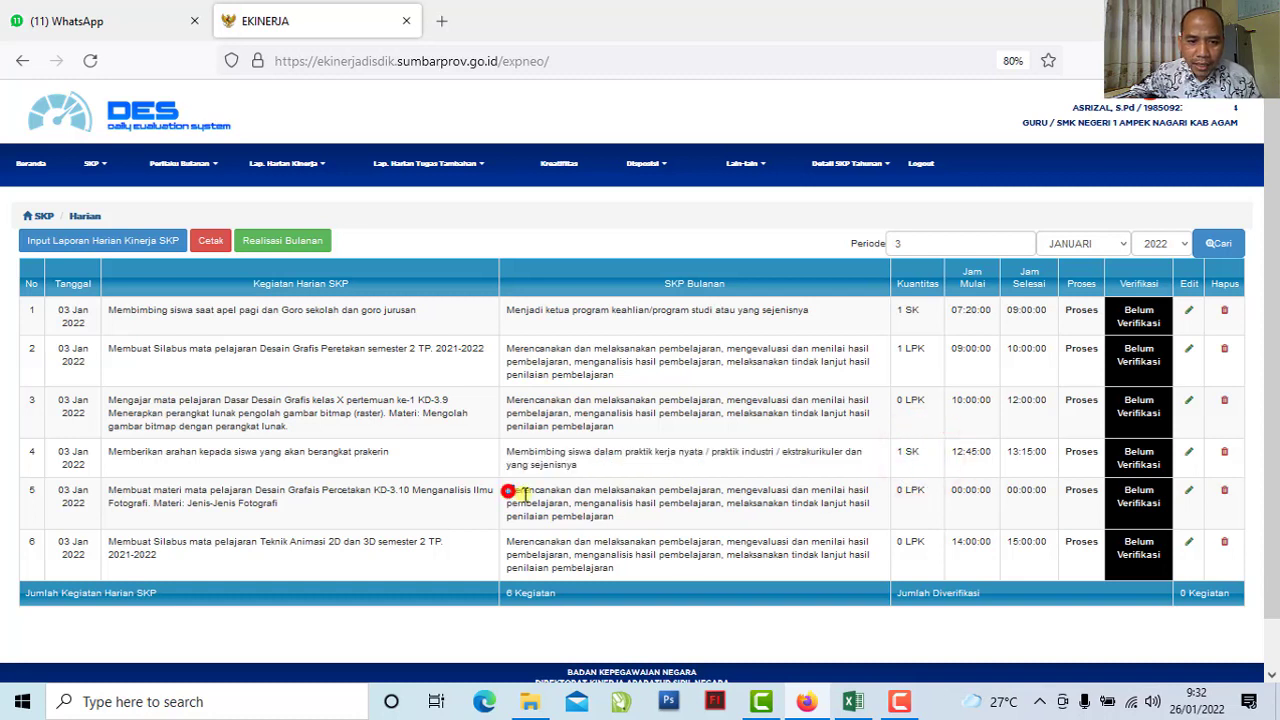
left_click_drag(522, 494, 690, 520)
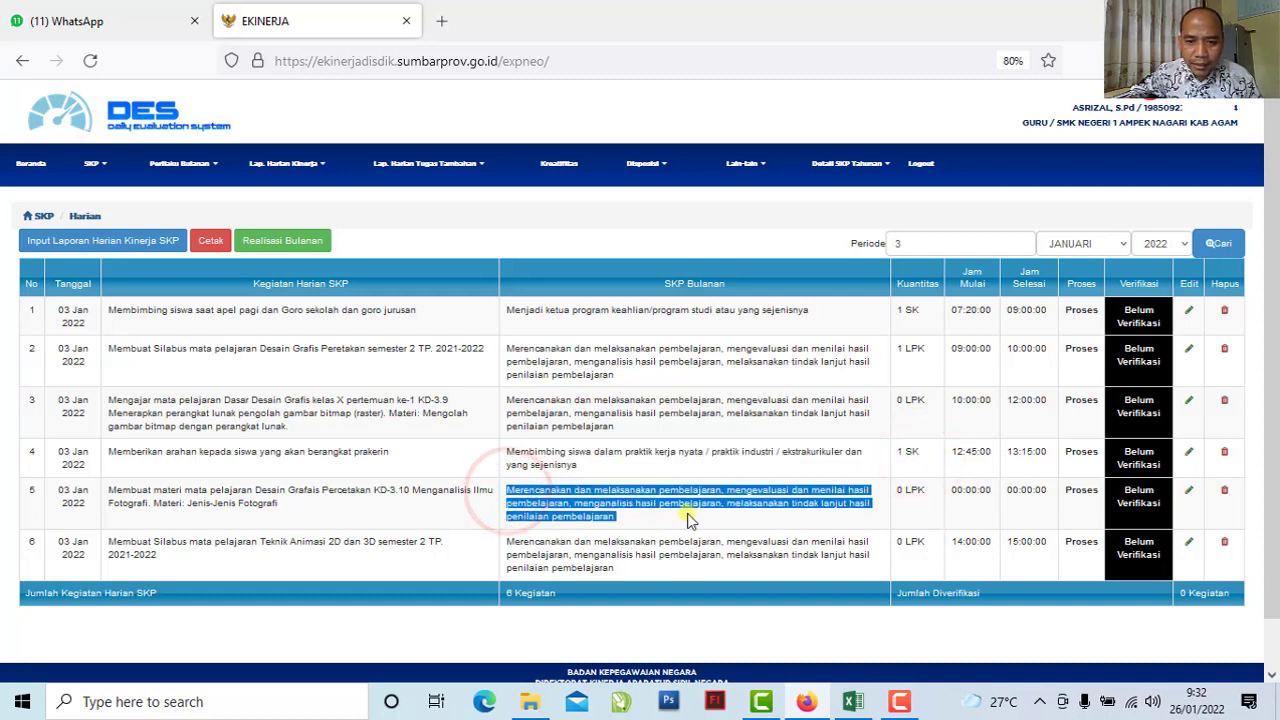
left_click(916, 505)
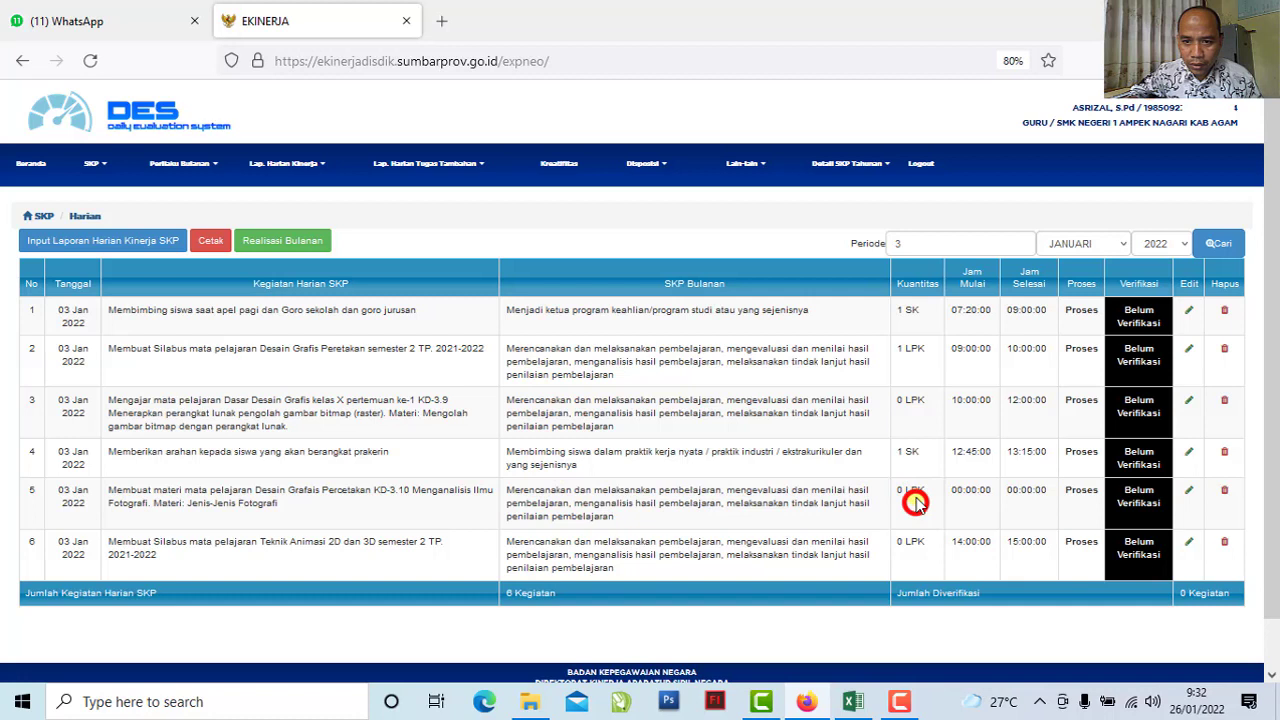
left_click(916, 354)
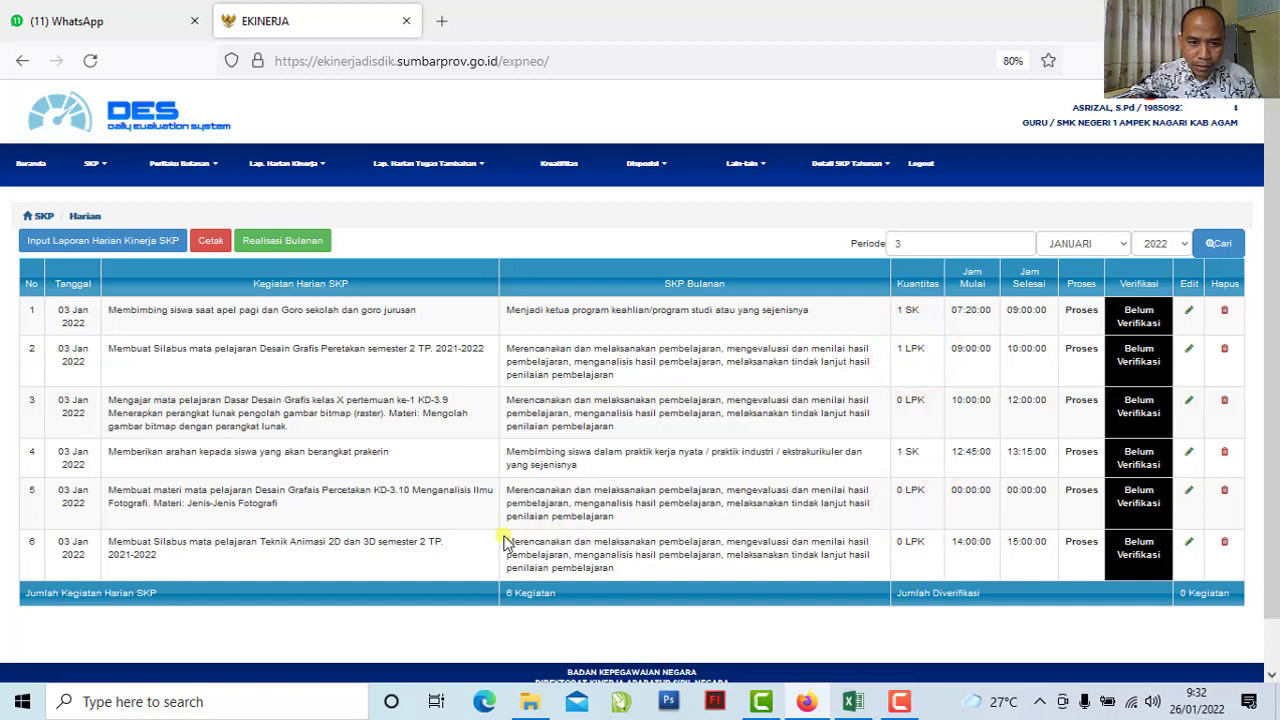
left_click_drag(509, 540, 654, 564)
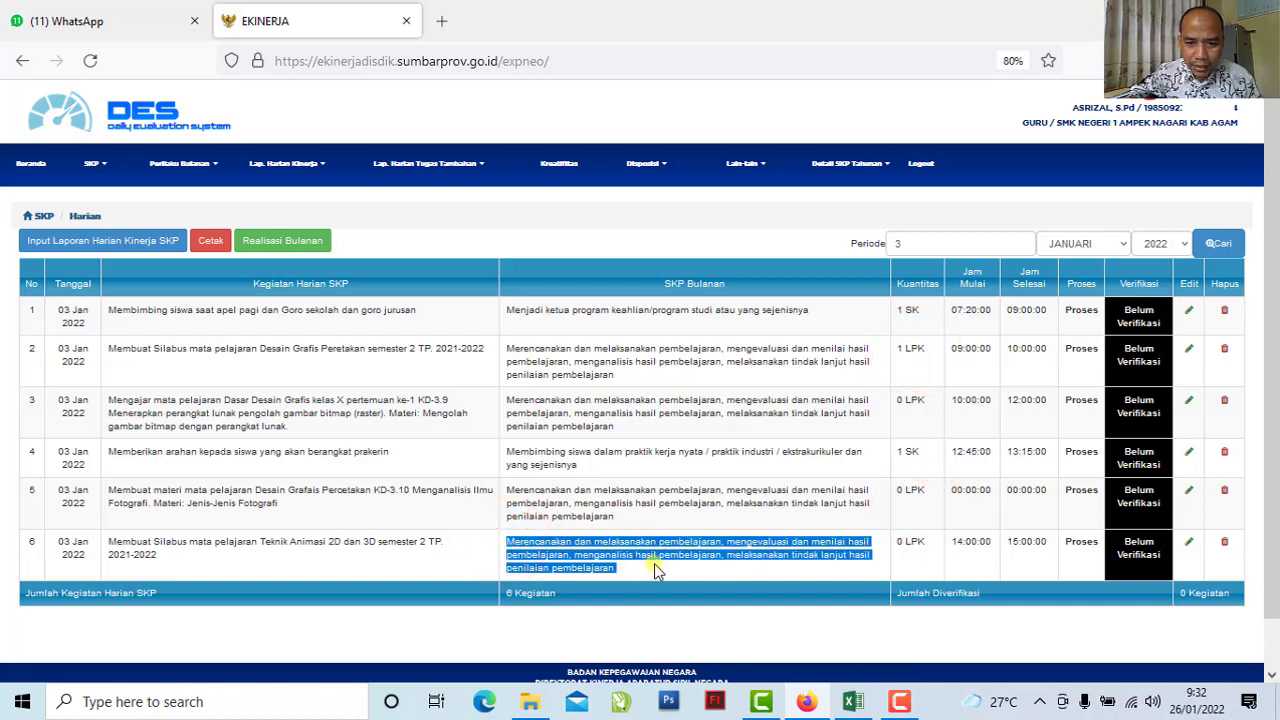
left_click(916, 558)
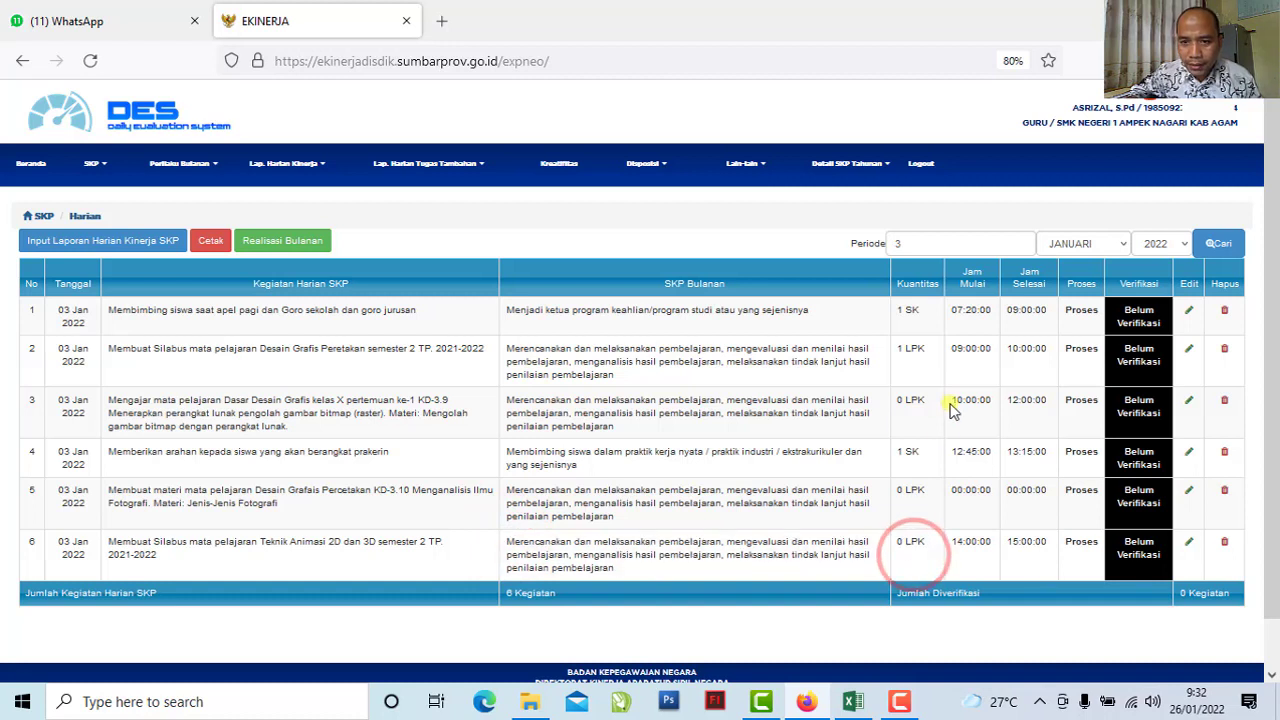
Review the daily activity descriptions of entries 6, 5, 3 and 2 against their monthly SKP texts
left_click(348, 550)
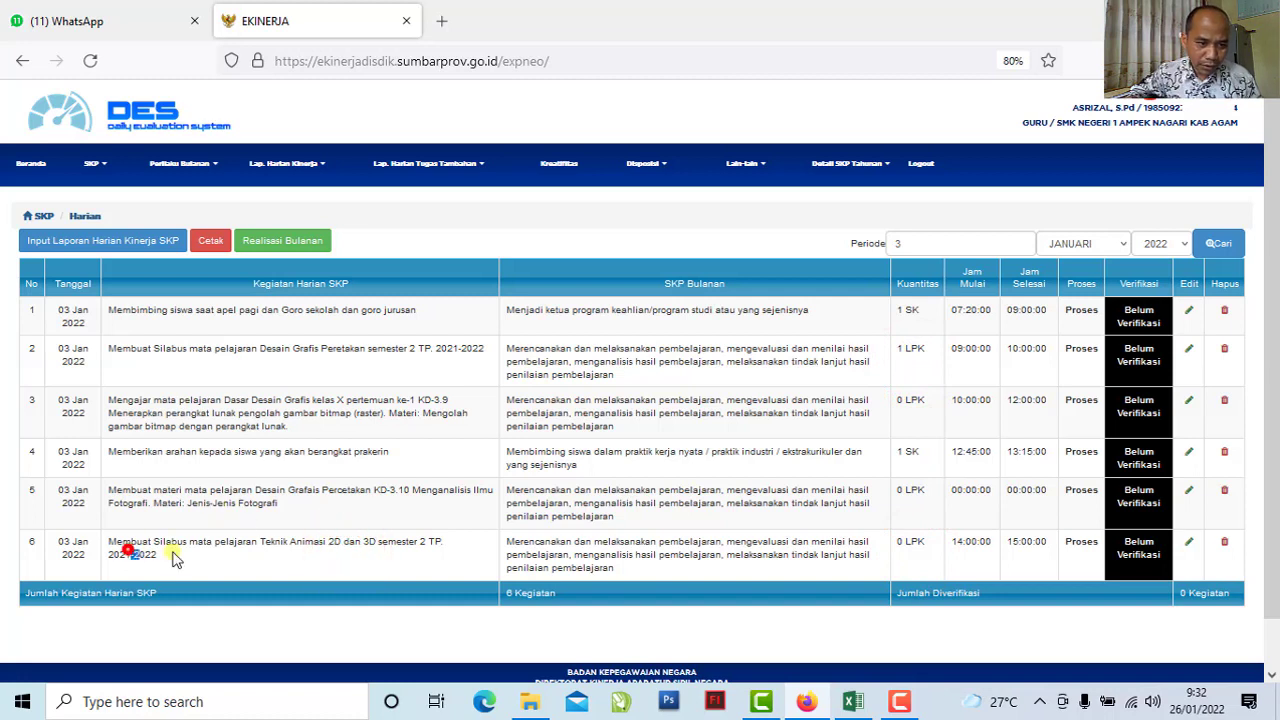
left_click(553, 545)
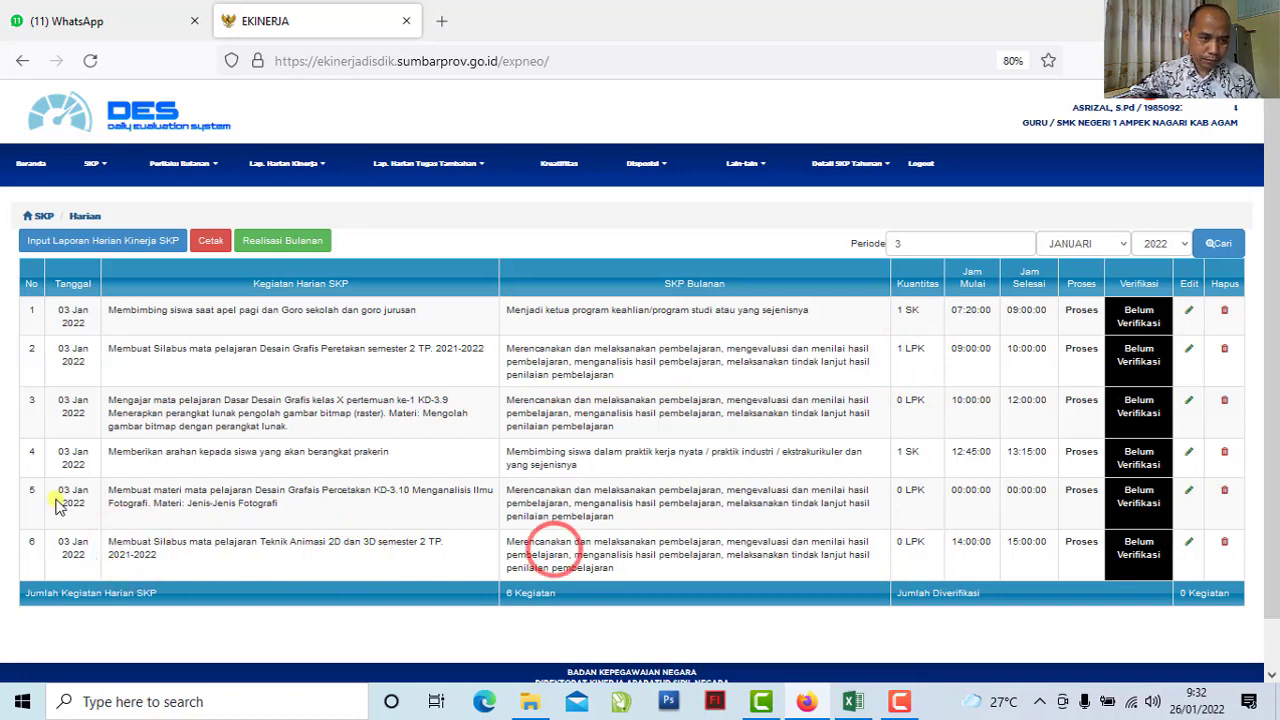
left_click_drag(122, 490, 280, 505)
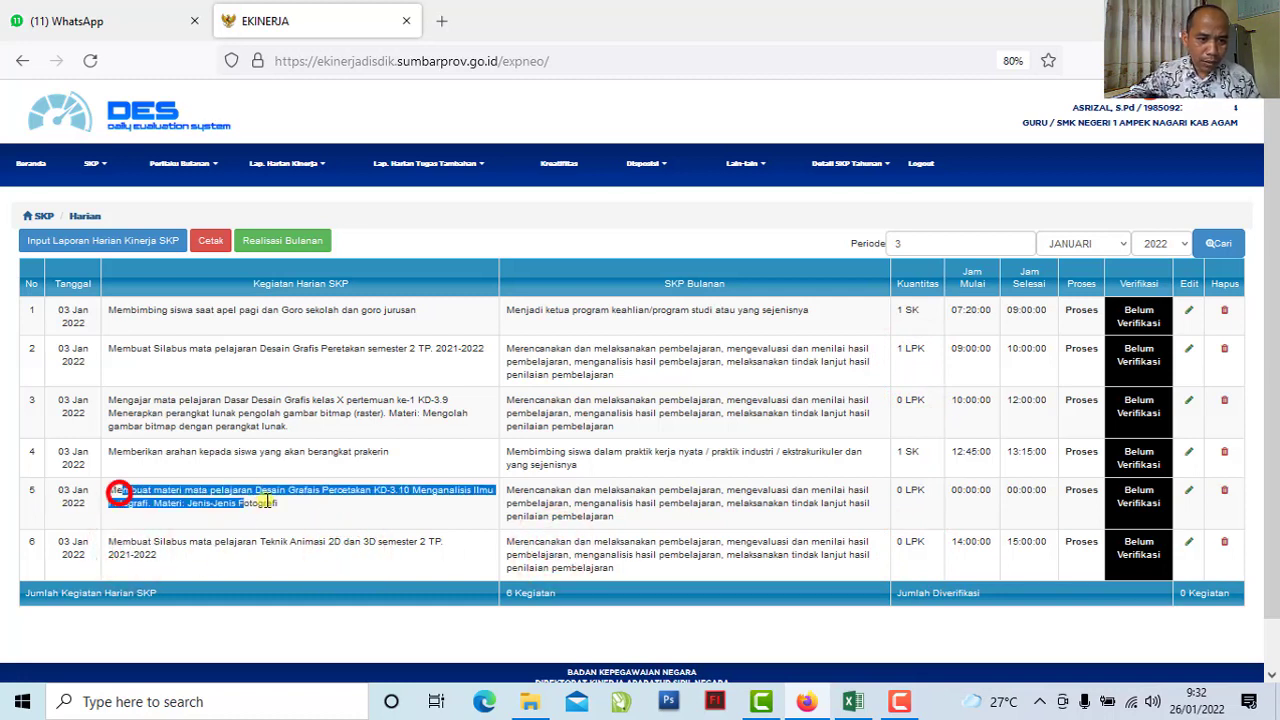
left_click(538, 492)
left_click_drag(121, 411, 310, 443)
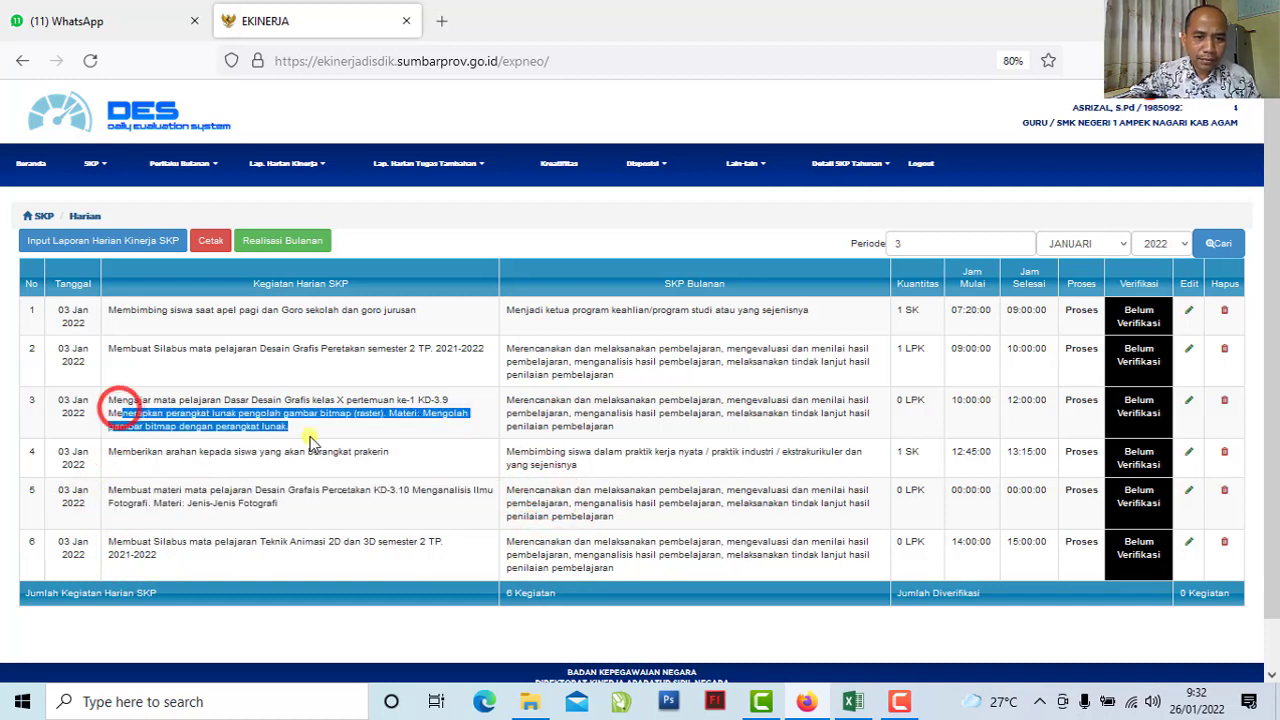
left_click(524, 416)
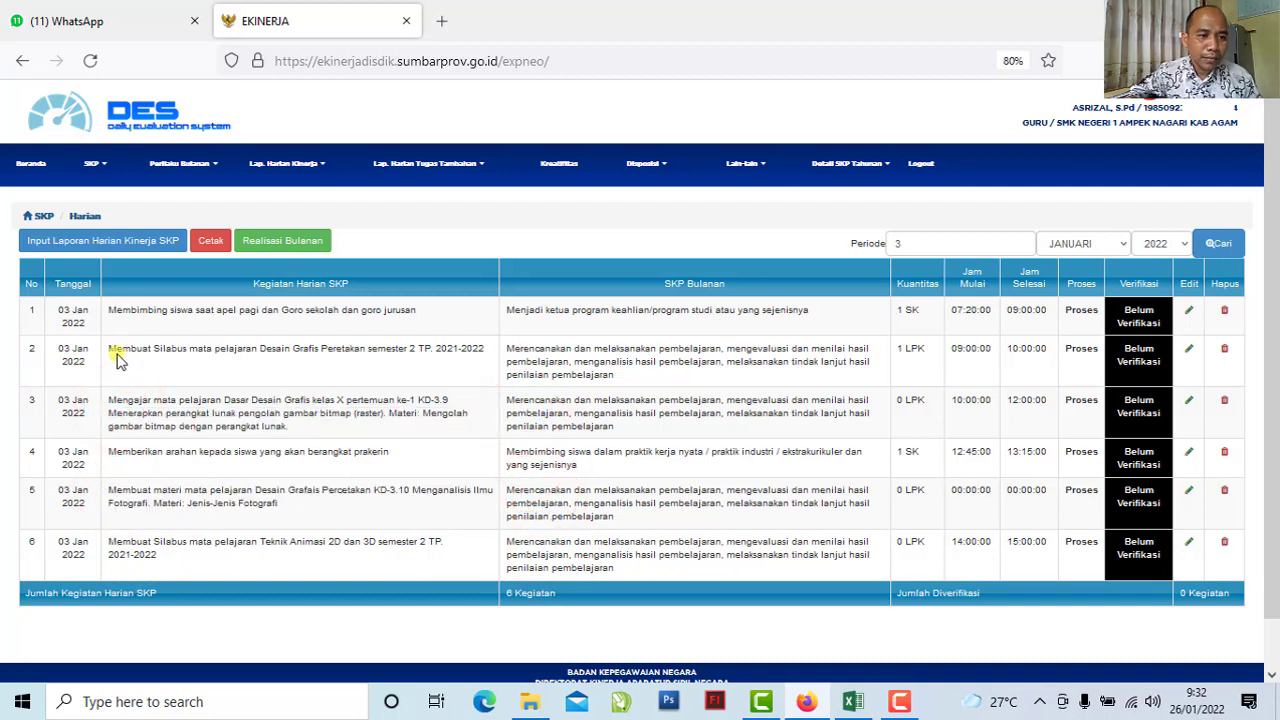
left_click_drag(117, 360, 296, 352)
left_click(540, 370)
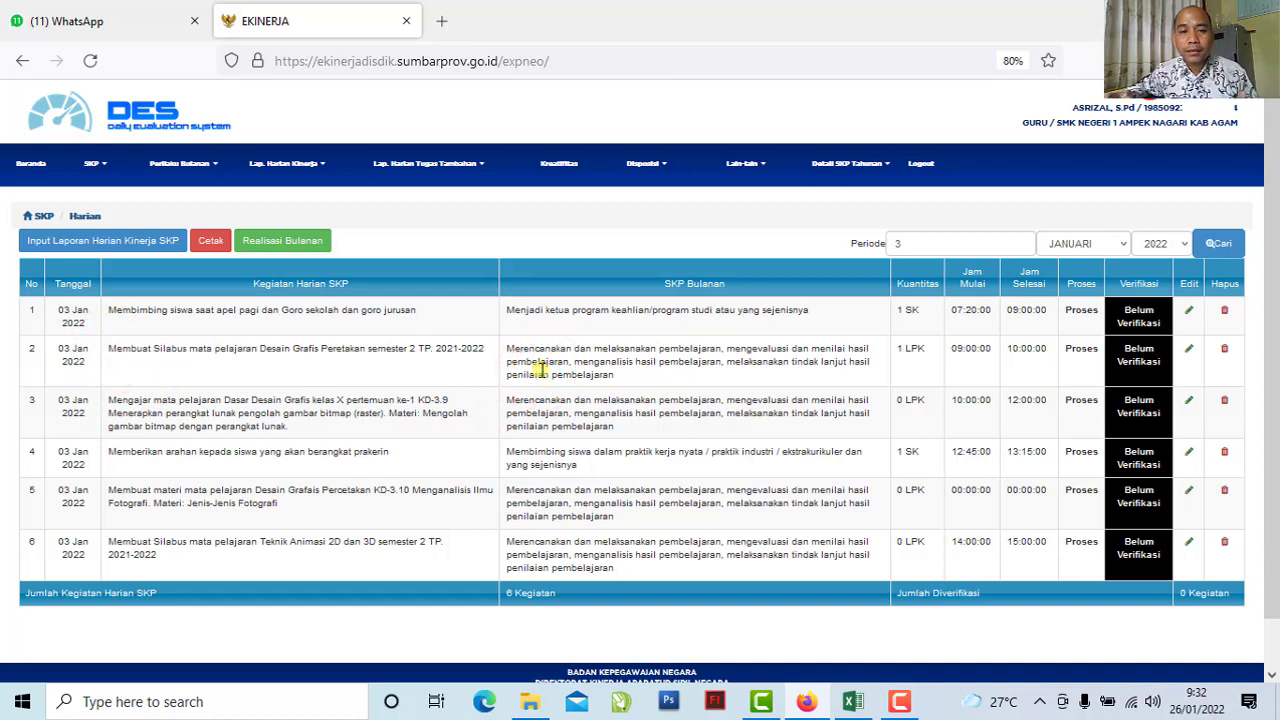
Check the 12:00 - 12:45 ISOMA row in the Excel workbook and open the daily Non SKP report in EKINERJA
left_click(851, 701)
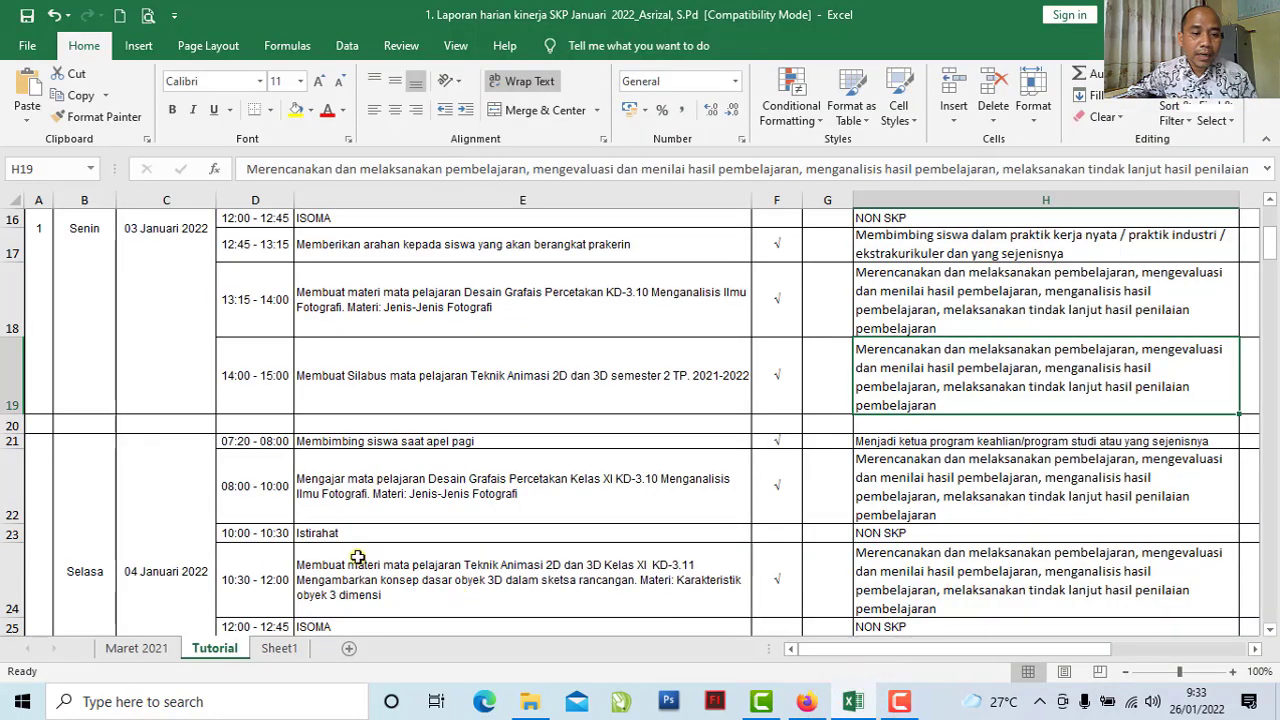
scroll(357, 557, "up", 2)
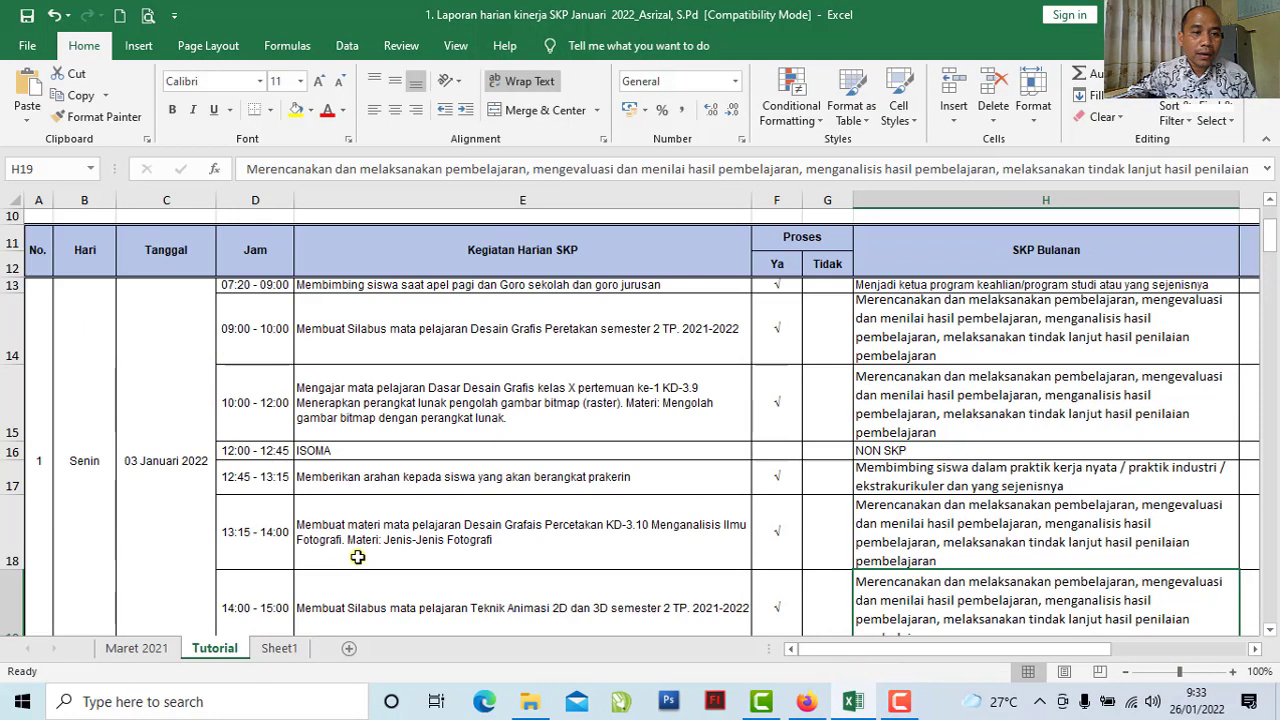
left_click(320, 451)
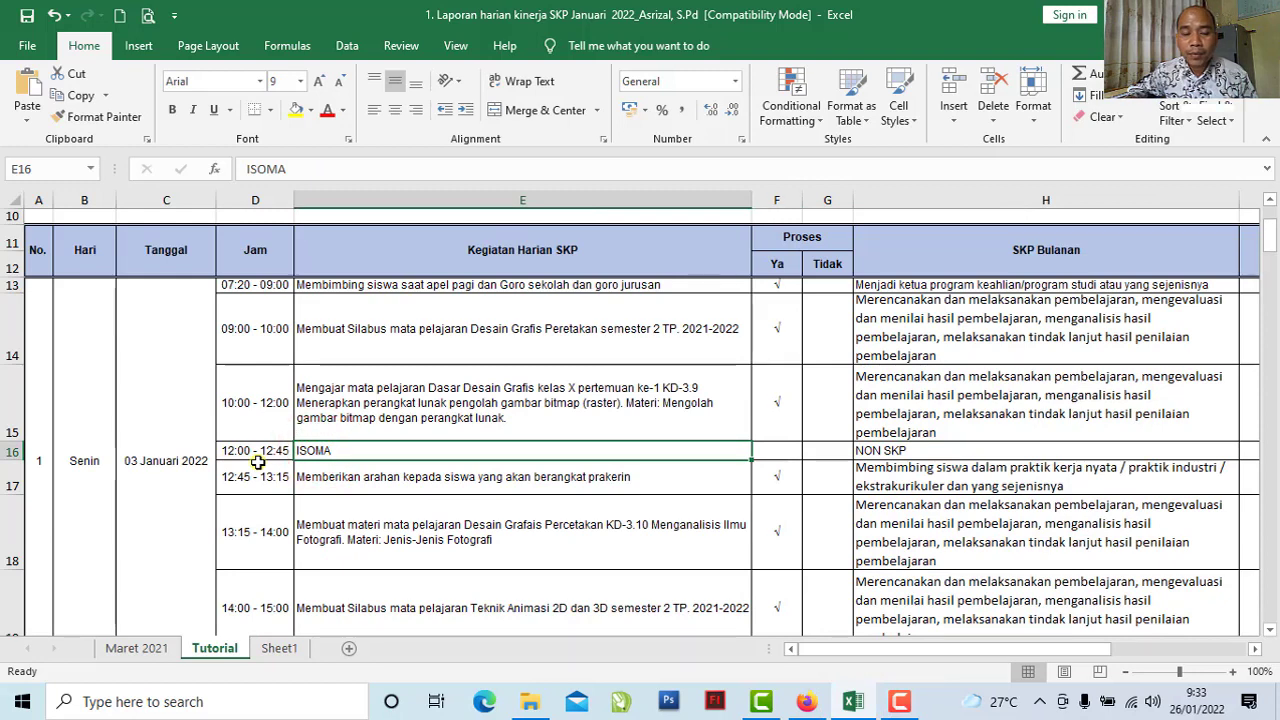
double_click(352, 454)
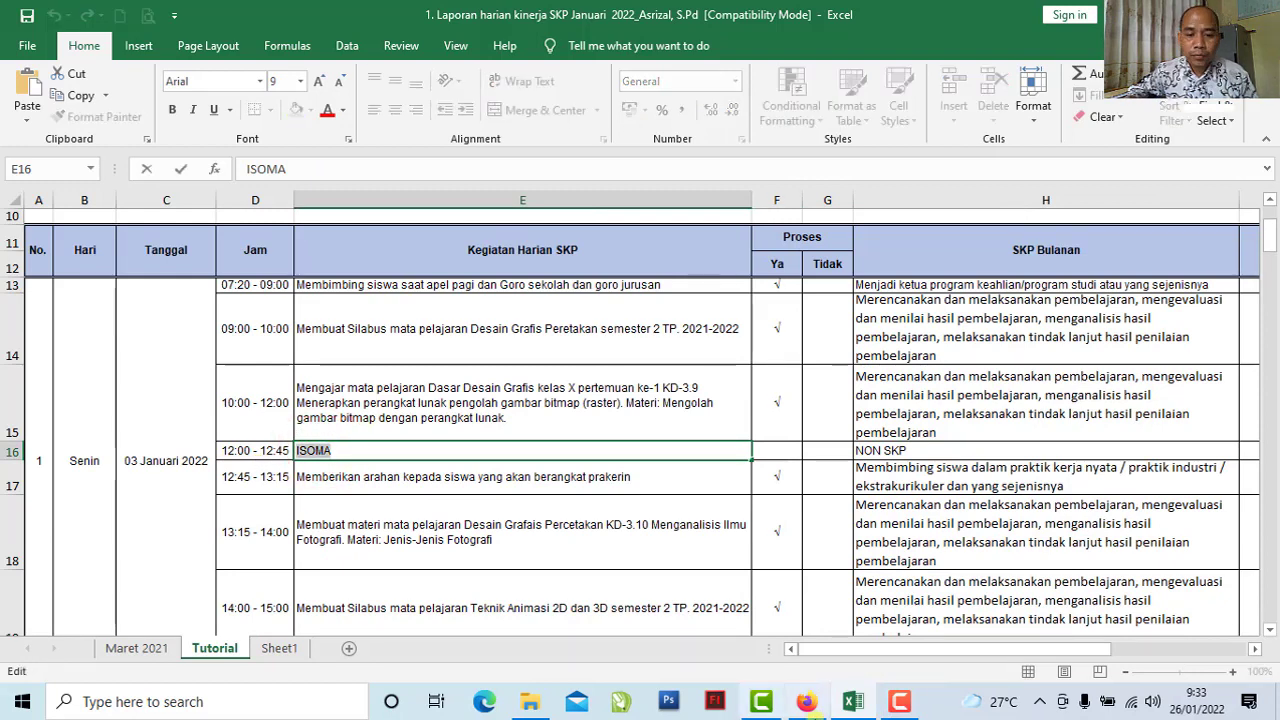
left_click(808, 706)
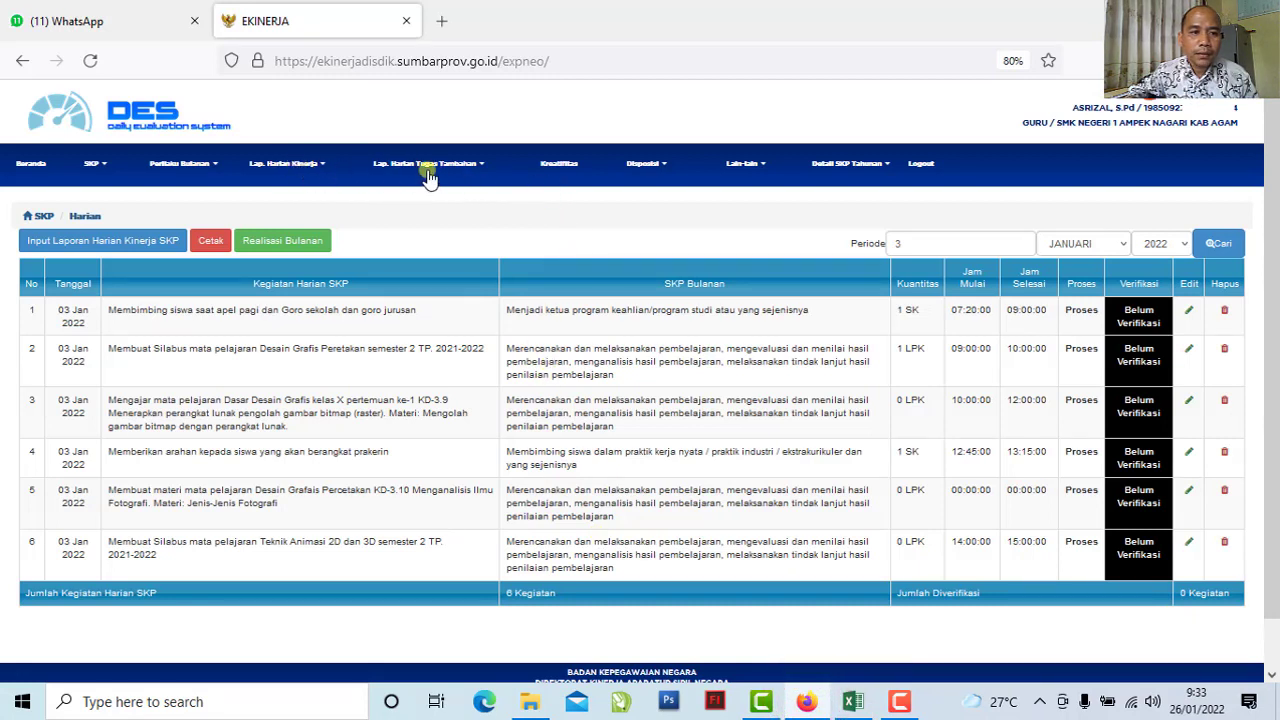
left_click(276, 172)
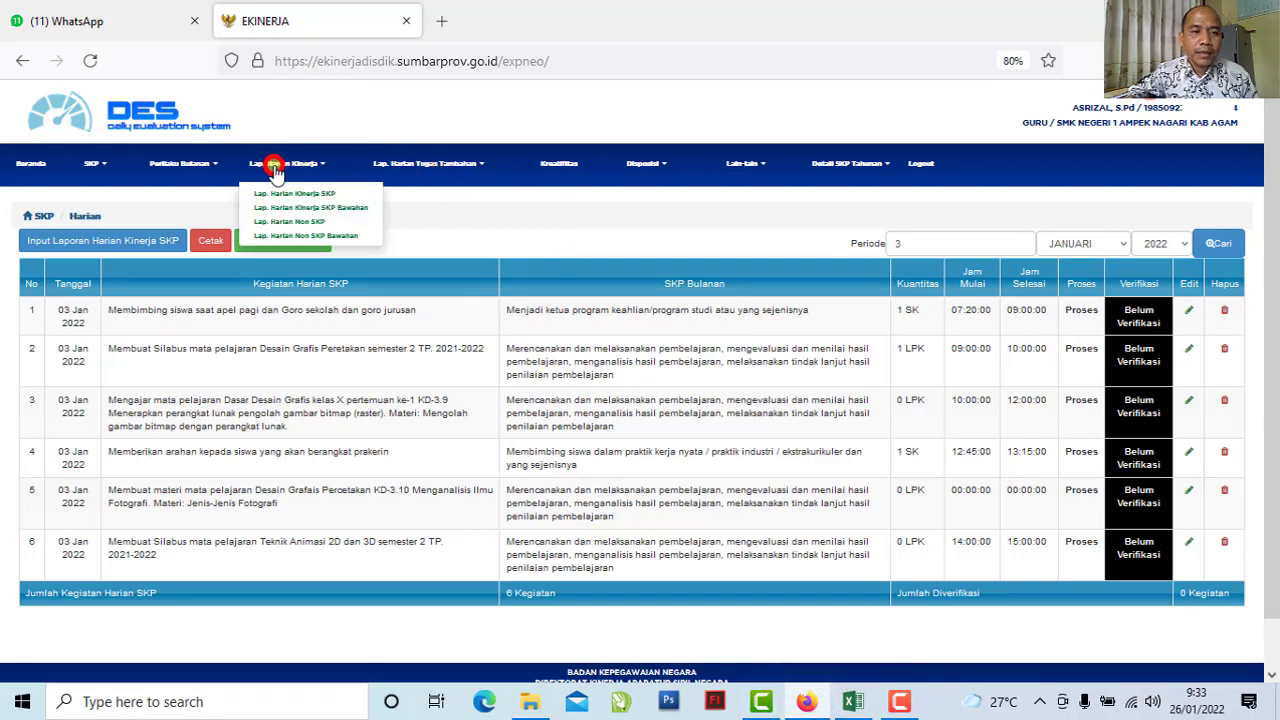
left_click(331, 225)
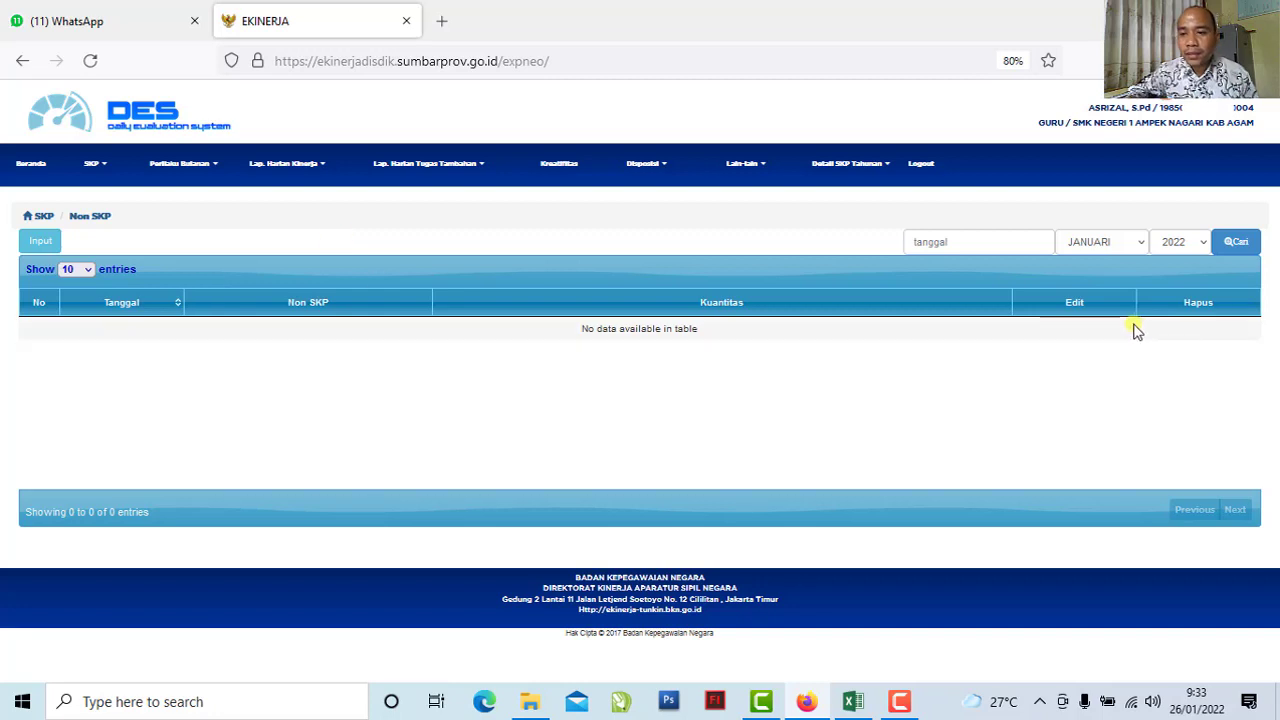
Set the period filter of the daily Non SKP list to date 3, month JANUARI and year 2022
left_click(1201, 245)
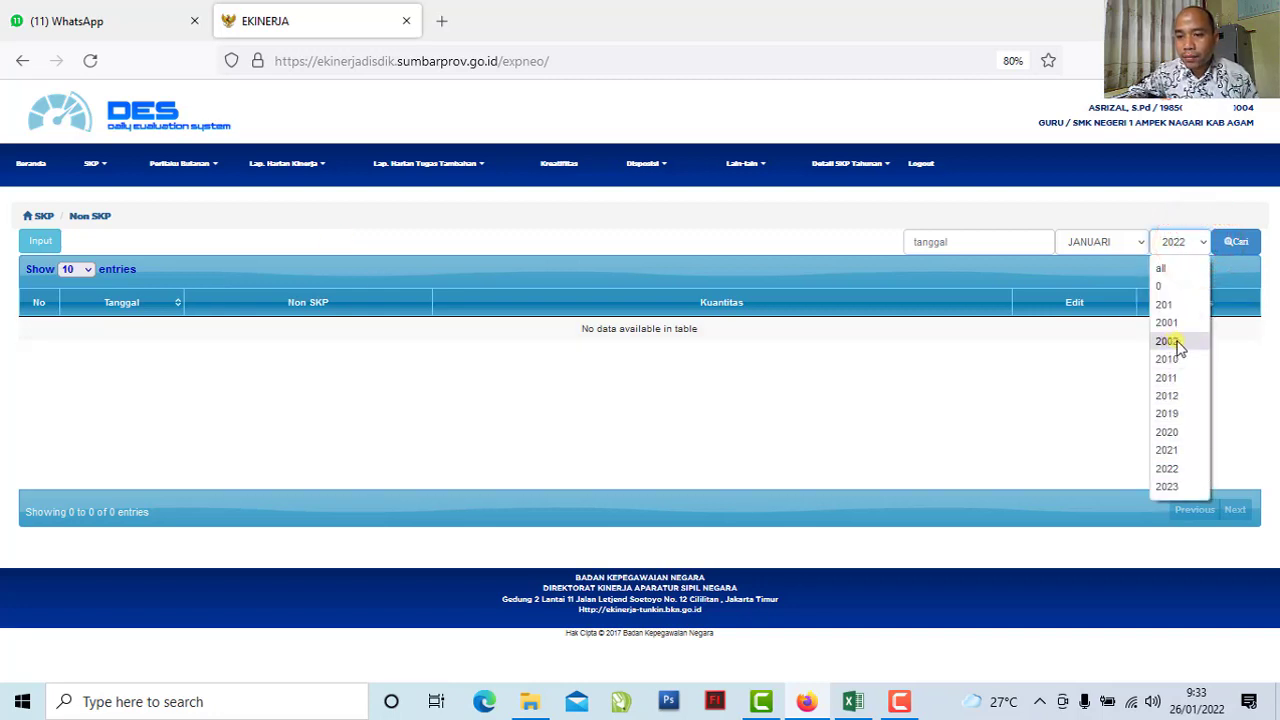
left_click(1182, 468)
left_click(1139, 243)
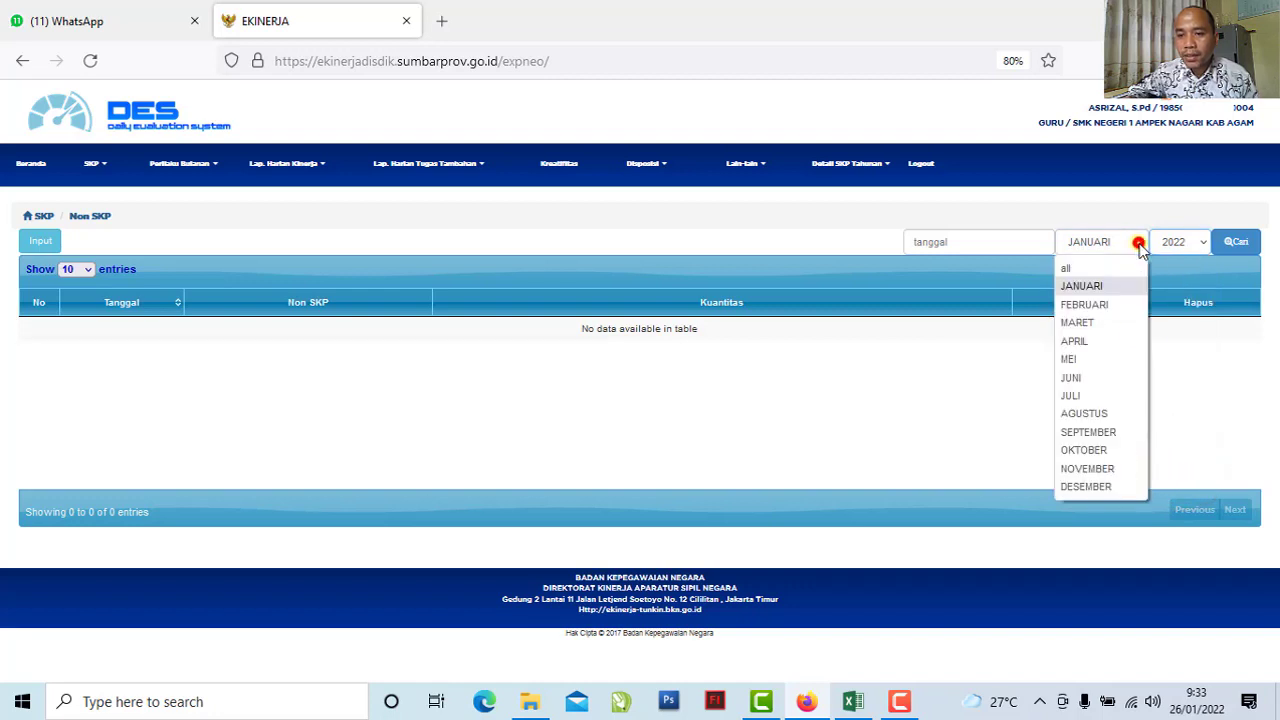
left_click(1094, 287)
left_click(1000, 249)
type("3")
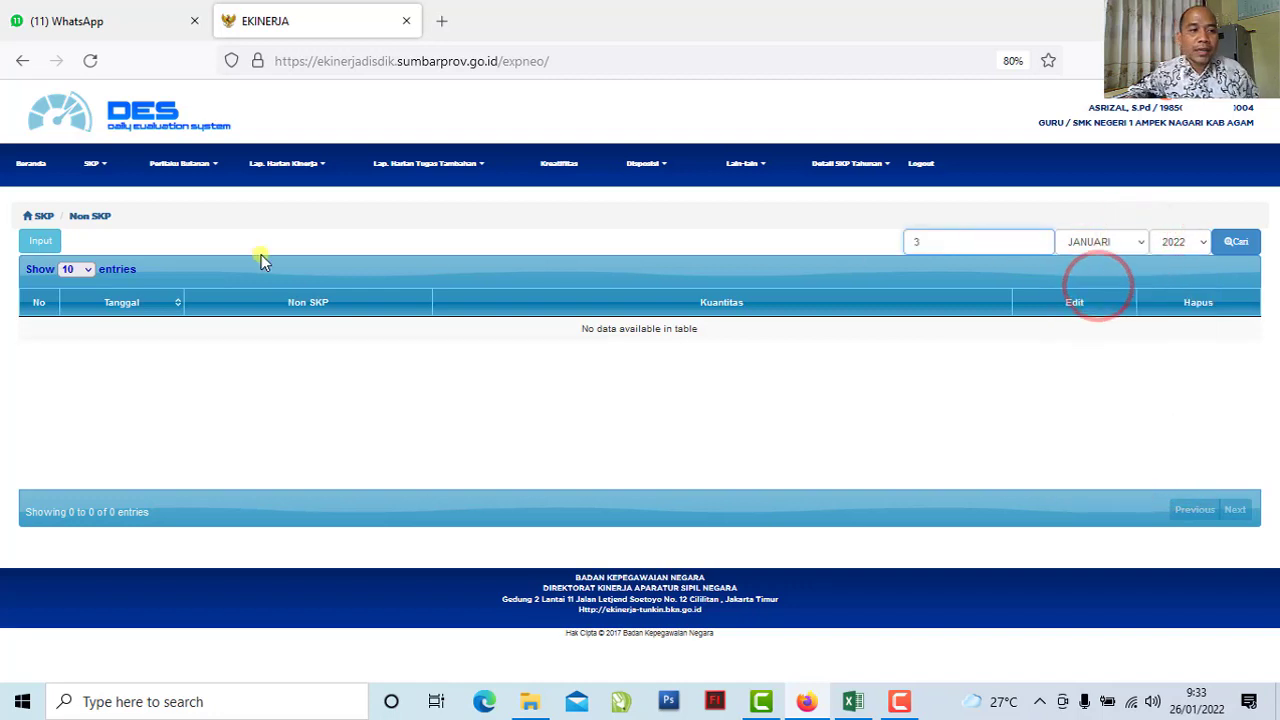
Start a new daily Non SKP entry dated 2022-01-03
left_click(35, 245)
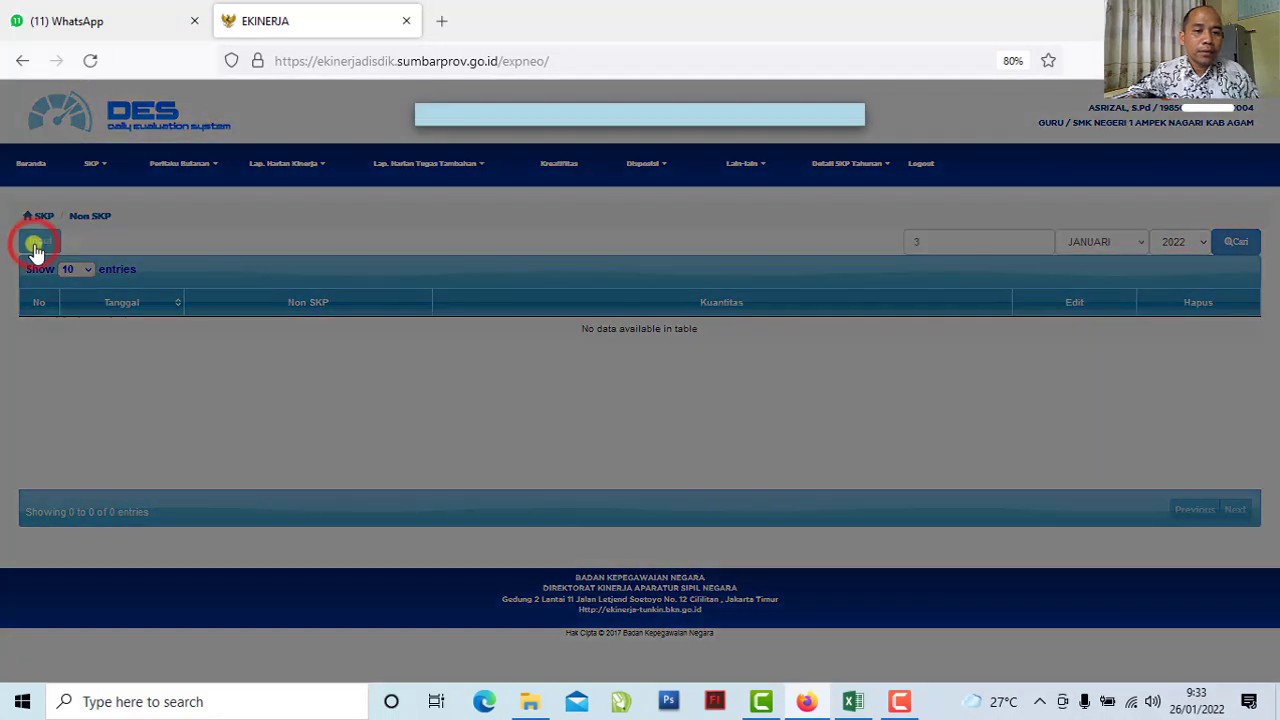
left_click(535, 158)
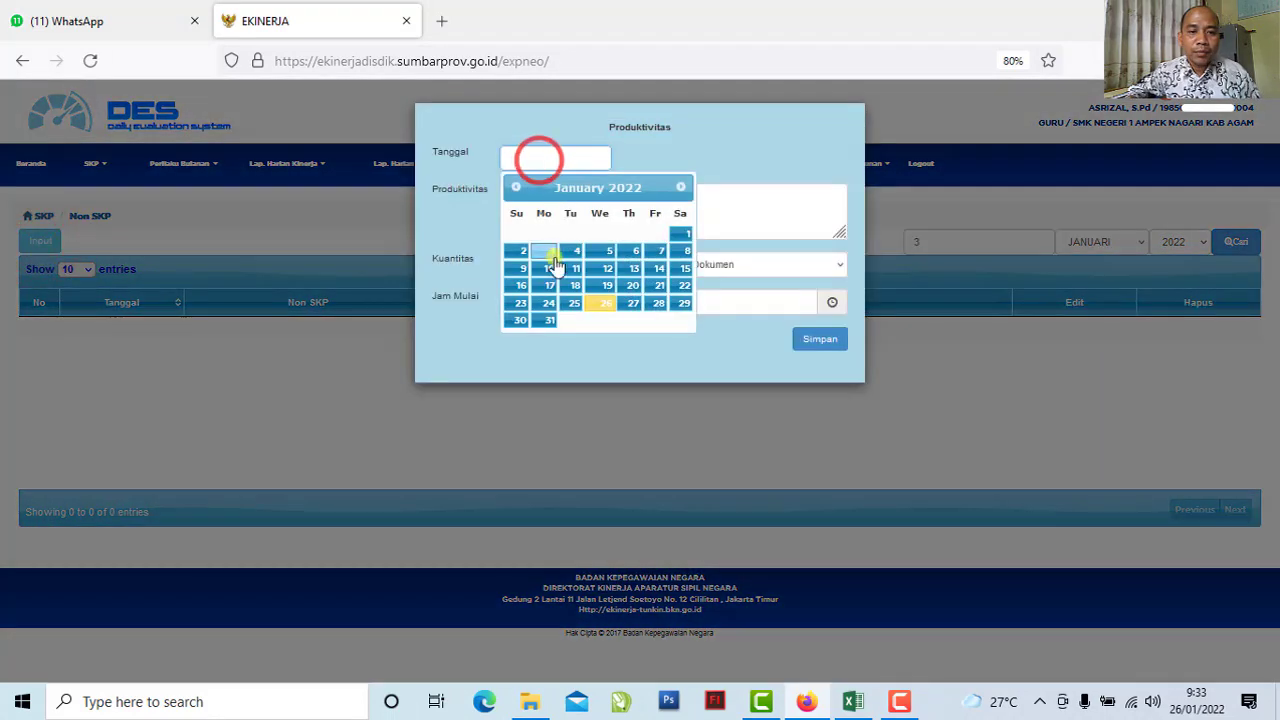
left_click(544, 252)
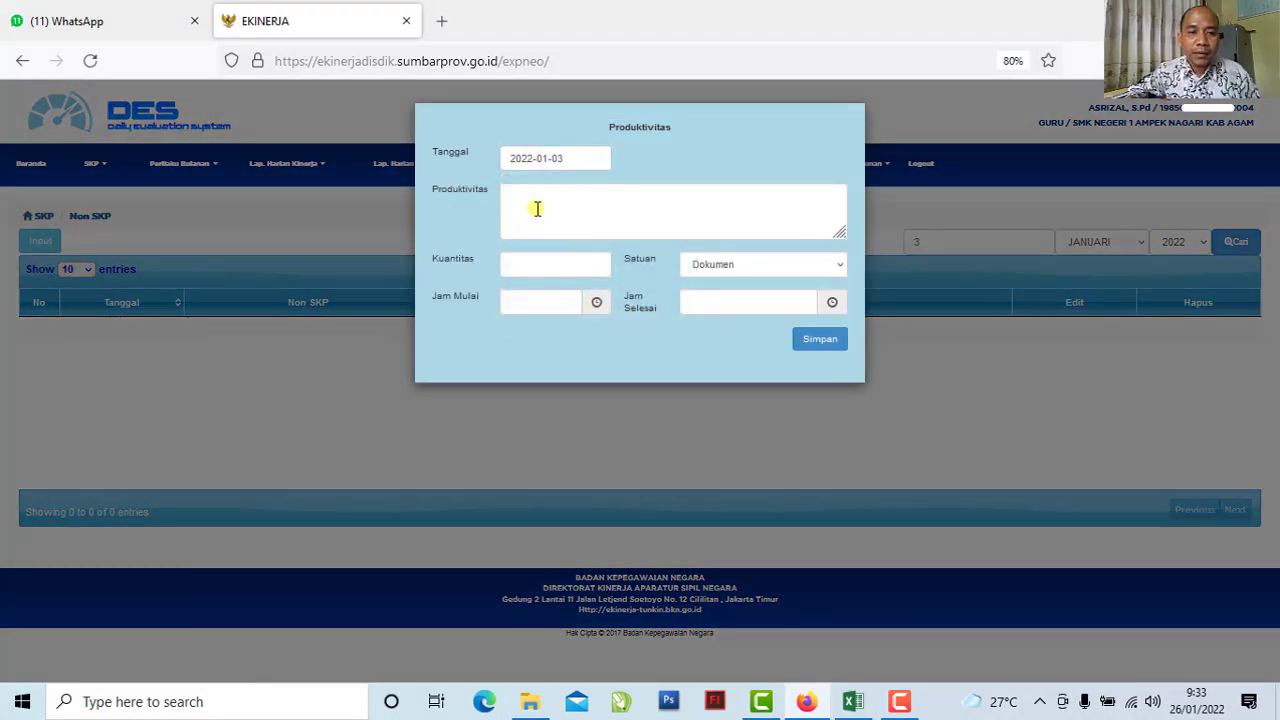
Copy the text ISOMA from the 12:00 - 12:45 row in the Excel workbook into the Non SKP entry's Produktivitas field in EKINERJA
left_click(852, 703)
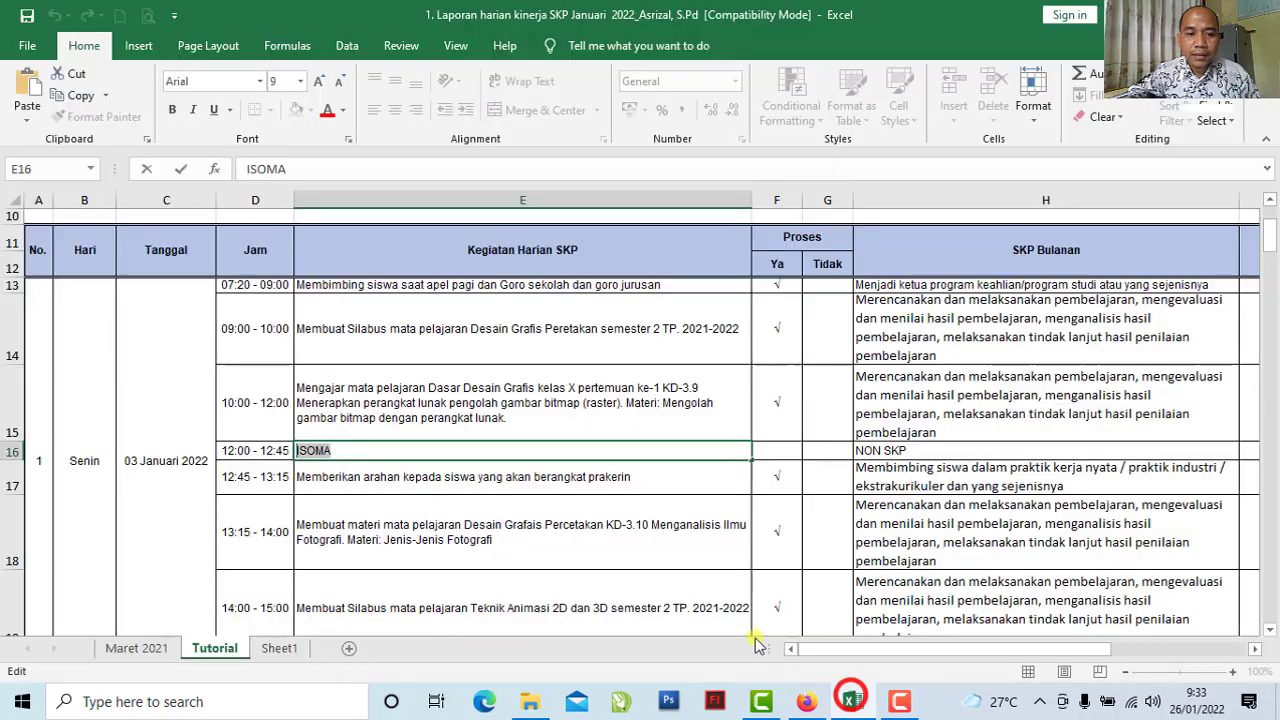
double_click(340, 451)
left_click_drag(337, 451, 296, 451)
left_click(78, 95)
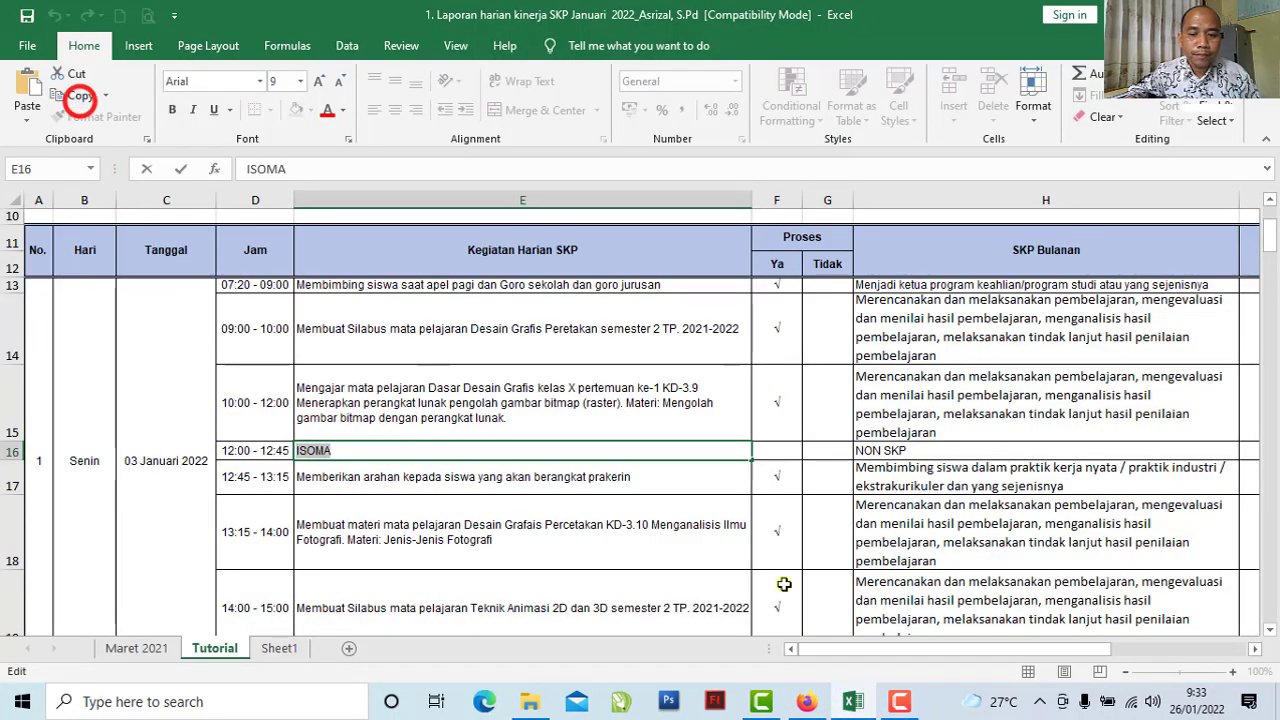
left_click(808, 703)
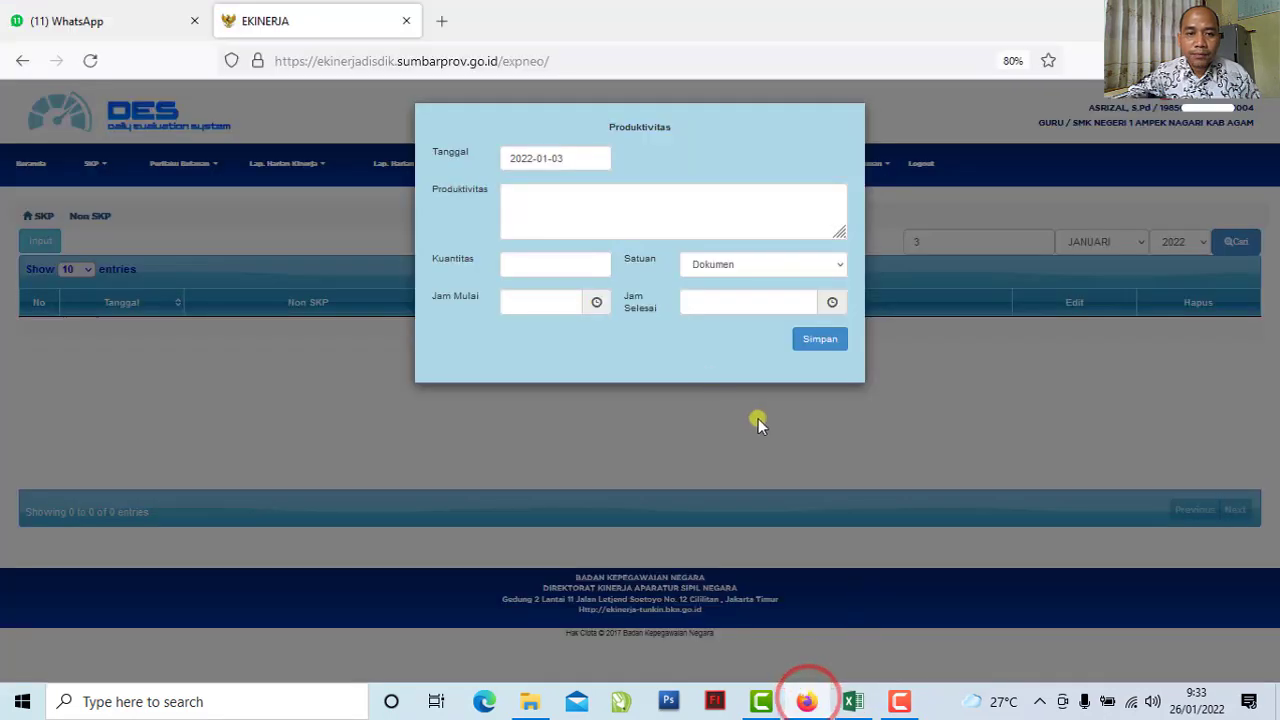
left_click(642, 209)
right_click(642, 209)
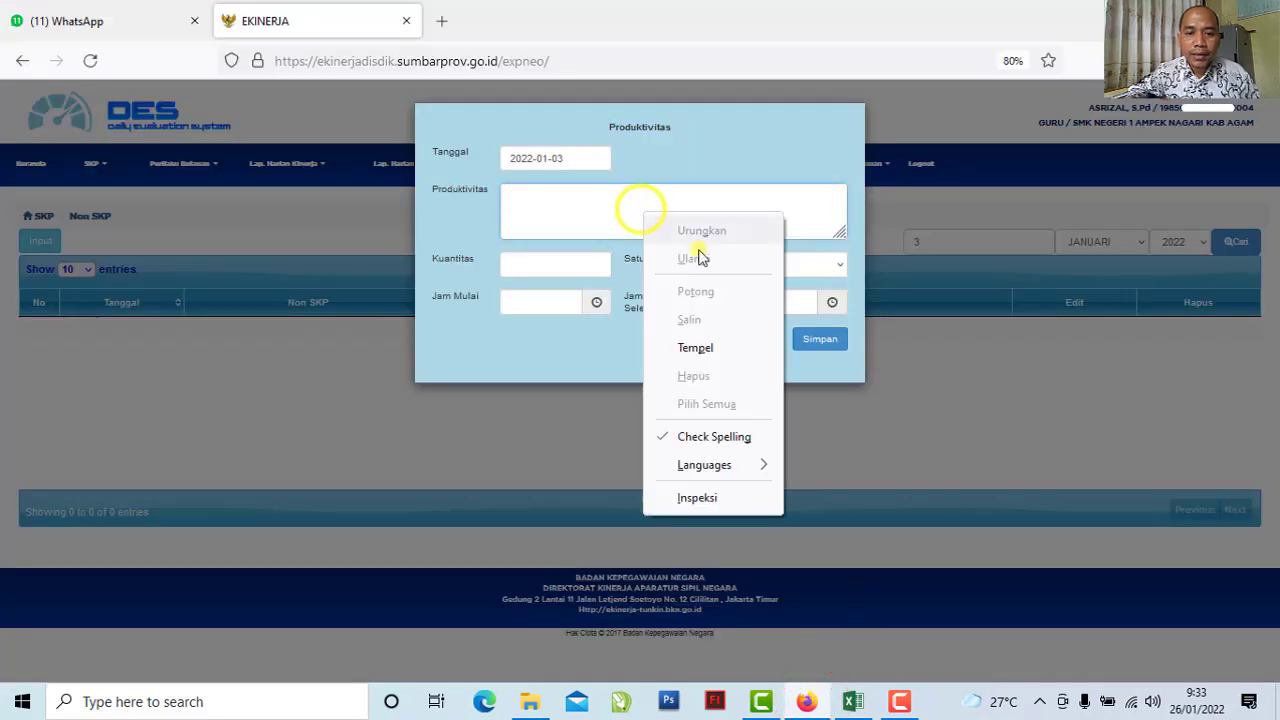
left_click(709, 348)
Set the ISOMA entry's quantity to 1 with the unit Kegiatan
left_click(534, 263)
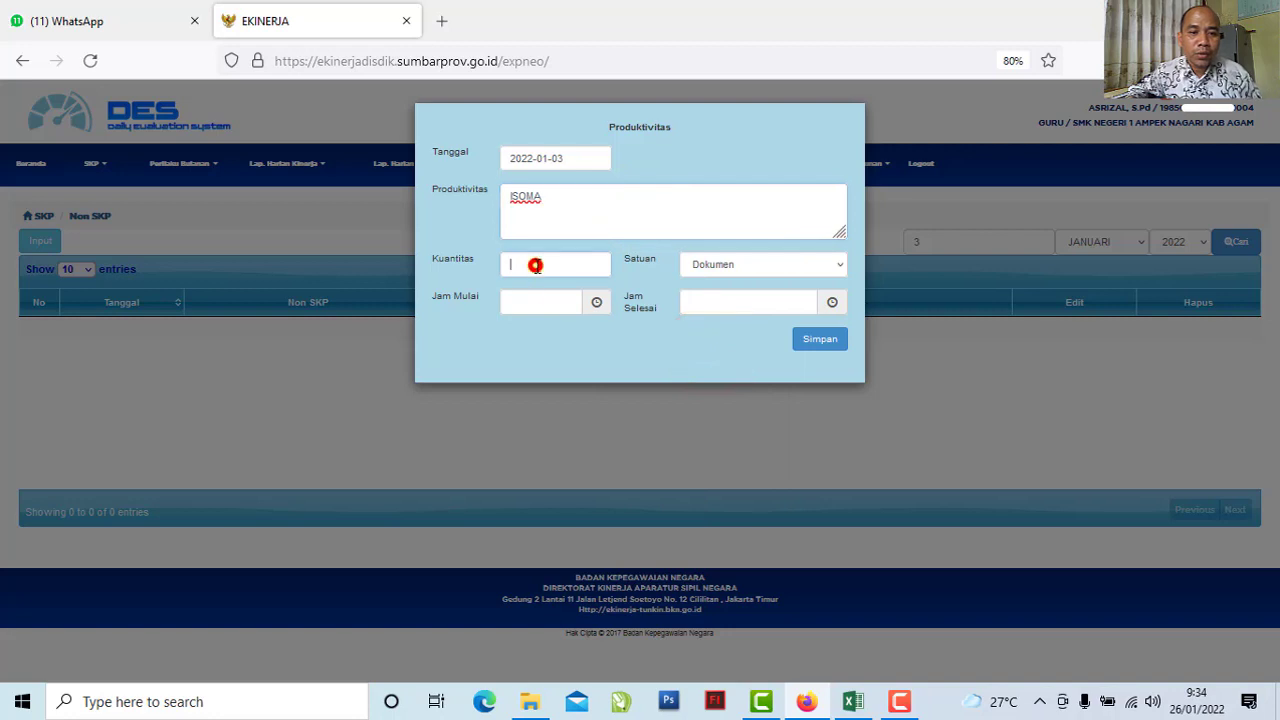
type("1")
left_click(534, 287)
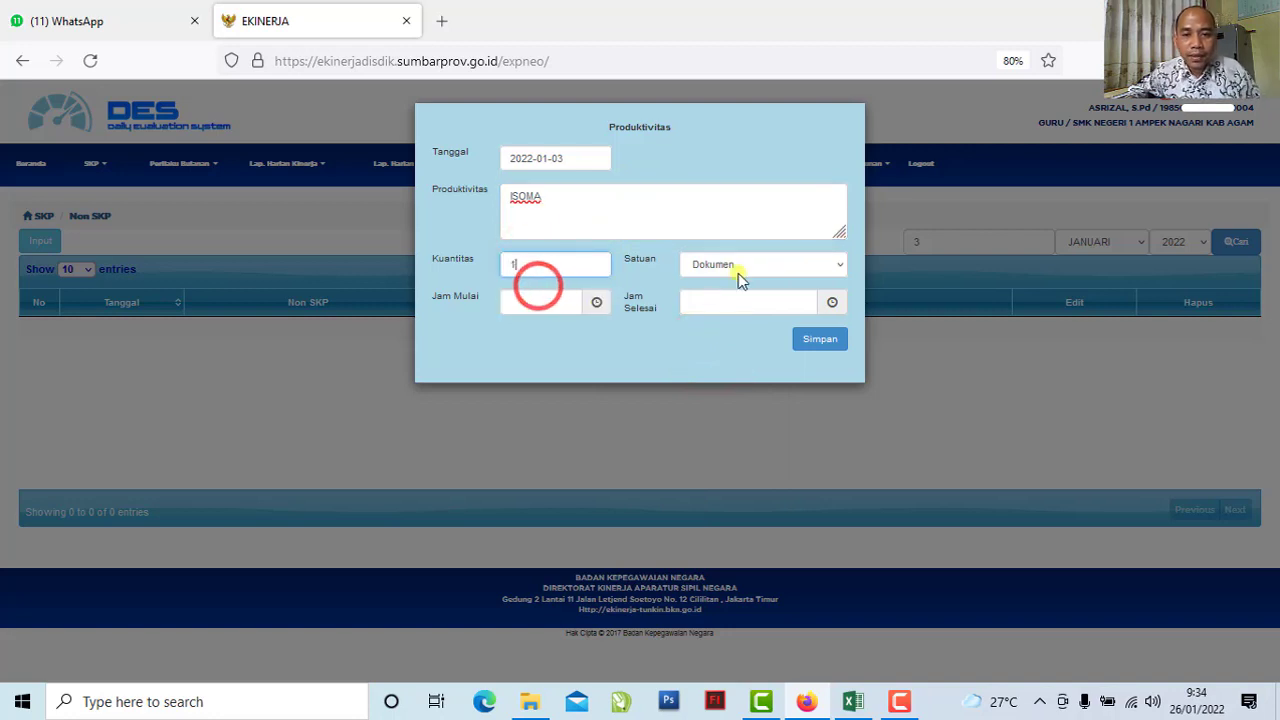
left_click(722, 264)
scroll(771, 530, "down", 10)
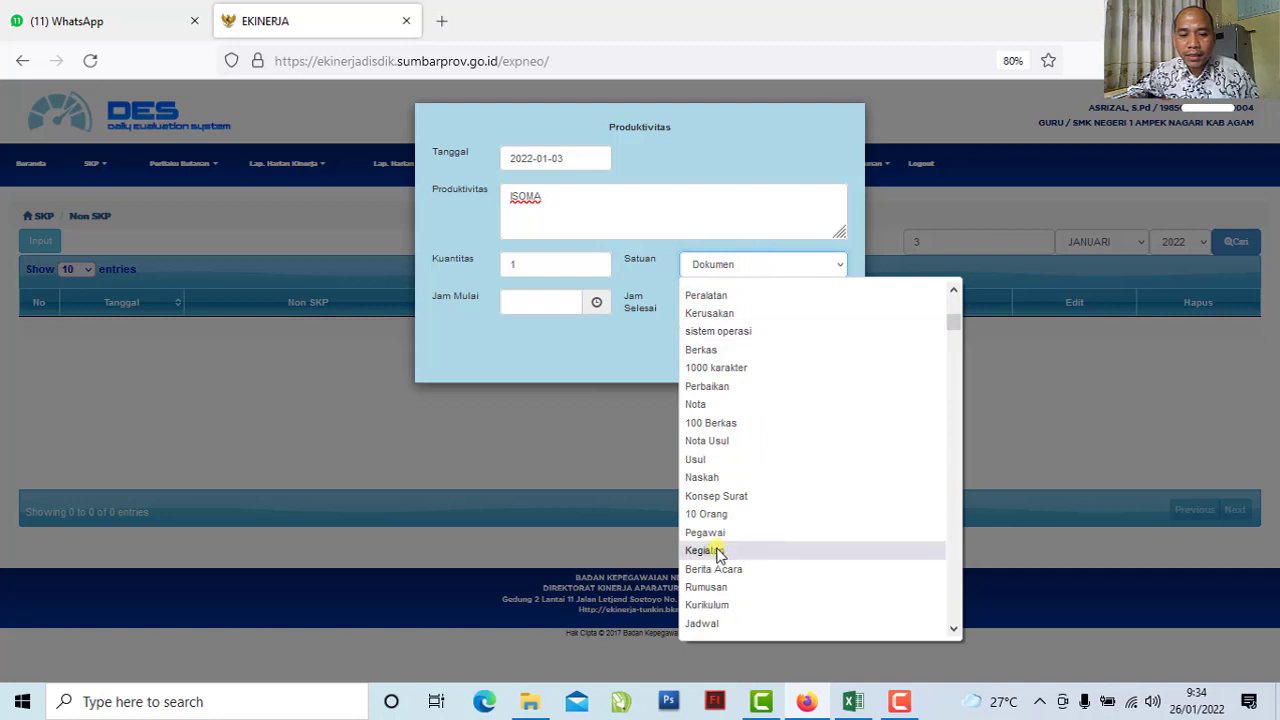
left_click(710, 550)
Set the ISOMA entry's start time to 12:00 and end time to 12:45, and save it, accepting the confirmation
left_click(538, 306)
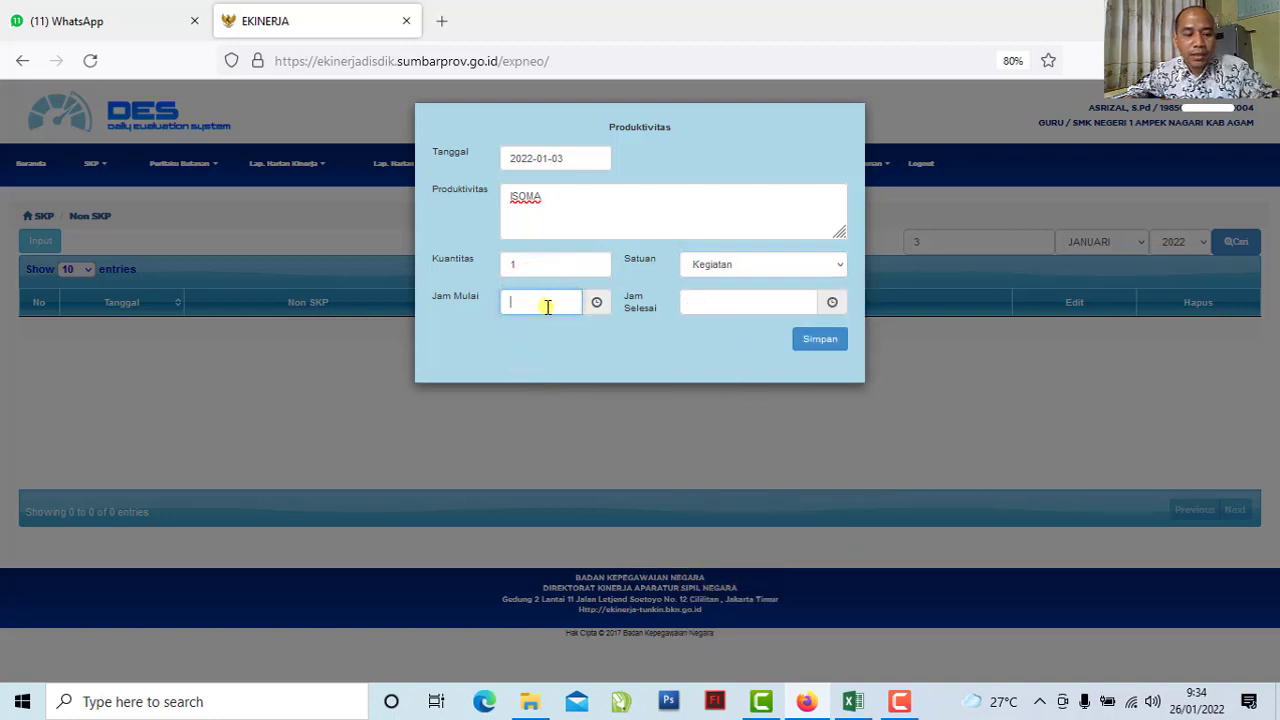
type("12")
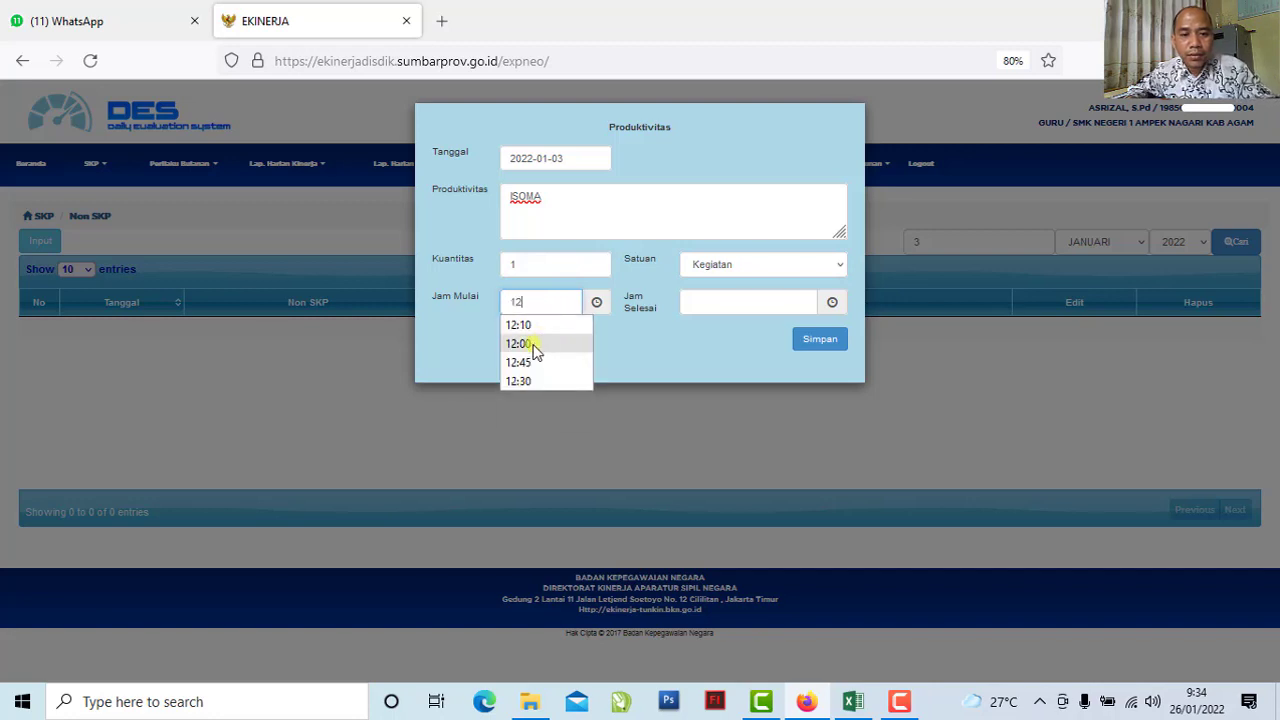
left_click(530, 344)
left_click(711, 303)
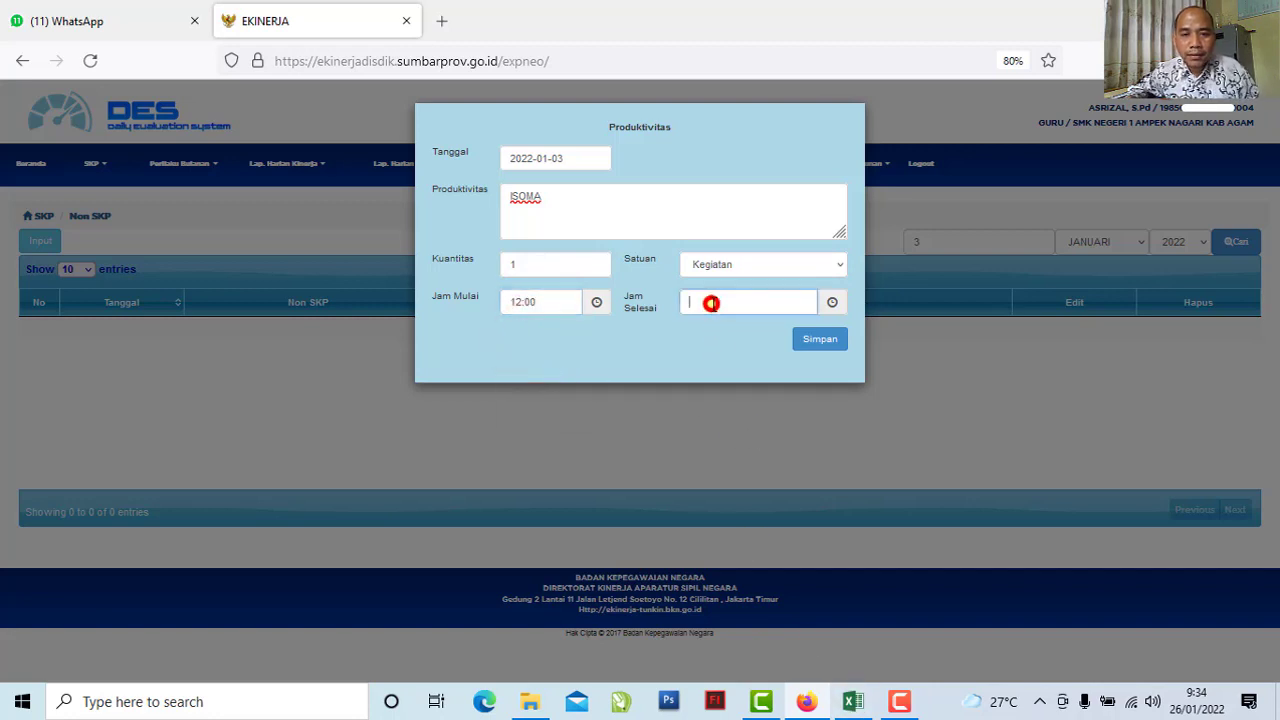
type("12")
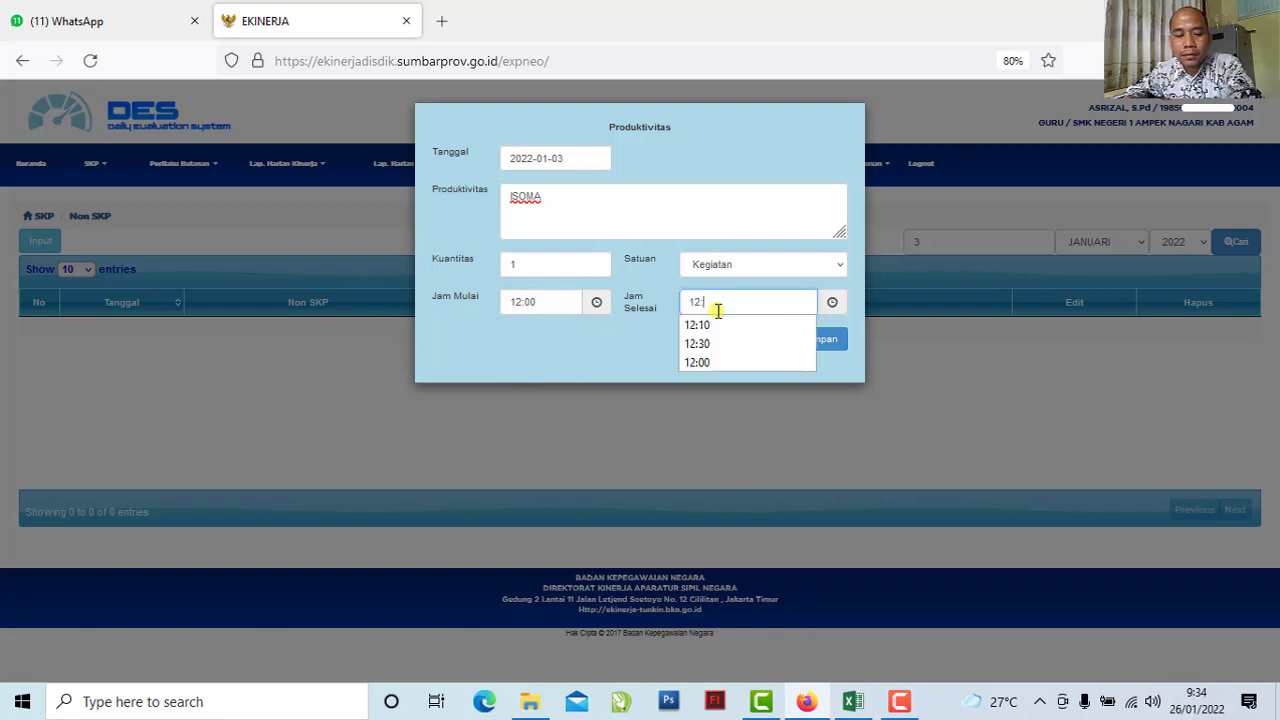
type(":45")
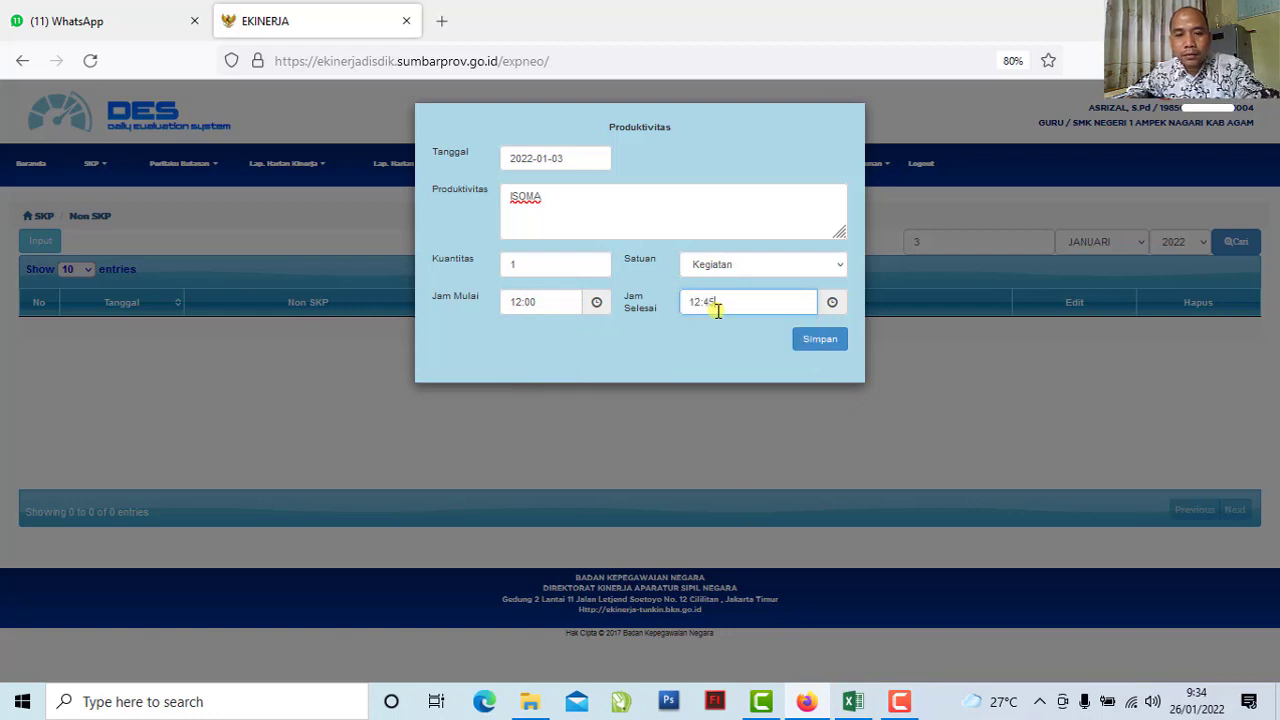
left_click(815, 341)
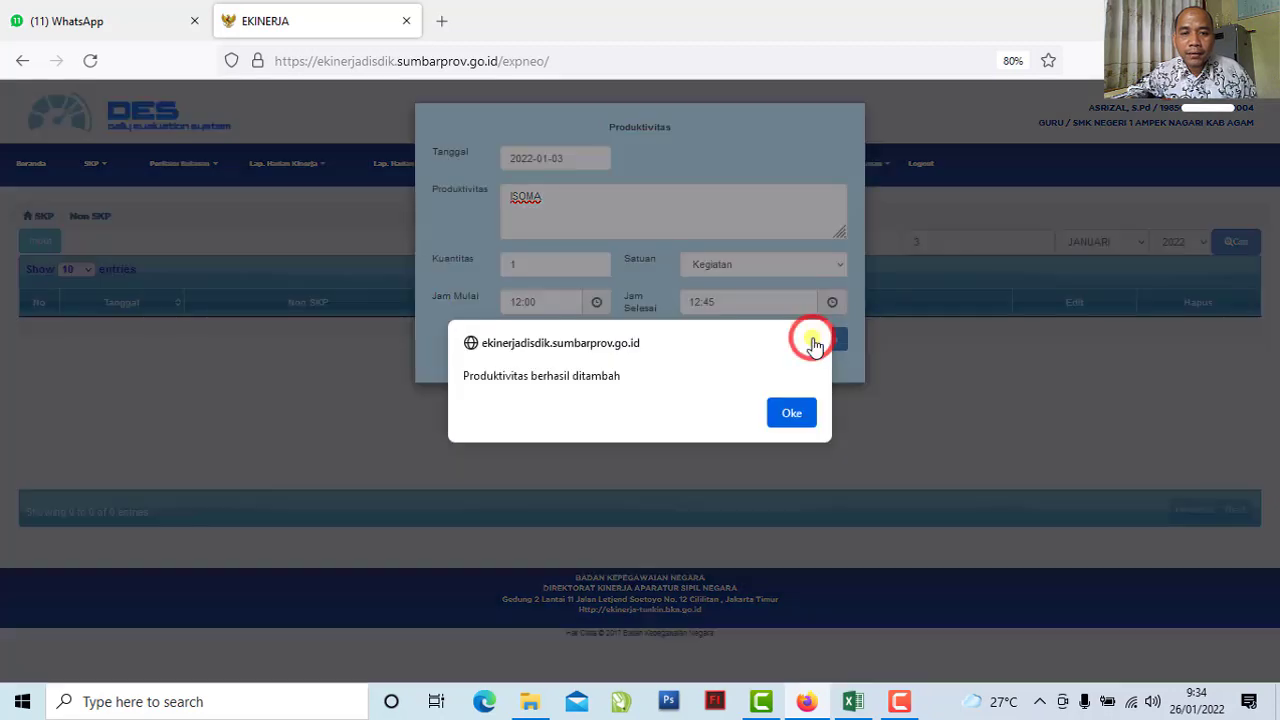
left_click(792, 414)
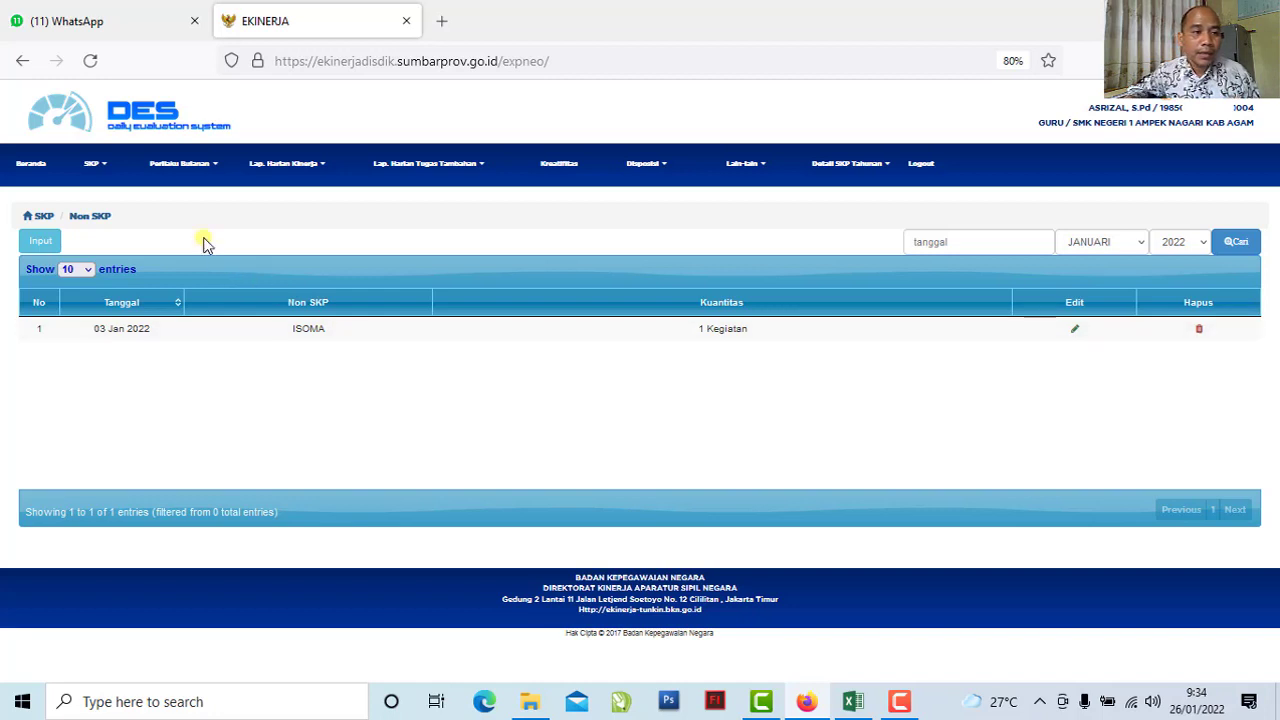
Open the daily SKP performance report and list its entries for JANUARI 2022
left_click(285, 167)
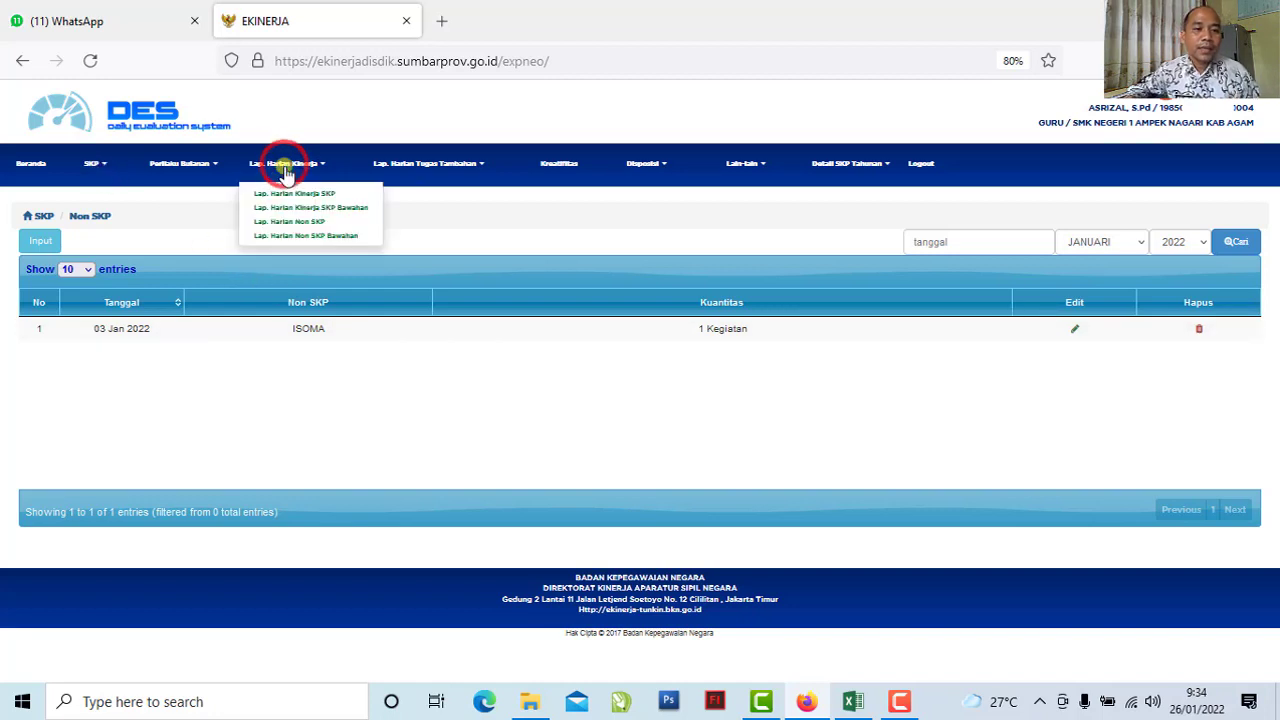
left_click(333, 197)
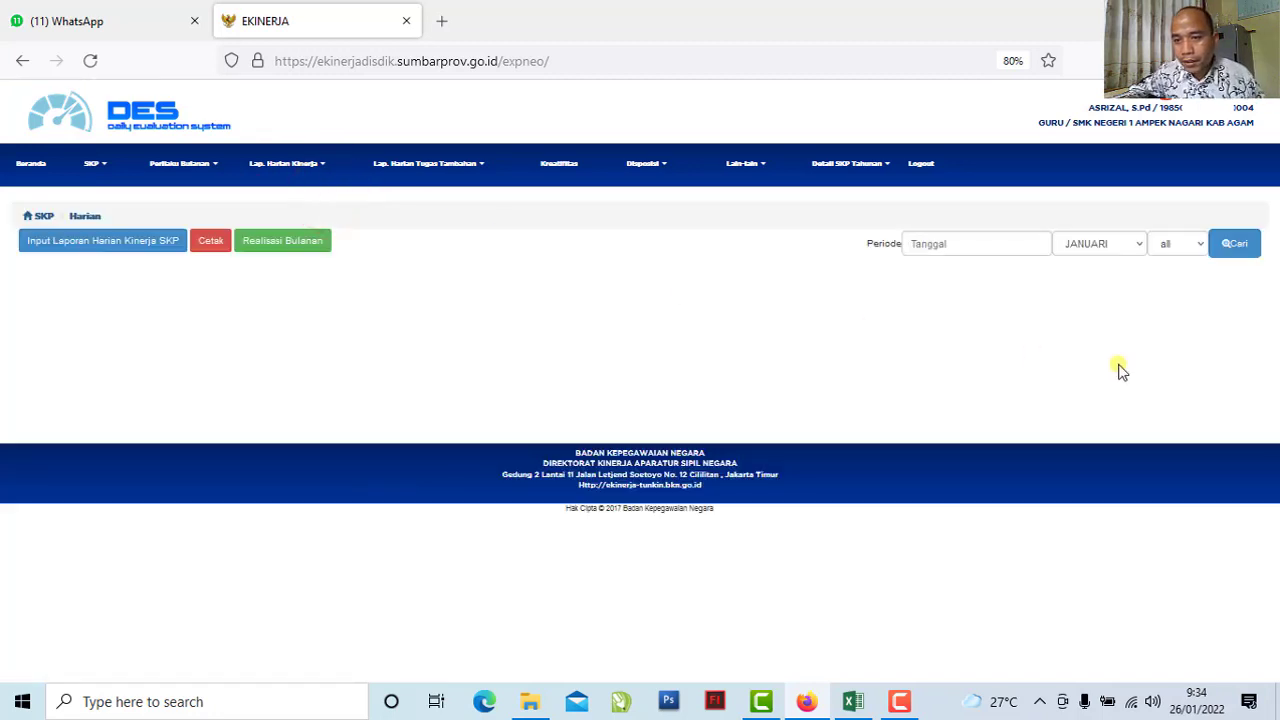
left_click(1197, 250)
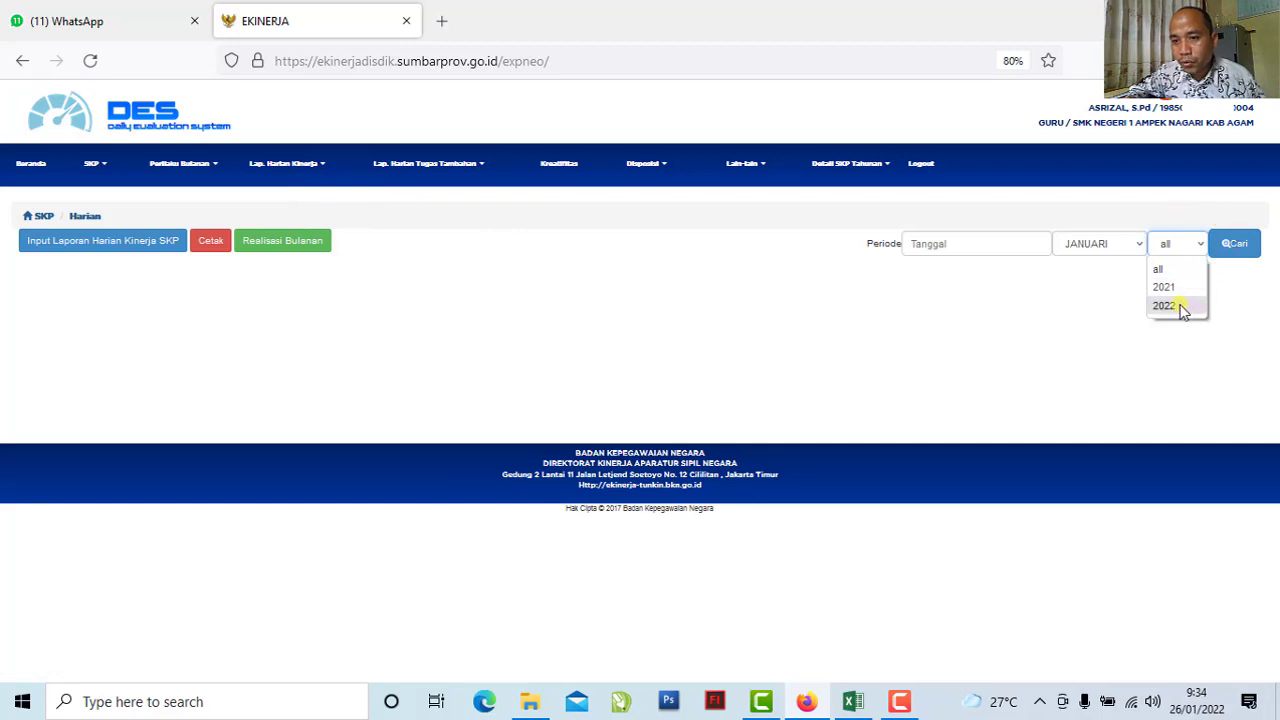
left_click(1177, 306)
left_click(1135, 242)
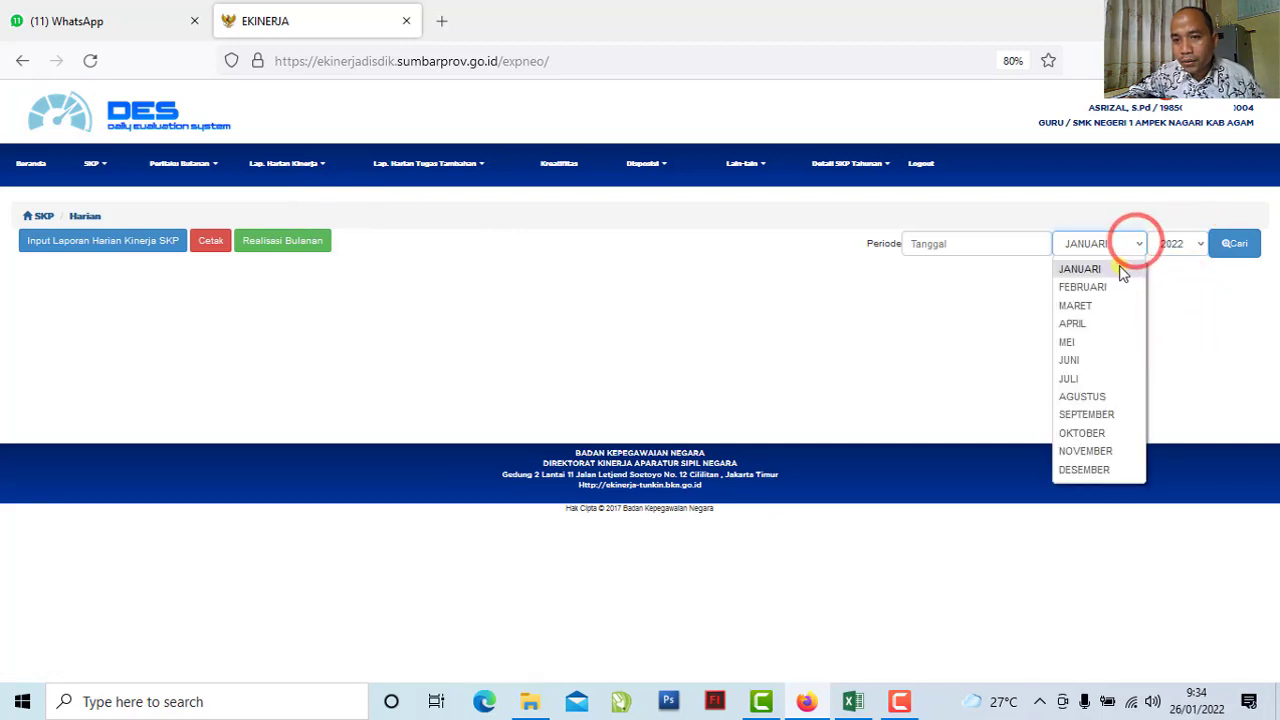
left_click(1110, 269)
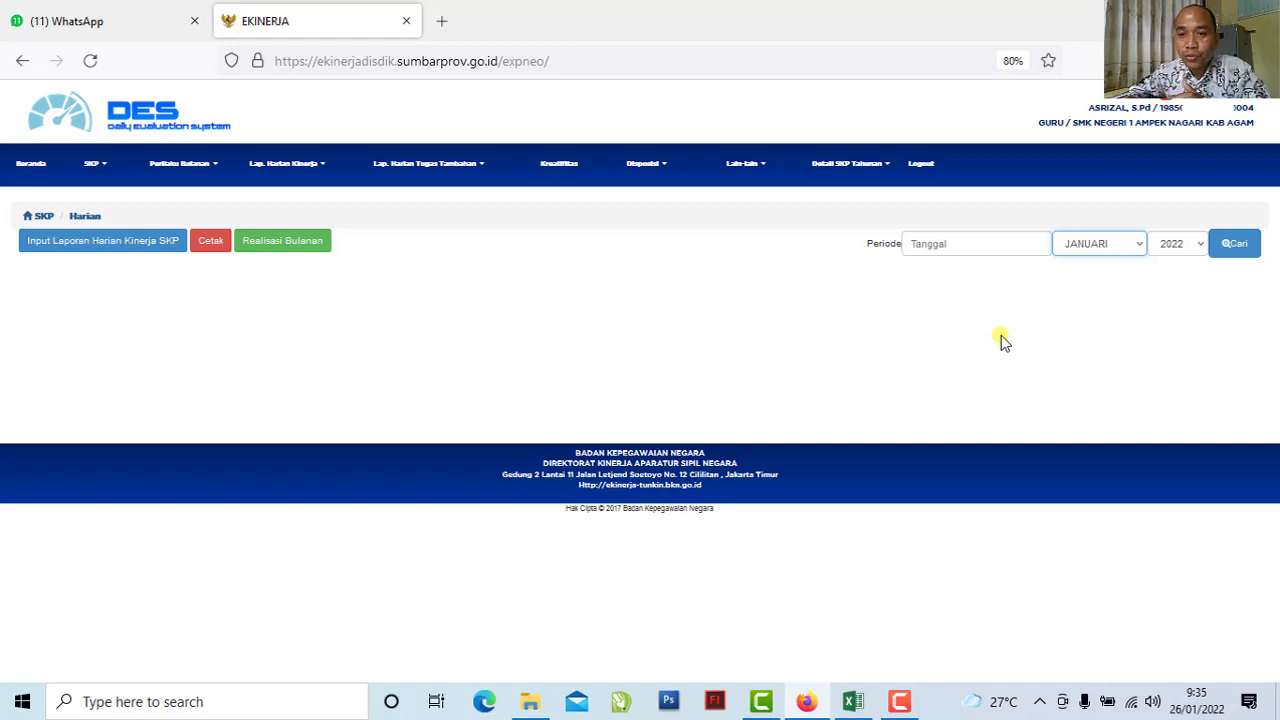
left_click(1235, 247)
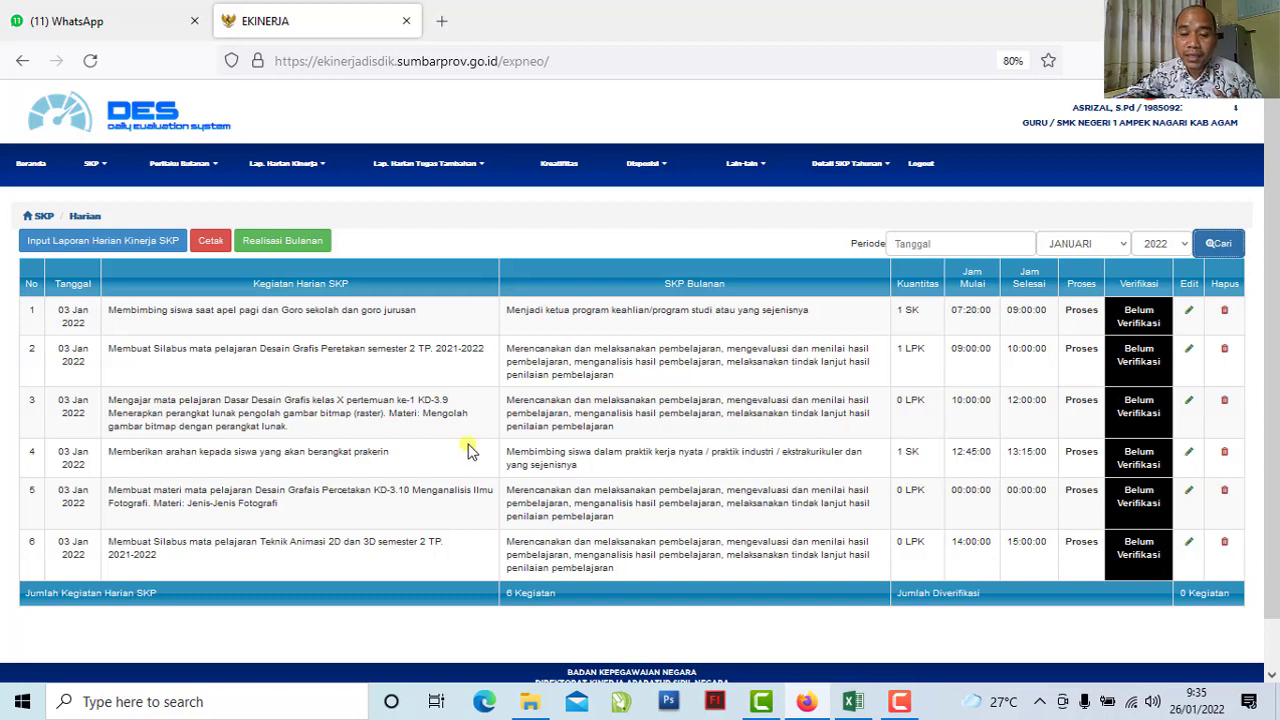
Filter the daily SKP report to date 4 of JANUARI 2022
left_click(906, 244)
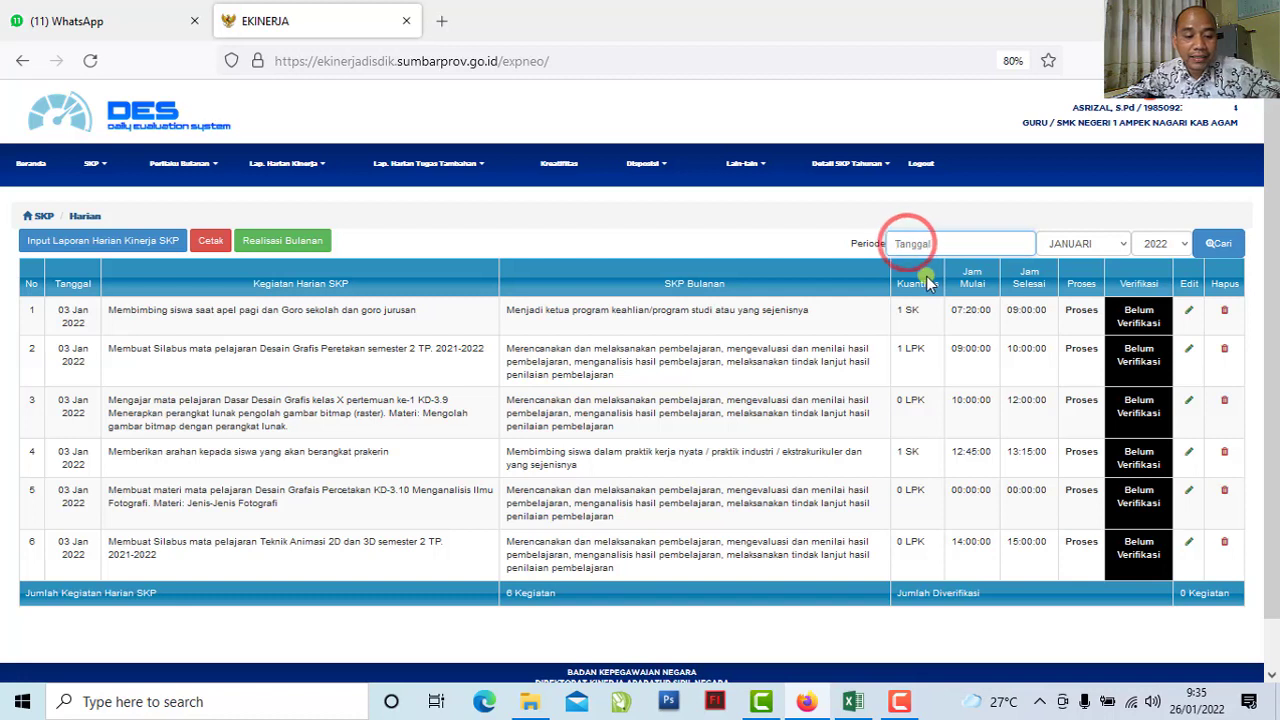
type("3")
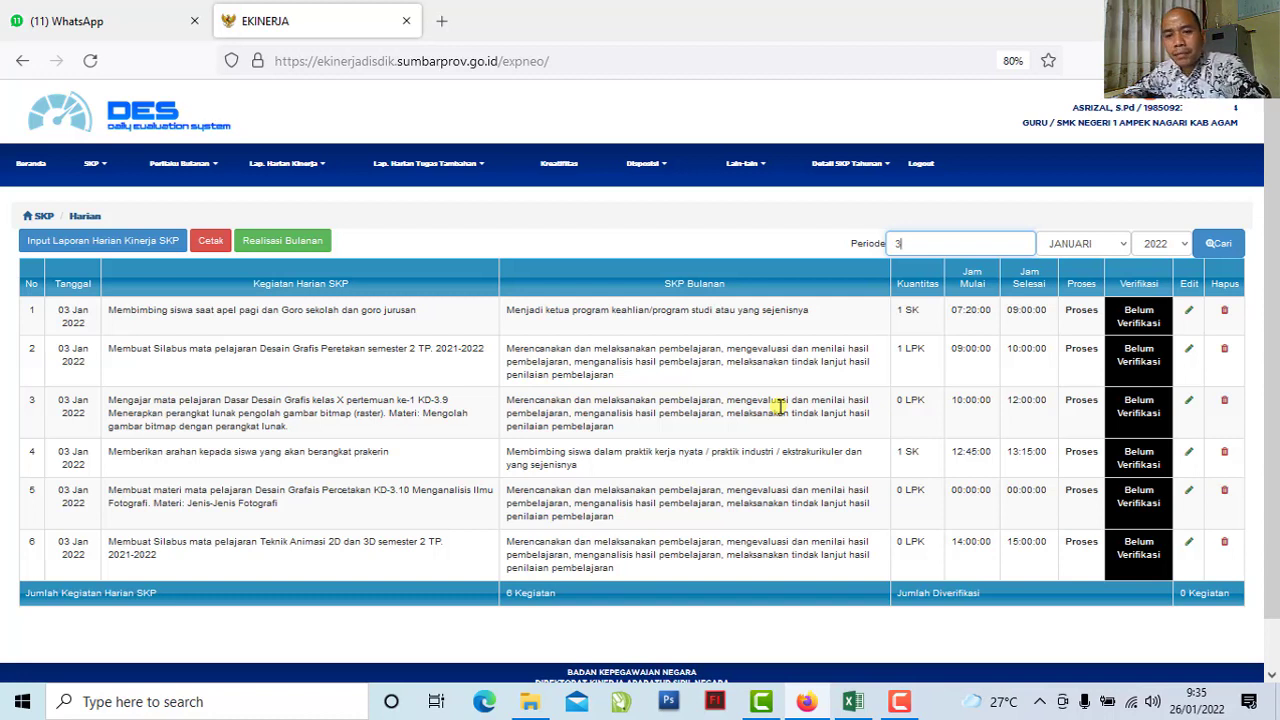
key("BackSpace")
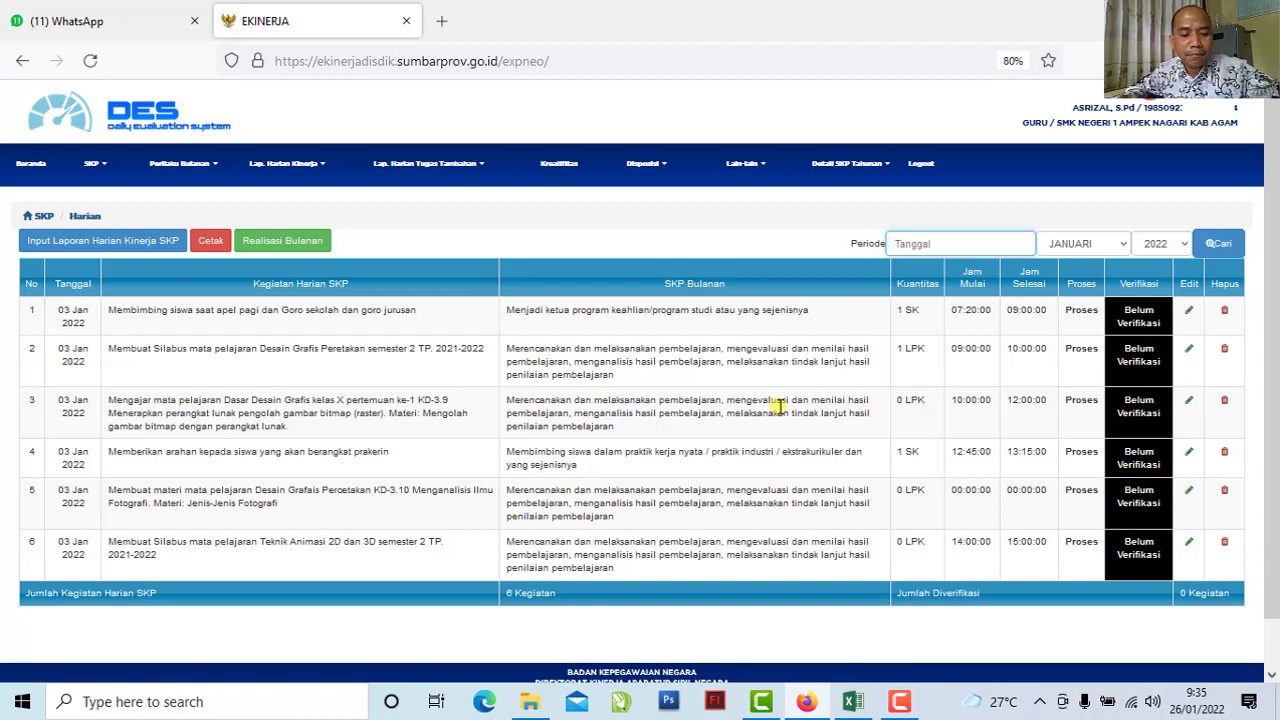
type("4")
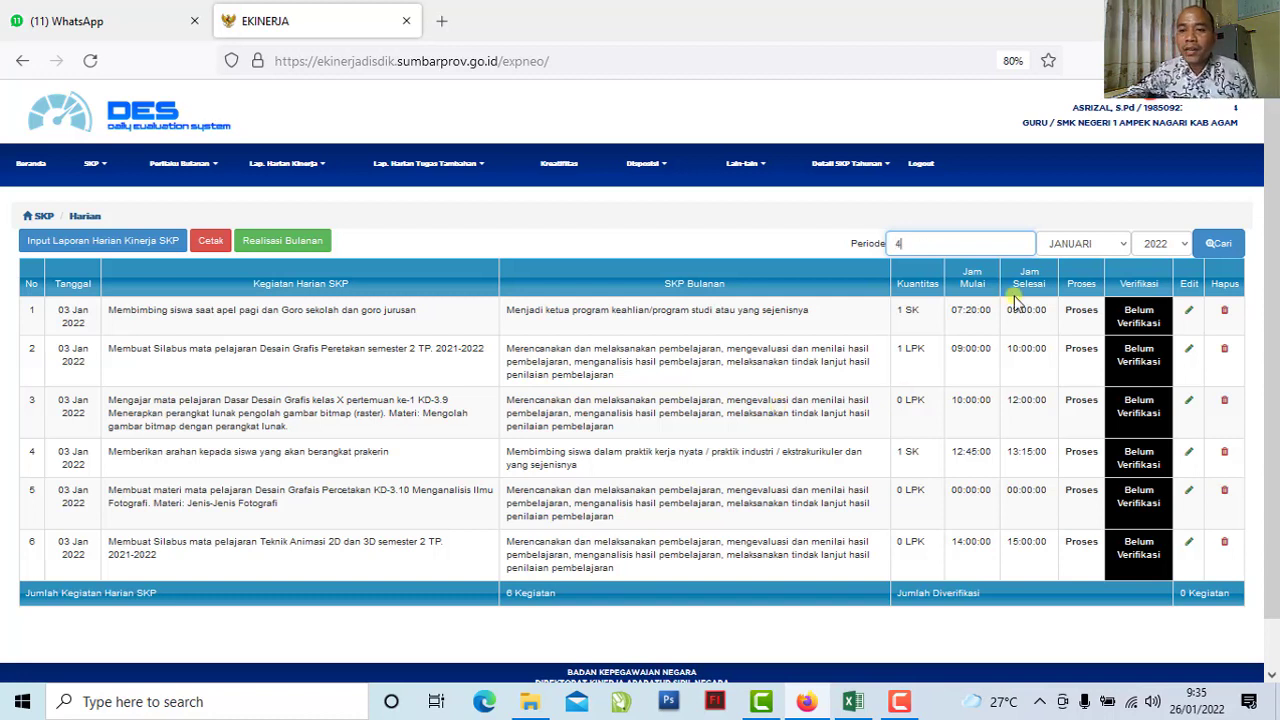
left_click(1217, 250)
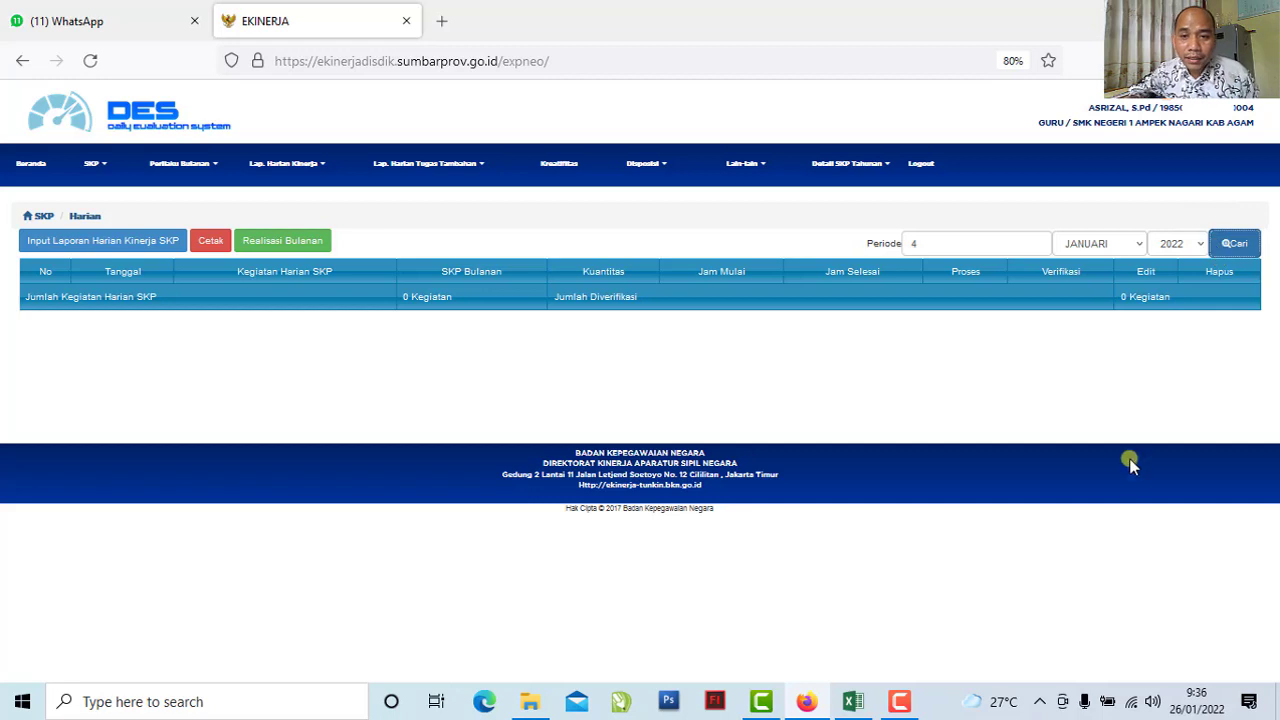
left_click(429, 368)
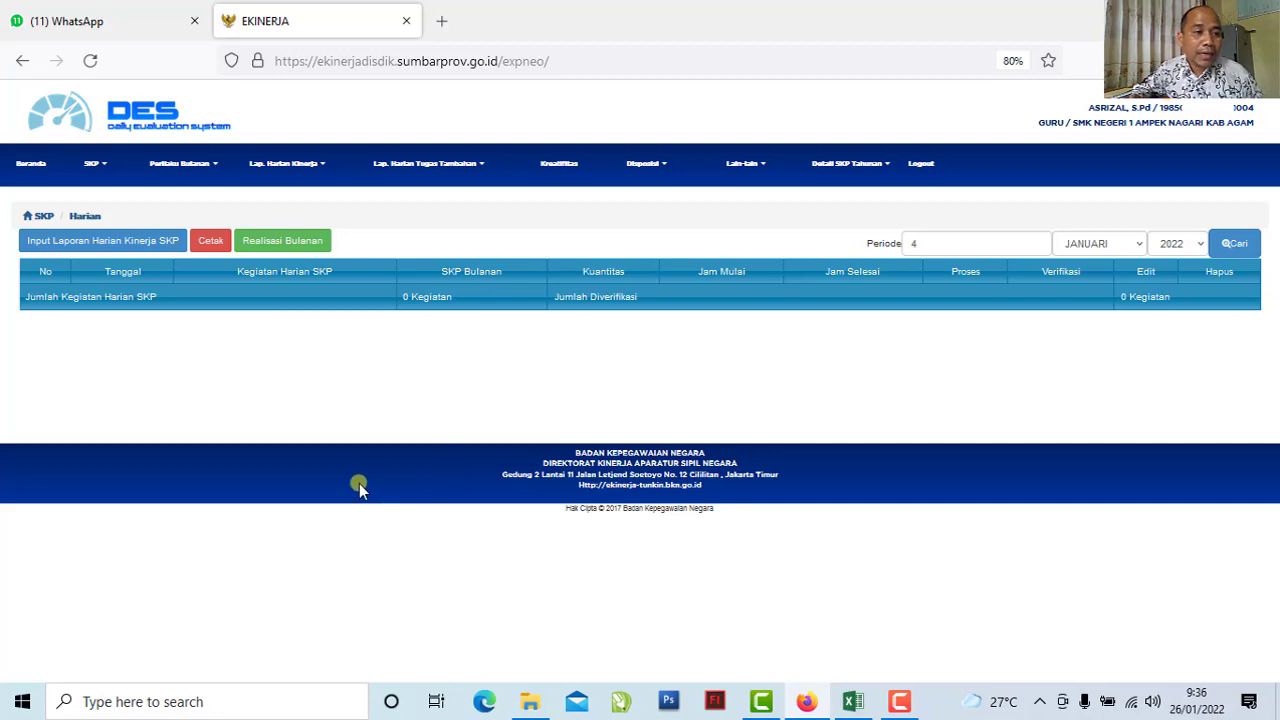
Start a new daily SKP performance entry dated 2022-01-04
left_click(126, 243)
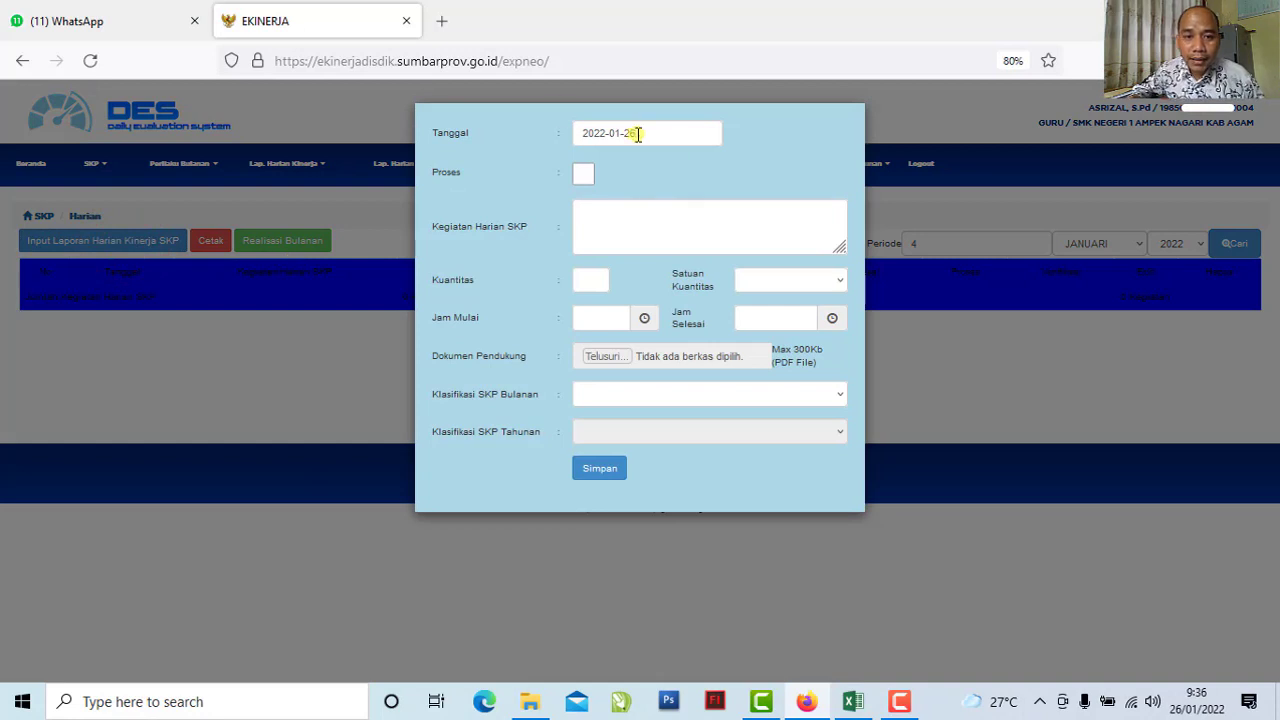
left_click(638, 130)
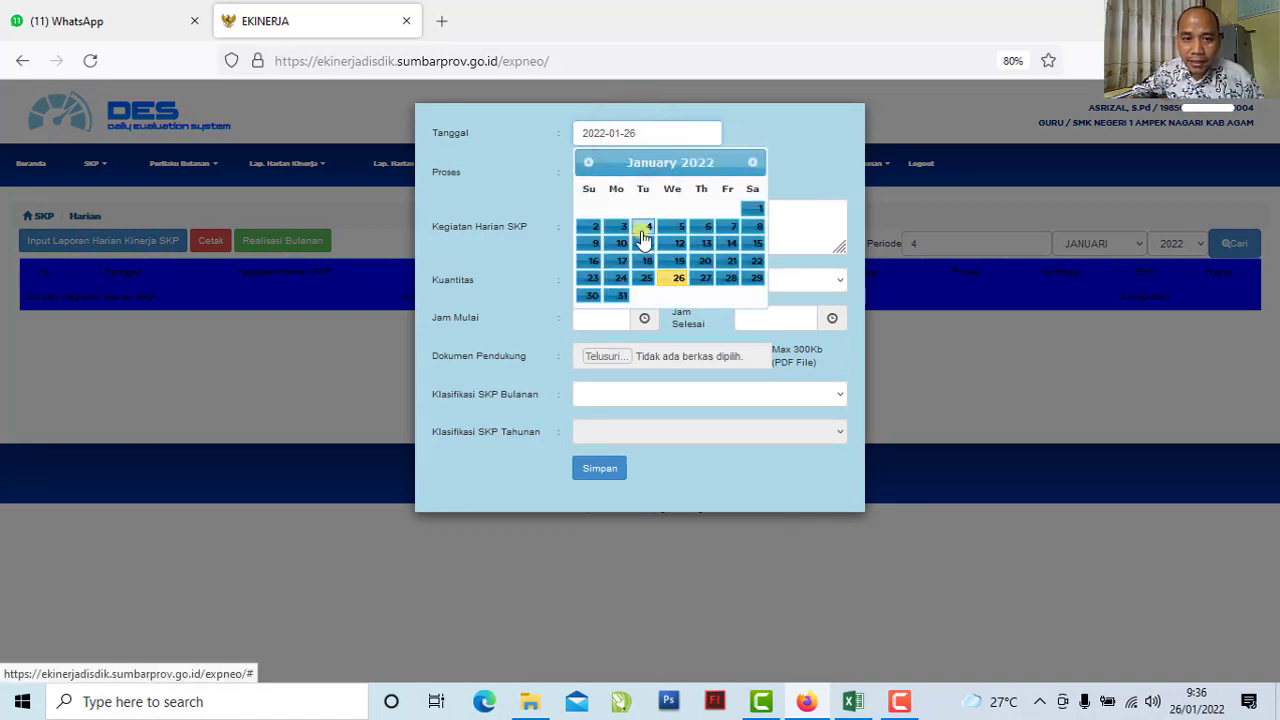
left_click(643, 232)
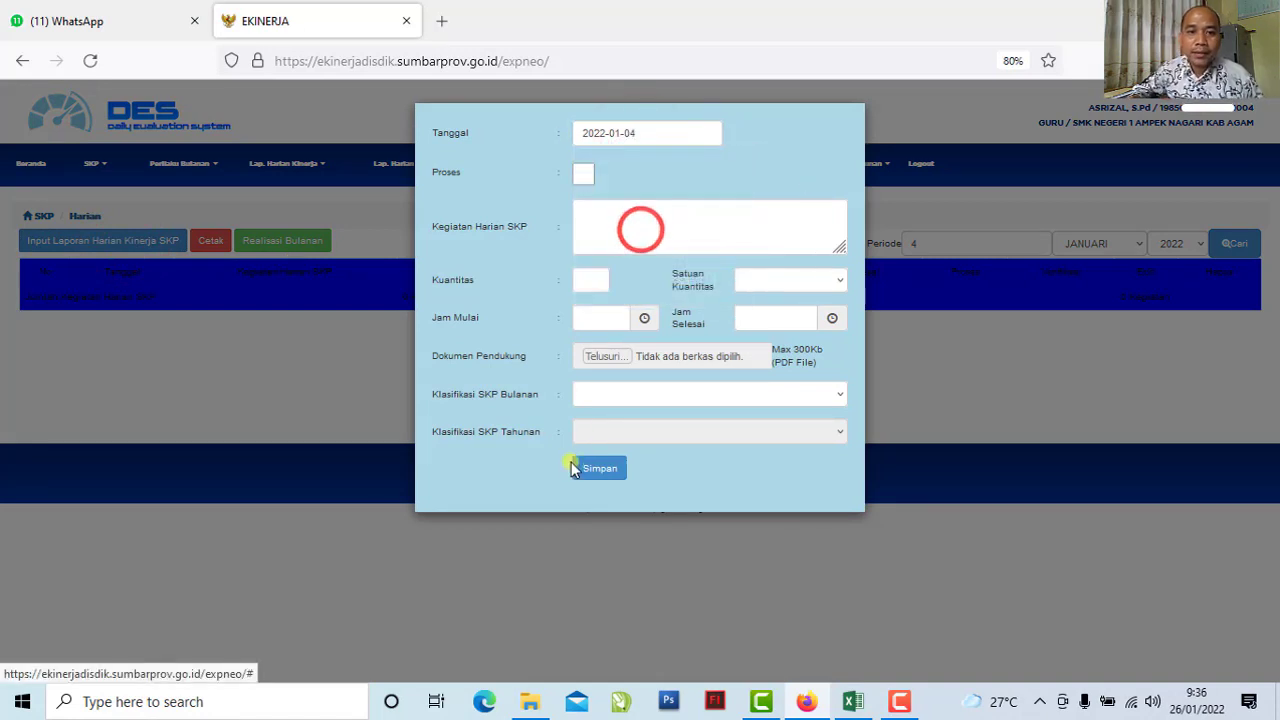
Switch to the Excel report and copy the first 04 Januari 2022 activity, "Membimbing siswa saat apel pagi"
left_click(656, 180)
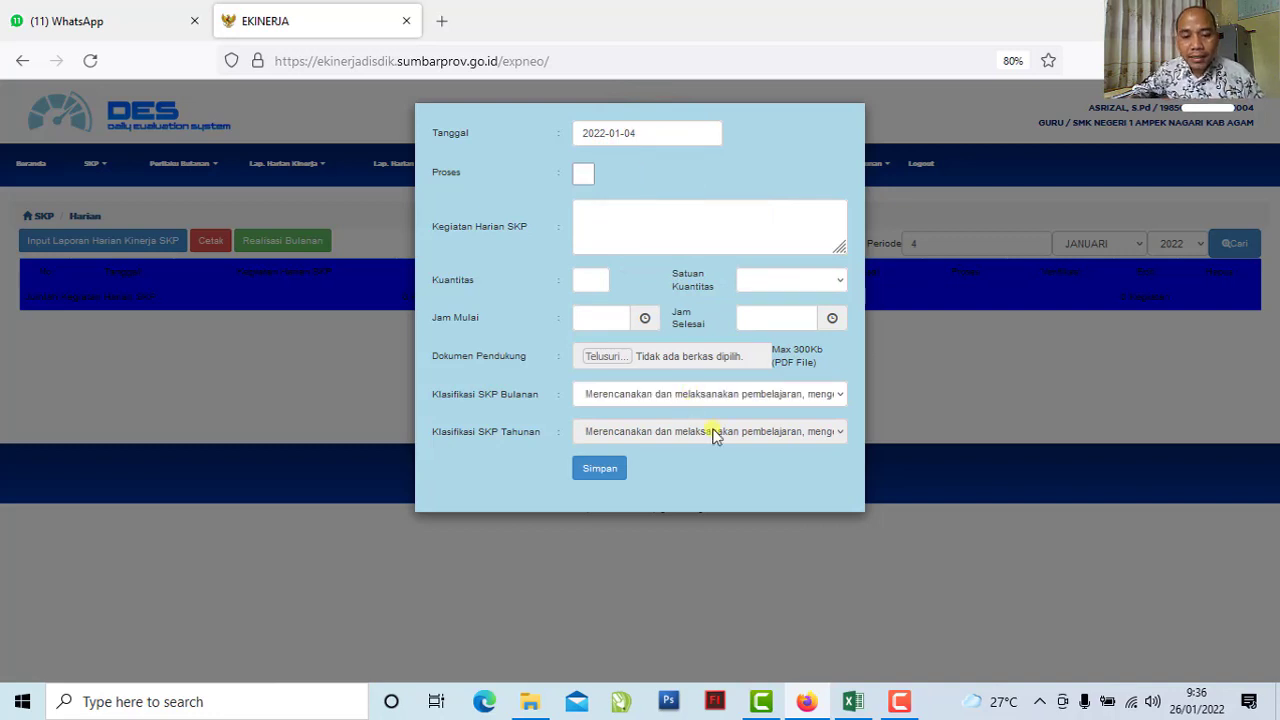
left_click(850, 707)
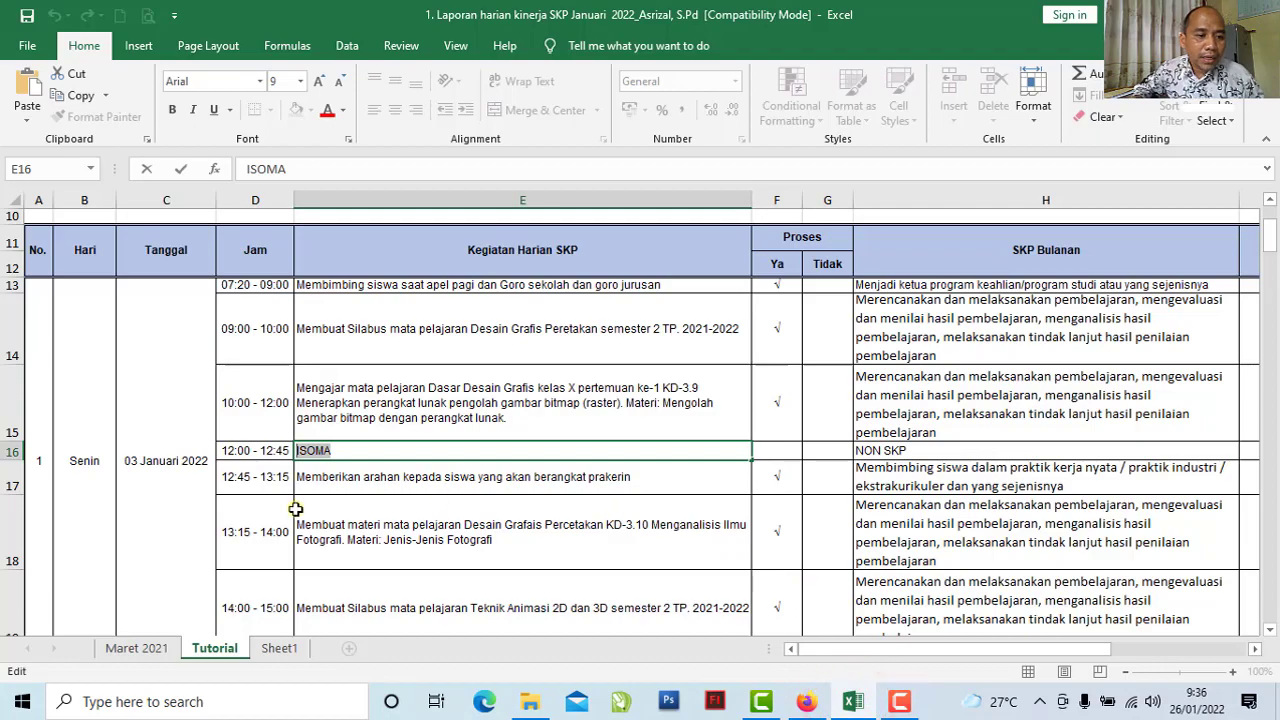
scroll(296, 510, "down", 1)
scroll(296, 510, "down", 5)
left_click(143, 362)
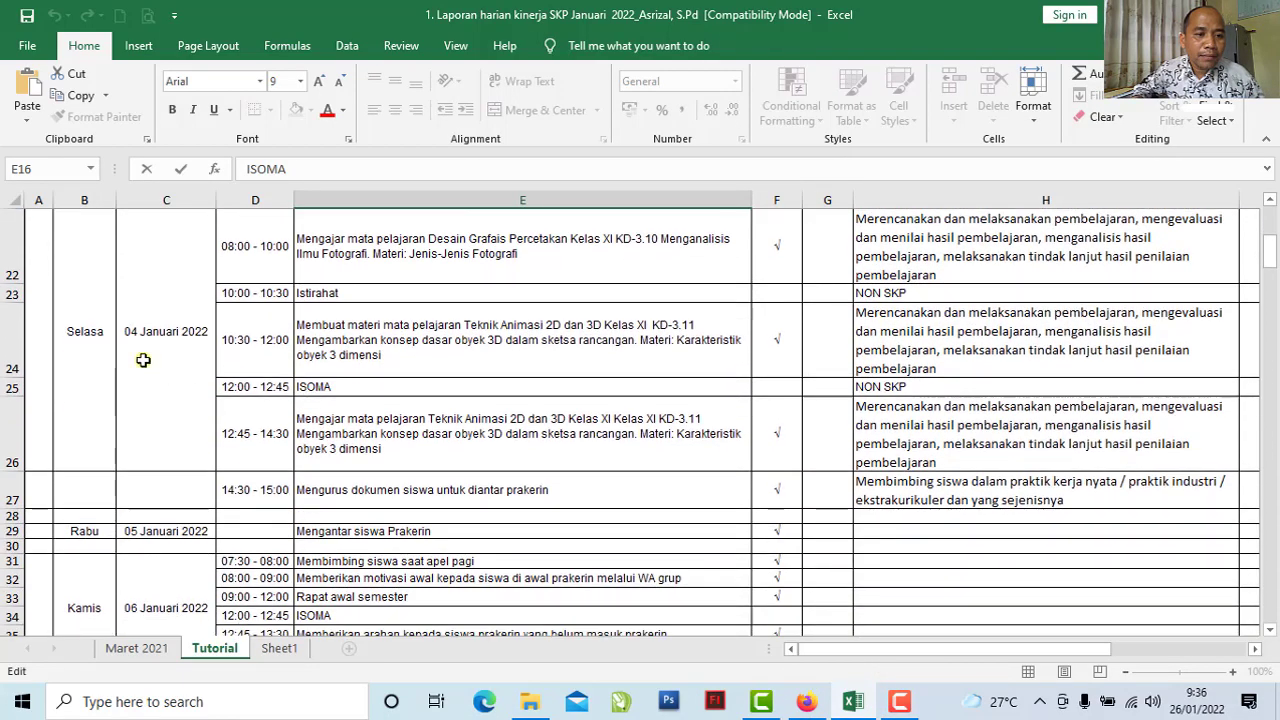
scroll(143, 362, "up", 1)
scroll(228, 430, "up", 1)
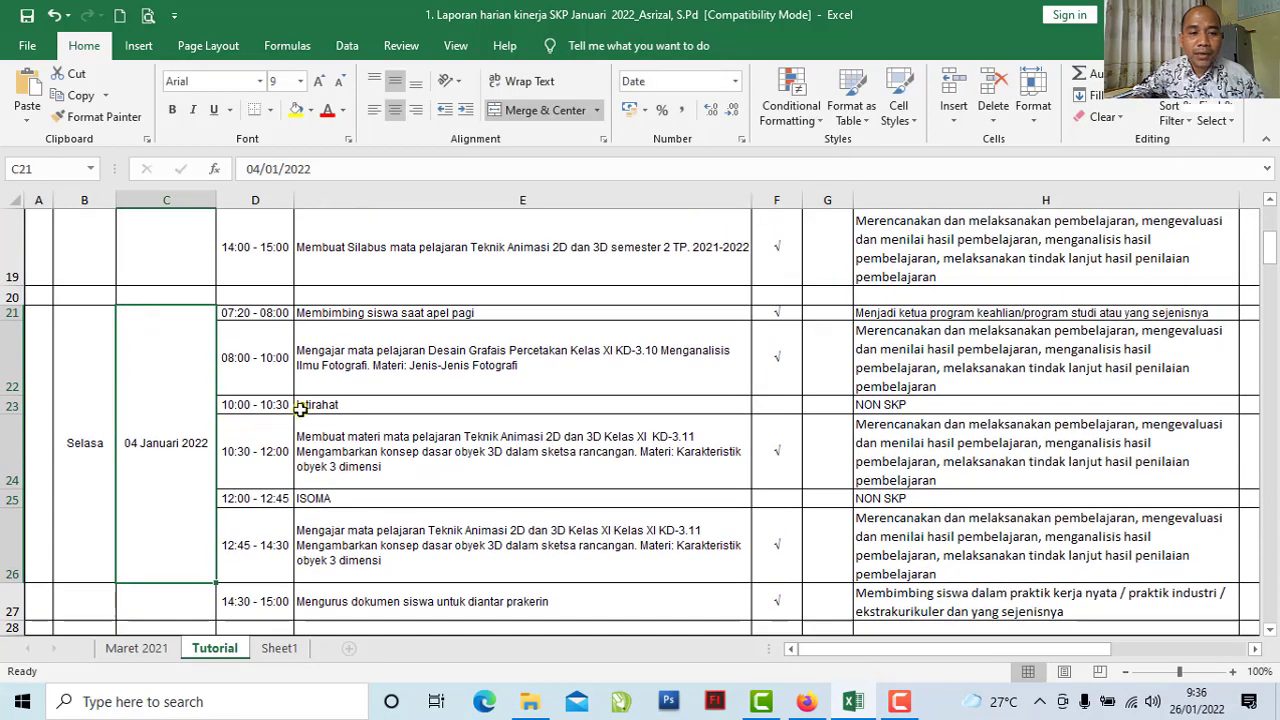
left_click(372, 312)
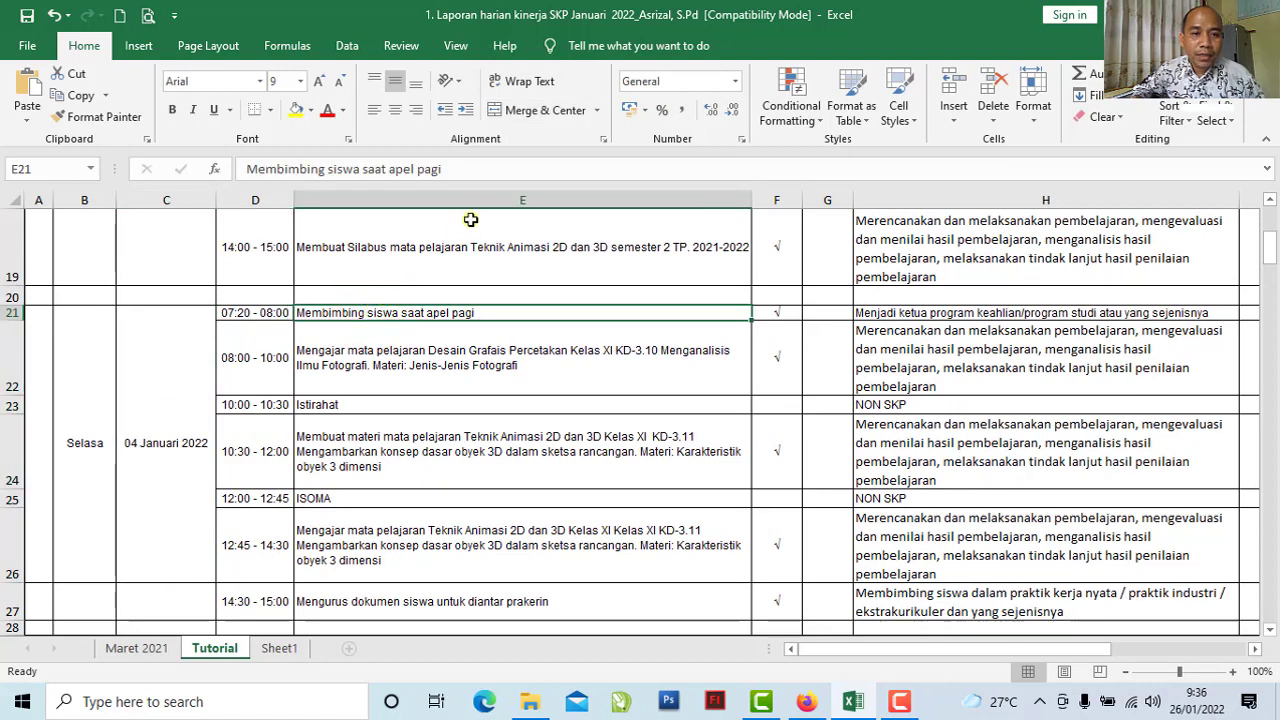
left_click_drag(472, 170, 246, 170)
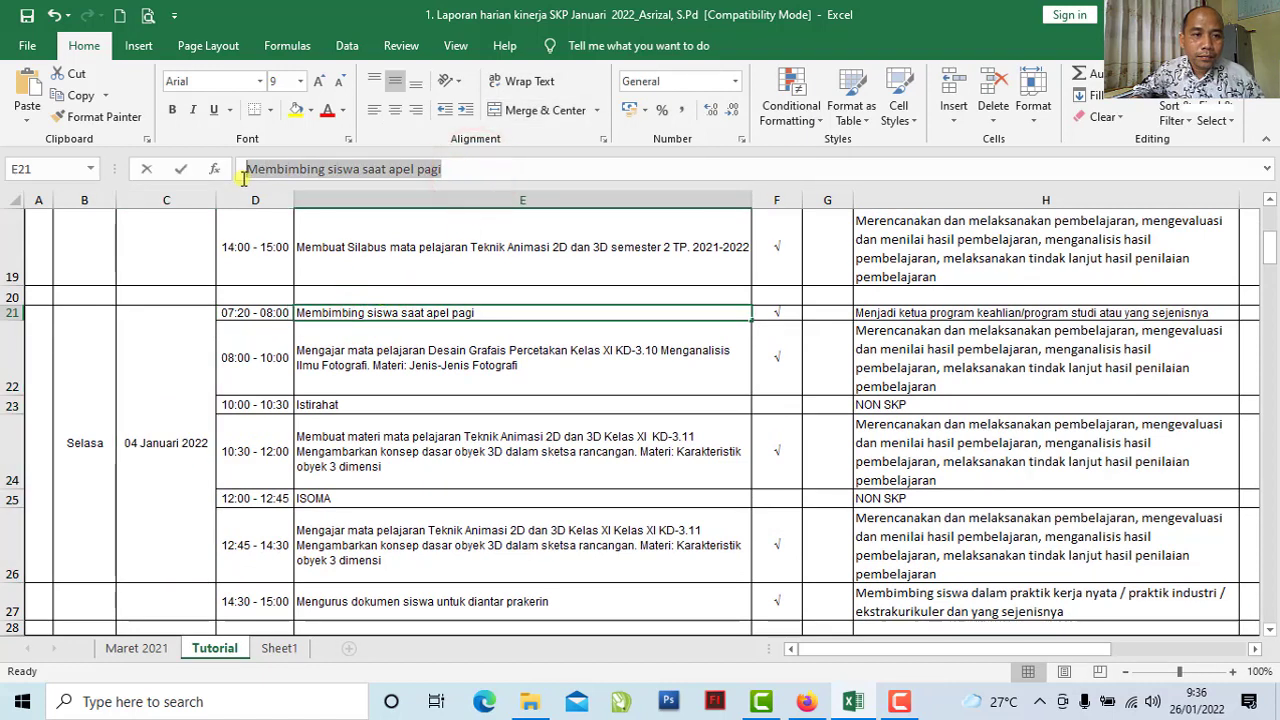
left_click(73, 96)
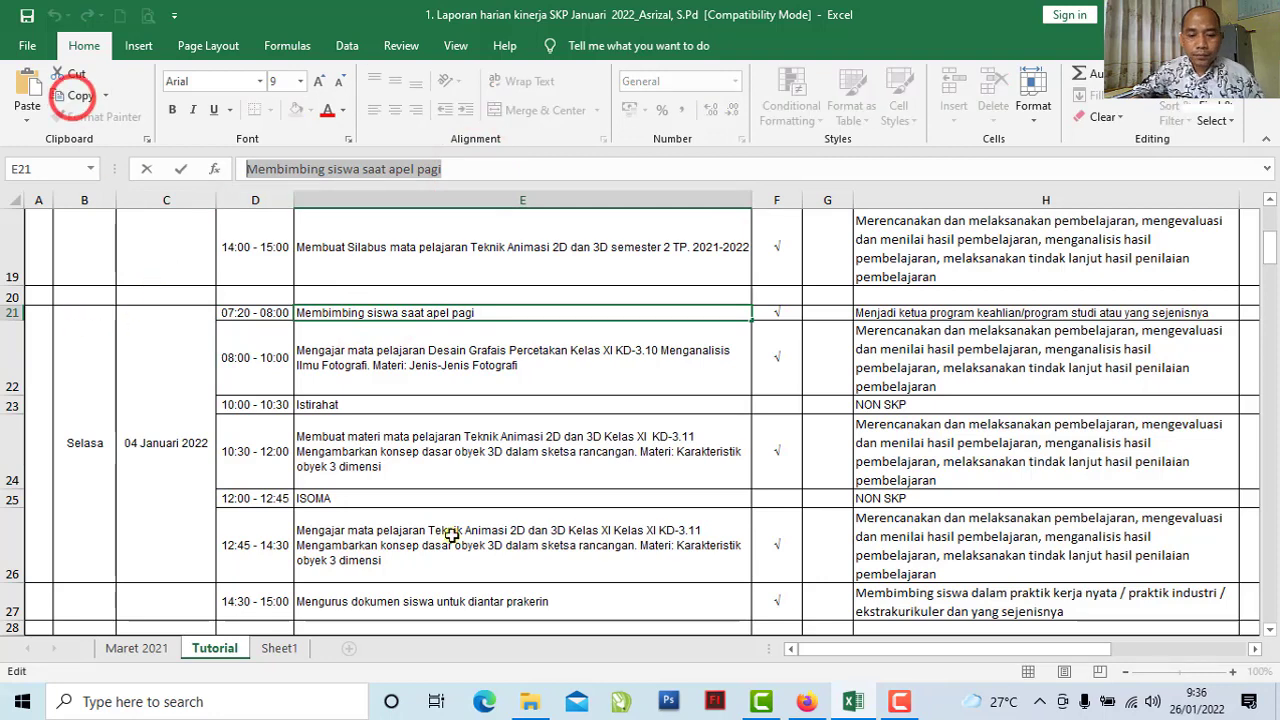
Return to EKINERJA, paste the copied activity as the entry's Kegiatan Harian SKP, and mark it as Proses
left_click(808, 706)
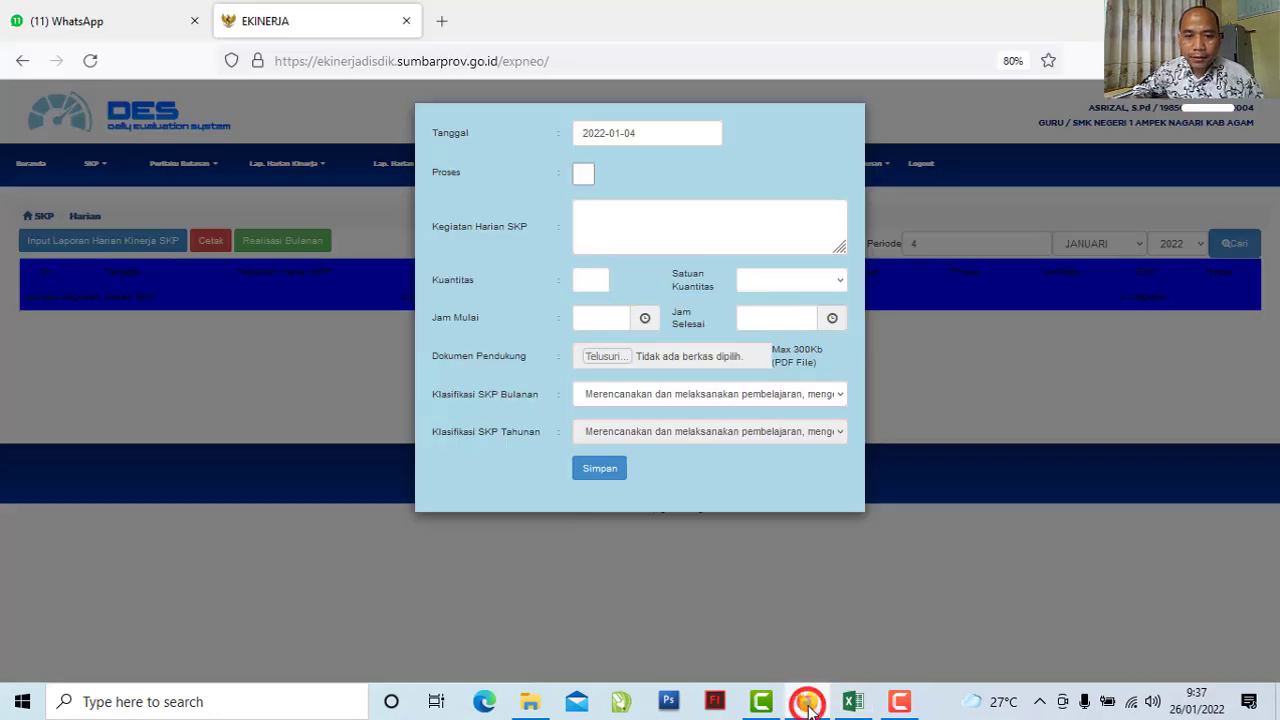
right_click(678, 221)
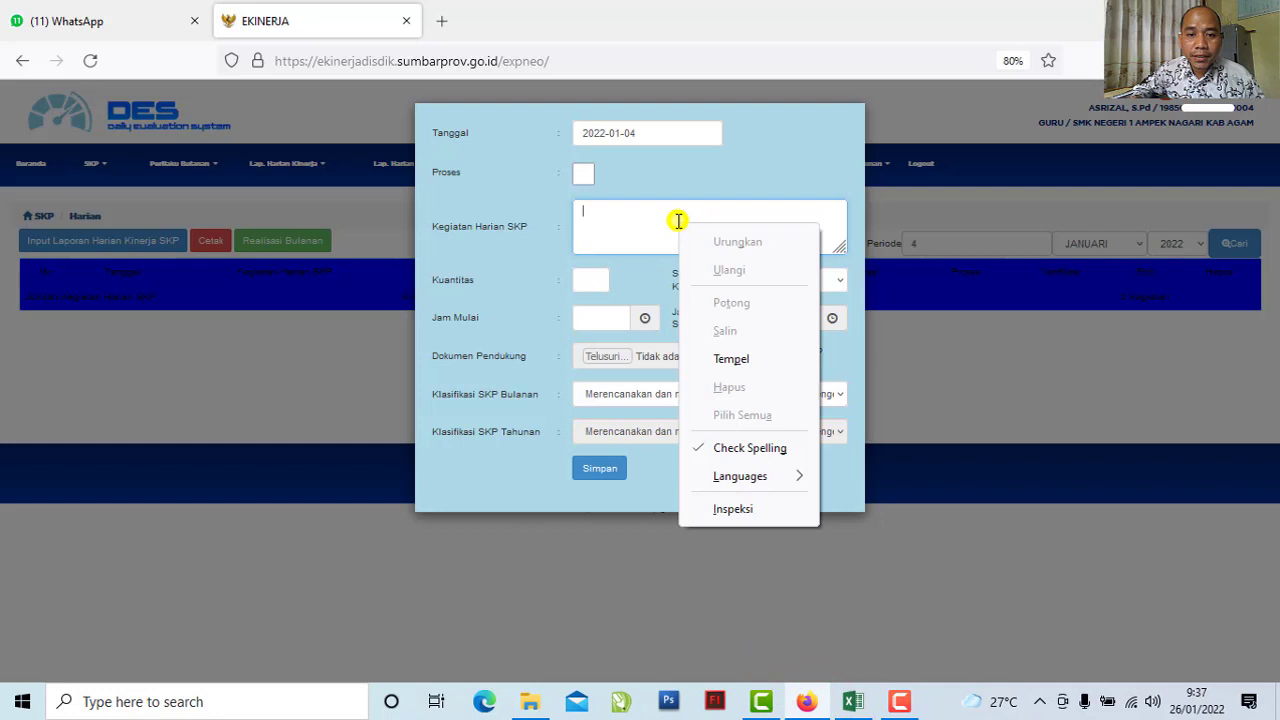
left_click(738, 359)
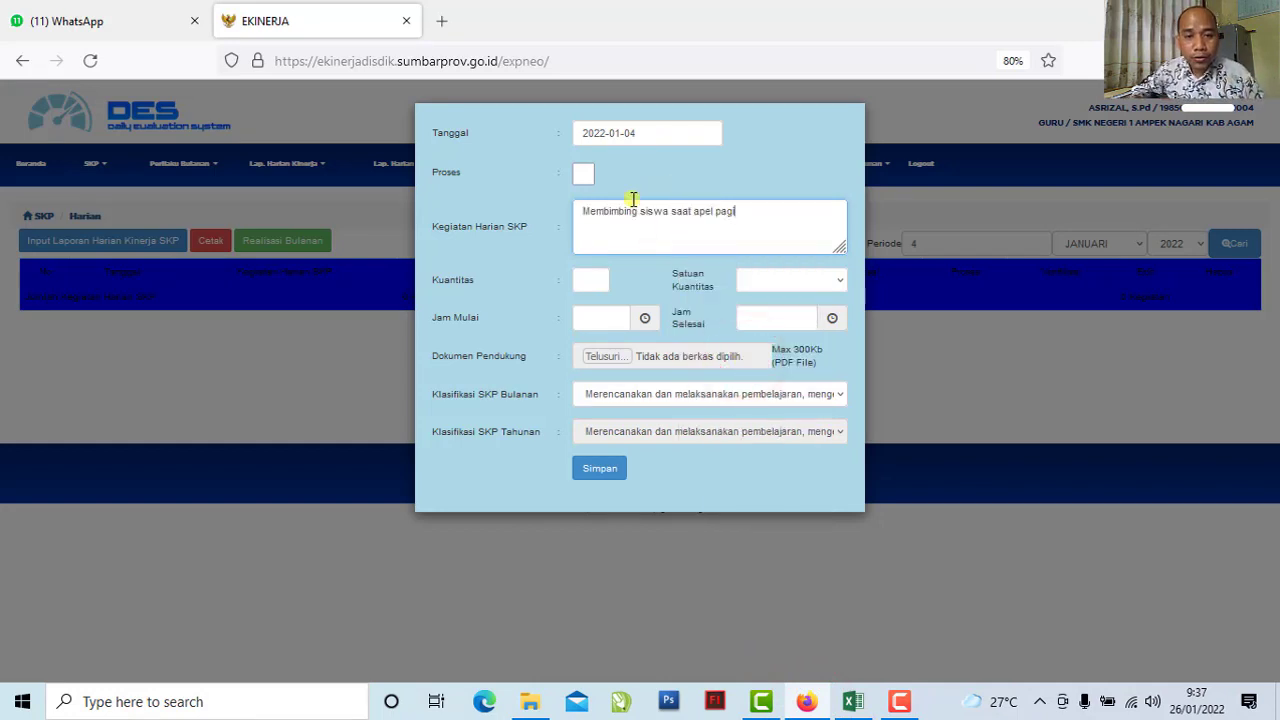
left_click(584, 175)
left_click(727, 413)
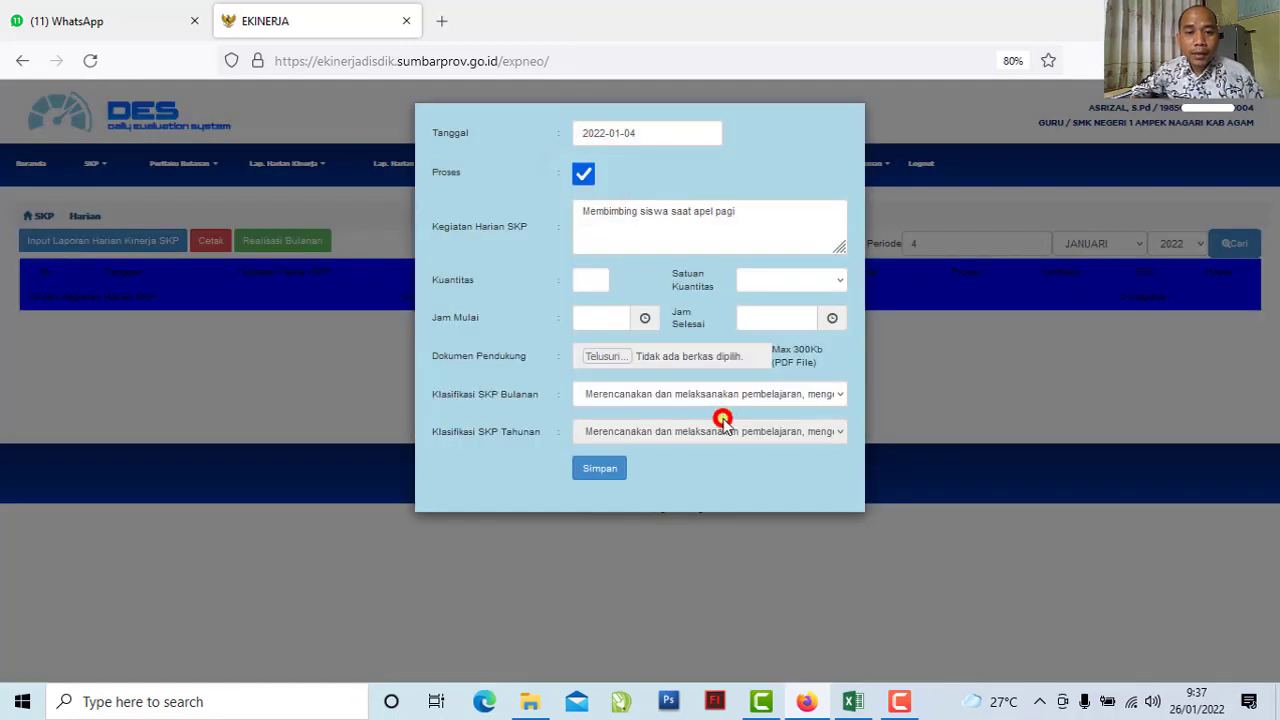
left_click_drag(747, 213, 709, 213)
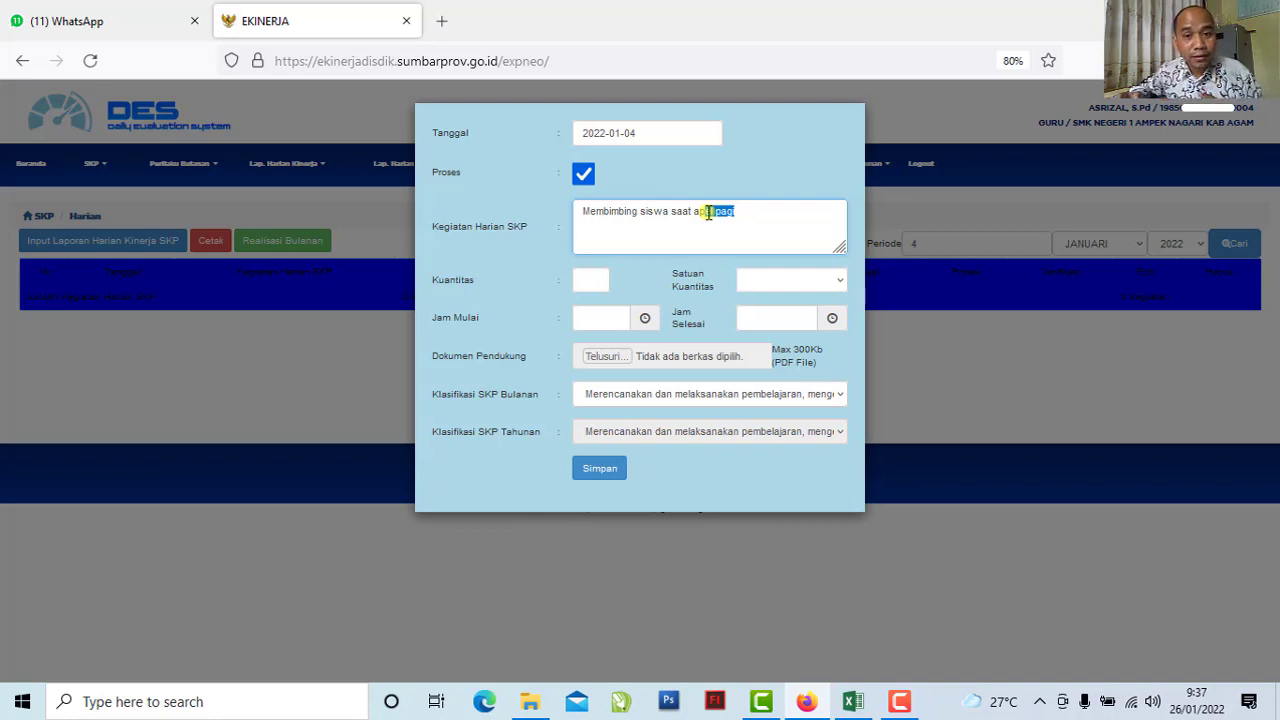
left_click(662, 212)
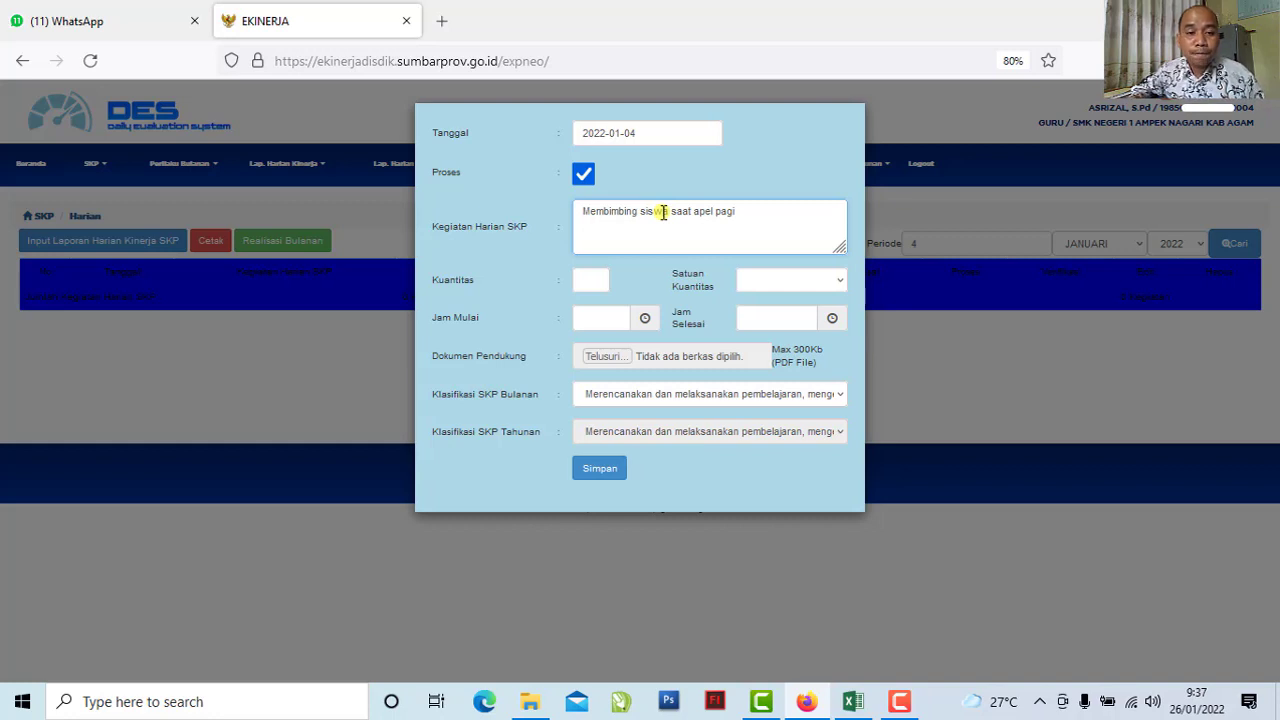
left_click(608, 174)
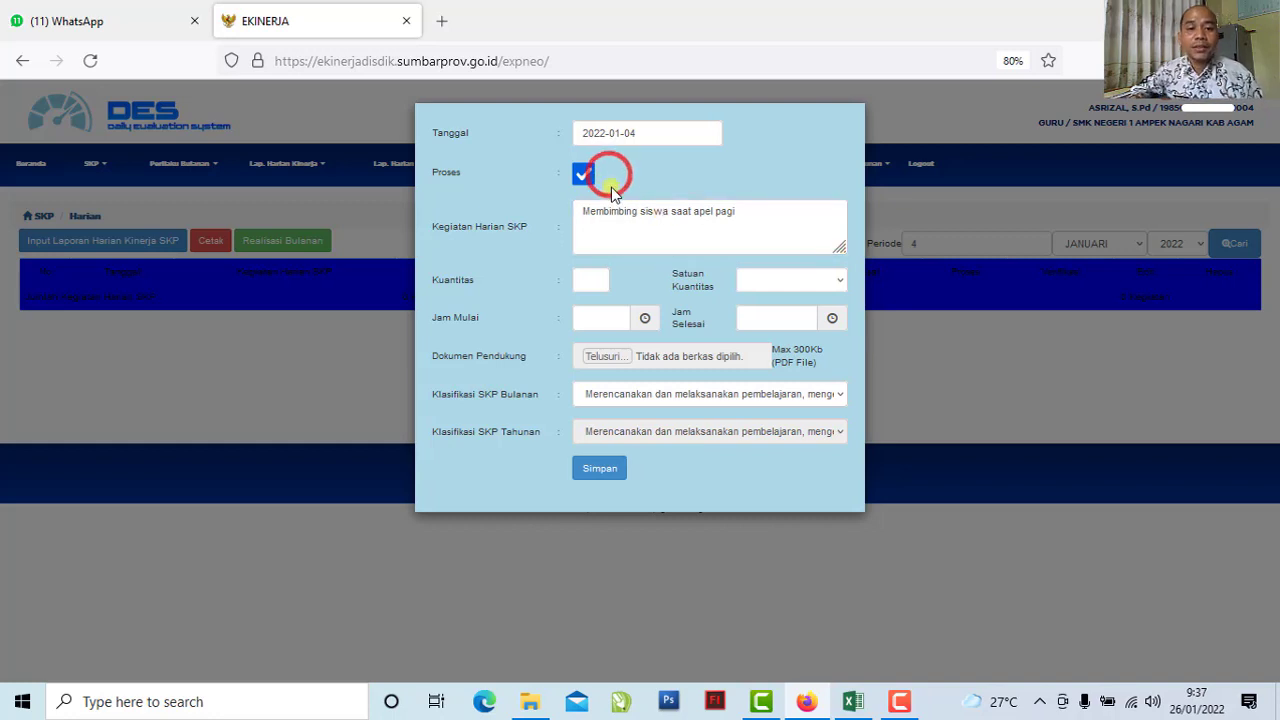
Set the entry's Kuantitas to 0 and its Satuan Kuantitas to SK
left_click(593, 279)
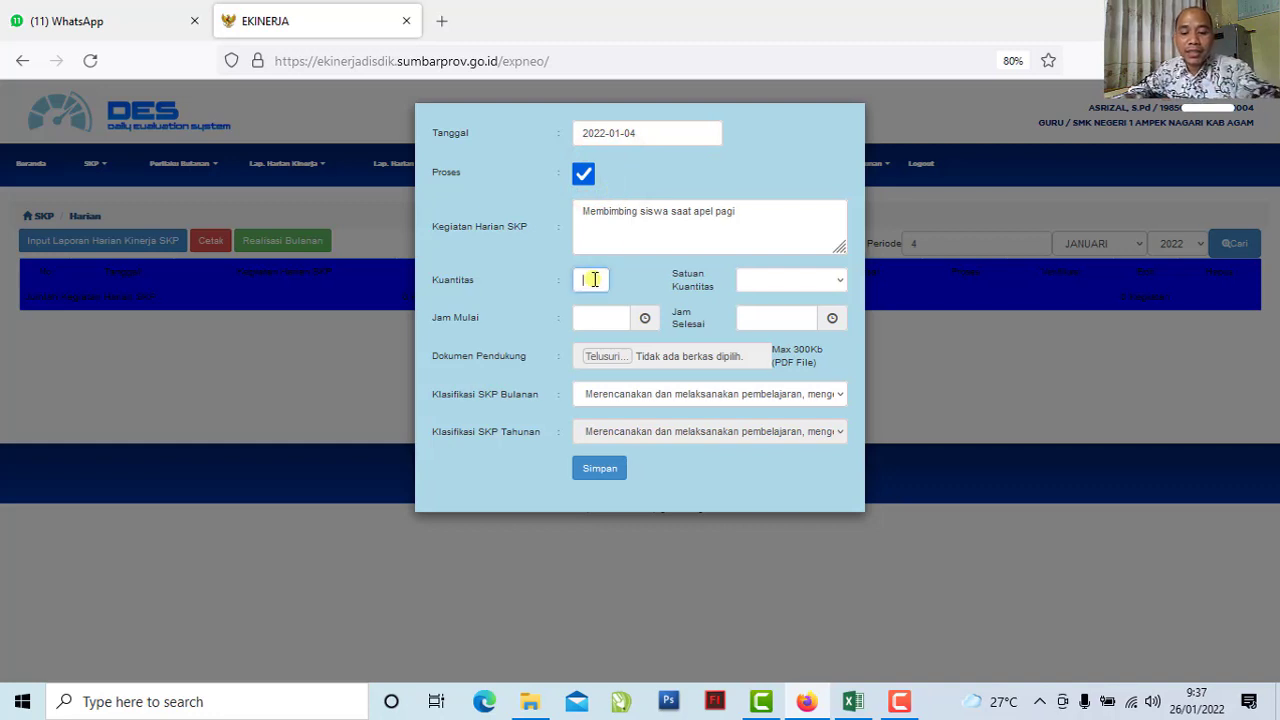
type("0")
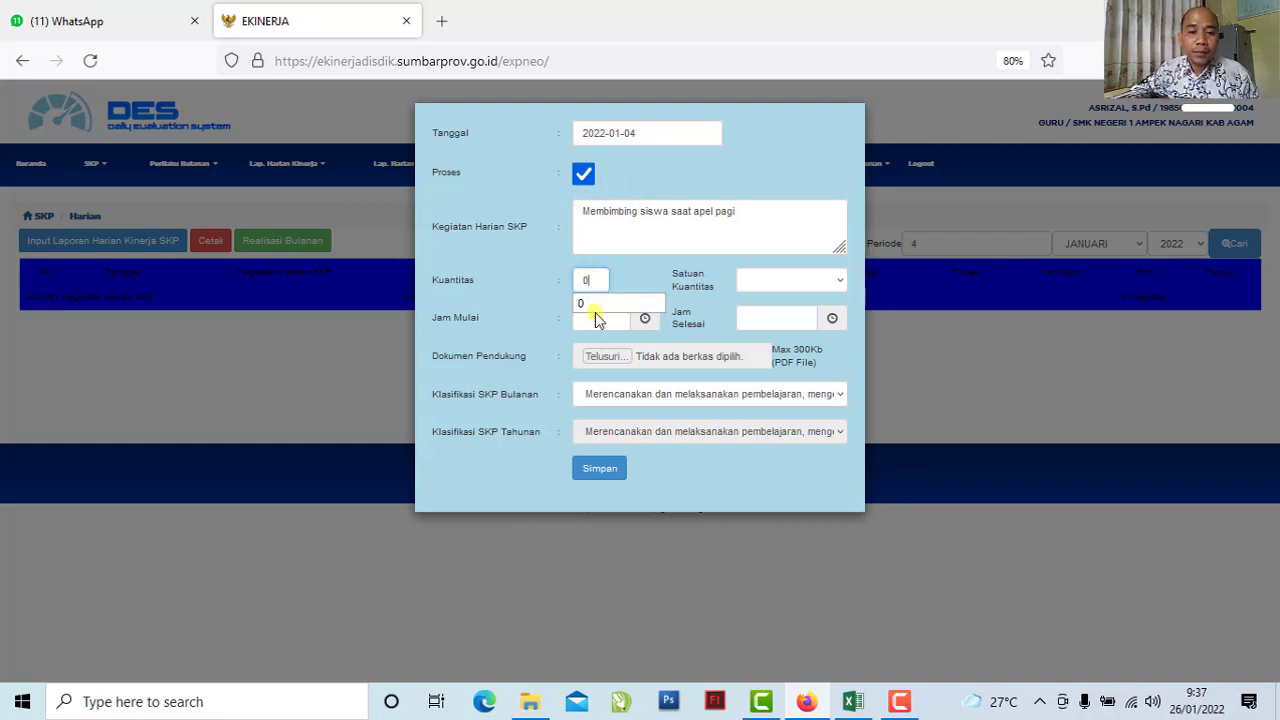
left_click(591, 306)
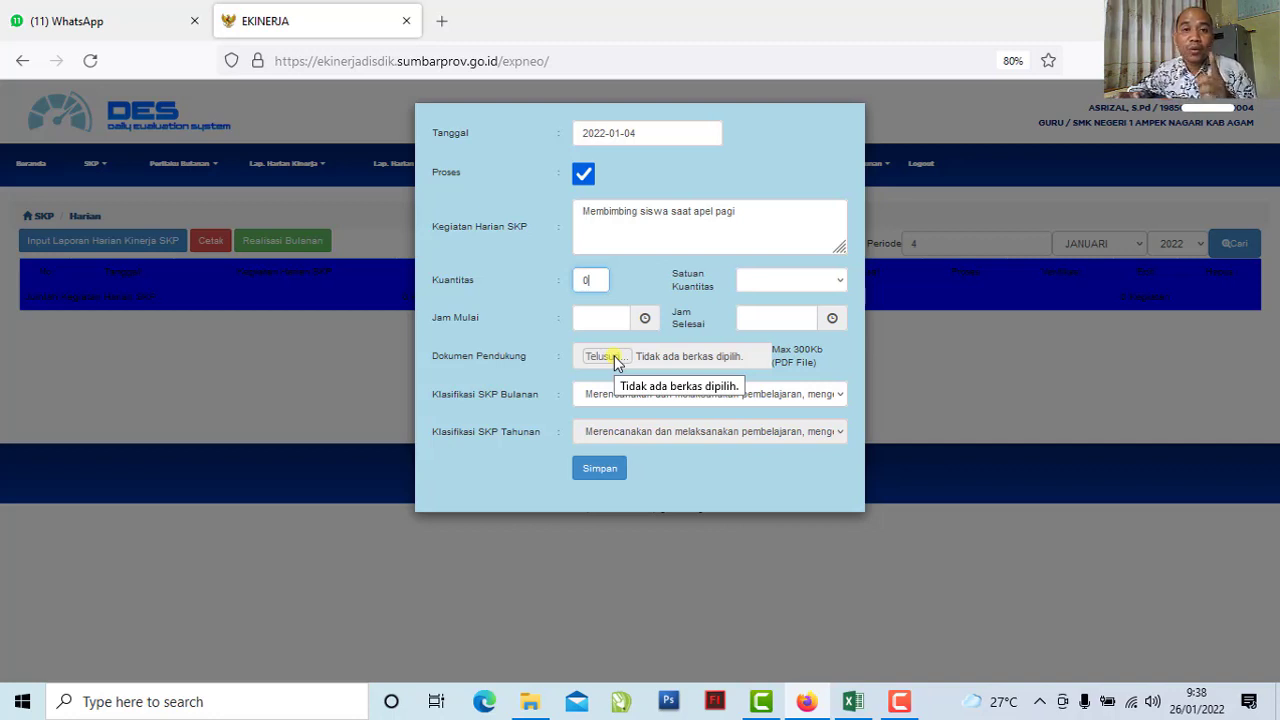
left_click(545, 288)
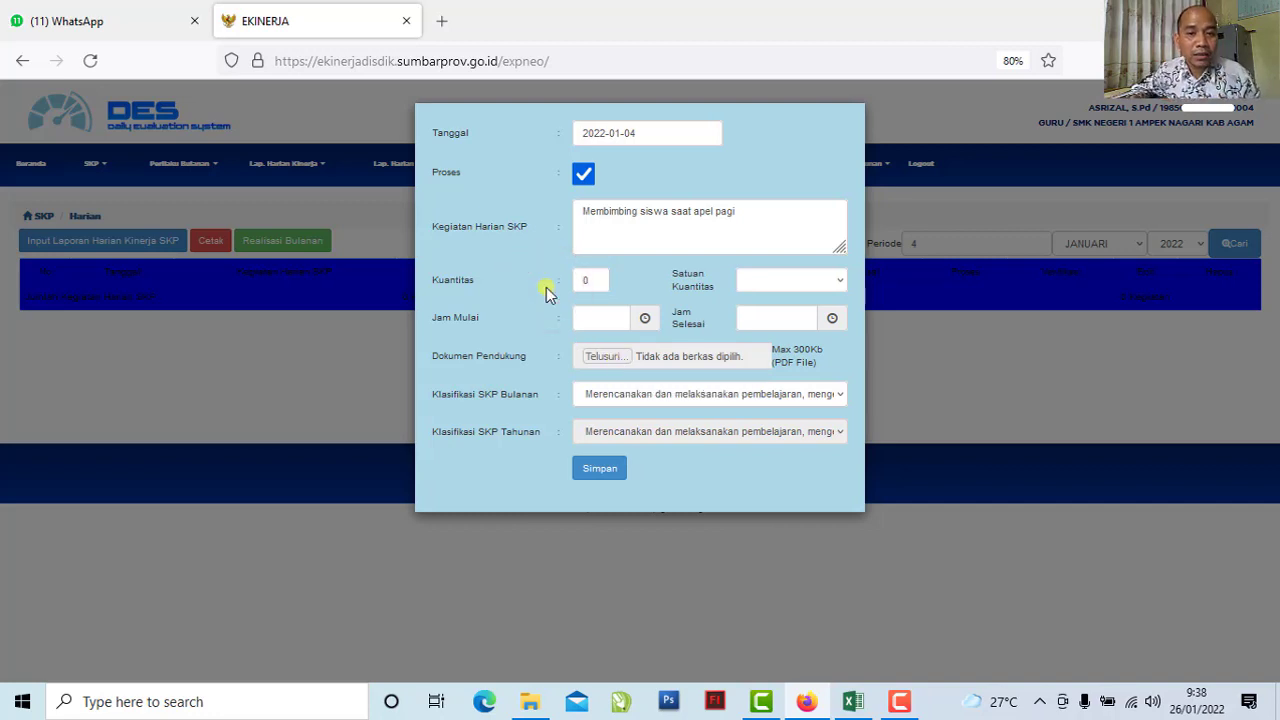
left_click(776, 285)
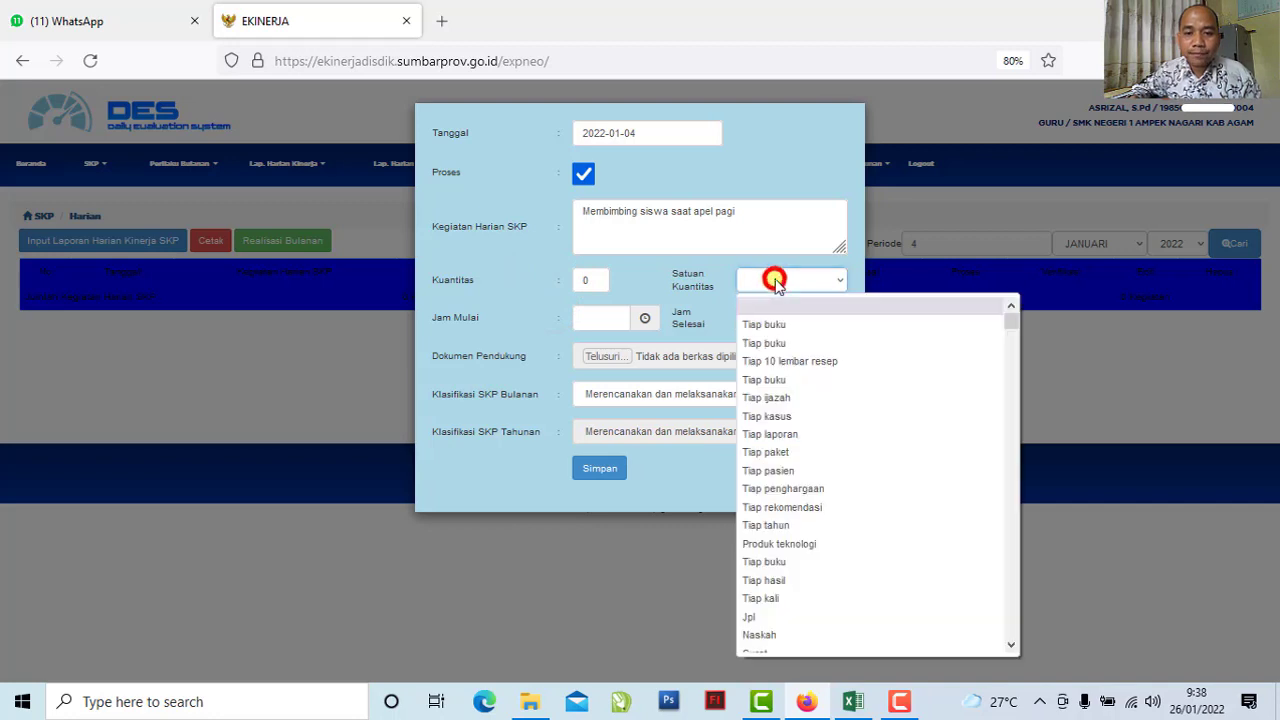
scroll(858, 457, "down", 5)
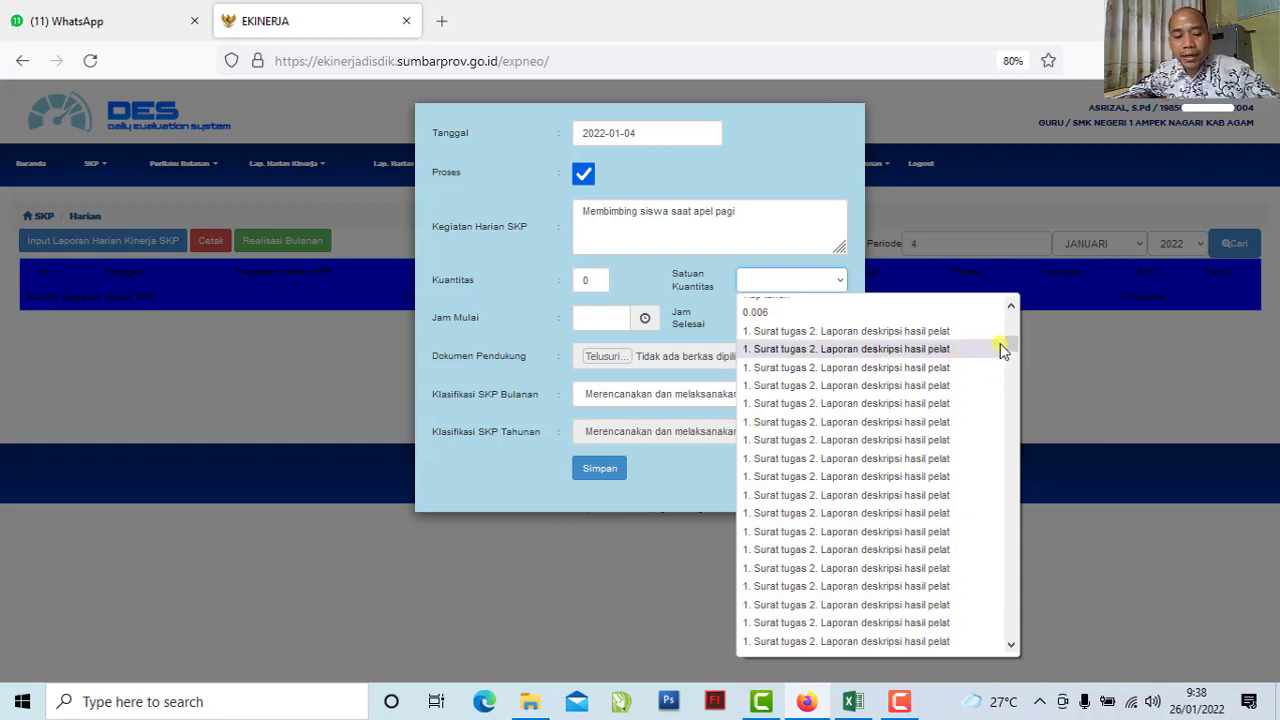
key("s")
scroll(900, 437, "down", 4)
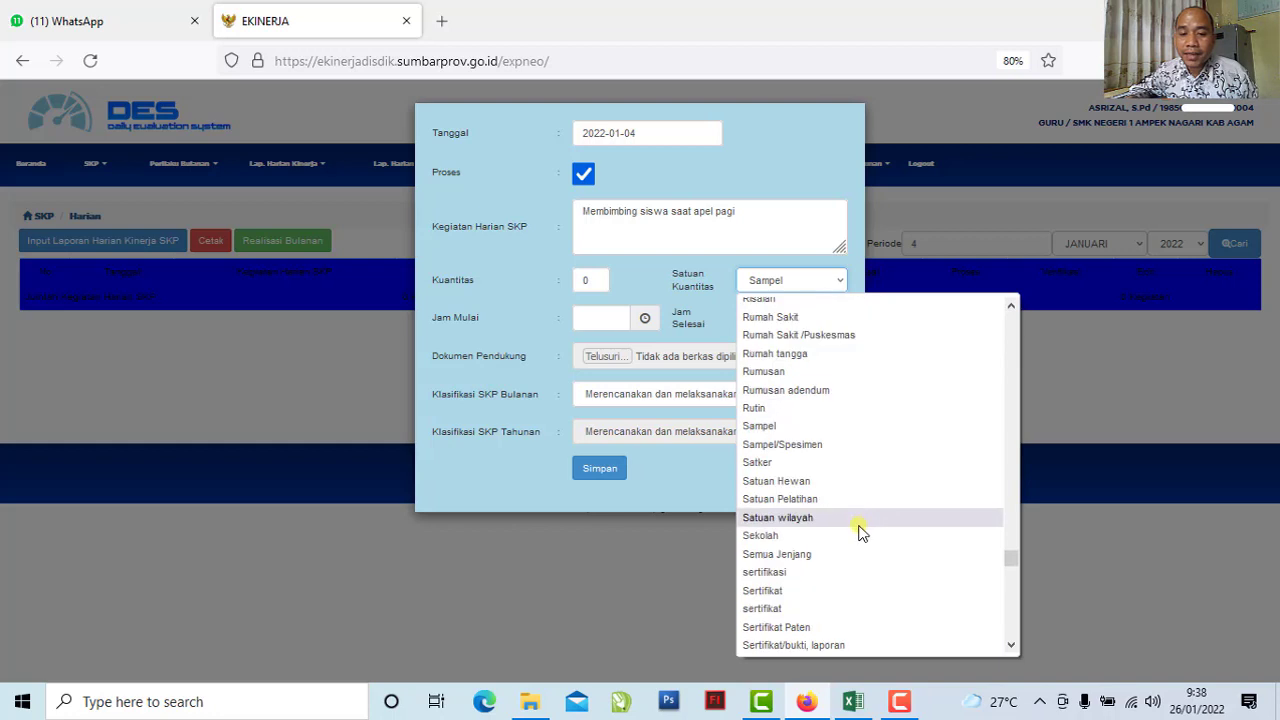
scroll(860, 535, "down", 10)
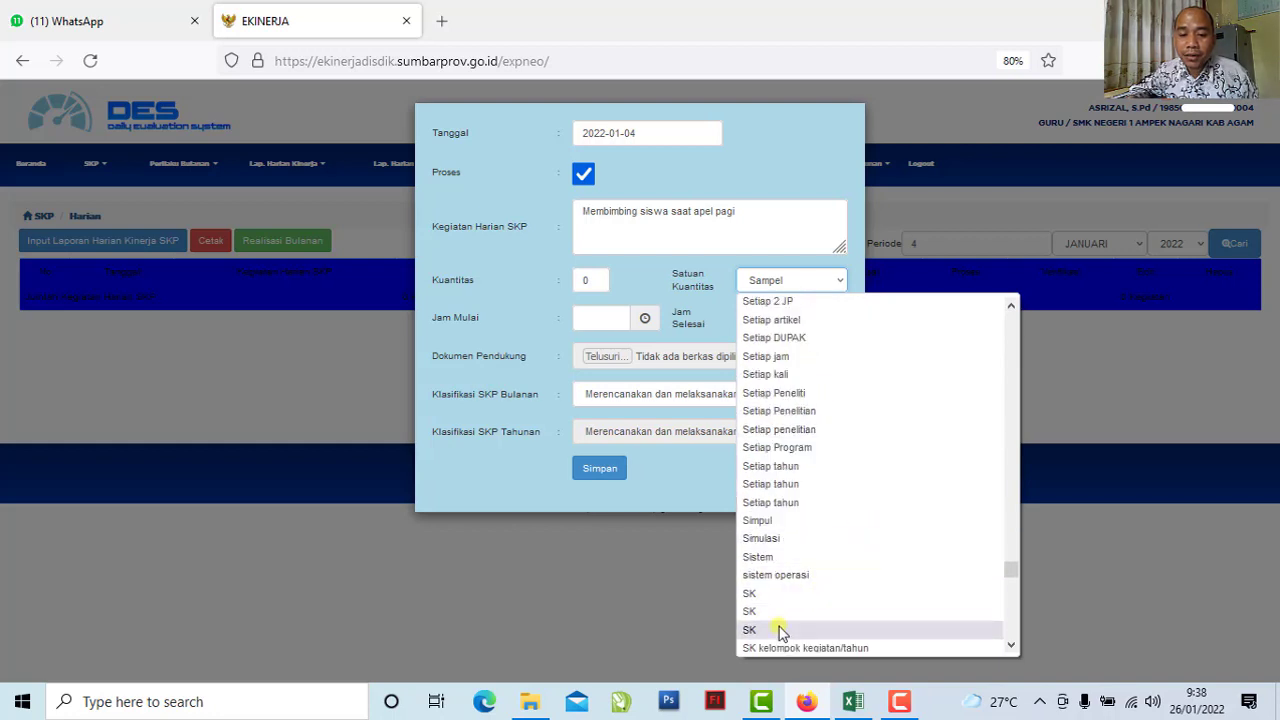
left_click(776, 630)
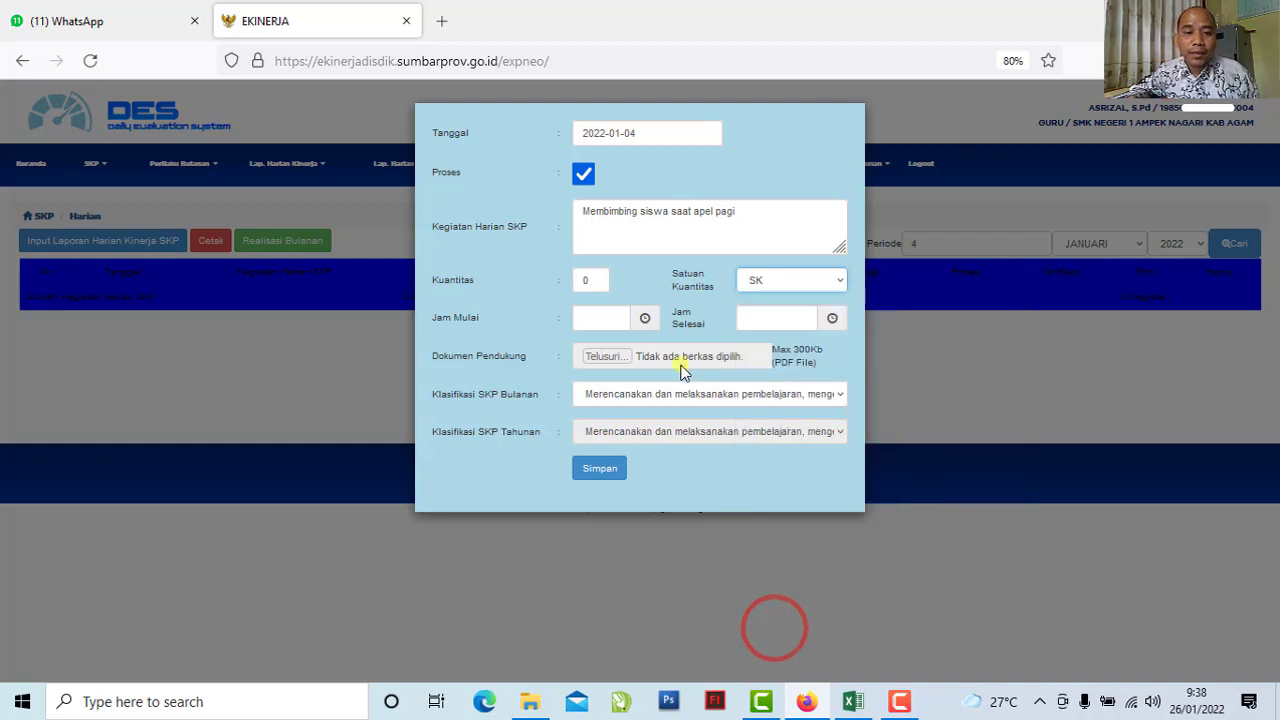
Check the activity's hours in the Excel report and set the EKINERJA entry's Jam Mulai to 07:20 and Jam Selesai to 08:00
left_click(852, 701)
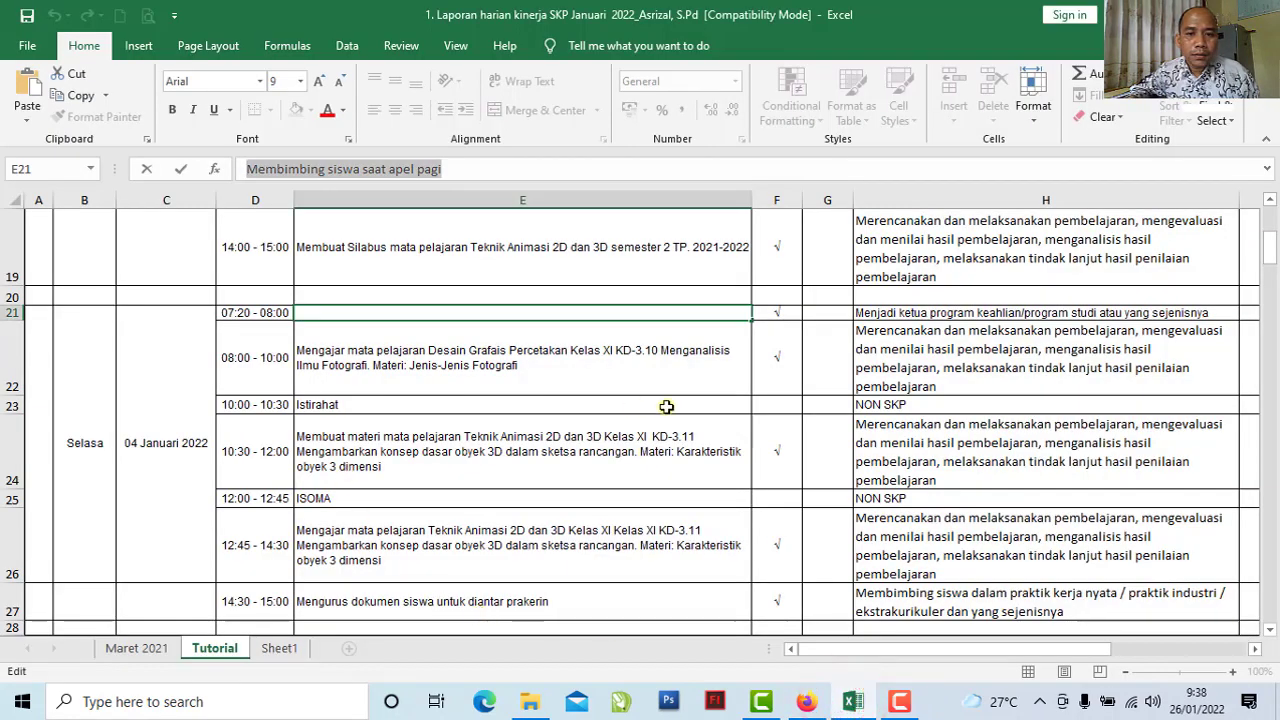
left_click(266, 314)
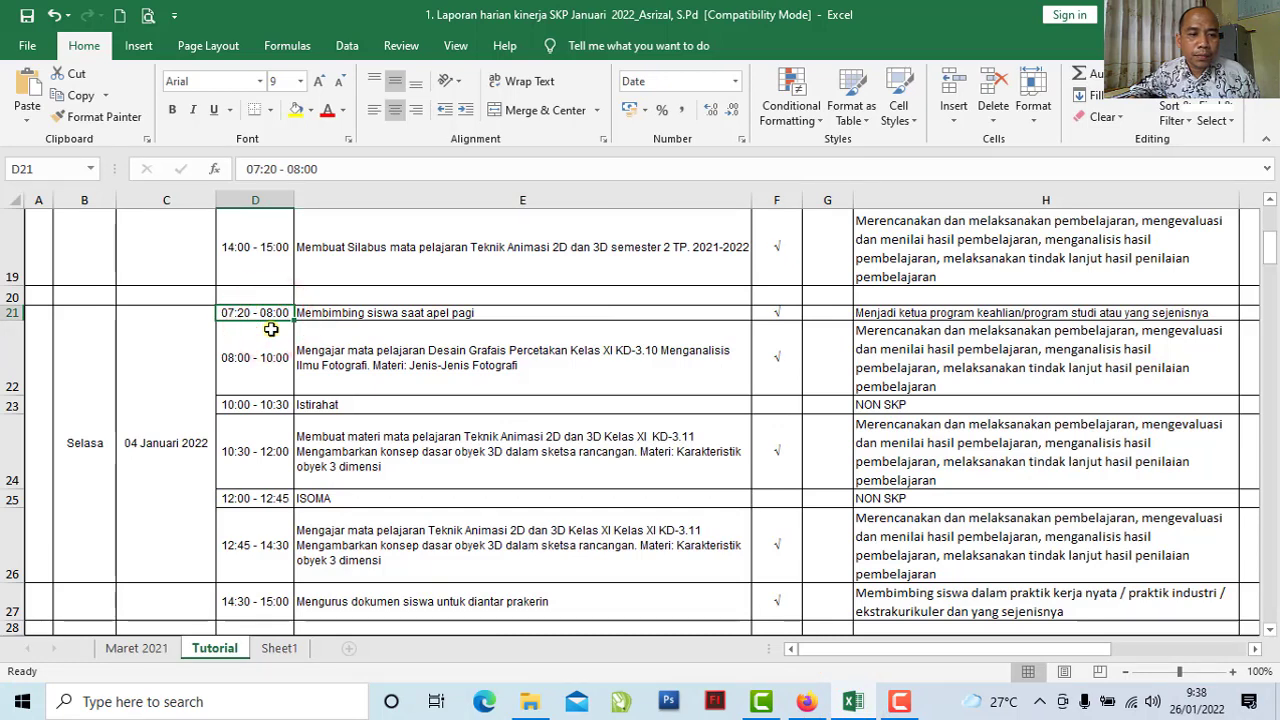
left_click(806, 701)
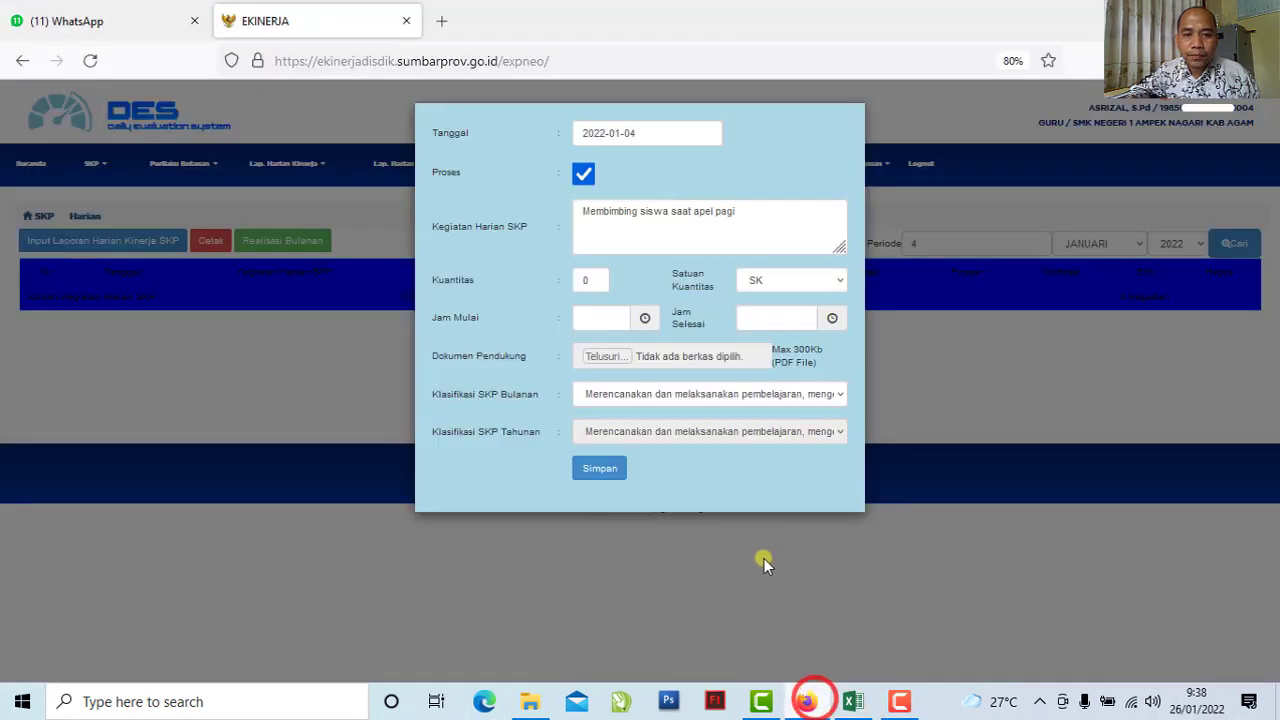
left_click(596, 282)
left_click(601, 320)
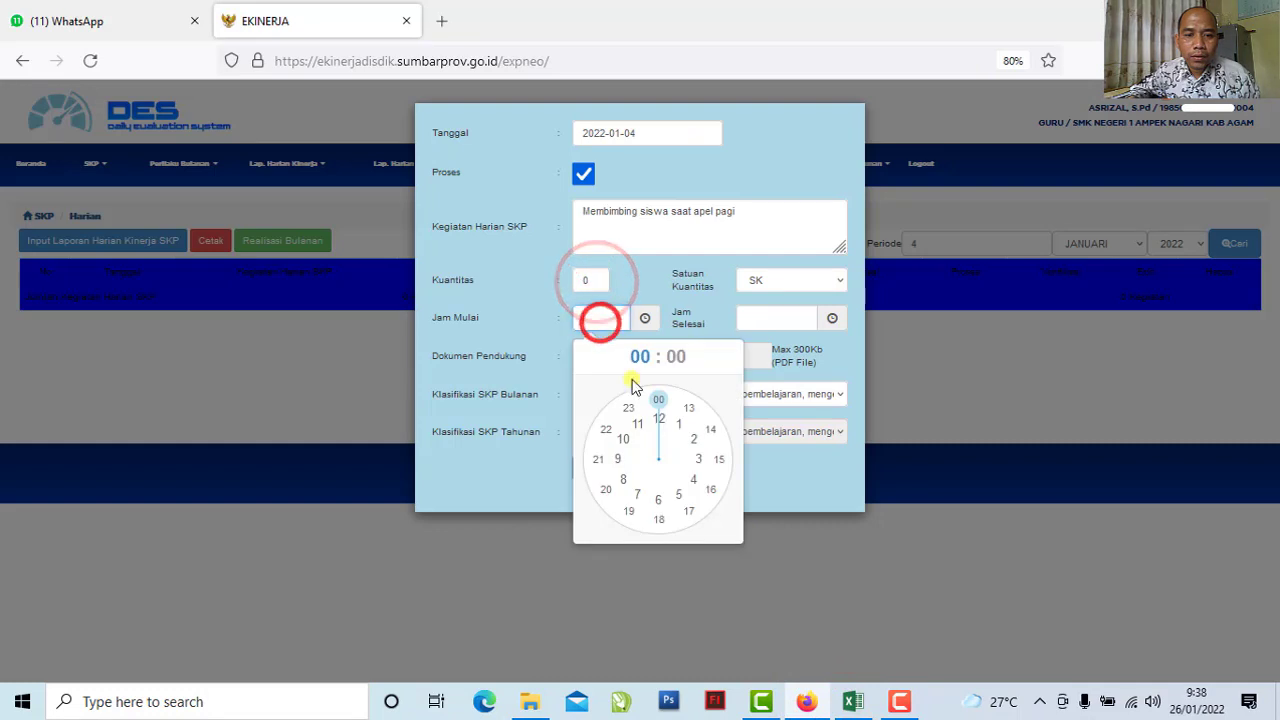
left_click(636, 496)
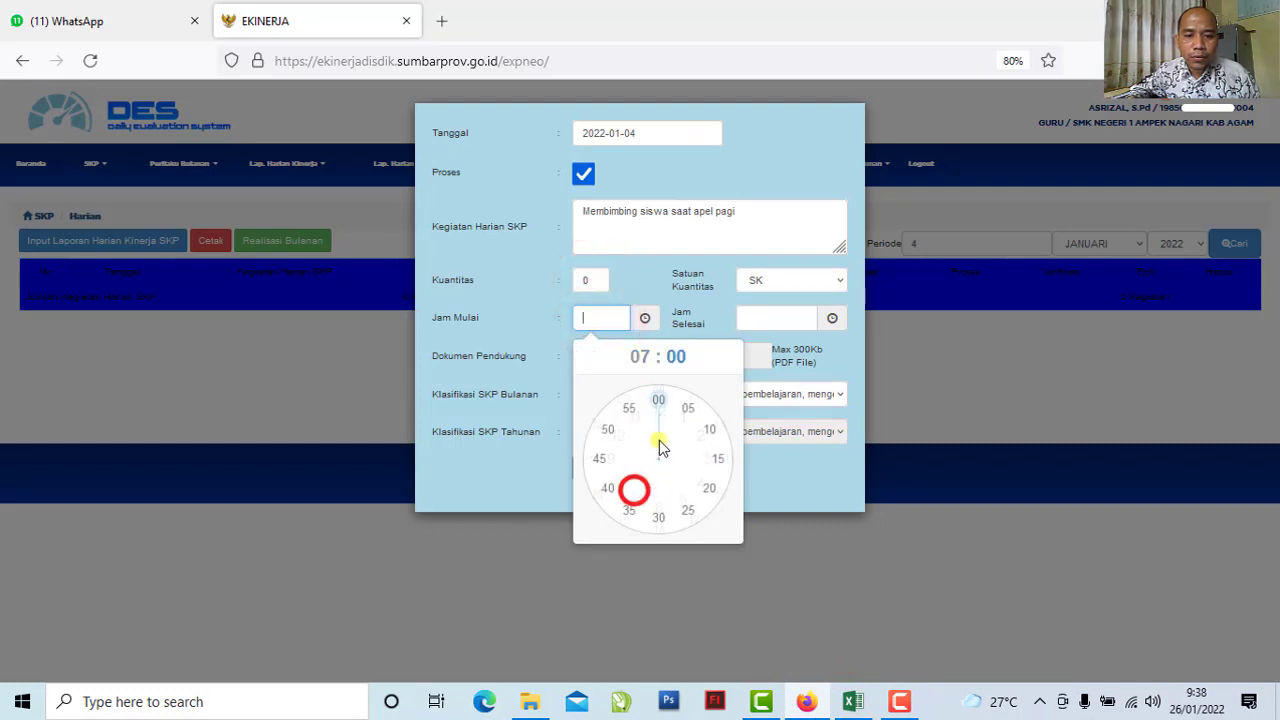
left_click(708, 488)
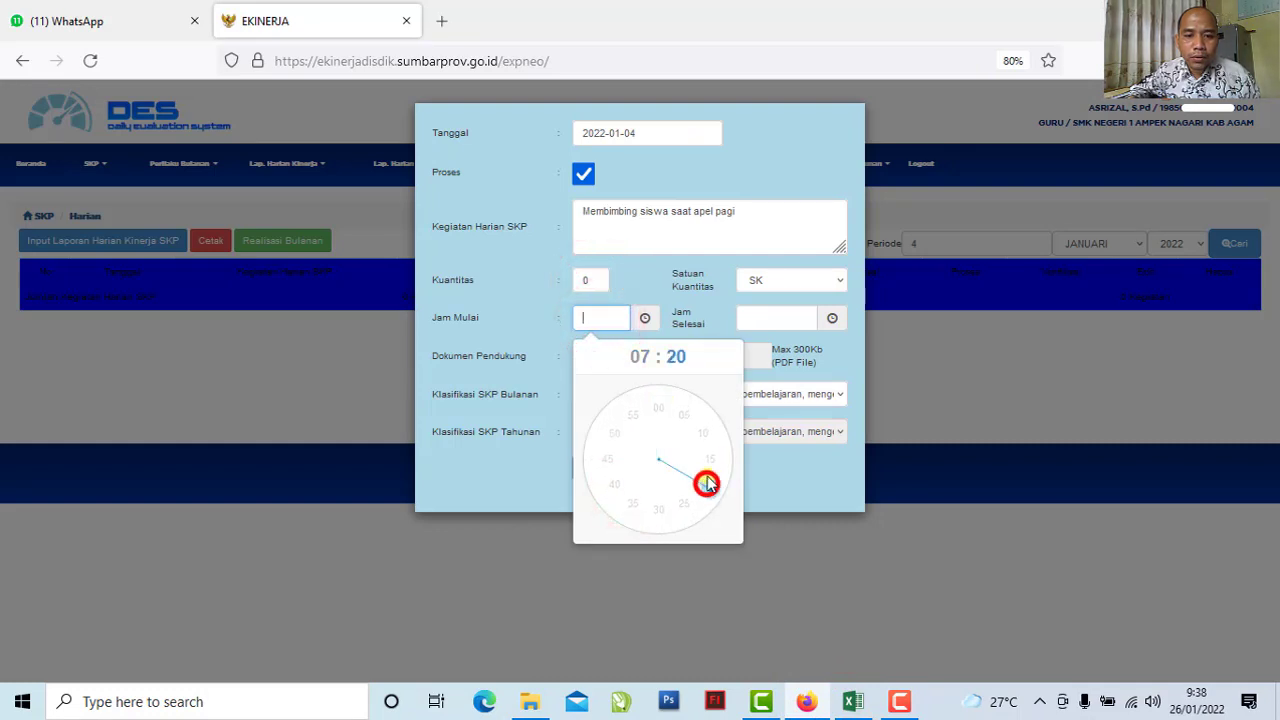
left_click(764, 319)
left_click(789, 487)
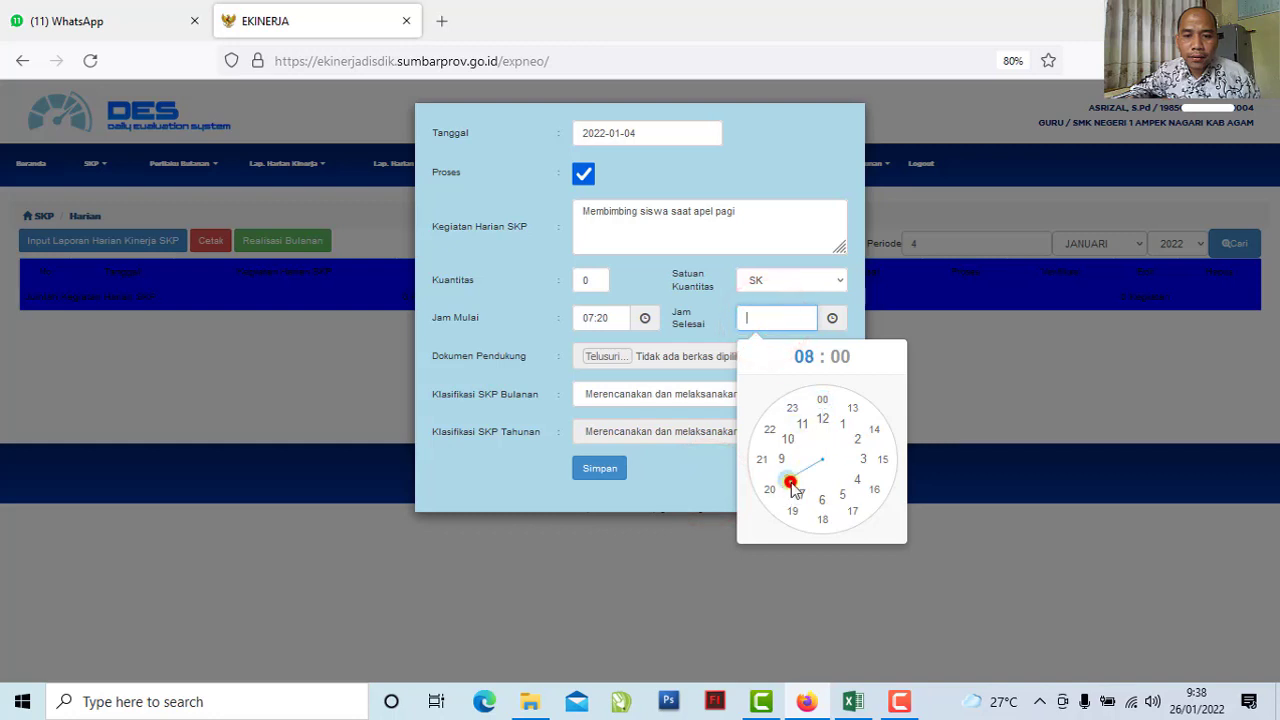
left_click(822, 403)
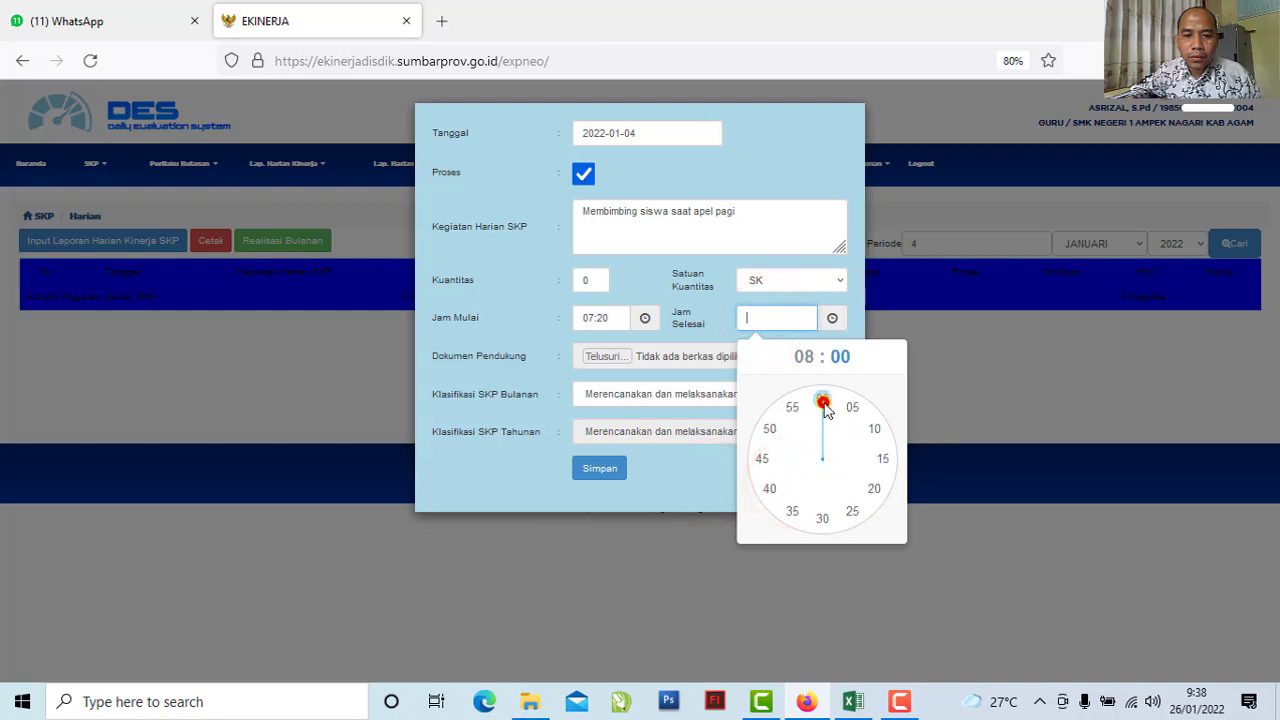
Check the activity's classification in the Excel report and set the EKINERJA entry's Klasifikasi SKP Bulanan to "Menjadi ketua program keahlian/program studi atau yang sejenisnya"
double_click(486, 394)
left_click_drag(522, 396, 541, 399)
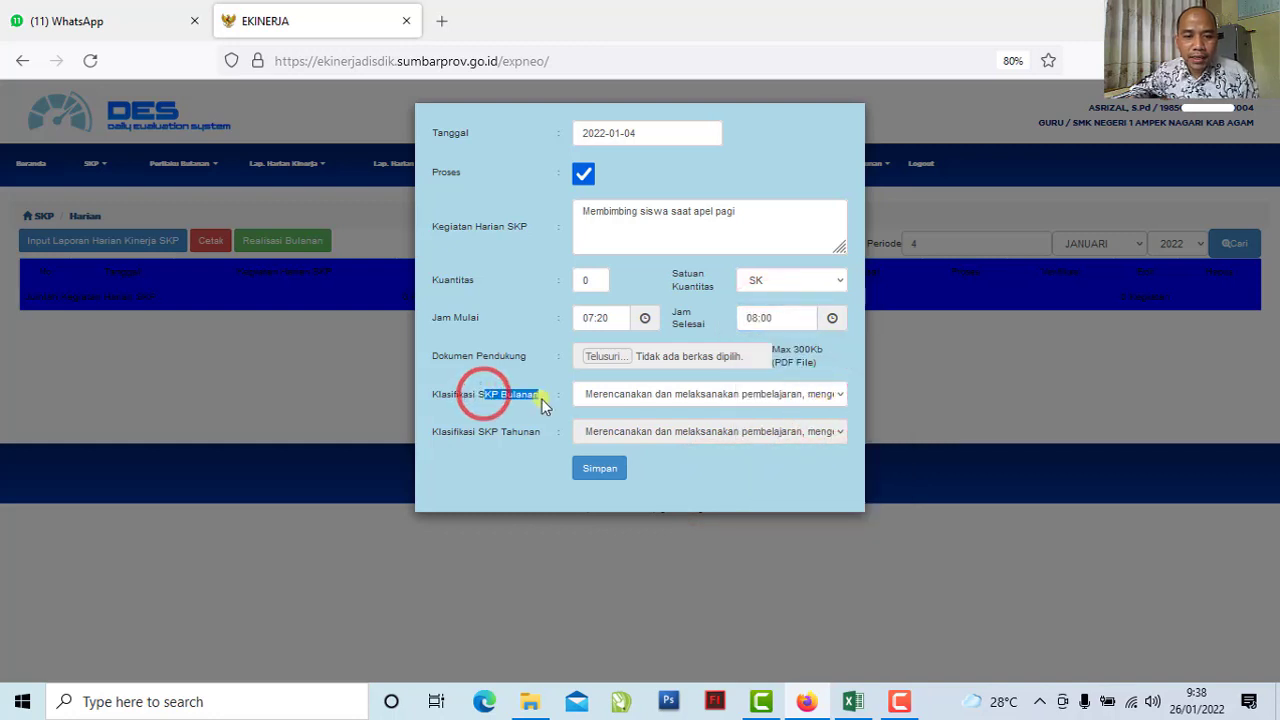
left_click(848, 702)
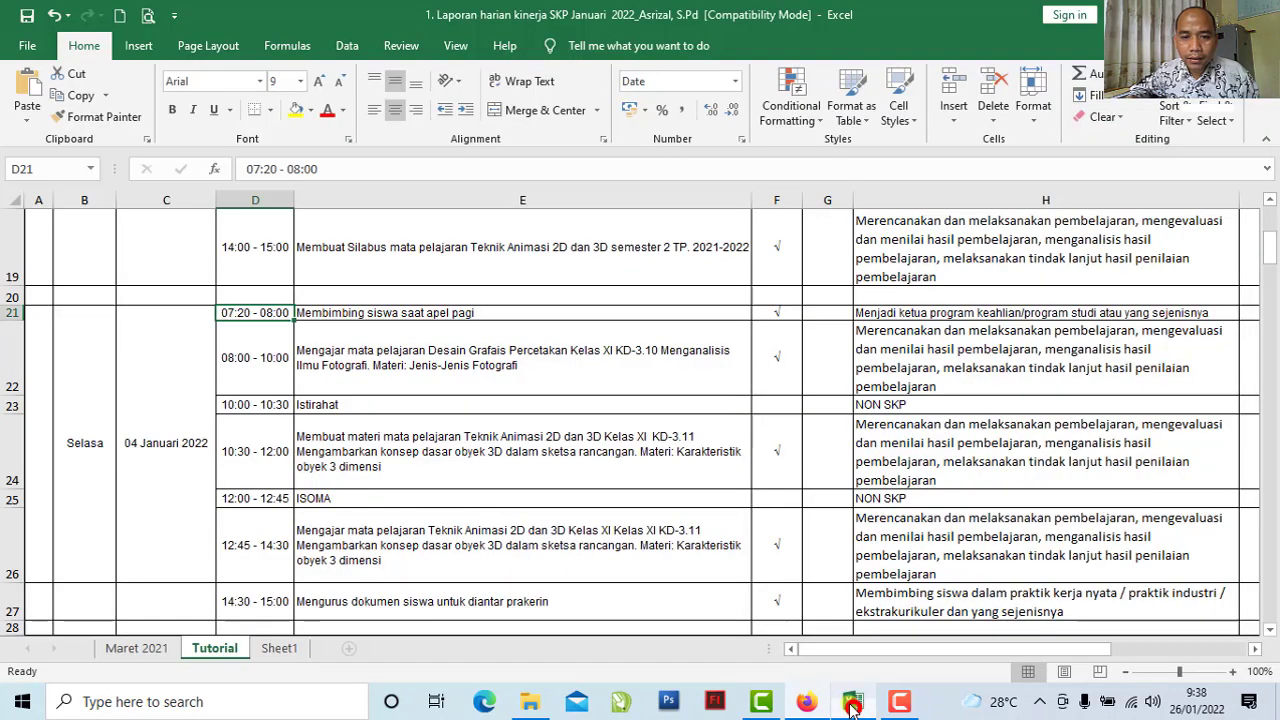
left_click(870, 313)
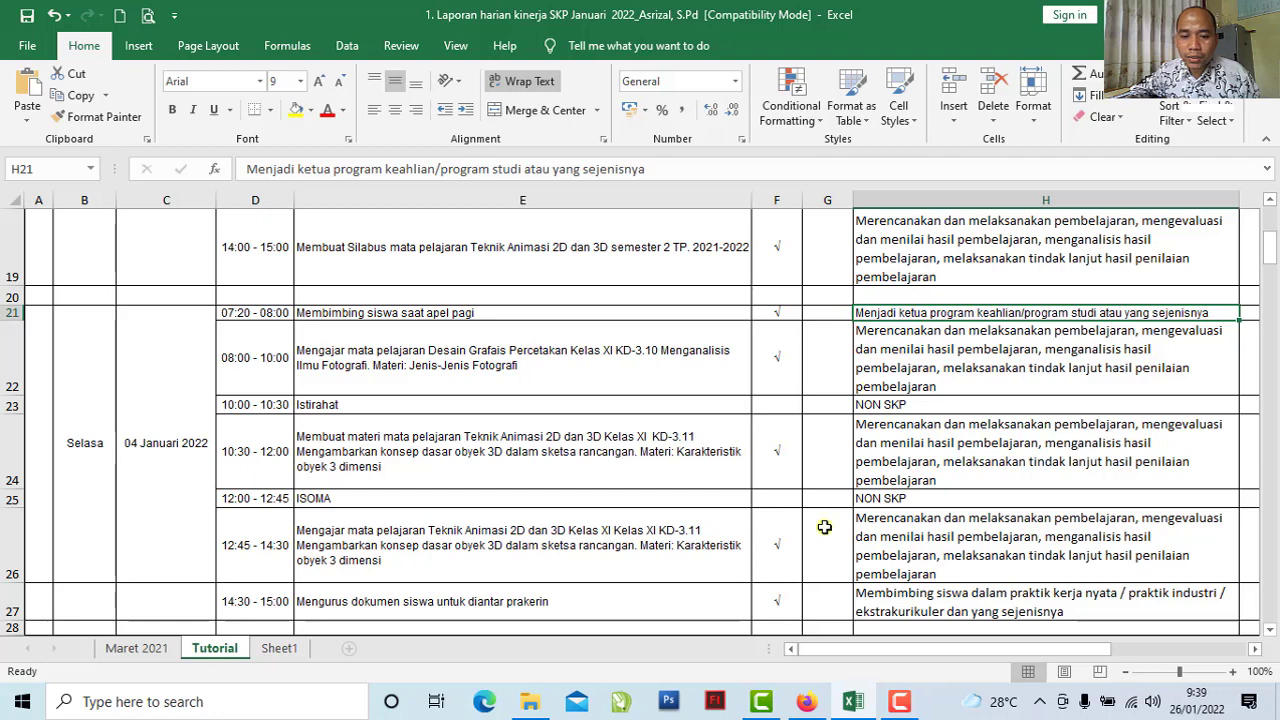
left_click(806, 701)
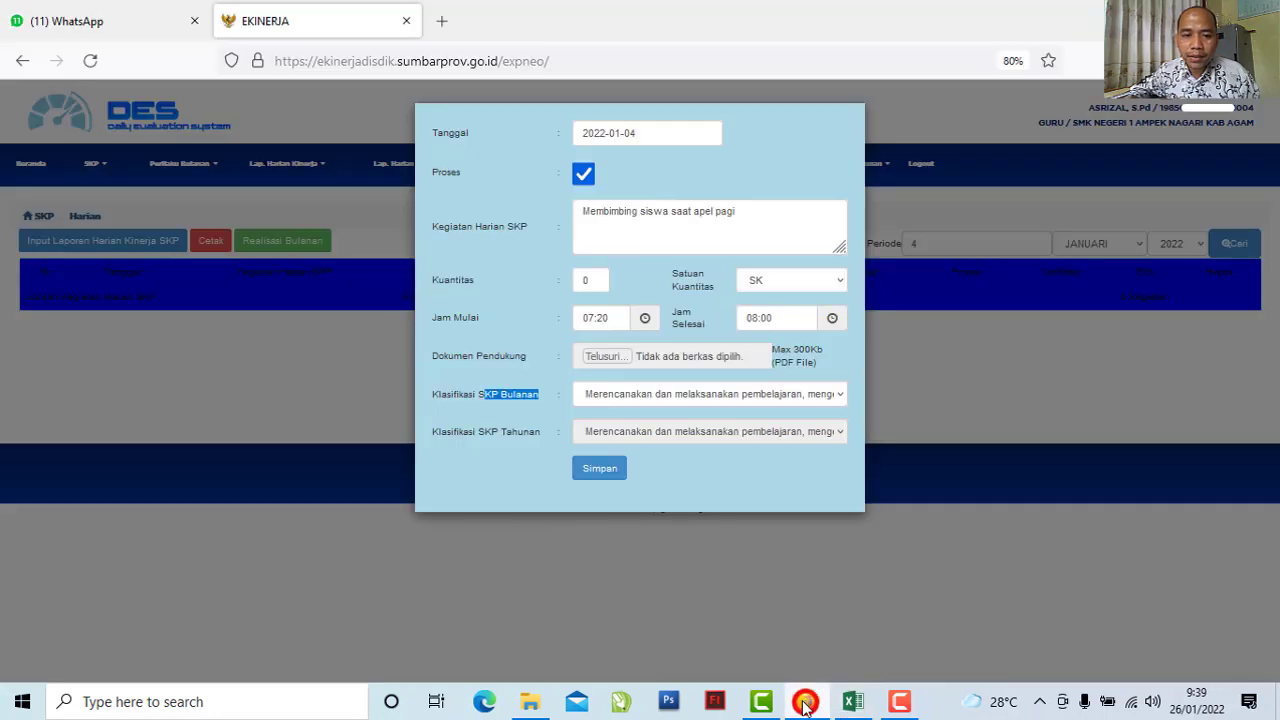
left_click(842, 395)
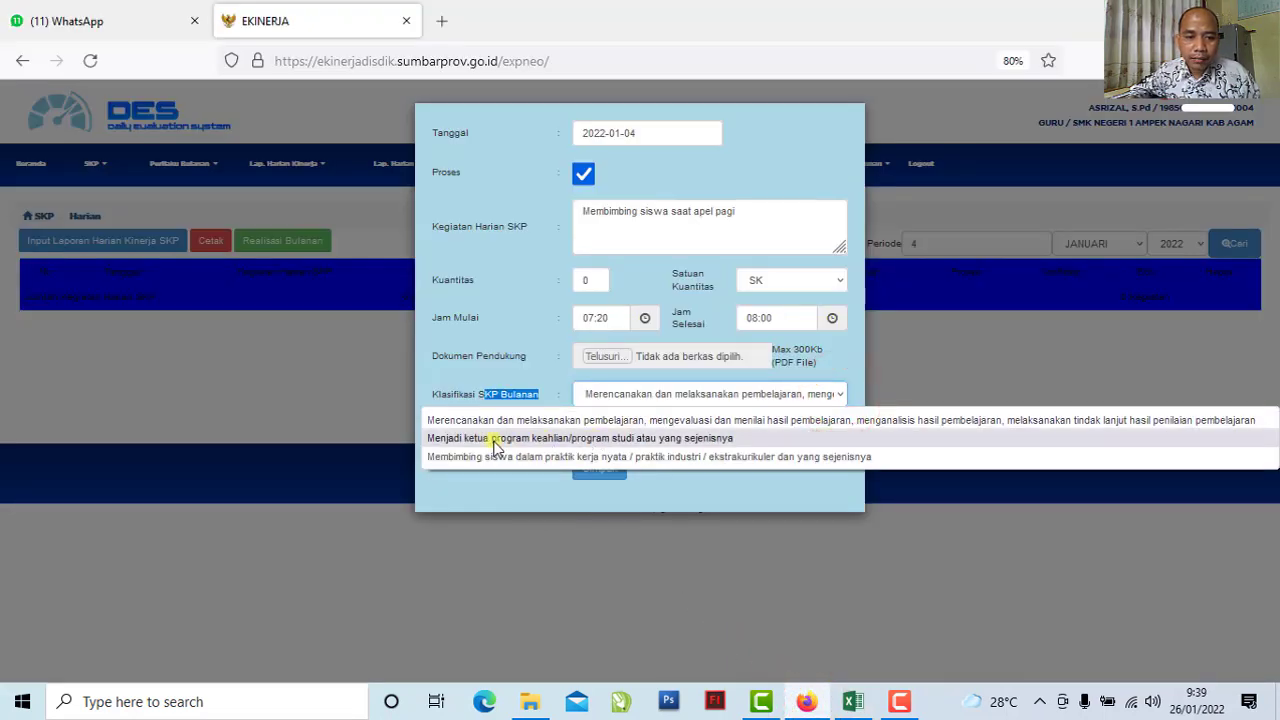
left_click(585, 445)
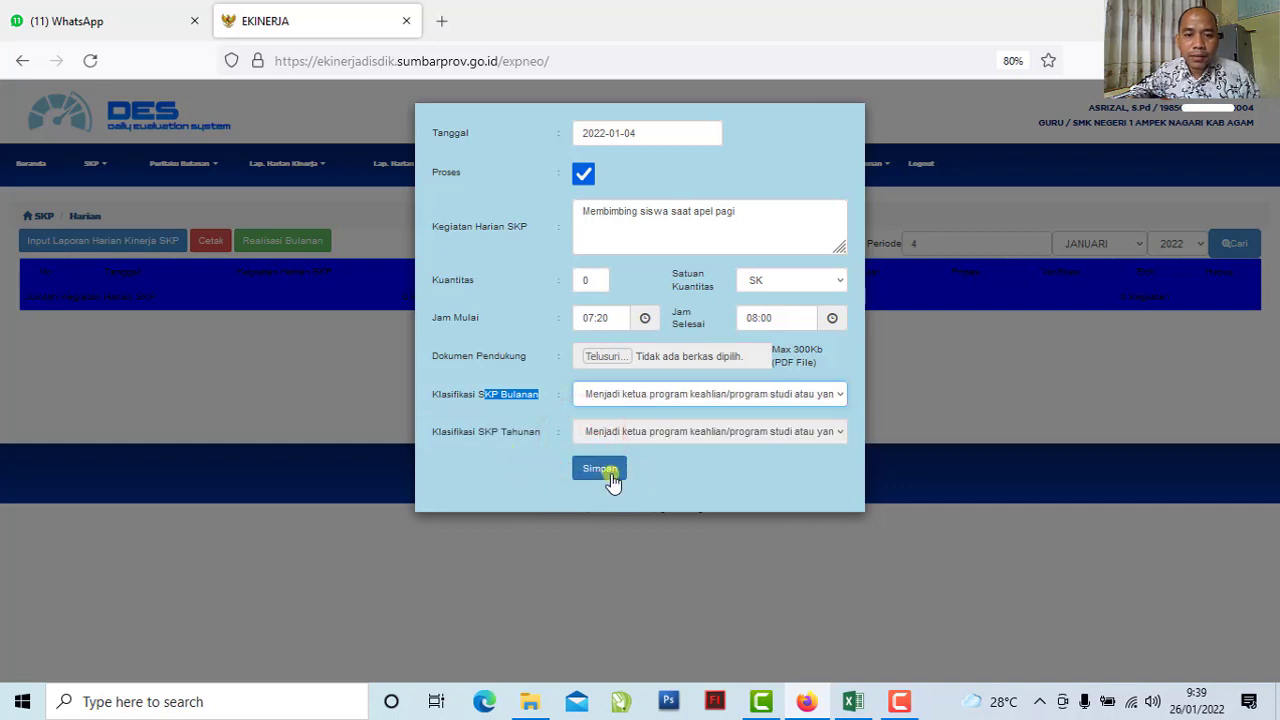
Save the "Membimbing siswa saat apel pagi" entry and accept the prompts to return to the daily SKP list
left_click(612, 478)
left_click(721, 415)
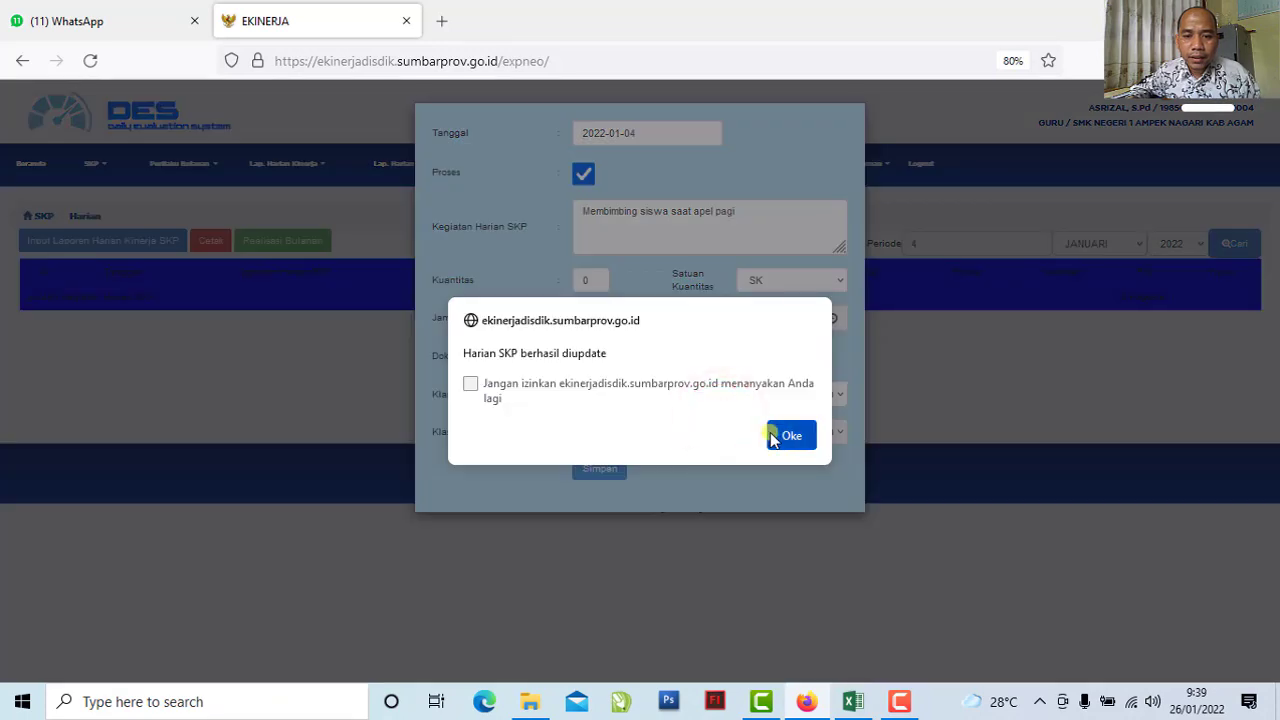
left_click(778, 432)
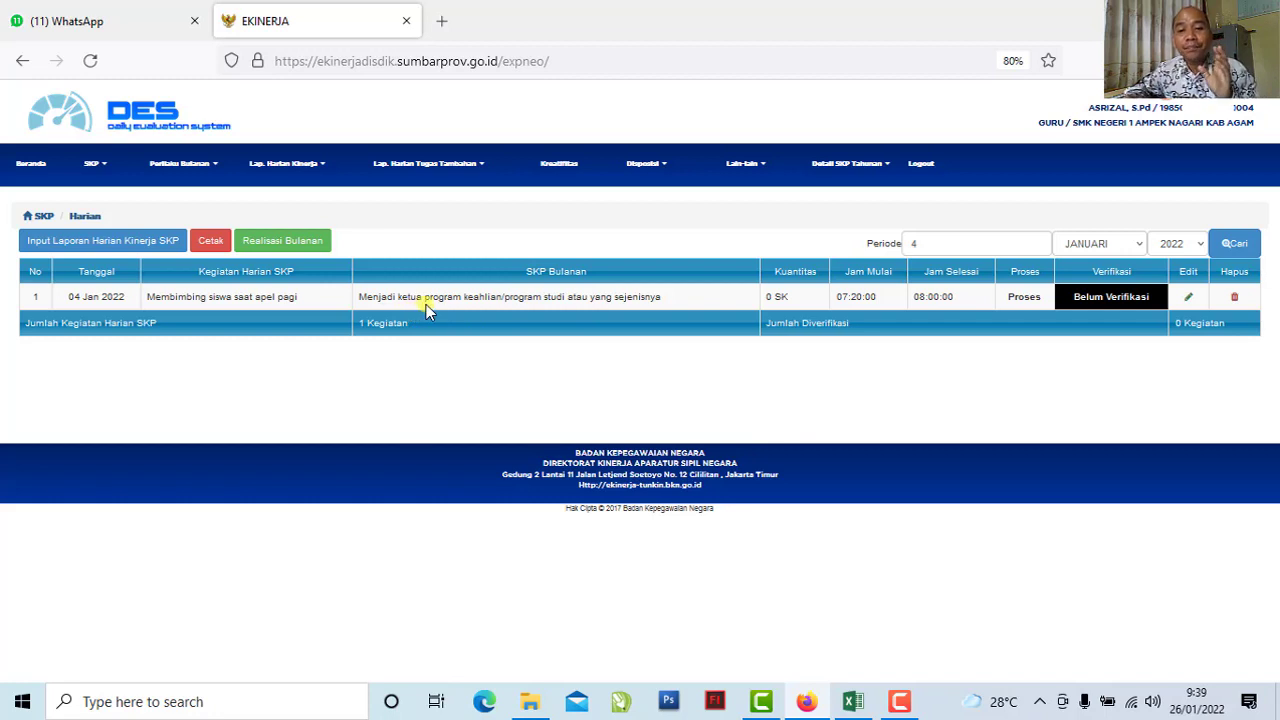
left_click(657, 249)
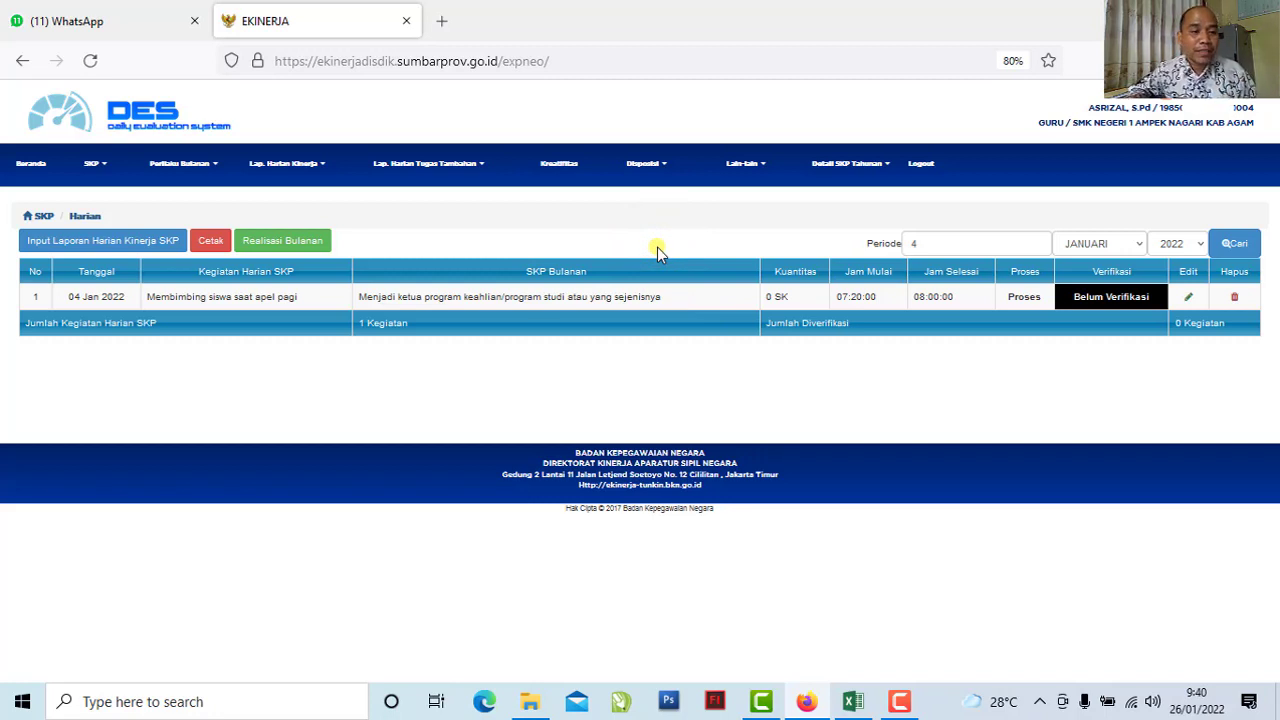
Start a new daily SKP report entry and set its Tanggal to 2022-01-04
left_click(108, 245)
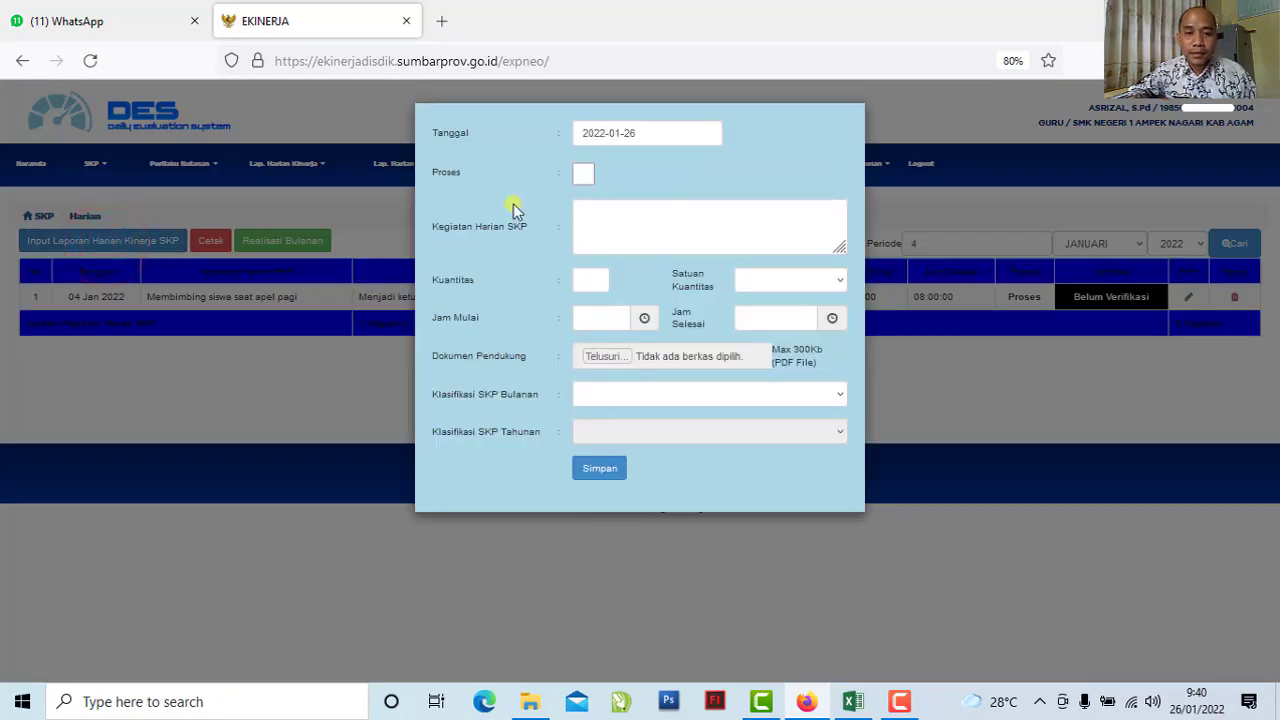
left_click(650, 134)
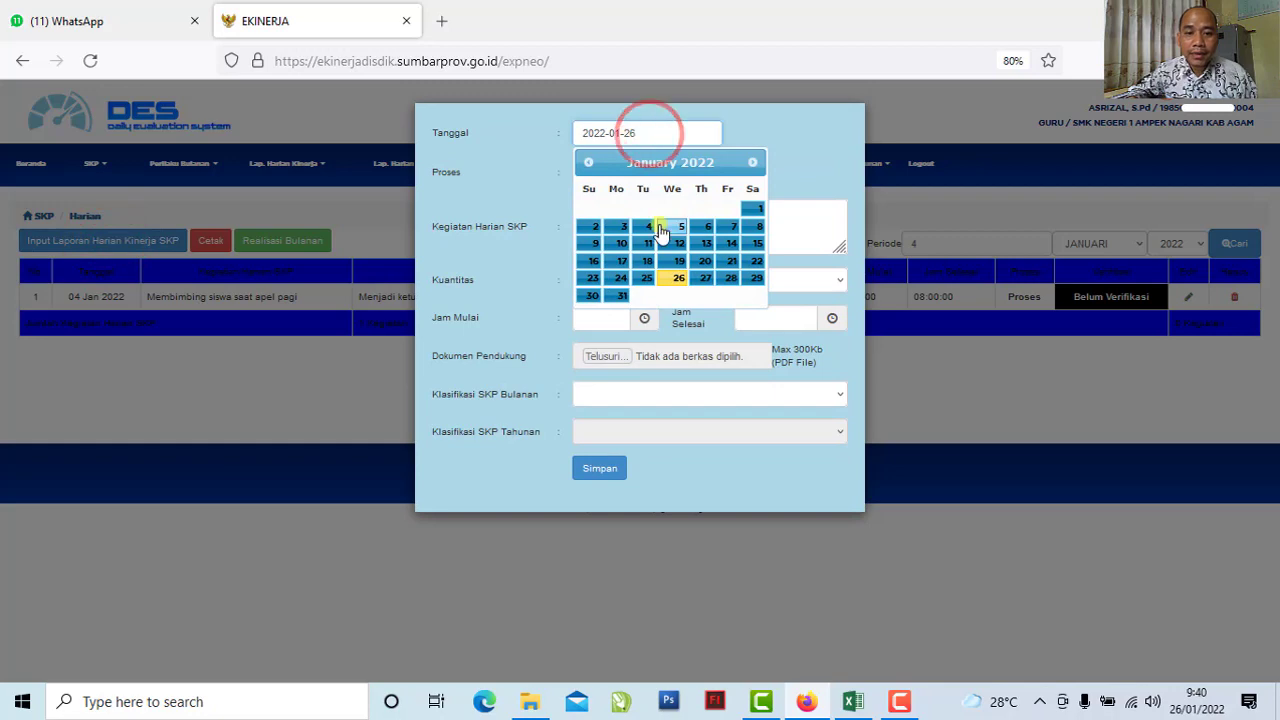
left_click(645, 230)
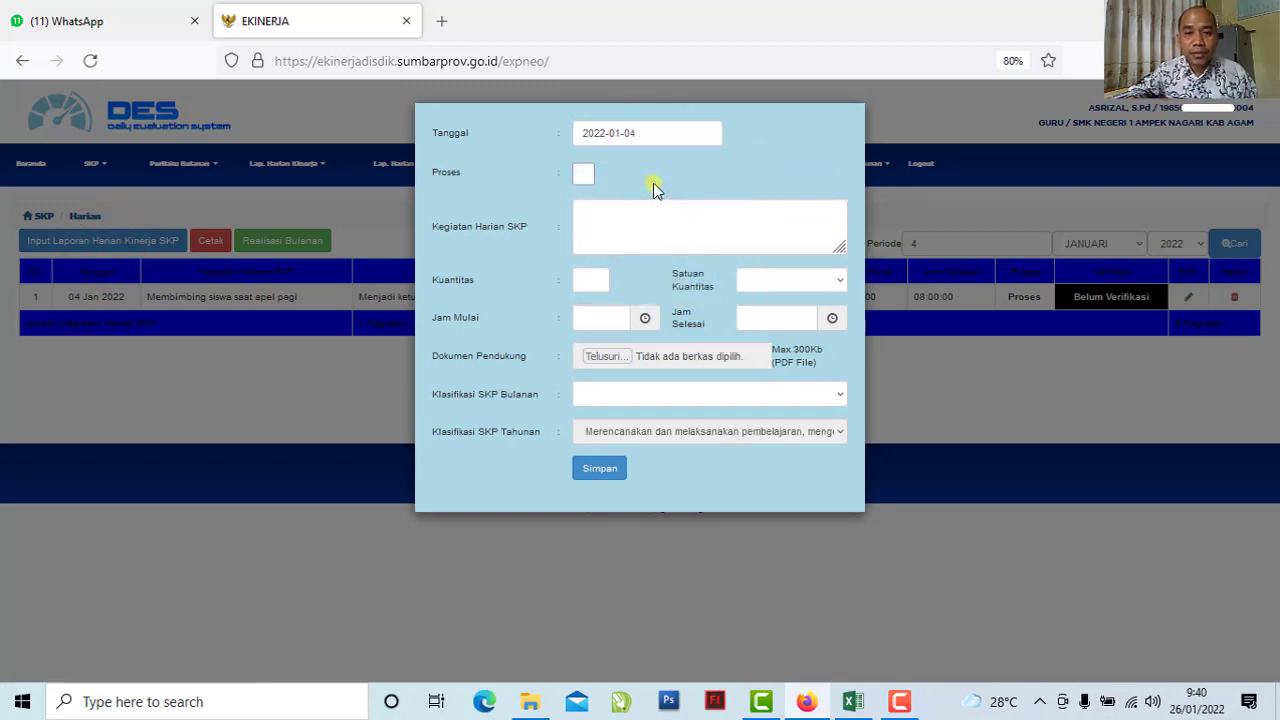
left_click(653, 181)
Switch to the Excel report and copy the 08:00 - 10:00 activity text of 04 Januari 2022, about teaching Desain Grafais Percetakan Kelas XI KD-3.10
left_click(852, 701)
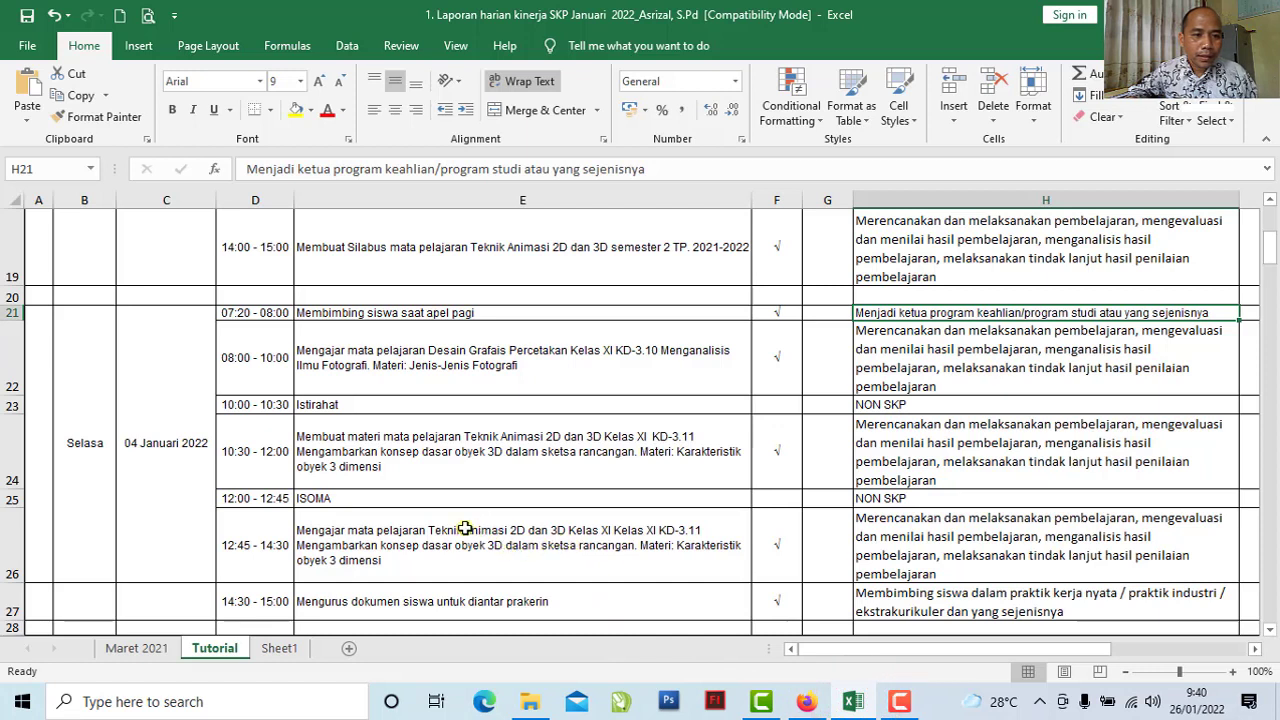
left_click(324, 357)
left_click(258, 362)
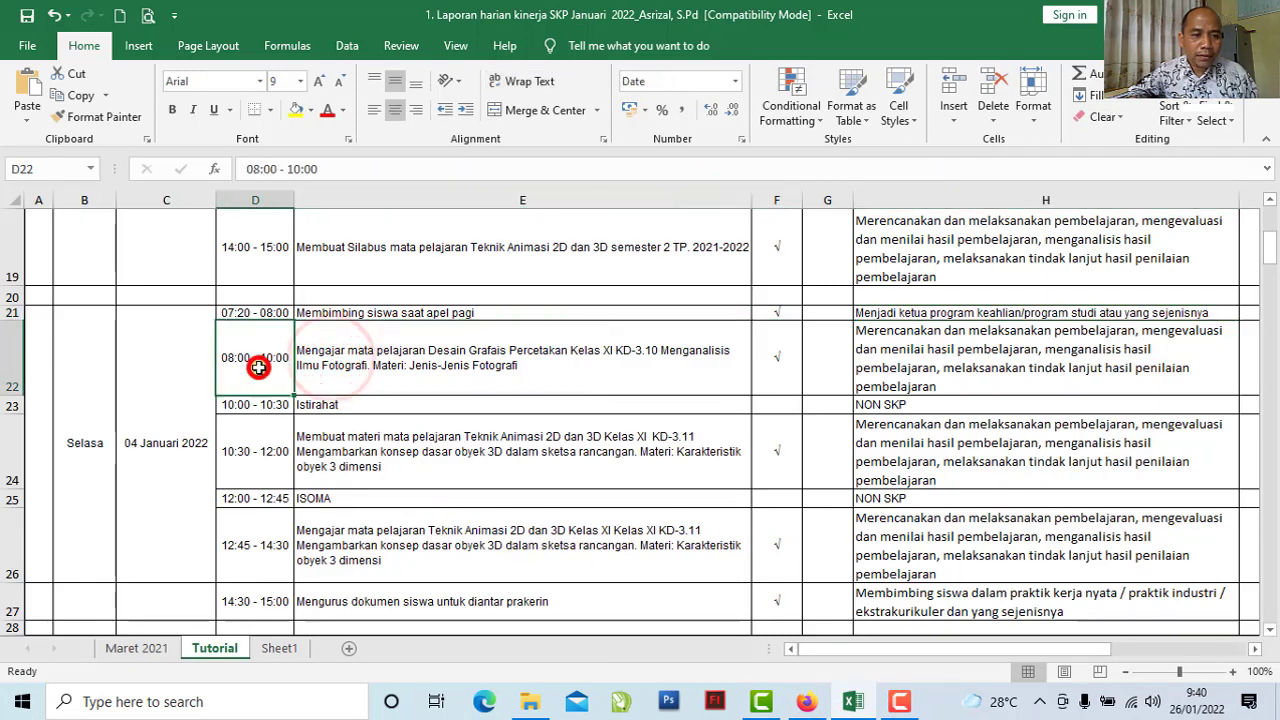
left_click(351, 368)
key("Right")
key("Right")
key("Right")
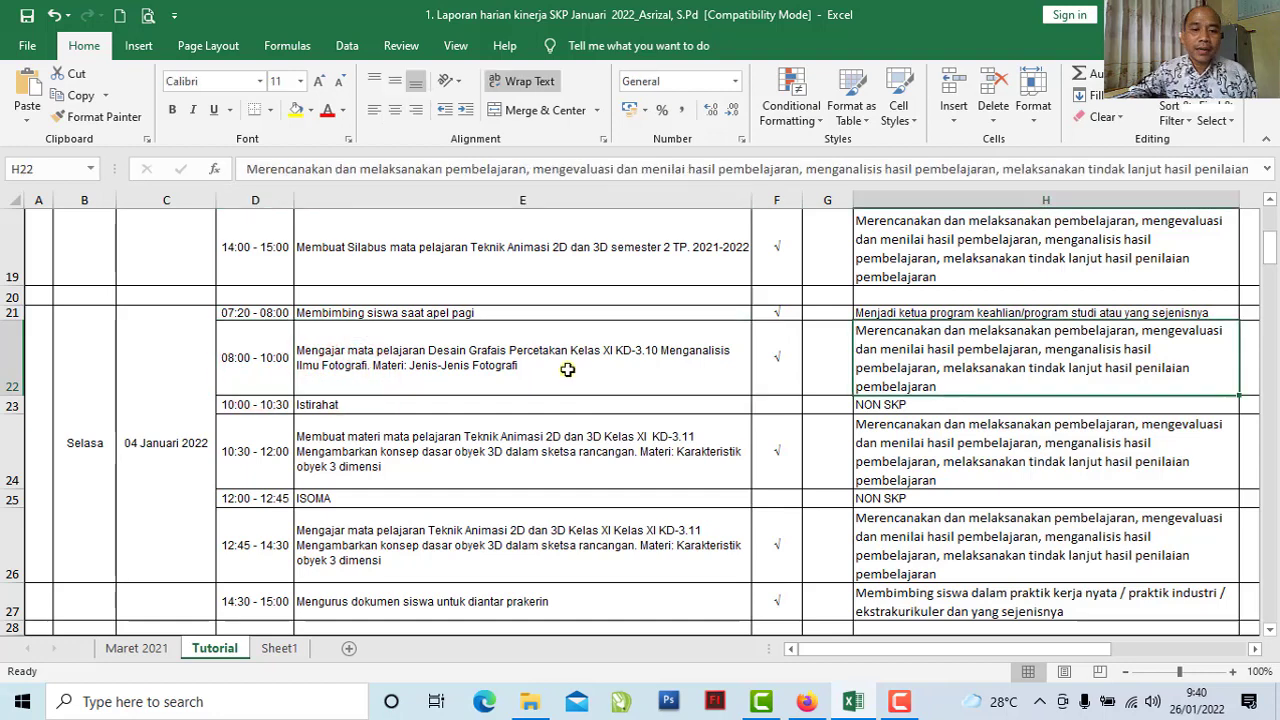
left_click(514, 366)
left_click_drag(523, 366, 305, 352)
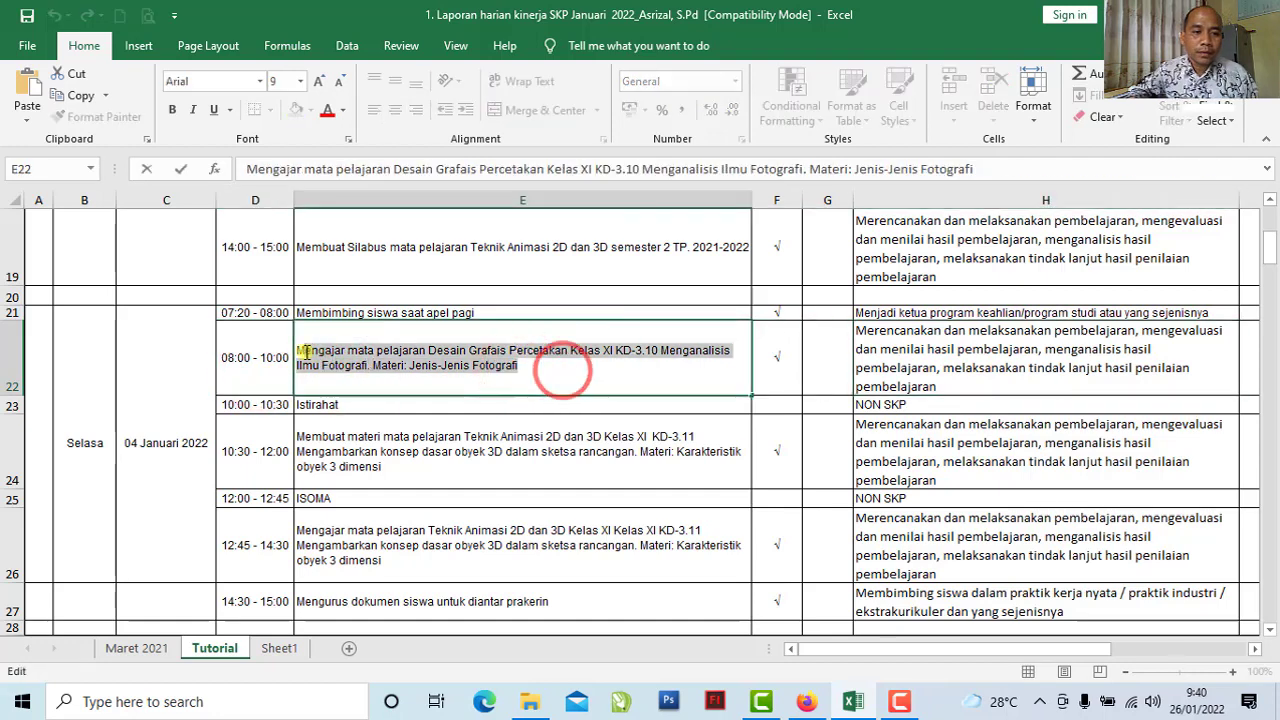
left_click(78, 100)
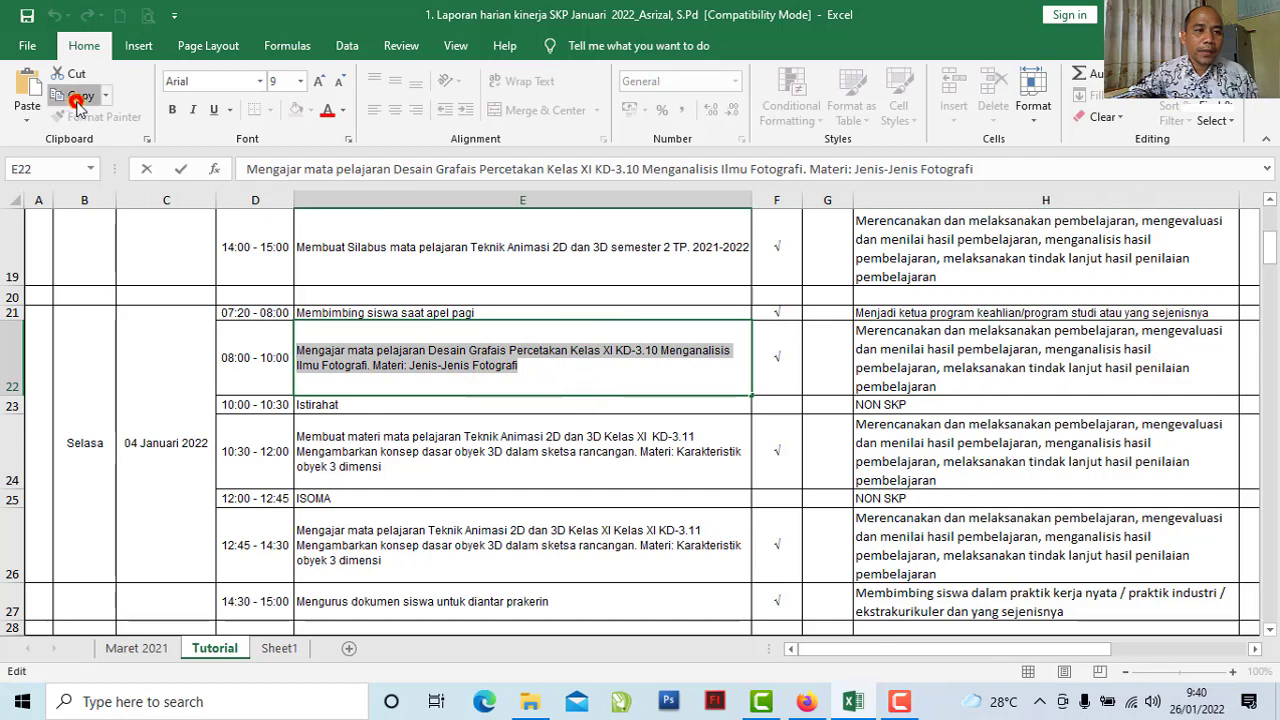
Return to EKINERJA, paste the copied teaching activity as the new entry's Kegiatan Harian SKP, and confirm it as Proses
left_click(806, 701)
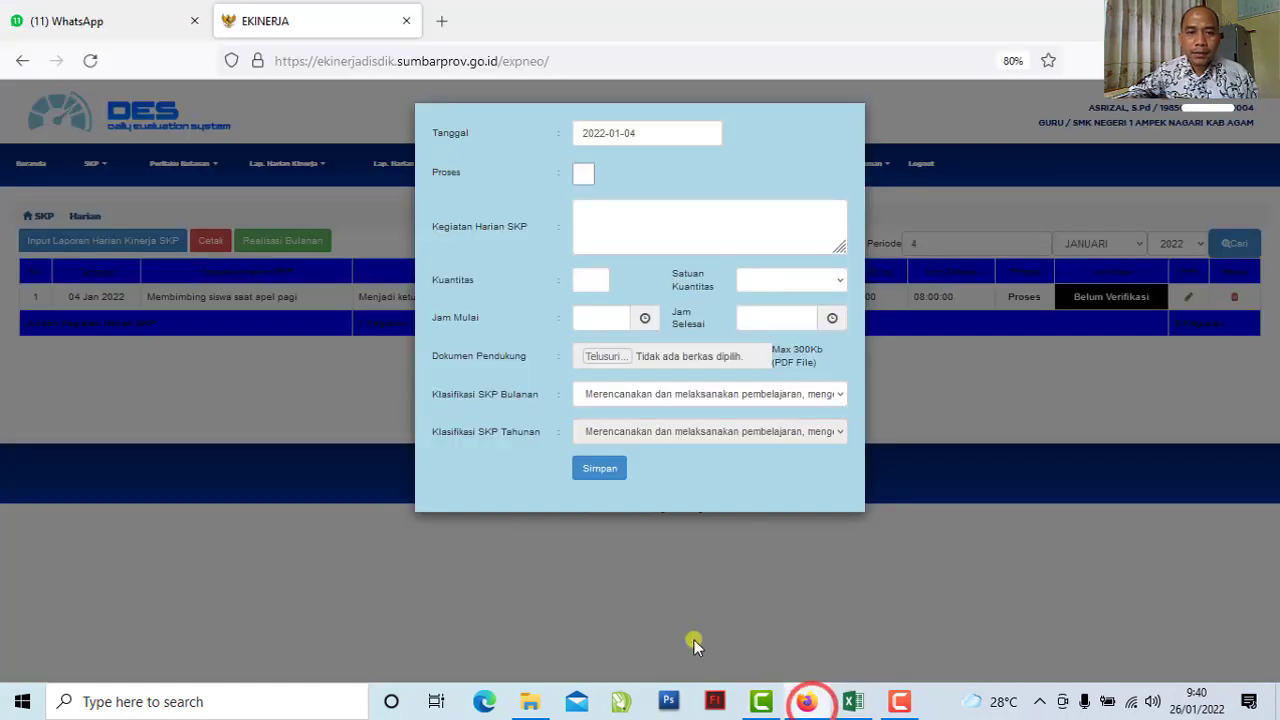
right_click(645, 220)
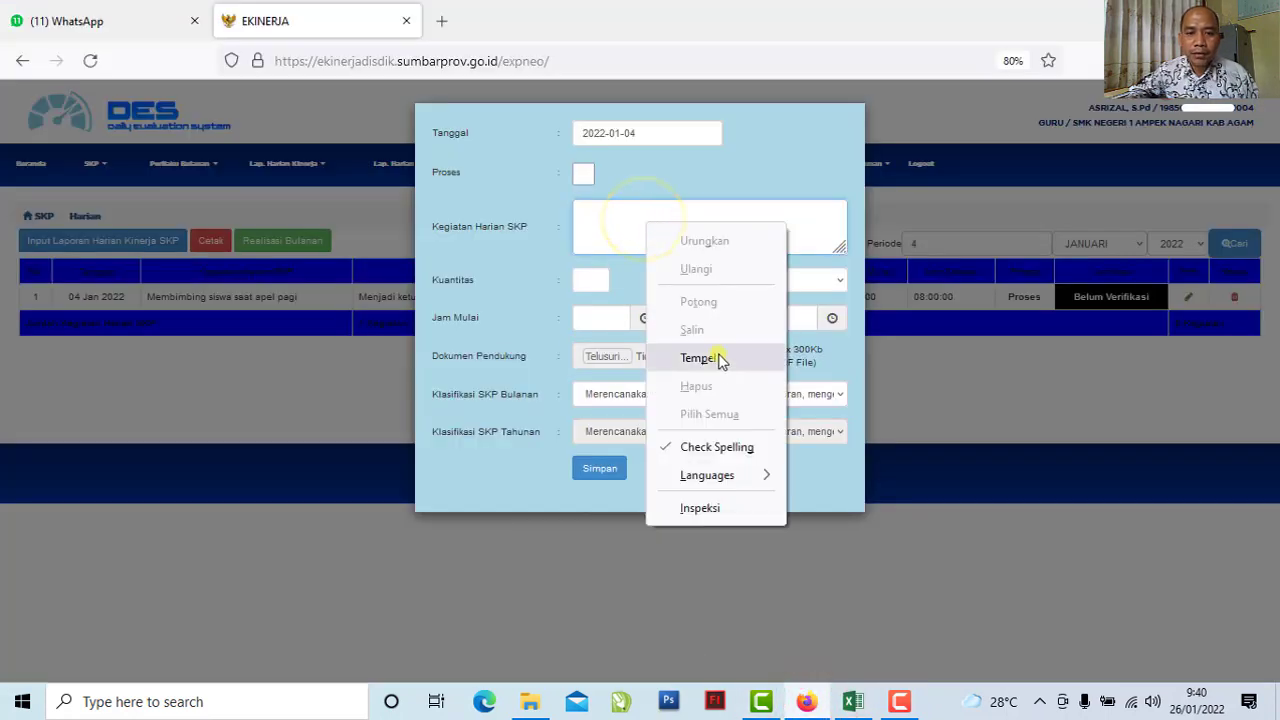
left_click(720, 358)
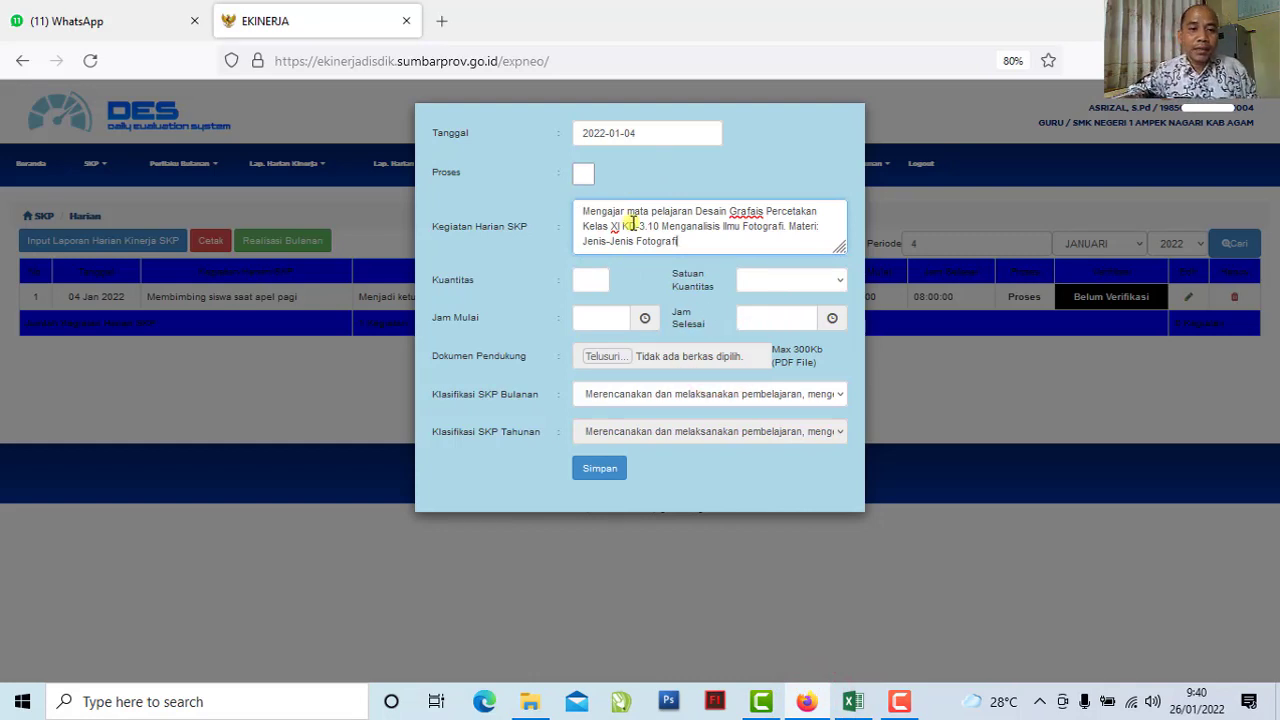
left_click(584, 175)
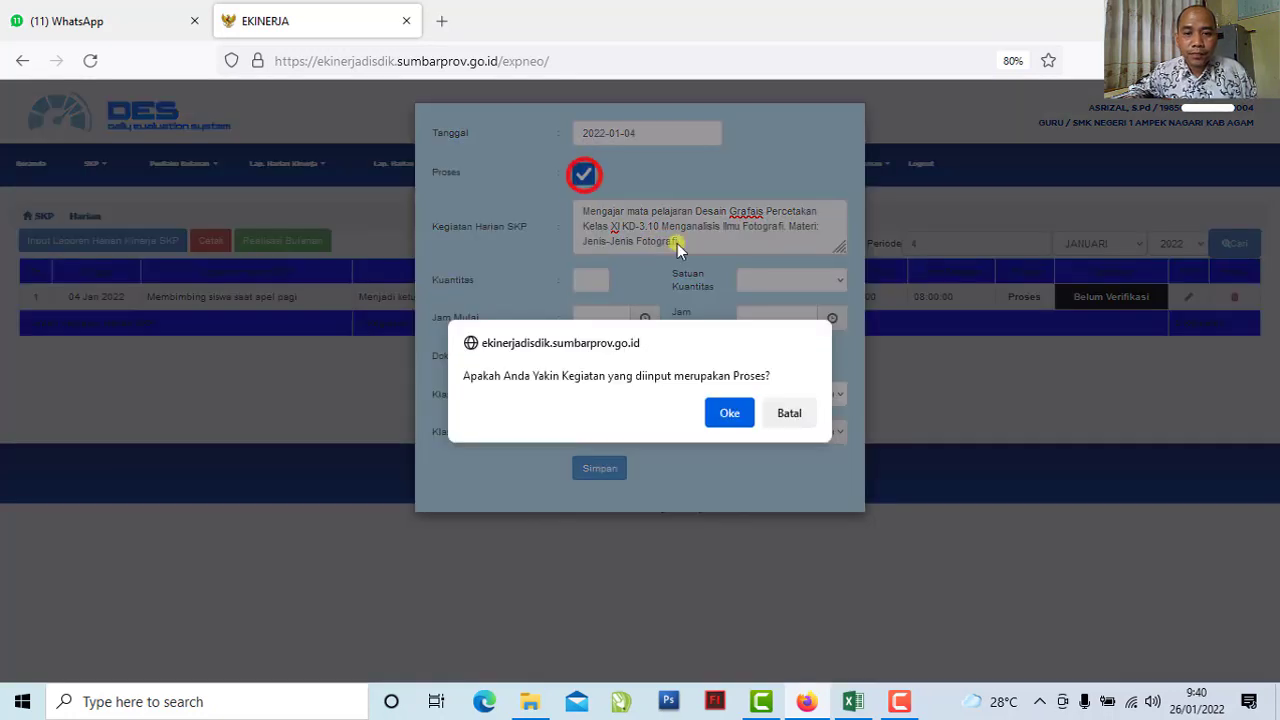
left_click(731, 409)
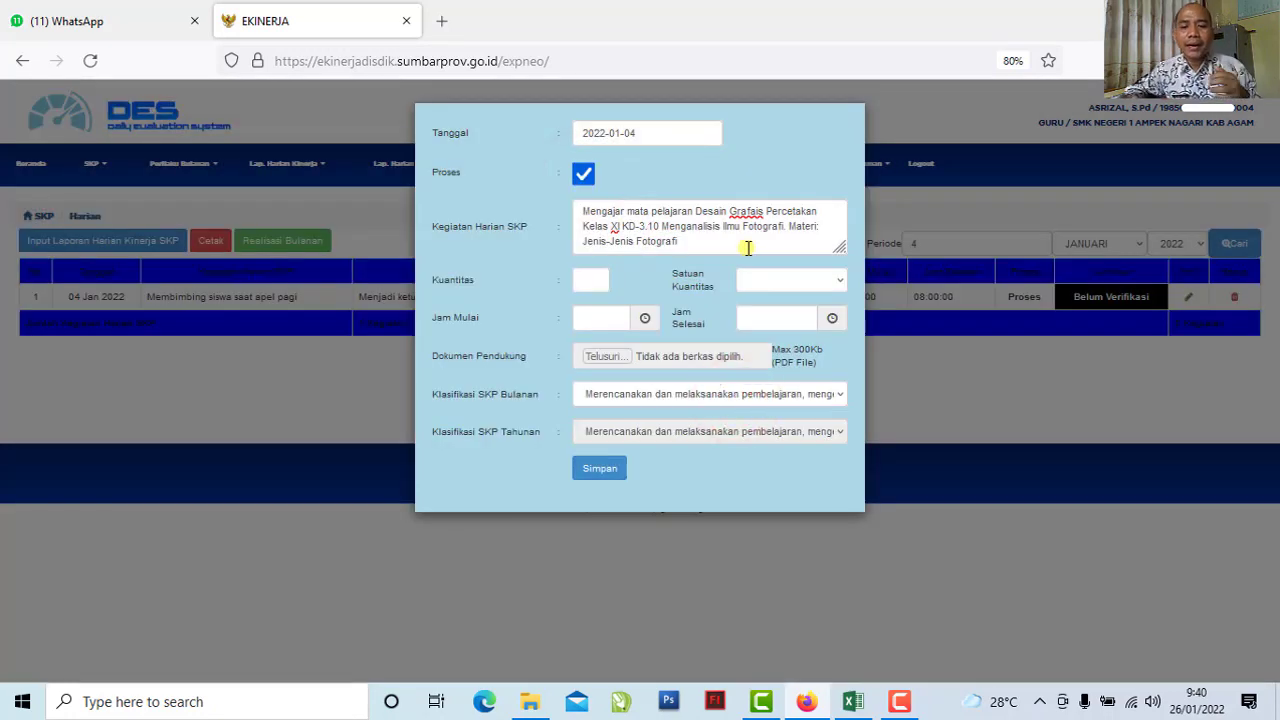
Check the teaching activity's classification in the Excel report, and set the EKINERJA entry's Kuantitas to 0 and Satuan Kuantitas to LPK
left_click(852, 701)
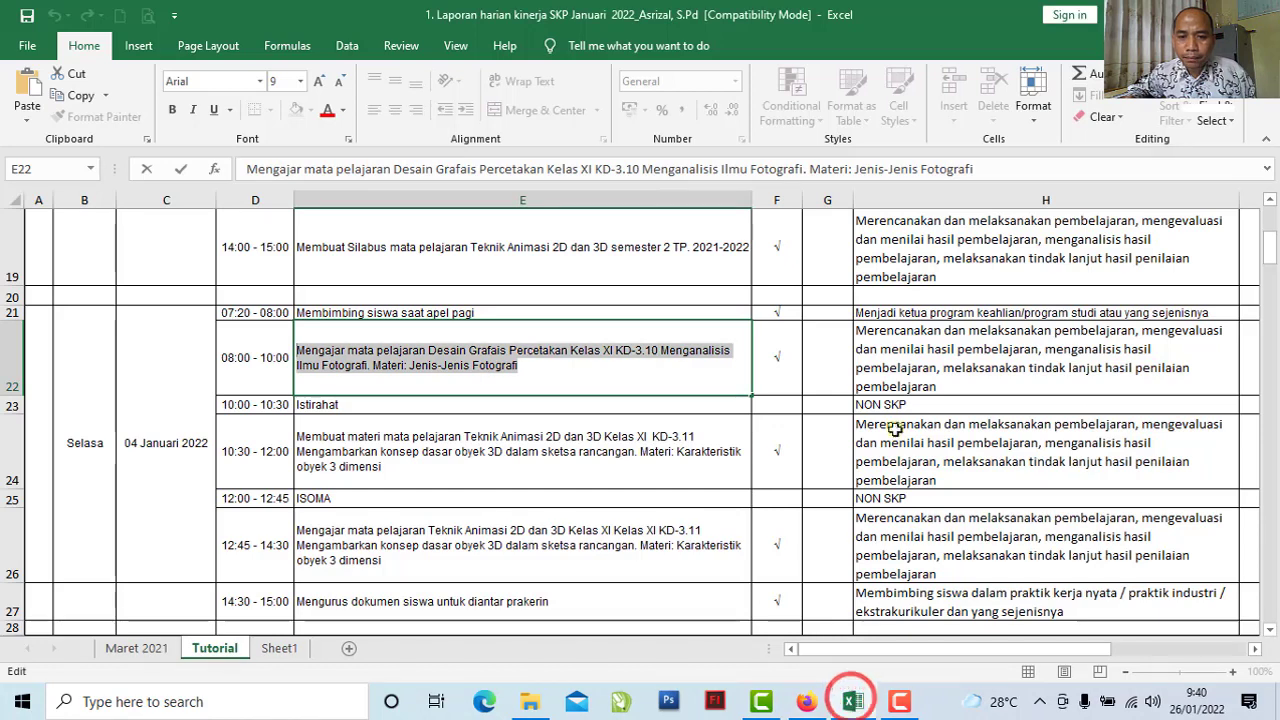
left_click(887, 362)
left_click(806, 701)
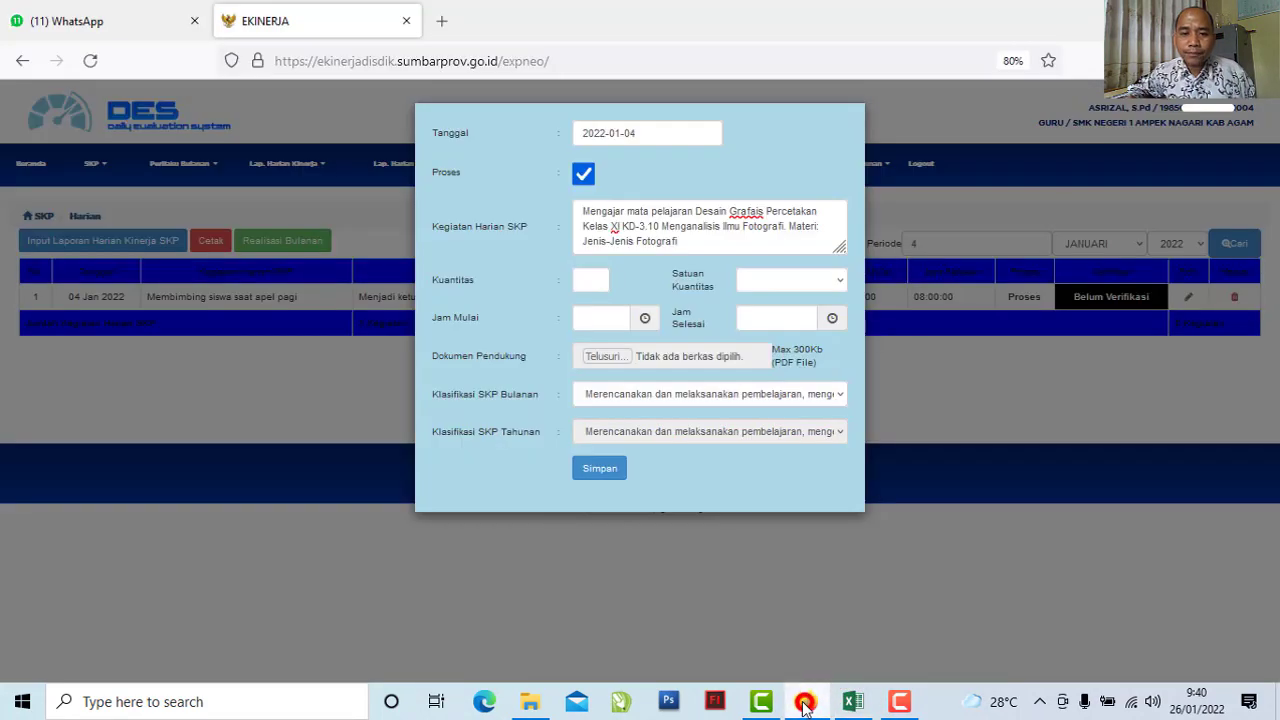
left_click(595, 284)
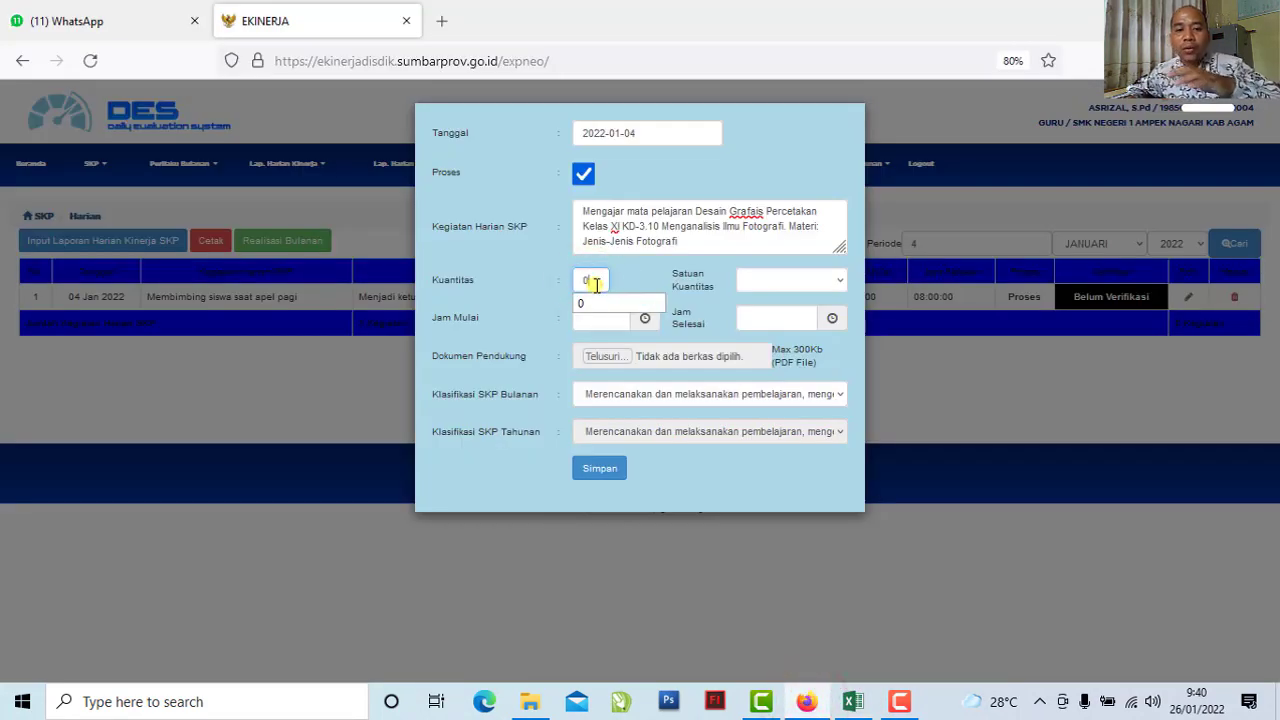
left_click(597, 302)
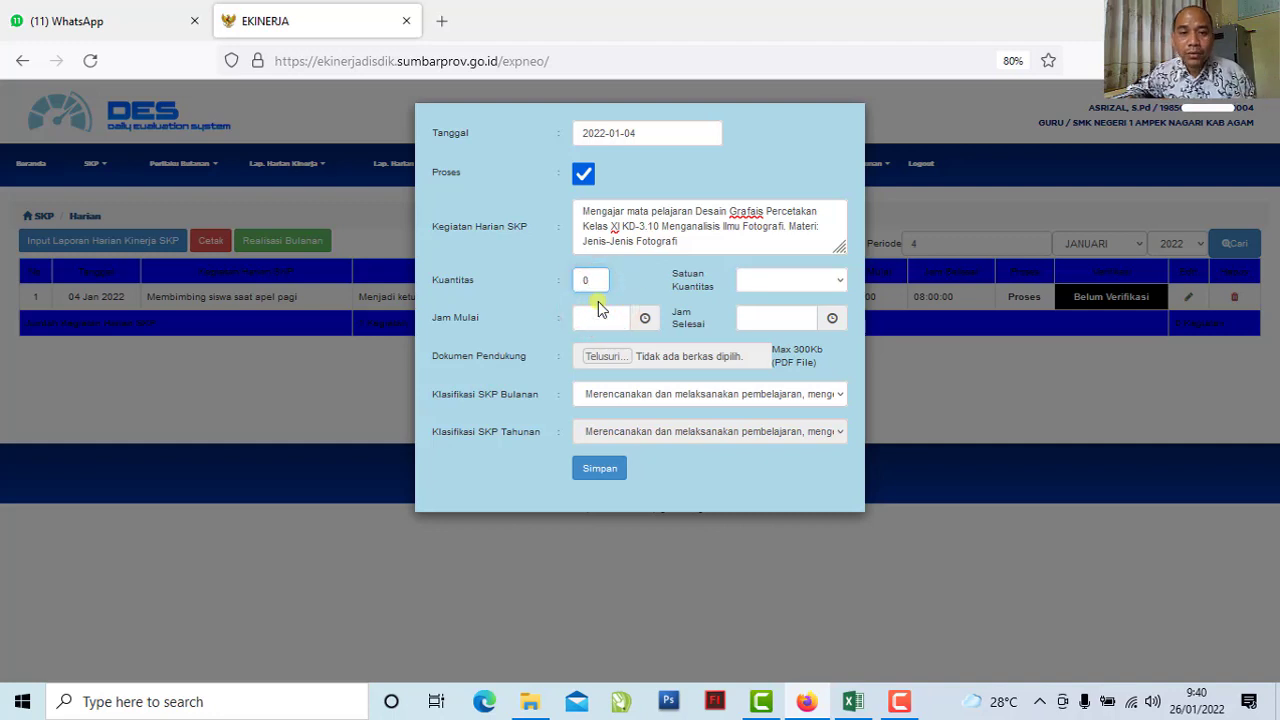
left_click(787, 281)
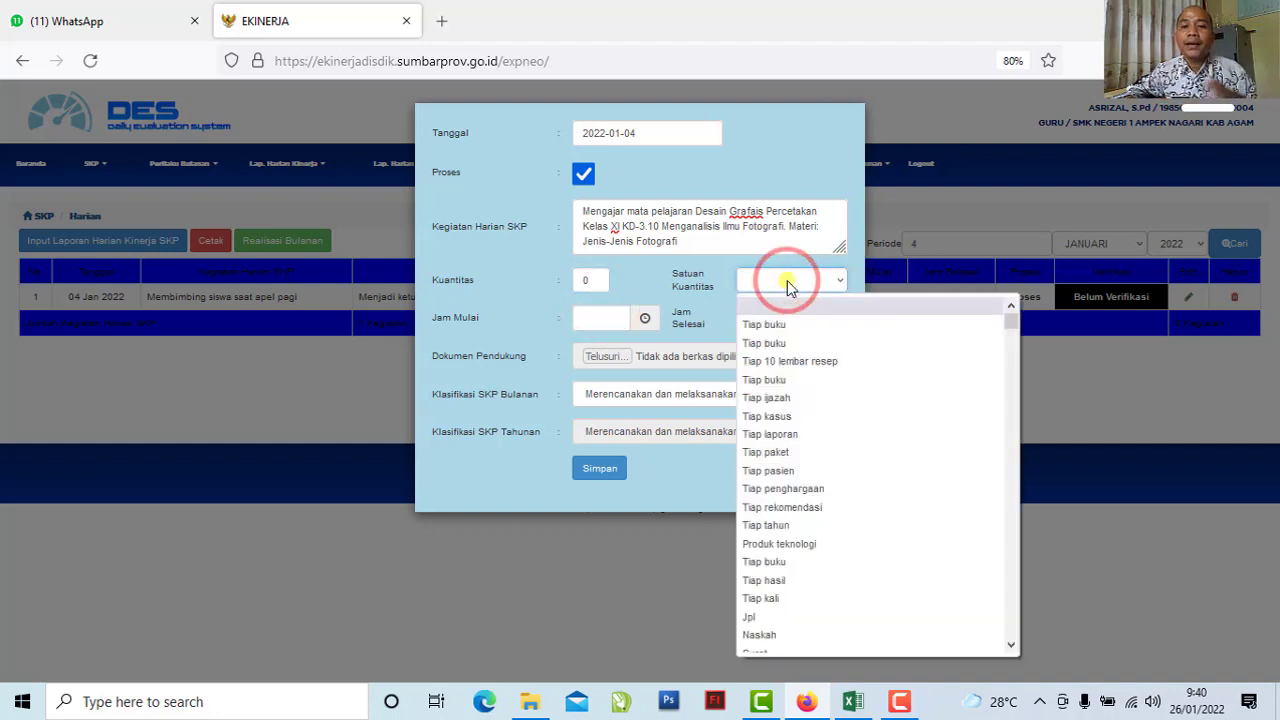
left_click(767, 632)
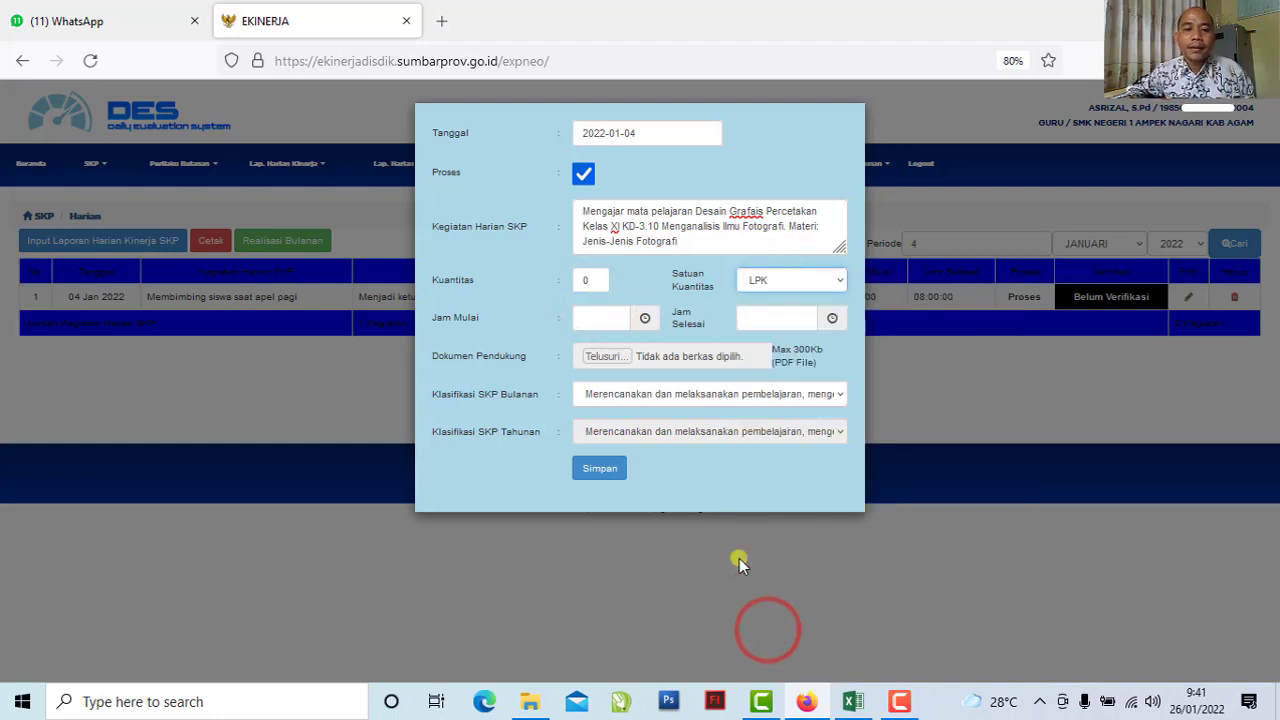
Check the teaching activity's hours in the Excel report and set the EKINERJA entry's Jam Mulai to 08:00 and Jam Selesai to 10:00
left_click(868, 702)
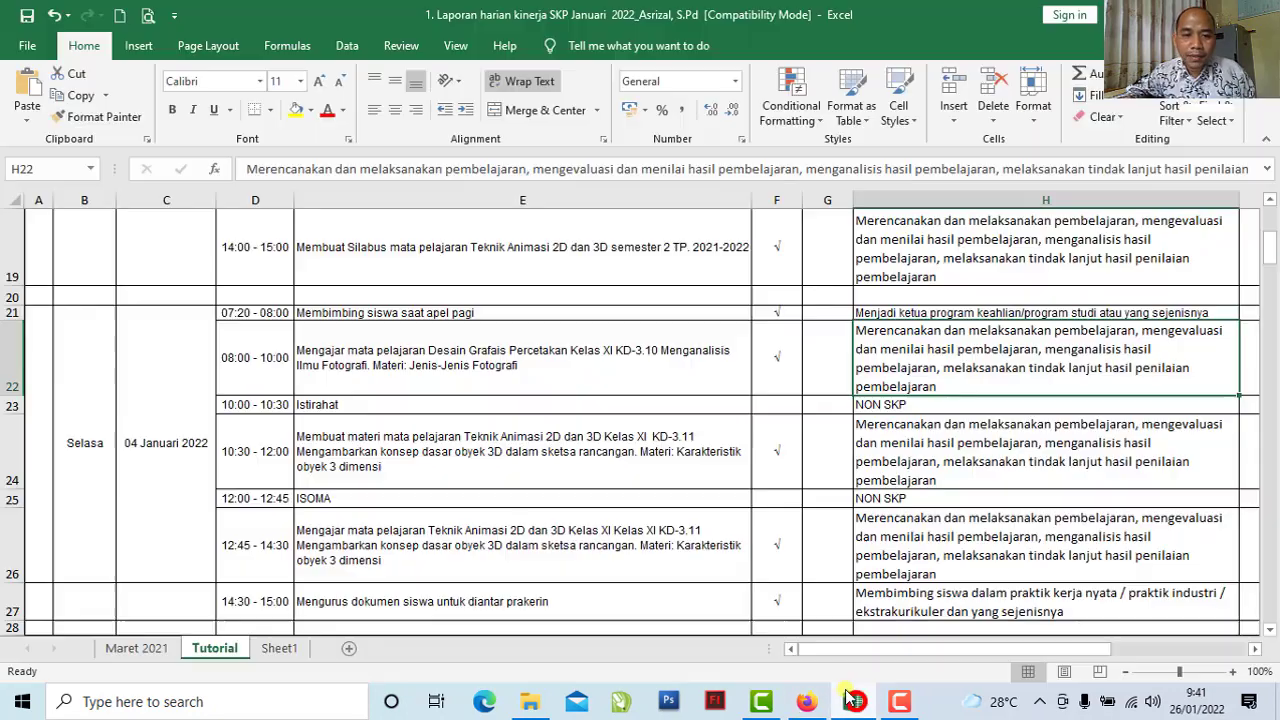
left_click(266, 375)
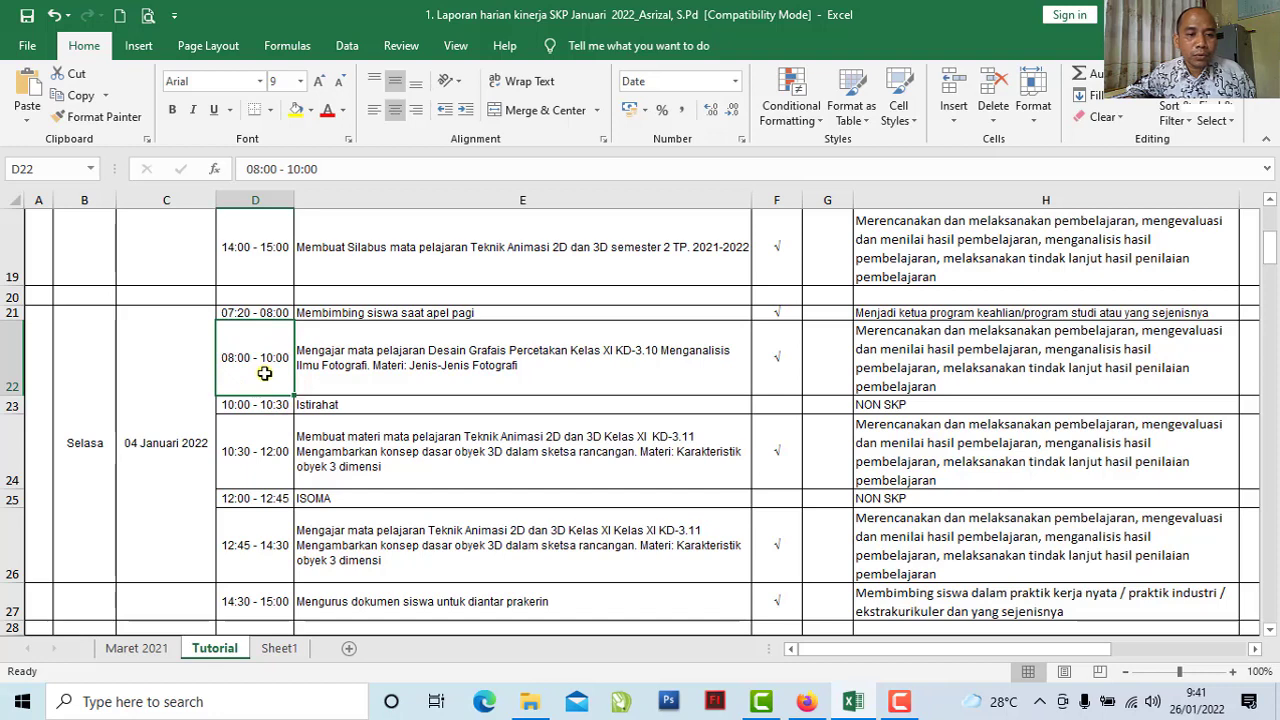
left_click(806, 702)
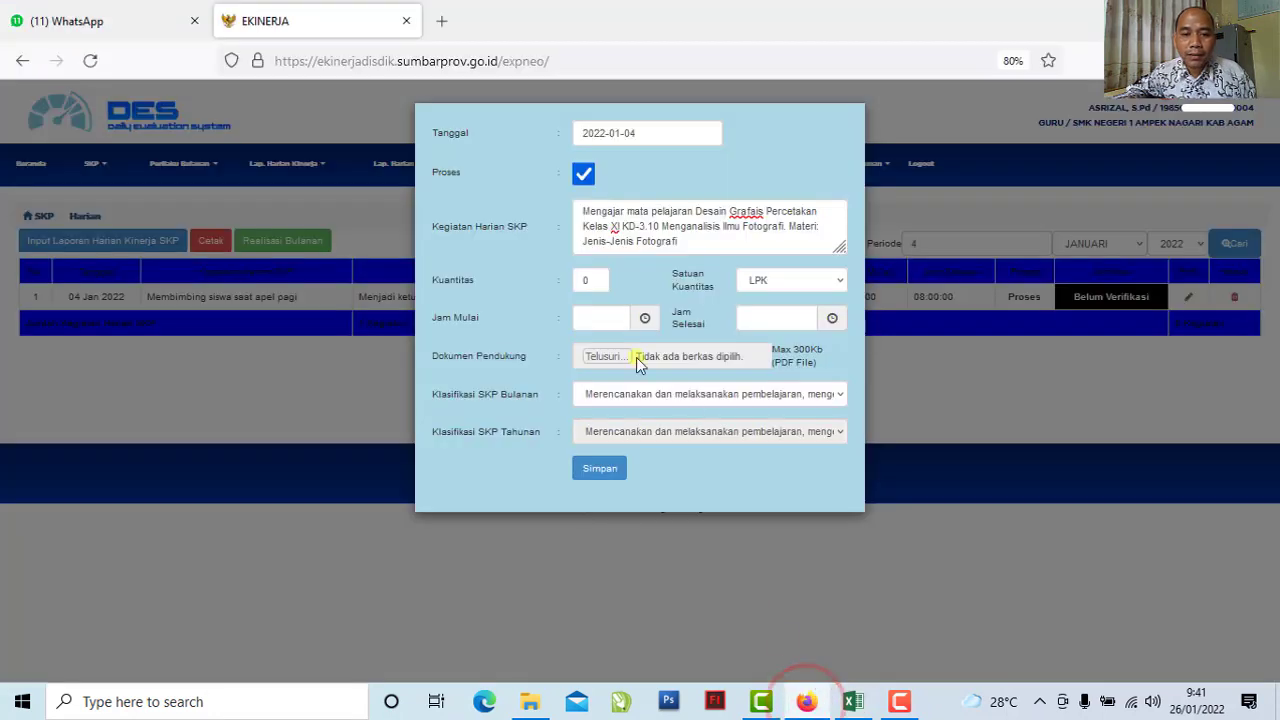
left_click(605, 320)
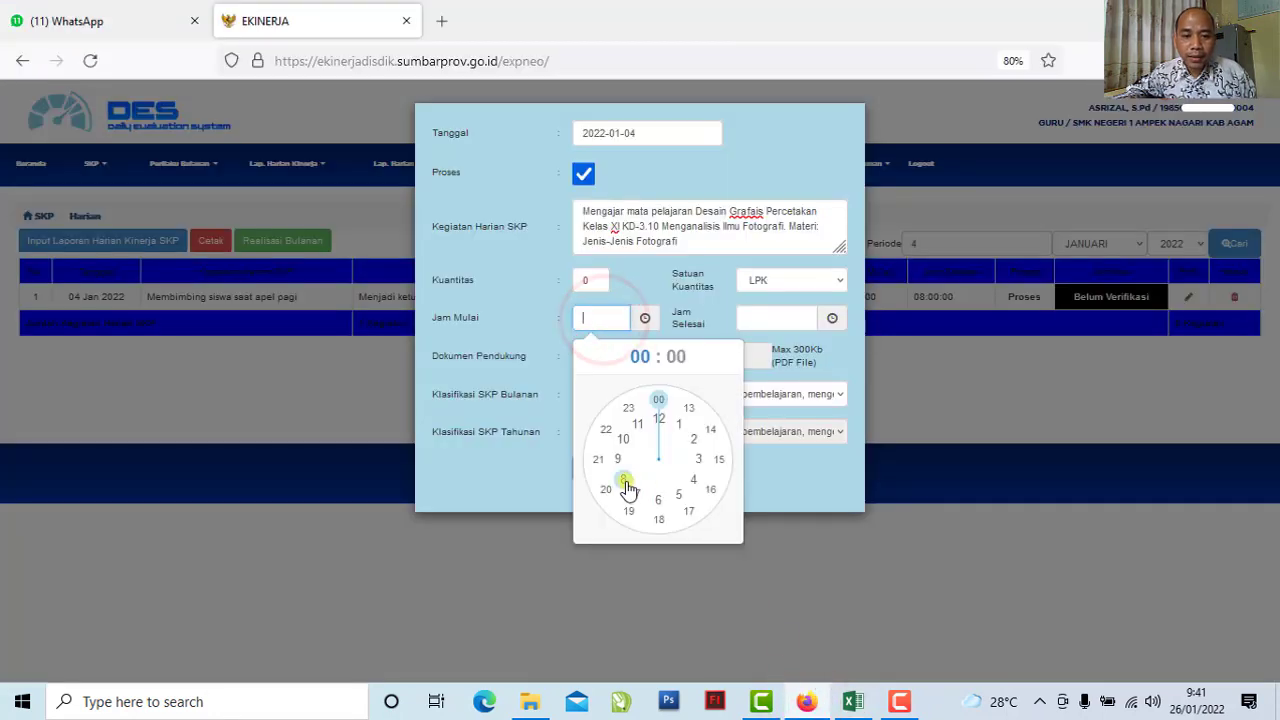
left_click(623, 481)
left_click(656, 400)
left_click(778, 318)
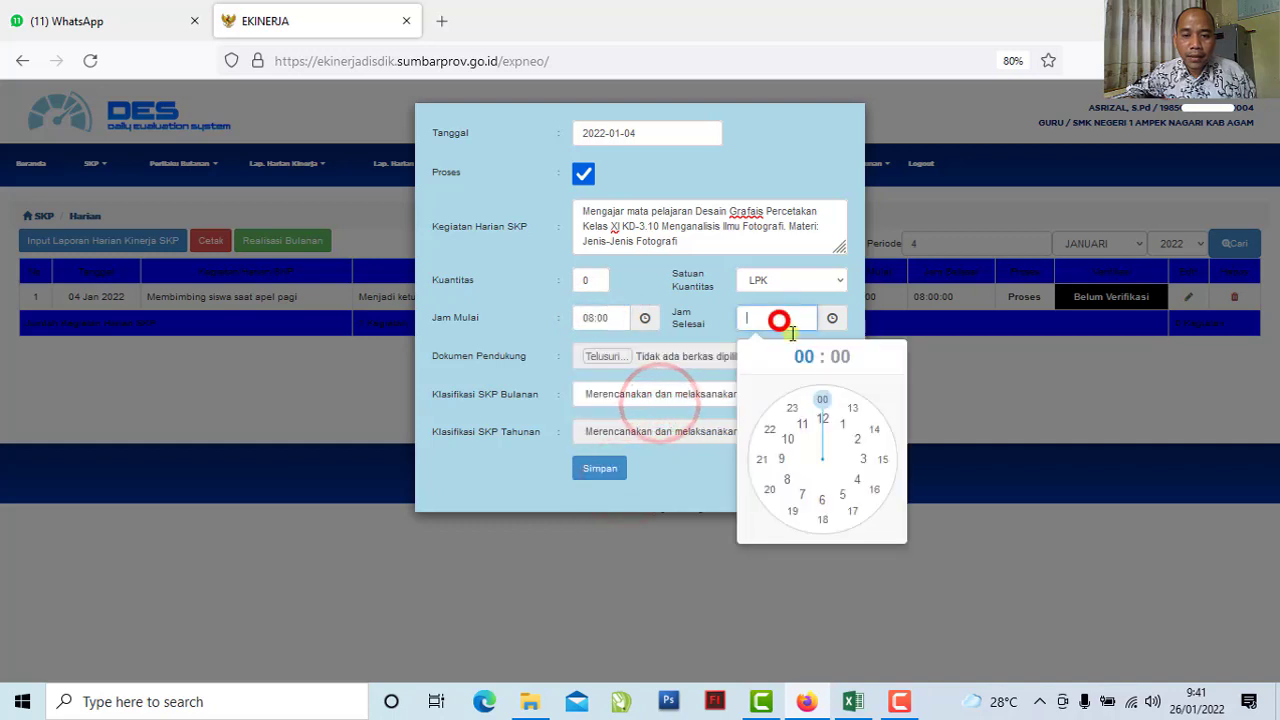
left_click(788, 440)
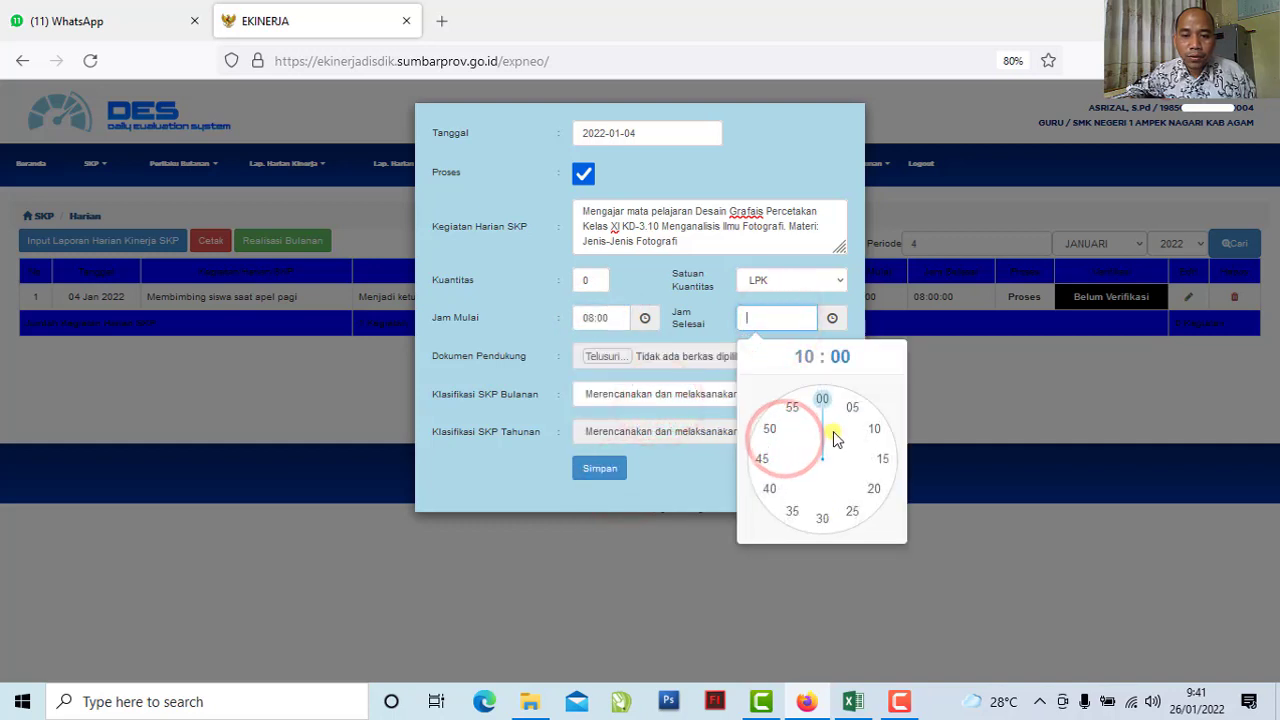
left_click(823, 403)
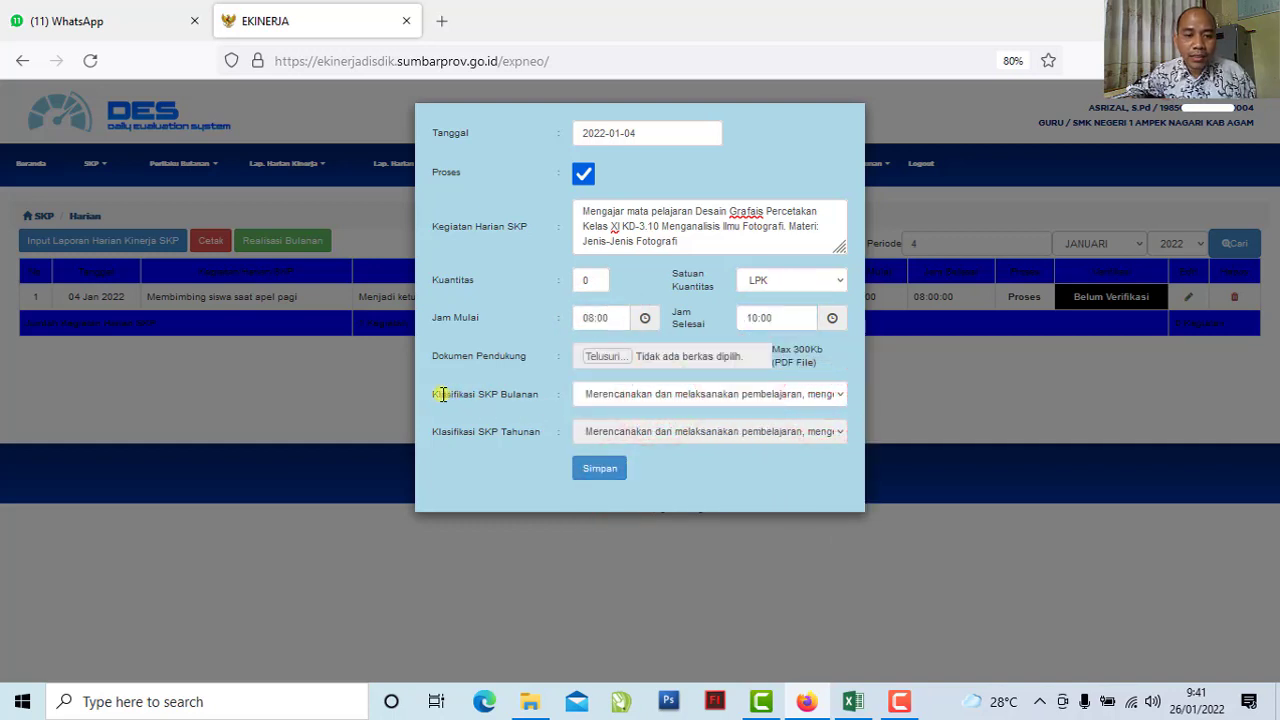
Check the teaching activity's classification in the Excel report and choose "Merencanakan dan melaksanakan pembelajaran..." as the EKINERJA entry's Klasifikasi SKP Bulanan
left_click_drag(467, 395, 543, 400)
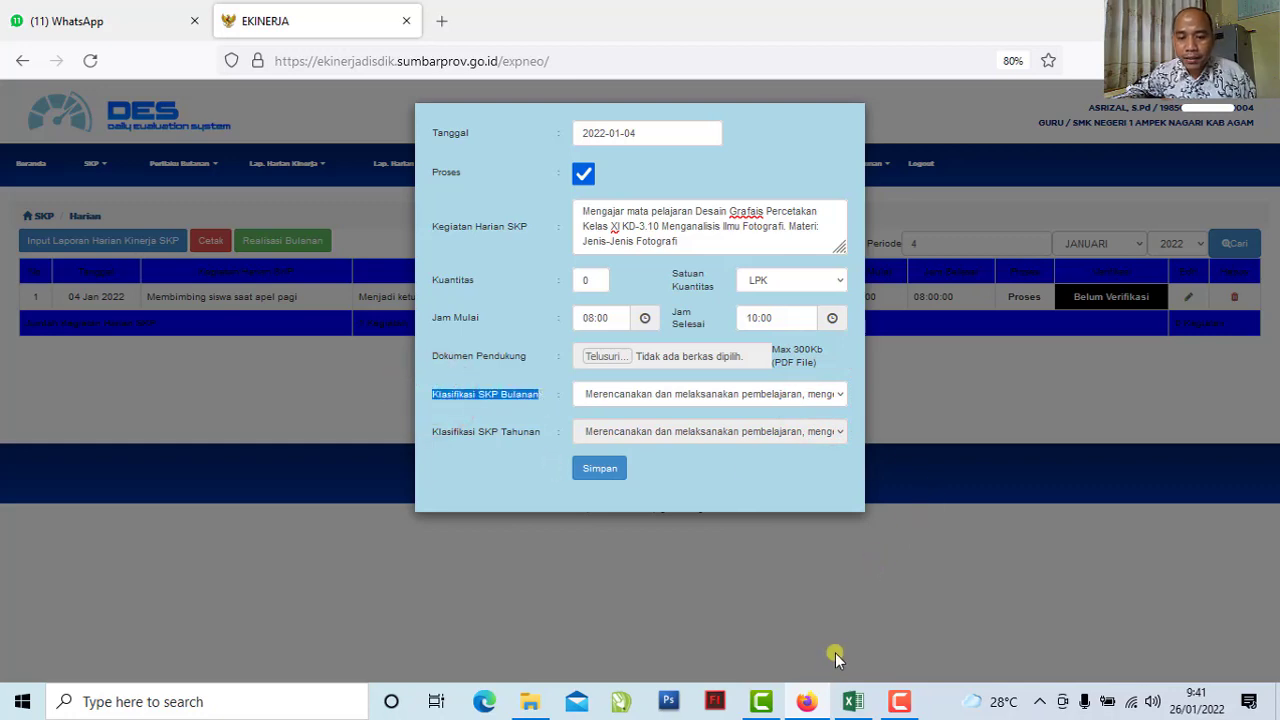
left_click(853, 705)
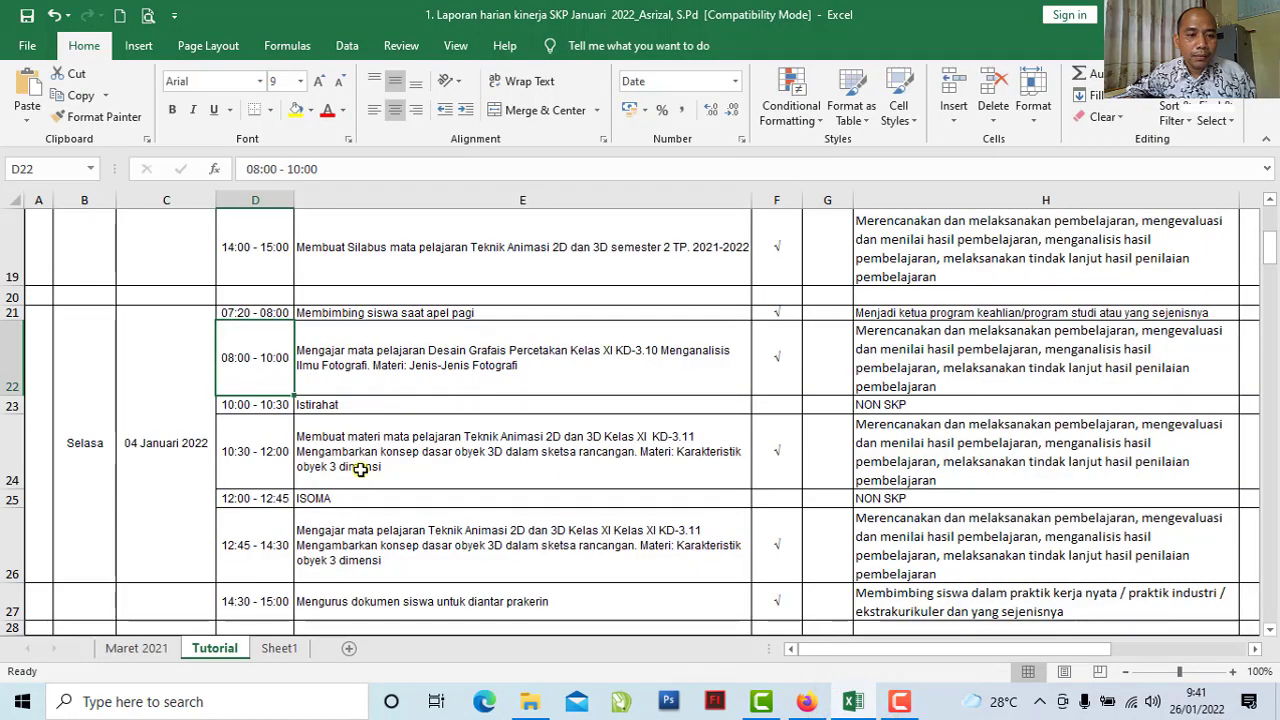
left_click(528, 366)
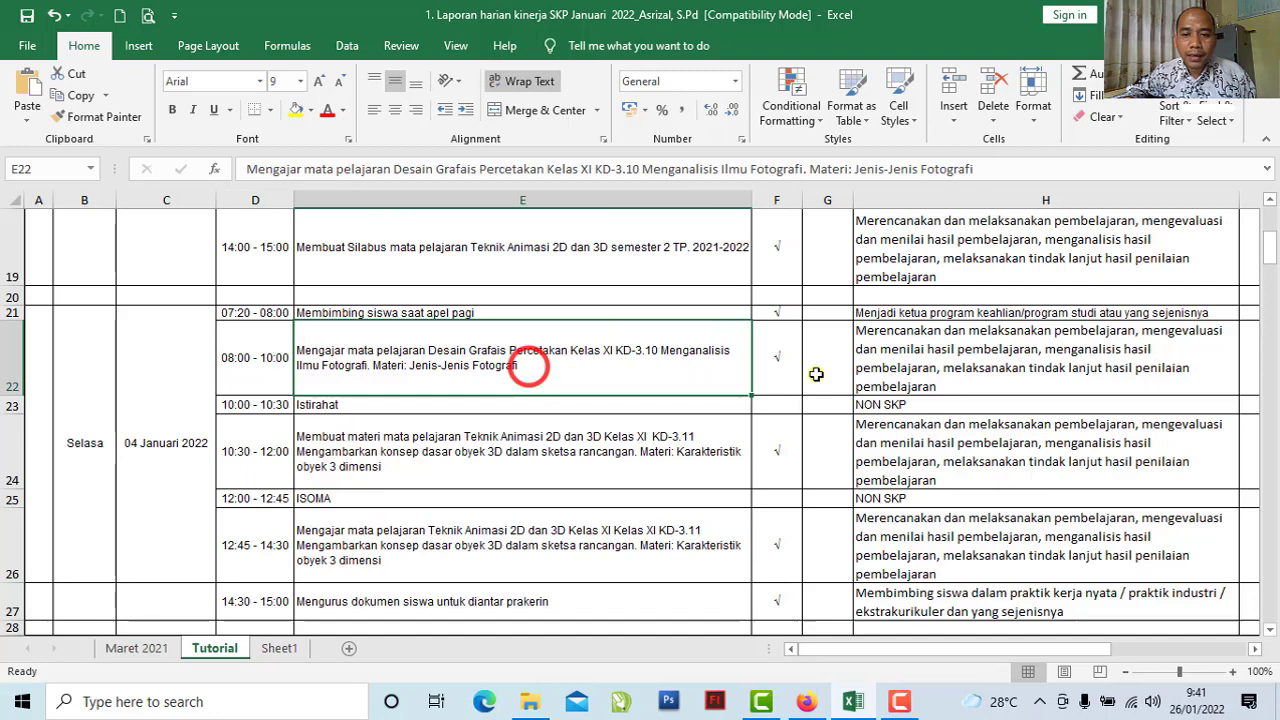
left_click(900, 354)
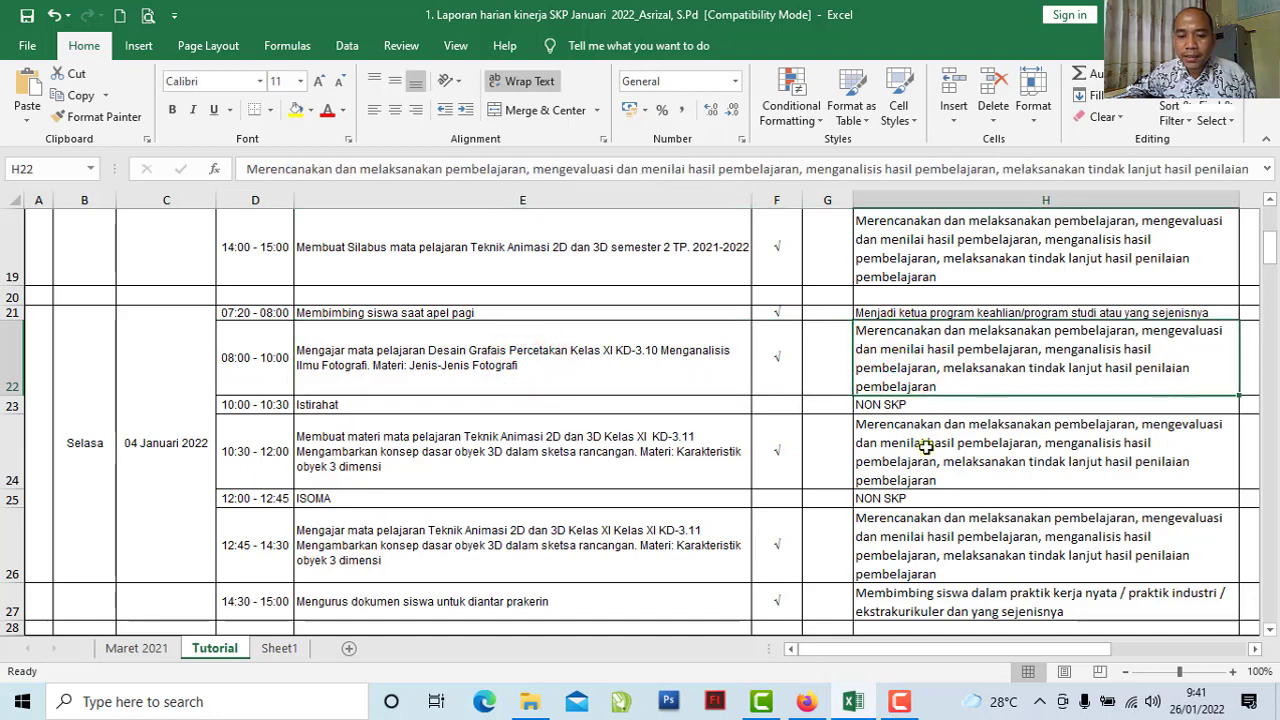
left_click(808, 705)
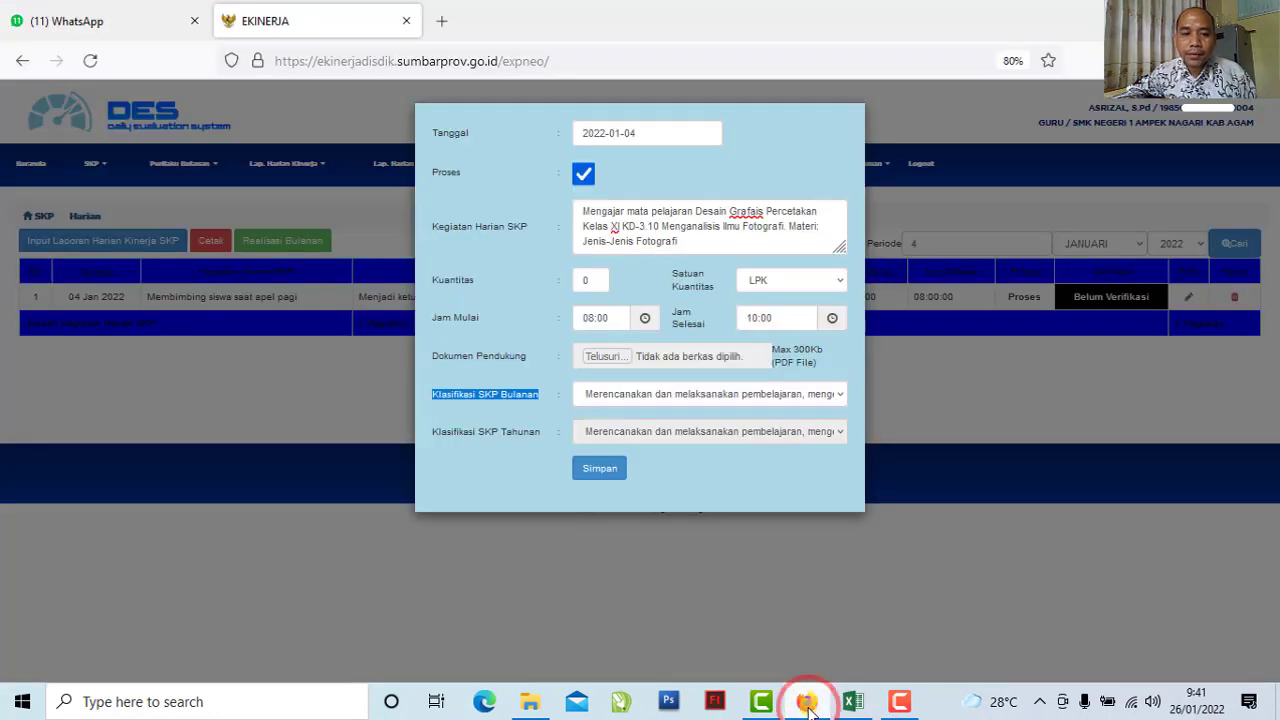
left_click(839, 396)
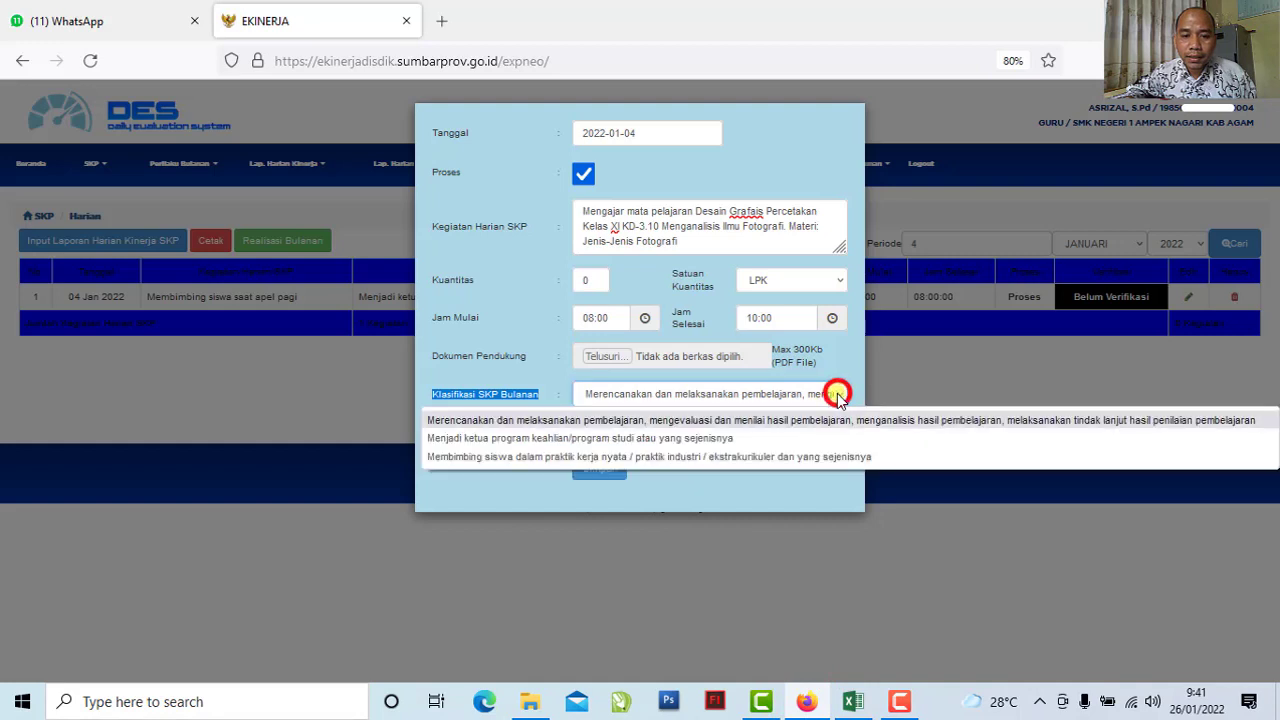
left_click(519, 423)
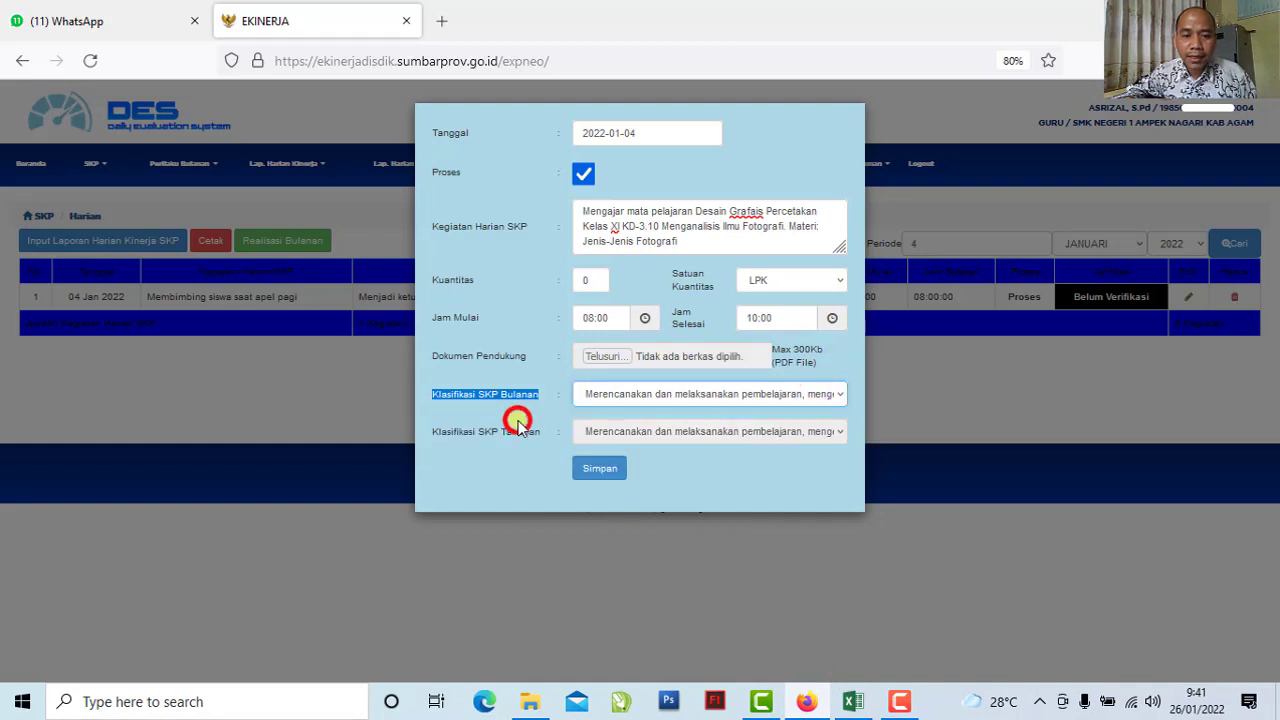
left_click_drag(429, 432, 544, 434)
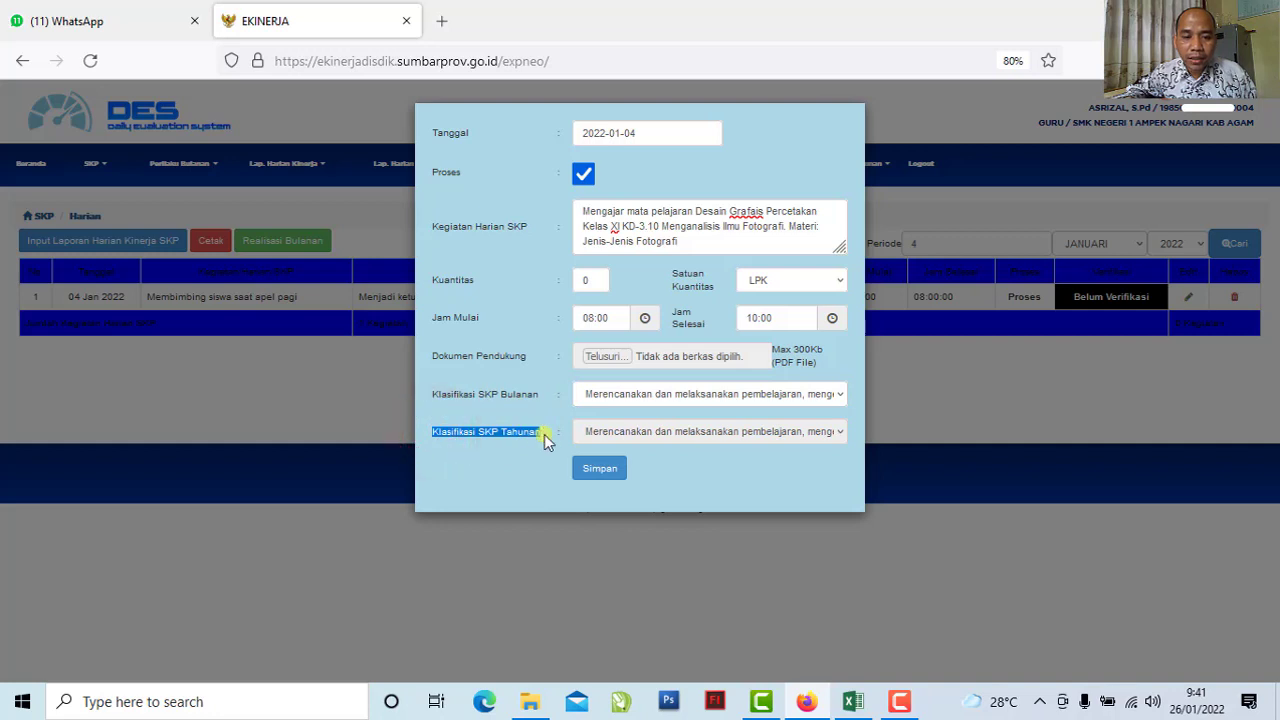
Save the teaching activity entry, confirm processing it, and review its Kegiatan Harian SKP and SKP Bulanan texts in the daily list
left_click(616, 478)
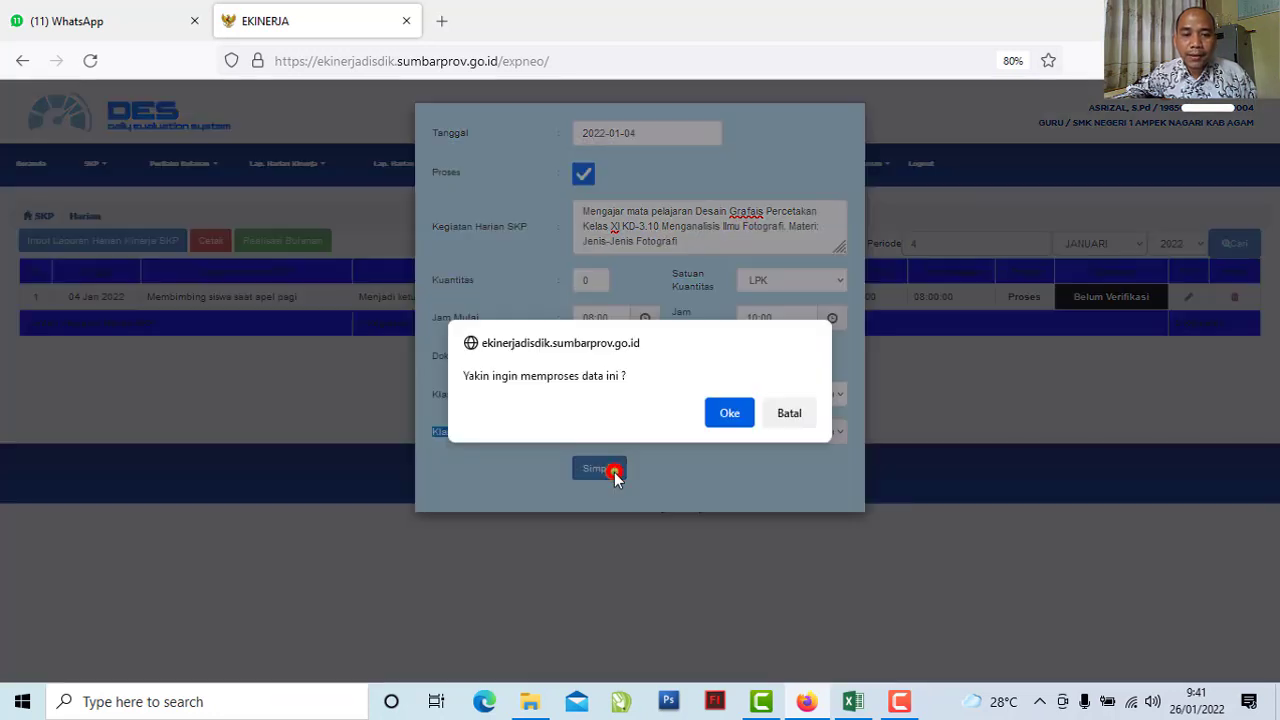
left_click(726, 414)
left_click(786, 434)
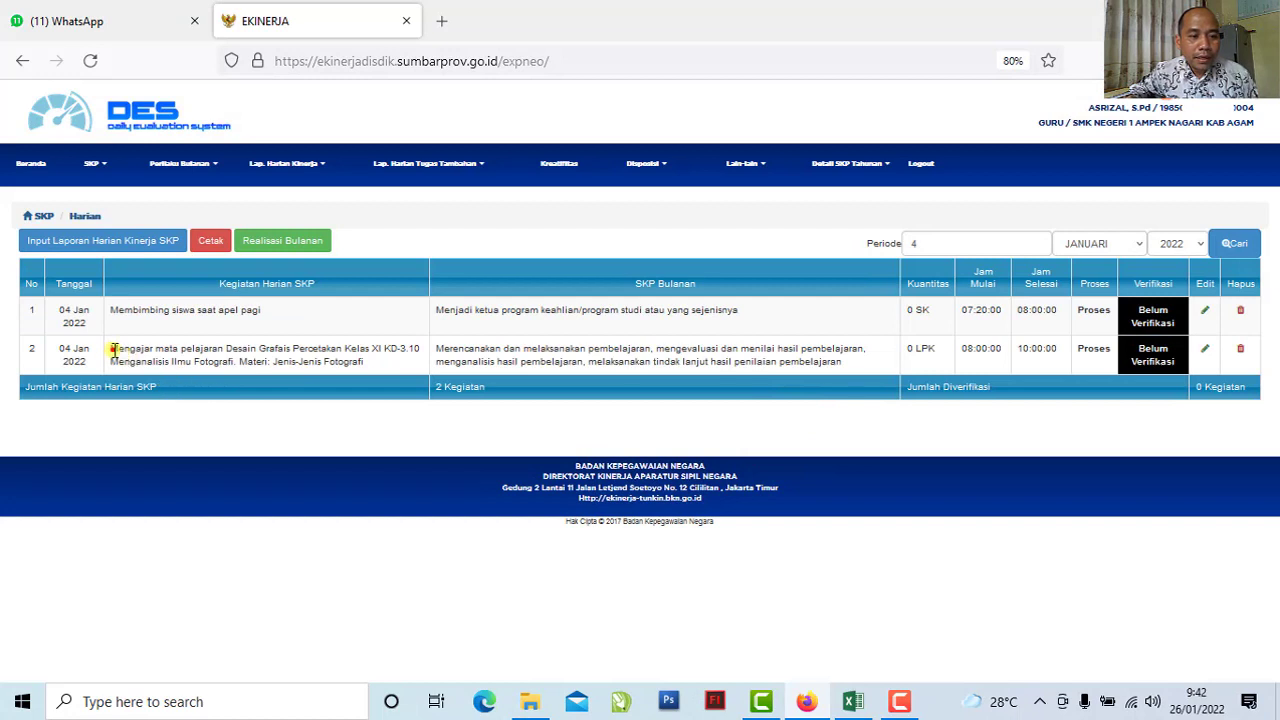
left_click_drag(113, 349, 380, 373)
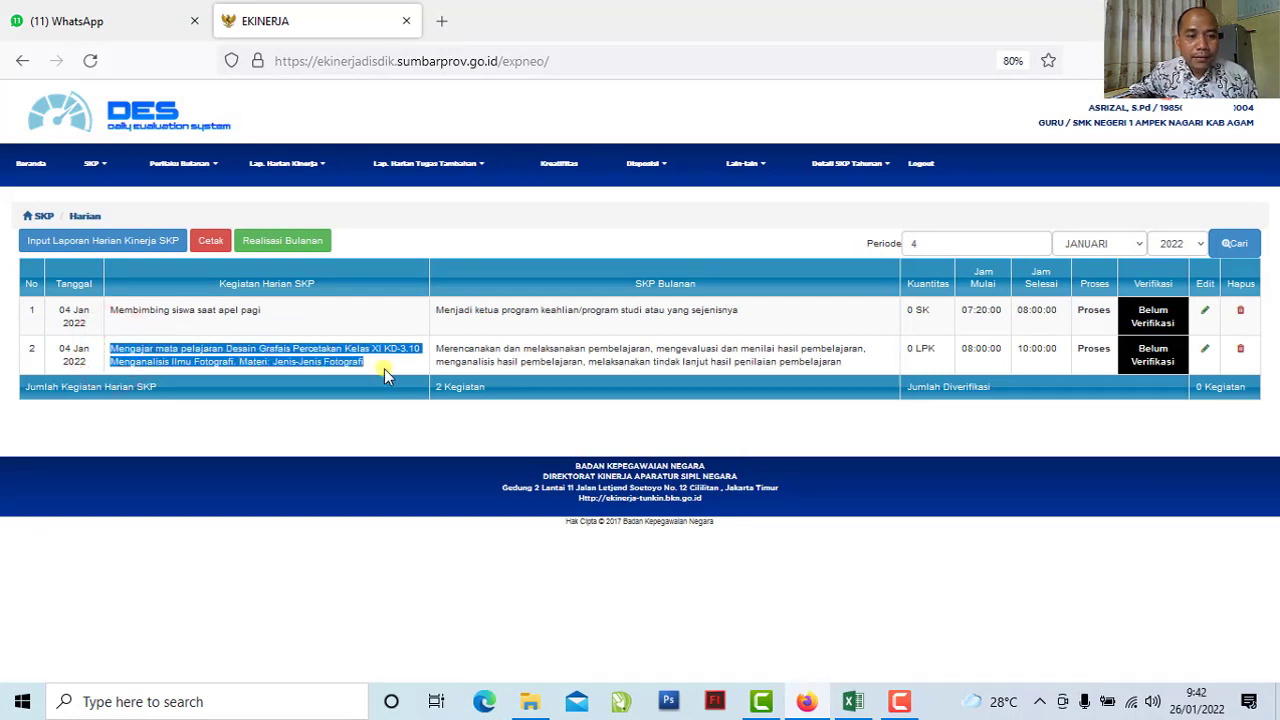
left_click(441, 349)
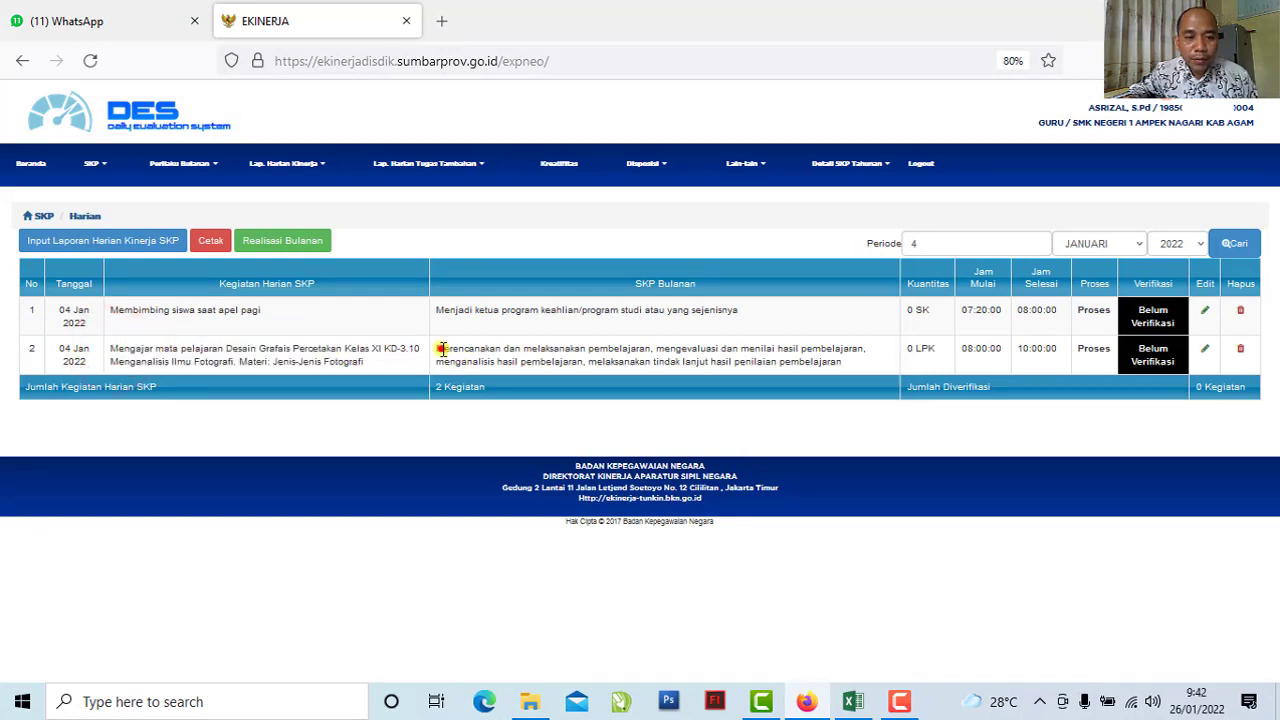
left_click_drag(441, 349, 757, 362)
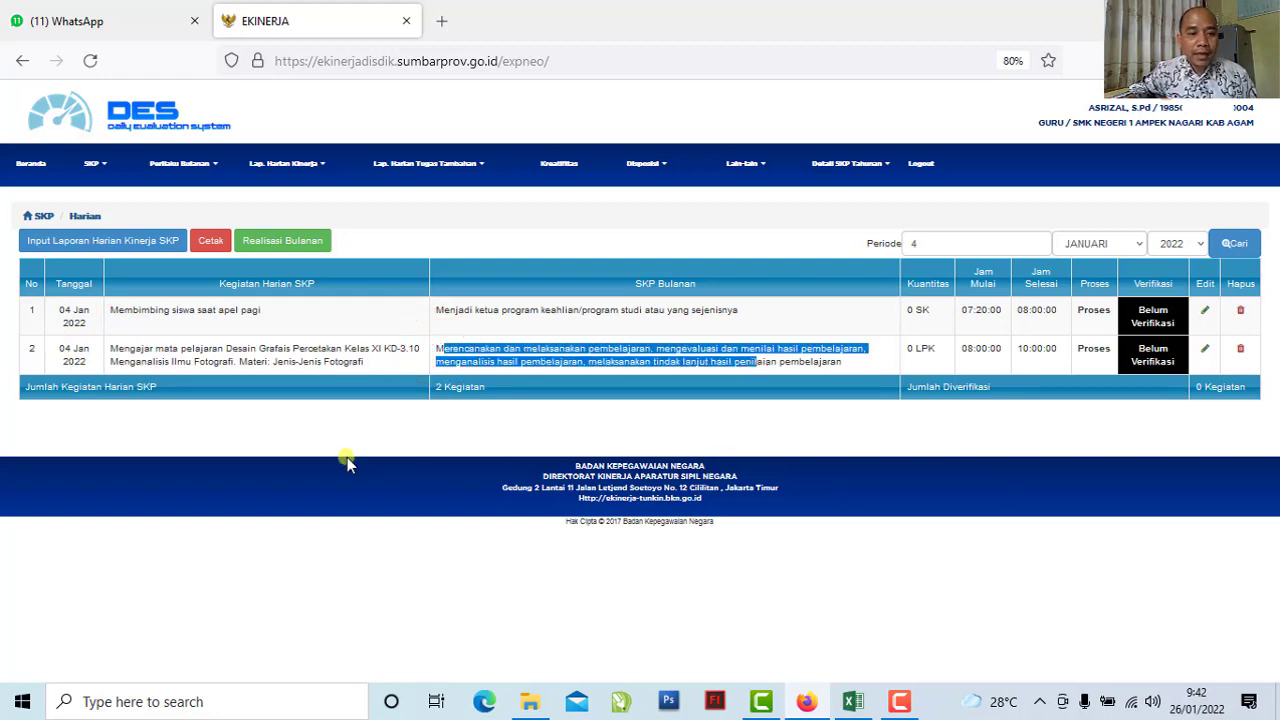
Start a new daily SKP performance report entry and set its Tanggal to 2022-01-04
left_click(116, 244)
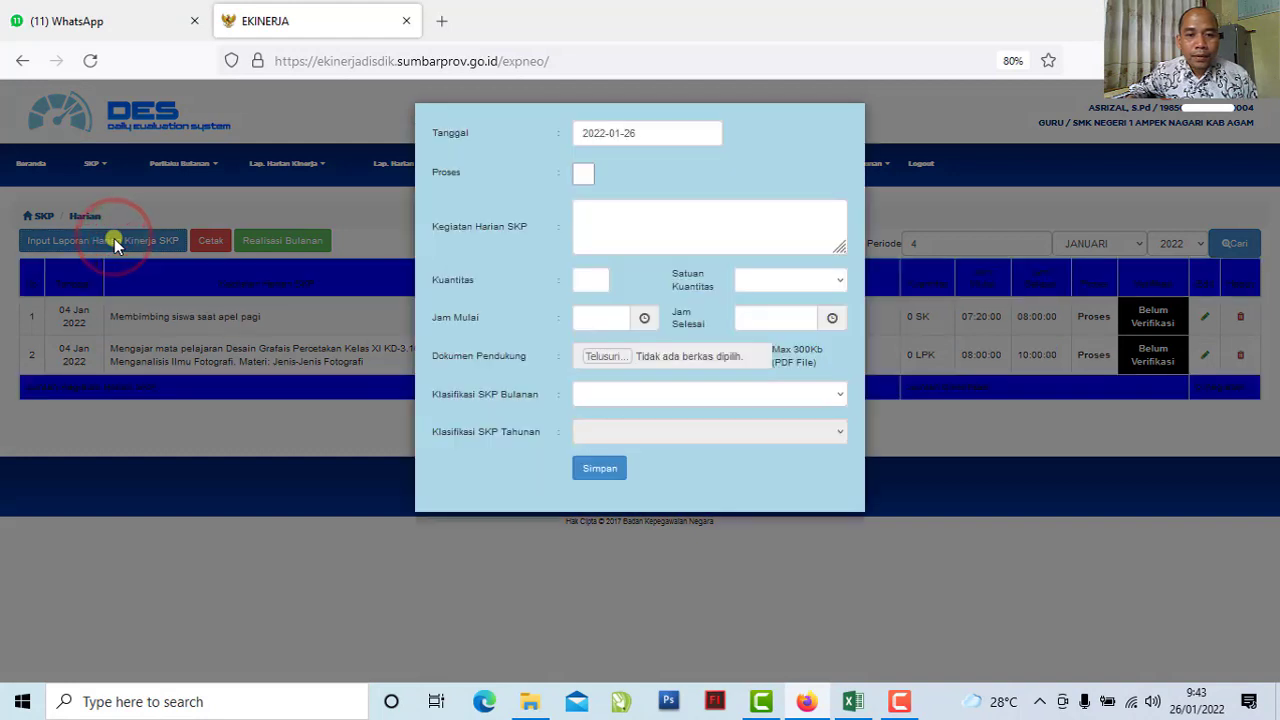
left_click(674, 139)
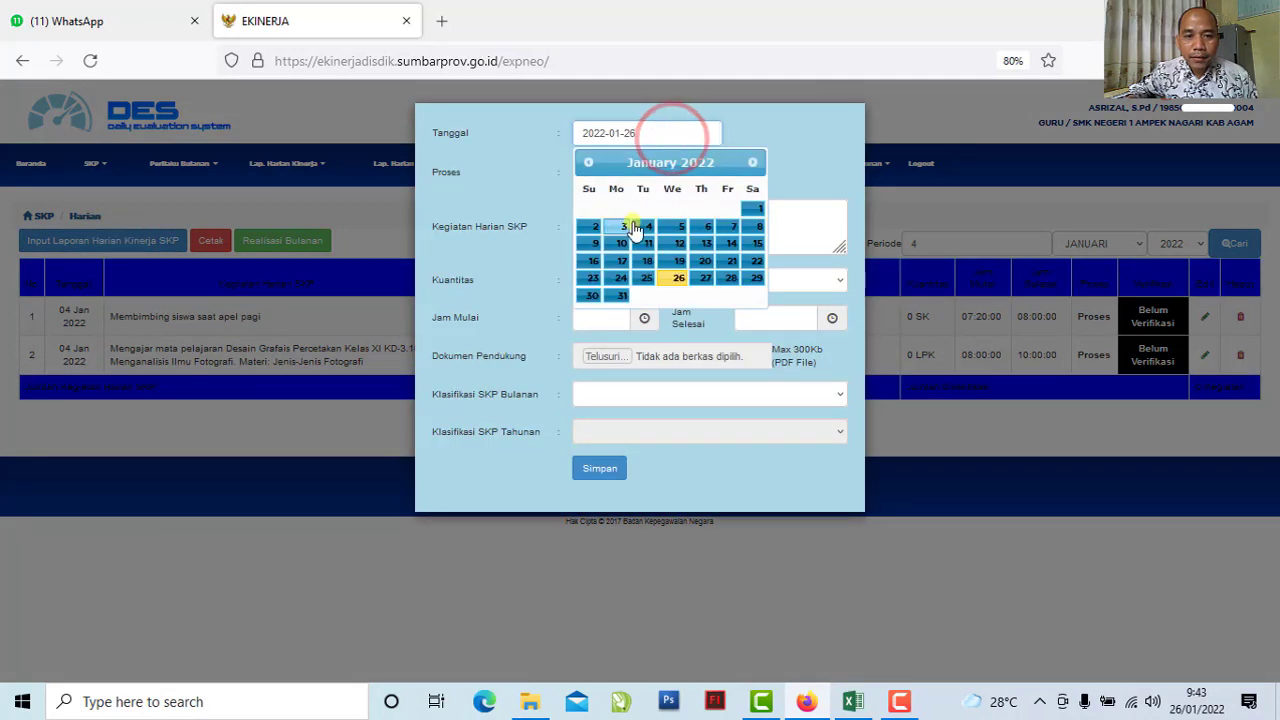
left_click(640, 222)
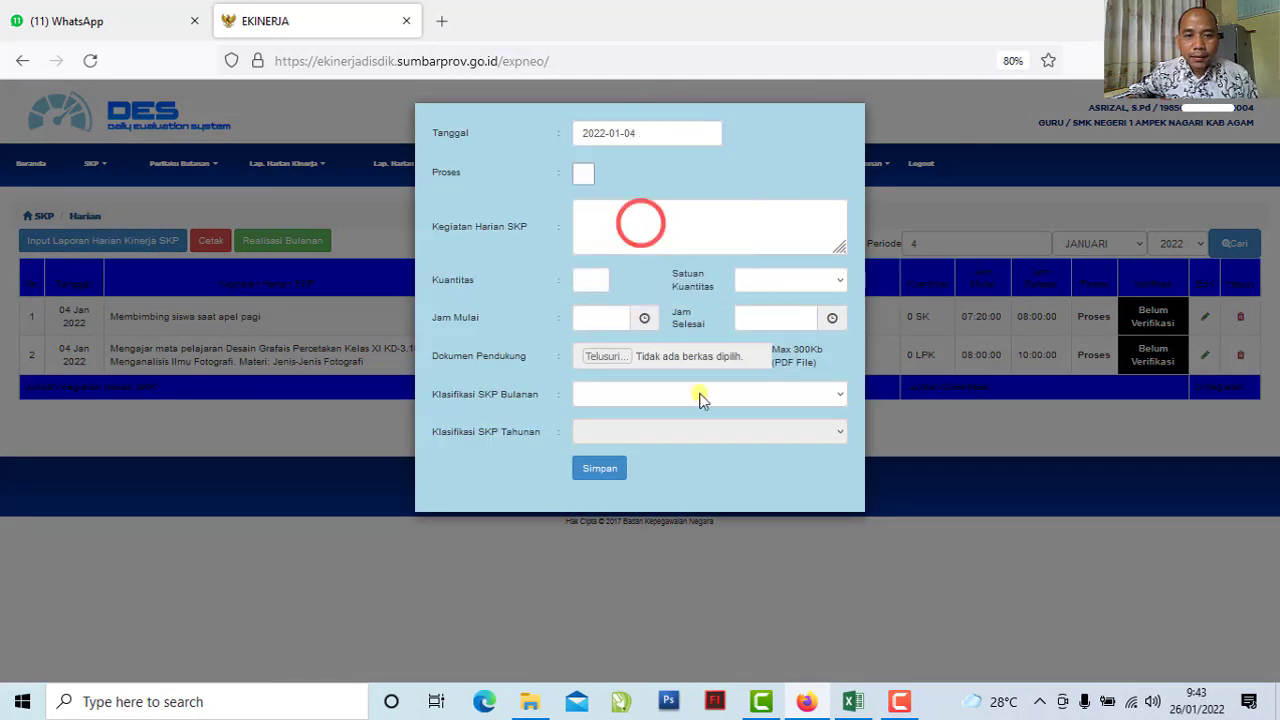
left_click(665, 184)
Switch to the Excel report and copy the 10:30 - 12:00 activity text of 04 Januari 2022, about preparing Teknik Animasi 2D dan 3D material
left_click(864, 704)
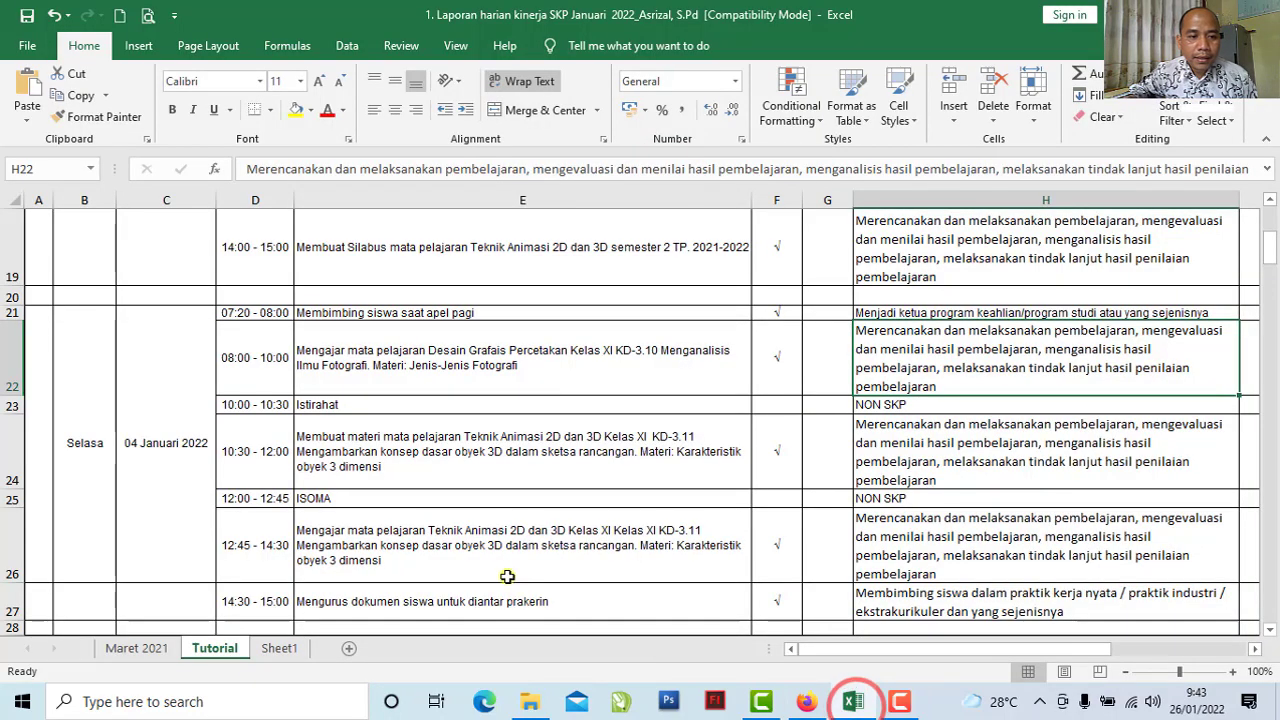
left_click(371, 378)
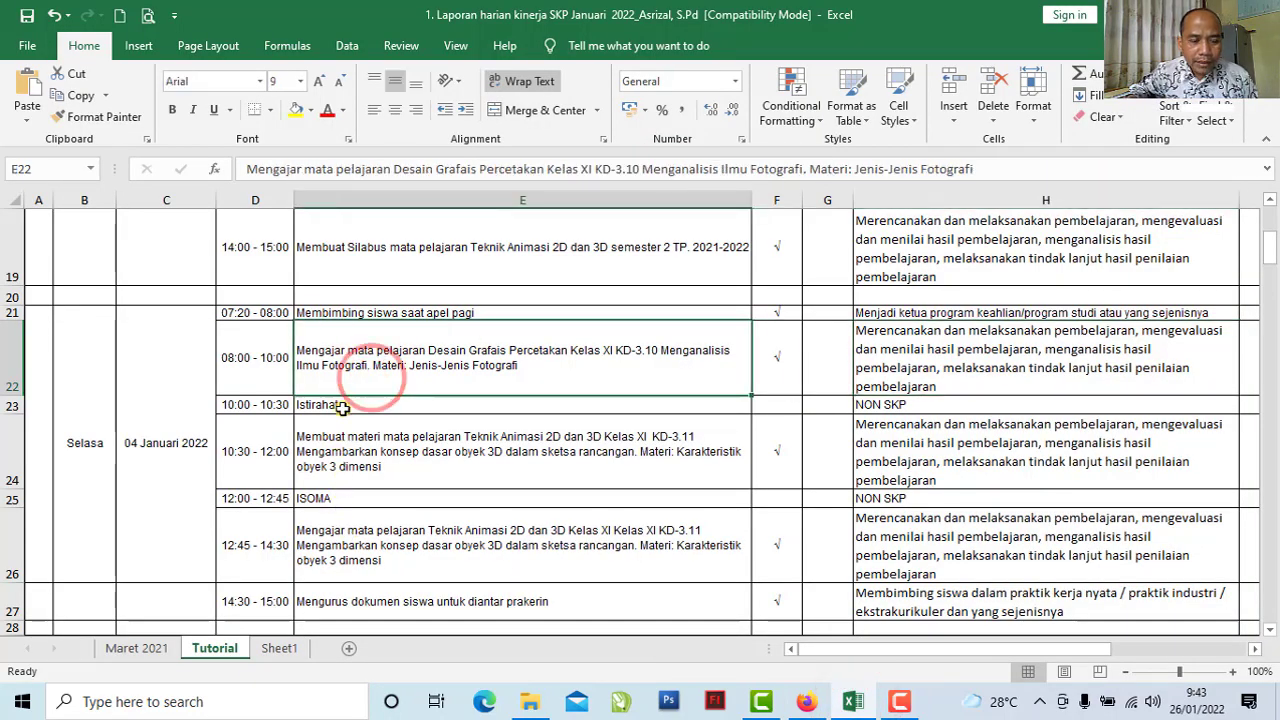
left_click(343, 408)
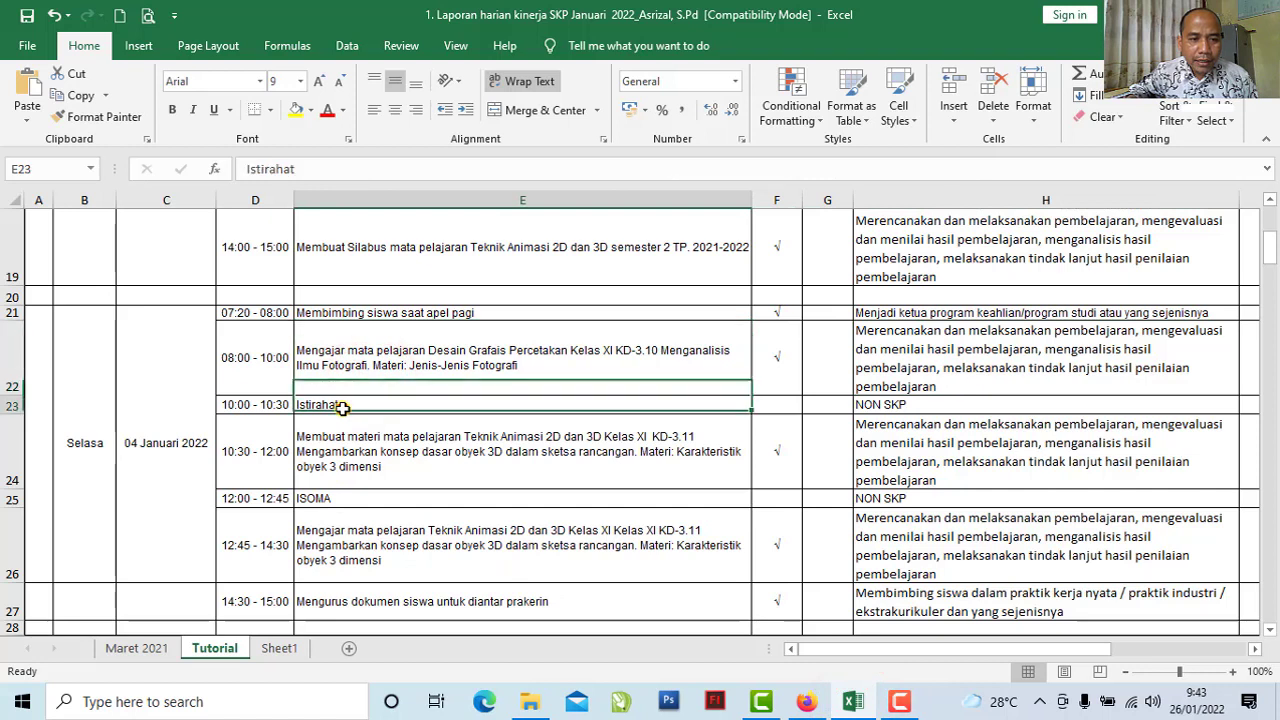
left_click(371, 452)
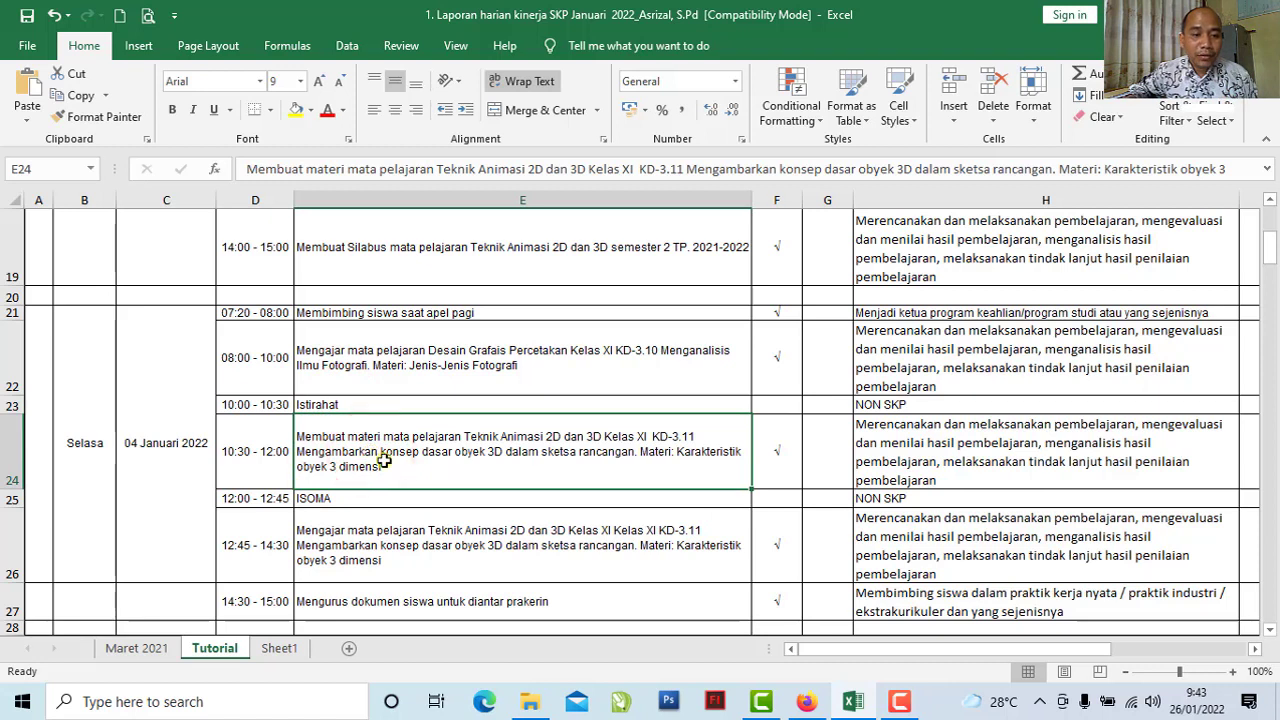
double_click(389, 466)
left_click_drag(405, 470, 301, 437)
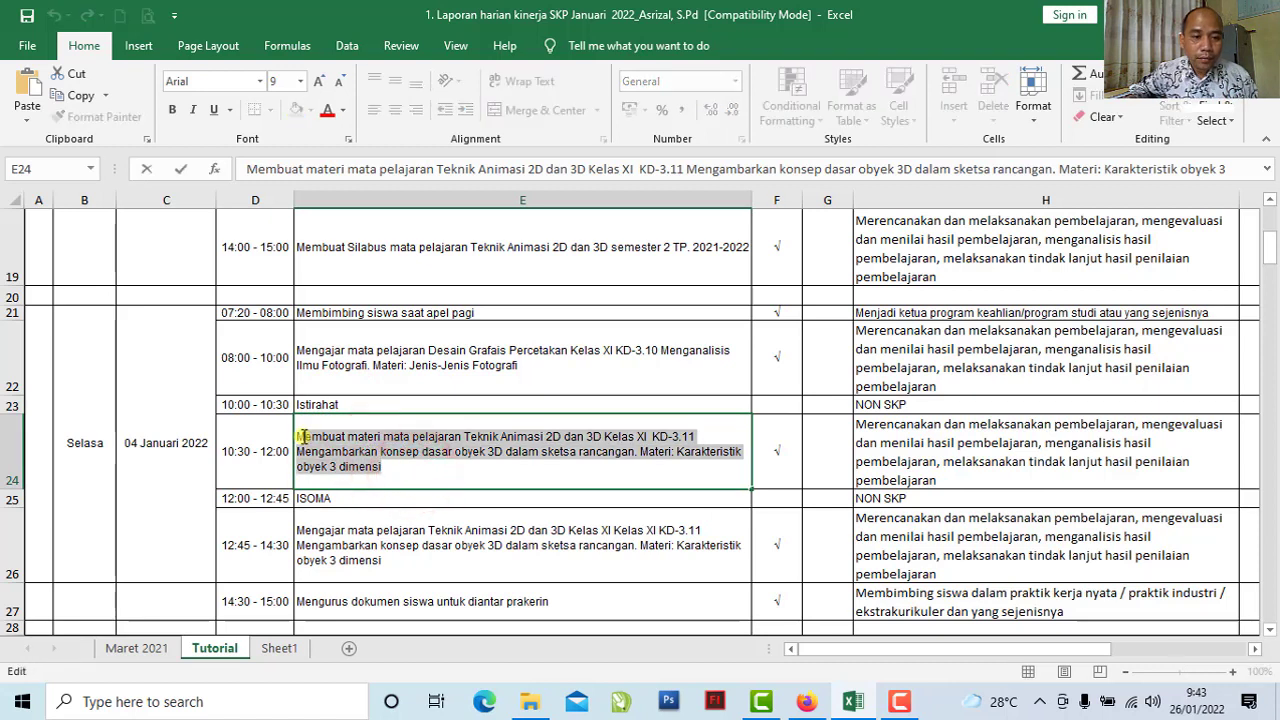
left_click(78, 95)
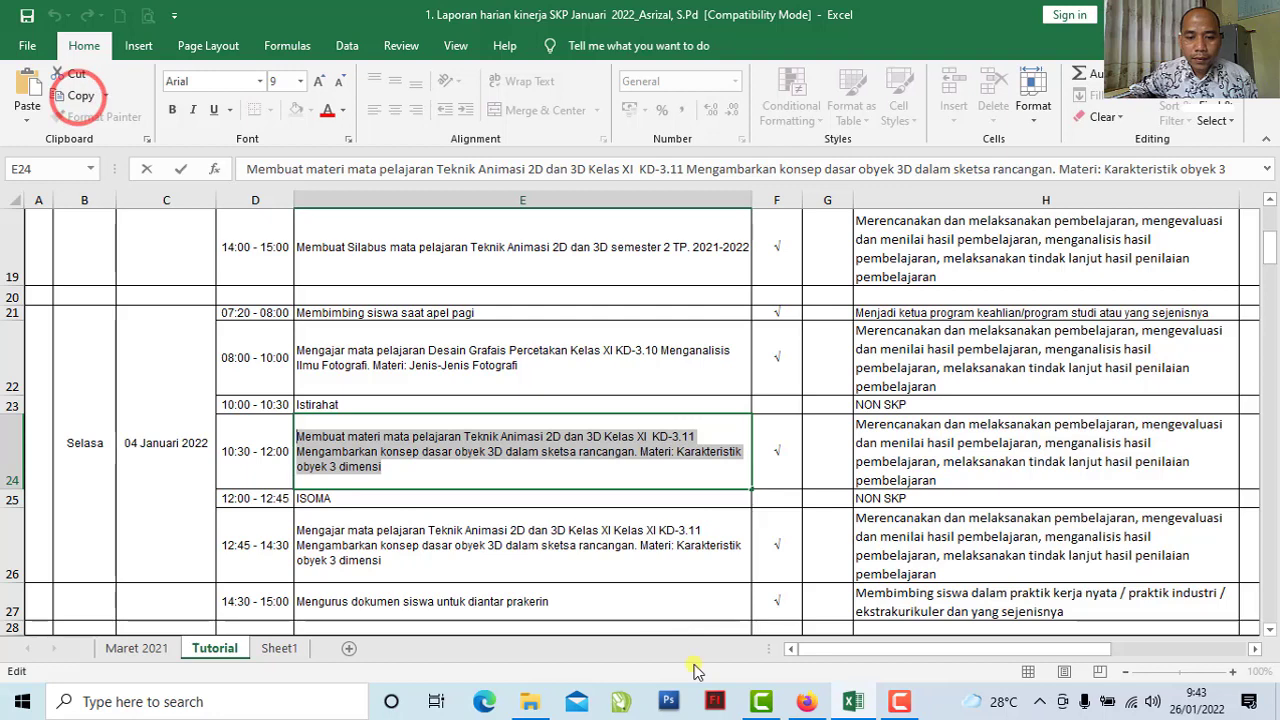
Return to EKINERJA, paste the copied material-preparation activity as the new entry's Kegiatan Harian SKP, and confirm it as Proses
left_click(806, 702)
right_click(645, 226)
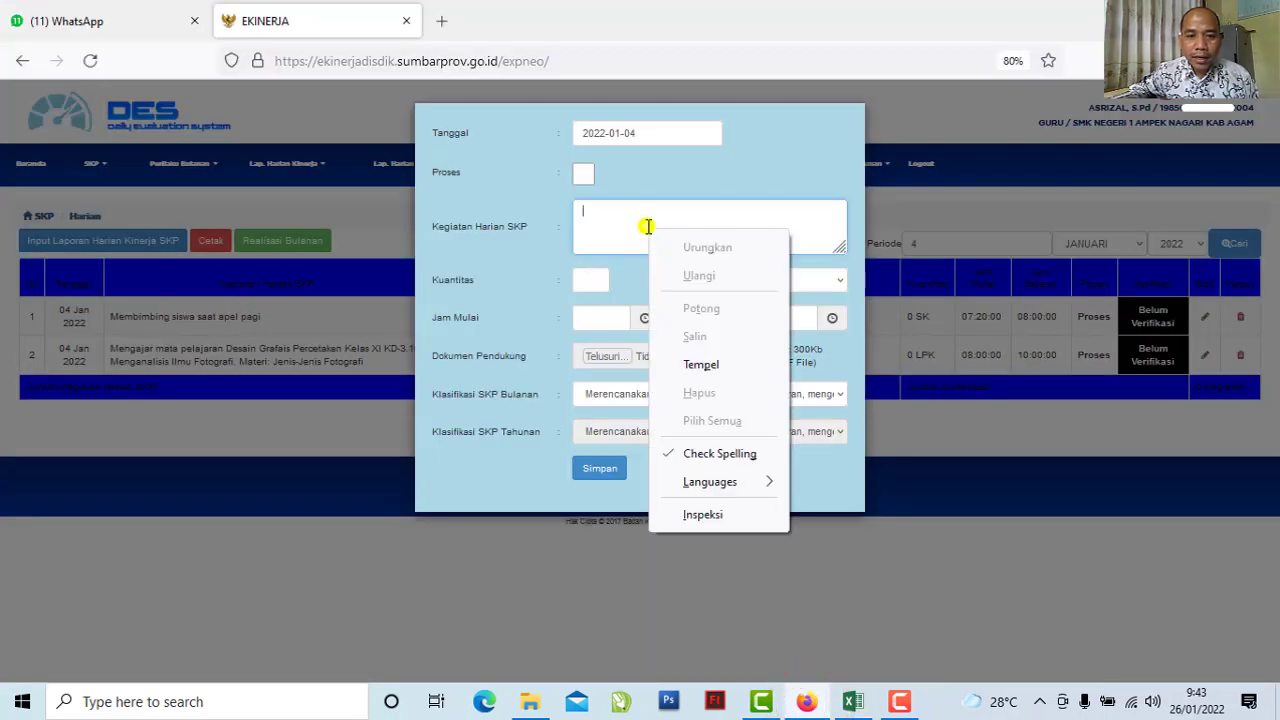
left_click(701, 366)
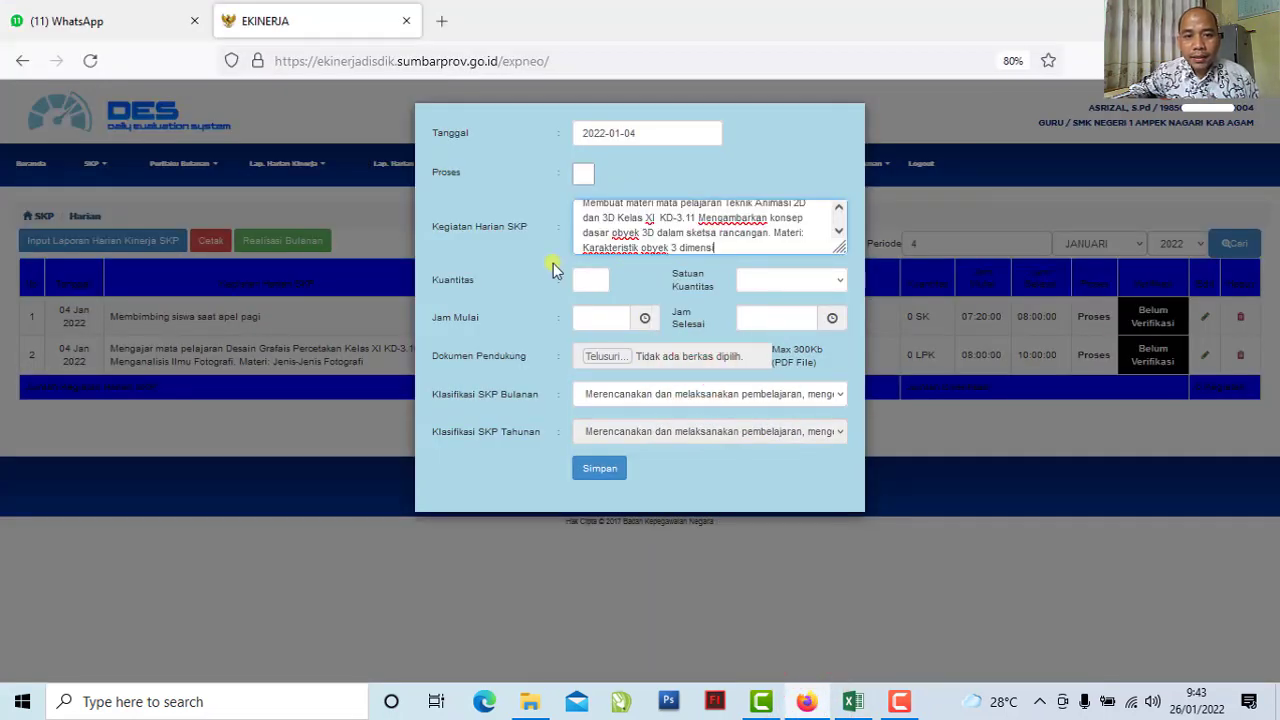
left_click(585, 175)
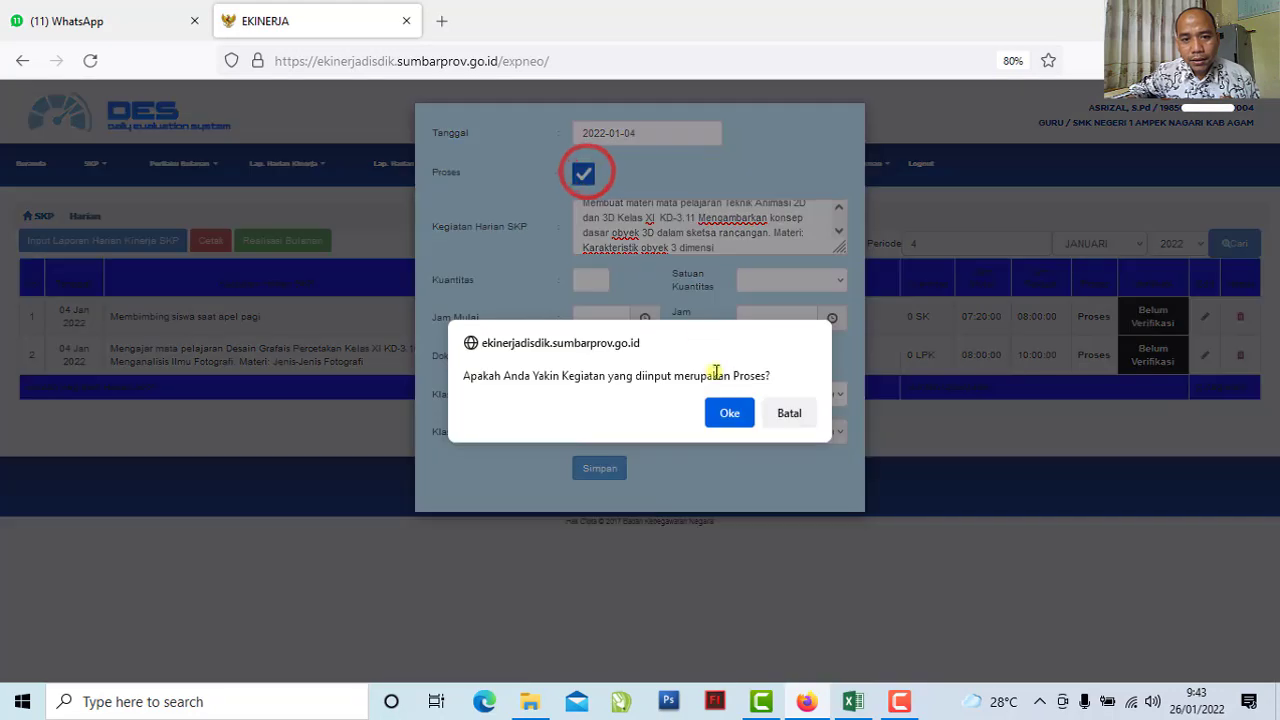
left_click(729, 408)
Set the material-preparation entry's Kuantitas to 0 and its Satuan Kuantitas to LPK
left_click(583, 281)
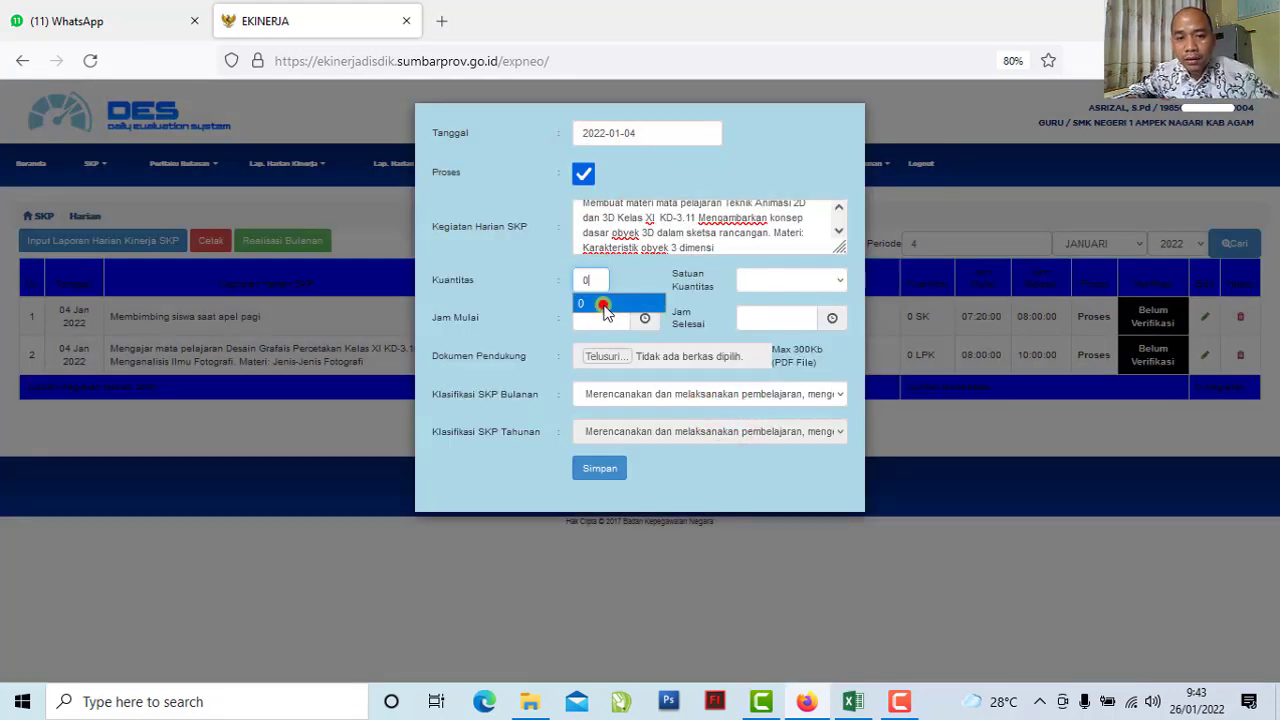
left_click(600, 302)
left_click(766, 281)
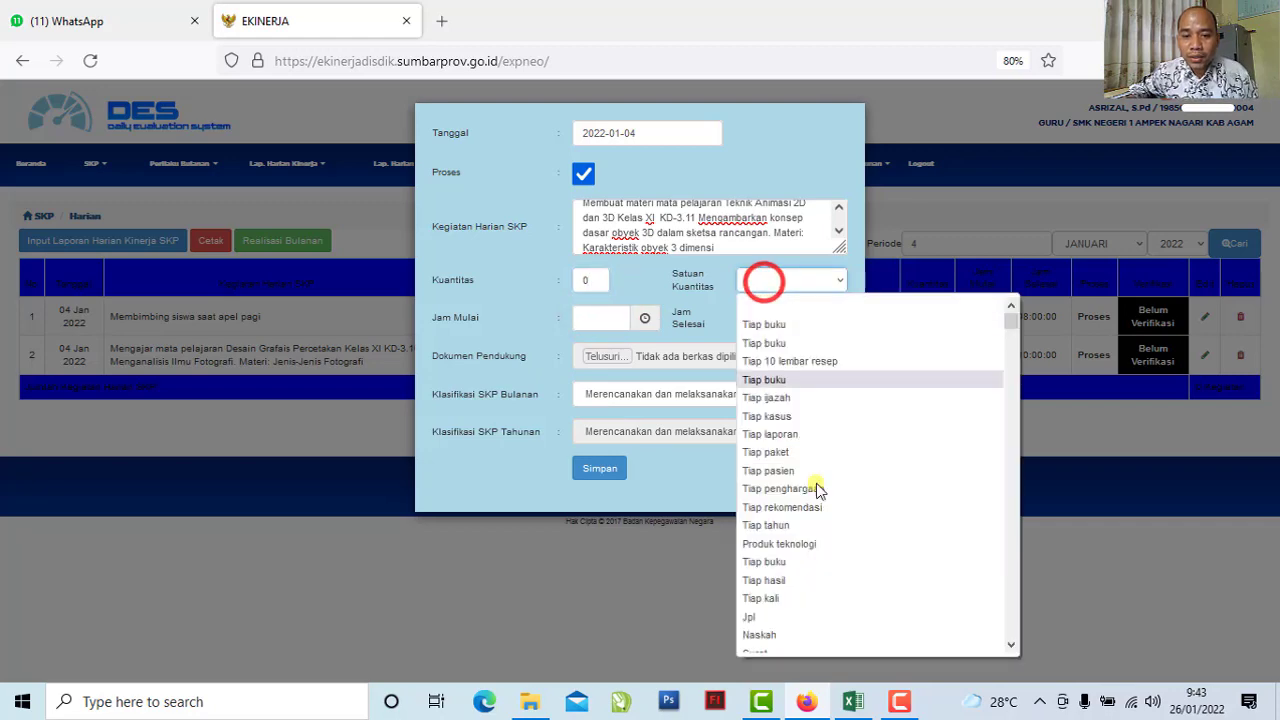
key("l")
scroll(810, 575, "down", 5)
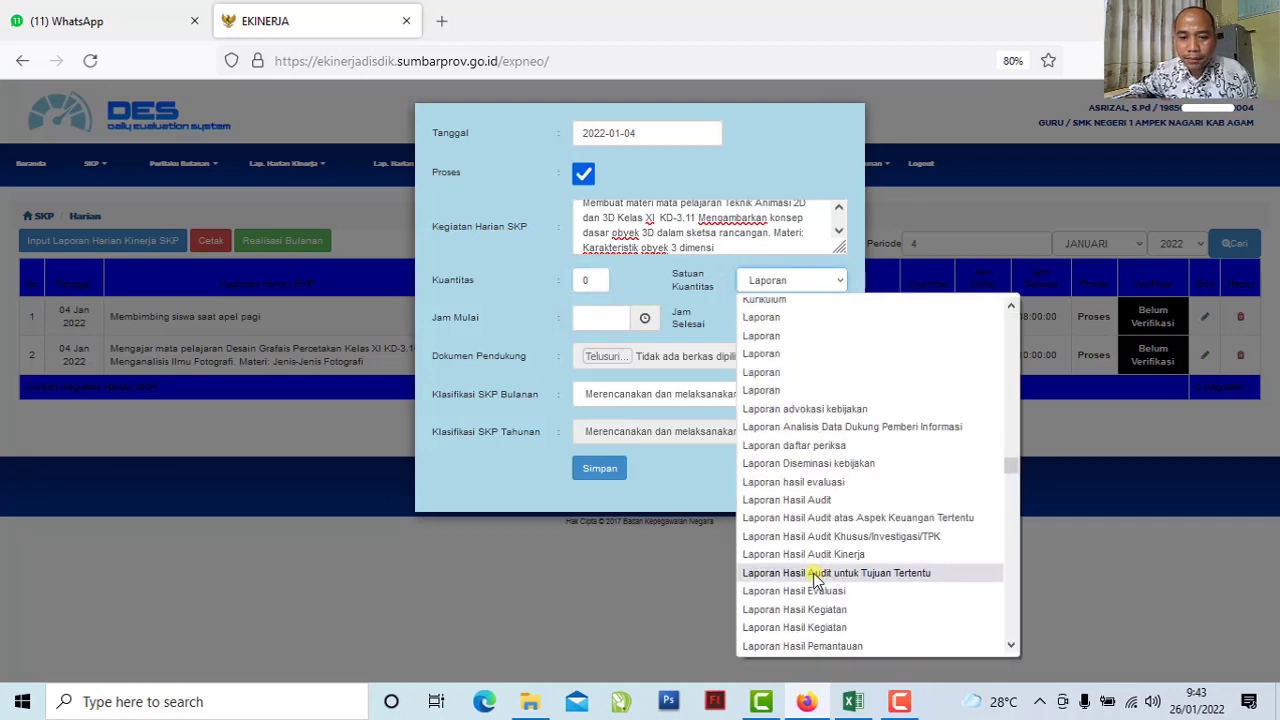
scroll(790, 605, "down", 5)
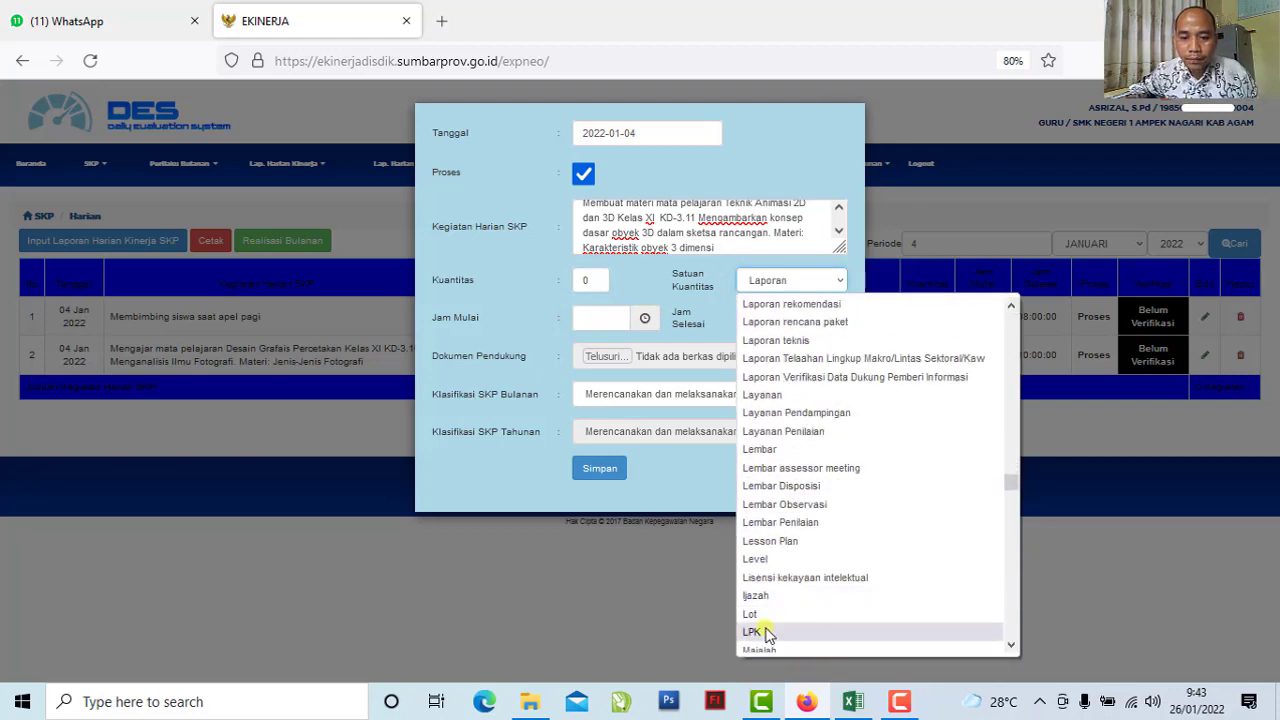
left_click(764, 627)
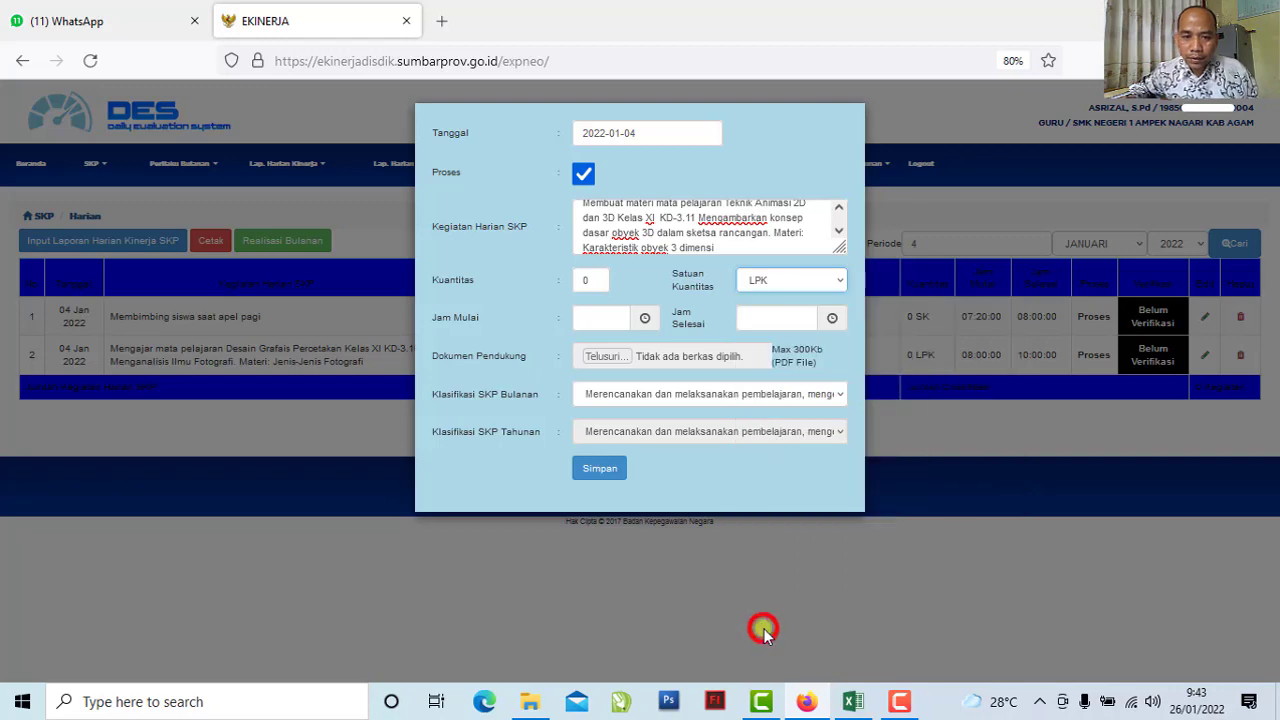
Look up the material-preparation activity's hours in the Excel report, return to EKINERJA, and set Jam Mulai to 10:30 and Jam Selesai to 12:00
left_click(852, 704)
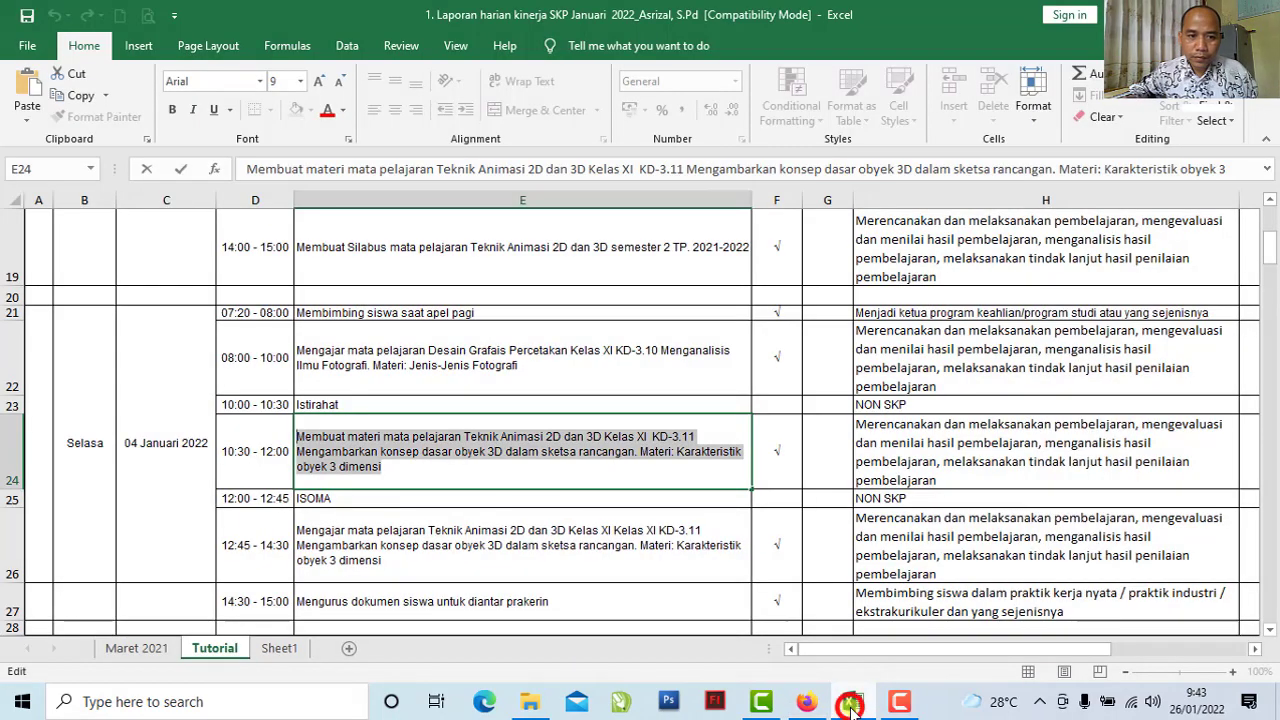
left_click(253, 466)
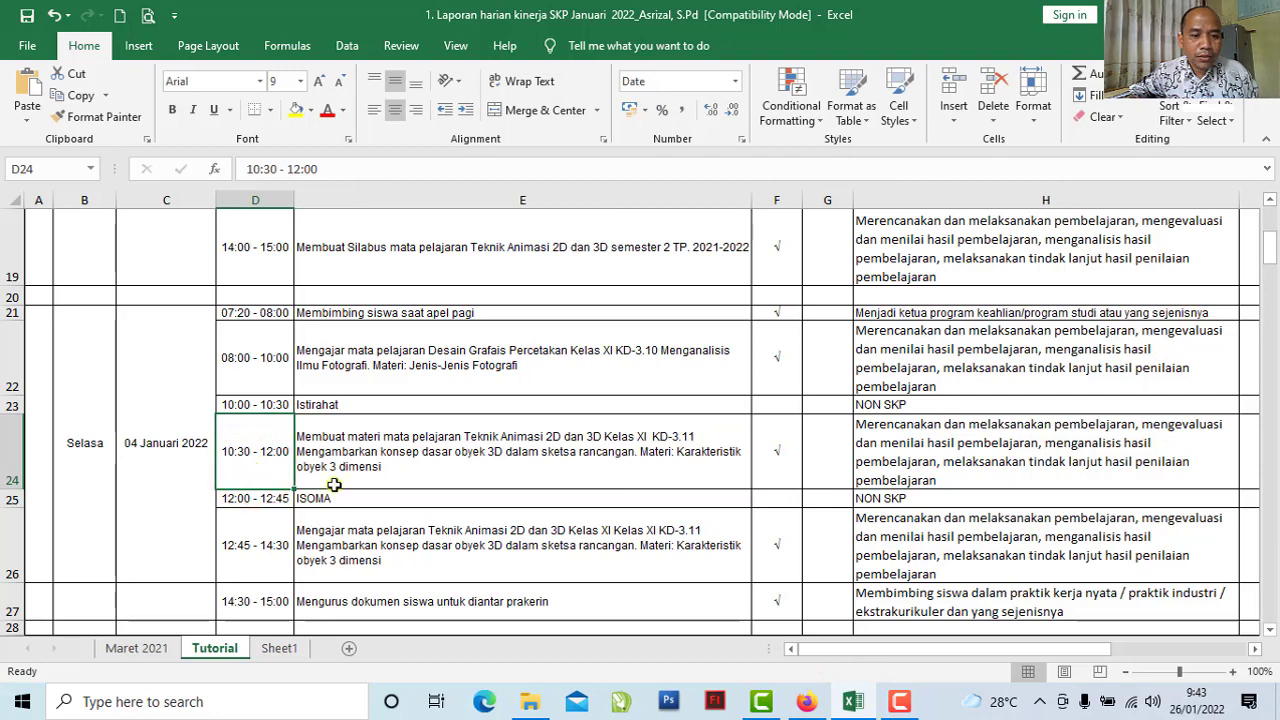
left_click(815, 702)
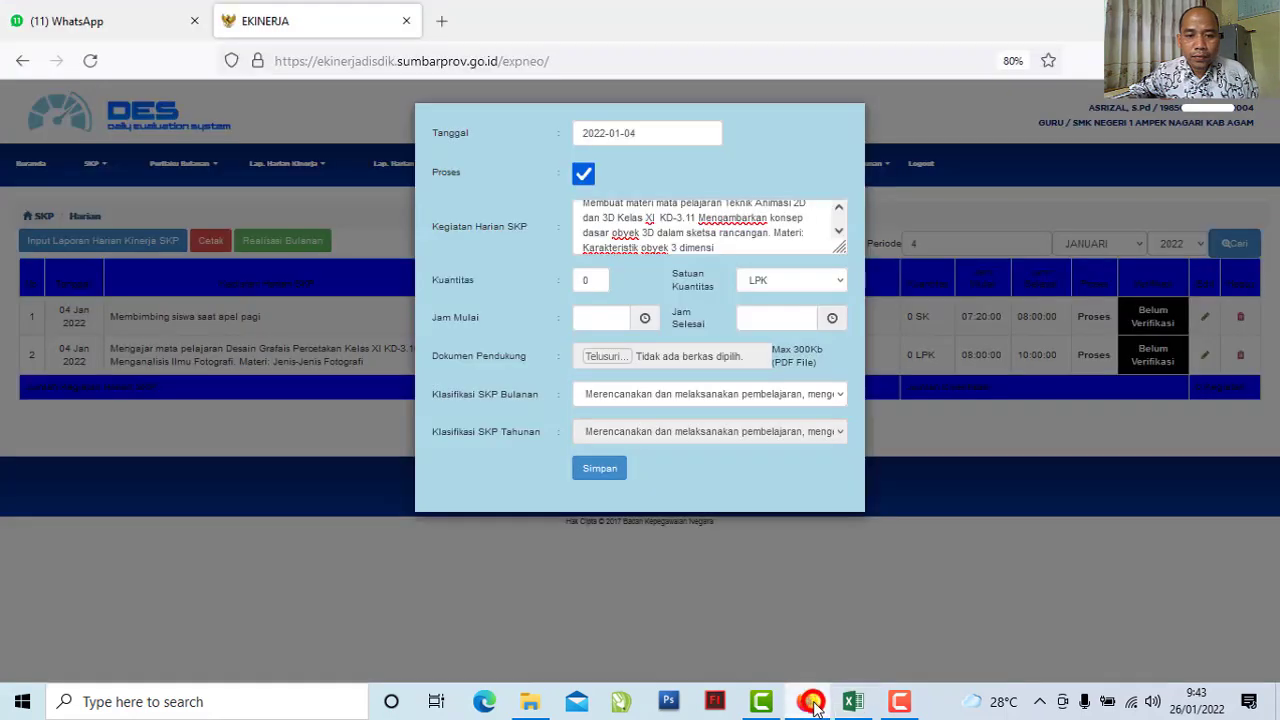
left_click(608, 316)
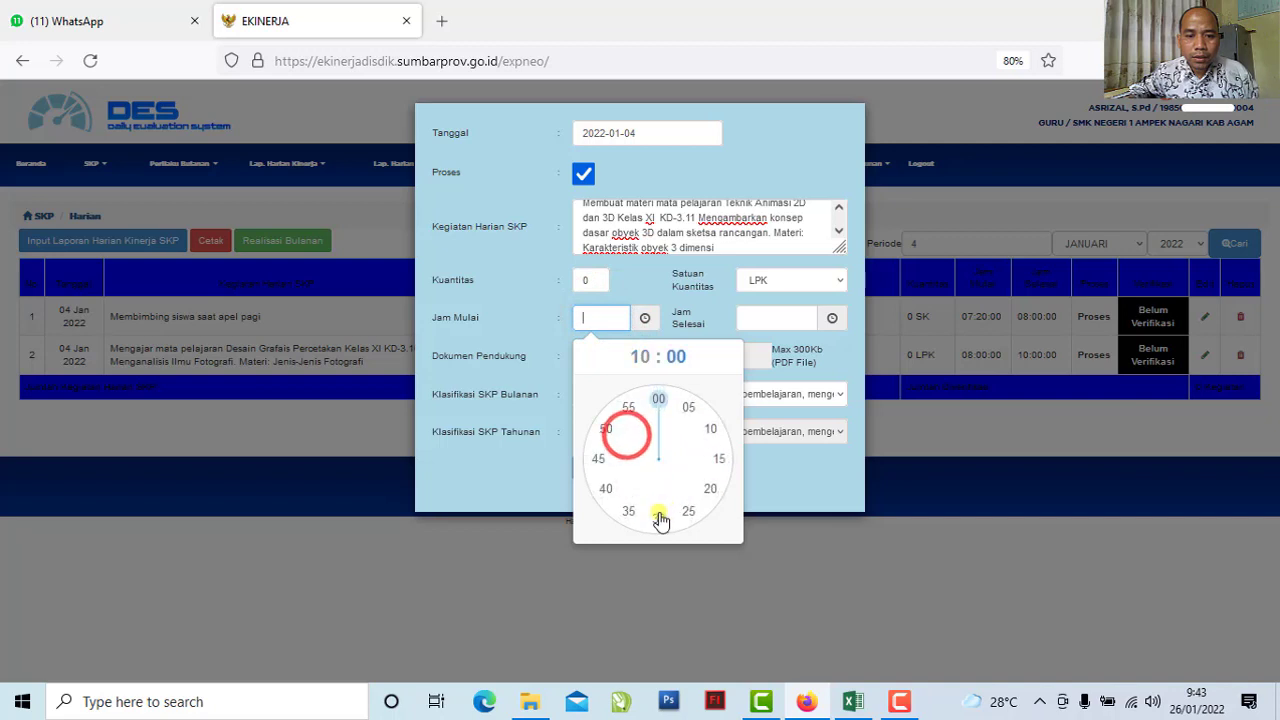
left_click(660, 515)
left_click(768, 317)
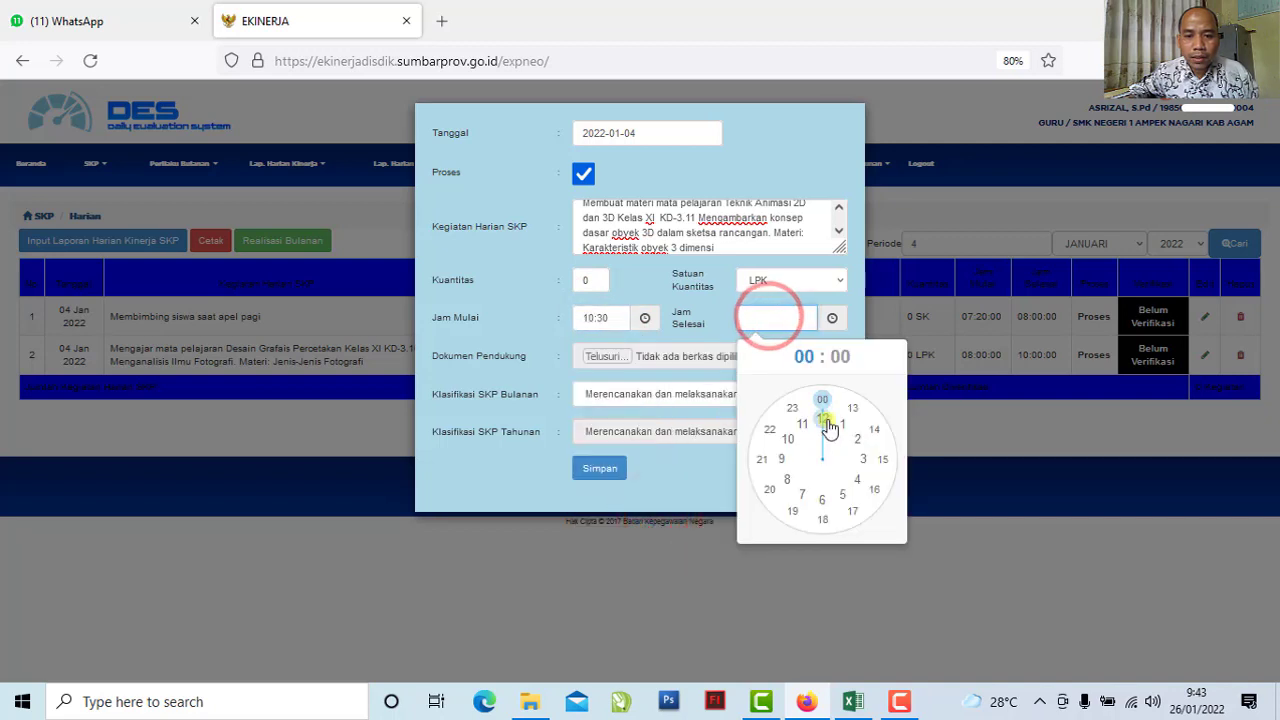
left_click(822, 418)
left_click(826, 406)
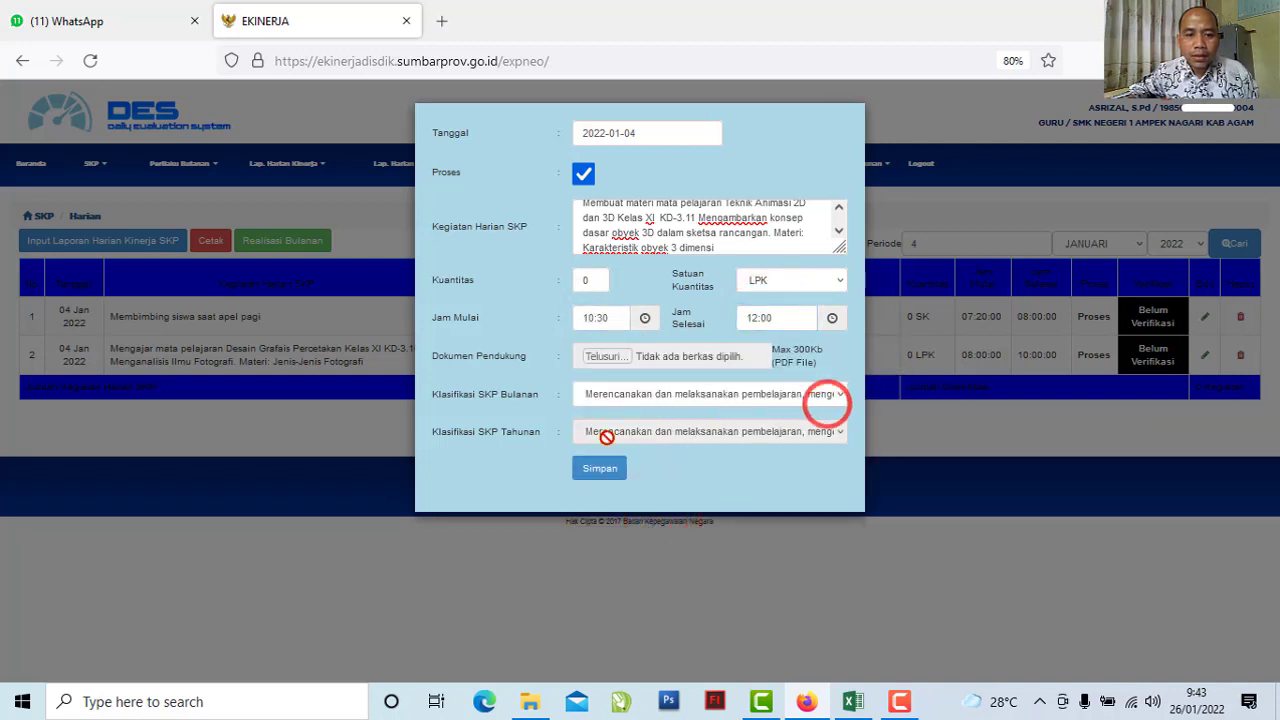
Check the activity's classification in the Excel report and choose "Merencanakan dan melaksanakan pembelajaran..." as its Klasifikasi SKP Bulanan in EKINERJA
left_click_drag(508, 406, 557, 408)
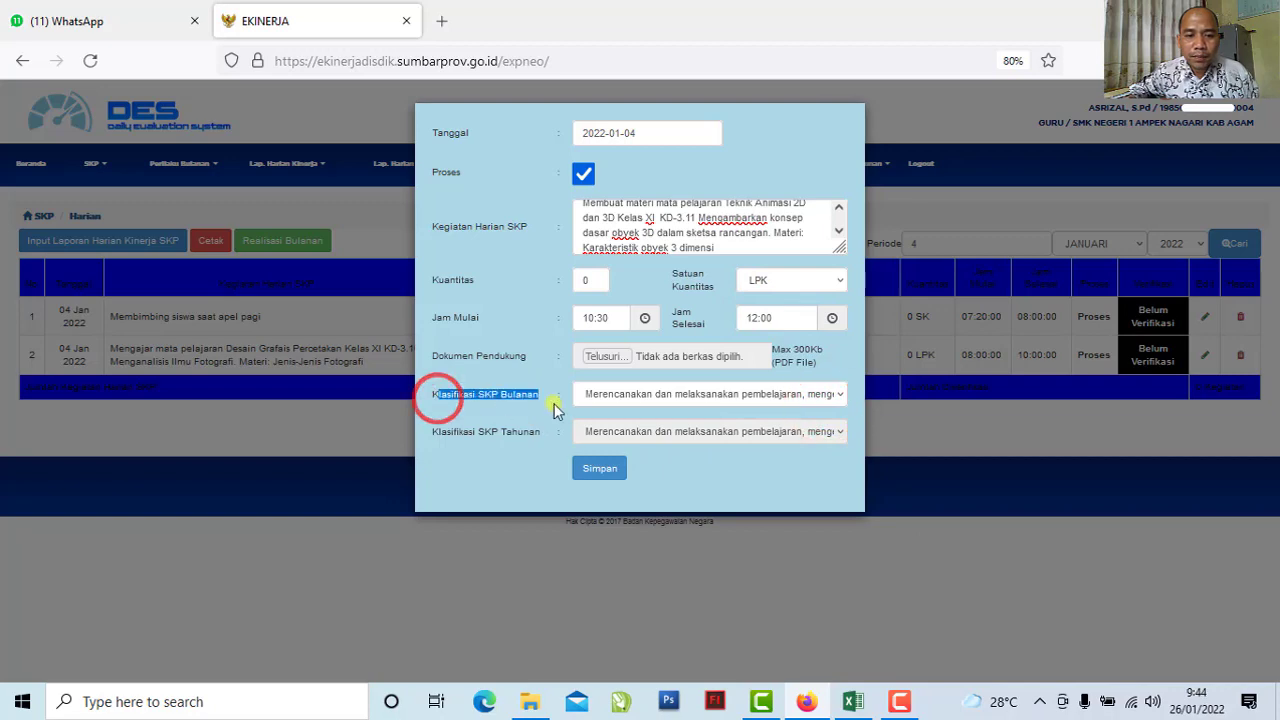
left_click(852, 701)
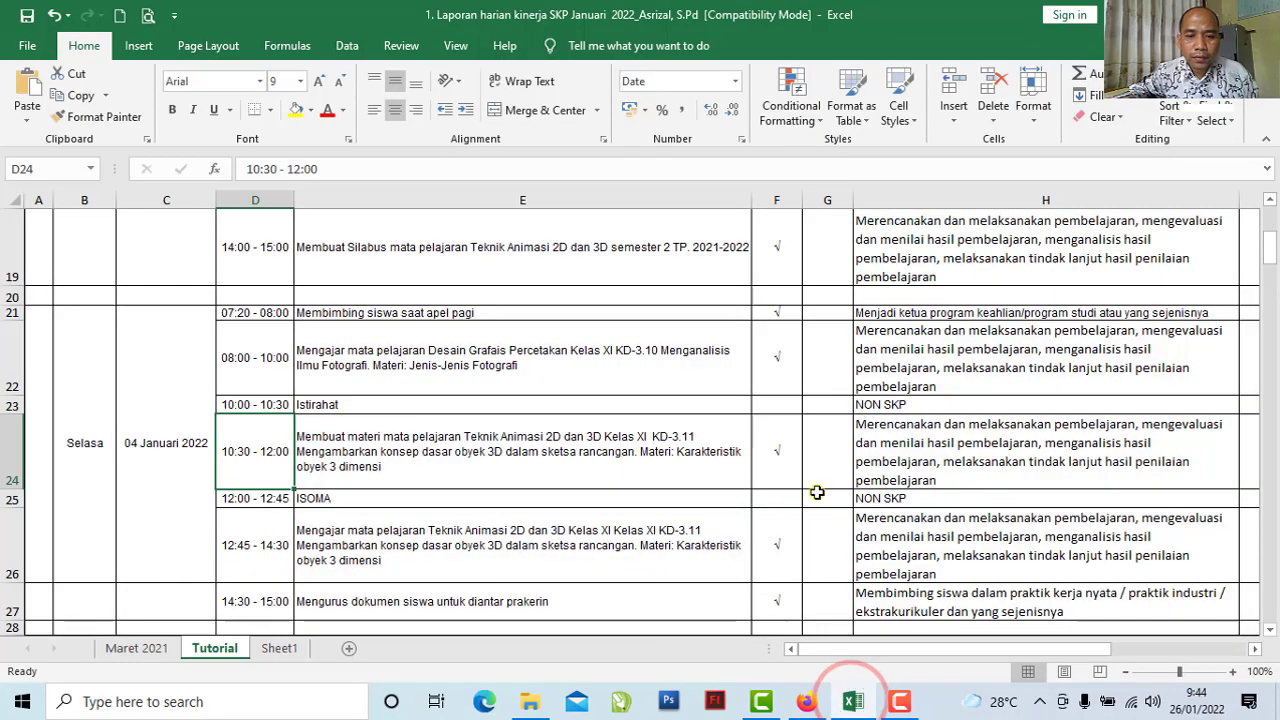
left_click(889, 469)
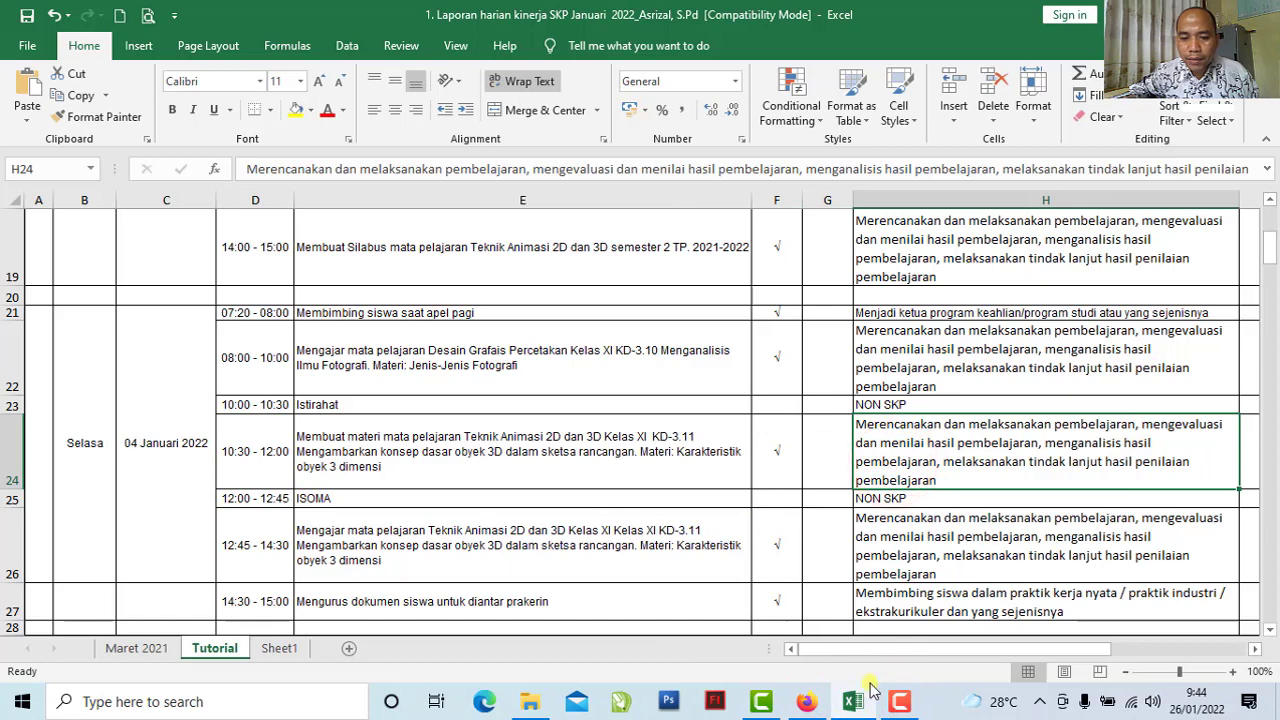
left_click(805, 701)
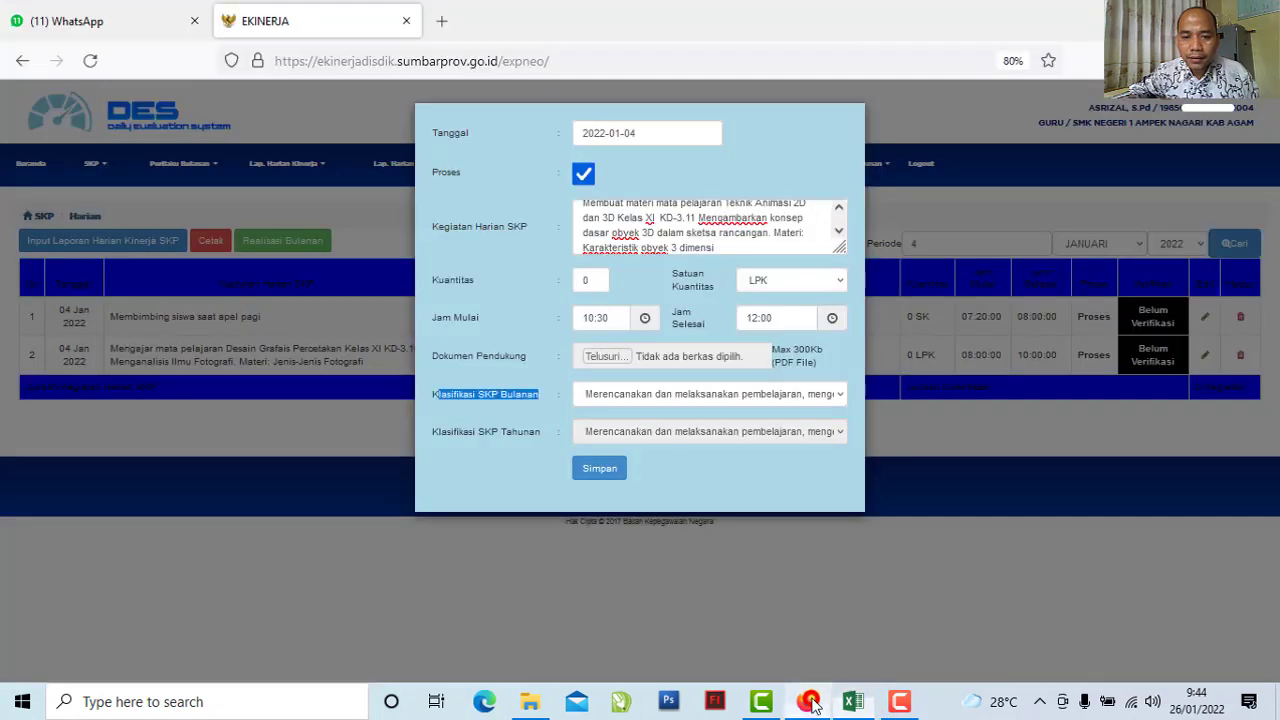
left_click(837, 395)
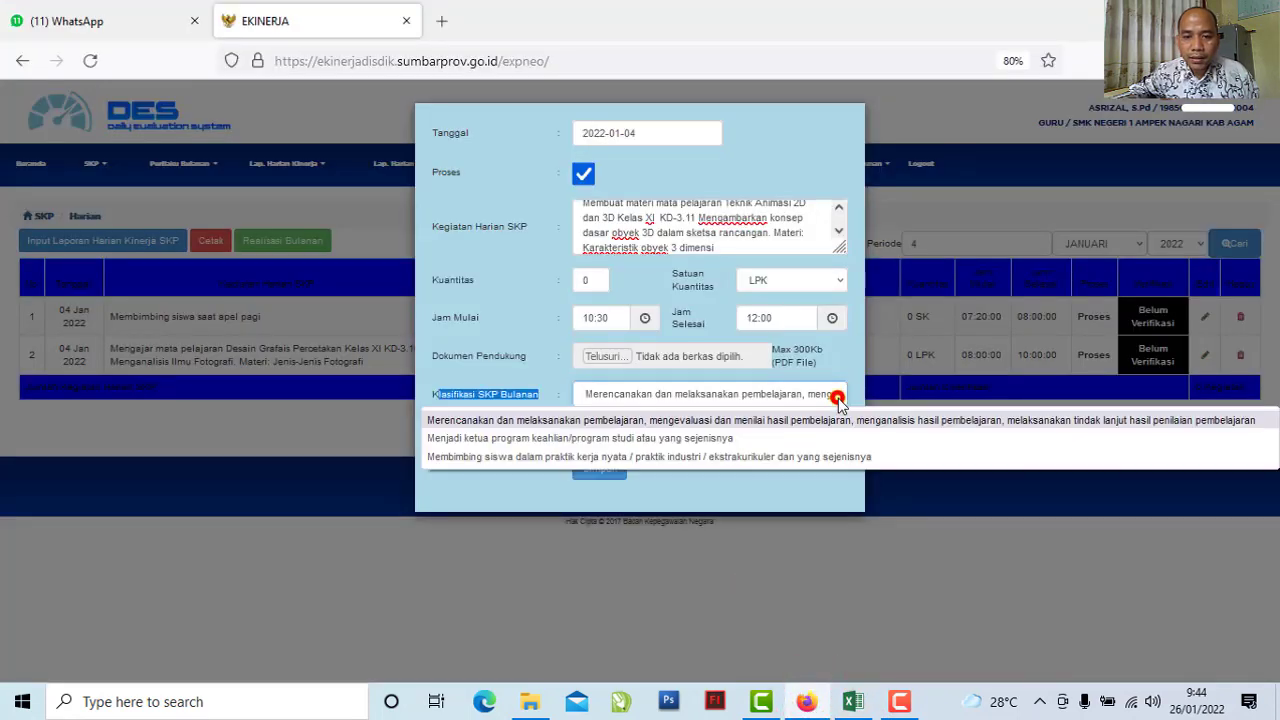
left_click(452, 422)
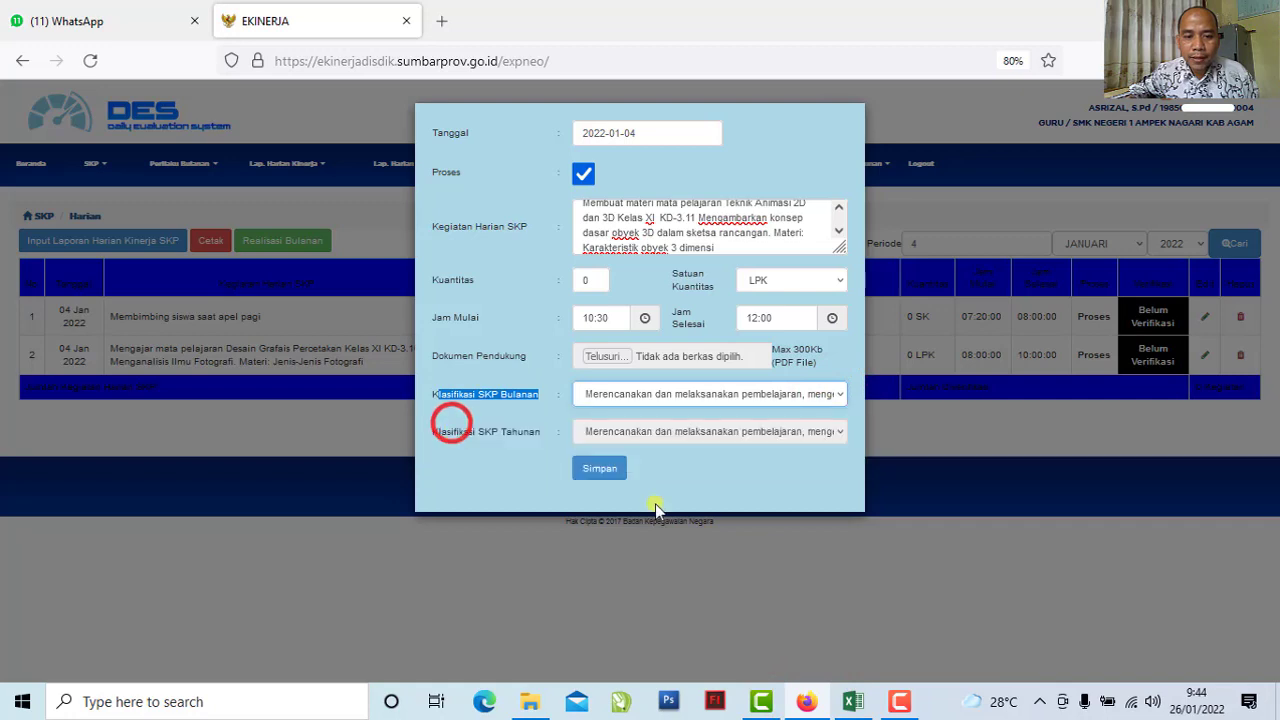
Save the material-preparation entry, confirm processing the data, and check its activity and SKP Bulanan text in the daily list
left_click(604, 472)
left_click(604, 470)
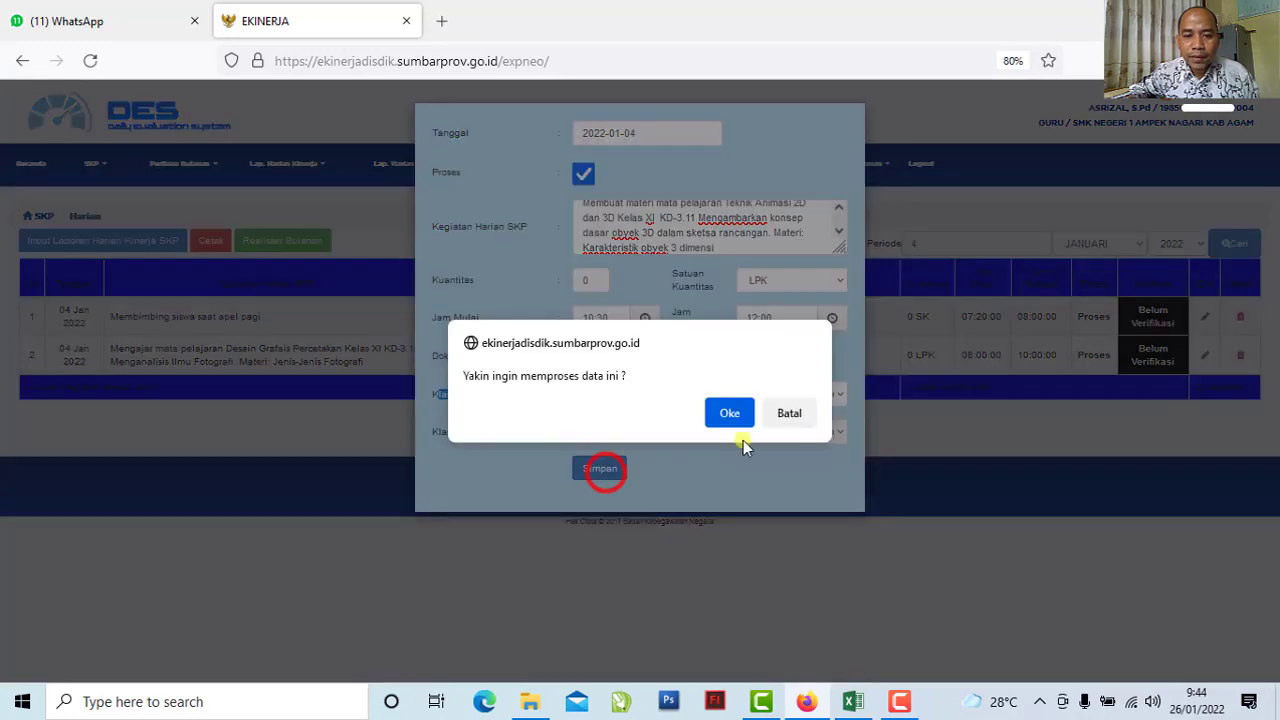
left_click(734, 414)
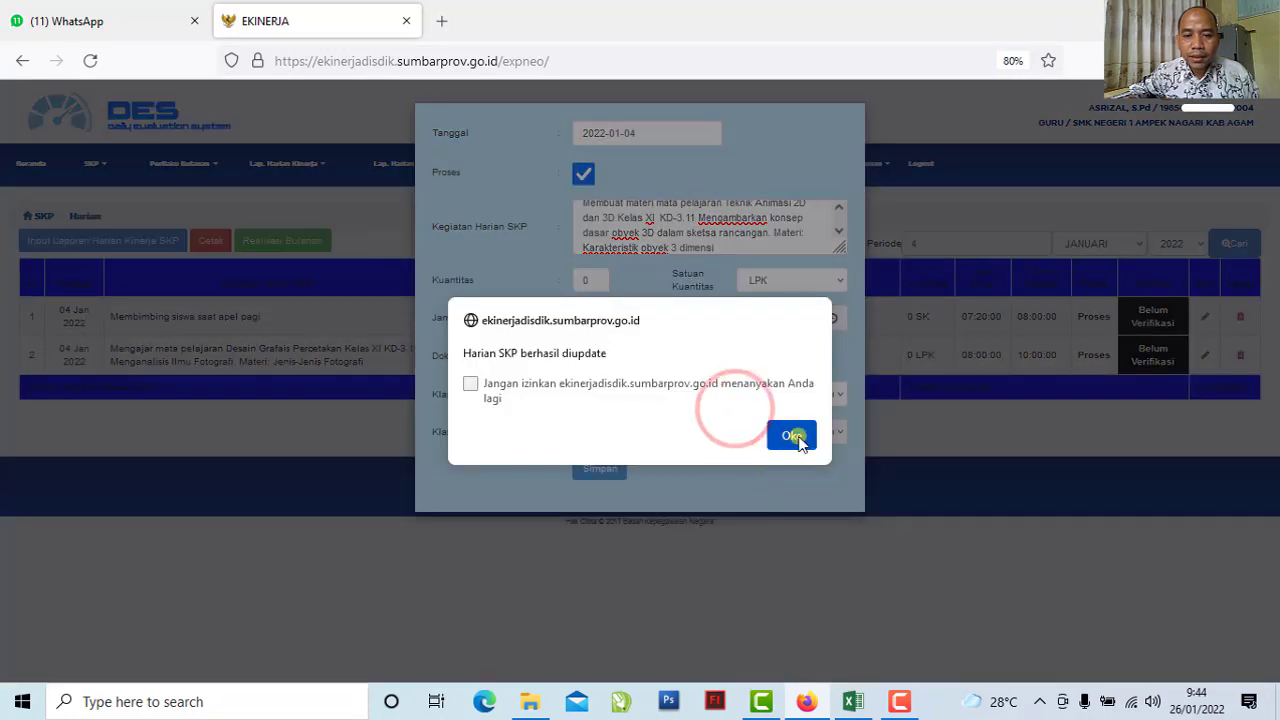
left_click(792, 436)
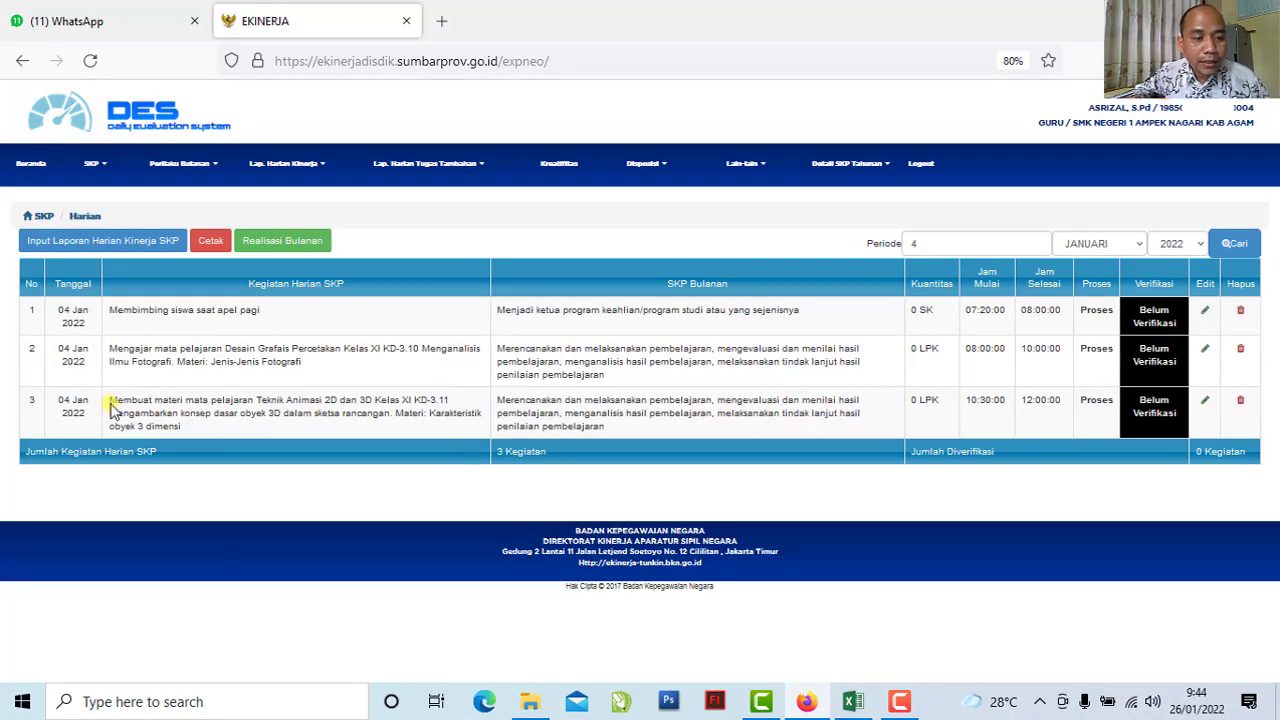
left_click_drag(111, 403, 201, 428)
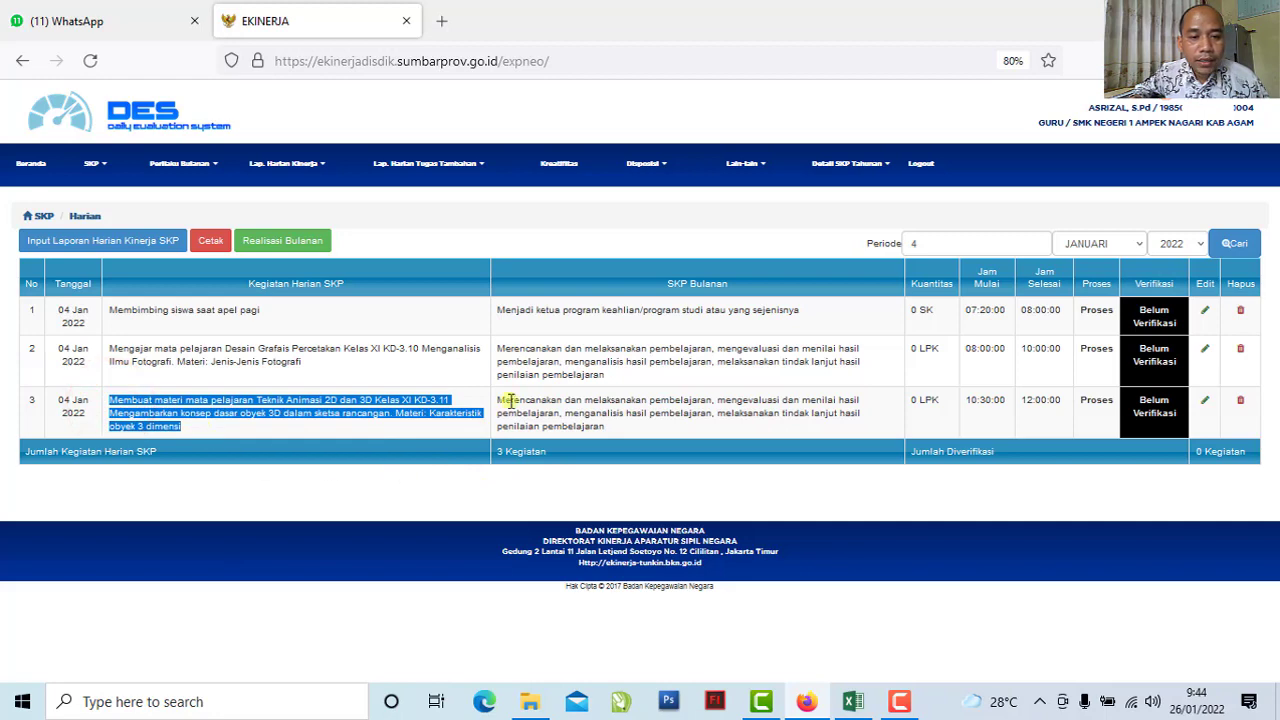
left_click_drag(505, 401, 605, 427)
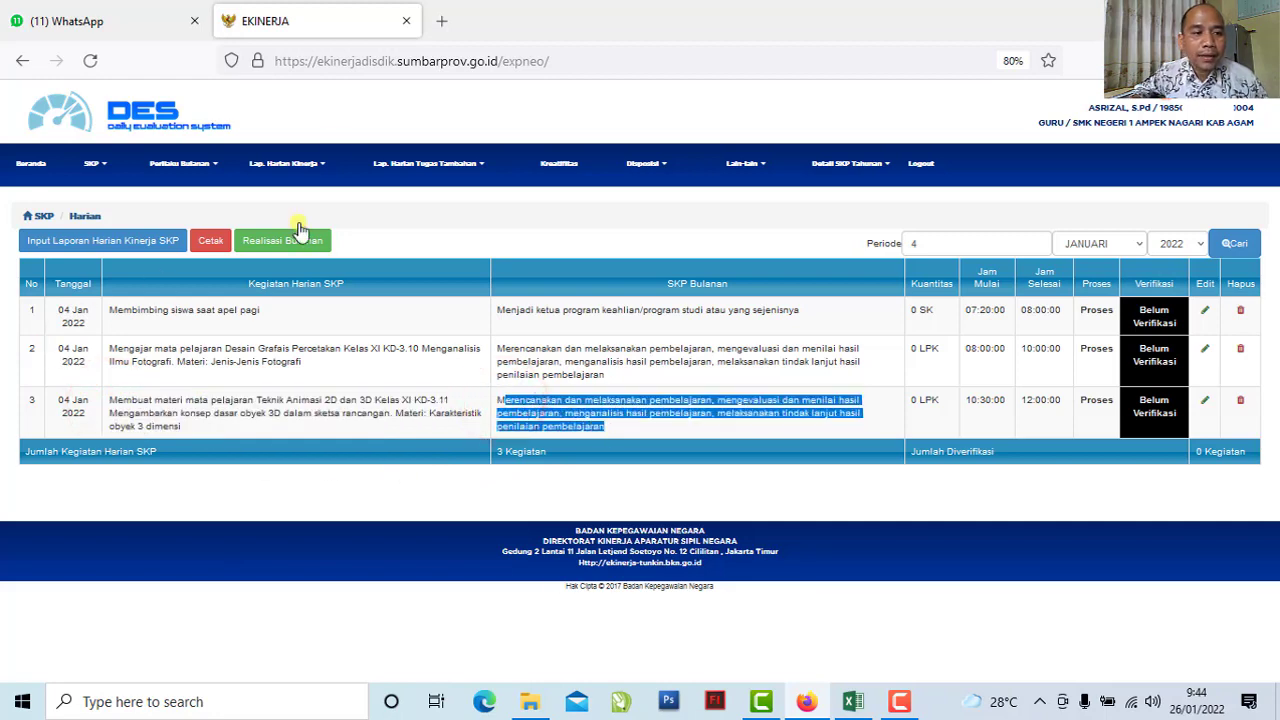
Start another daily SKP performance report entry dated 2022-01-04
left_click(108, 243)
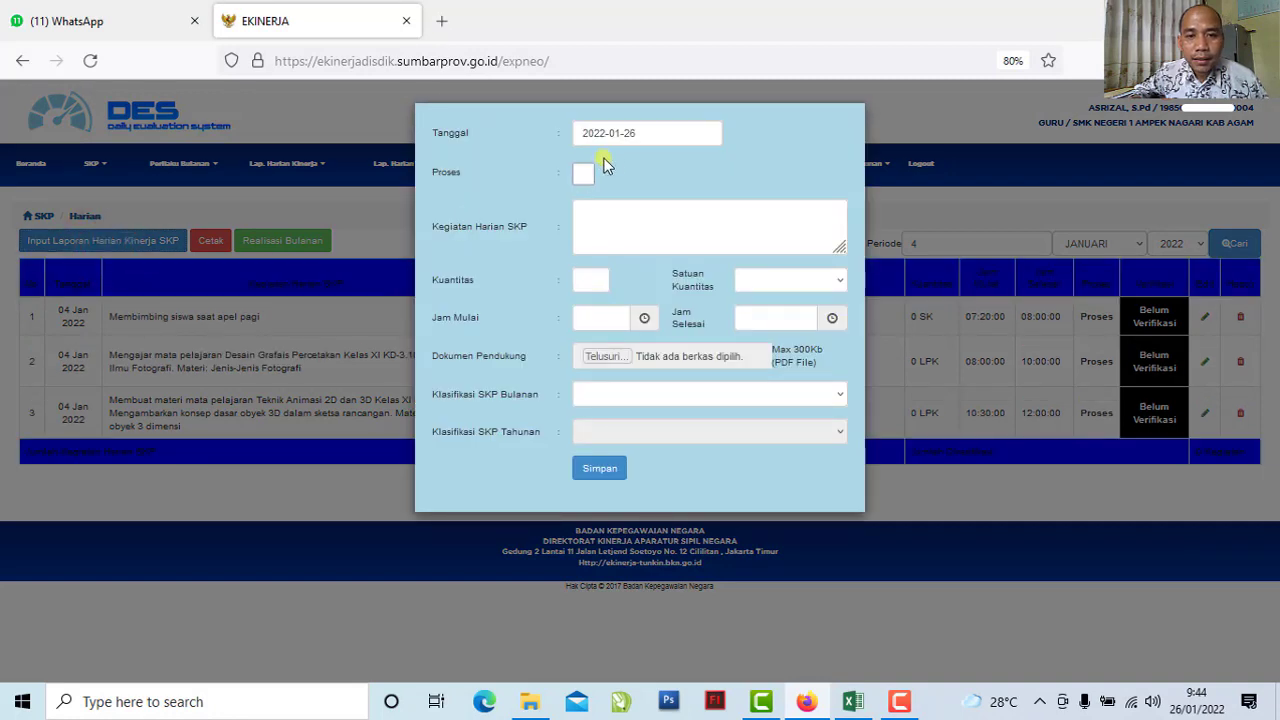
left_click(641, 133)
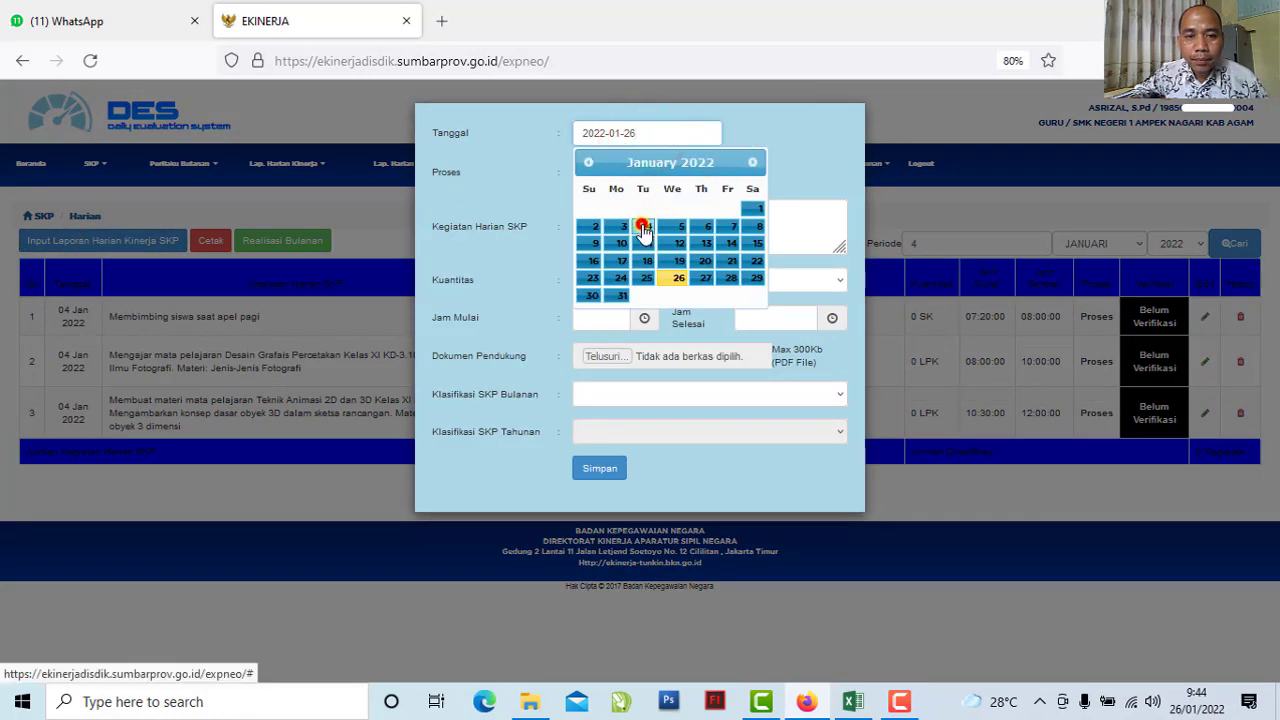
left_click(644, 218)
left_click(650, 178)
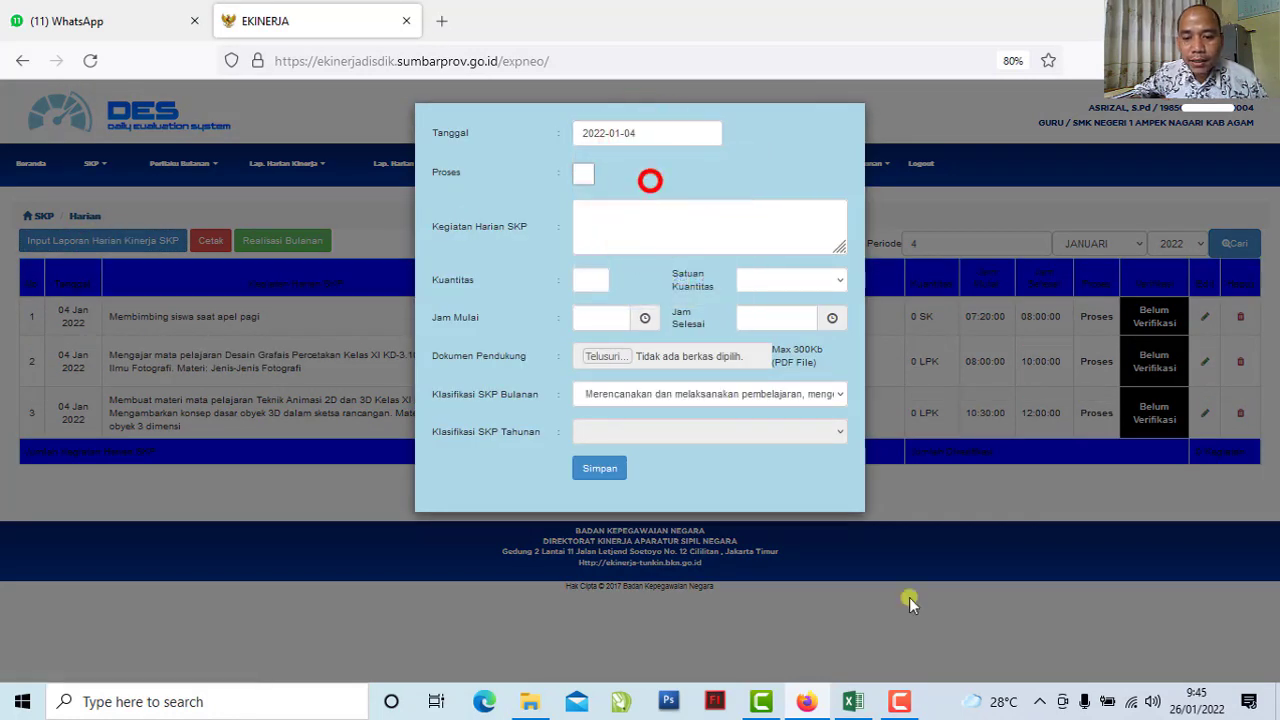
Switch to the Excel report and copy the 12:45 - 14:30 activity text of 04 Januari 2022, about teaching Teknik Animasi 2D dan 3D
left_click(855, 700)
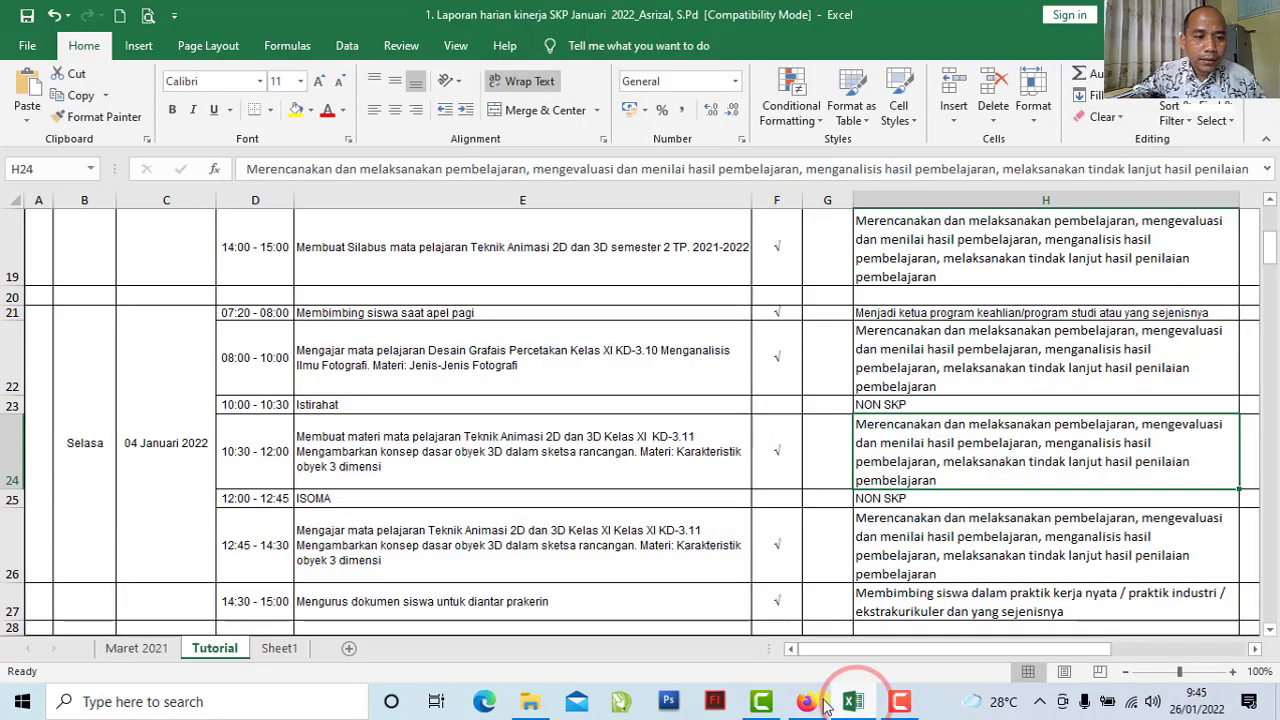
left_click(329, 501)
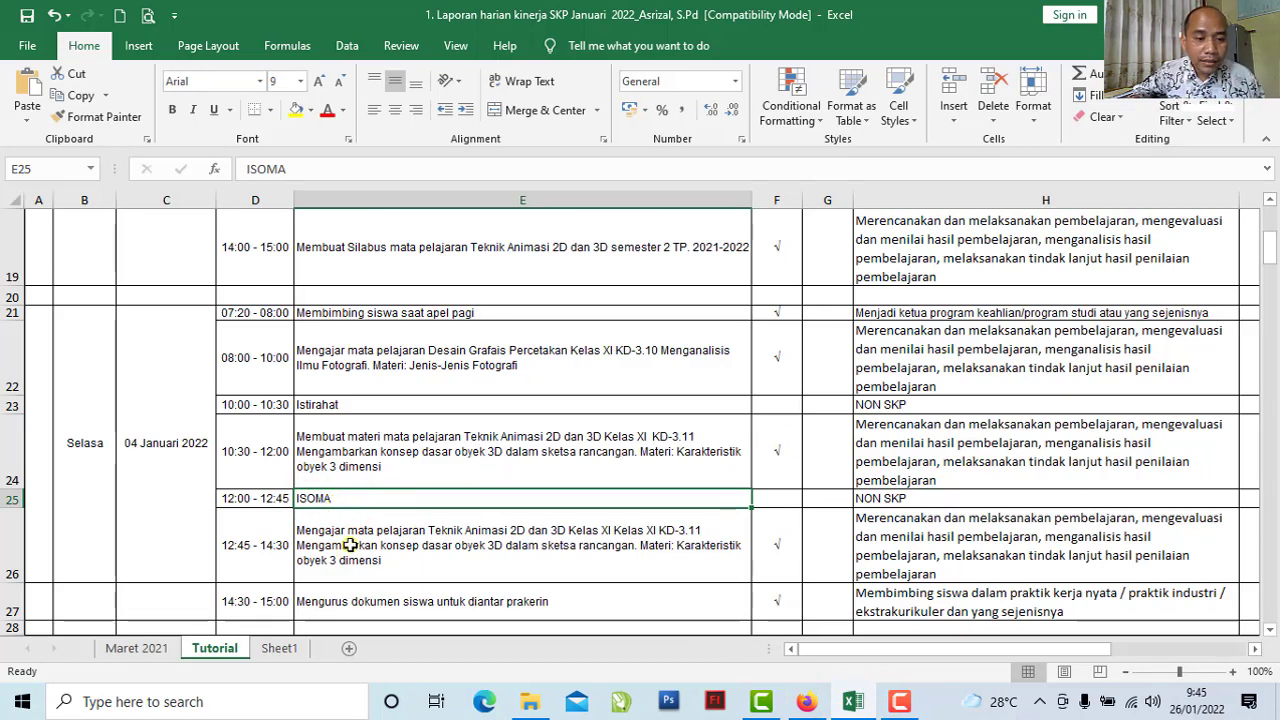
scroll(350, 545, "down", 1)
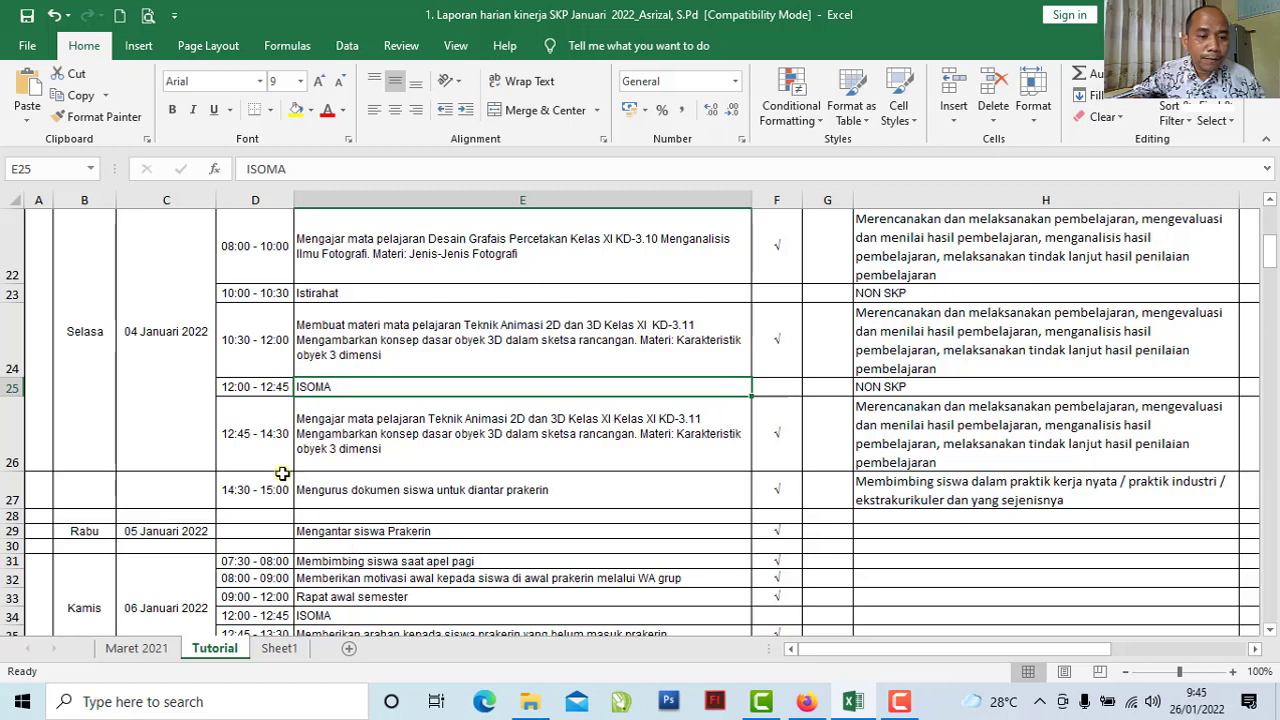
left_click(318, 447)
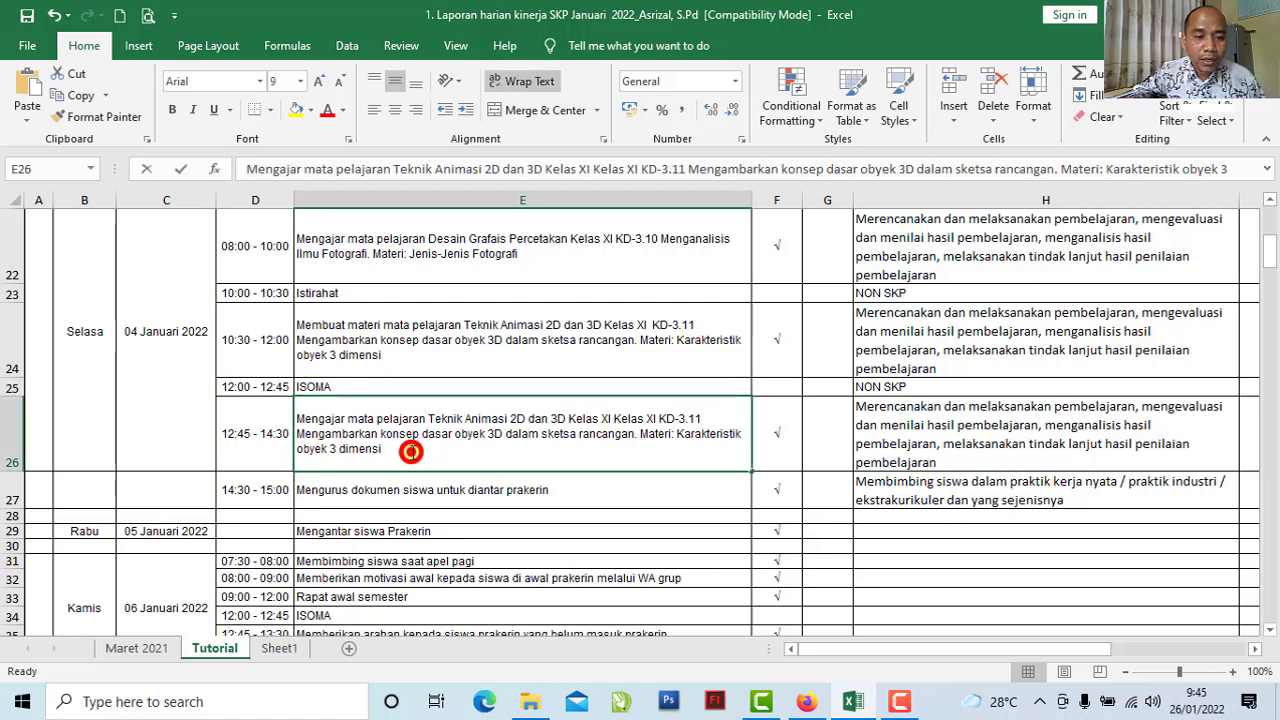
double_click(411, 451)
left_click_drag(411, 451, 299, 418)
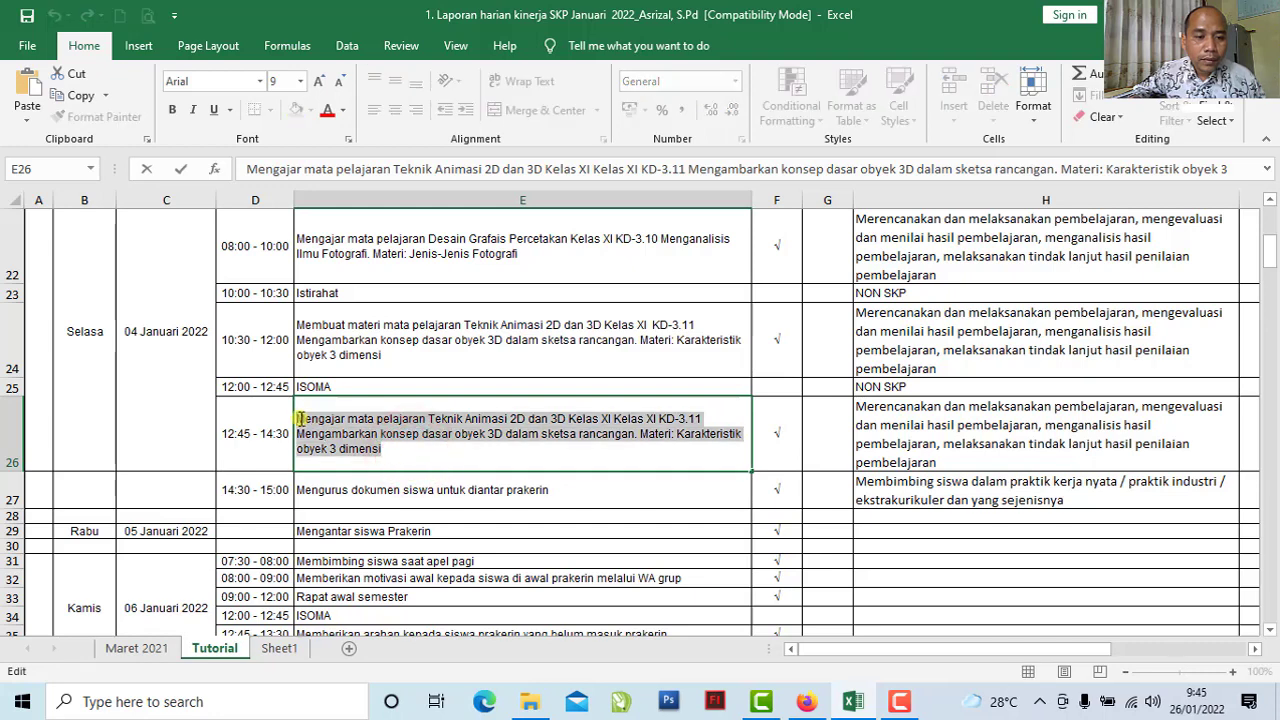
left_click(74, 92)
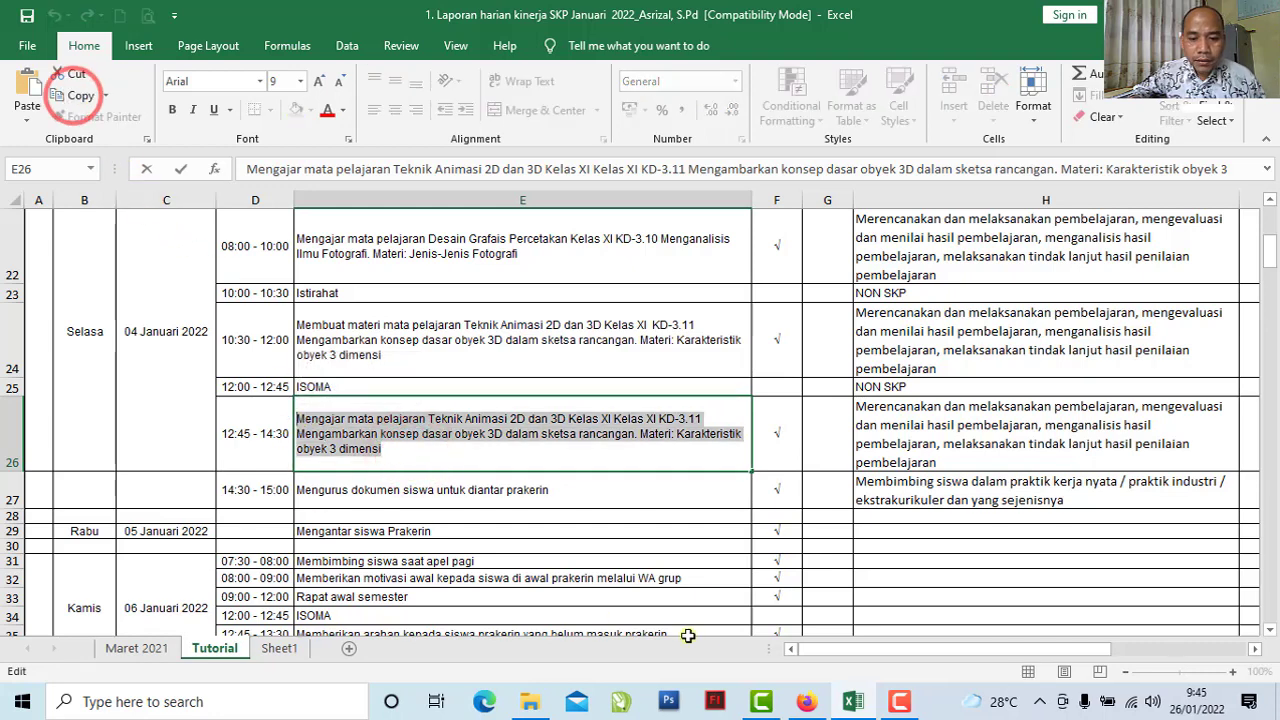
Return to EKINERJA, paste the copied teaching activity as the new entry's Kegiatan Harian SKP, and confirm it as Proses
left_click(806, 701)
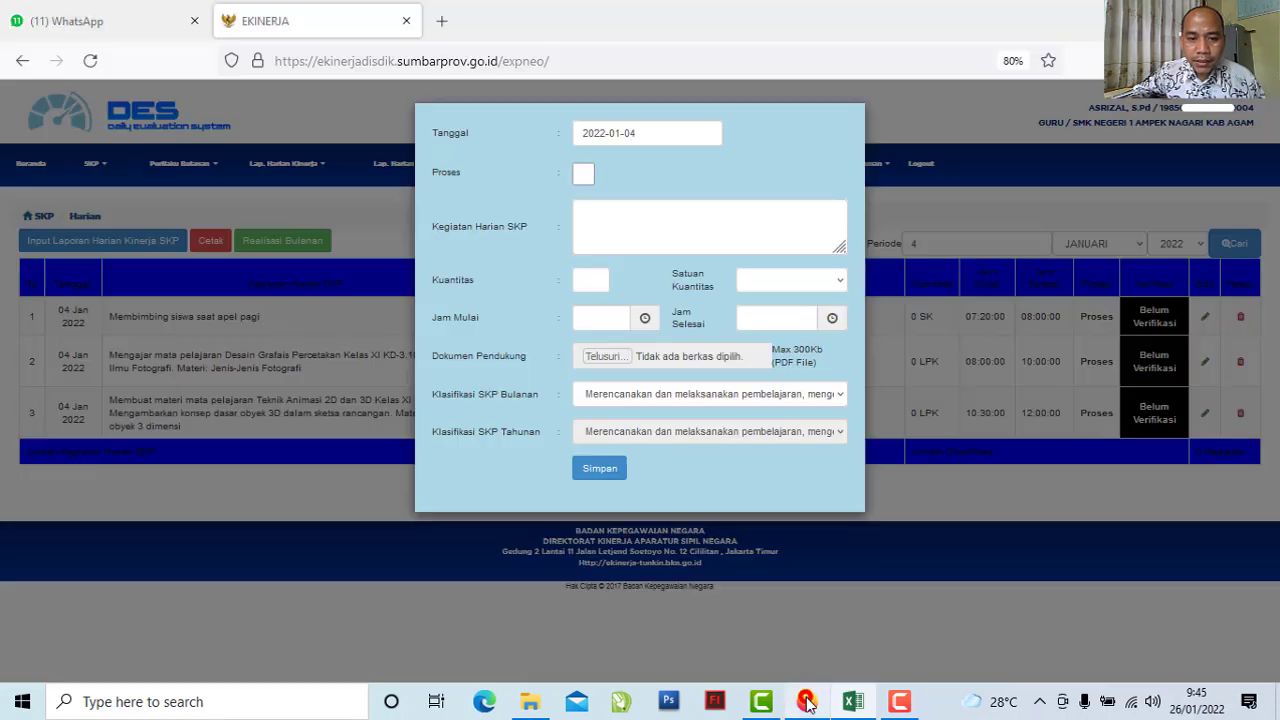
right_click(628, 229)
left_click(692, 362)
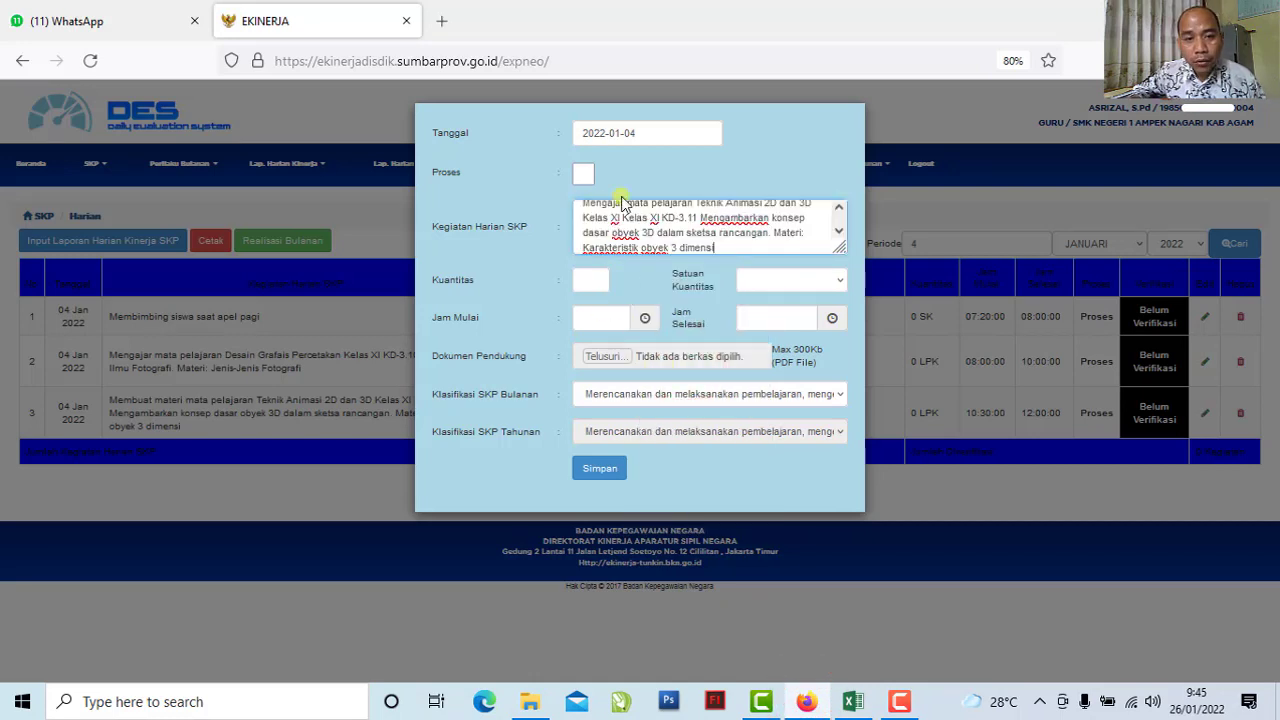
left_click(585, 176)
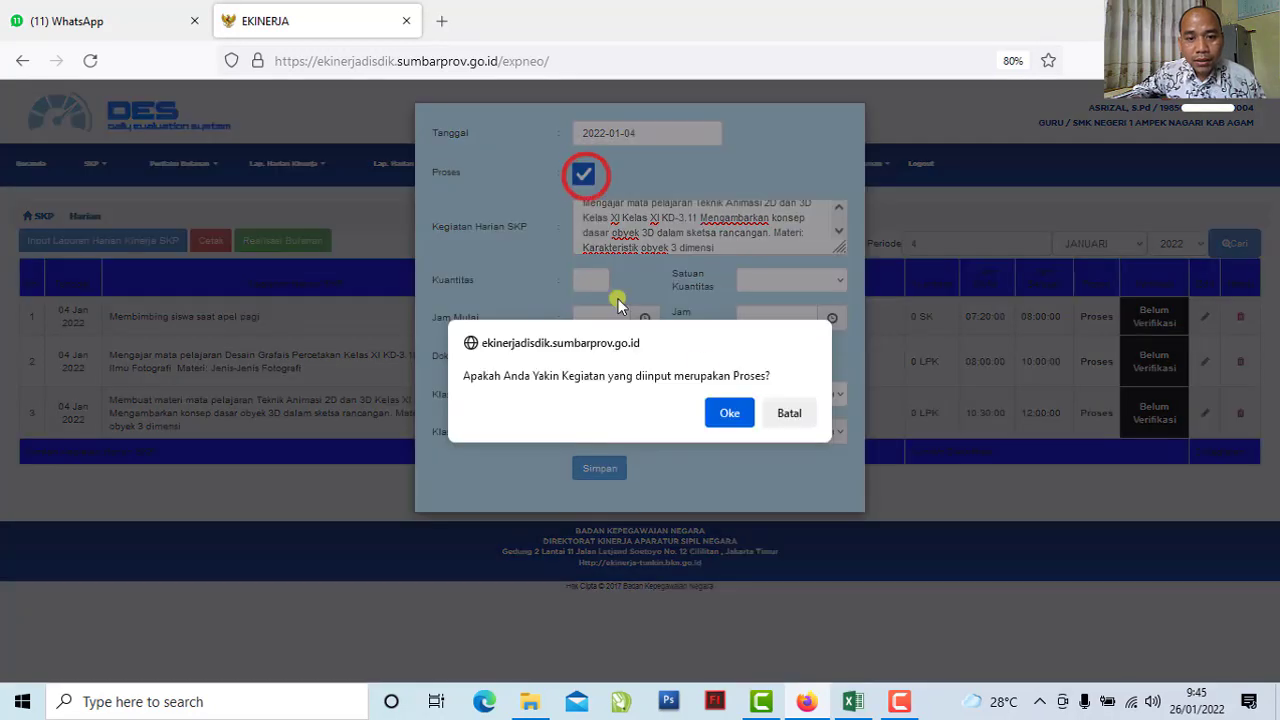
left_click(720, 410)
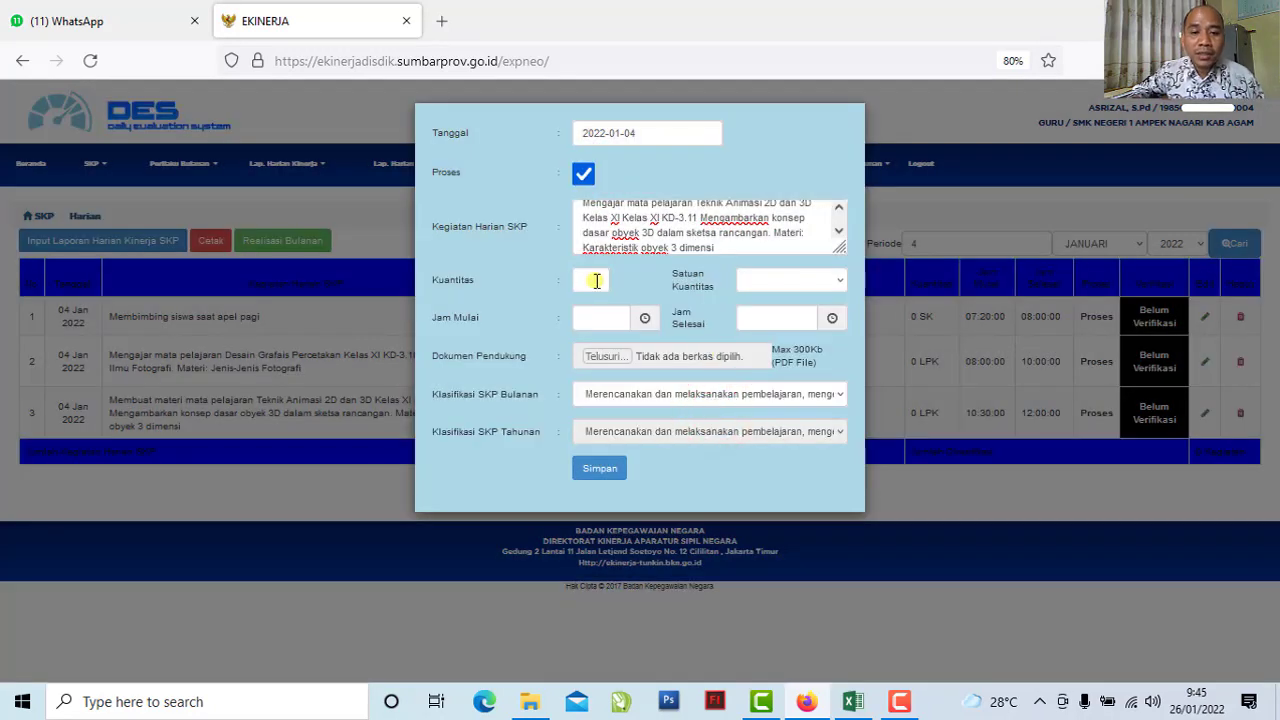
Set the Teknik Animasi teaching entry's Kuantitas to 0 and its Satuan Kuantitas to LPK
type("0")
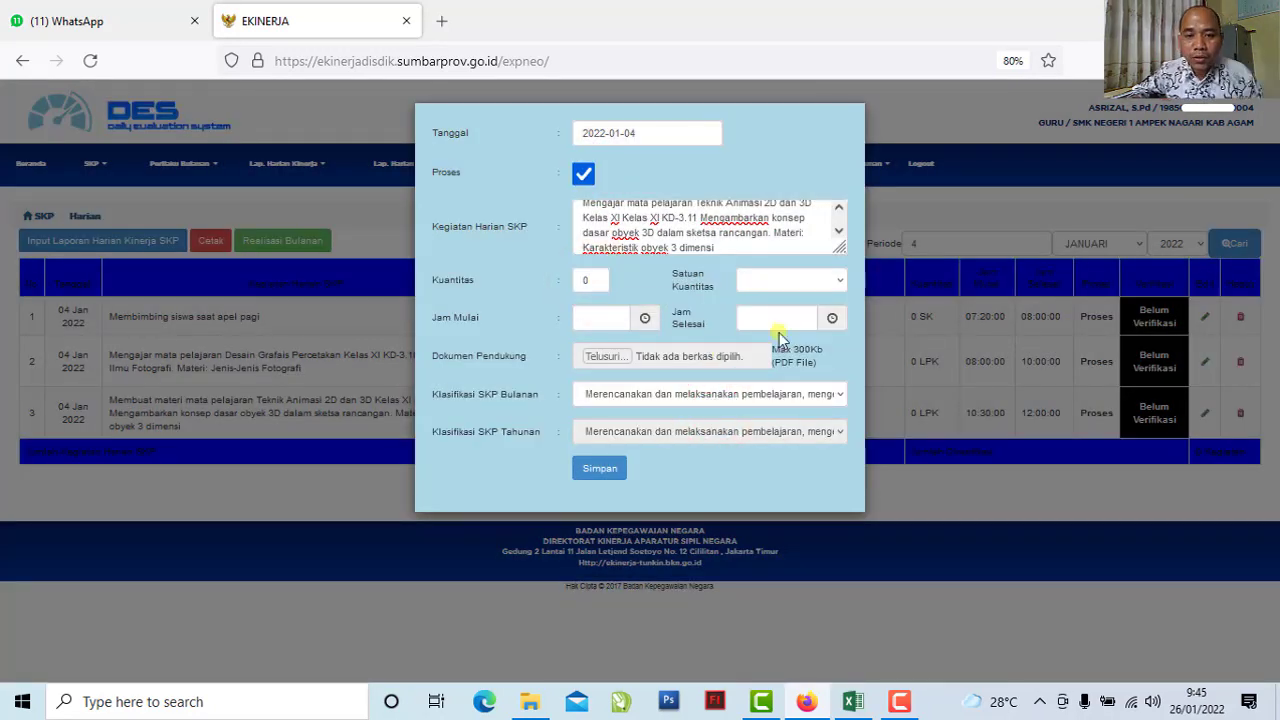
left_click(765, 284)
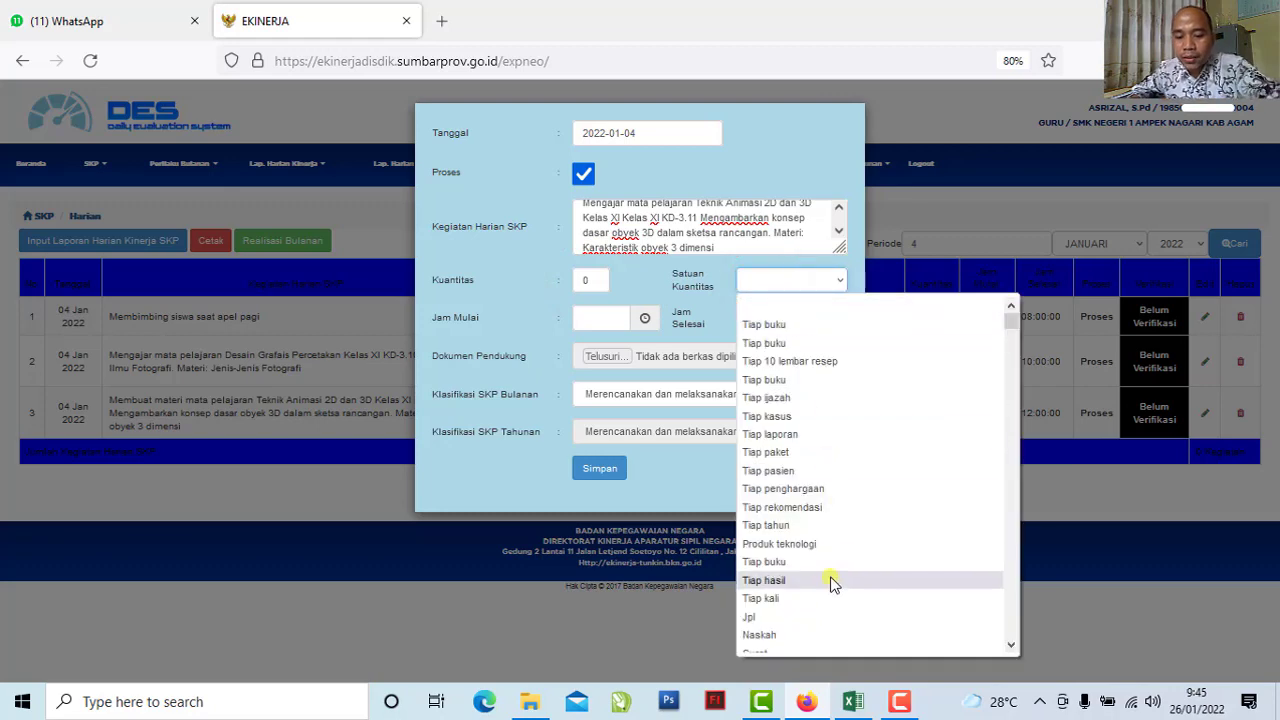
type("l")
scroll(825, 590, "down", 15)
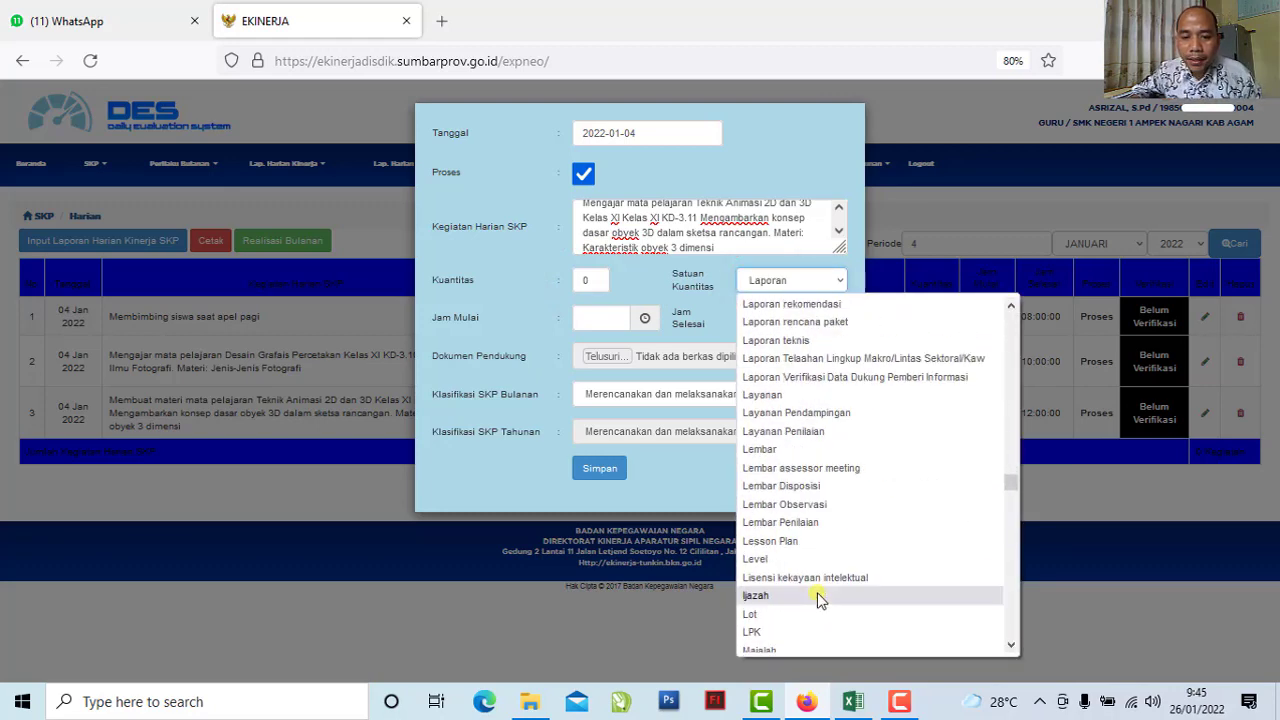
left_click(766, 632)
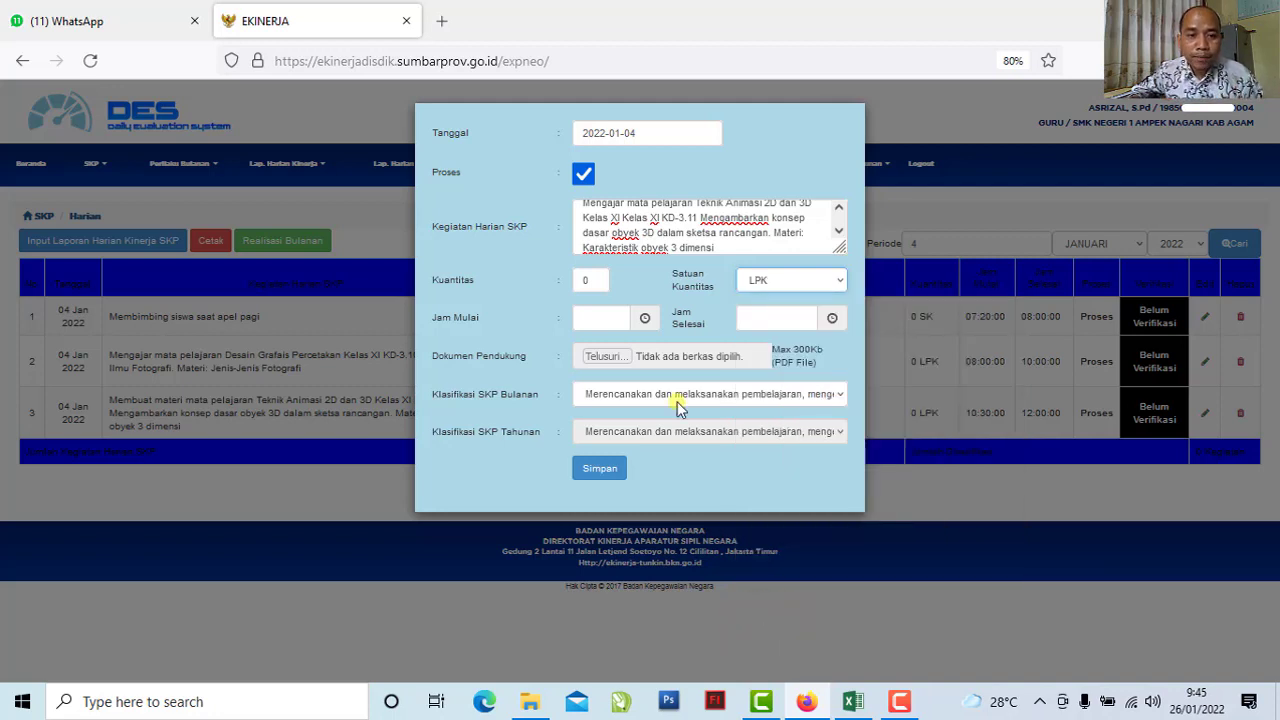
Check the Teknik Animasi teaching activity's hours in the Excel report, then set the EKINERJA entry's Jam Mulai to 12:45
left_click(852, 702)
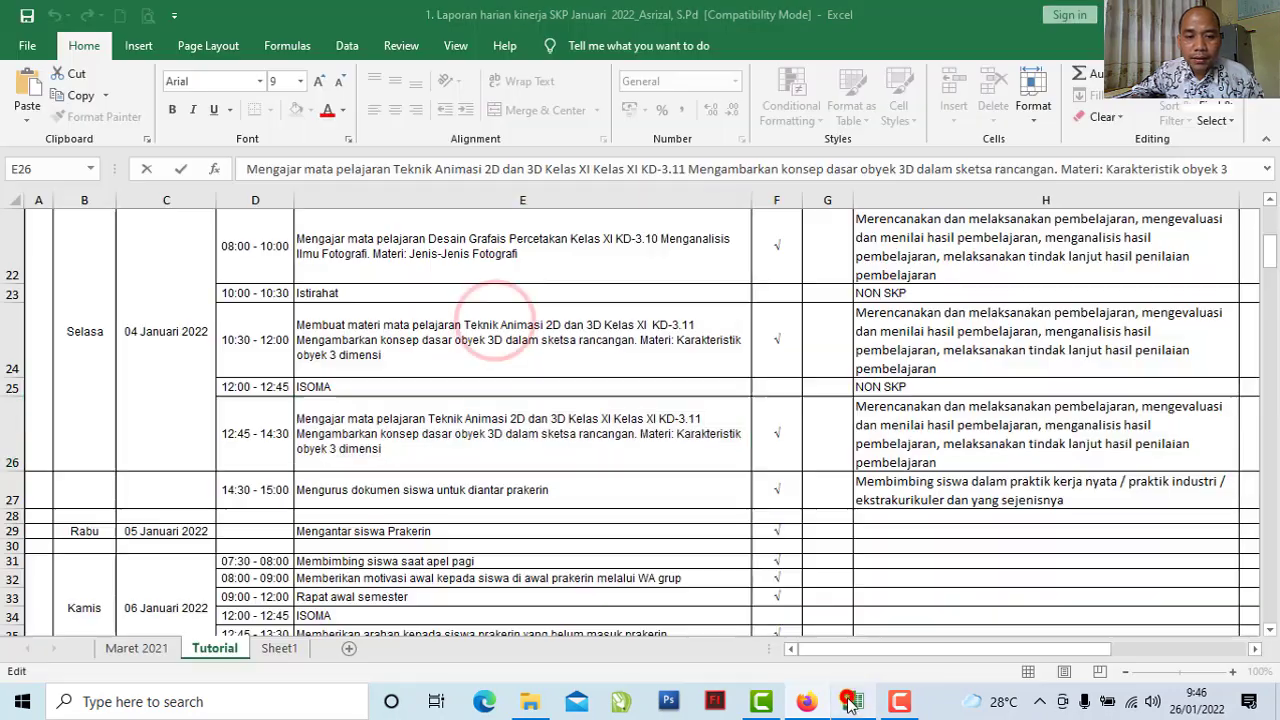
left_click(250, 457)
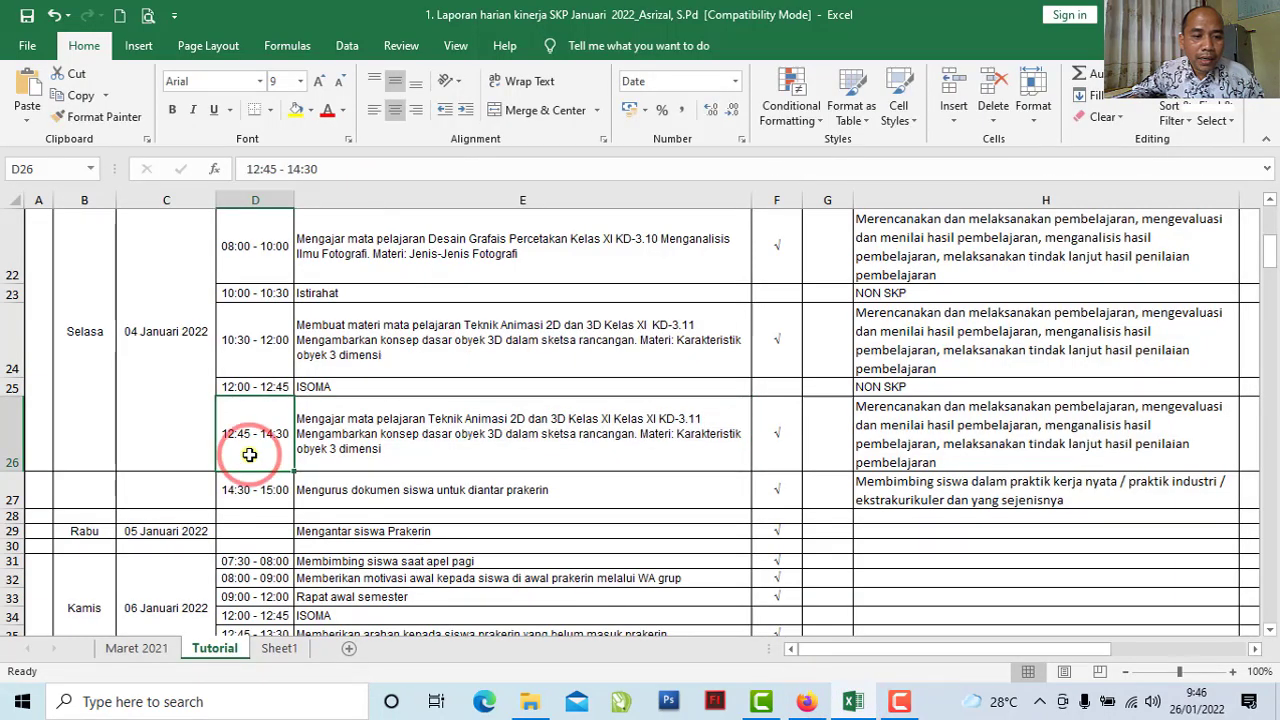
left_click(806, 702)
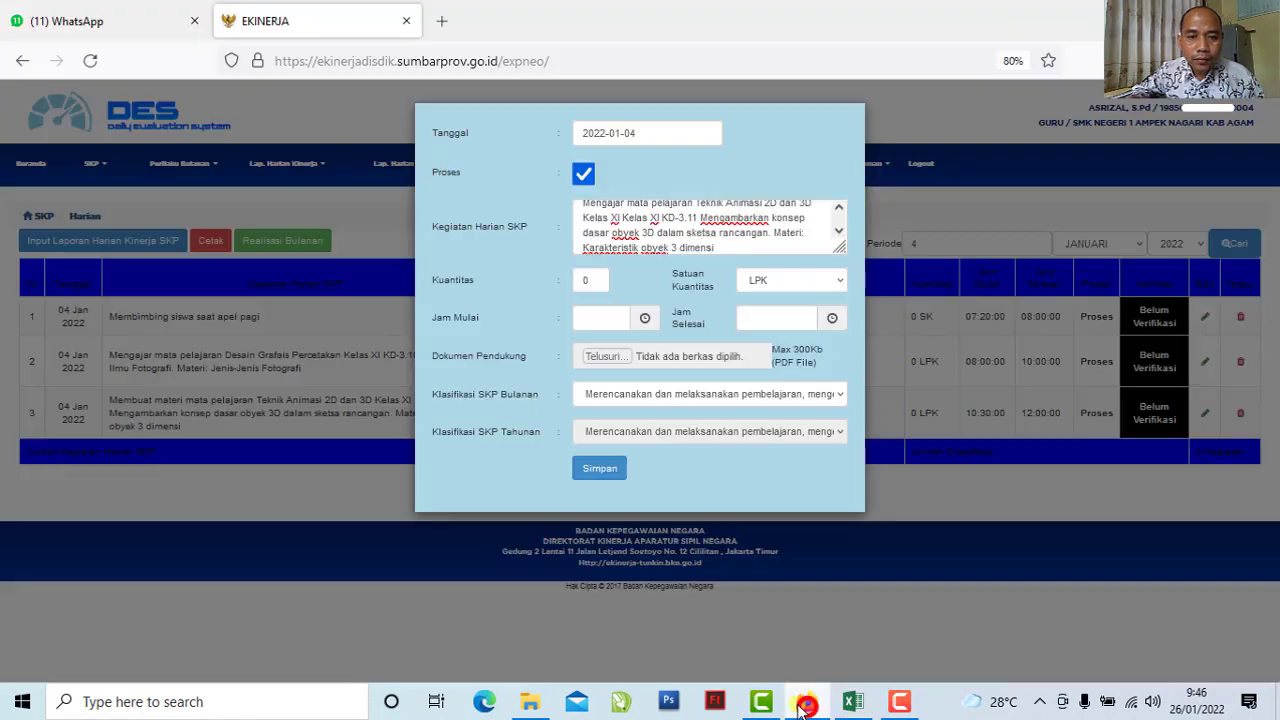
left_click(612, 316)
left_click(658, 419)
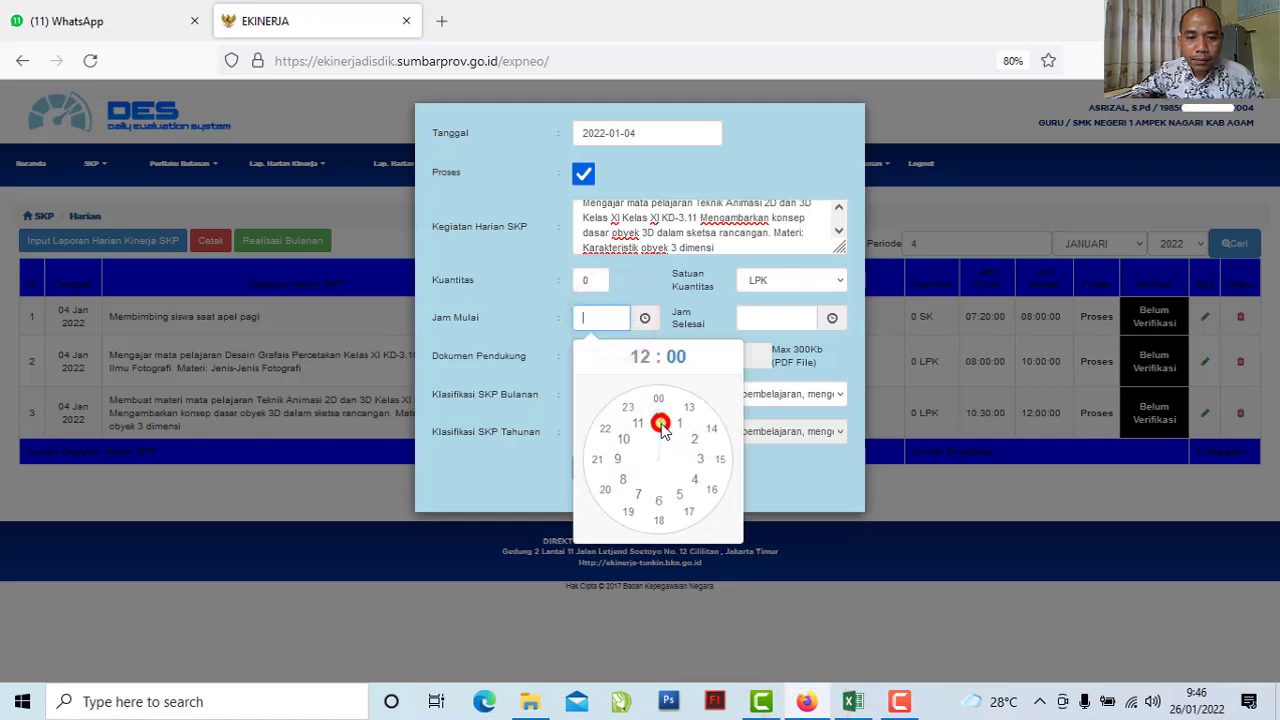
left_click(600, 458)
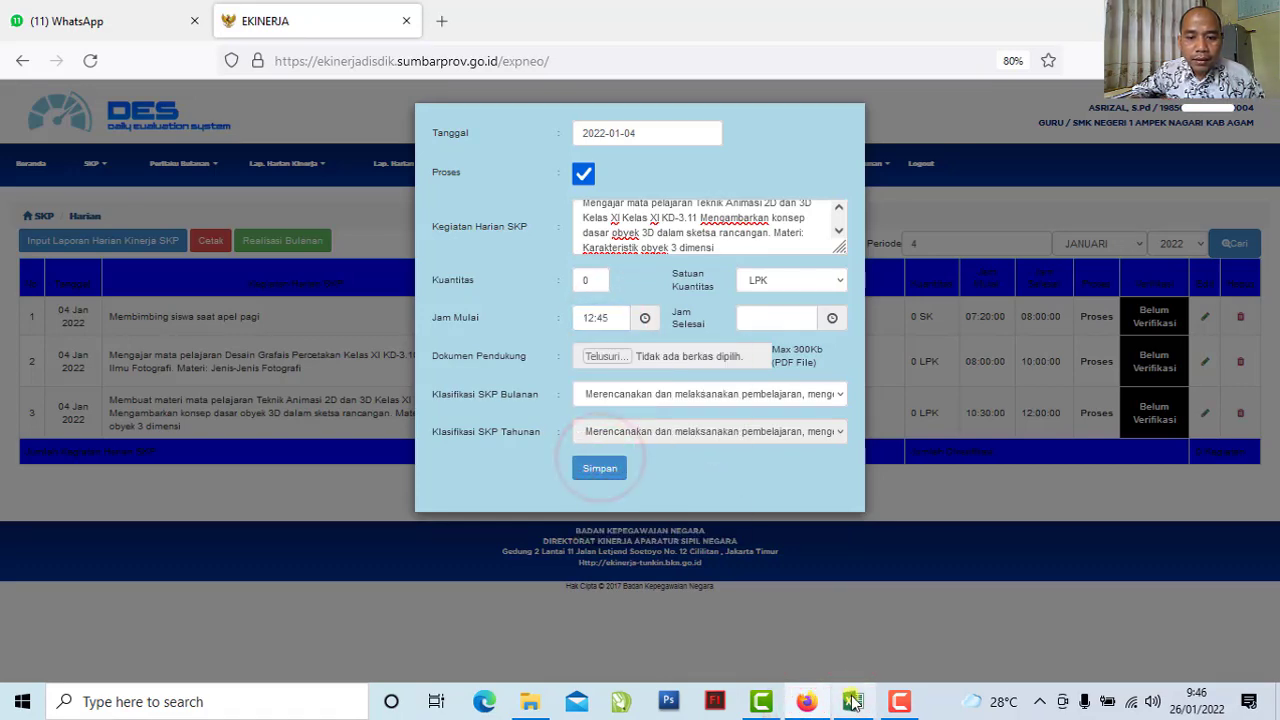
Recheck the activity's end time in the Excel report and set the EKINERJA entry's Jam Selesai to 14:30
left_click(852, 702)
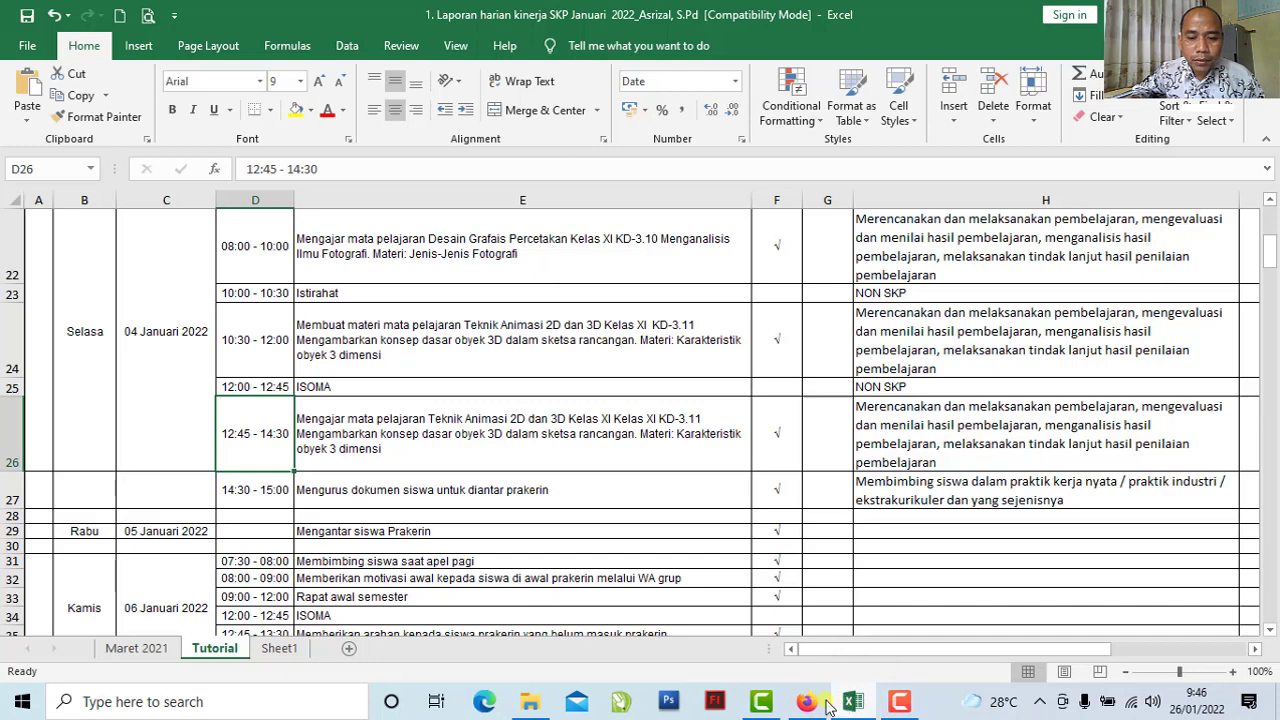
left_click(807, 702)
left_click(760, 318)
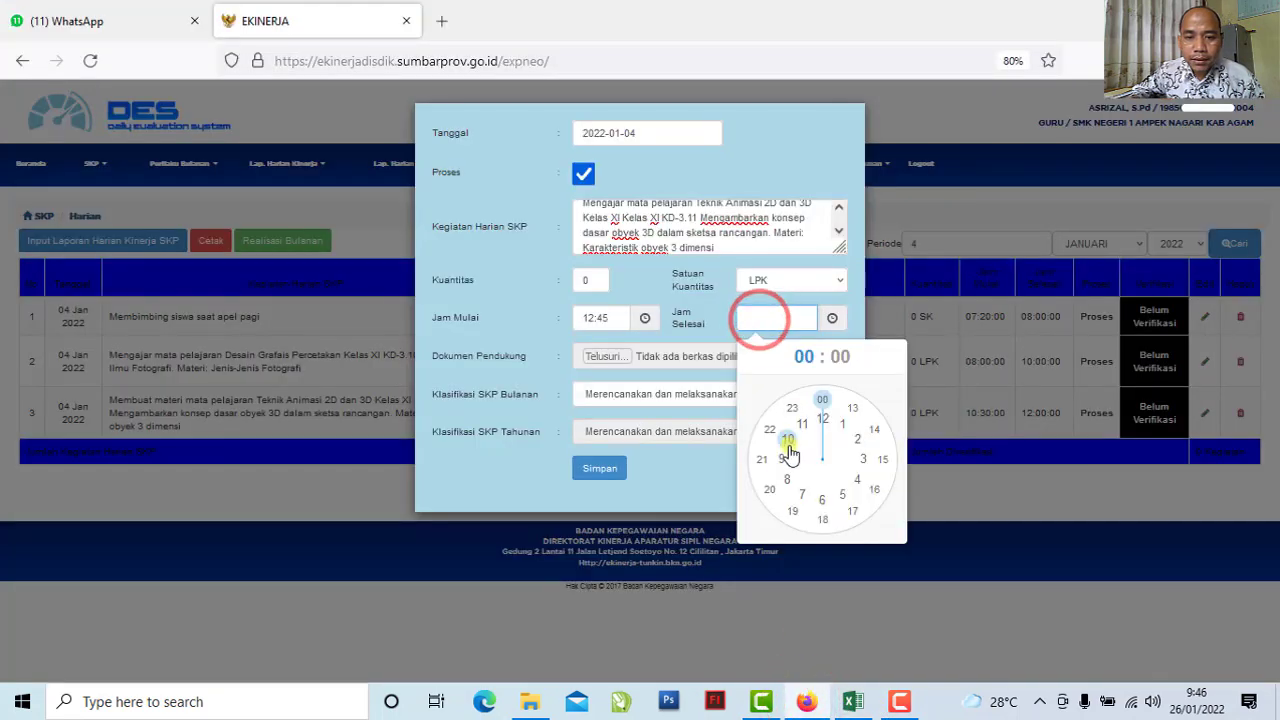
left_click(875, 432)
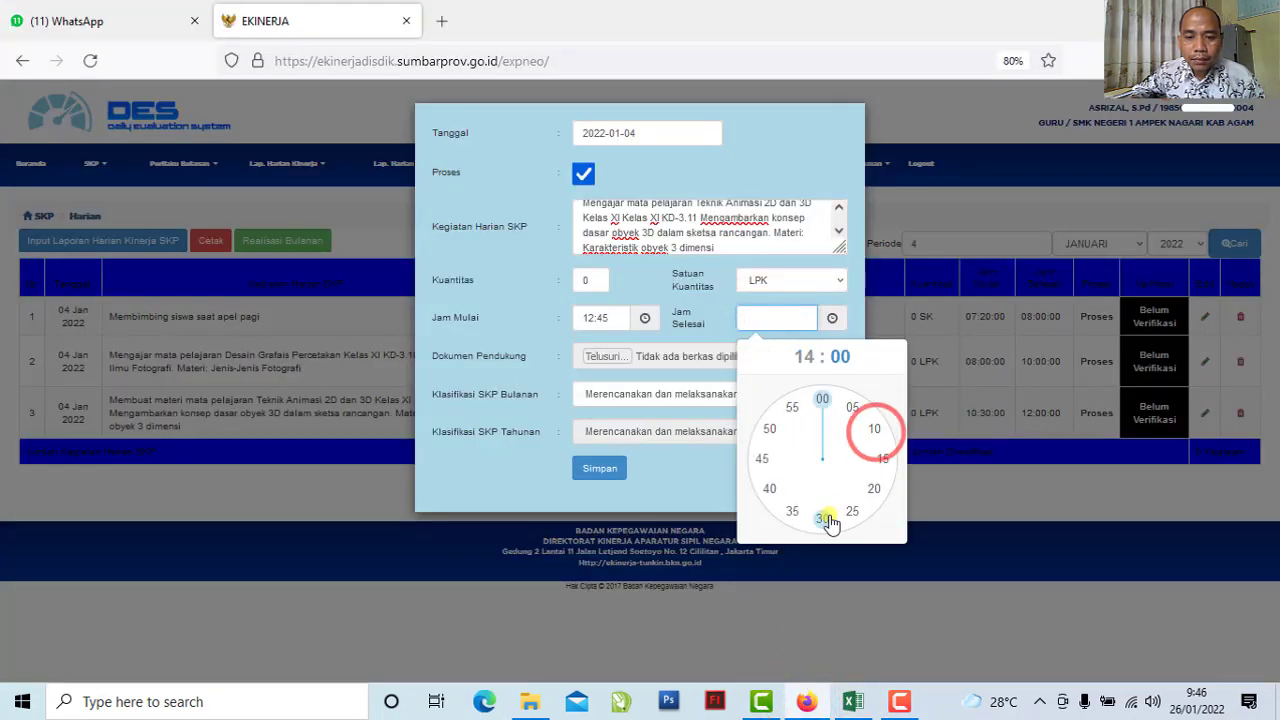
left_click(823, 518)
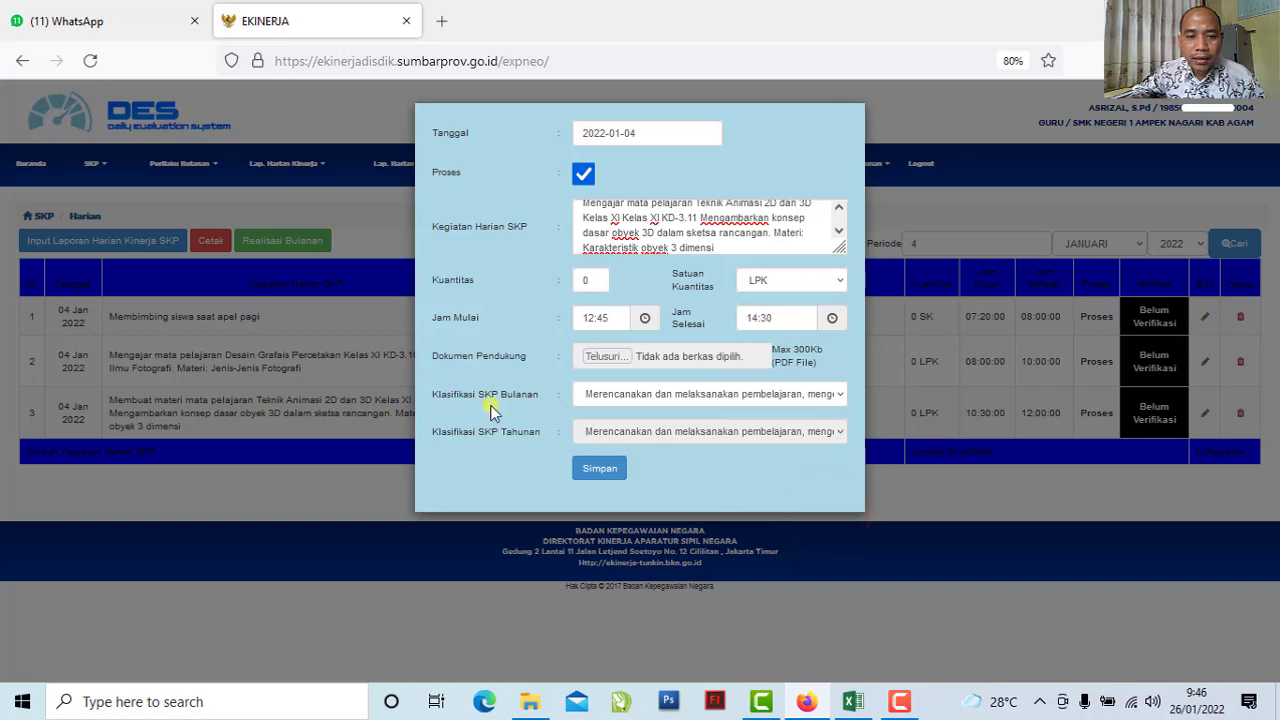
Set Klasifikasi SKP Bulanan to the Merencanakan dan melaksanakan pembelajaran option given in the Excel report, save the entry, and review its listed row
left_click(852, 701)
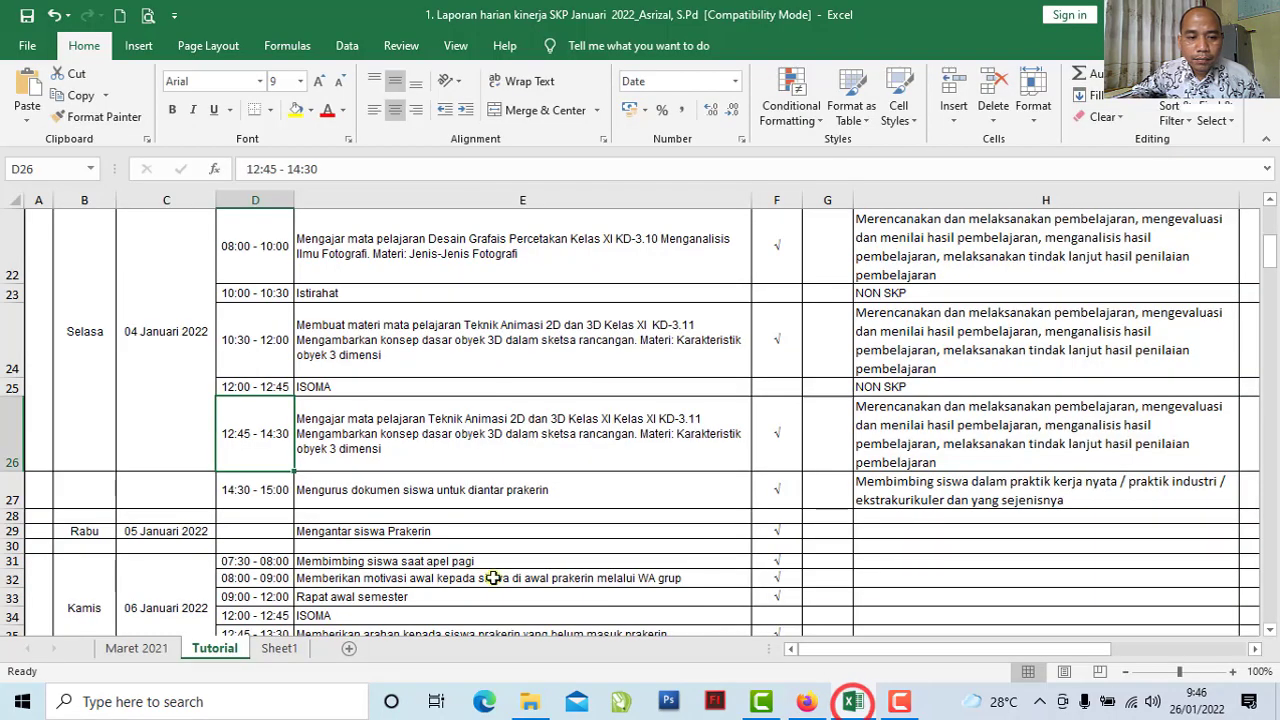
left_click(905, 443)
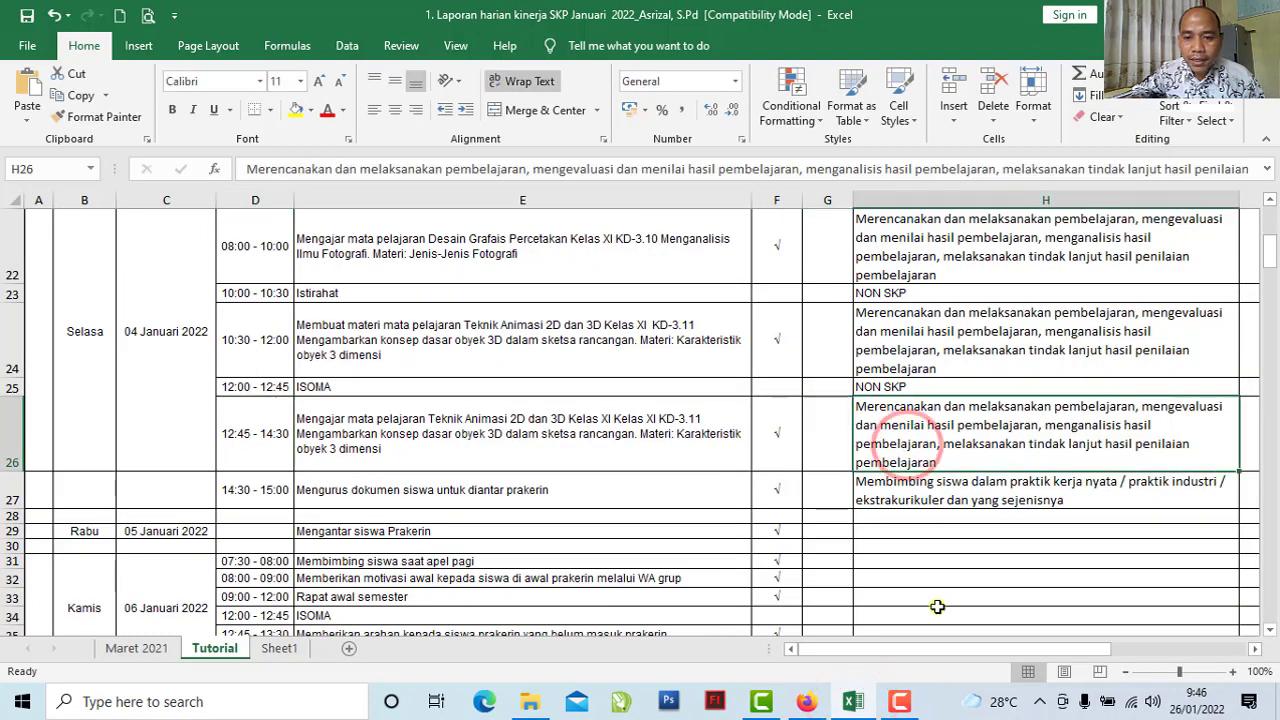
left_click(806, 701)
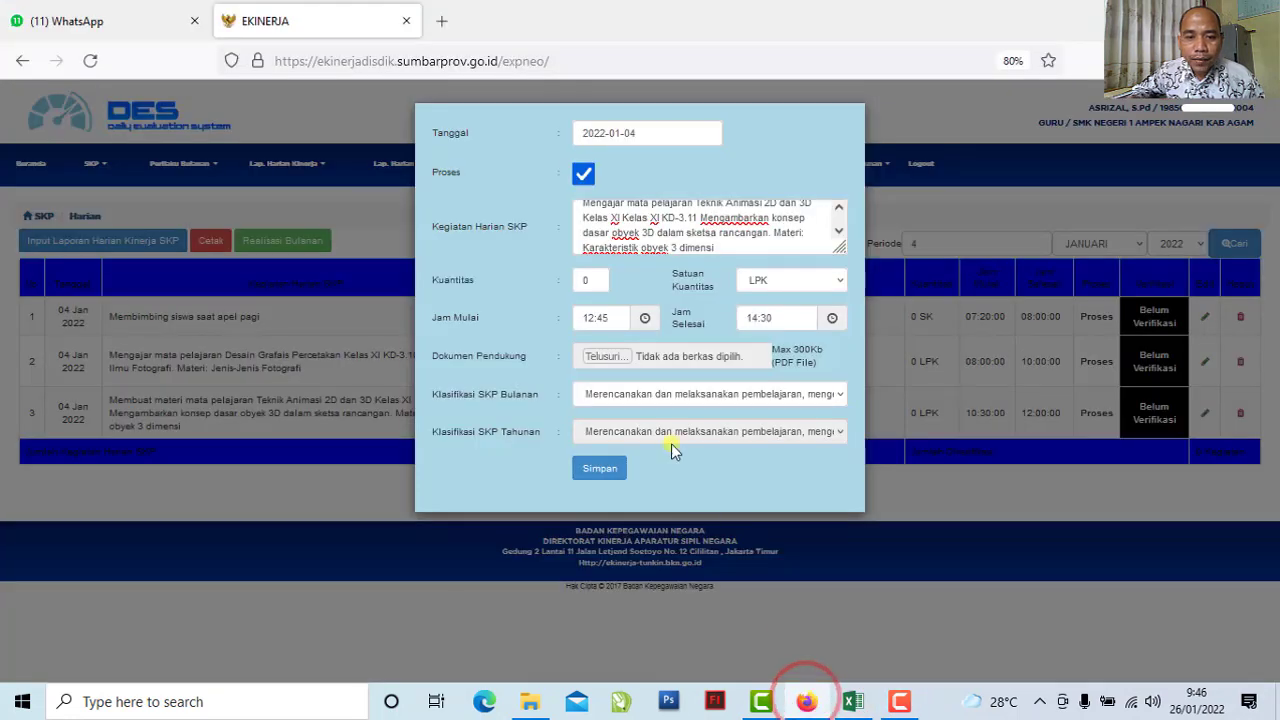
left_click(807, 400)
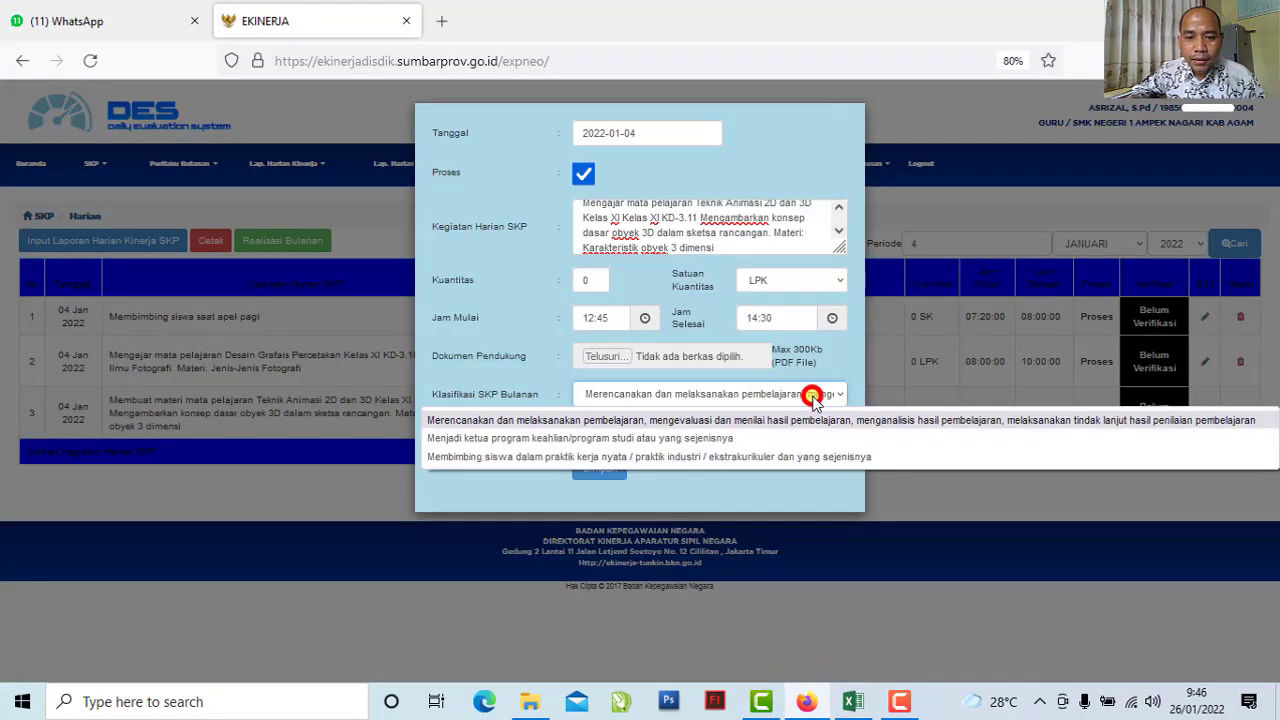
left_click(478, 420)
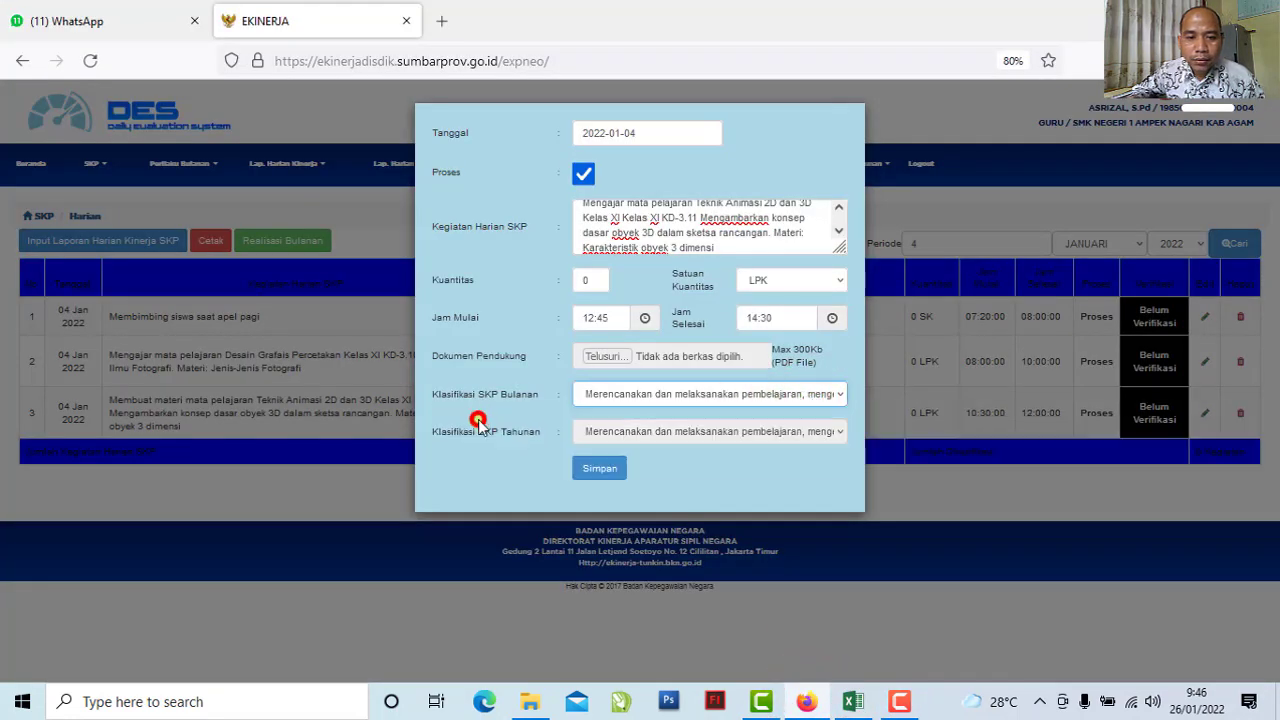
left_click(618, 475)
left_click(729, 414)
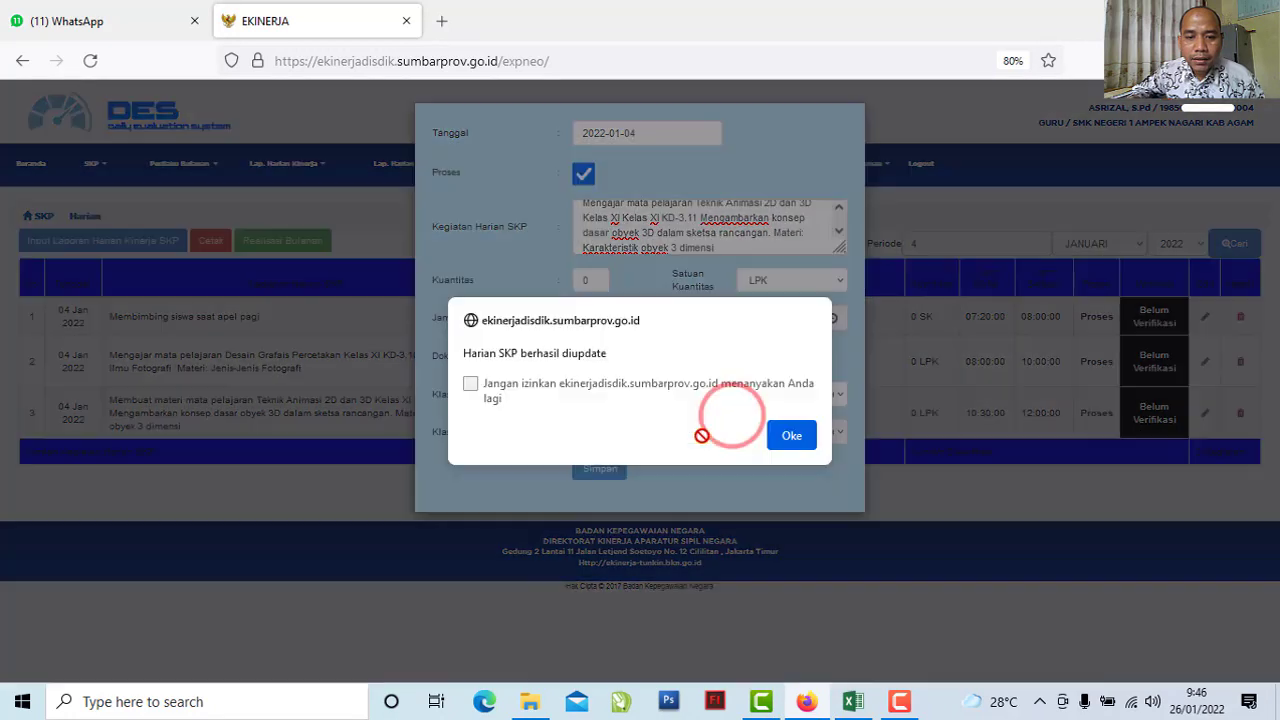
left_click(790, 435)
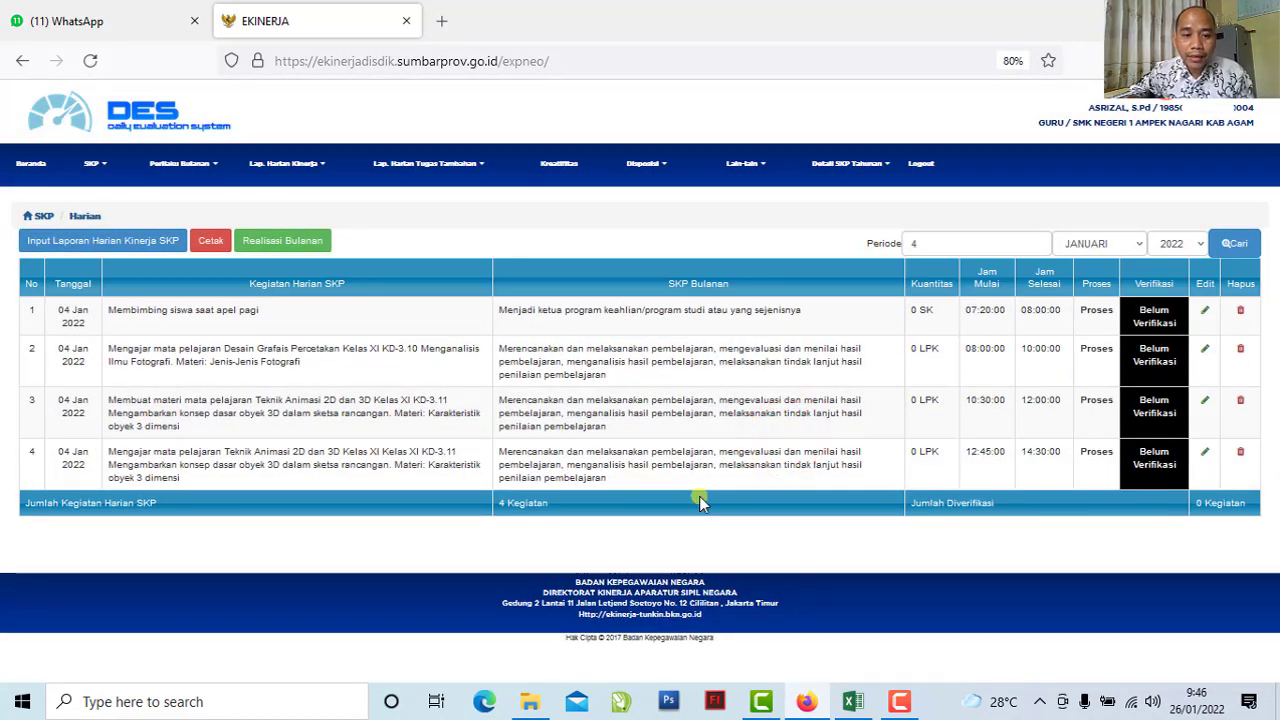
left_click_drag(113, 455, 390, 455)
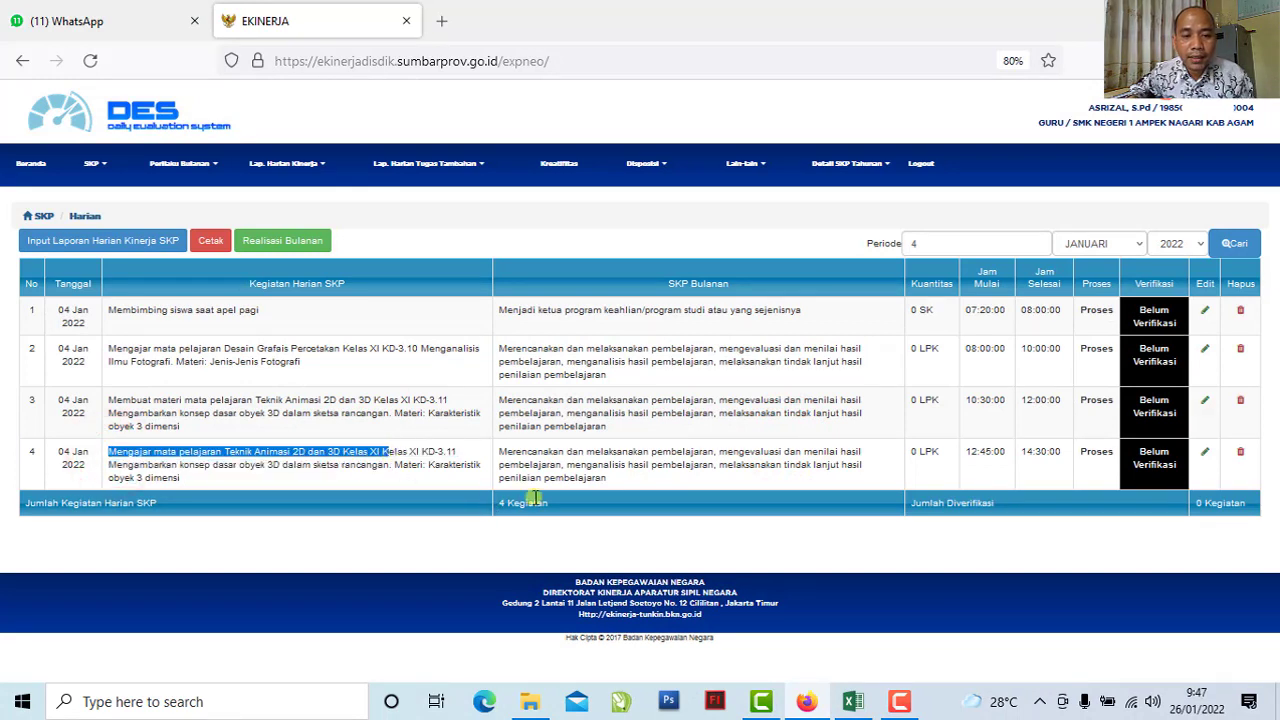
left_click_drag(503, 455, 649, 455)
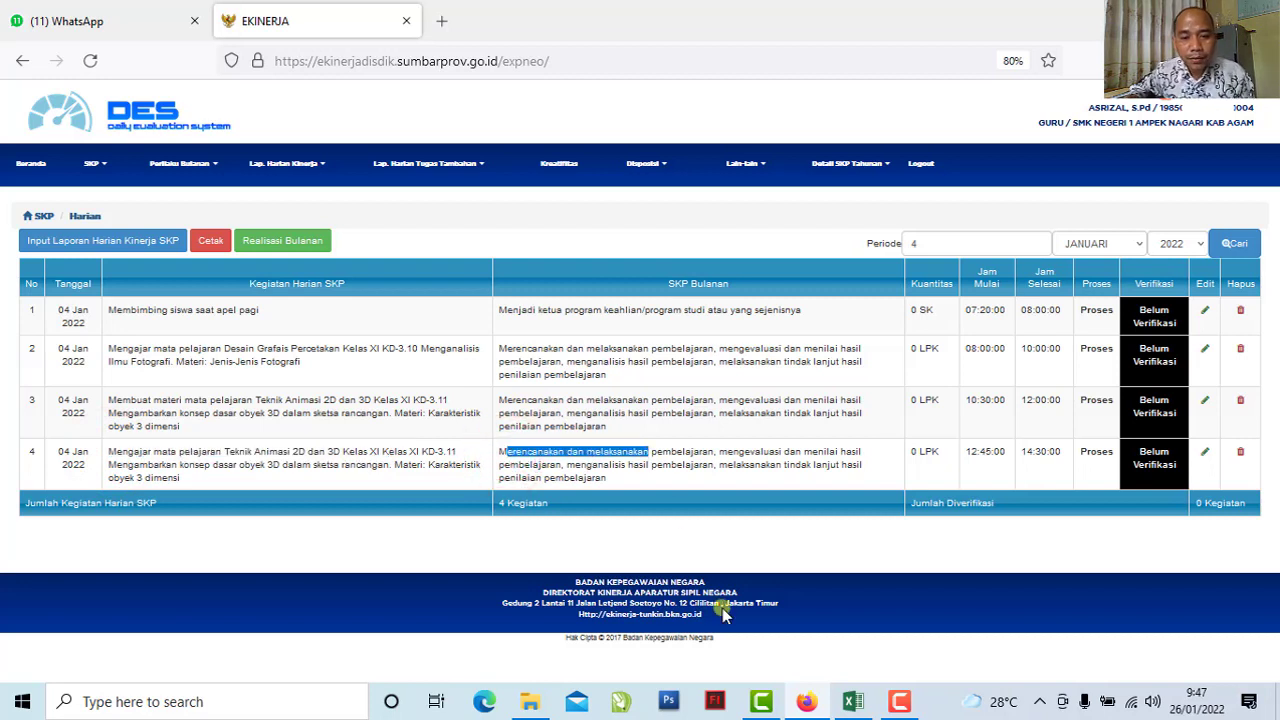
Start a fifth daily SKP performance report entry and set its Tanggal to 2022-01-04
left_click(109, 241)
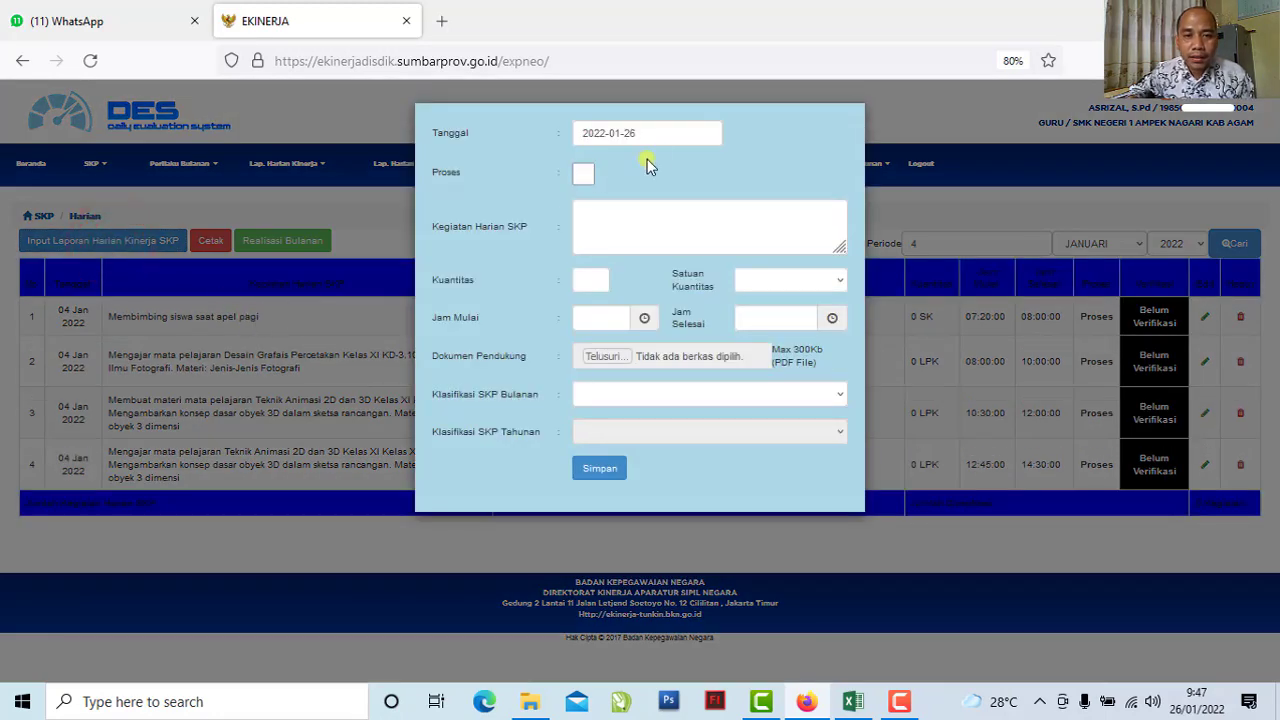
left_click(657, 133)
left_click(646, 226)
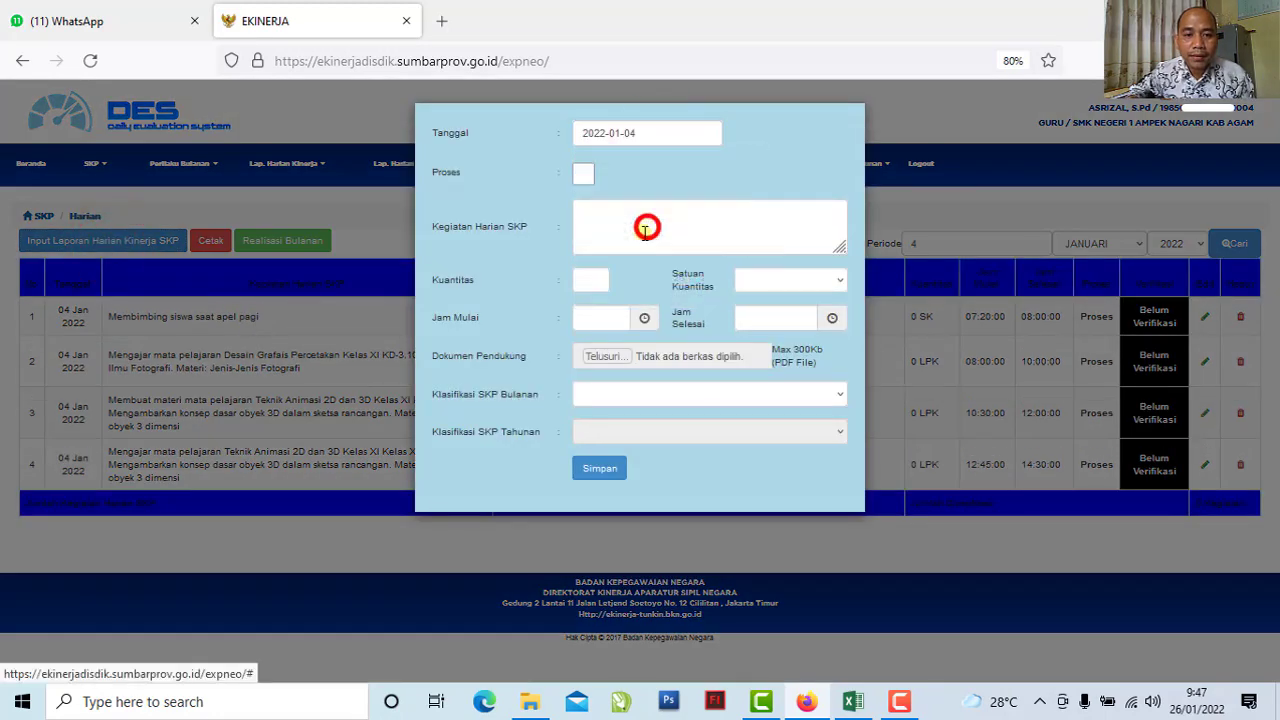
left_click(644, 175)
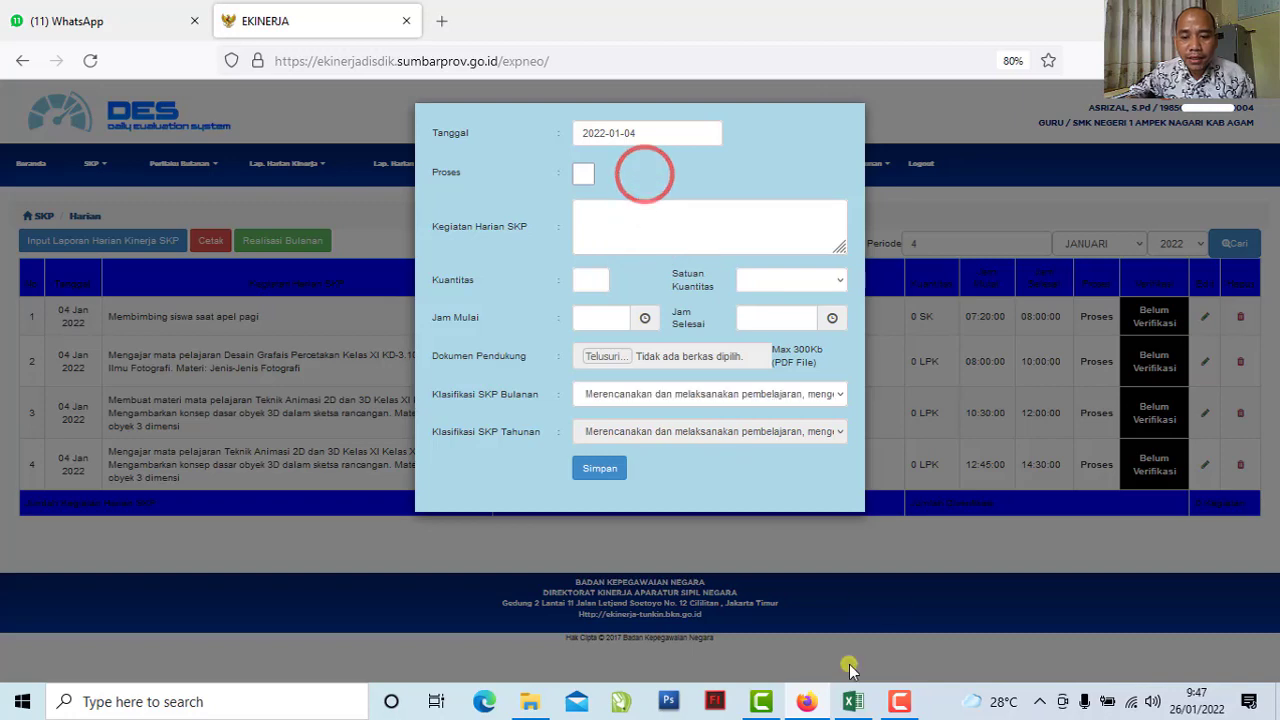
Switch to the Excel report and copy the 14:30 - 15:00 activity text "Mengurus dokumen siswa untuk diantar prakerin"
left_click(851, 704)
left_click(303, 502)
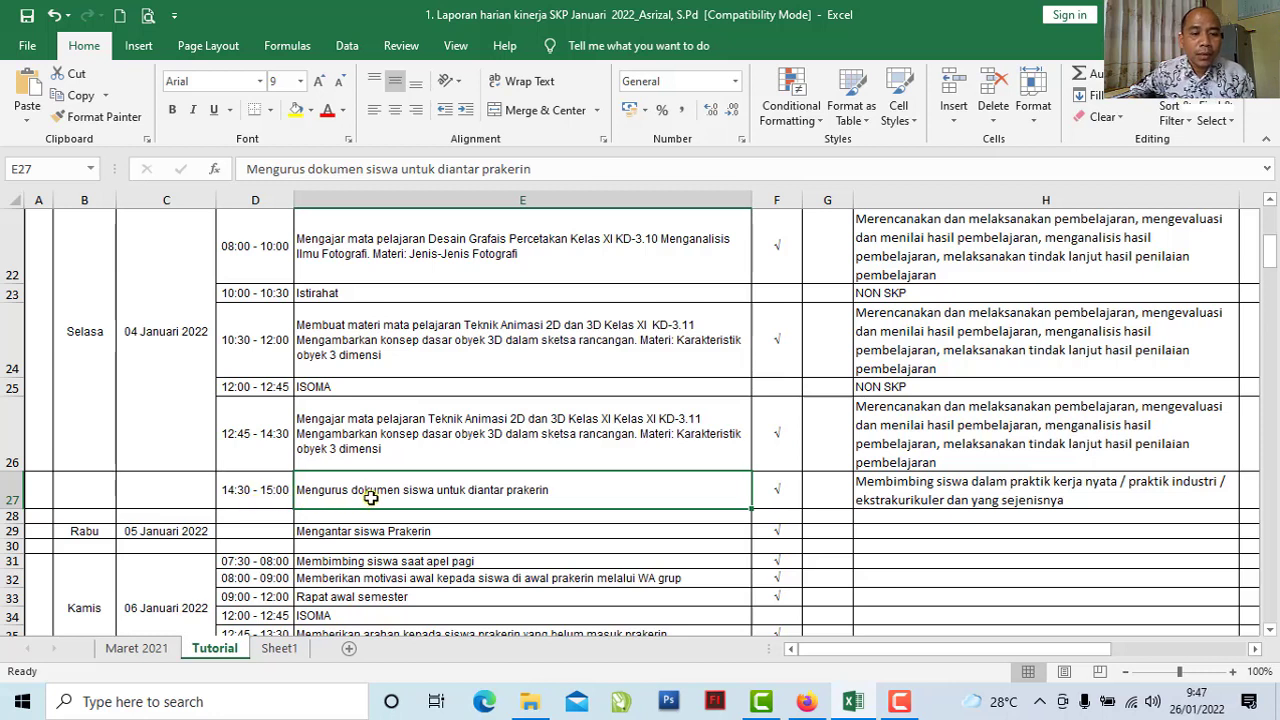
key("Right")
key("Right")
key("Right")
left_click(563, 496)
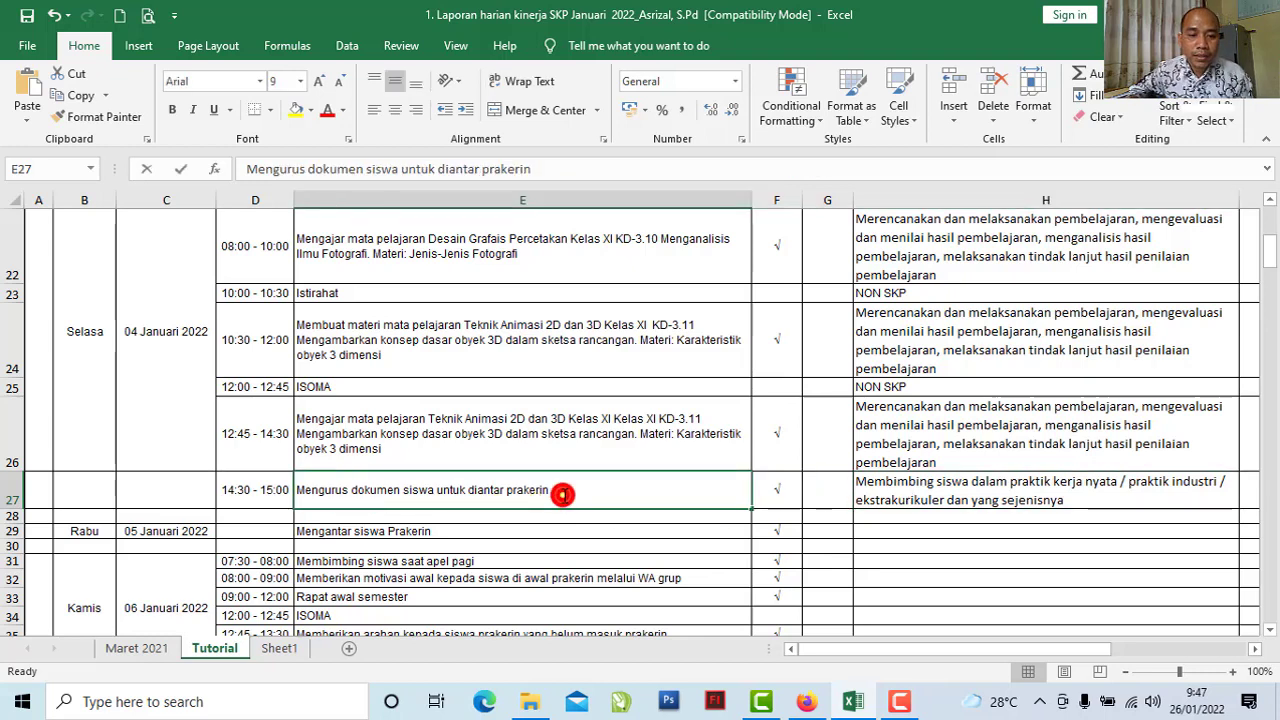
double_click(567, 490)
left_click_drag(567, 490, 236, 484)
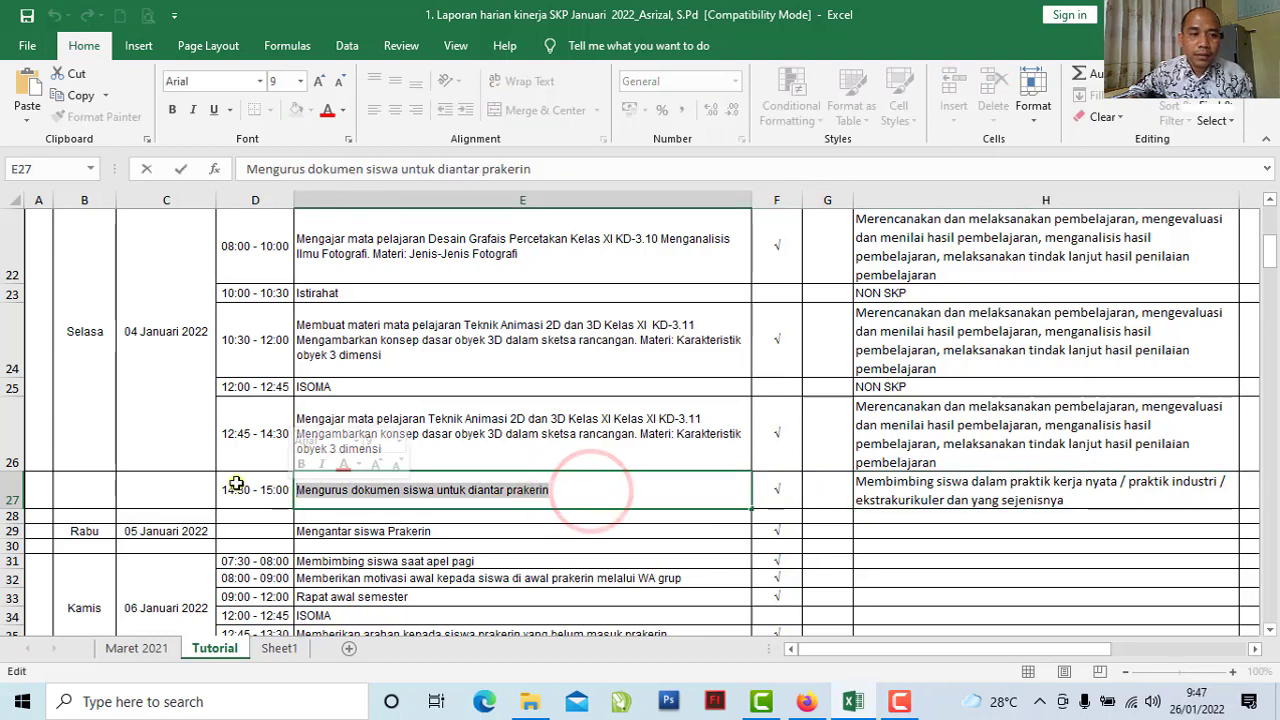
left_click(80, 95)
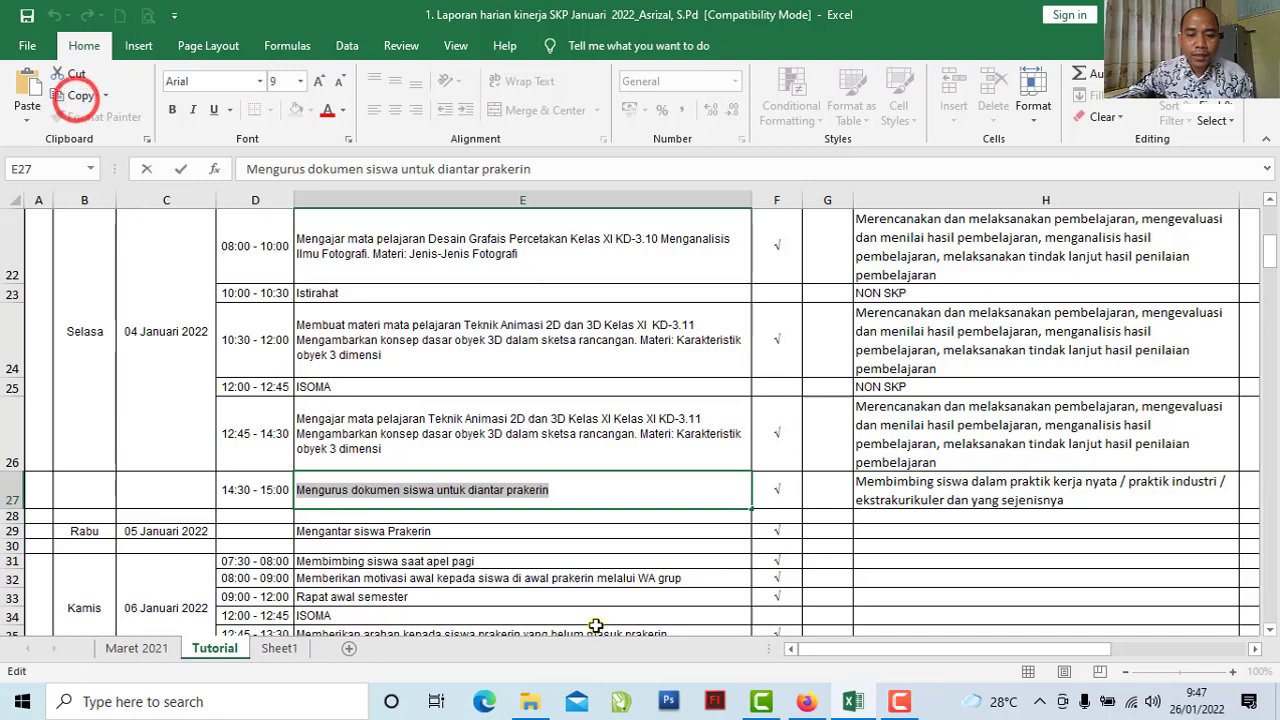
Return to EKINERJA, paste the copied prakerin document activity as the new entry's Kegiatan Harian SKP, and confirm it as Proses
left_click(806, 700)
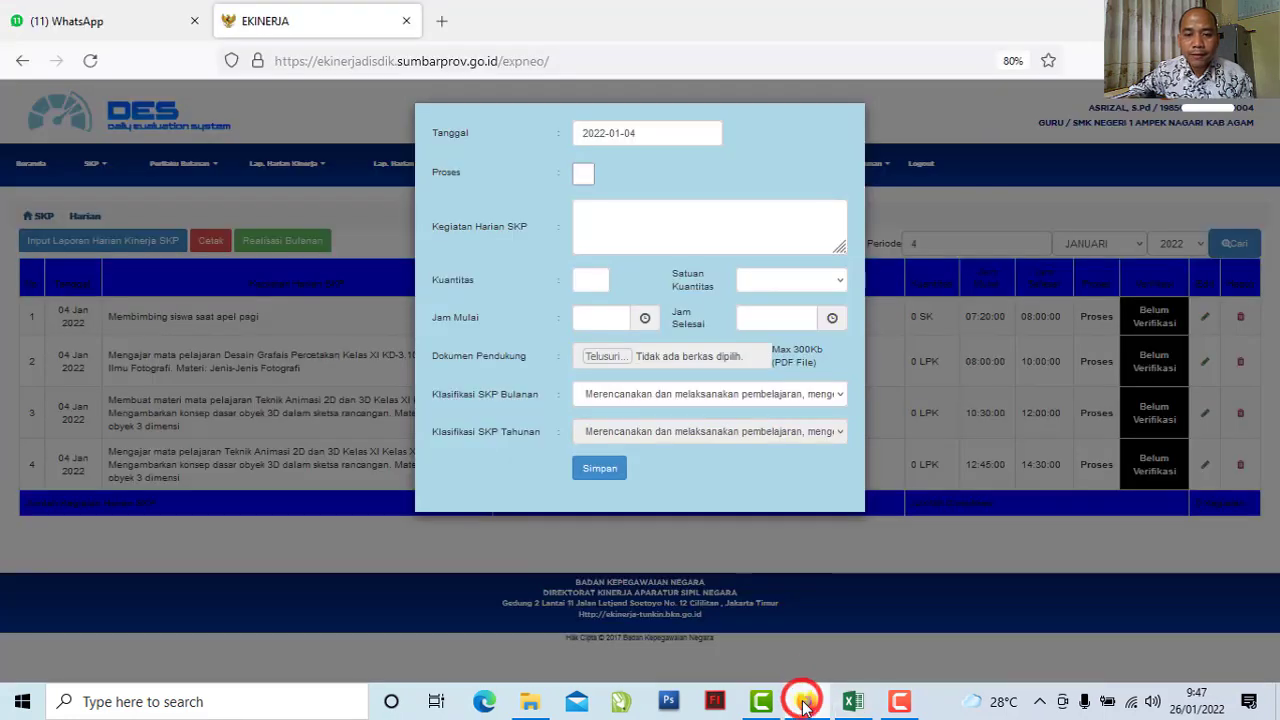
right_click(649, 222)
left_click(710, 368)
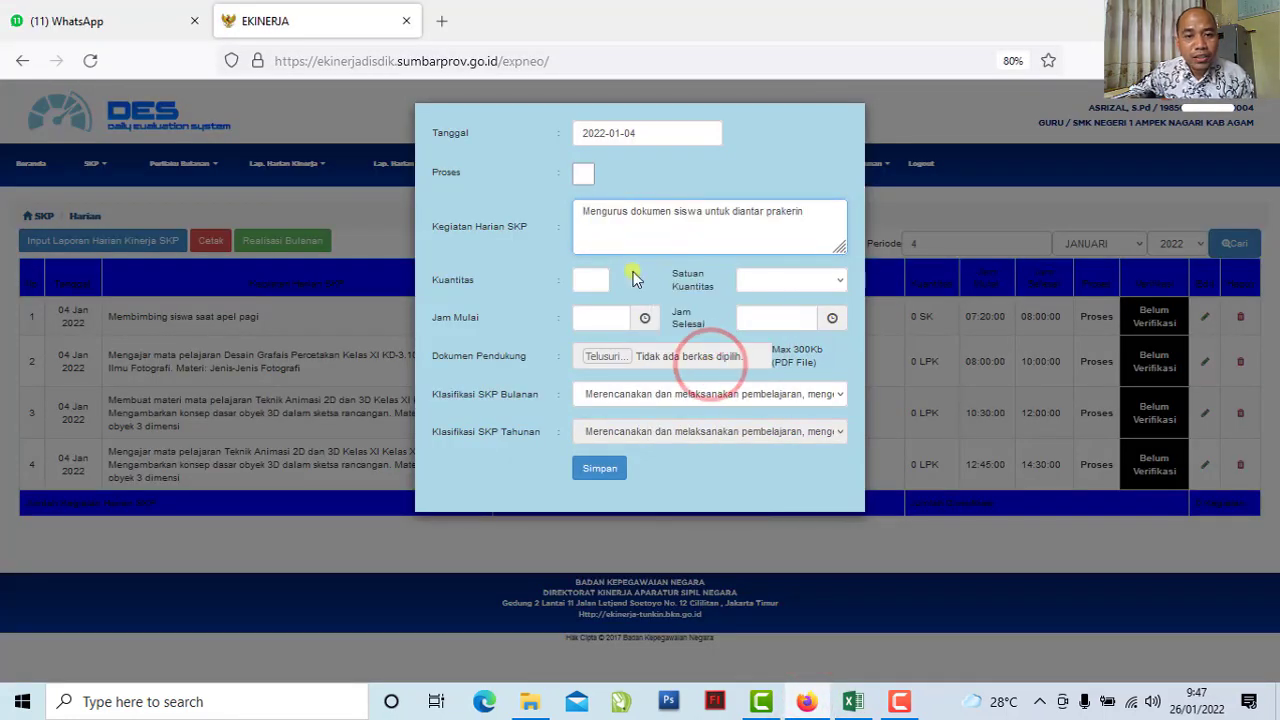
left_click(589, 176)
left_click(727, 414)
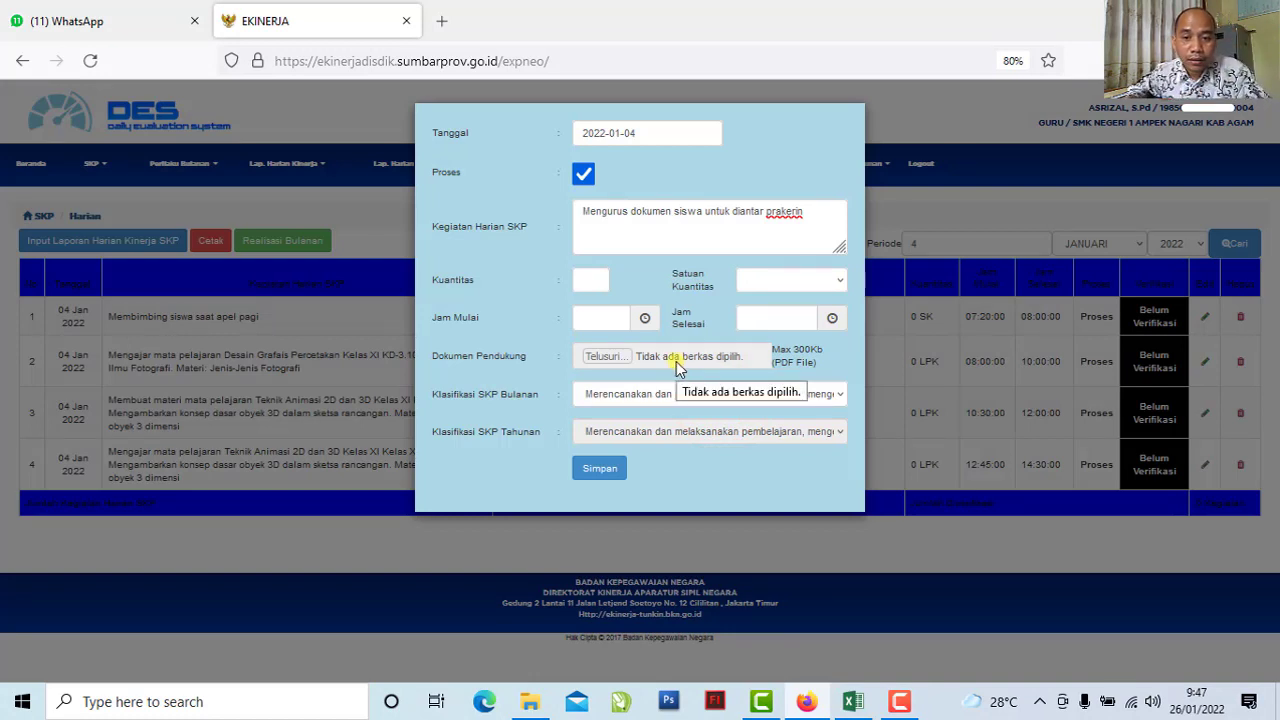
Set the prakerin document entry's Kuantitas to 0 and its Satuan Kuantitas to SK
left_click(589, 280)
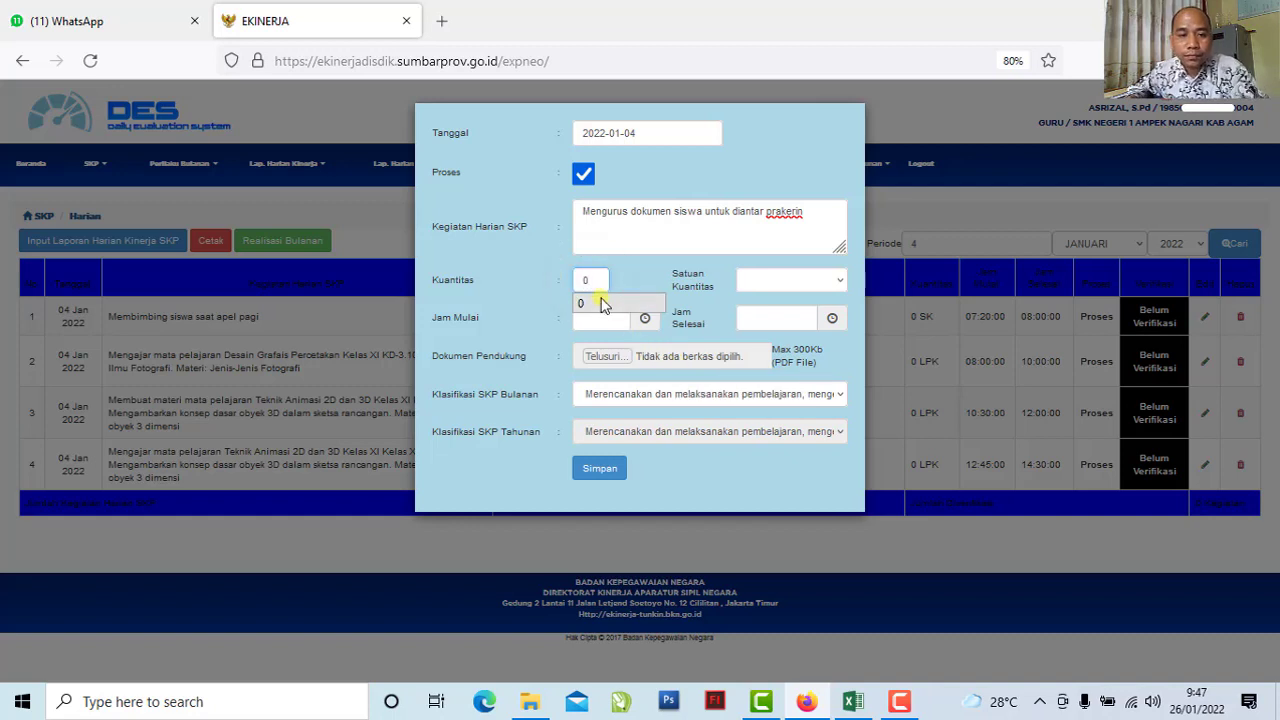
left_click(600, 297)
left_click(772, 284)
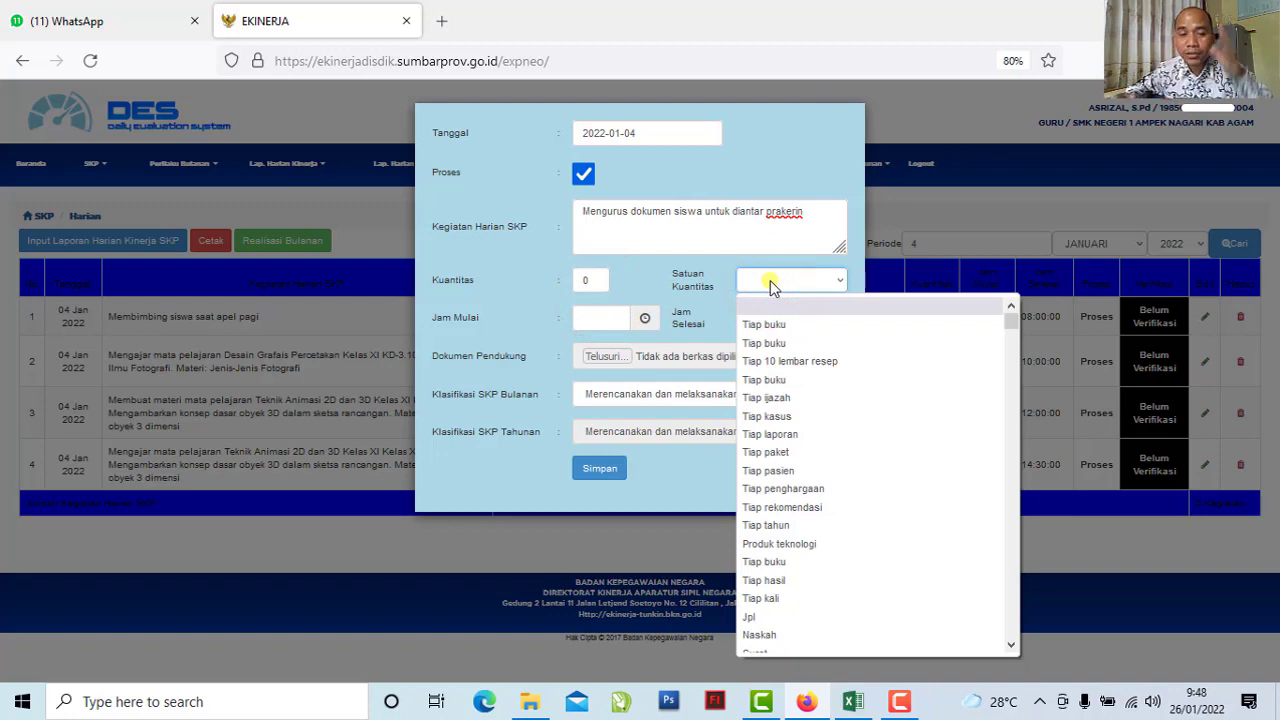
scroll(814, 523, "down", 15)
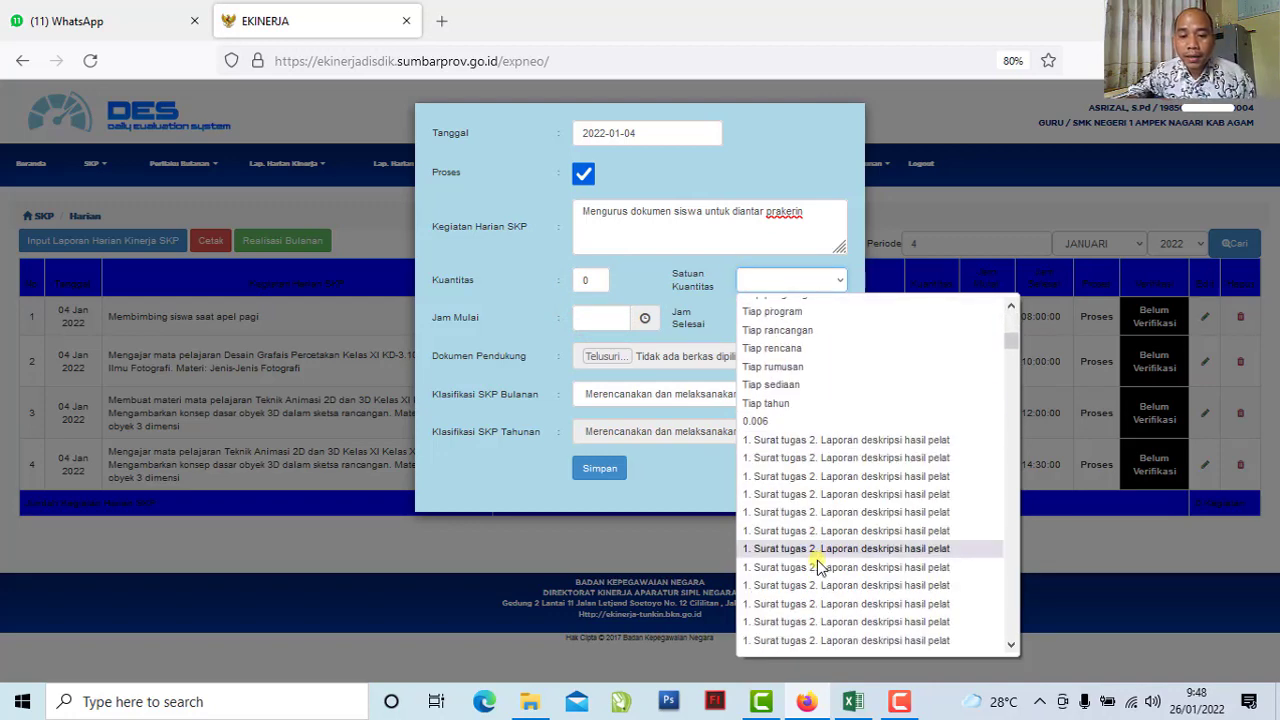
type("laporan")
scroll(818, 565, "down", 5)
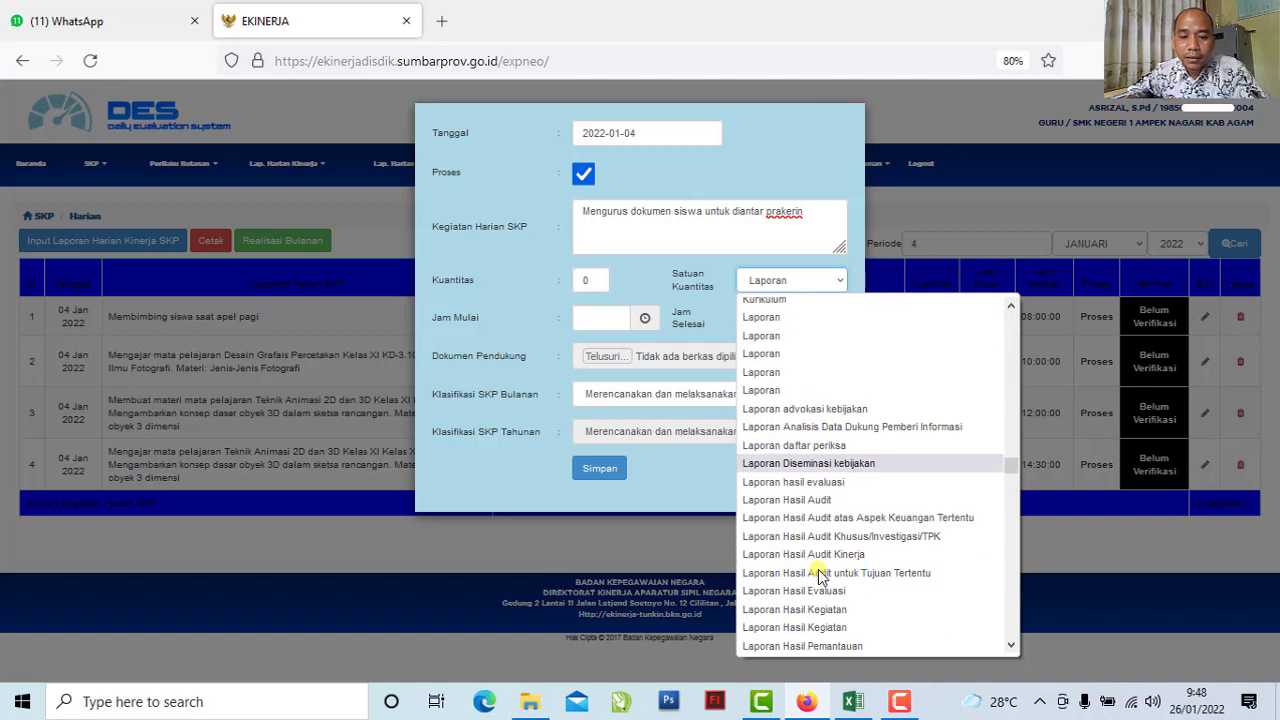
type("sampel")
left_click(772, 524)
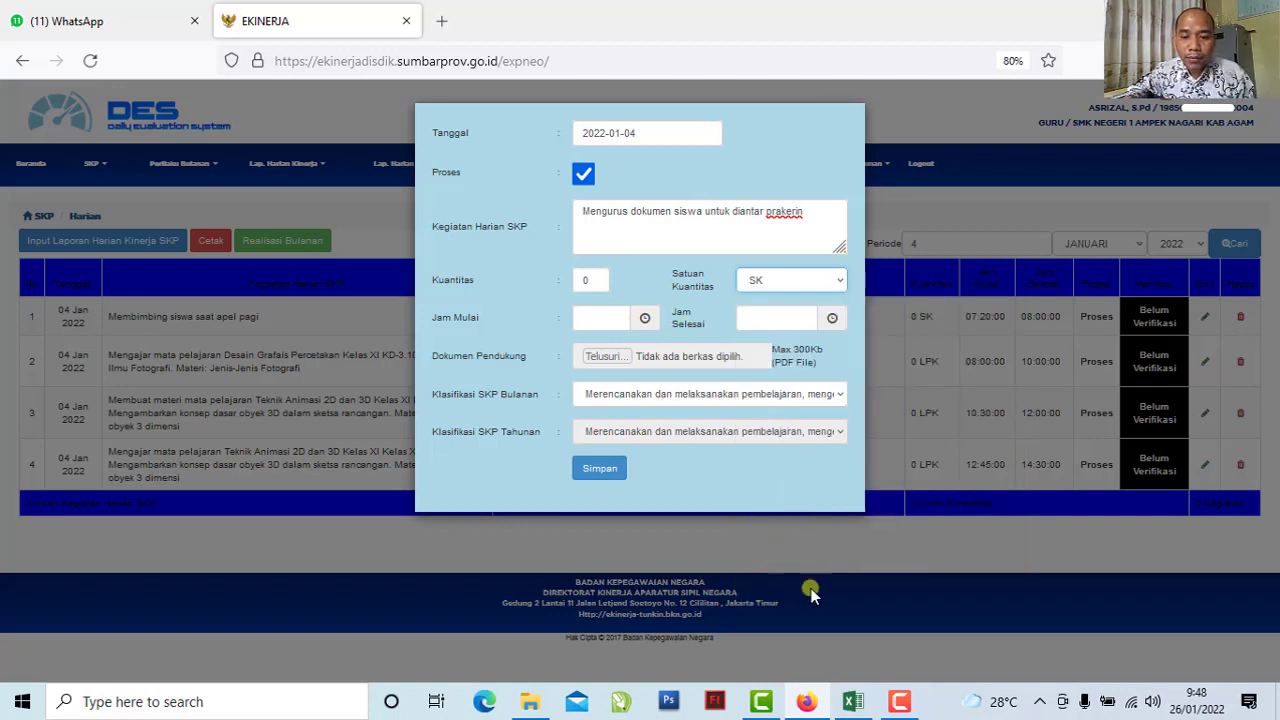
Check the prakerin document activity's hours in the Excel report, and set Jam Mulai to 14:30 and Jam Selesai to 15:00 in EKINERJA
left_click(852, 701)
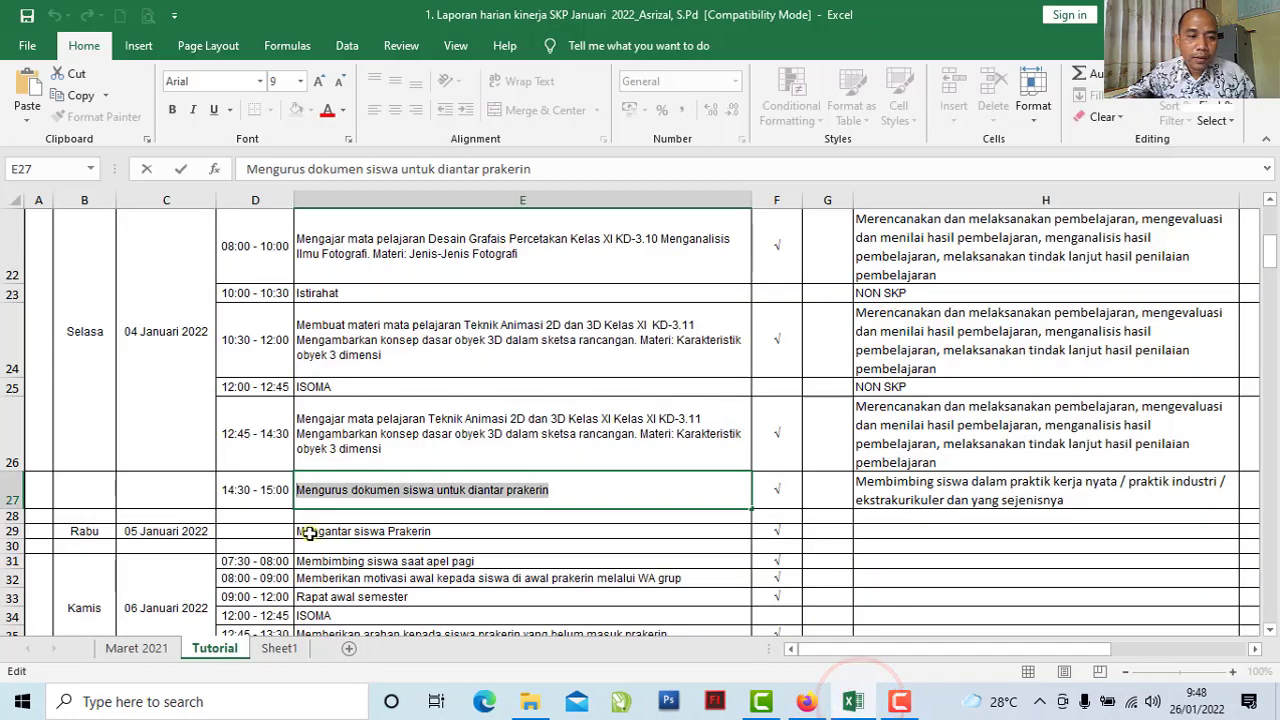
left_click(257, 492)
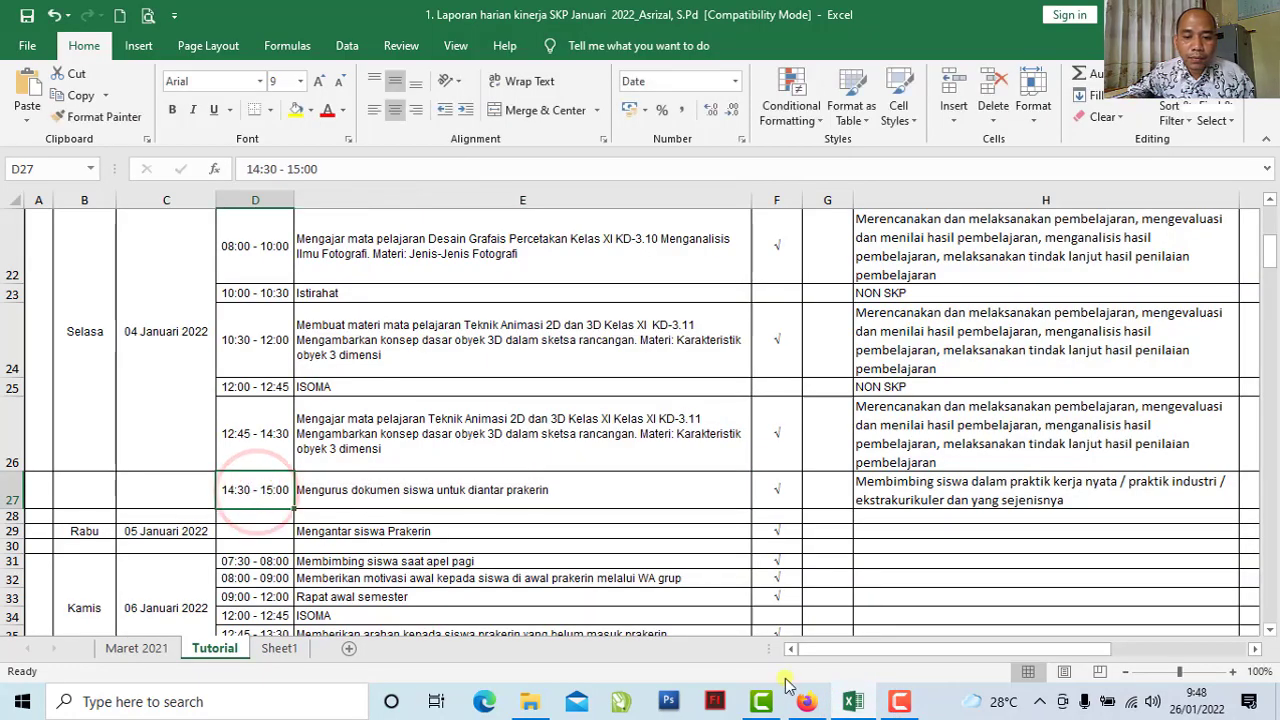
left_click(810, 703)
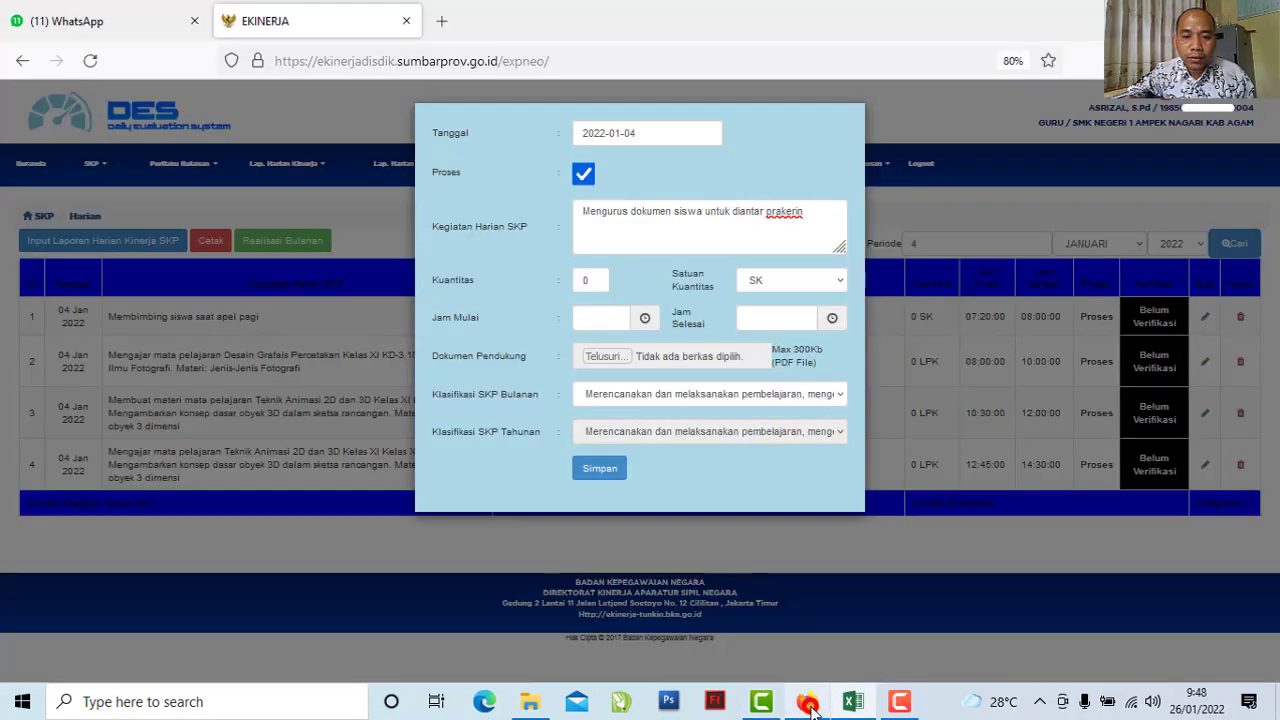
left_click(597, 317)
left_click(710, 429)
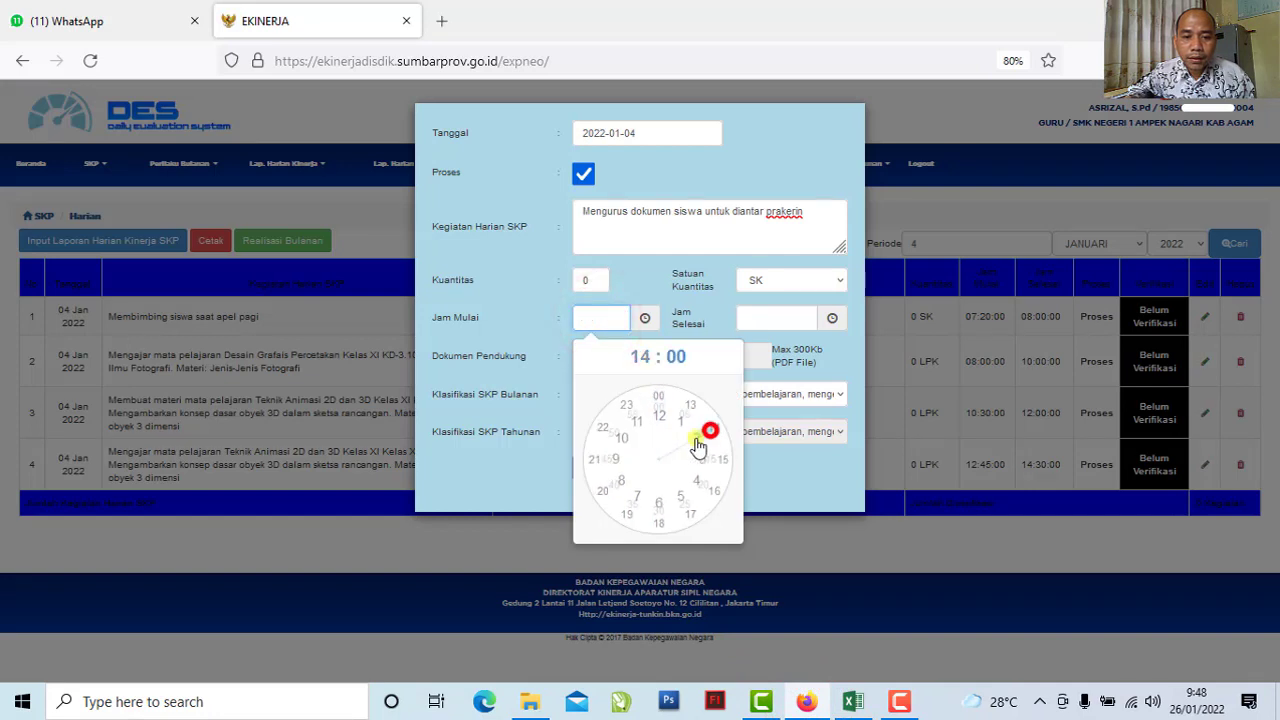
left_click(661, 518)
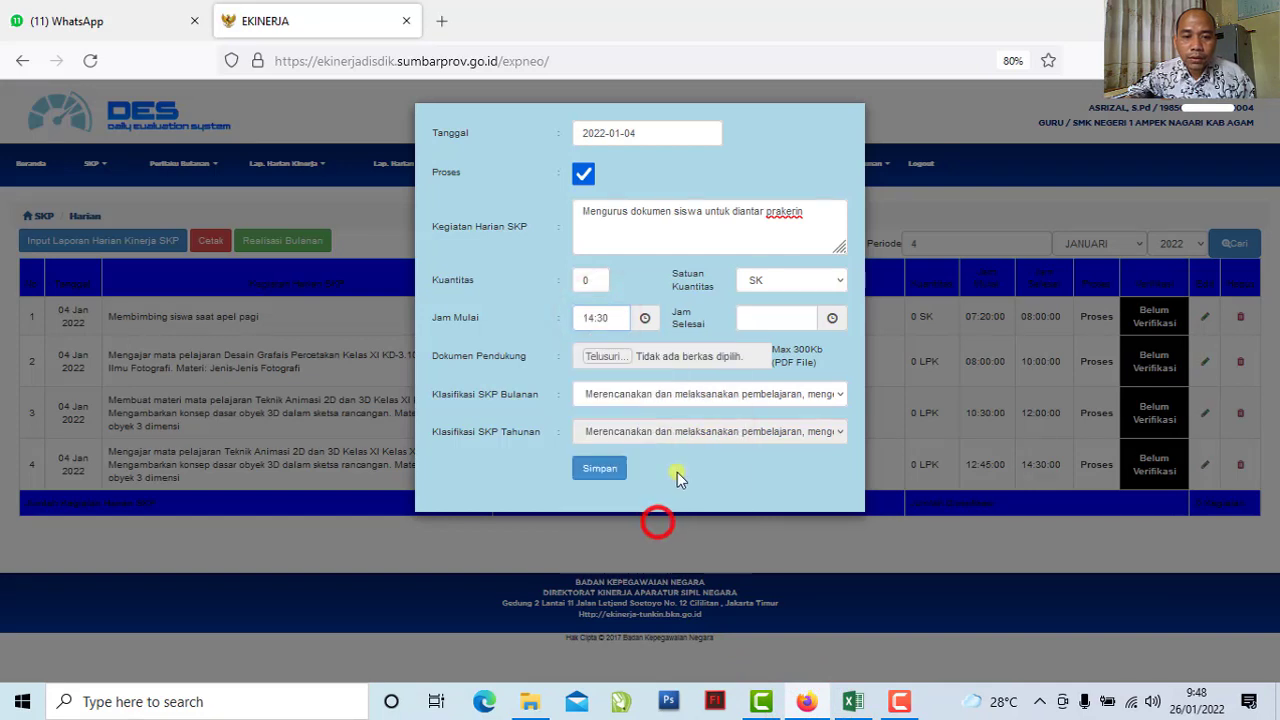
left_click(773, 317)
left_click(880, 461)
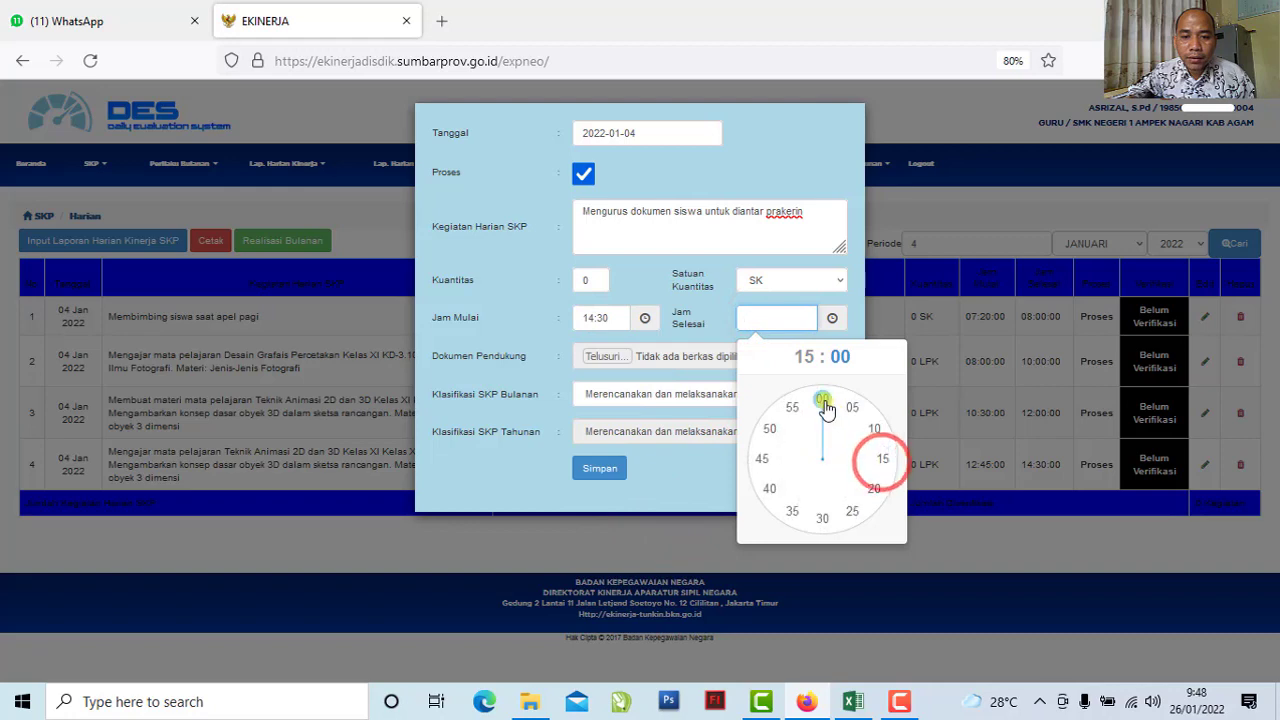
left_click(822, 400)
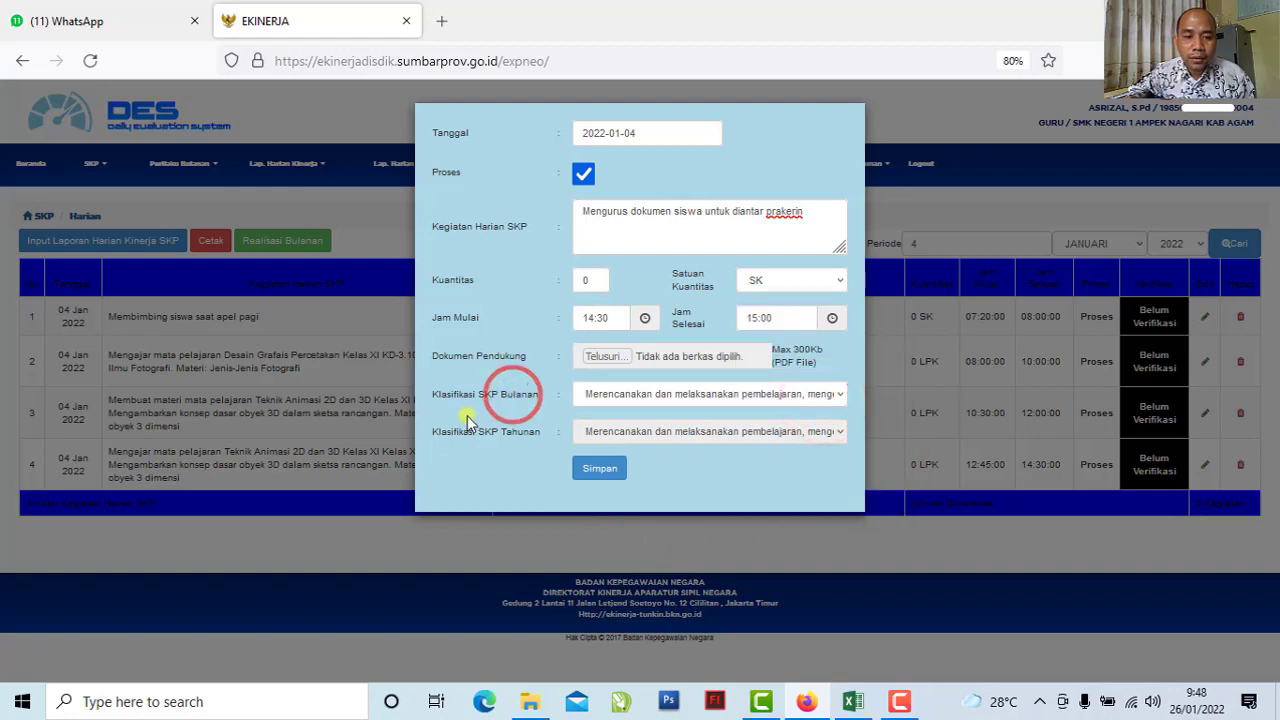
Check the activity's classification in Excel and set Klasifikasi SKP Bulanan to "Membimbing siswa dalam praktik kerja nyata / praktik industri / ekstrakurikuler dan yang sejenisnya" in EKINERJA
left_click(855, 702)
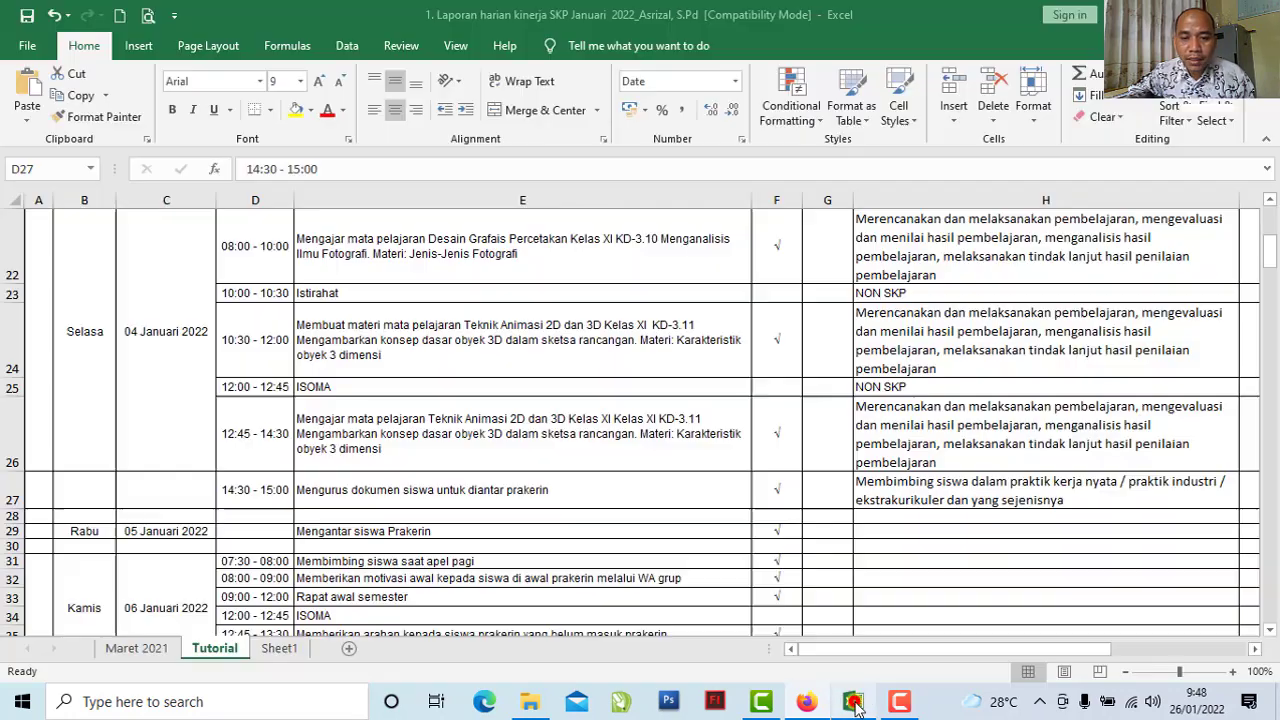
left_click(891, 496)
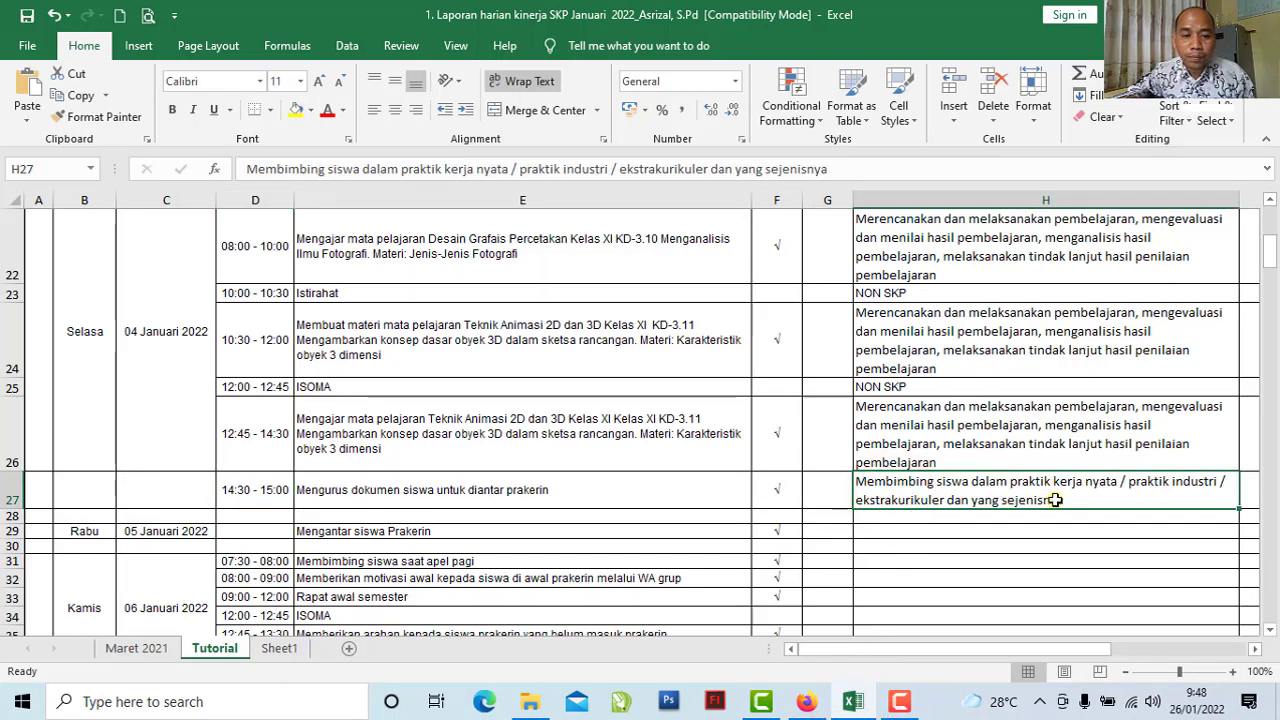
left_click(806, 702)
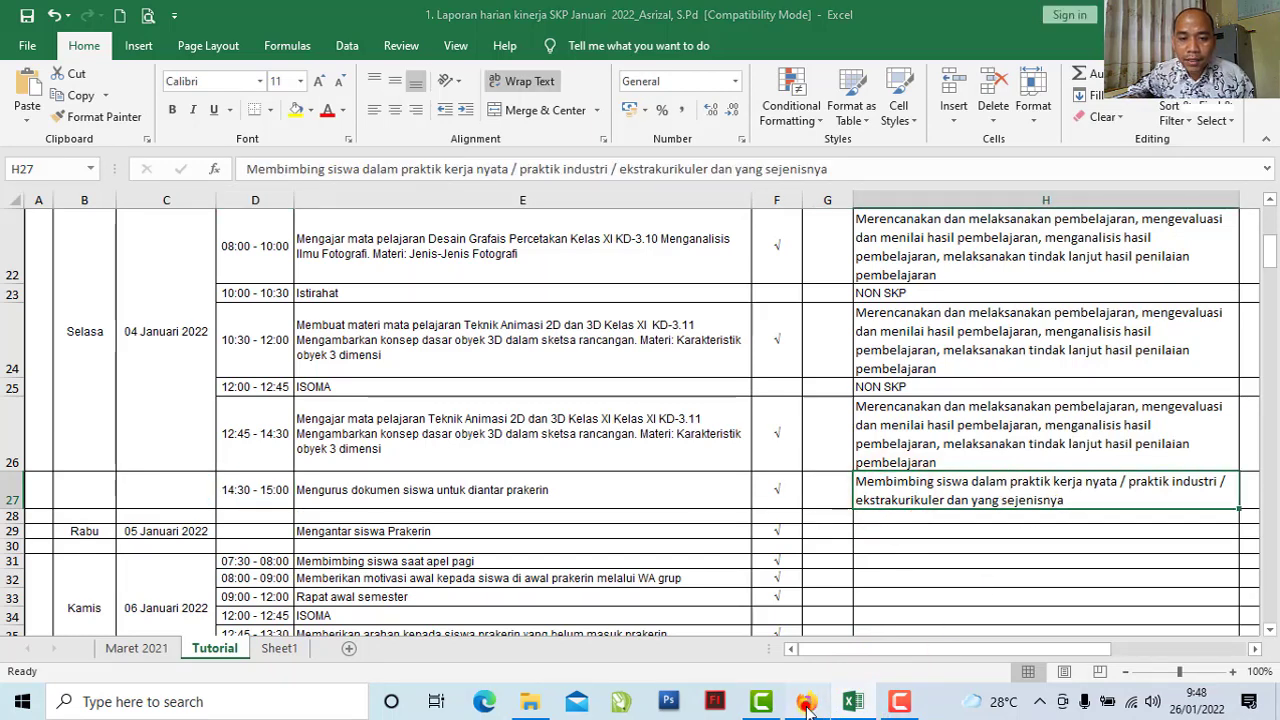
left_click(838, 400)
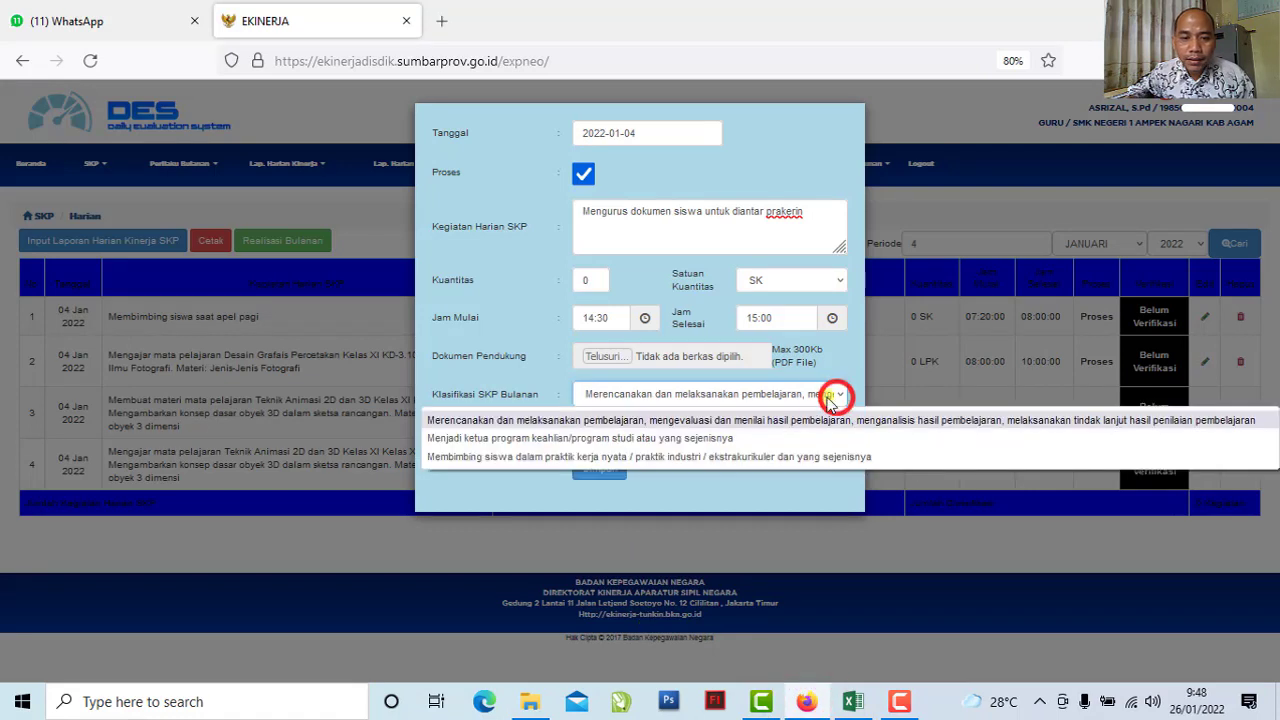
left_click(505, 457)
Save and process the prakerin document entry, and review its activity and SKP Bulanan texts in the daily list
left_click(601, 470)
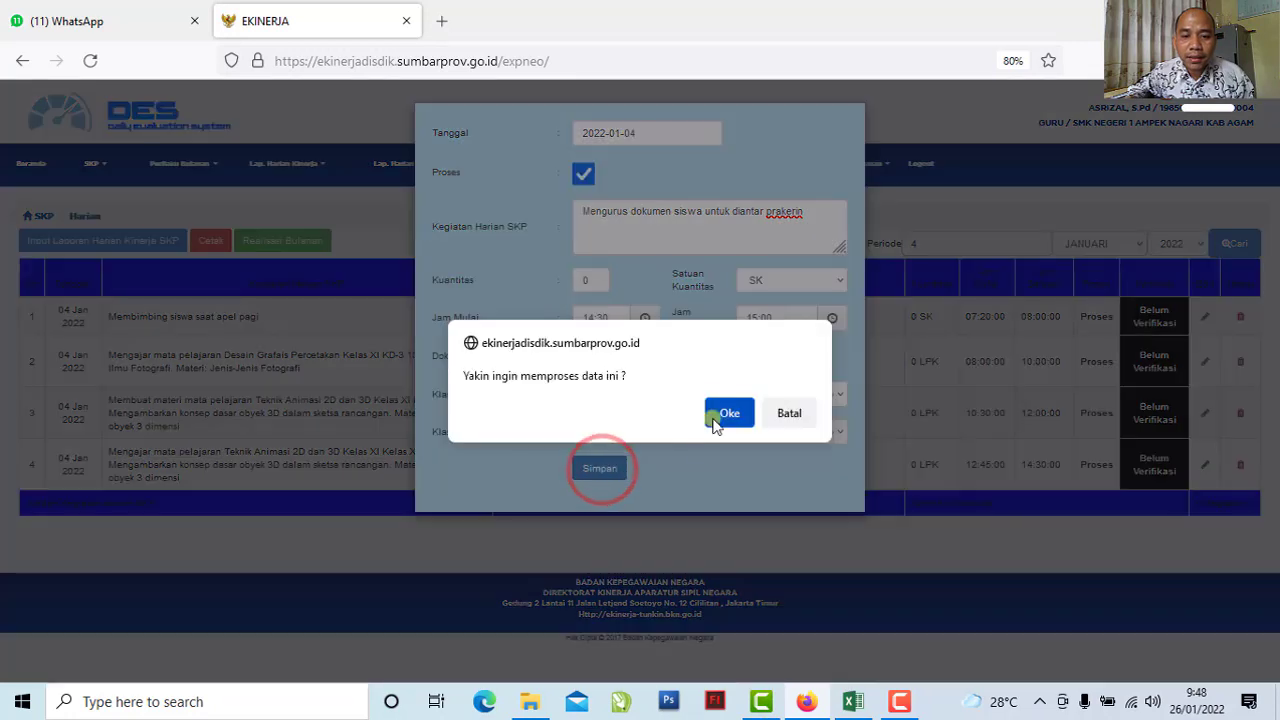
left_click(716, 418)
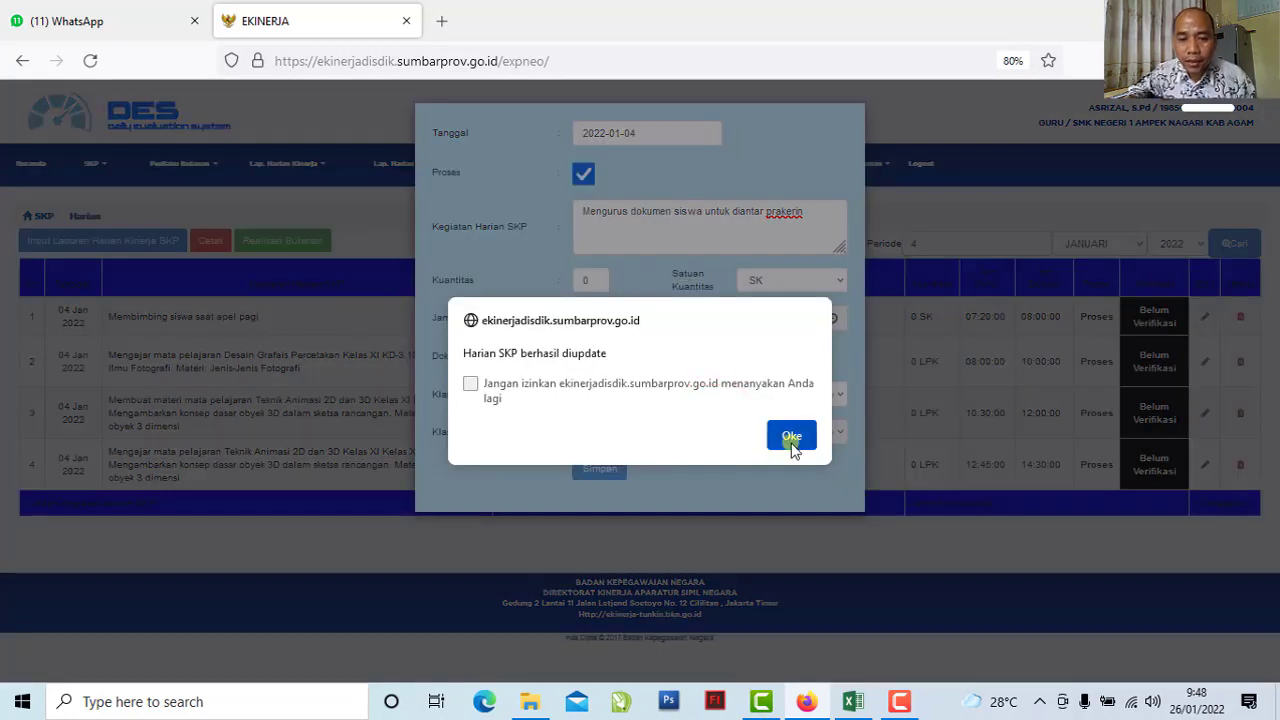
left_click(792, 438)
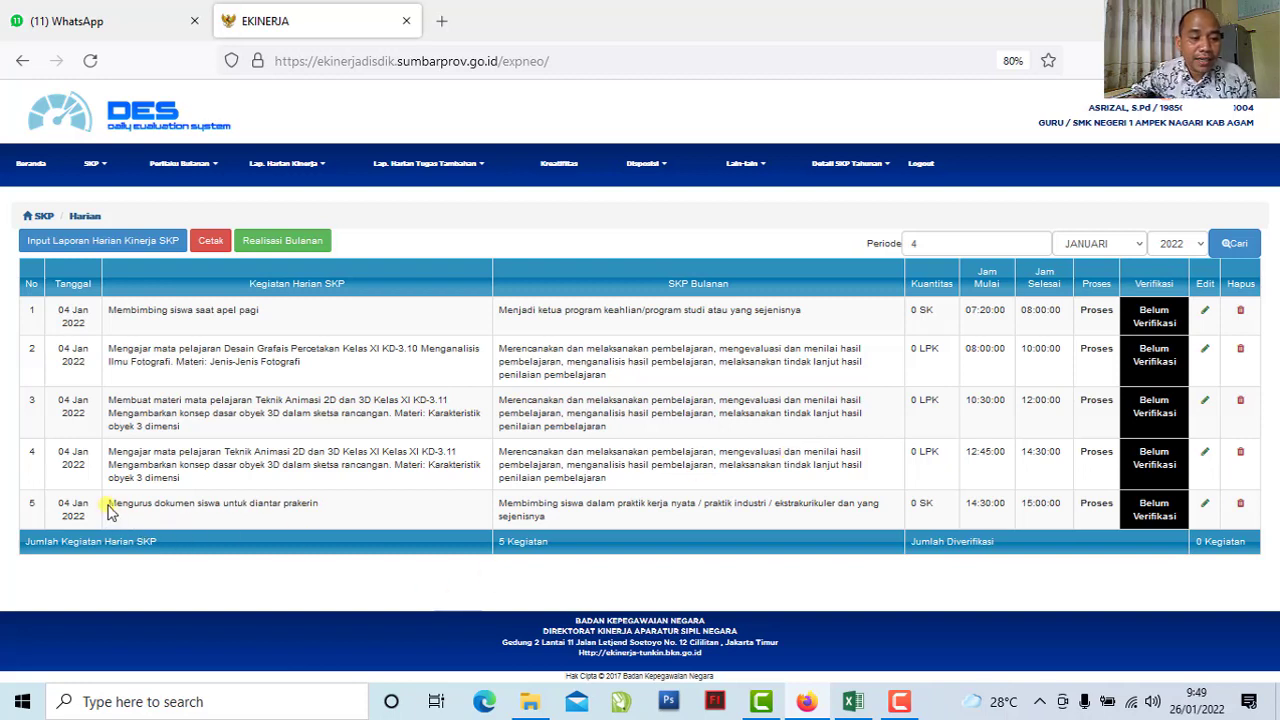
left_click_drag(116, 504, 252, 513)
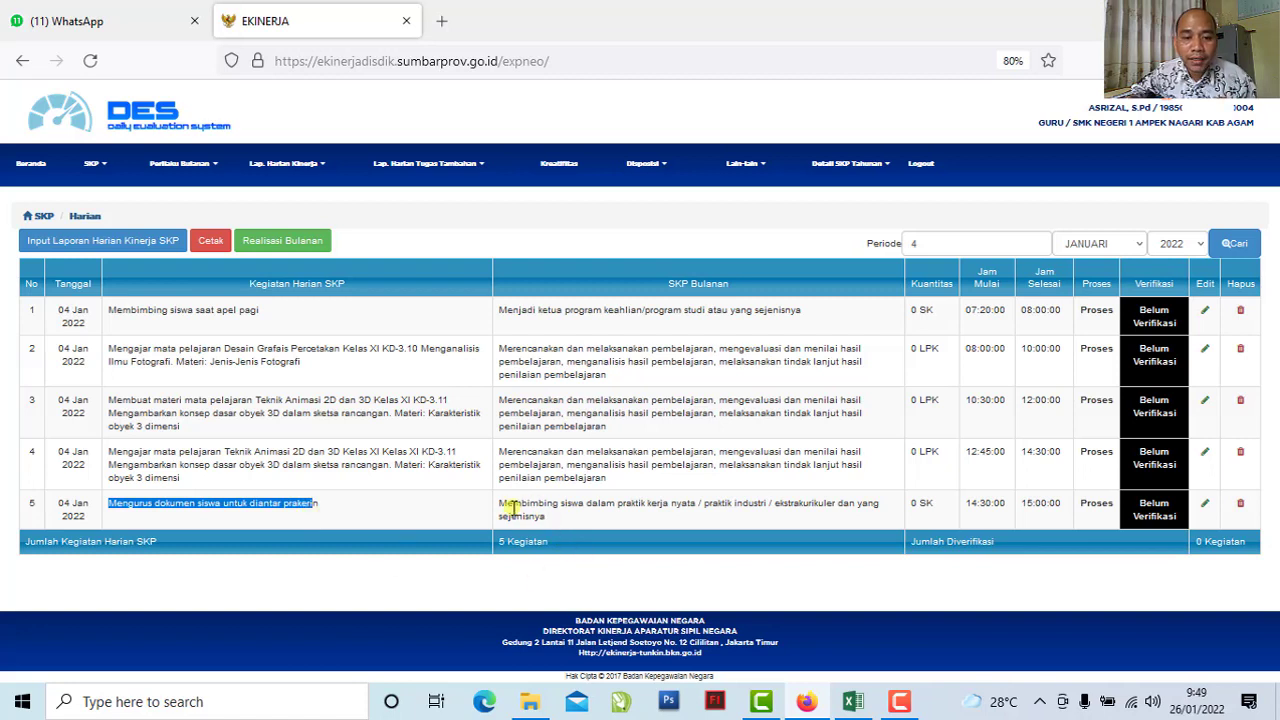
left_click_drag(505, 507, 642, 513)
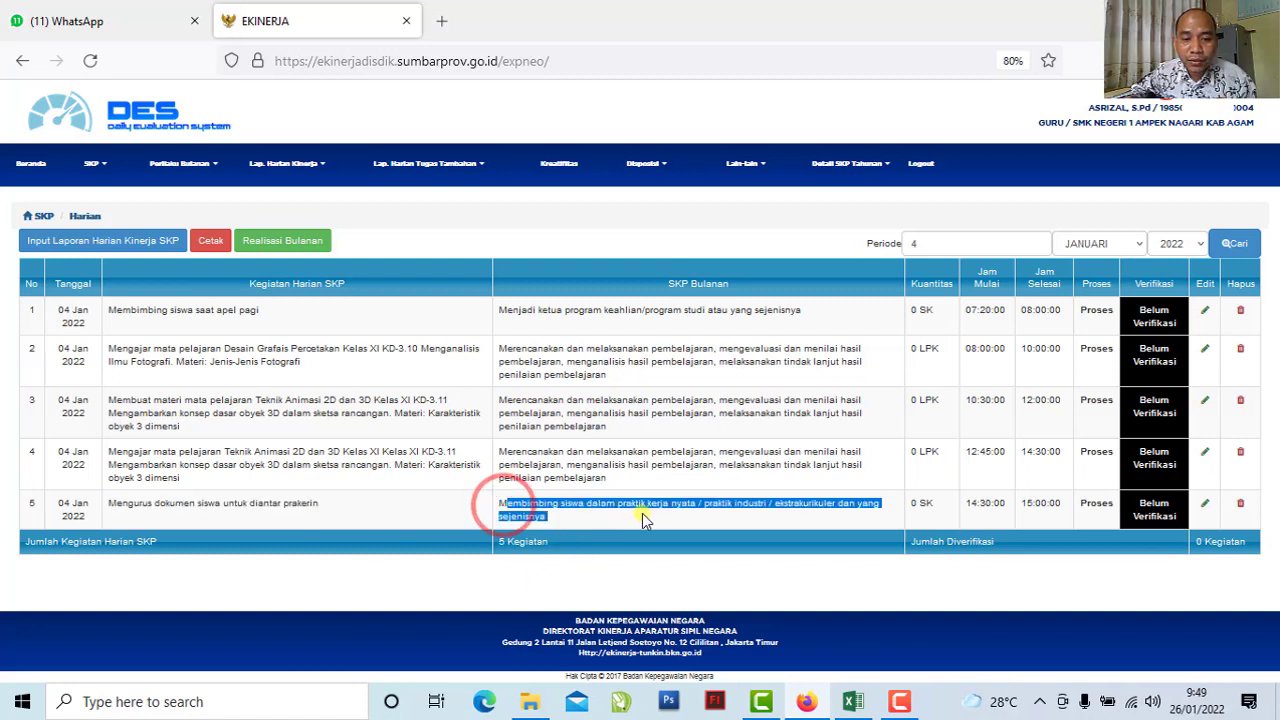
left_click(721, 518)
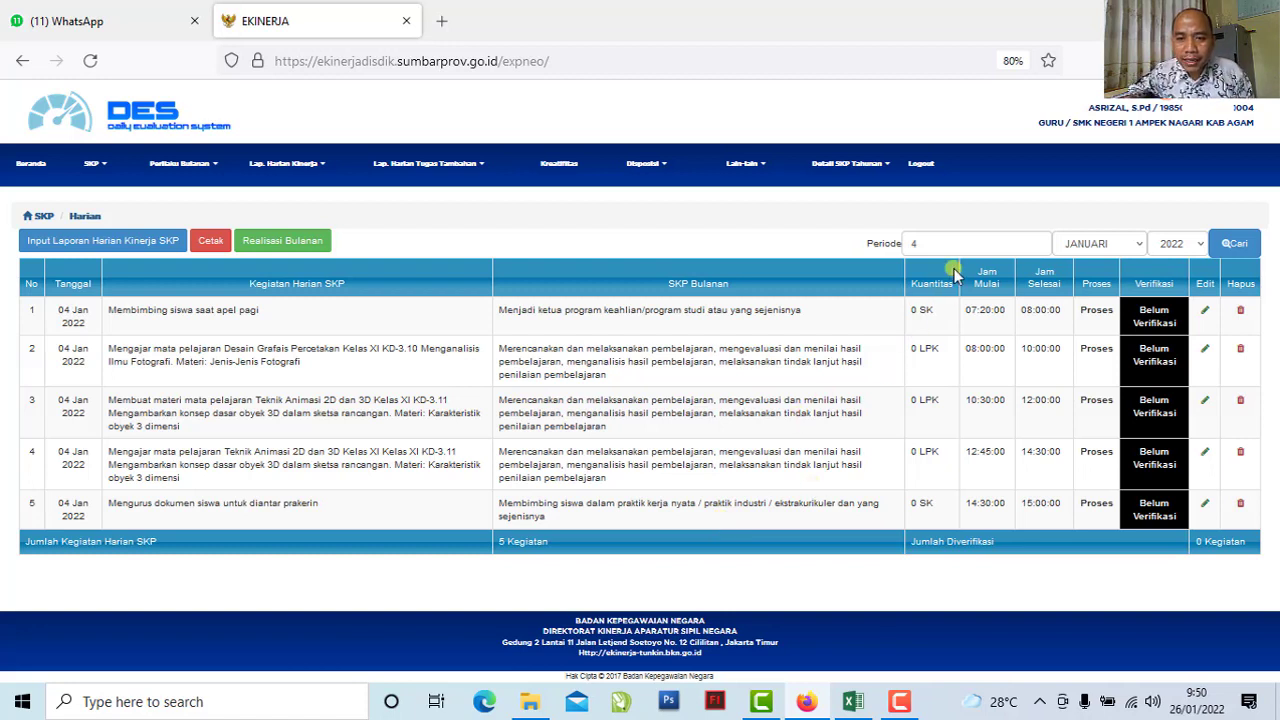
Clear the day from the Periode filter and search the daily SKP activities for all of JANUARI 2022
left_click(931, 247)
key("BackSpace")
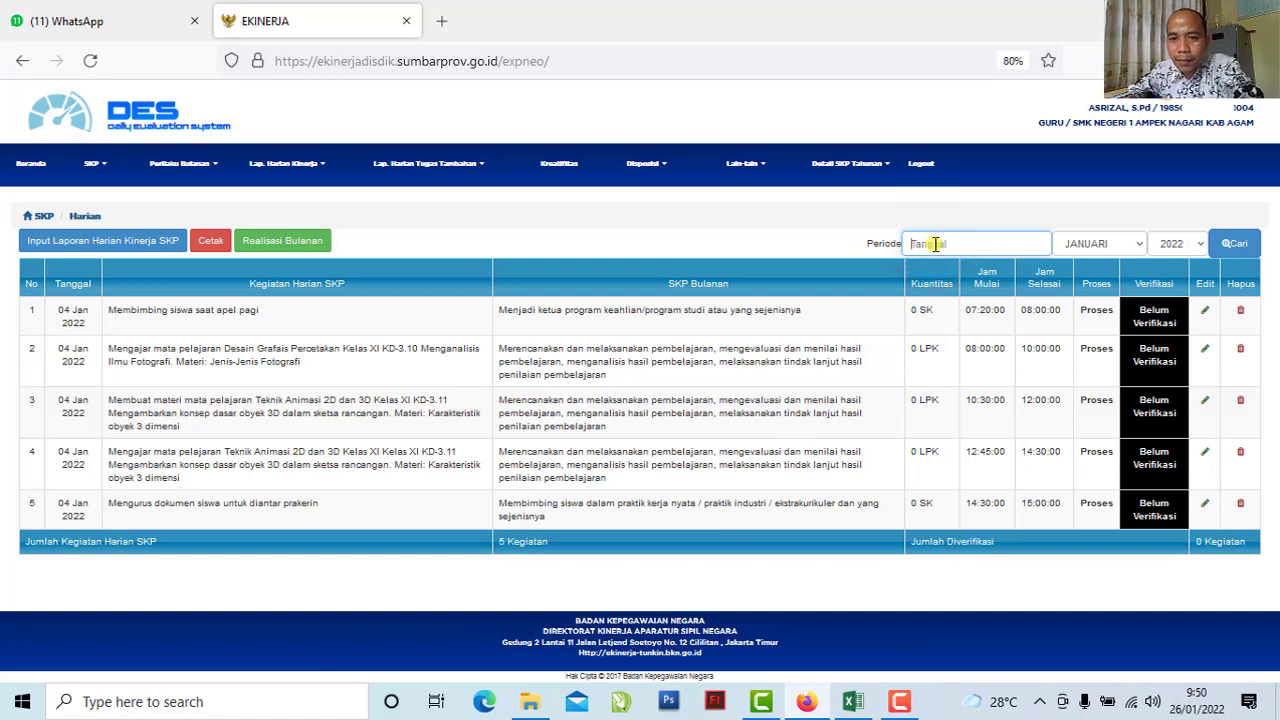
left_click(1187, 248)
left_click(1186, 248)
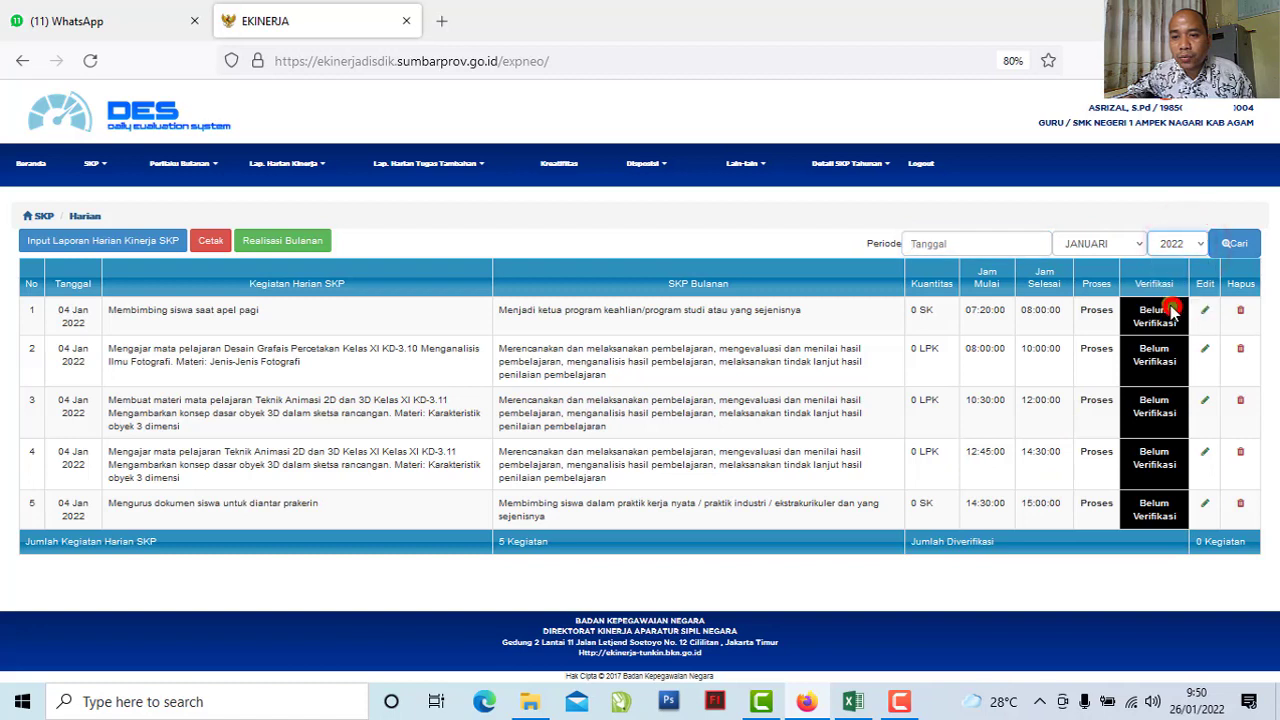
left_click(1130, 247)
left_click(1105, 268)
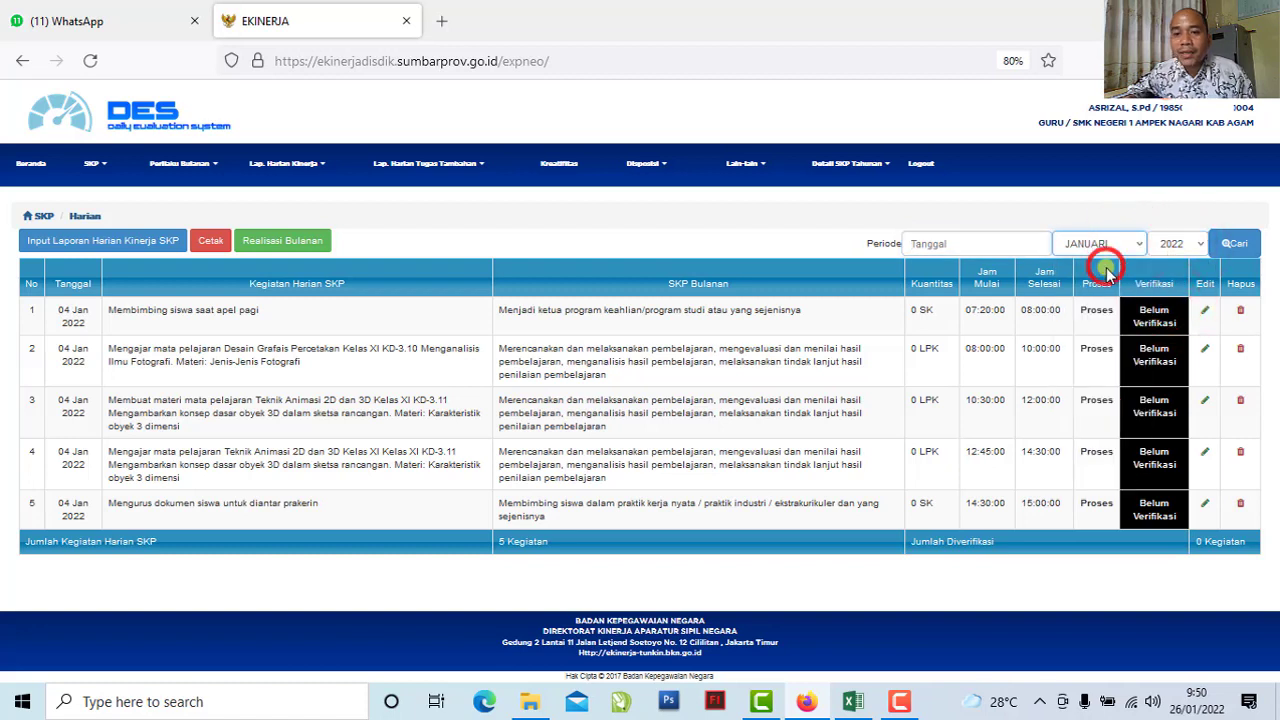
left_click(1233, 258)
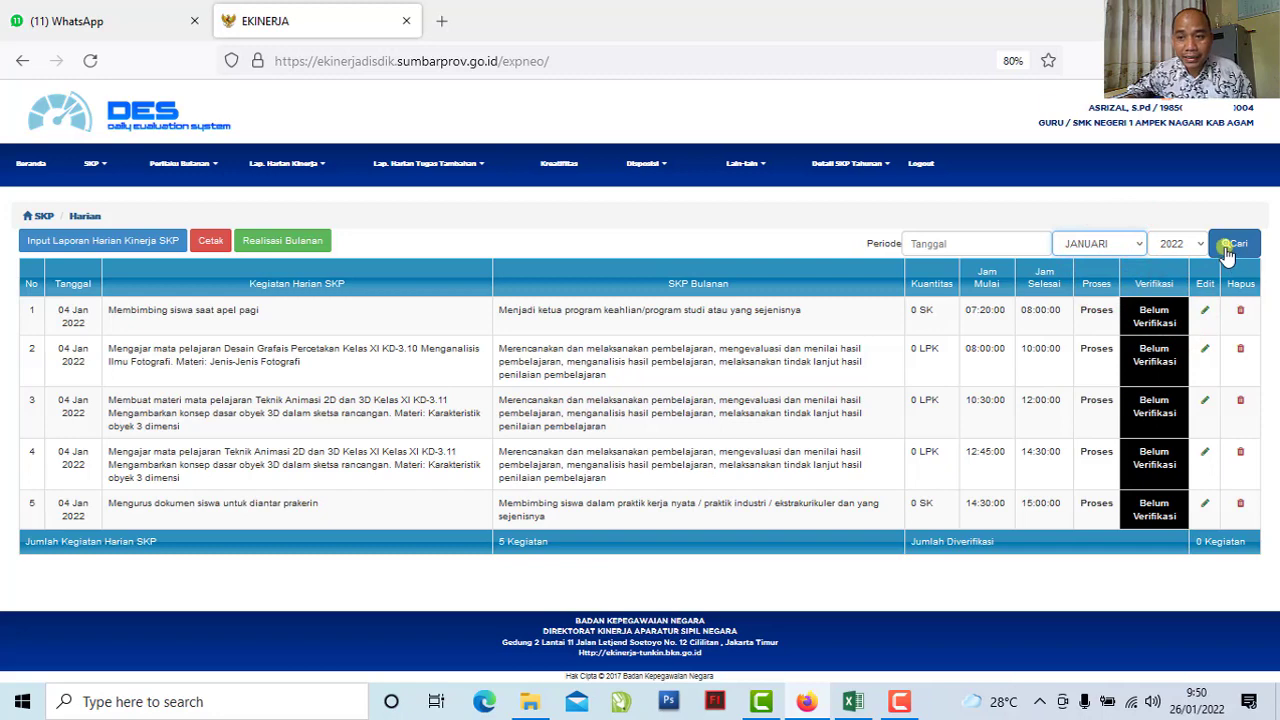
left_click(1227, 252)
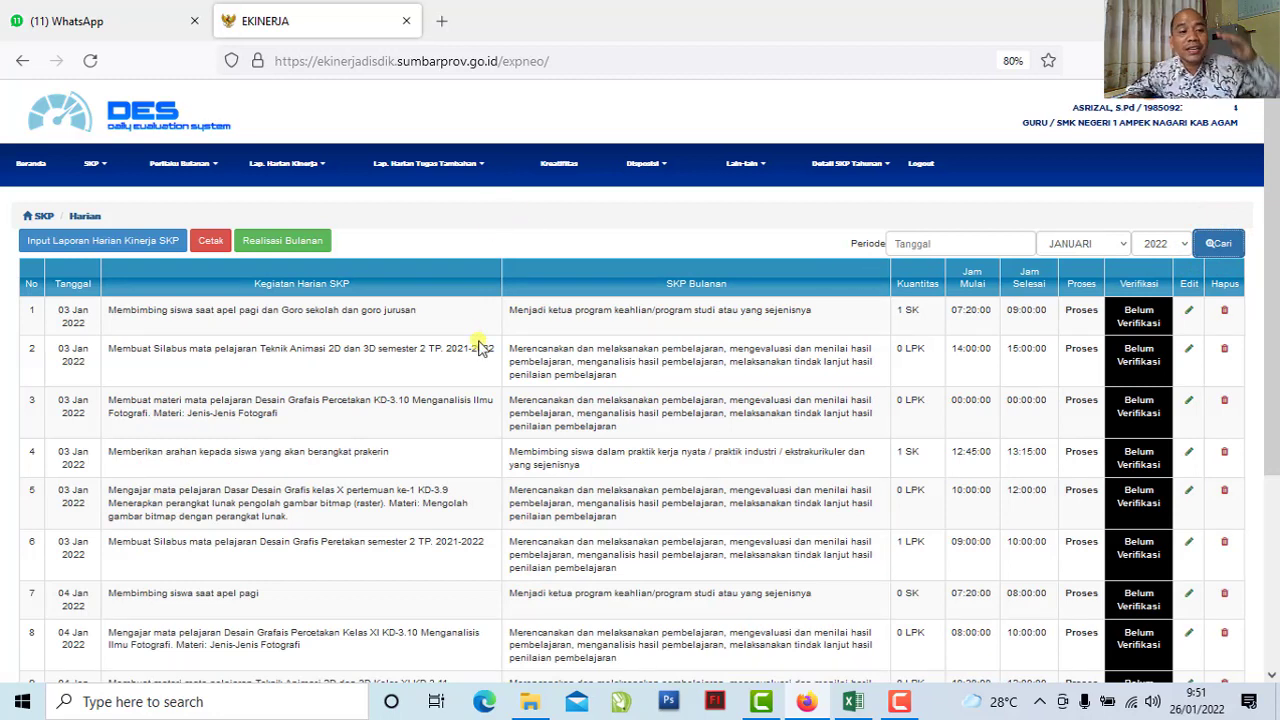
Review the January daily SKP list from the first 3 January entry through the last 4 January entry
double_click(62, 312)
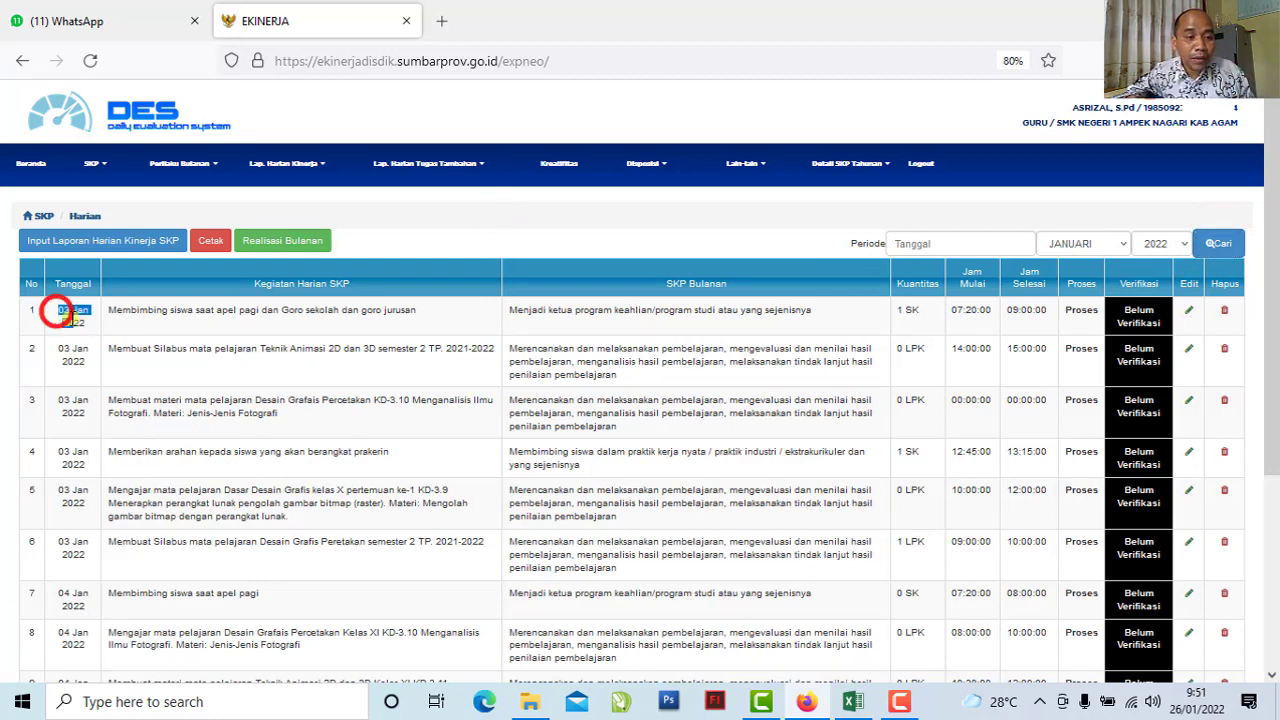
left_click_drag(66, 316, 80, 628)
scroll(82, 626, "down", 3)
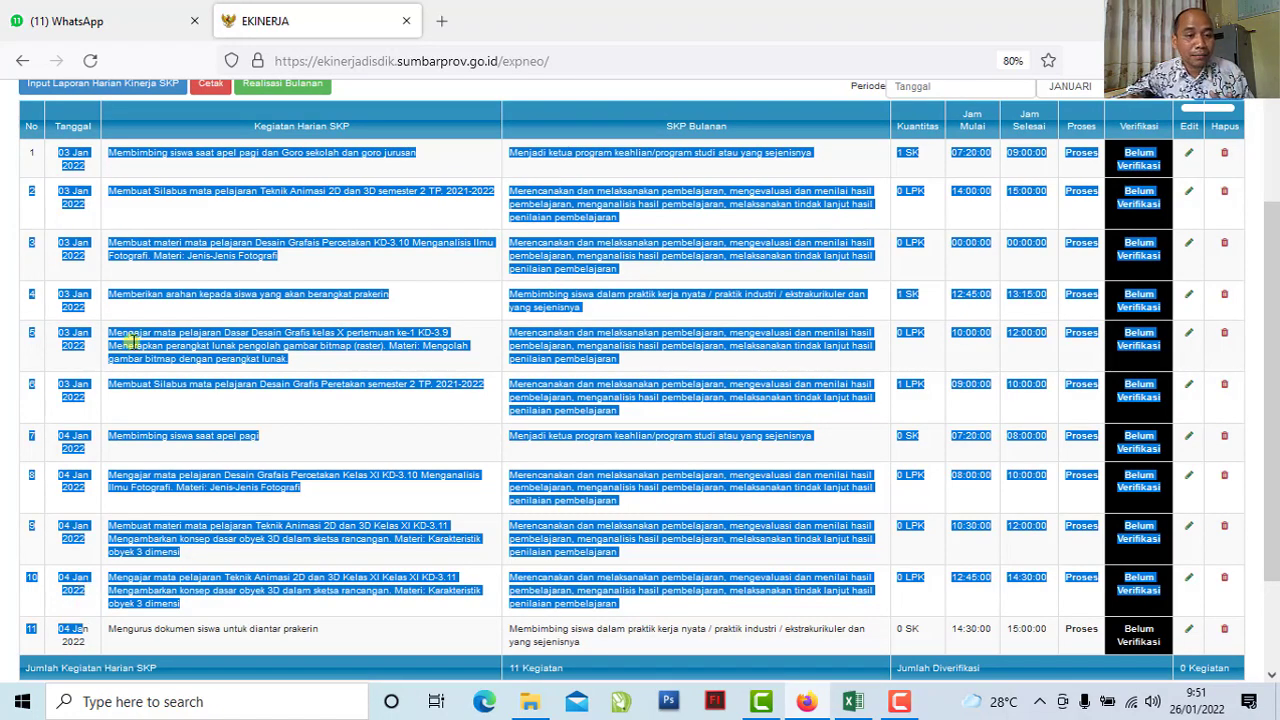
scroll(130, 341, "up", 3)
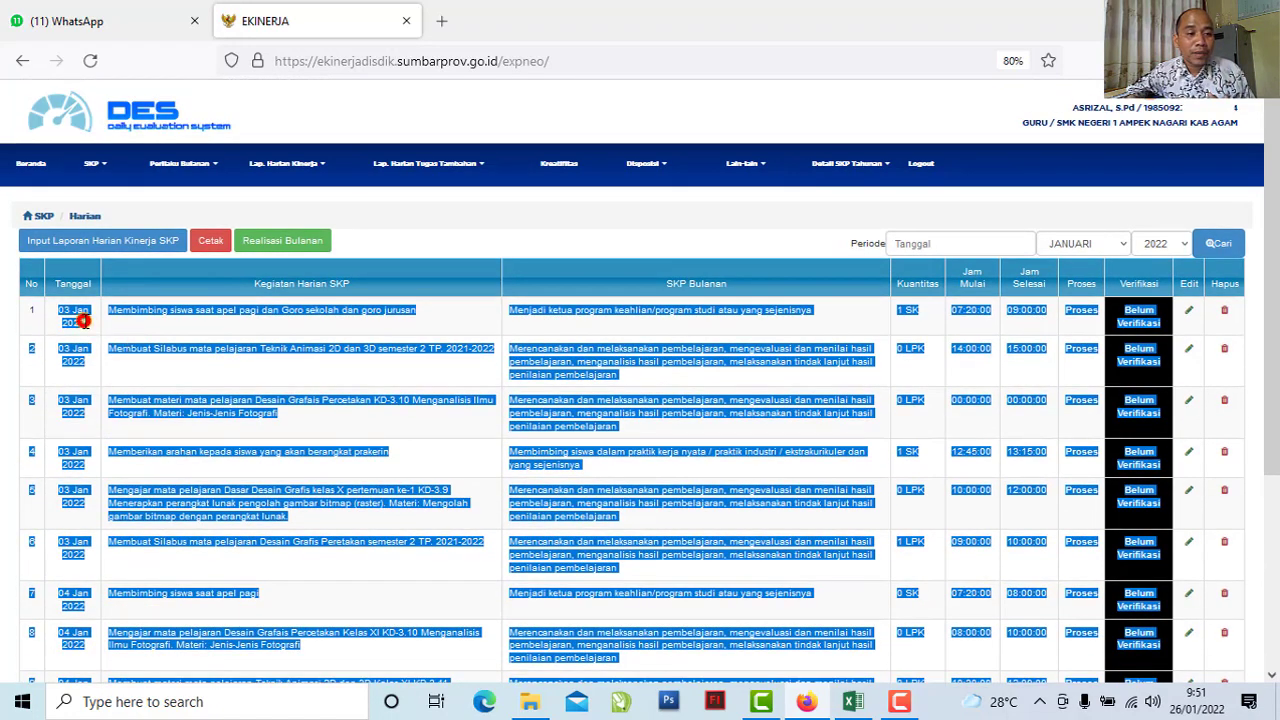
left_click(85, 321)
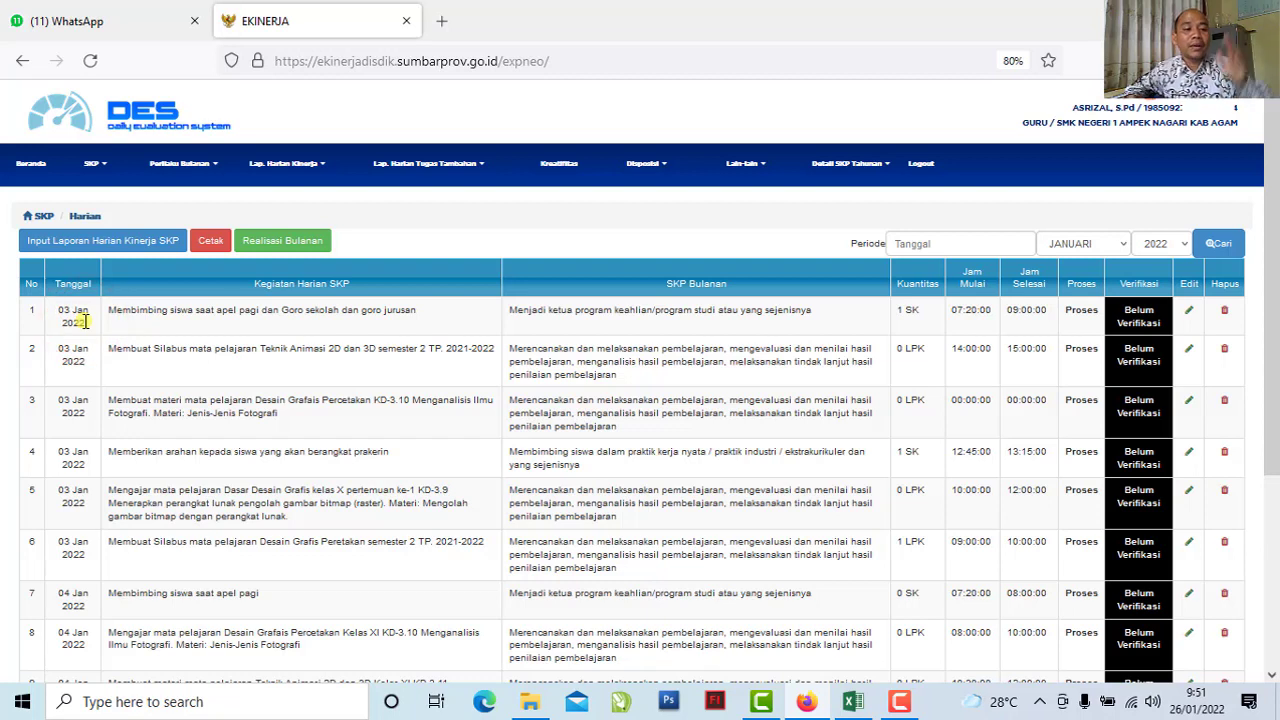
left_click_drag(59, 311, 73, 322)
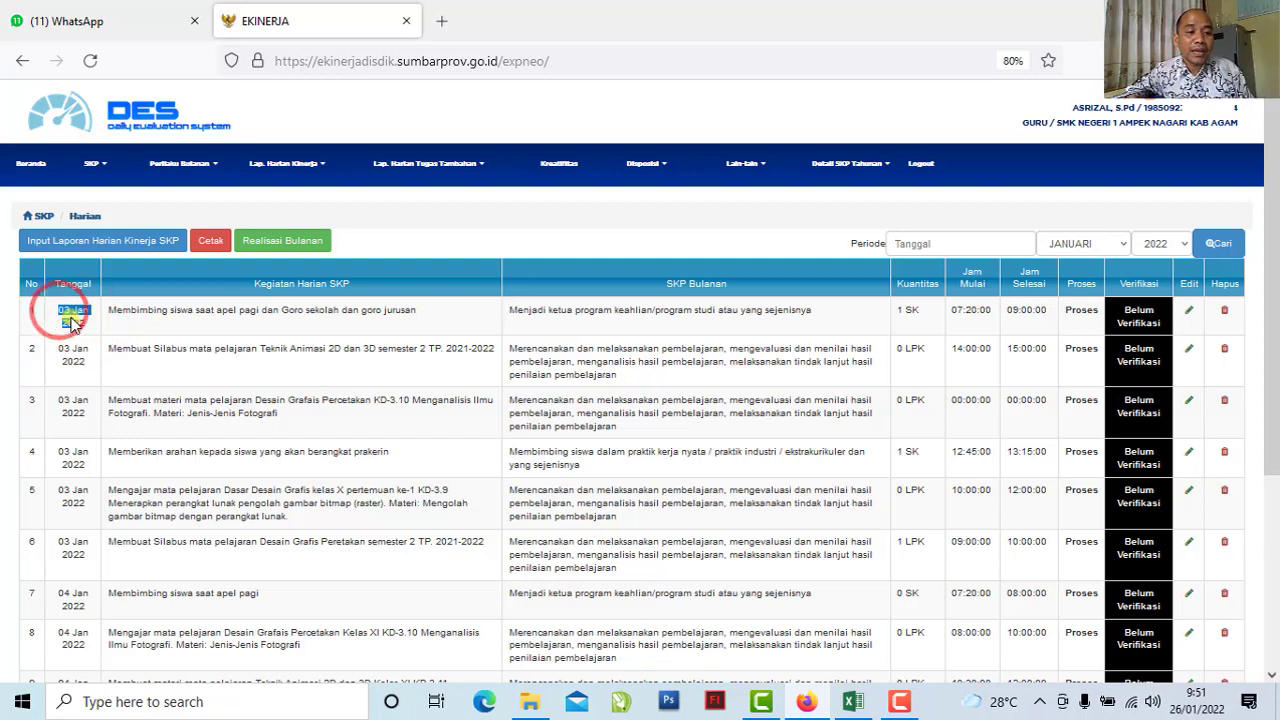
scroll(94, 423, "down", 3)
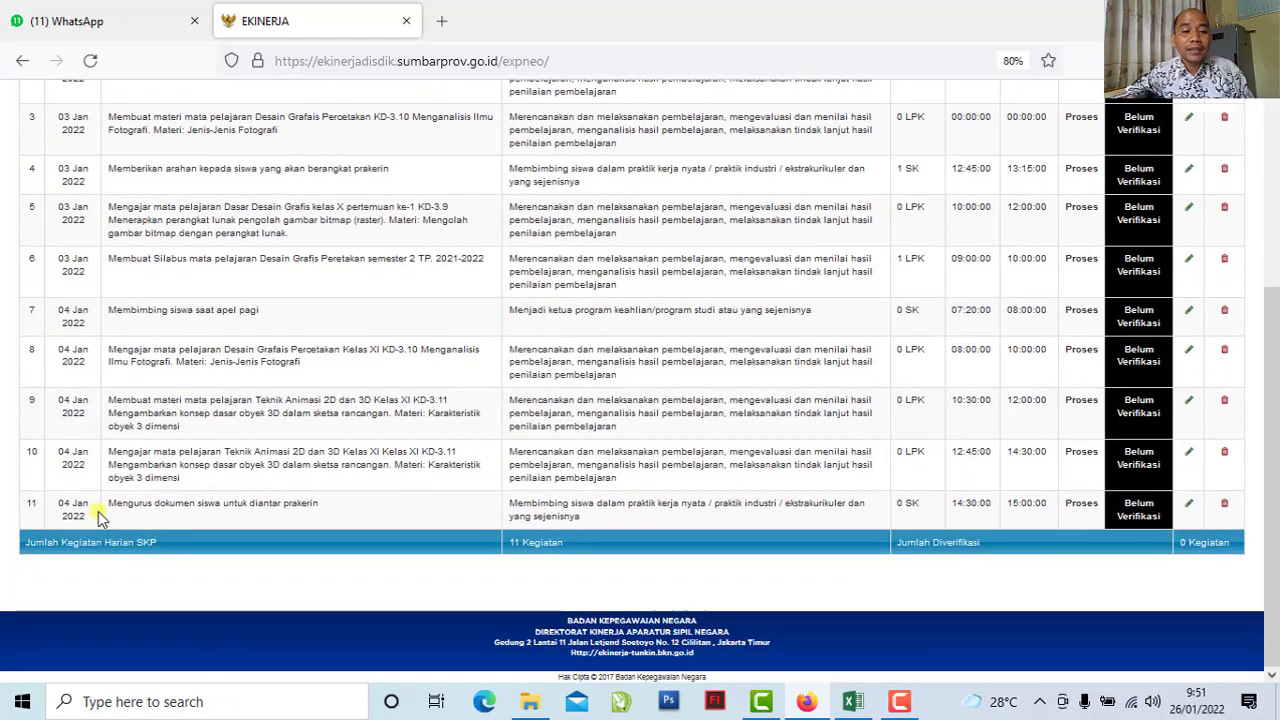
left_click(70, 530)
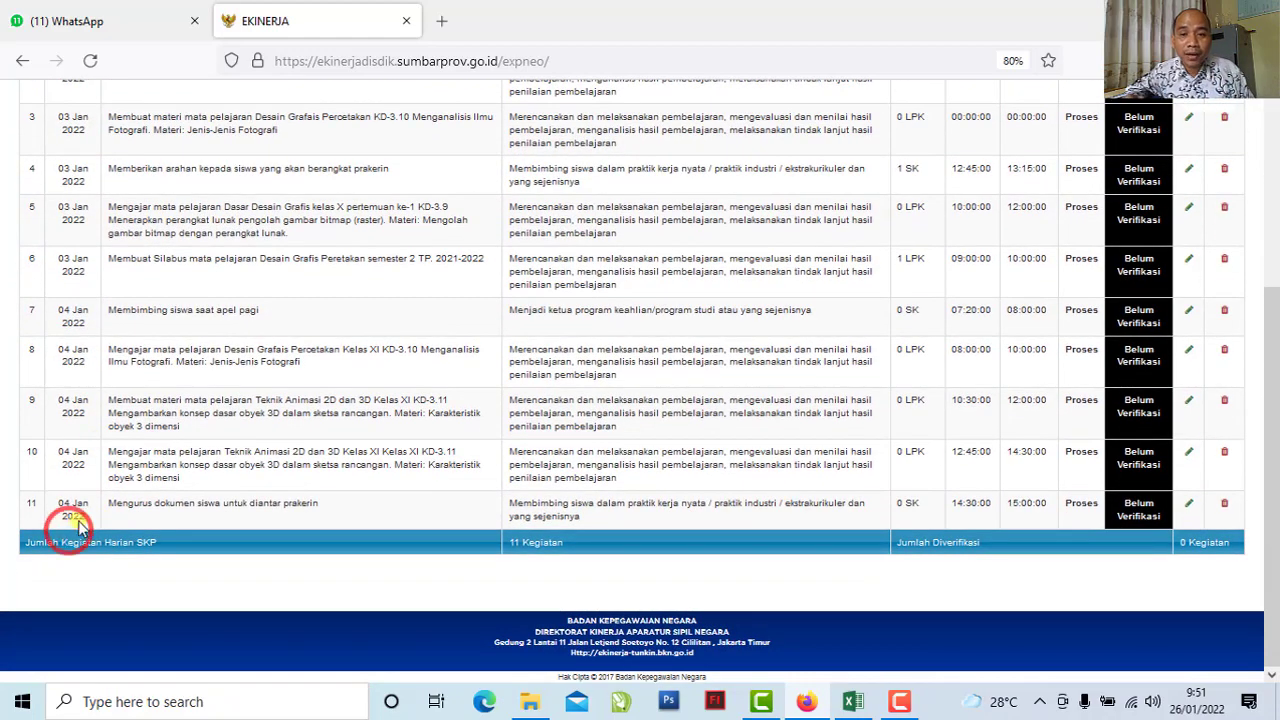
scroll(72, 522, "up", 3)
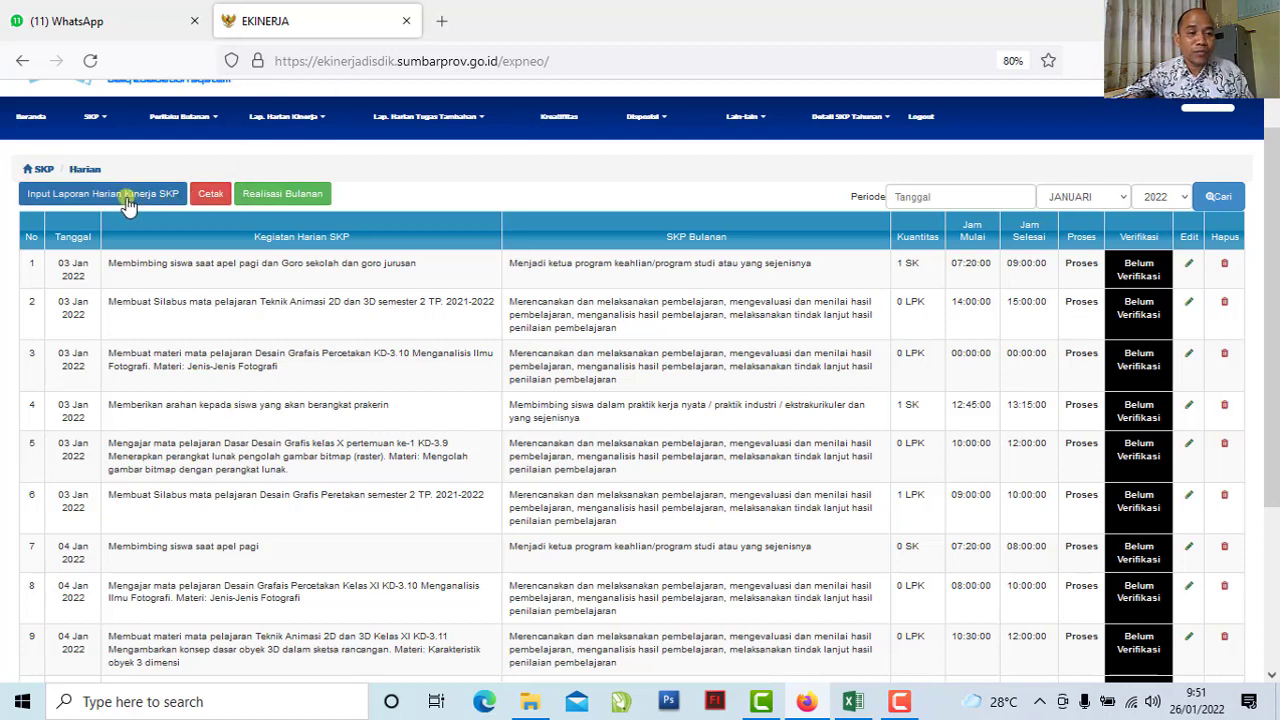
left_click(129, 170)
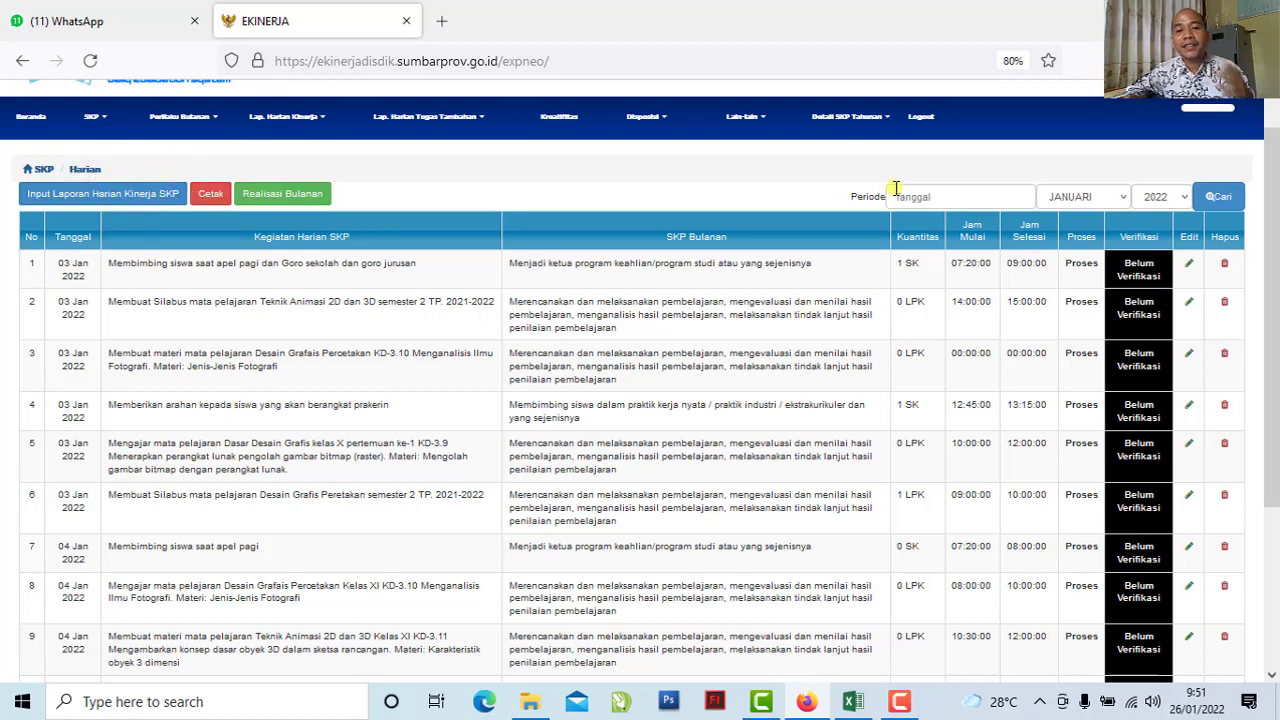